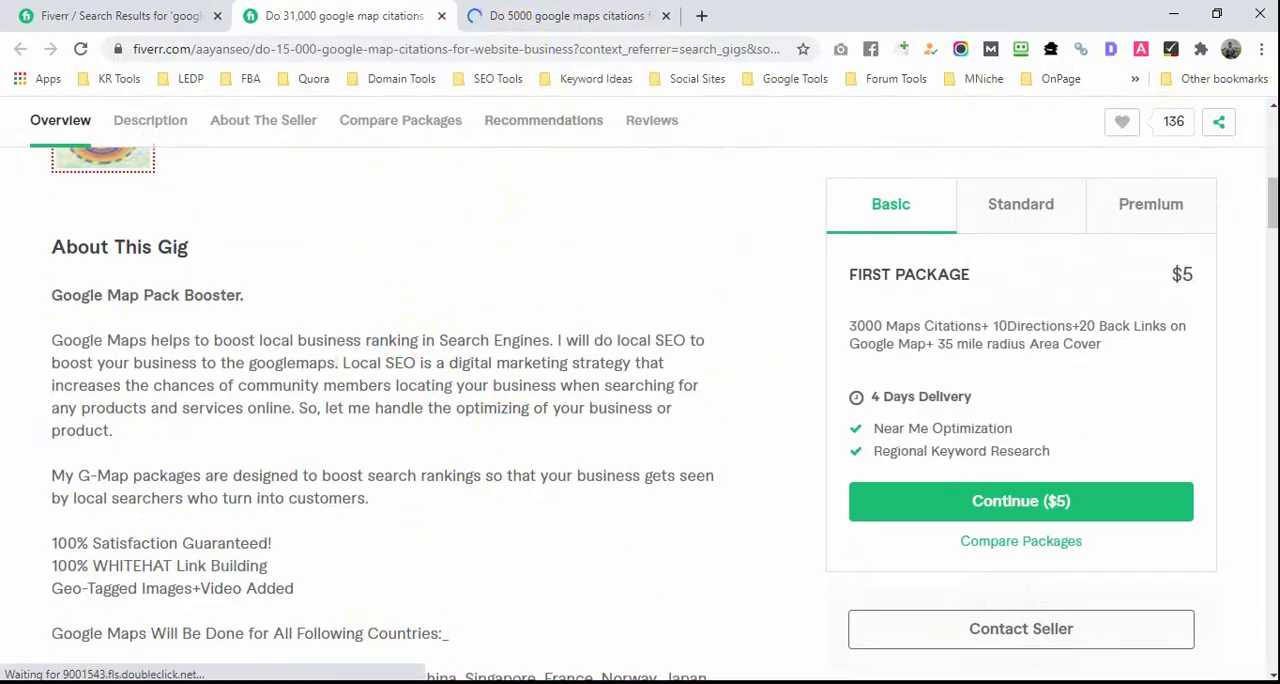
Step: Review the catering business details in mapa6-acadi-catering.txt, and return to the browser
{"action": "left_click", "coordinate": [252, 683]}
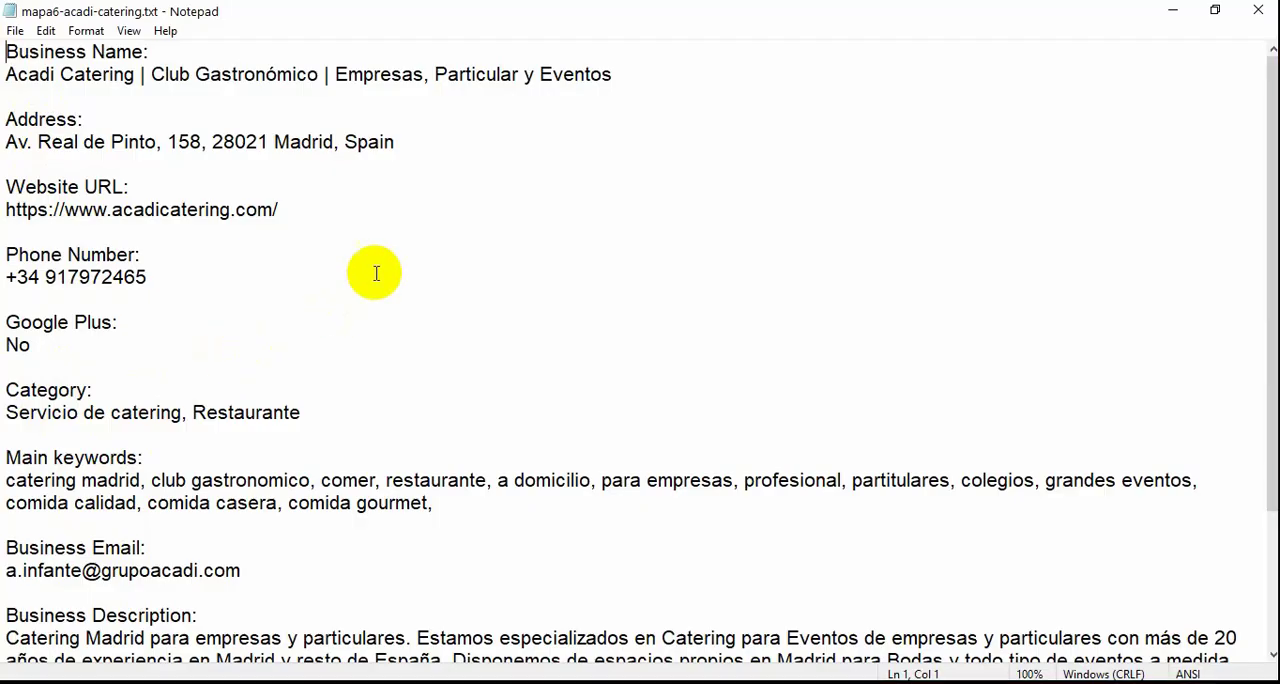
{"action": "left_click", "coordinate": [1170, 9]}
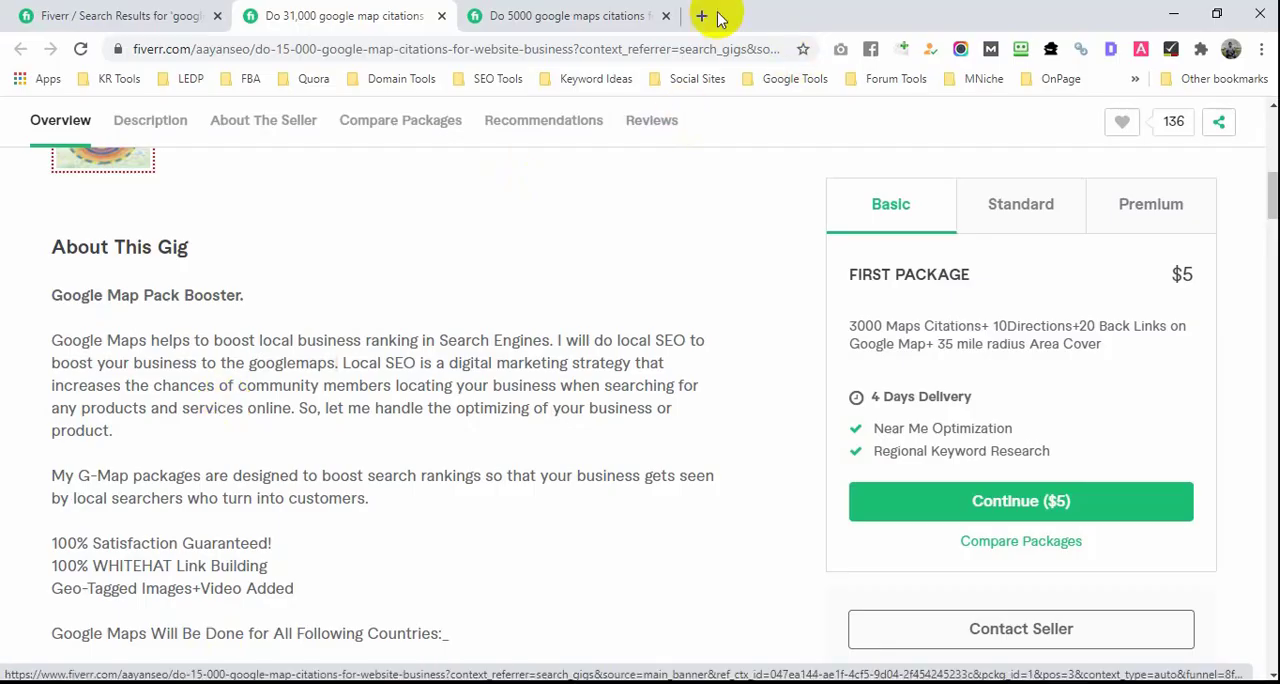
Step: Search the web for "google map" in a new browser tab and open the Google Maps site
{"action": "left_click", "coordinate": [704, 22]}
{"action": "left_click", "coordinate": [523, 49]}
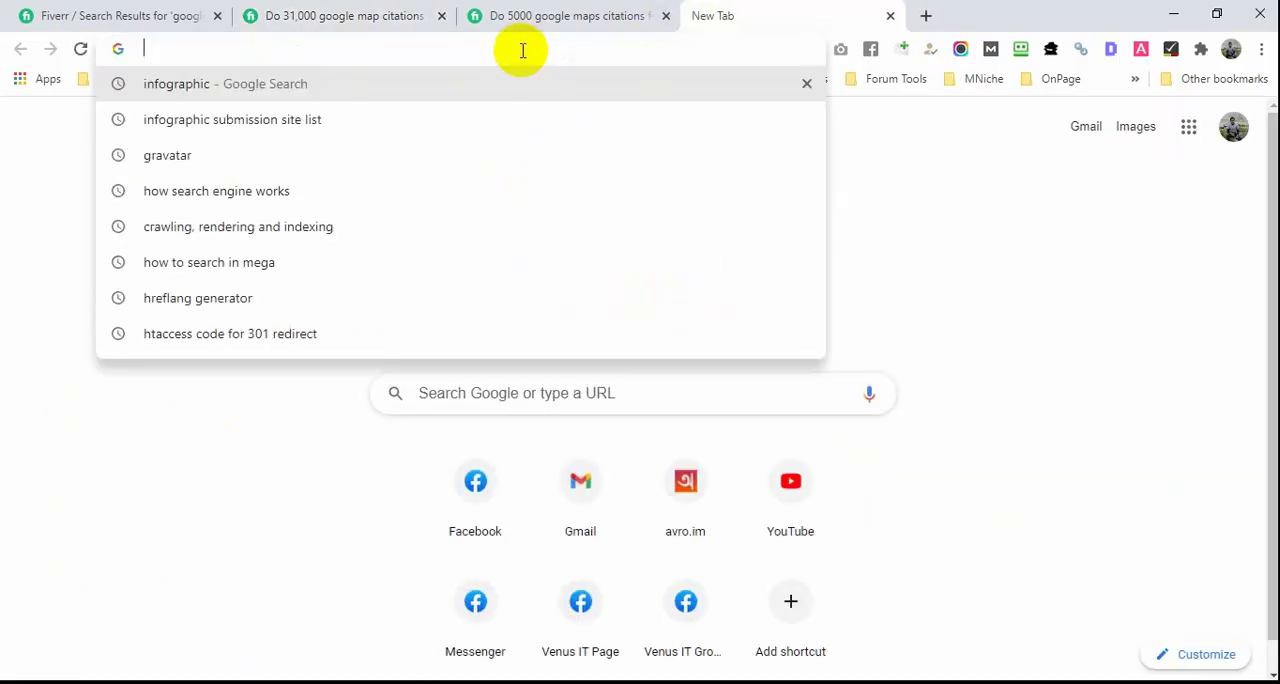
{"action": "type", "text": "goog"}
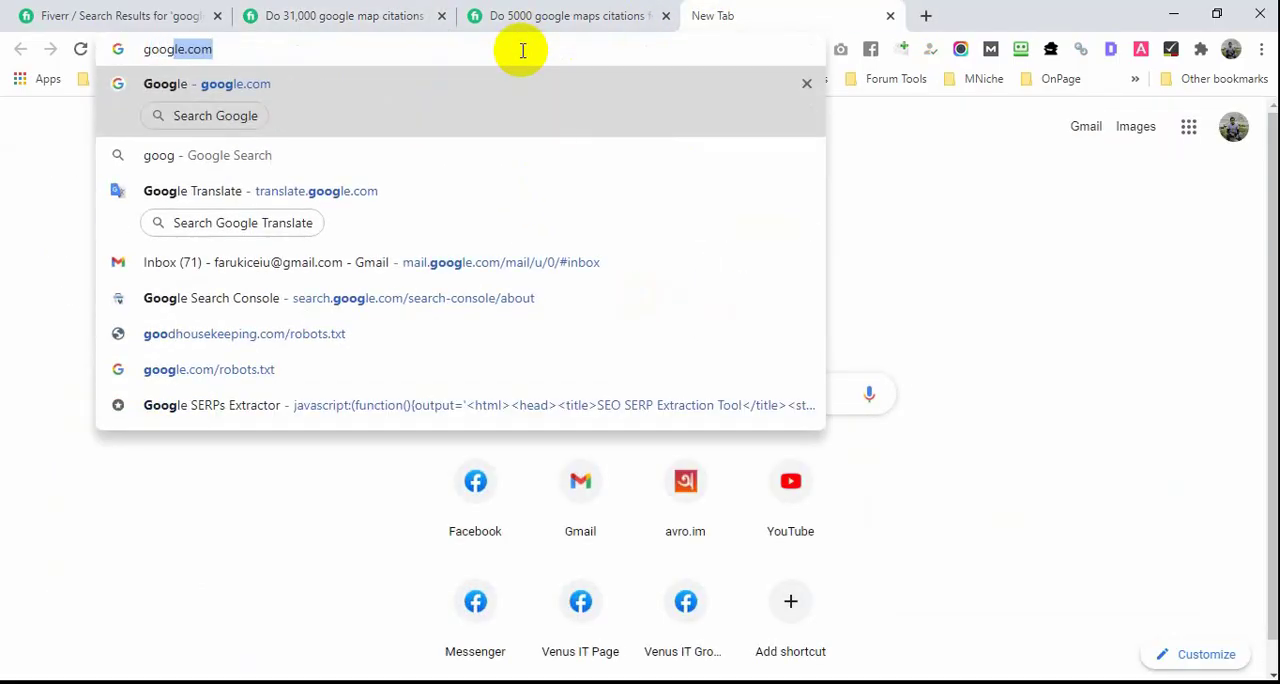
{"action": "type", "text": "le map"}
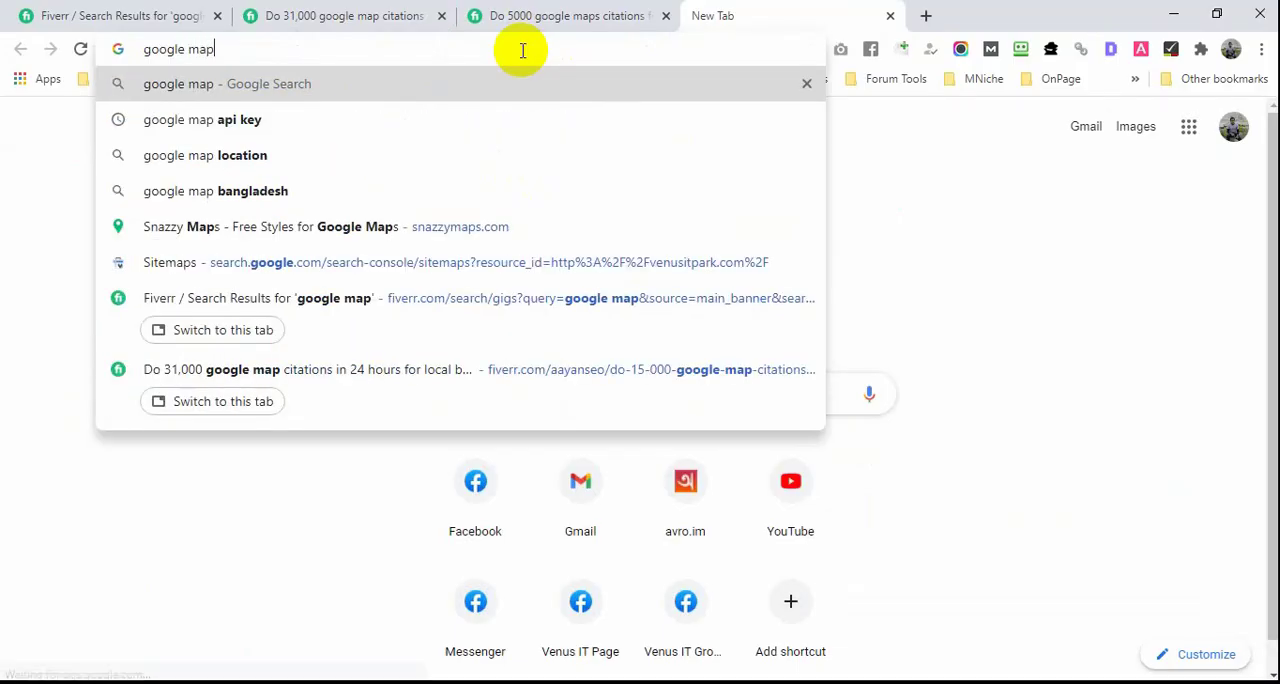
{"action": "key", "text": "Return"}
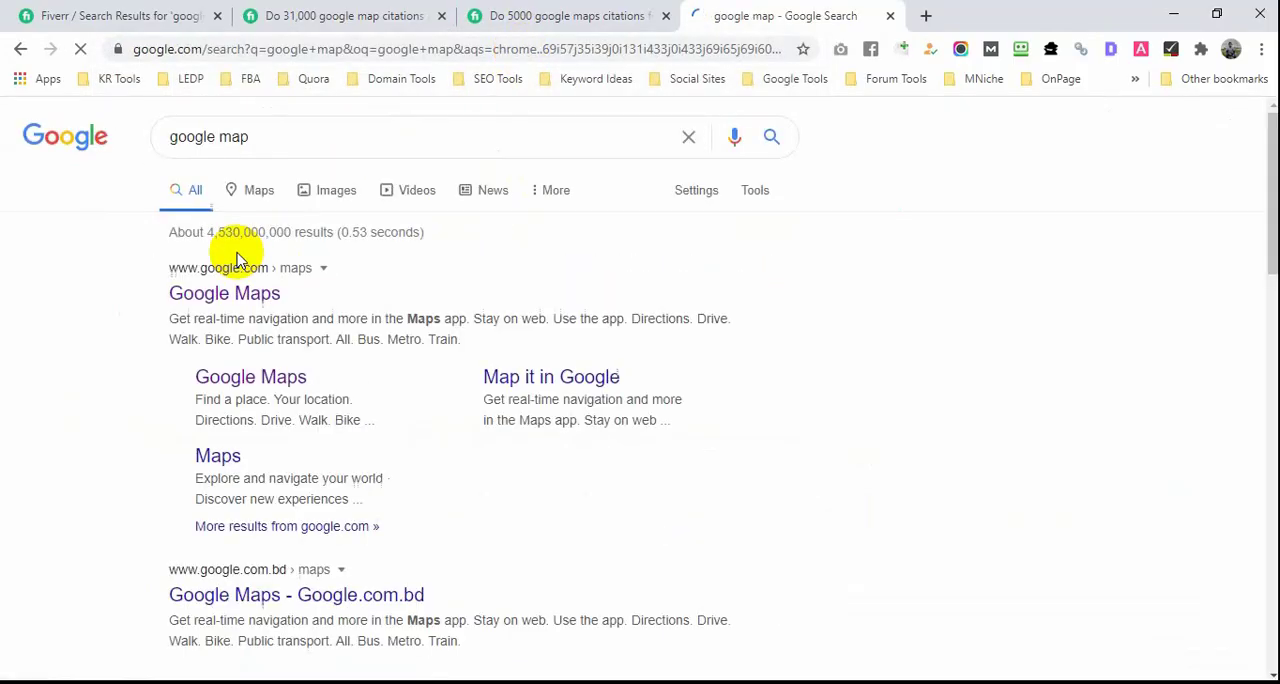
{"action": "left_click", "coordinate": [242, 297]}
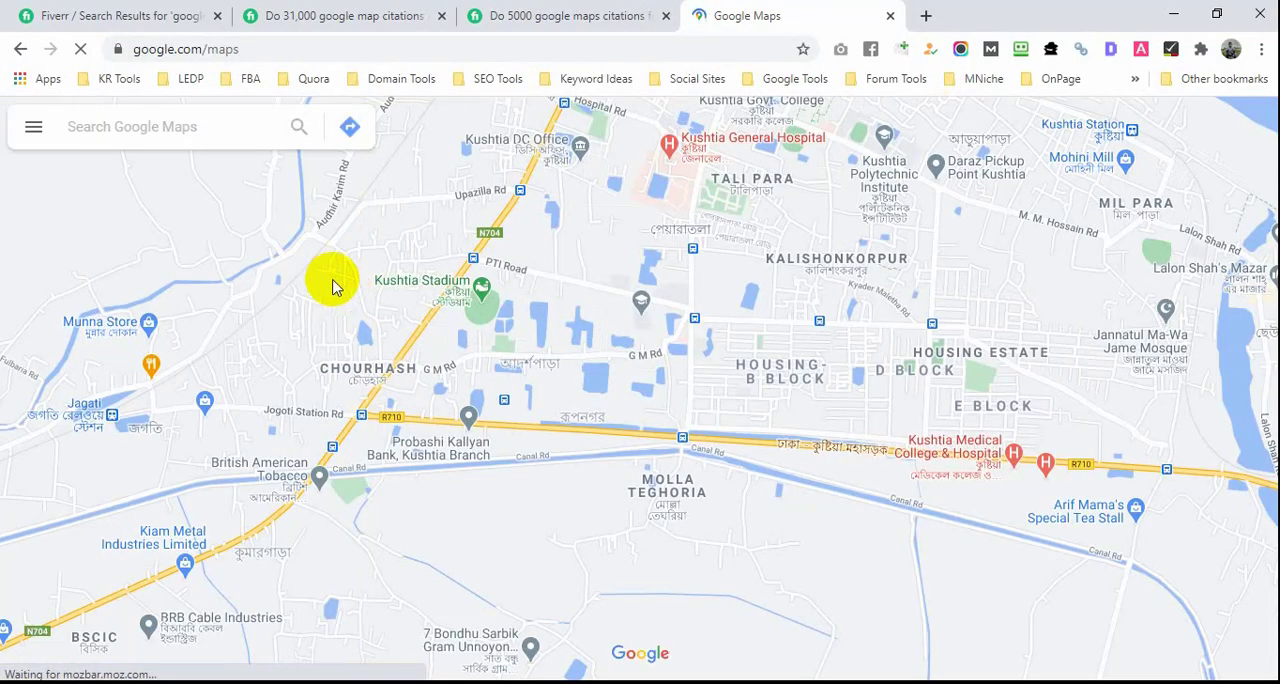
Step: Create a new custom map from the Maps section of Your places
{"action": "left_click", "coordinate": [33, 128]}
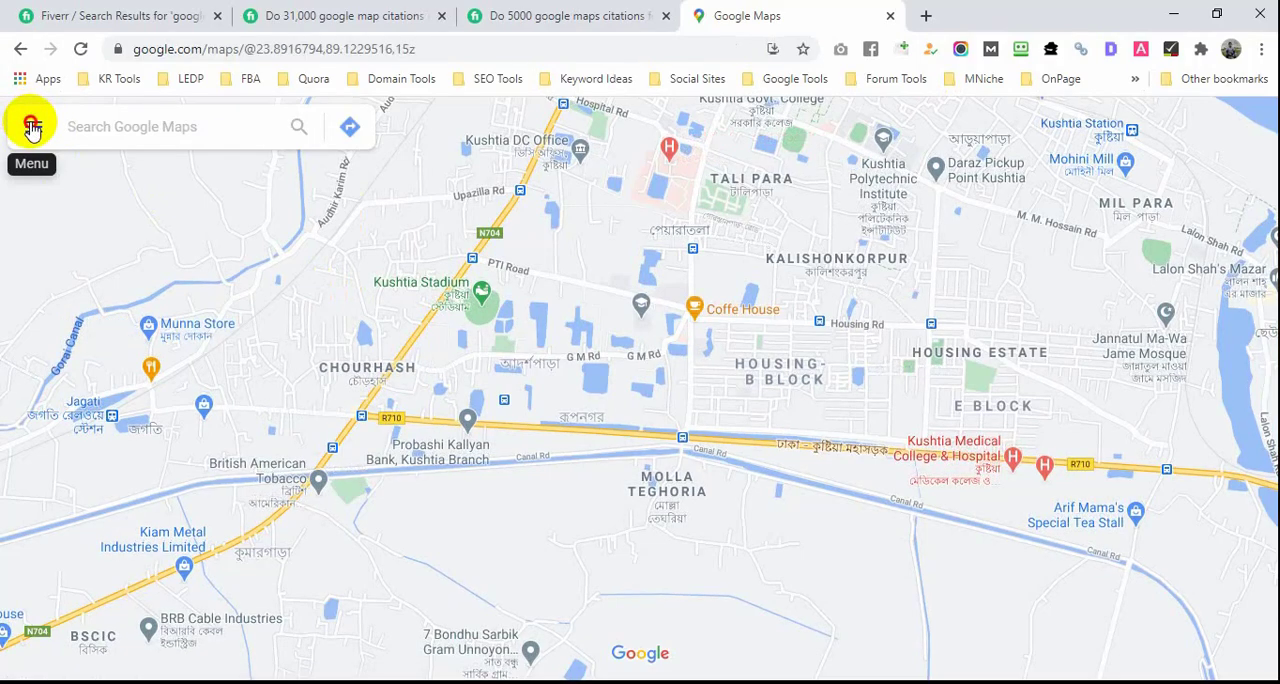
{"action": "left_click", "coordinate": [112, 484]}
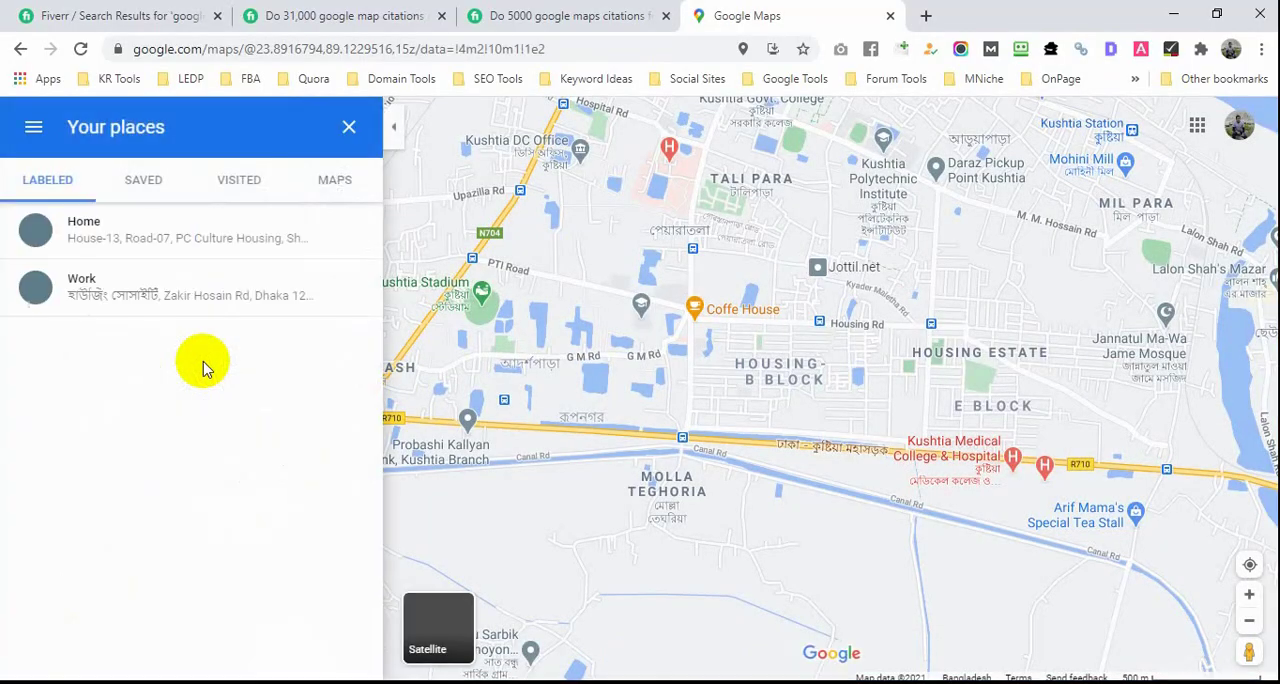
{"action": "left_click", "coordinate": [331, 193]}
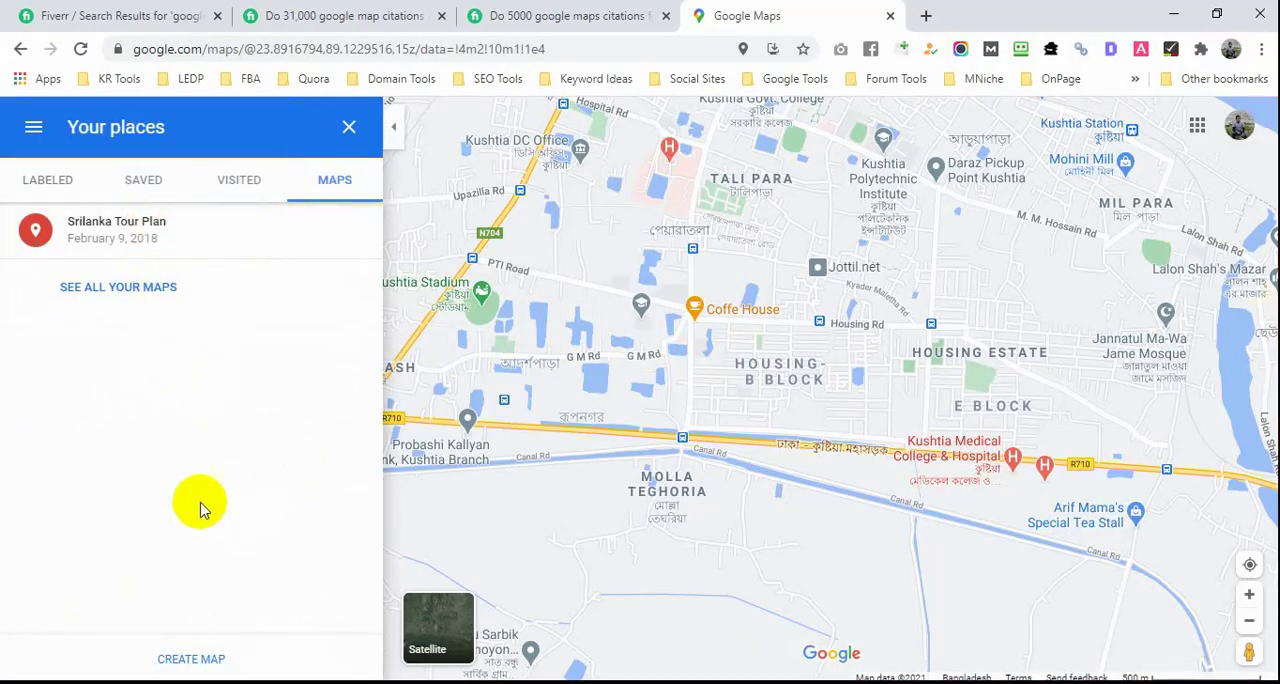
{"action": "left_click", "coordinate": [198, 670]}
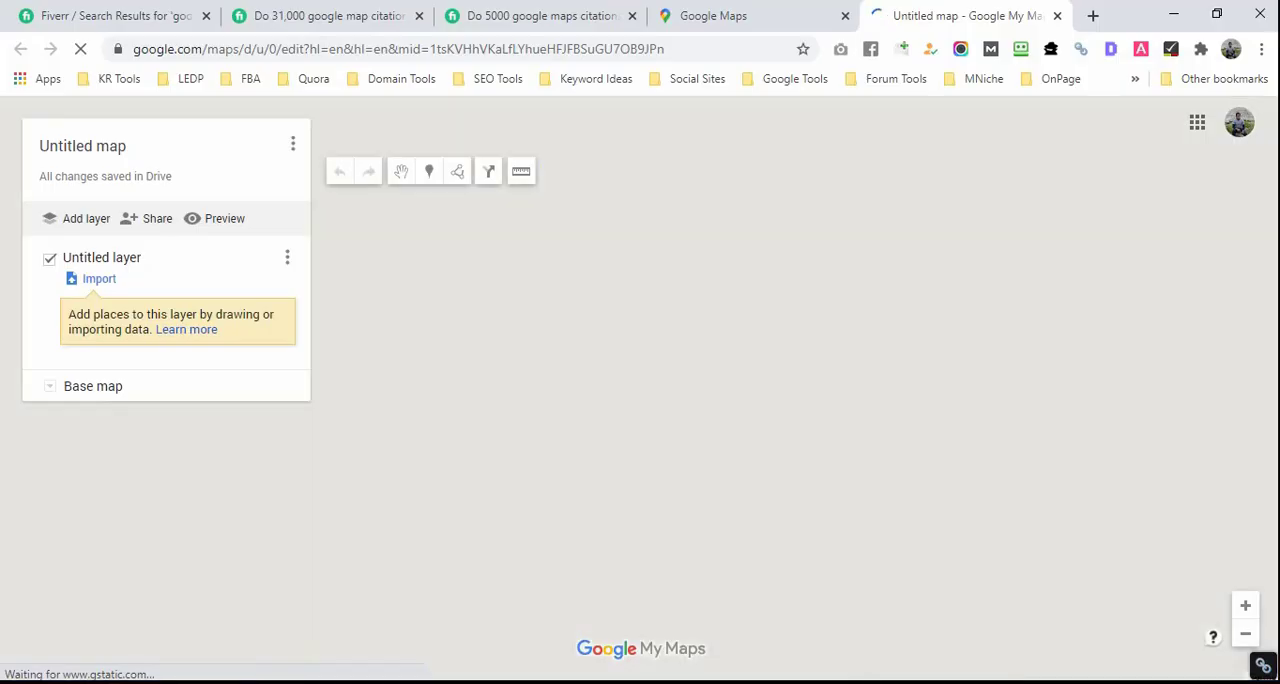
Step: Copy the business address from the Notepad file and search for it on the untitled map in My Maps
{"action": "key", "text": "alt+Tab"}
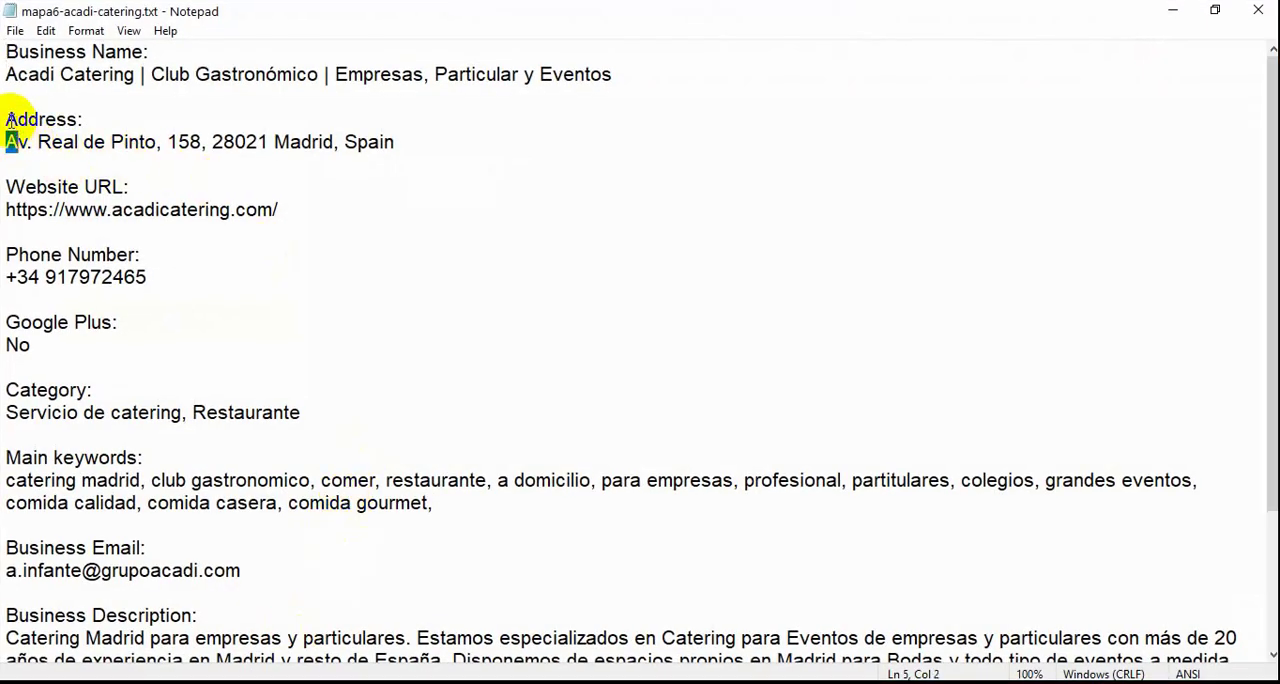
{"action": "key", "text": "Left"}
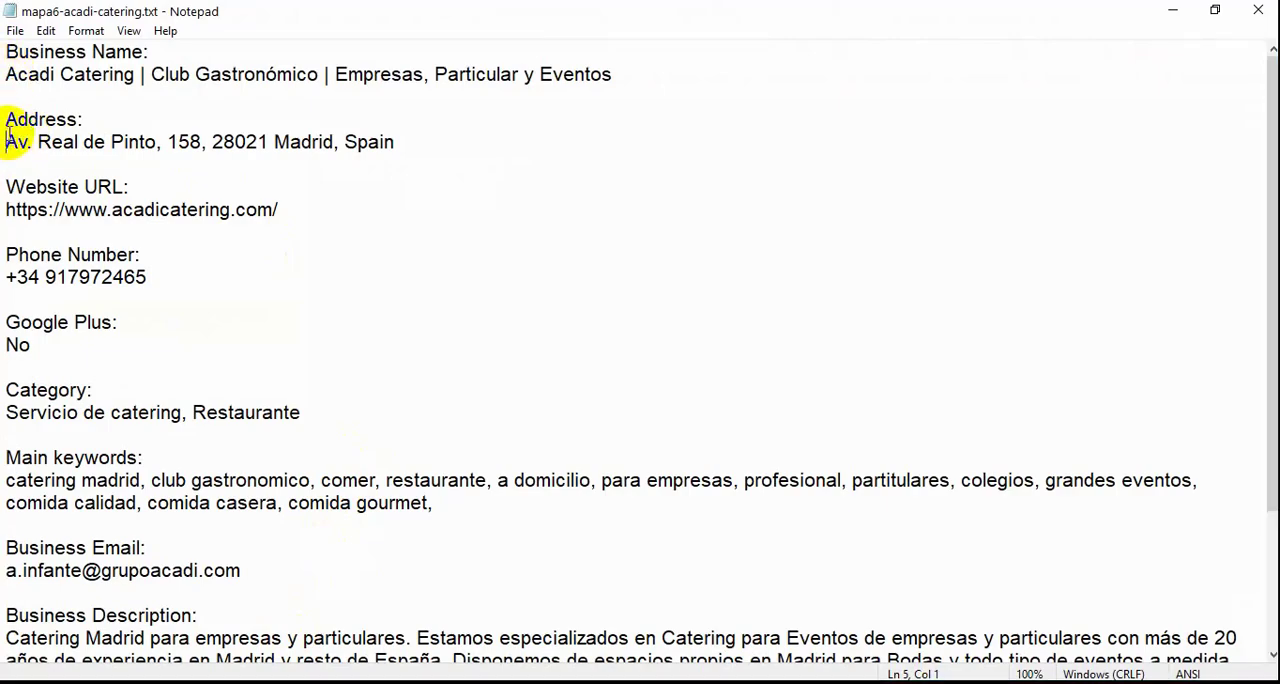
{"action": "left_click_drag", "start_coordinate": [13, 114], "coordinate": [383, 152]}
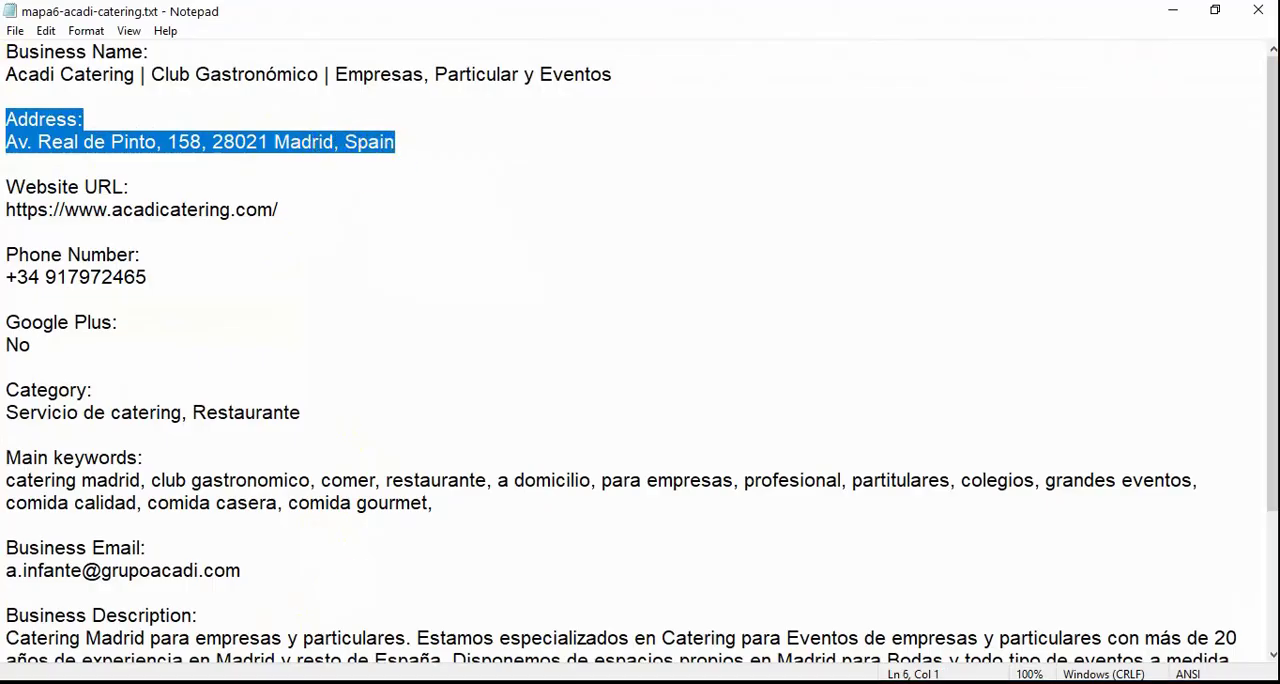
{"action": "key", "text": "alt+Tab"}
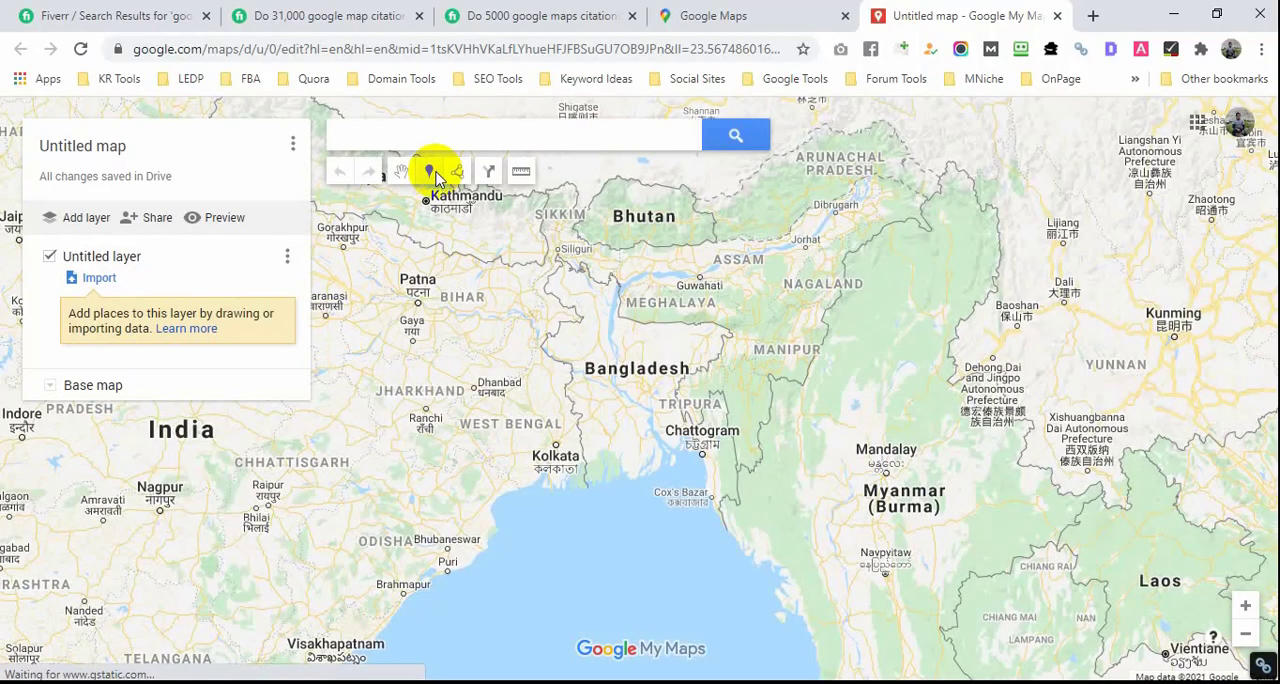
{"action": "left_click", "coordinate": [442, 132]}
{"action": "type", "text": "Address: Av. Real de Pinto, 158, 28021 Madrid, Spain"}
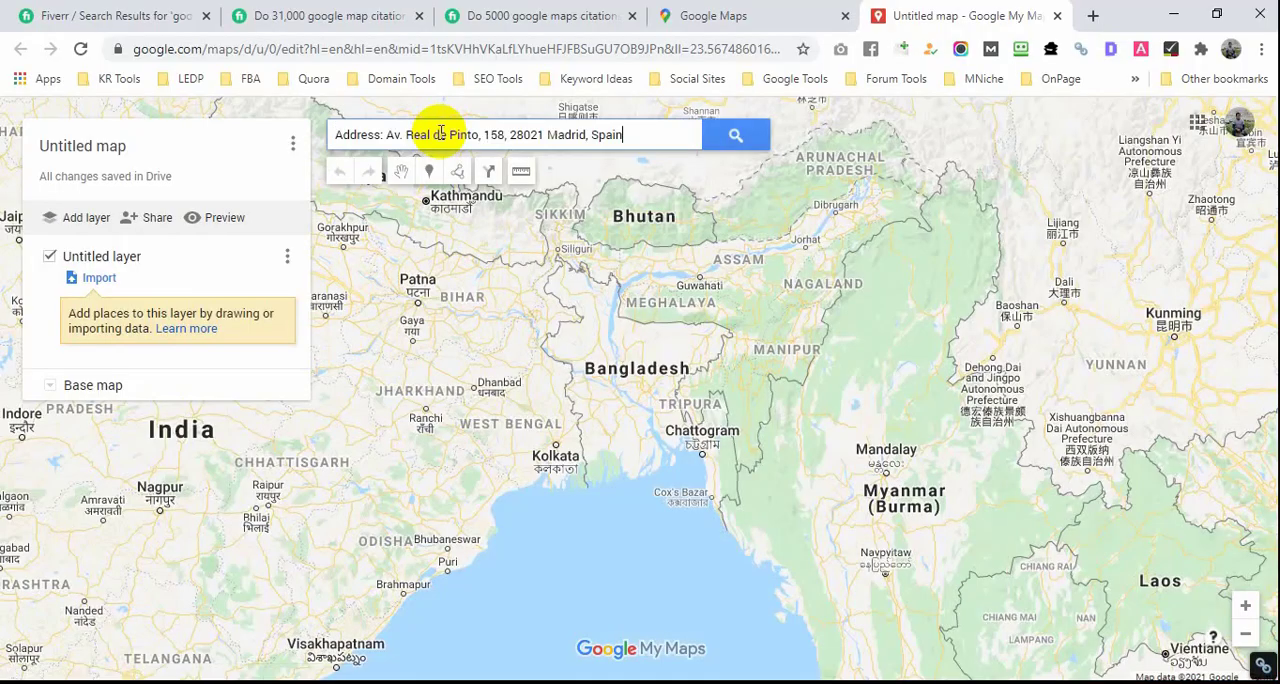
{"action": "left_click", "coordinate": [740, 135]}
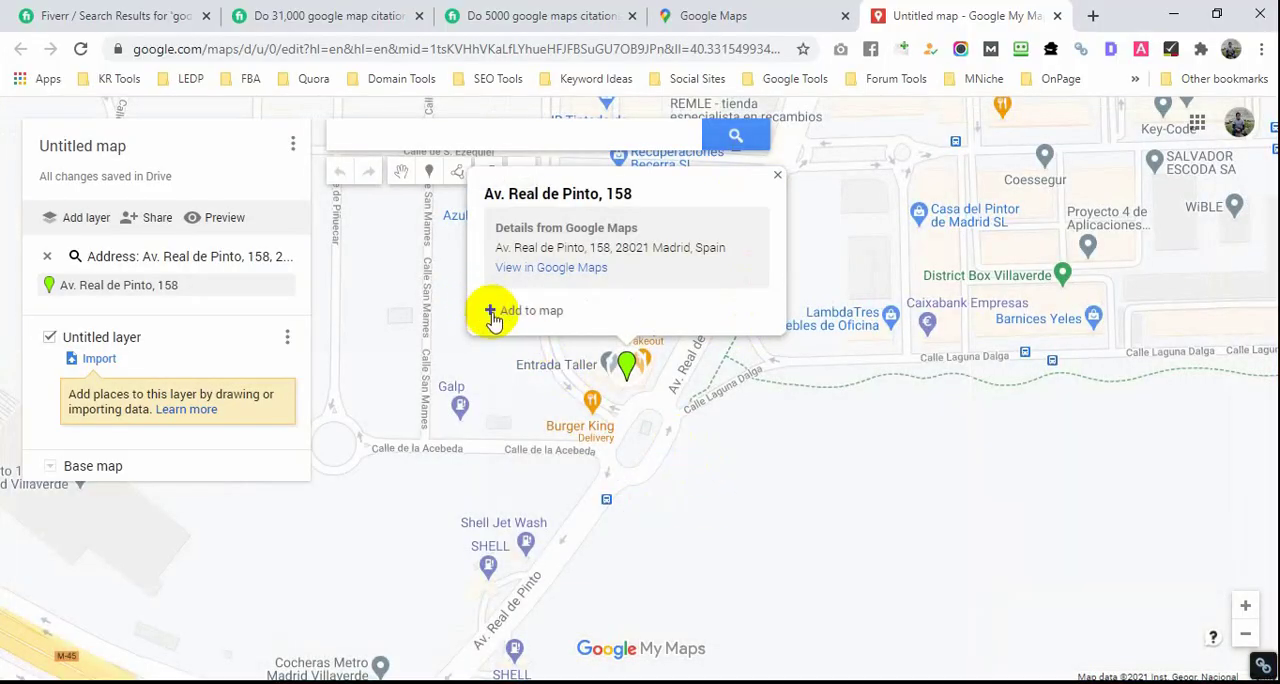
Step: Add the found business address to the untitled layer as a marker and close its info card
{"action": "left_click", "coordinate": [492, 312]}
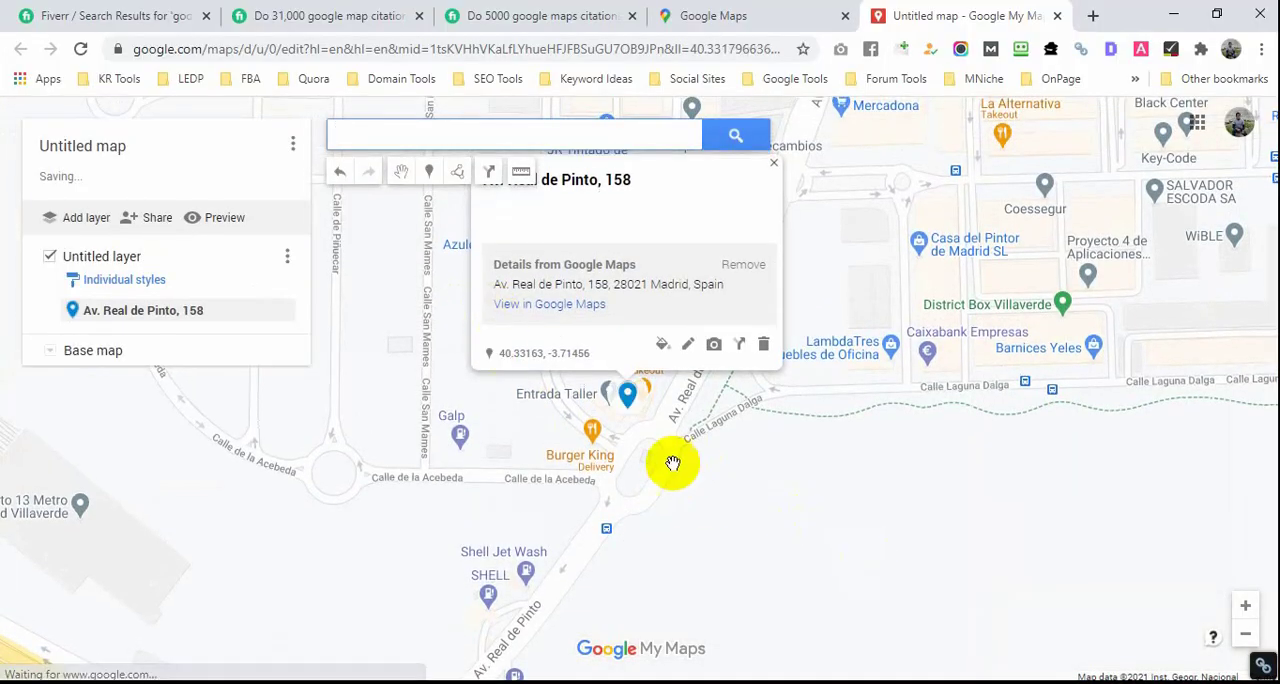
{"action": "scroll", "coordinate": [669, 462], "scroll_direction": "down", "scroll_amount": 1}
{"action": "scroll", "coordinate": [669, 462], "scroll_direction": "down", "scroll_amount": 3}
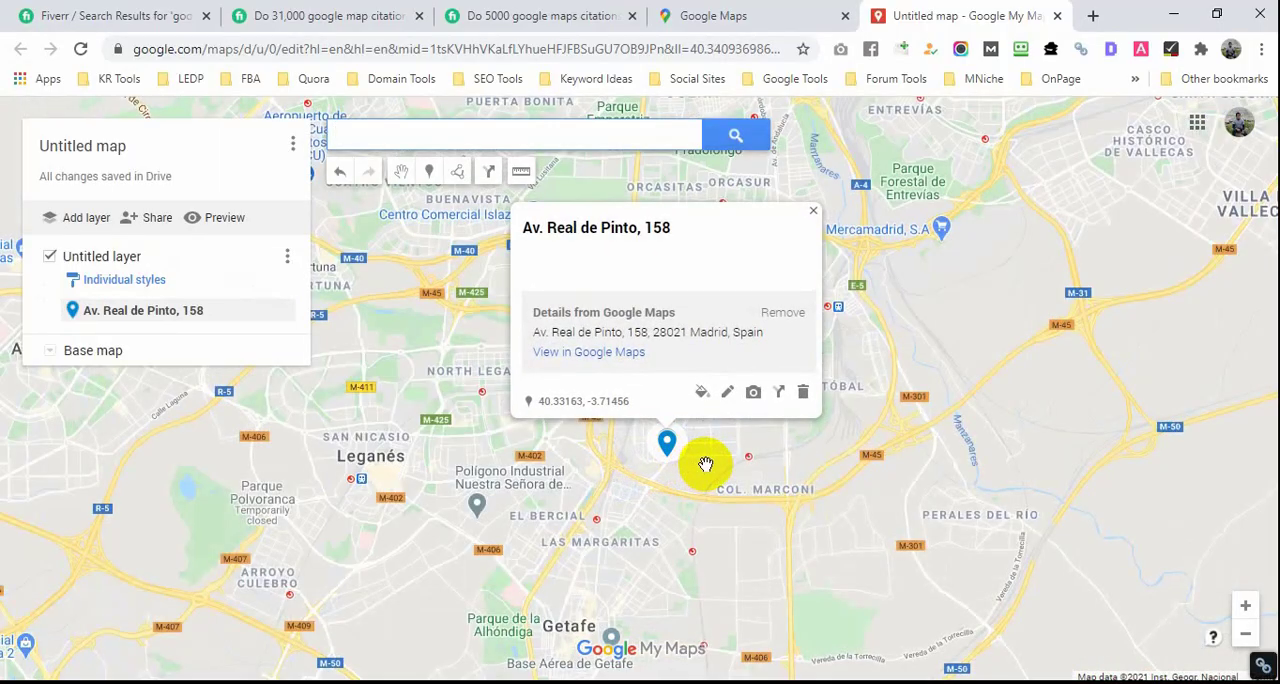
{"action": "scroll", "coordinate": [723, 497], "scroll_direction": "down", "scroll_amount": 2}
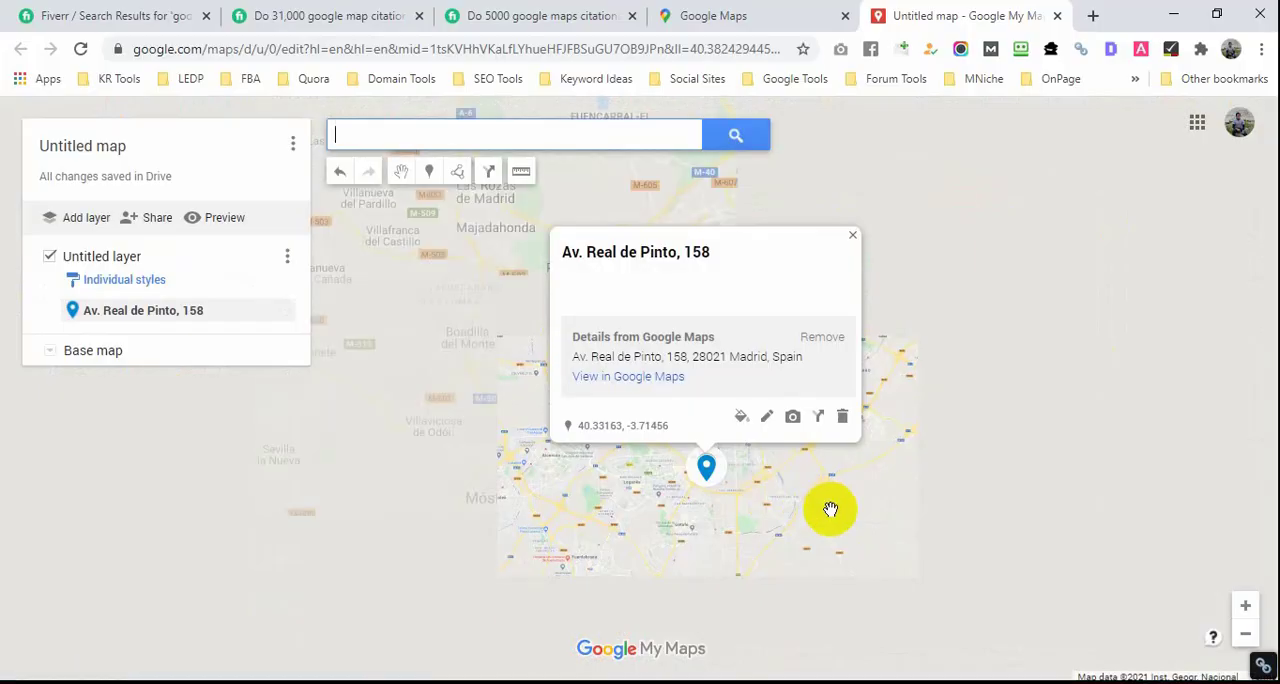
{"action": "left_click_drag", "start_coordinate": [829, 509], "coordinate": [809, 424]}
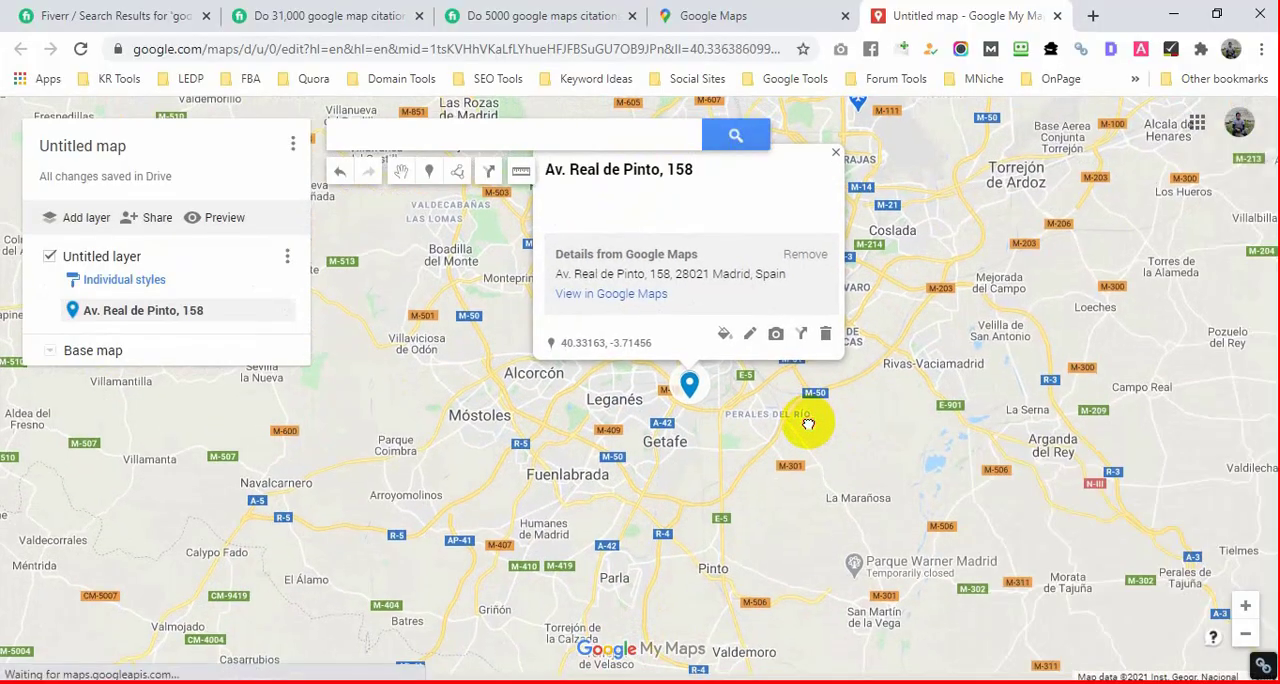
{"action": "left_click", "coordinate": [837, 157]}
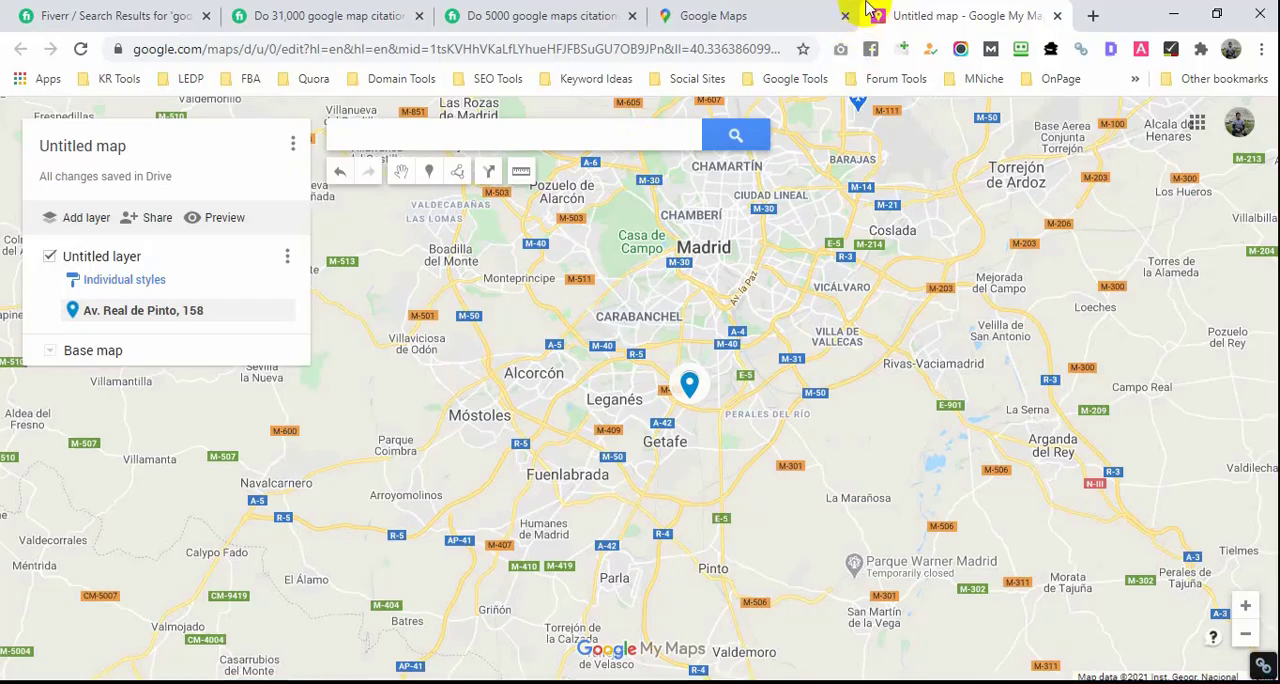
Step: Look up a mile to kilometer converter in a new browser tab and convert 50 miles to kilometres
{"action": "left_click", "coordinate": [1090, 16]}
{"action": "left_click", "coordinate": [671, 42]}
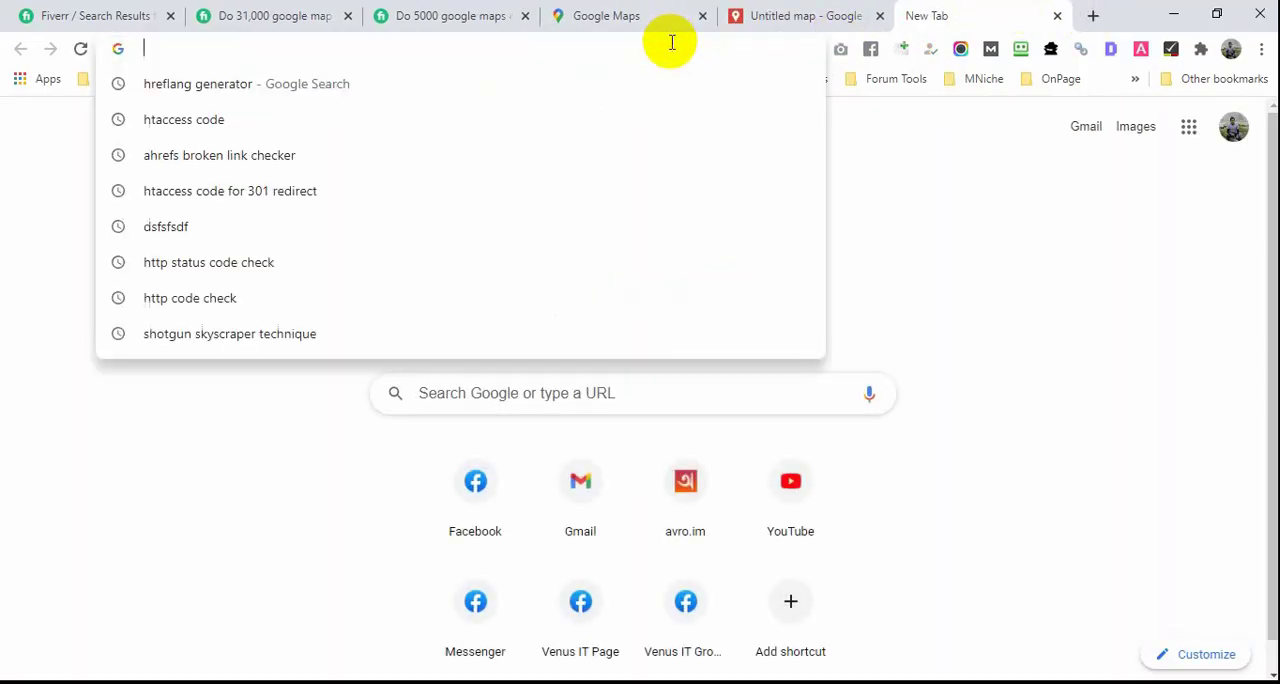
{"action": "type", "text": "mil"}
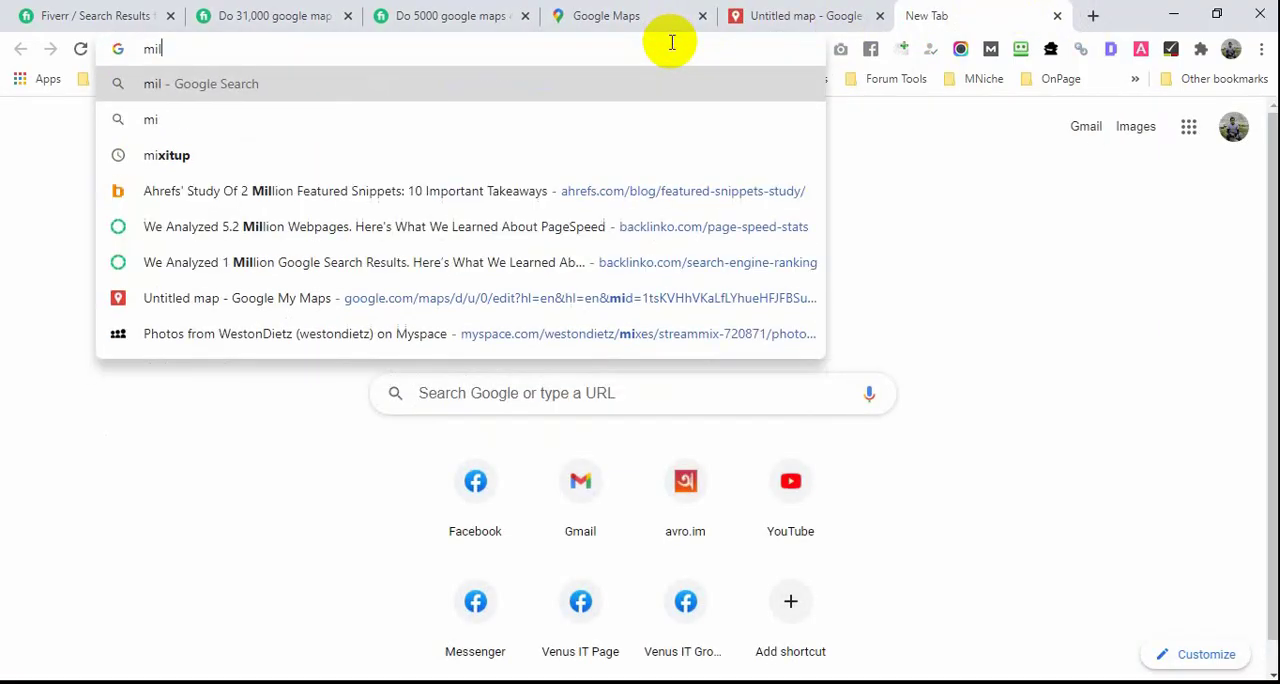
{"action": "type", "text": "e to"}
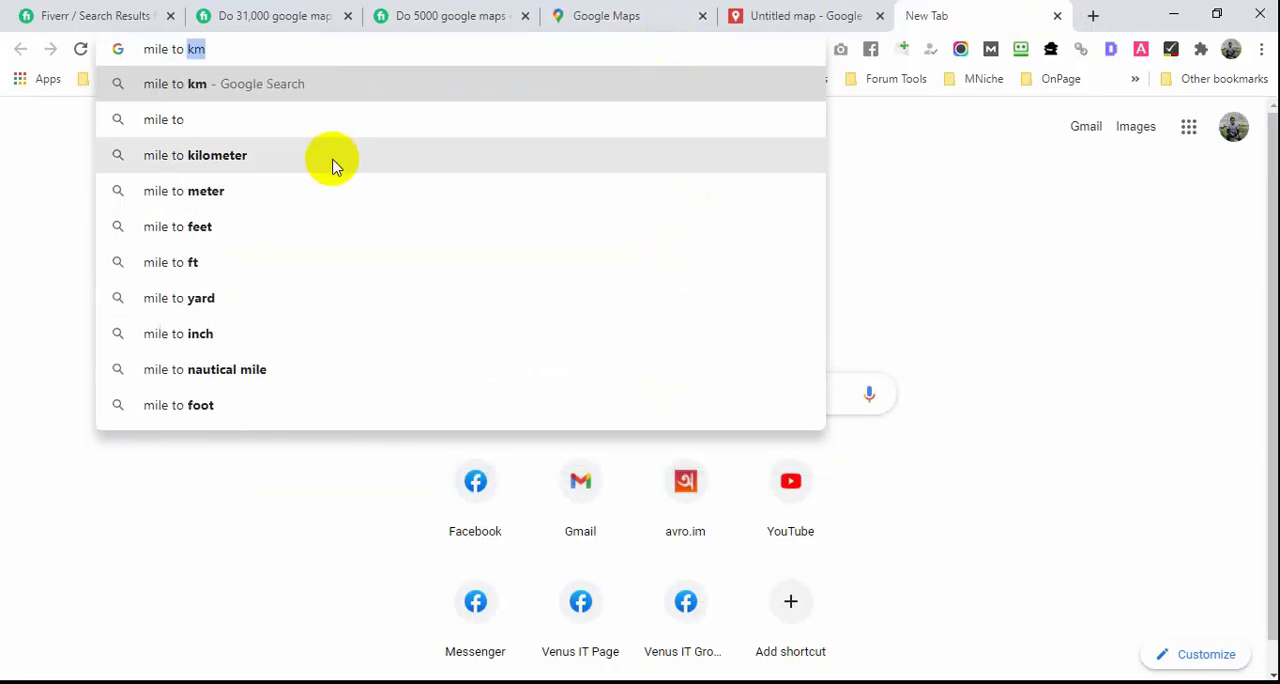
{"action": "left_click", "coordinate": [350, 155]}
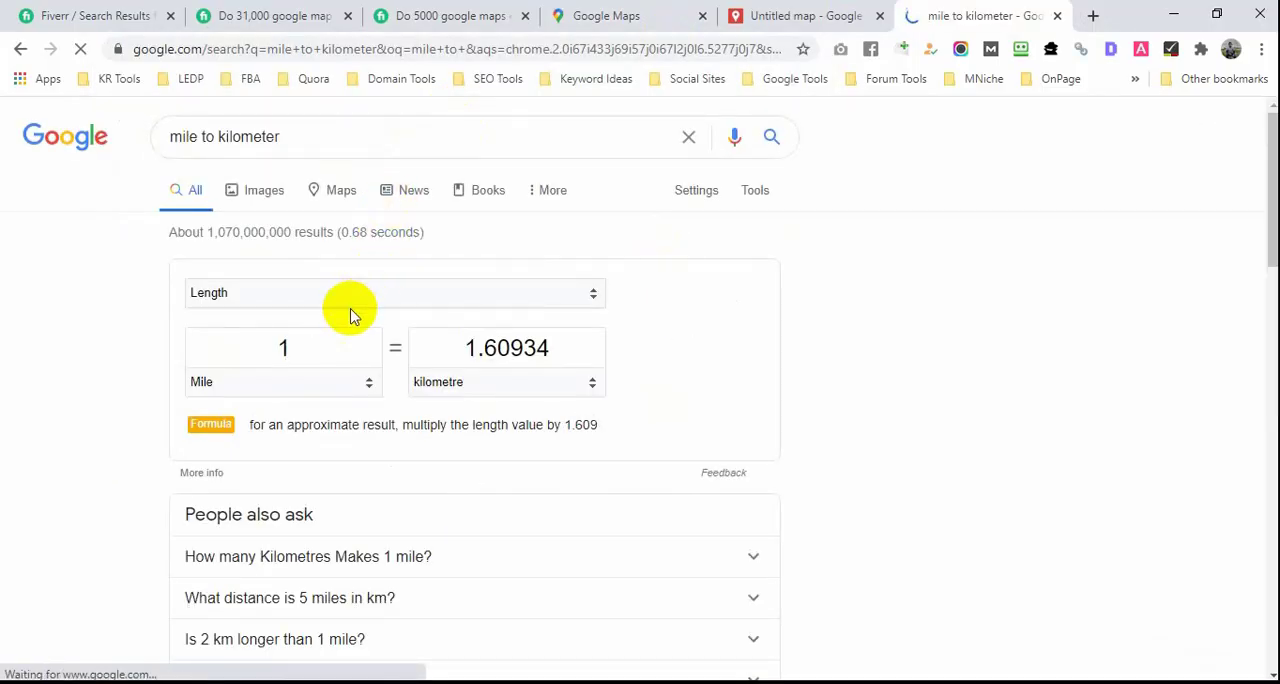
{"action": "left_click", "coordinate": [316, 341]}
{"action": "double_click", "coordinate": [316, 341]}
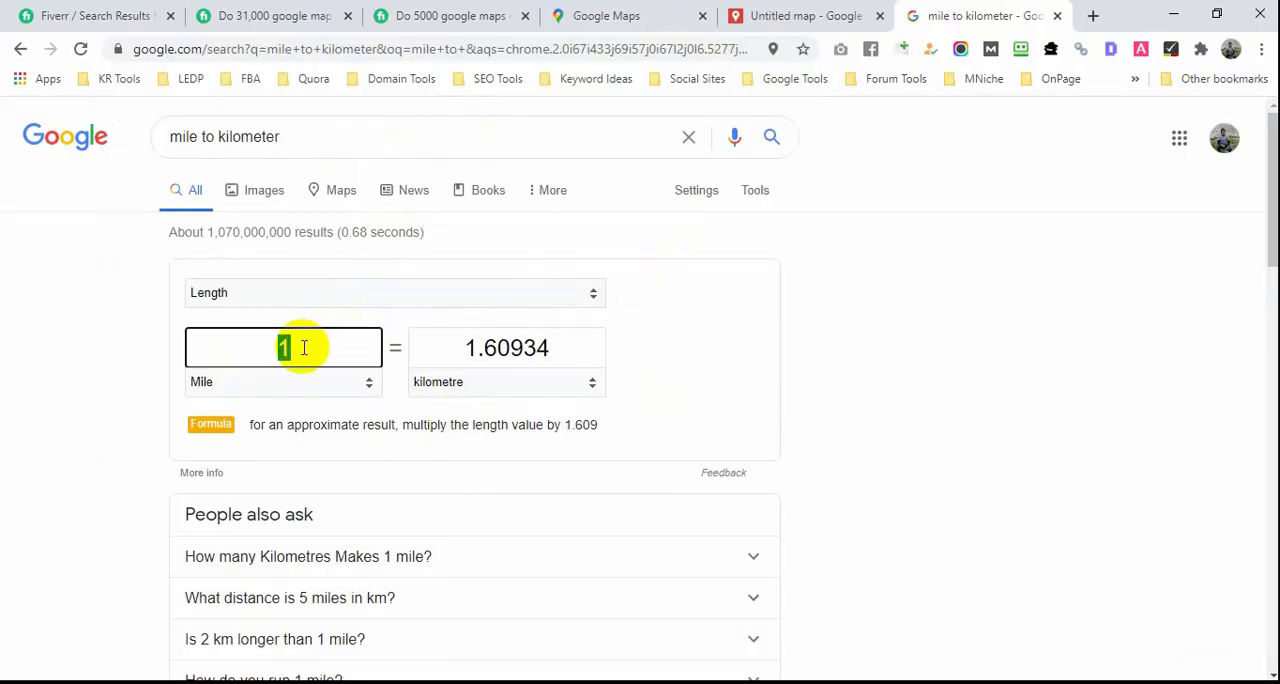
{"action": "type", "text": "0"}
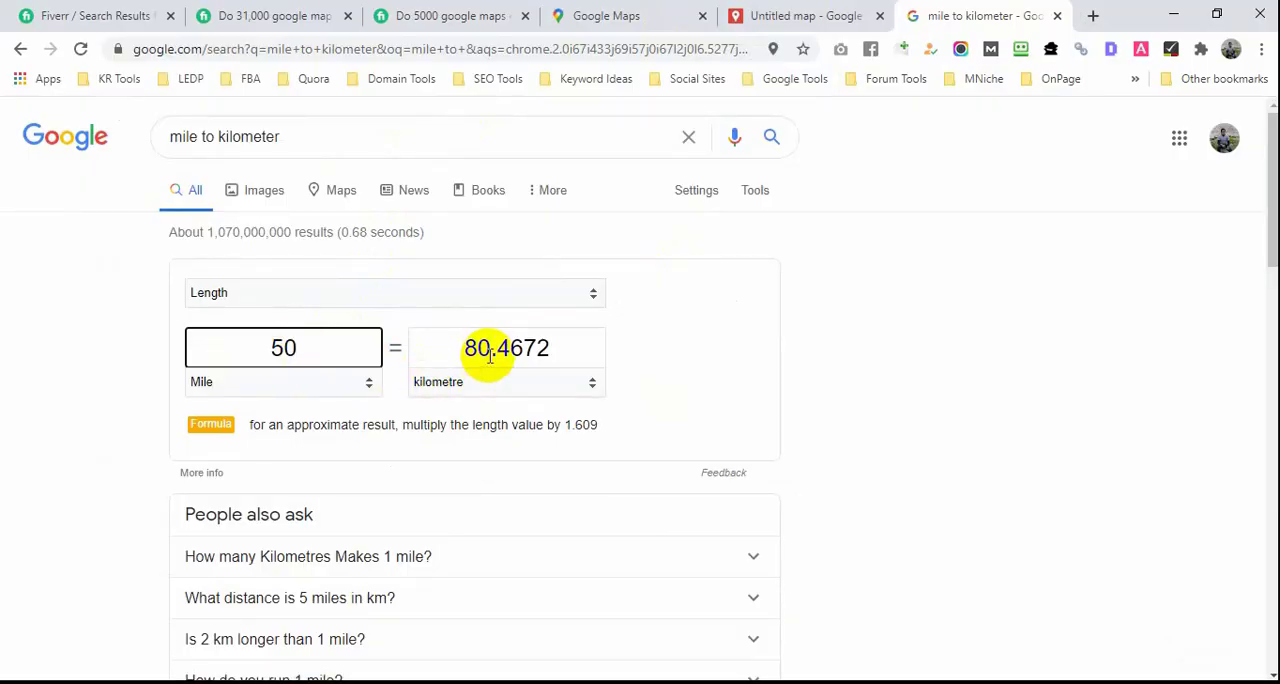
Step: On the untitled map, draw a measuring line 100 km long due east from the business marker
{"action": "left_click", "coordinate": [742, 28]}
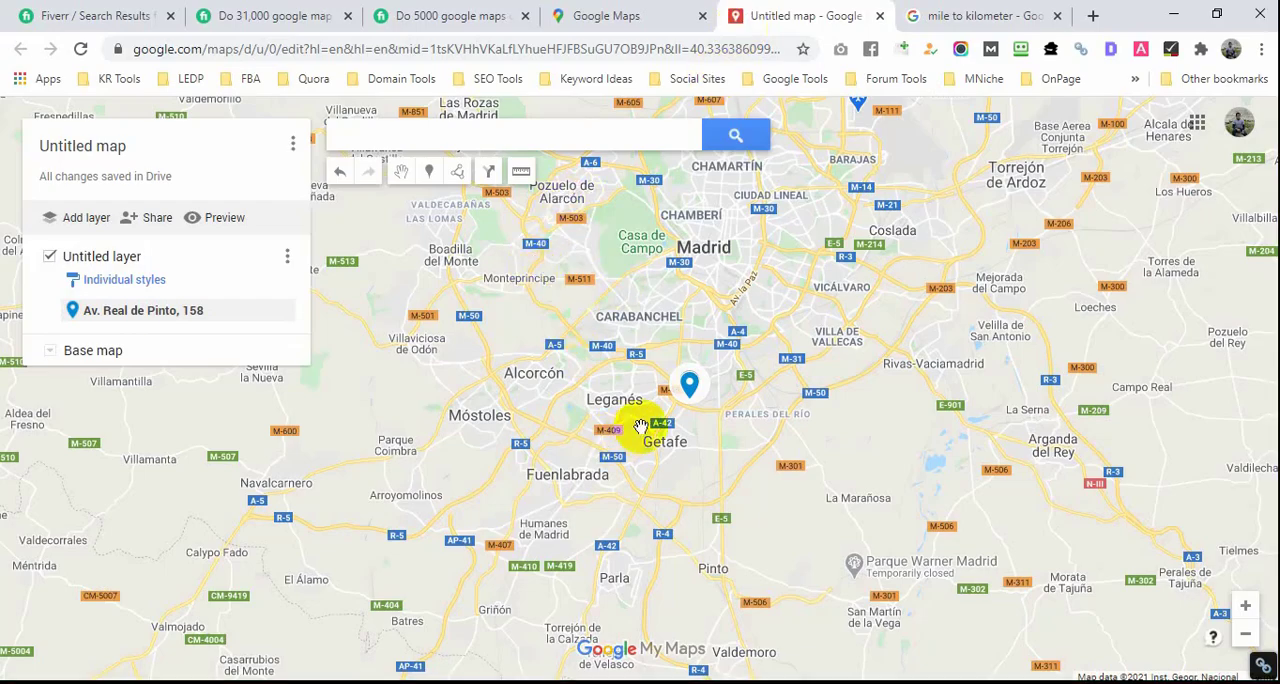
{"action": "scroll", "coordinate": [634, 429], "scroll_direction": "down", "scroll_amount": 2}
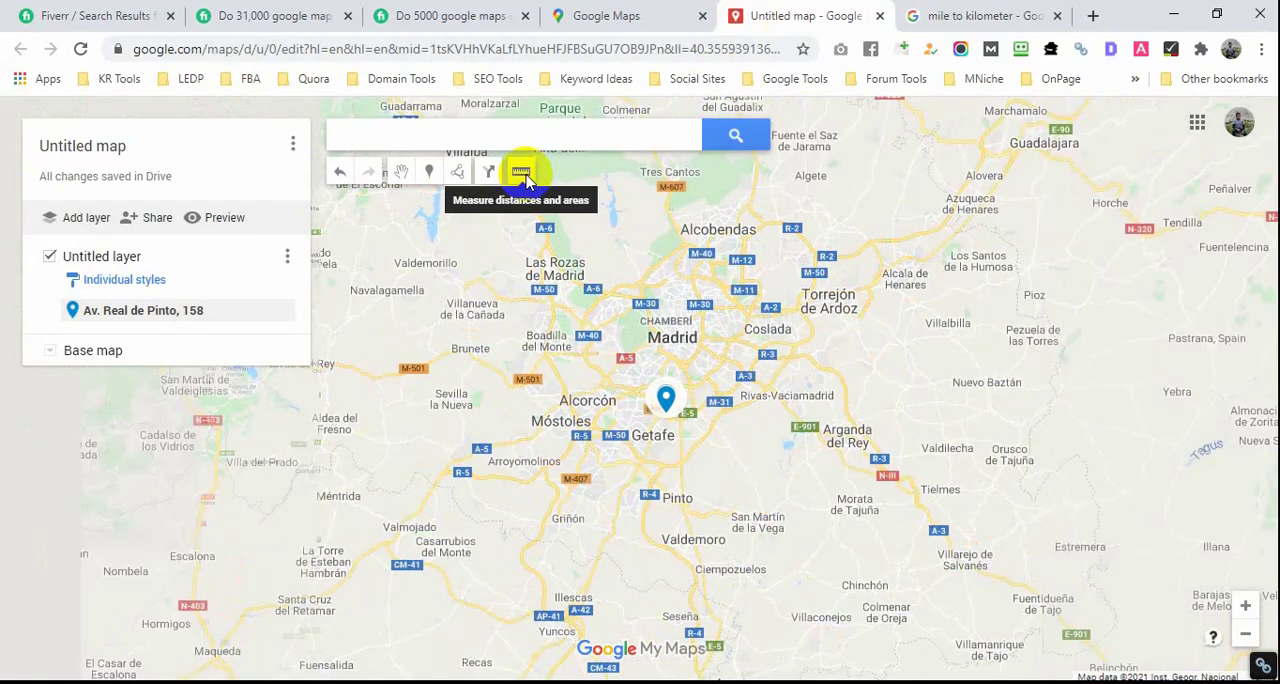
{"action": "left_click", "coordinate": [521, 173]}
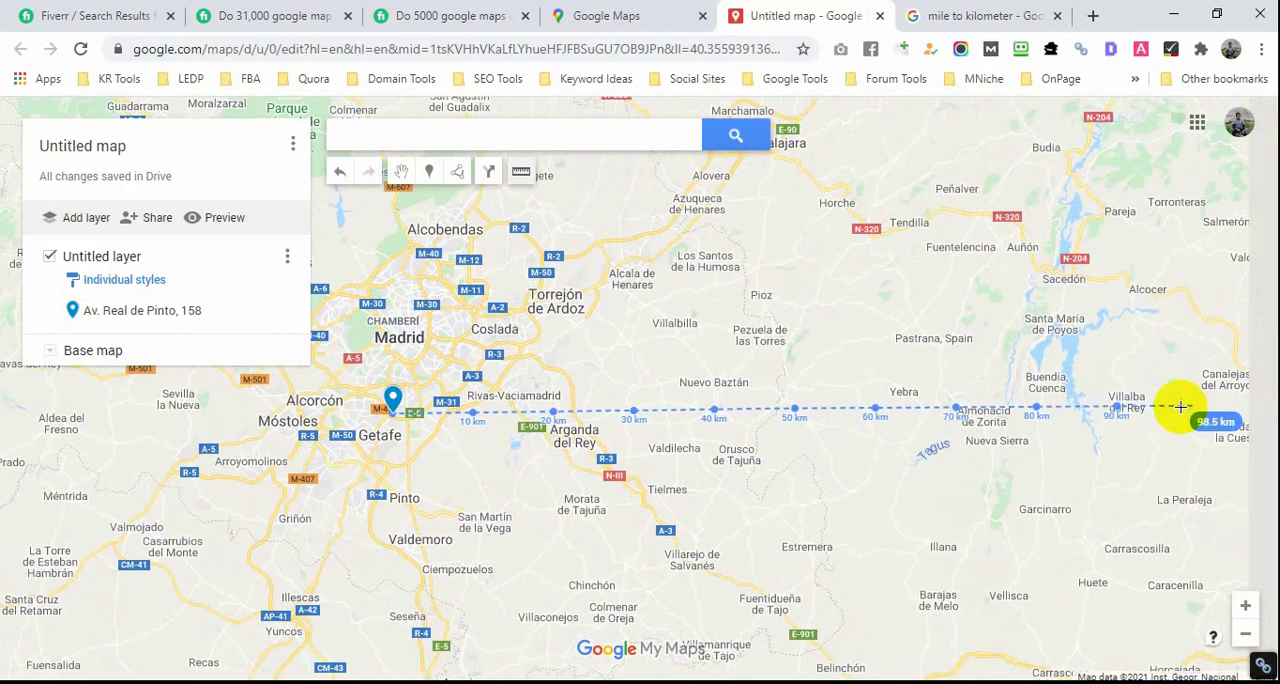
{"action": "left_click", "coordinate": [1197, 411]}
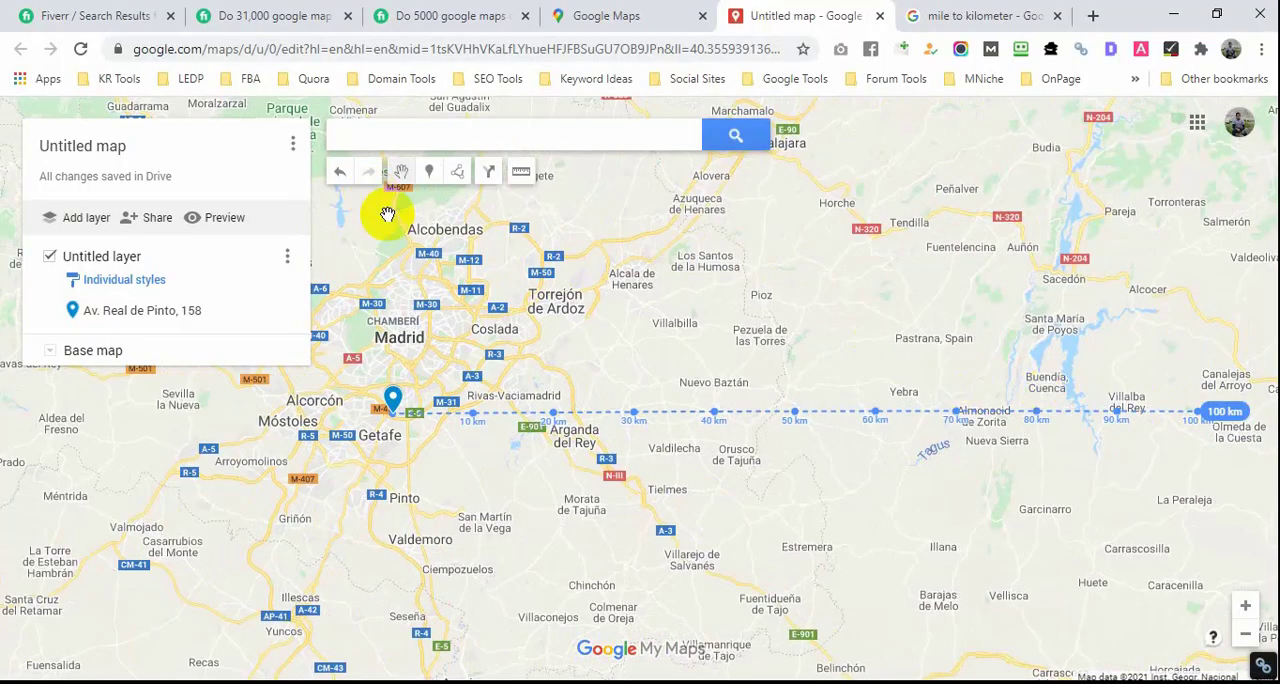
Step: Place a marker at the 80 km mark of the measuring line, keeping its default name and an empty description
{"action": "left_click", "coordinate": [431, 183]}
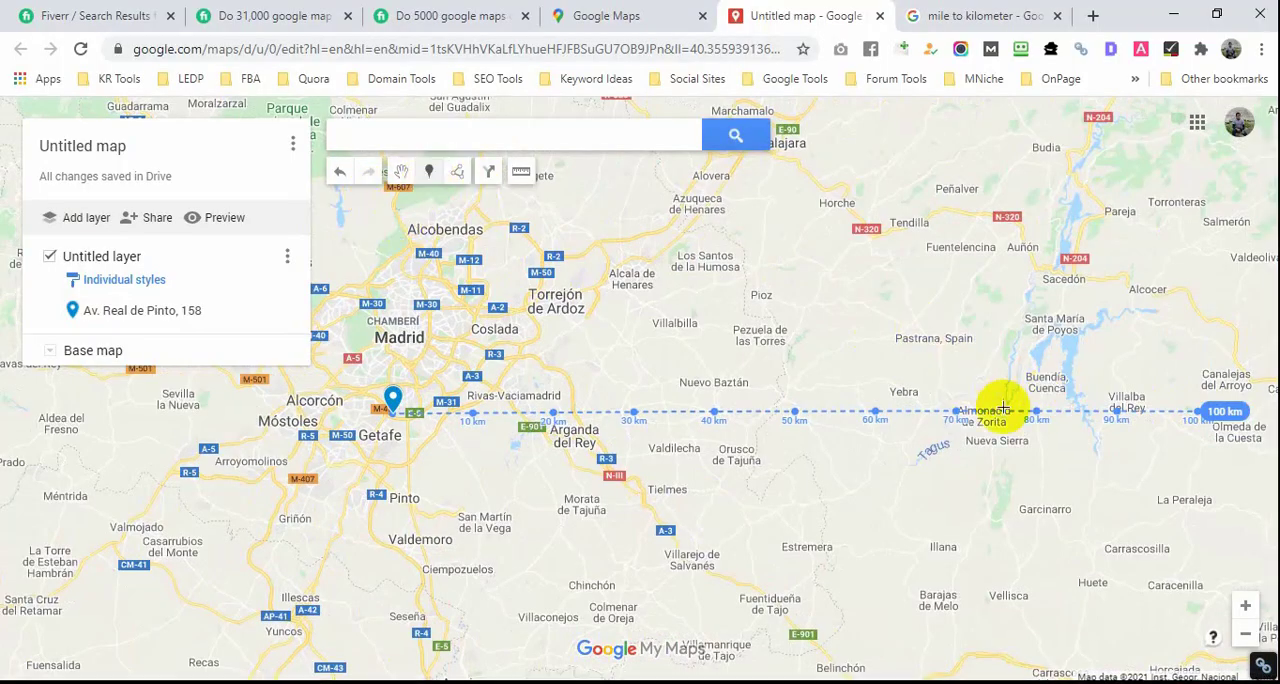
{"action": "left_click", "coordinate": [1035, 416]}
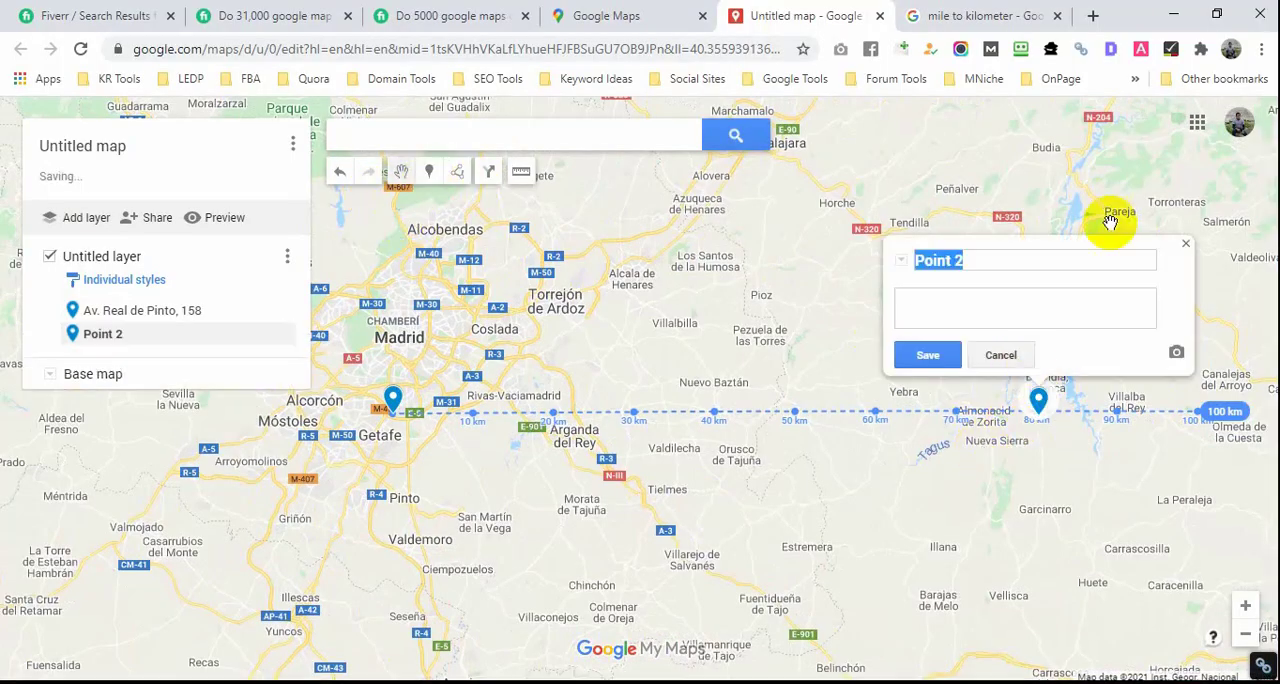
{"action": "left_click", "coordinate": [1184, 246]}
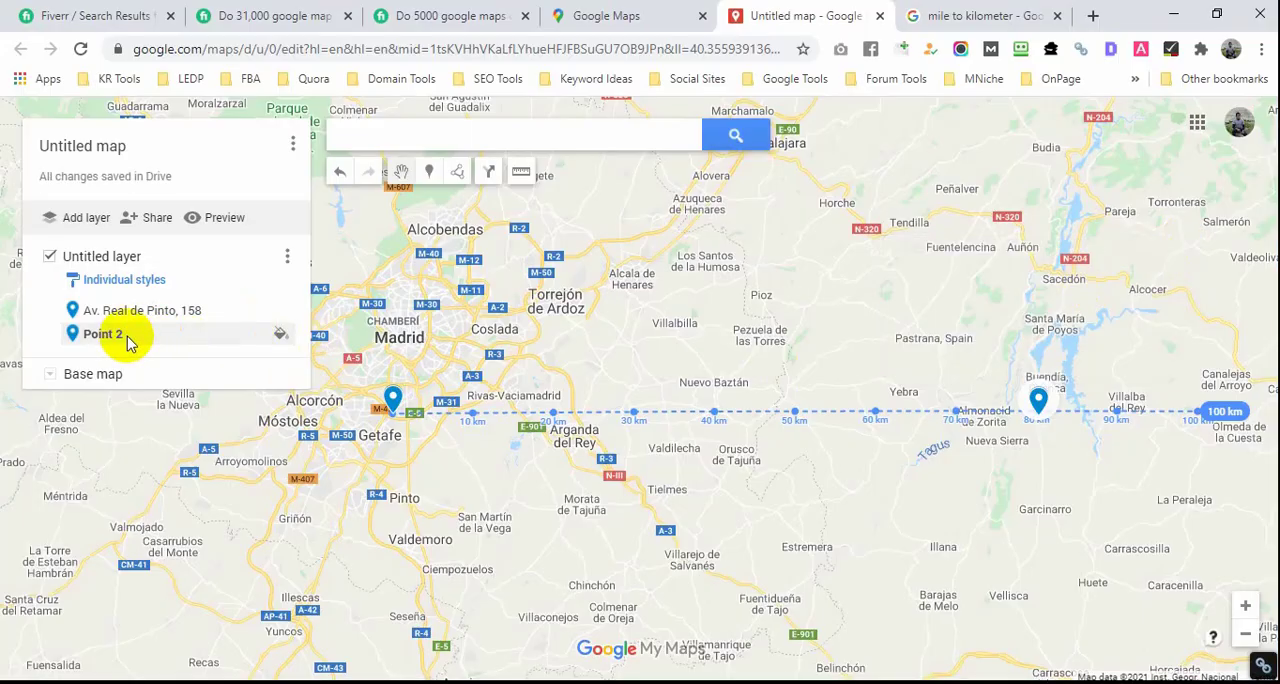
Step: Measure a line about 87 km long due west from the business marker and place a marker at its 80 km mark
{"action": "scroll", "coordinate": [508, 429], "scroll_direction": "down", "scroll_amount": 2}
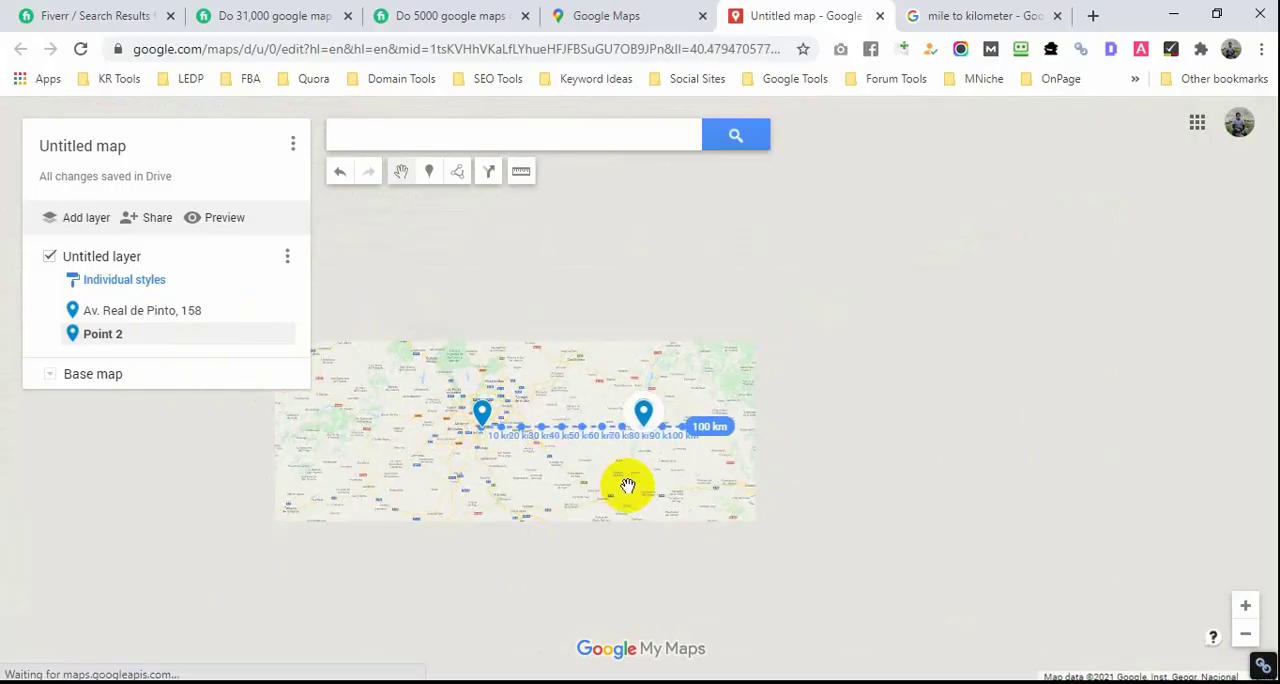
{"action": "left_click_drag", "start_coordinate": [627, 473], "coordinate": [877, 423]}
{"action": "scroll", "coordinate": [820, 429], "scroll_direction": "up", "scroll_amount": 1}
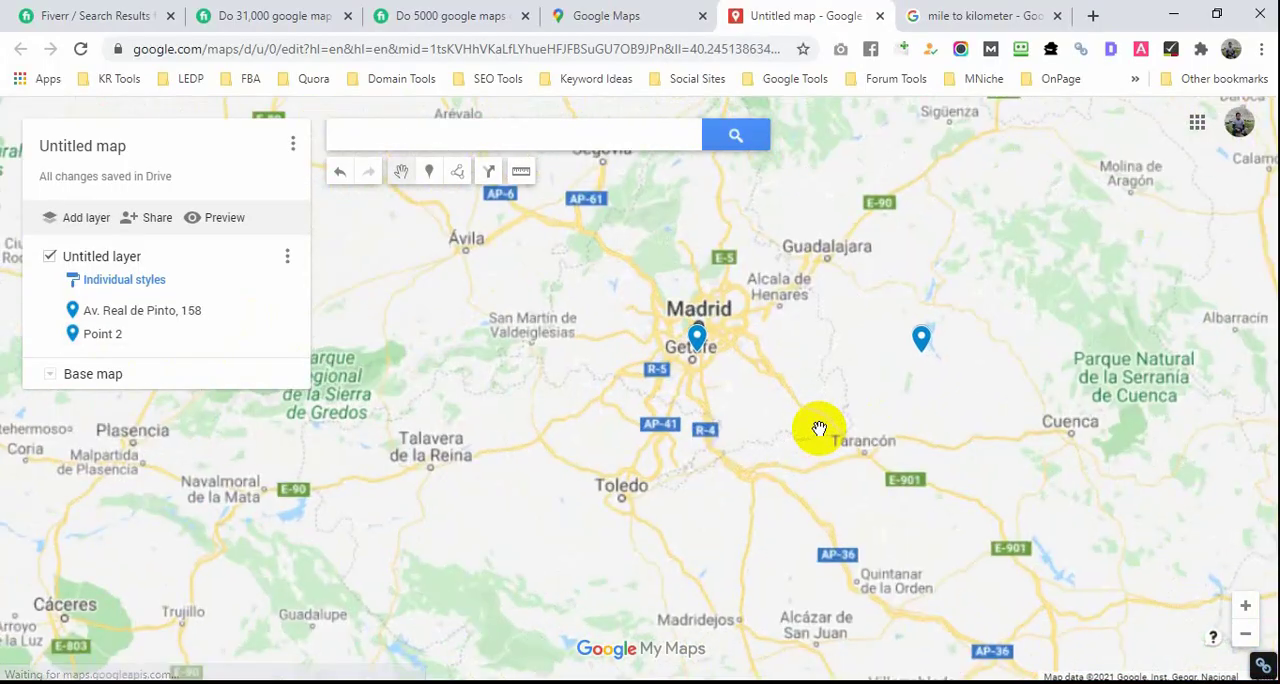
{"action": "left_click", "coordinate": [521, 174]}
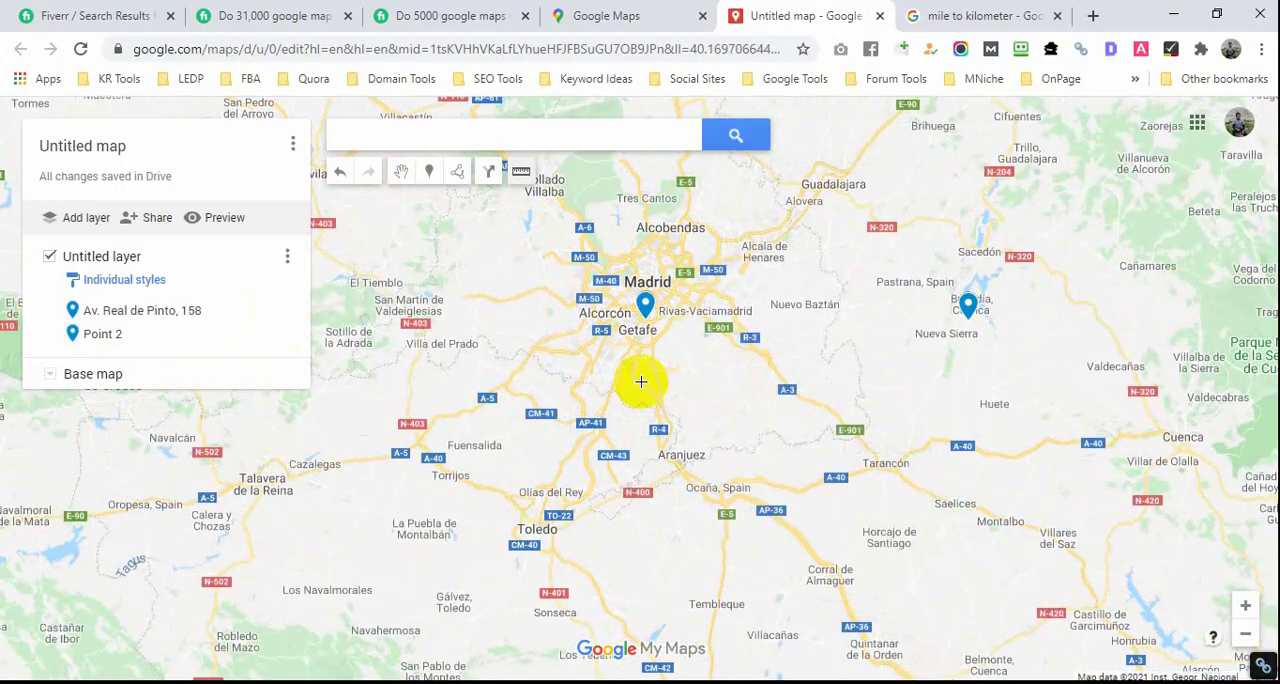
{"action": "left_click", "coordinate": [645, 318]}
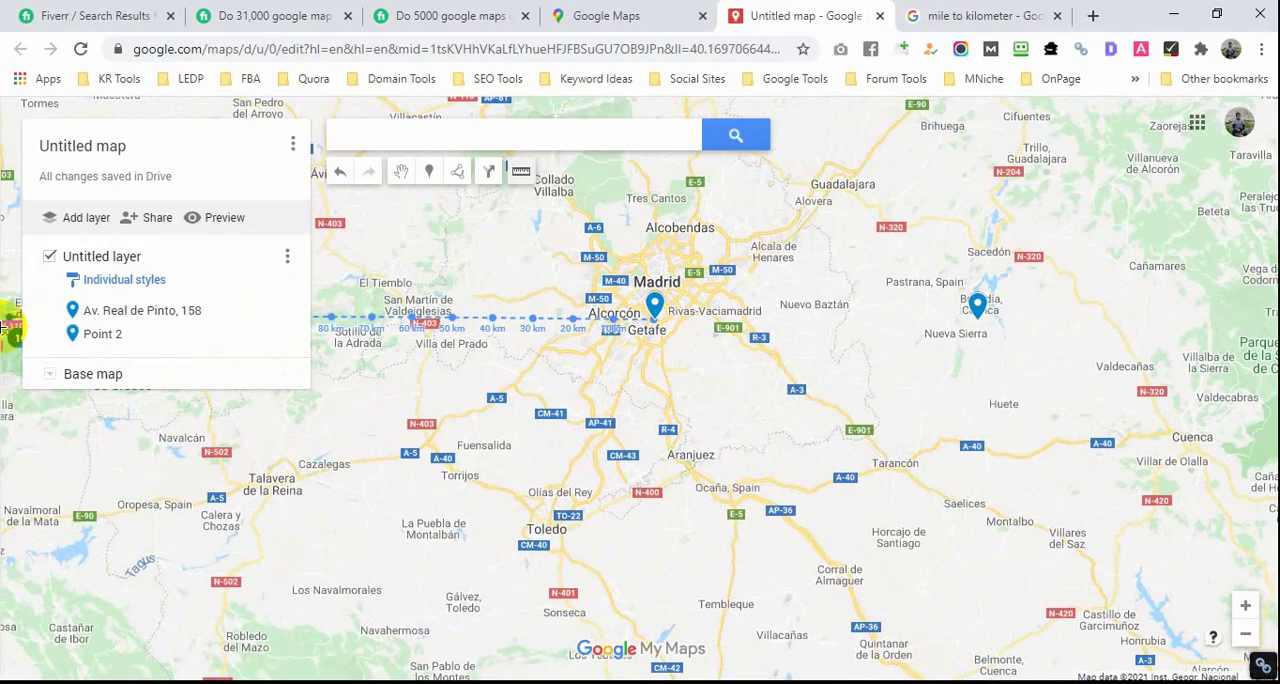
{"action": "double_click", "coordinate": [313, 322]}
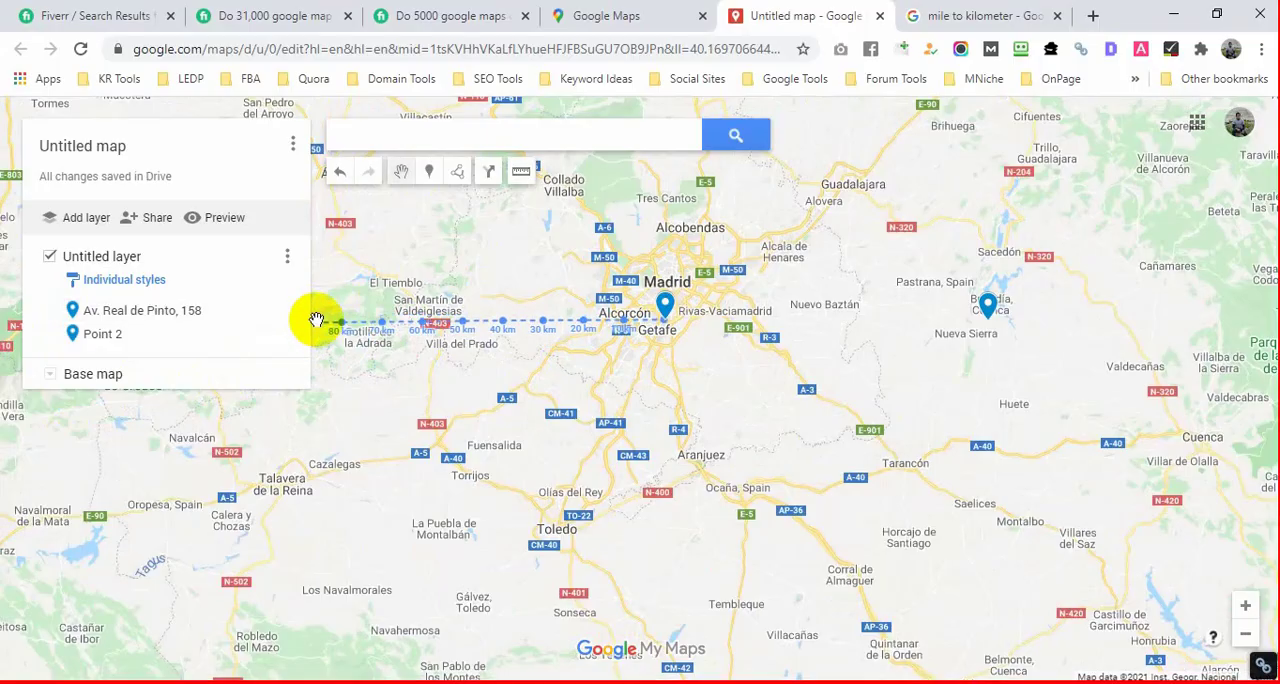
{"action": "left_click", "coordinate": [429, 171]}
{"action": "left_click", "coordinate": [342, 322]}
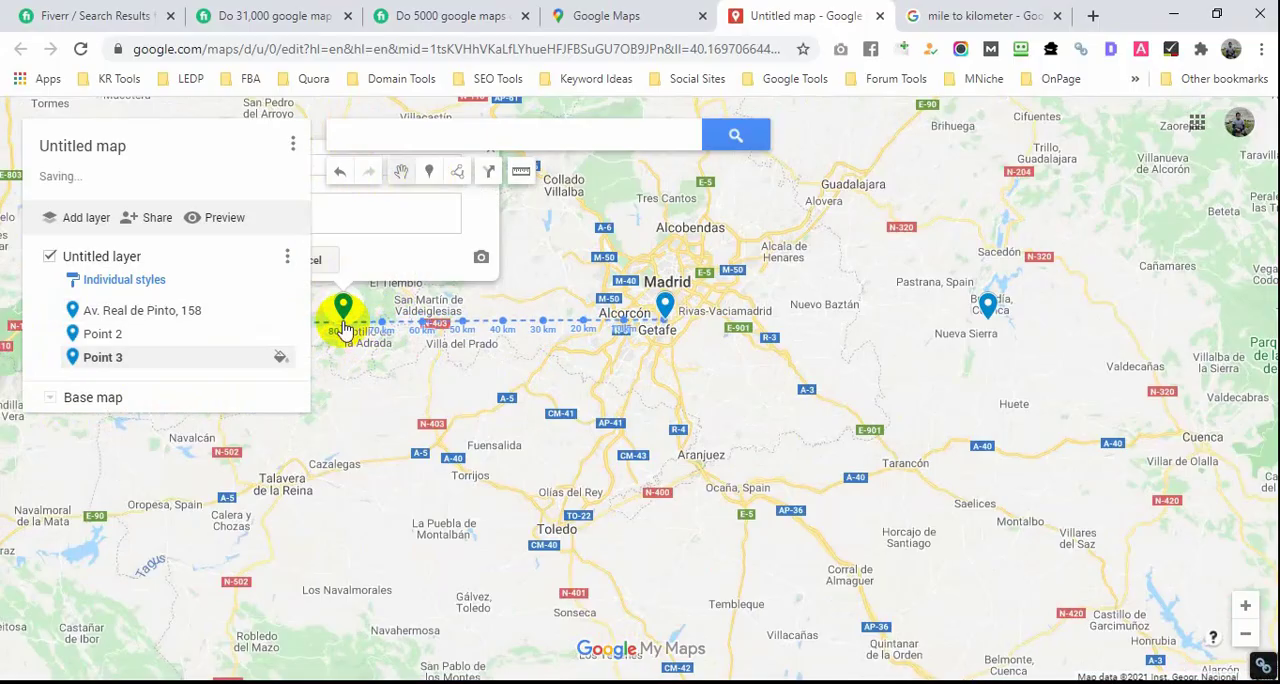
Step: Measure southward from the business marker past 100 km, place a marker at the 80 km mark and close its info card
{"action": "left_click", "coordinate": [523, 171]}
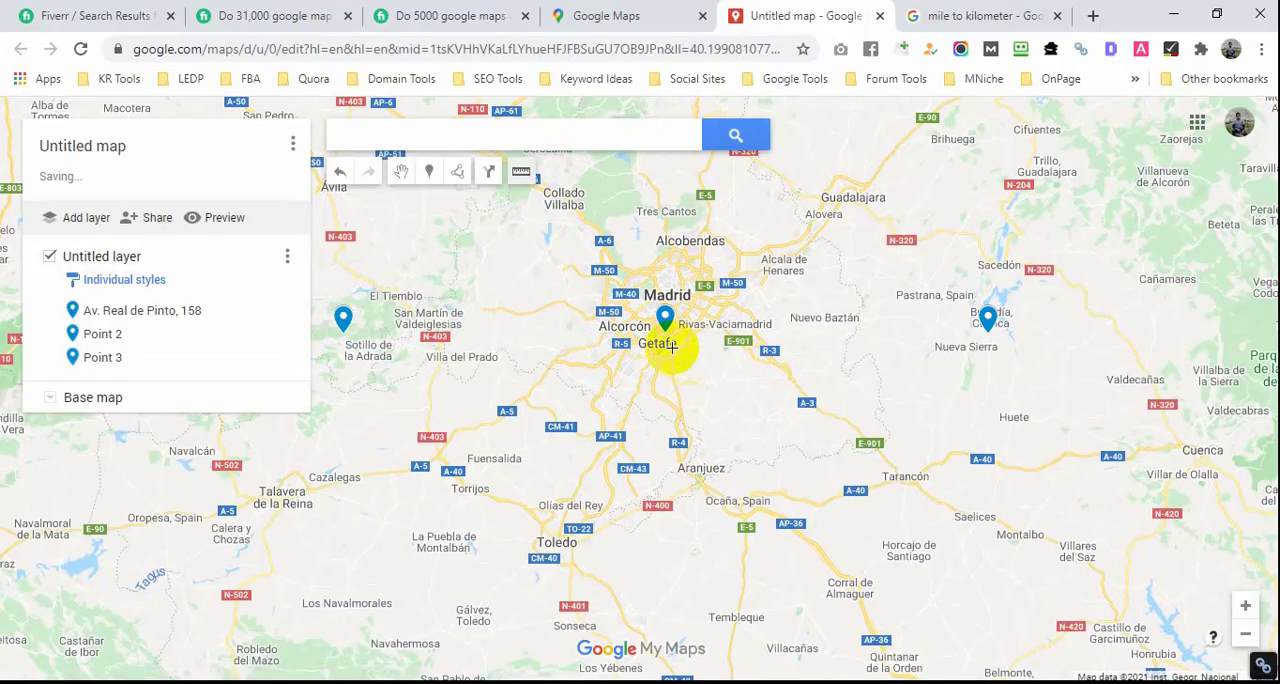
{"action": "left_click", "coordinate": [663, 343]}
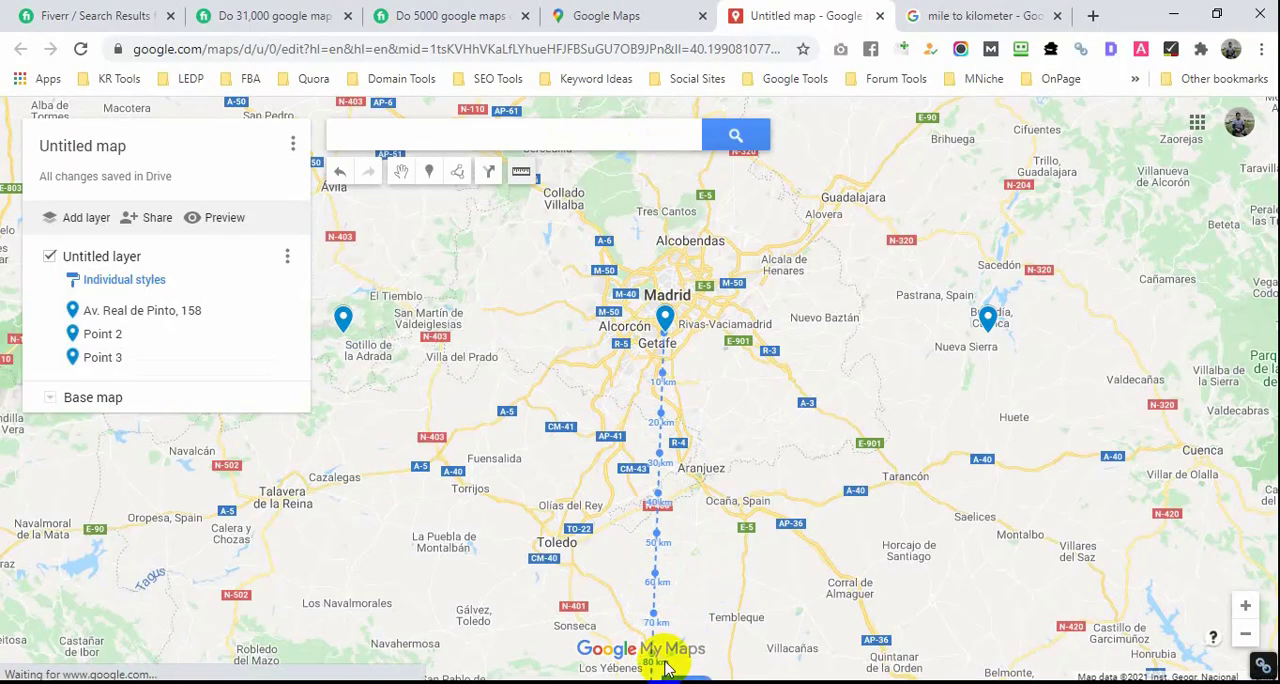
{"action": "scroll", "coordinate": [655, 630], "scroll_direction": "down", "scroll_amount": 1}
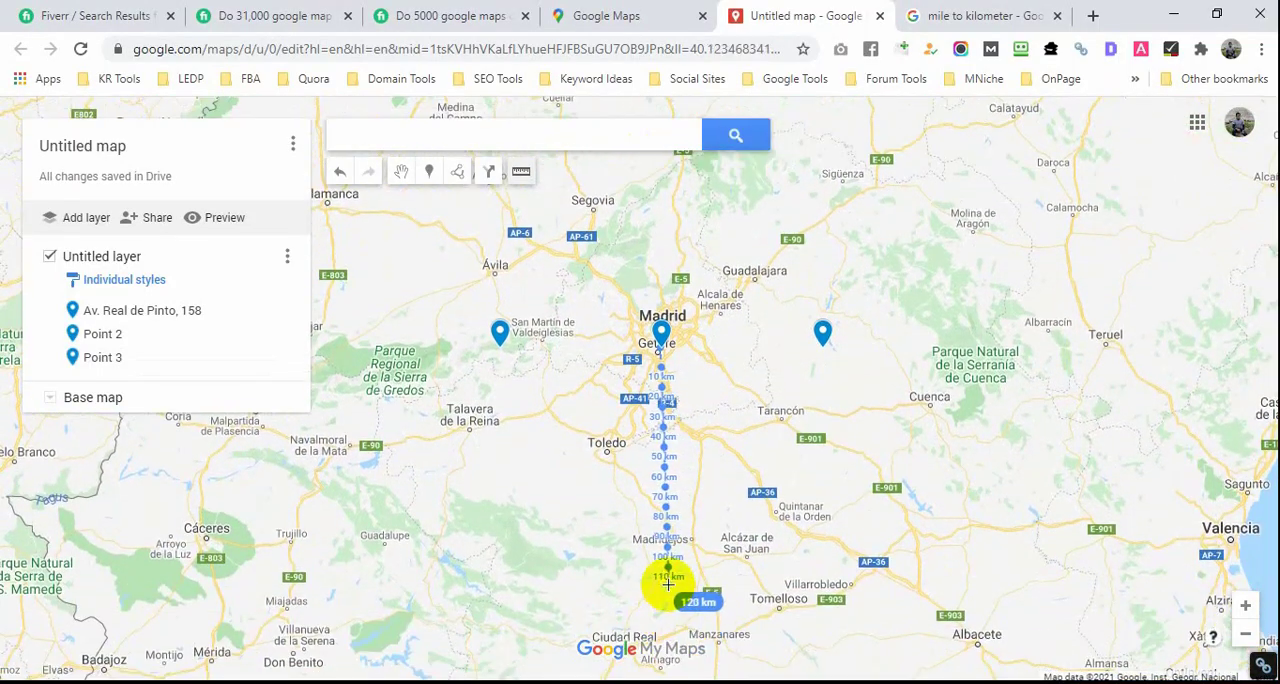
{"action": "left_click", "coordinate": [655, 562]}
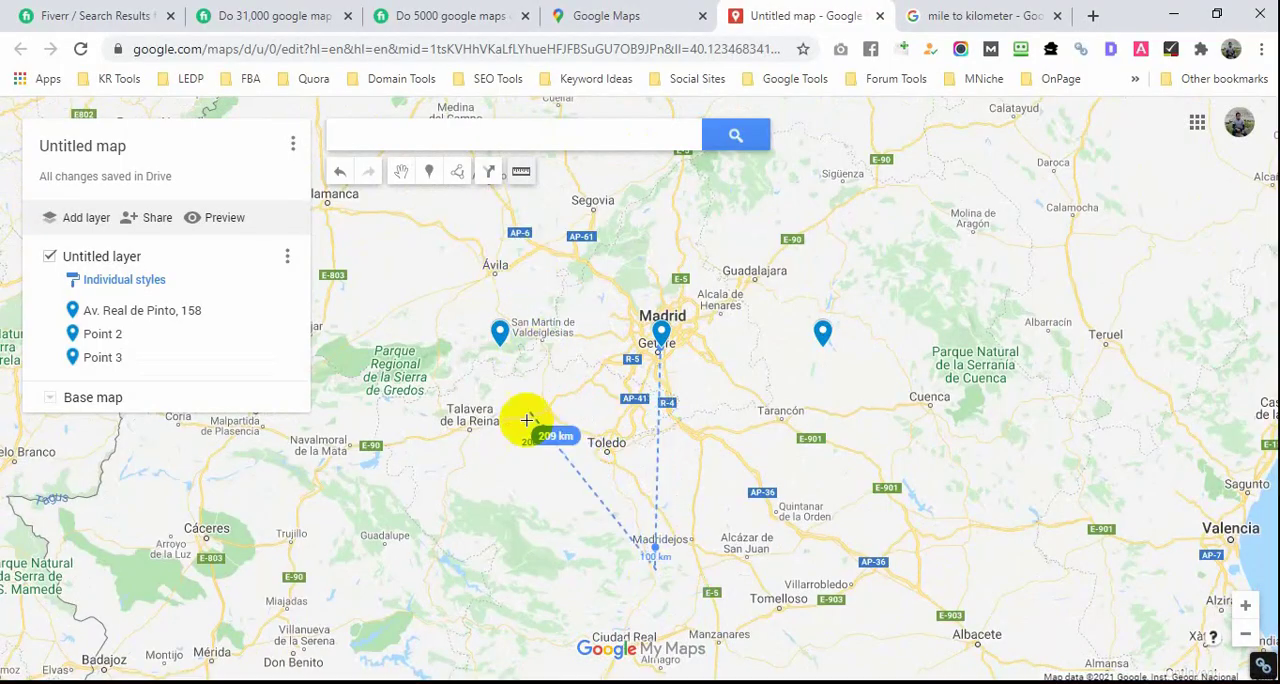
{"action": "double_click", "coordinate": [523, 469]}
{"action": "left_click", "coordinate": [429, 171]}
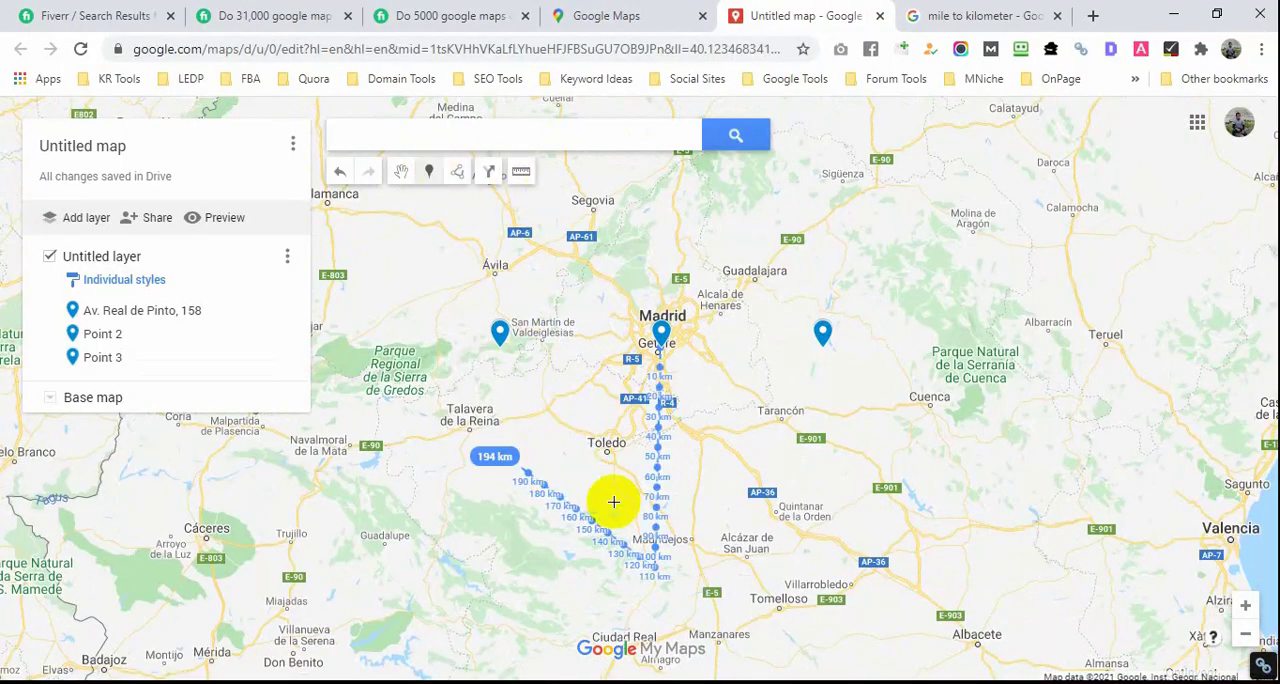
{"action": "left_click", "coordinate": [656, 510]}
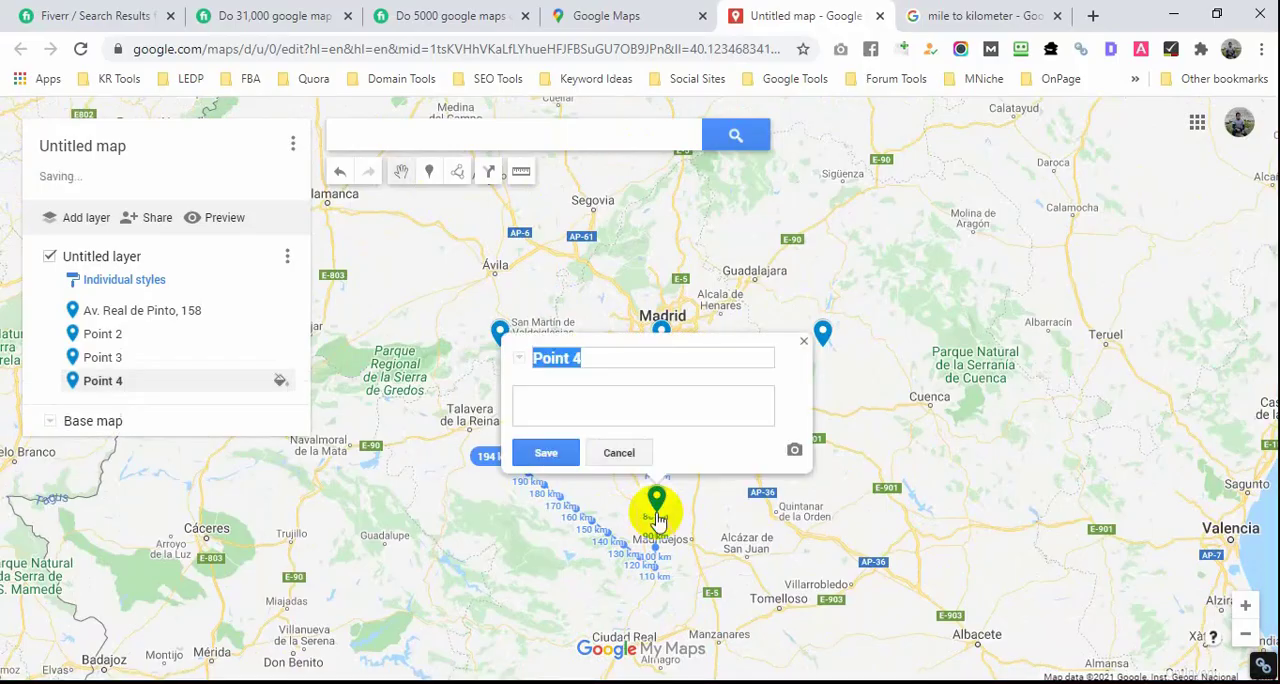
{"action": "left_click", "coordinate": [806, 340]}
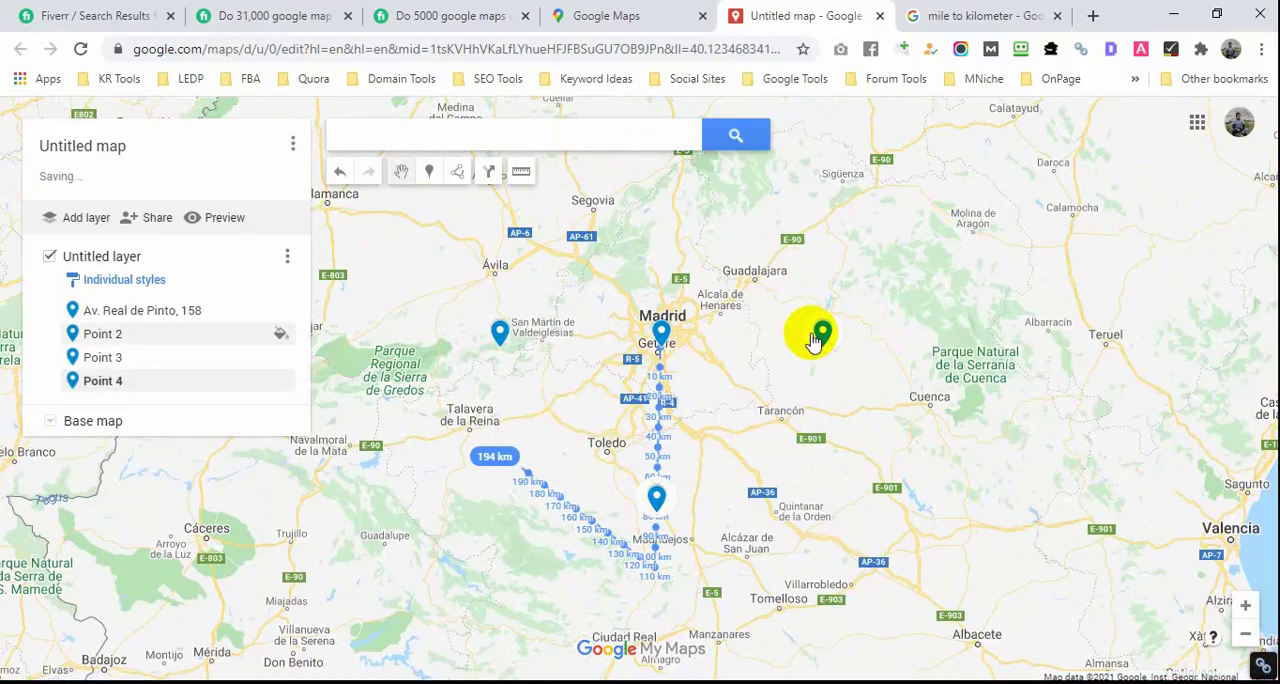
Step: Measure a line about 116 km long southeast from the business marker and place a marker at its 80 km mark
{"action": "double_click", "coordinate": [768, 420]}
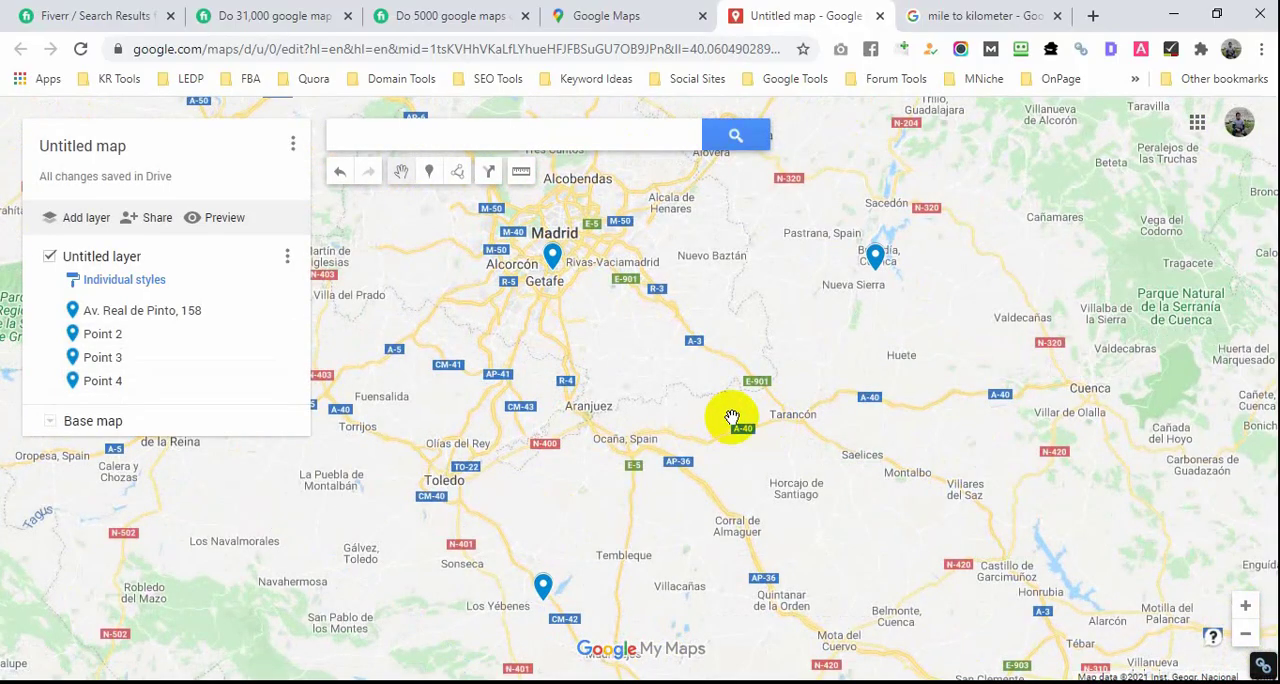
{"action": "scroll", "coordinate": [735, 428], "scroll_direction": "down", "scroll_amount": 1}
{"action": "left_click_drag", "start_coordinate": [748, 429], "coordinate": [886, 449]}
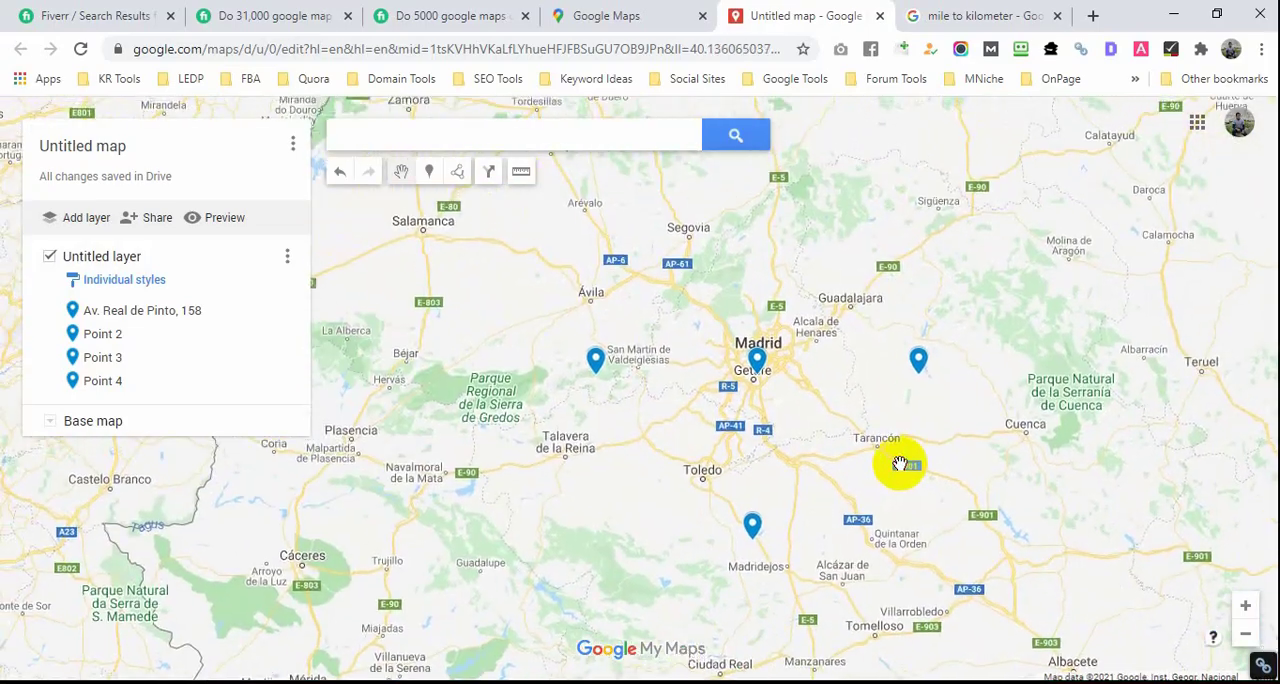
{"action": "left_click", "coordinate": [520, 172]}
{"action": "left_click", "coordinate": [757, 368]}
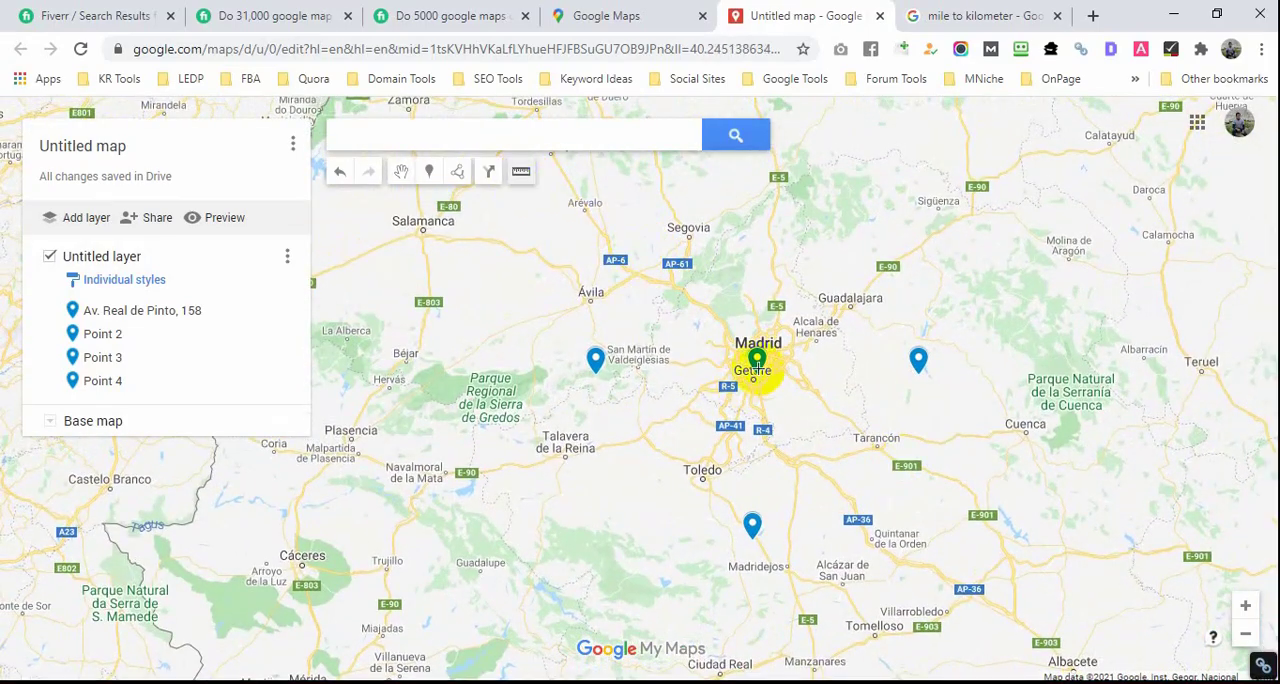
{"action": "double_click", "coordinate": [938, 518]}
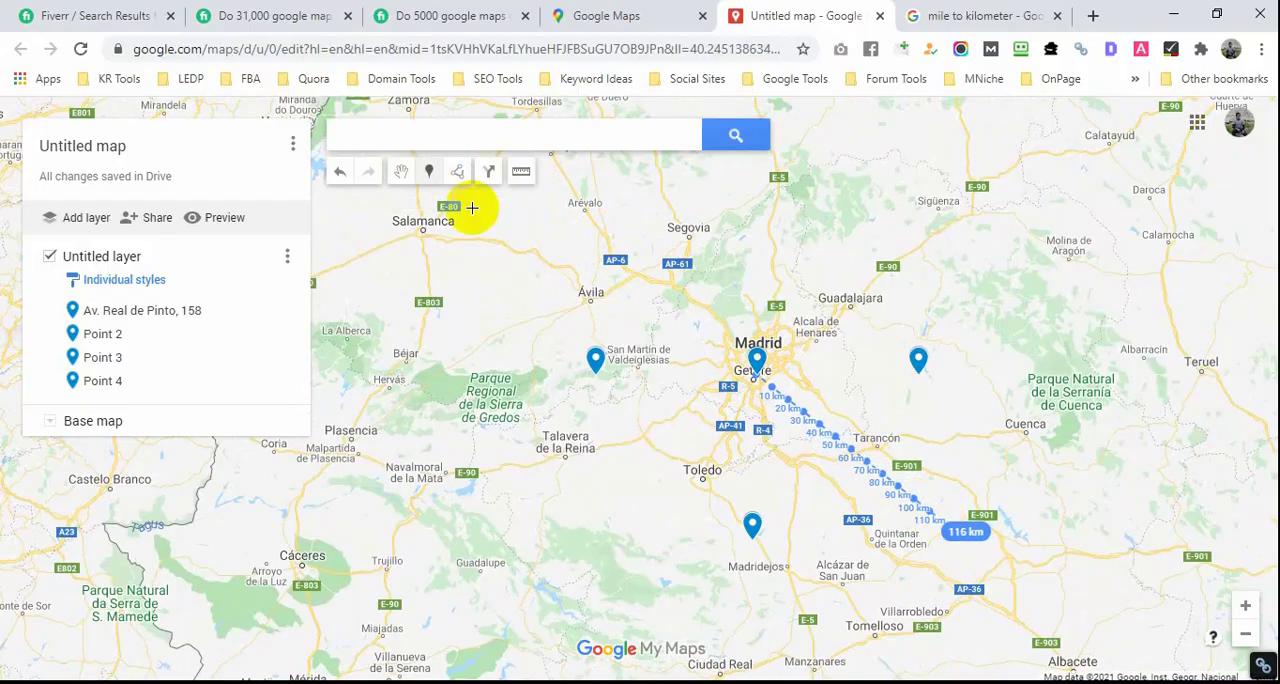
{"action": "left_click", "coordinate": [885, 470]}
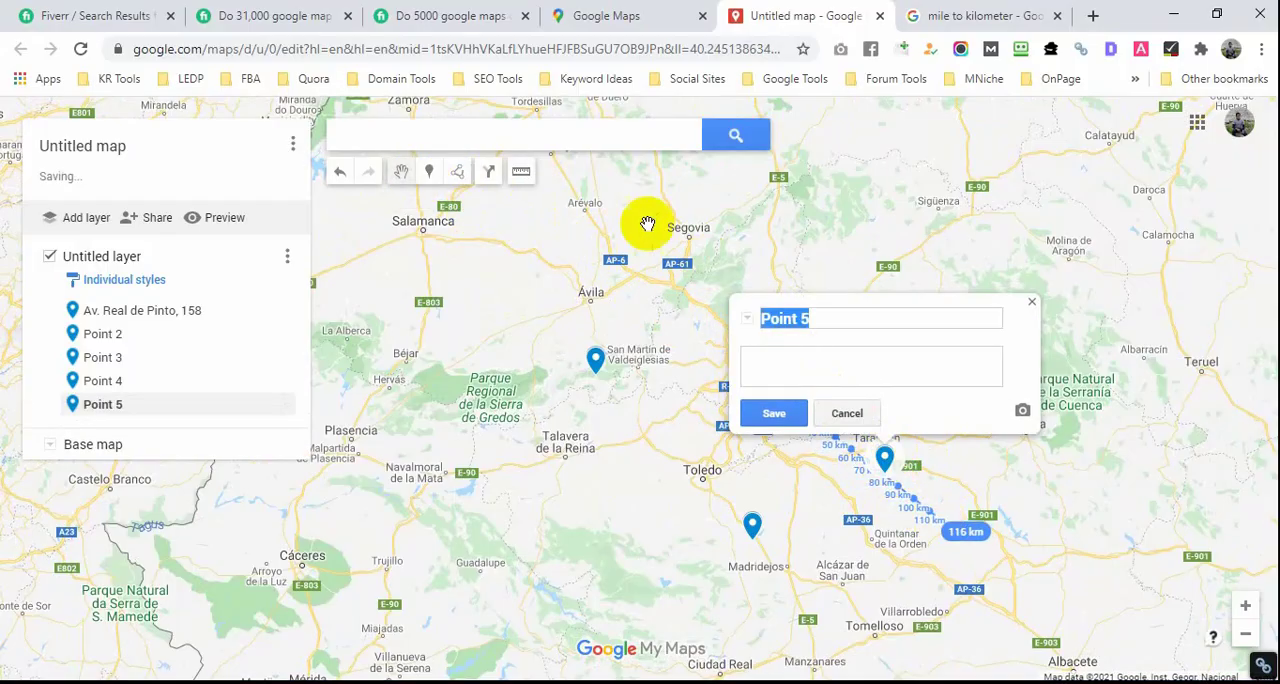
Step: Measure a line about 126 km long southwest from the business marker and place a marker at about the 90 km mark
{"action": "left_click", "coordinate": [523, 180]}
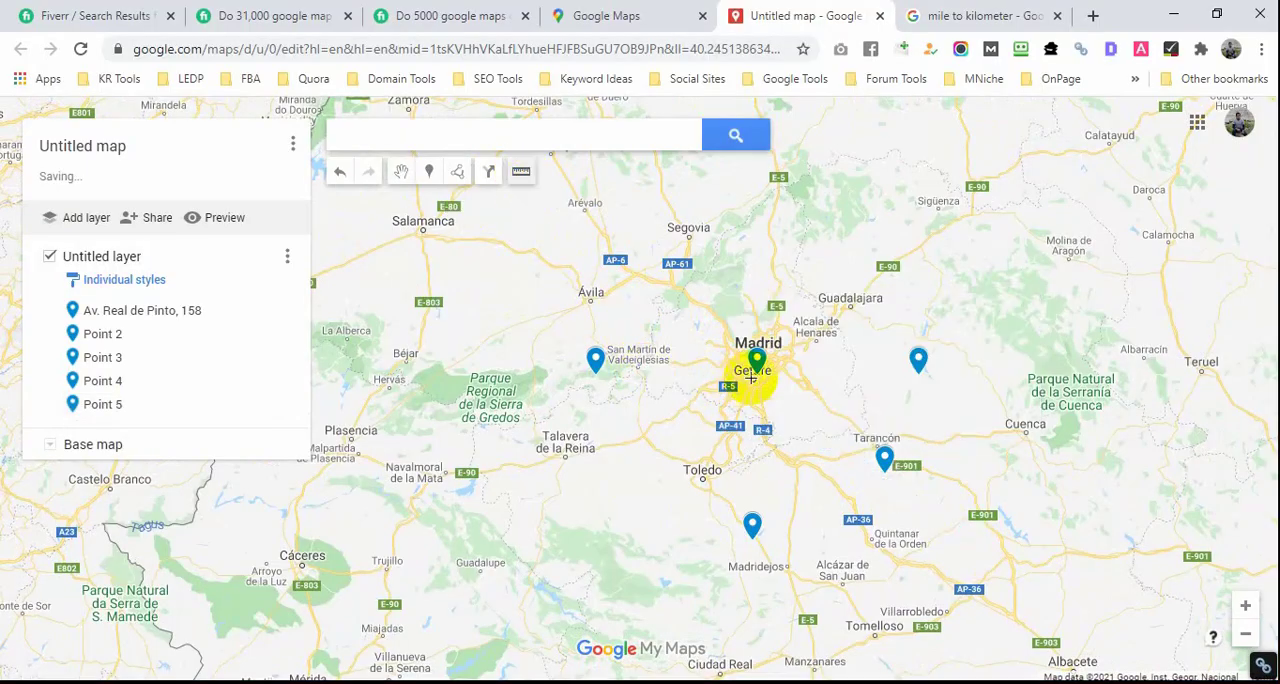
{"action": "left_click", "coordinate": [753, 372]}
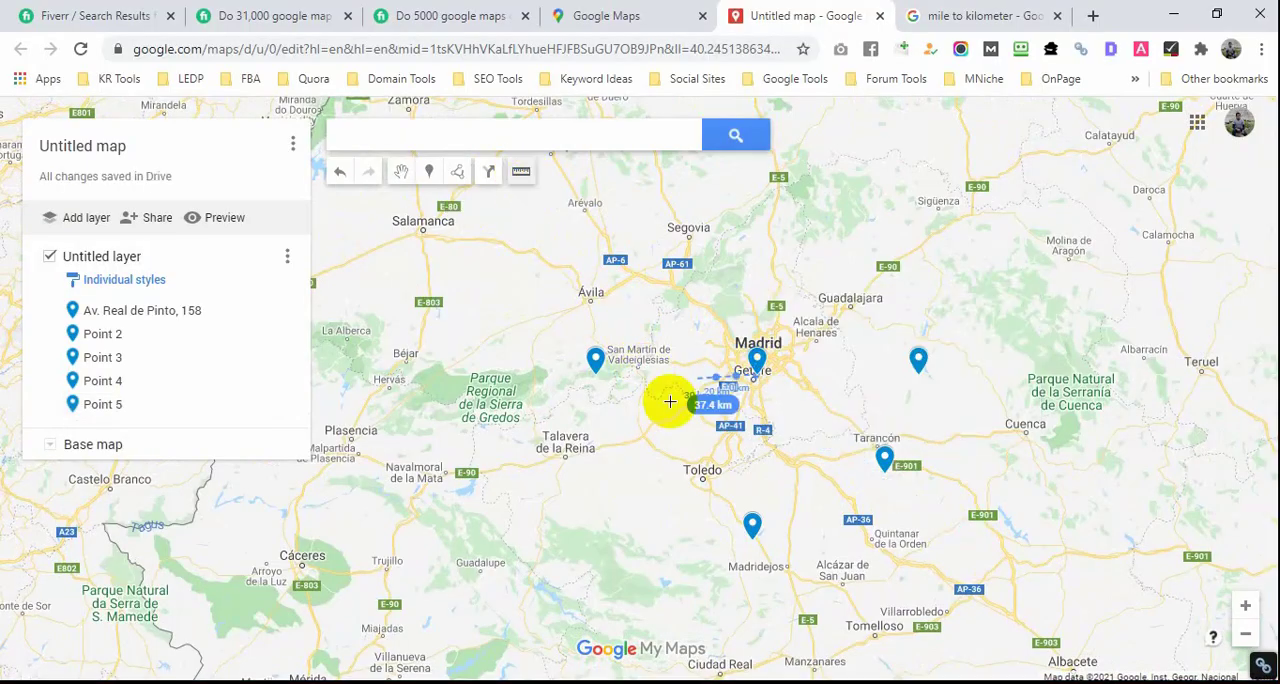
{"action": "double_click", "coordinate": [557, 530]}
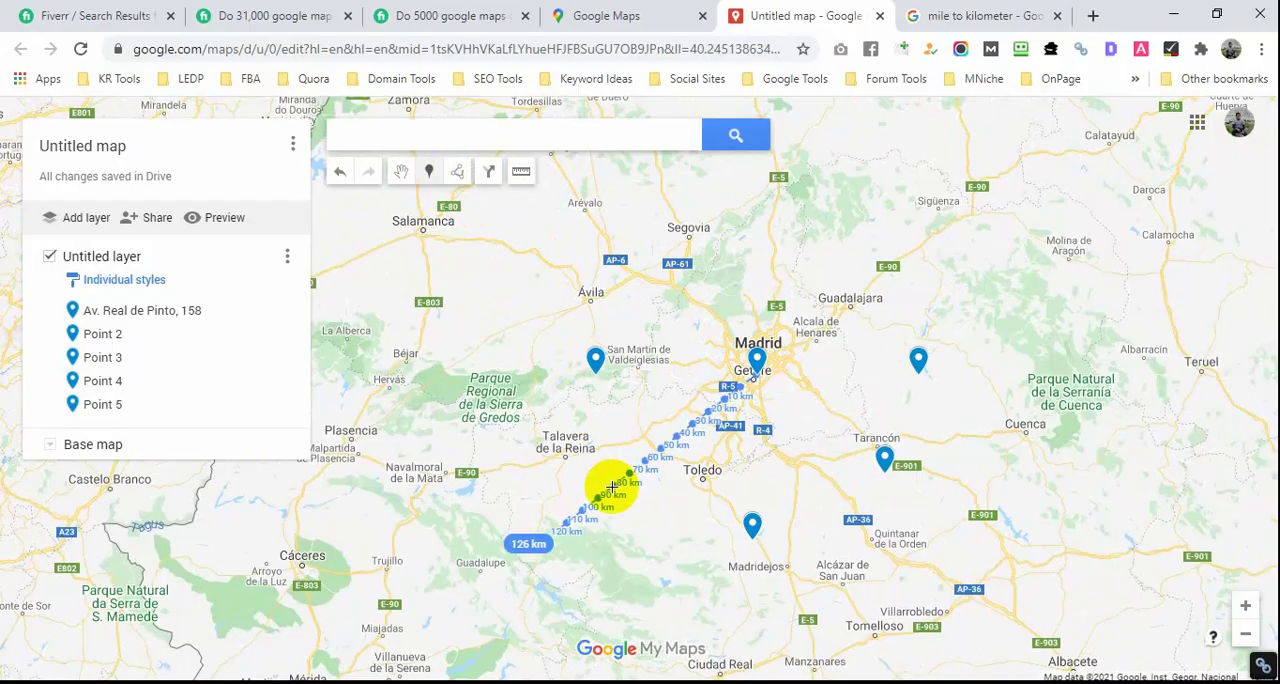
{"action": "left_click", "coordinate": [611, 486]}
{"action": "left_click", "coordinate": [760, 318]}
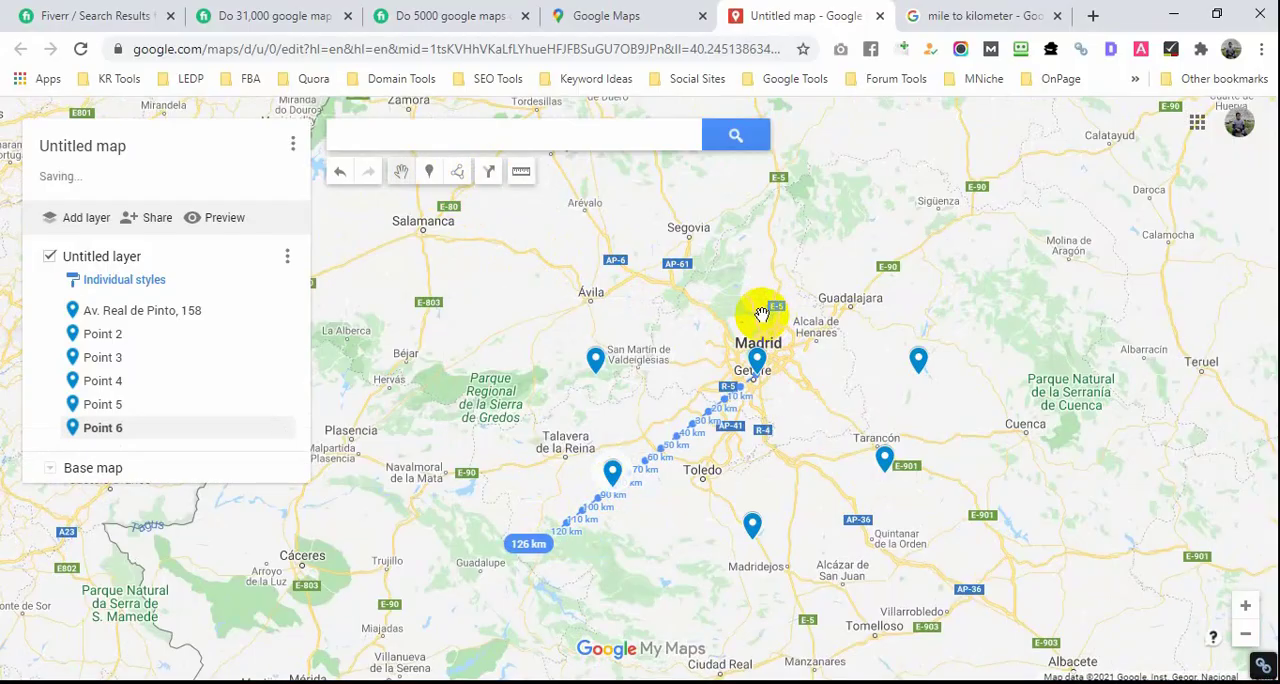
{"action": "left_click", "coordinate": [705, 326]}
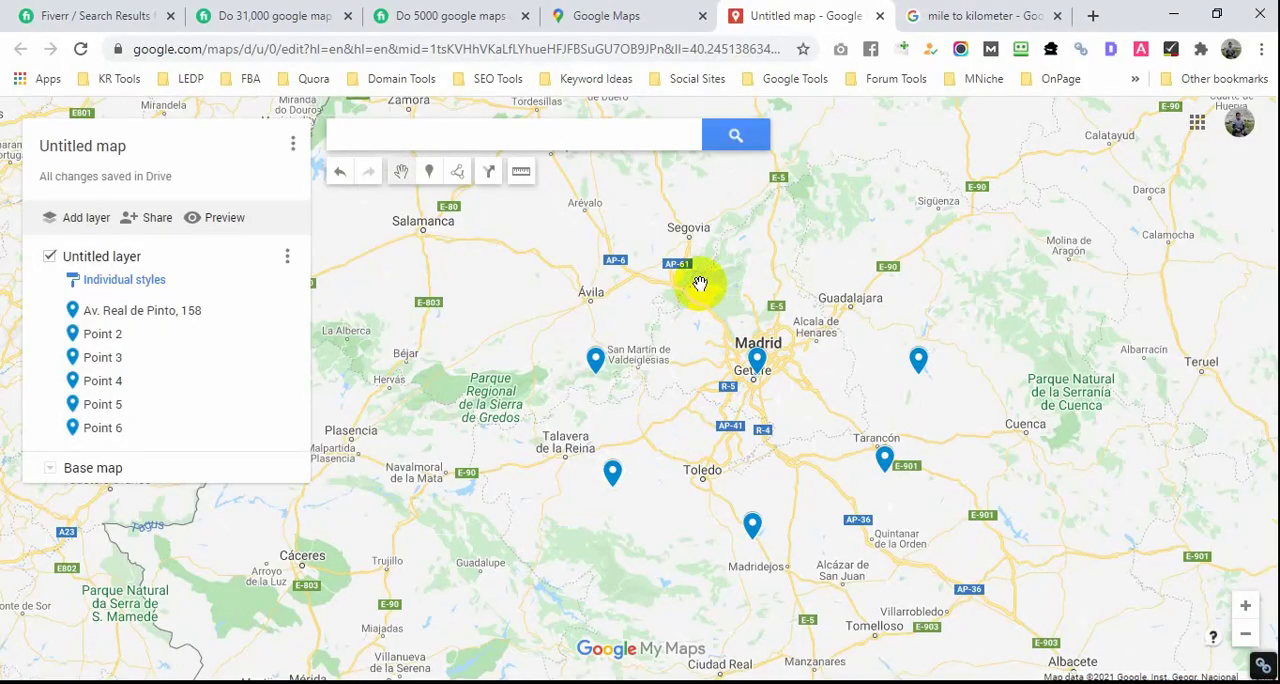
Step: Measure about 117 km south-southwest from the business marker, place a marker at the 80 km mark and close its info card
{"action": "left_click", "coordinate": [524, 173]}
{"action": "left_click", "coordinate": [757, 370]}
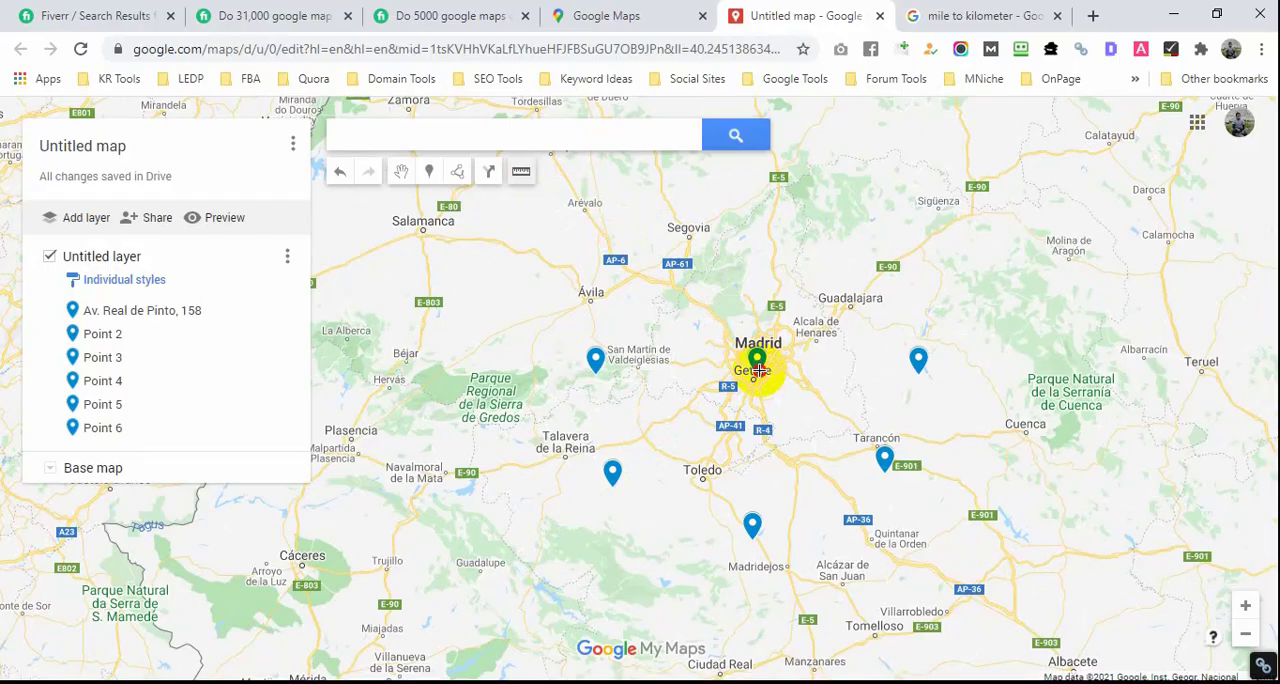
{"action": "left_click", "coordinate": [645, 575]}
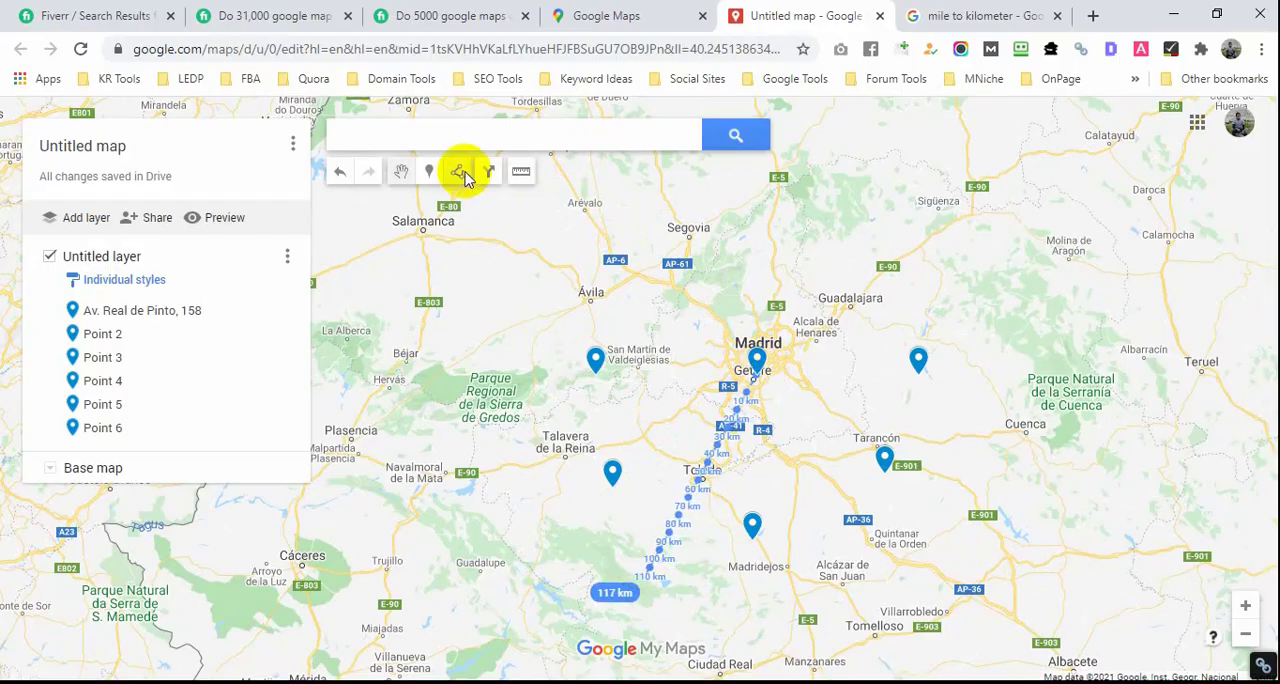
{"action": "left_click", "coordinate": [678, 519]}
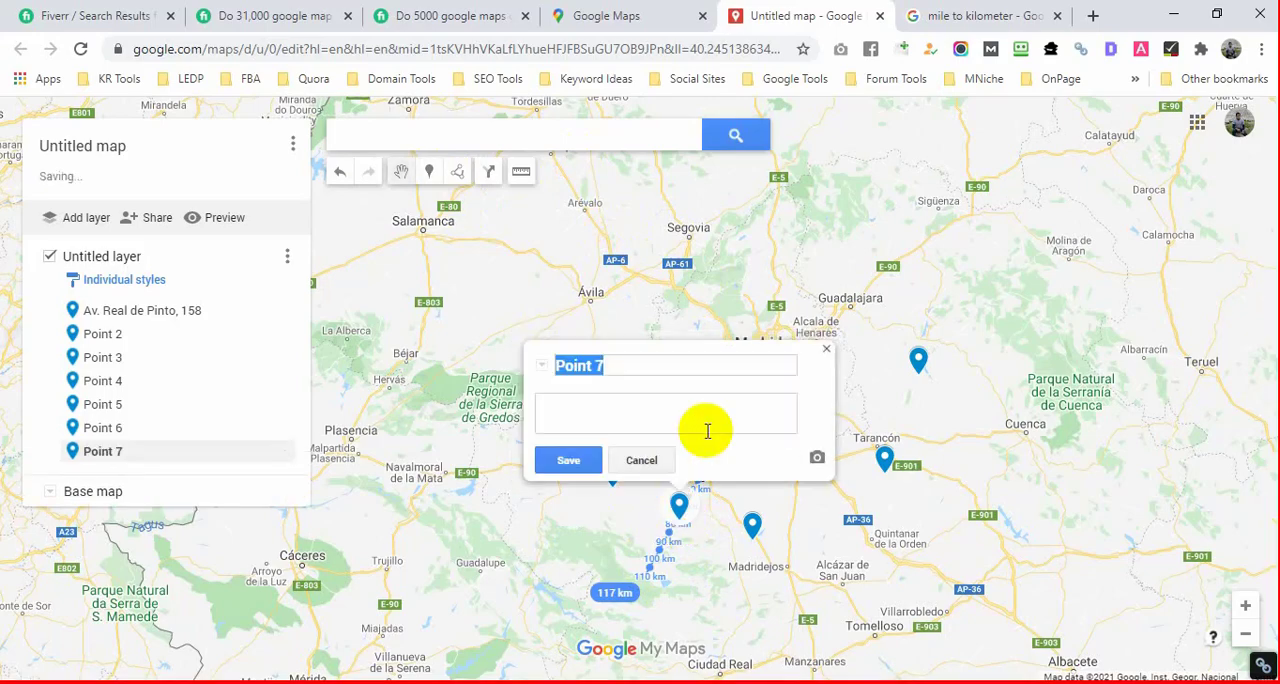
{"action": "left_click", "coordinate": [823, 355]}
Step: Measure a line about 105 km long south-southeast from the business marker and place a marker at its 80 km mark
{"action": "left_click", "coordinate": [521, 171]}
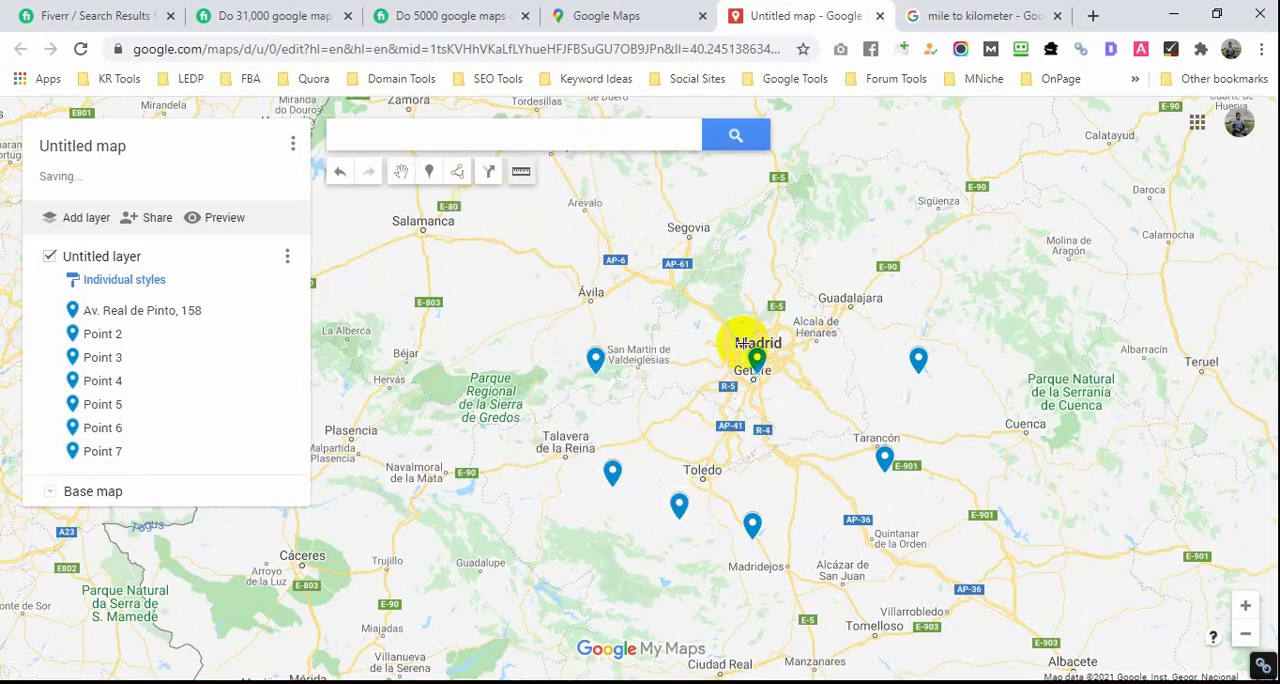
{"action": "left_click", "coordinate": [755, 370]}
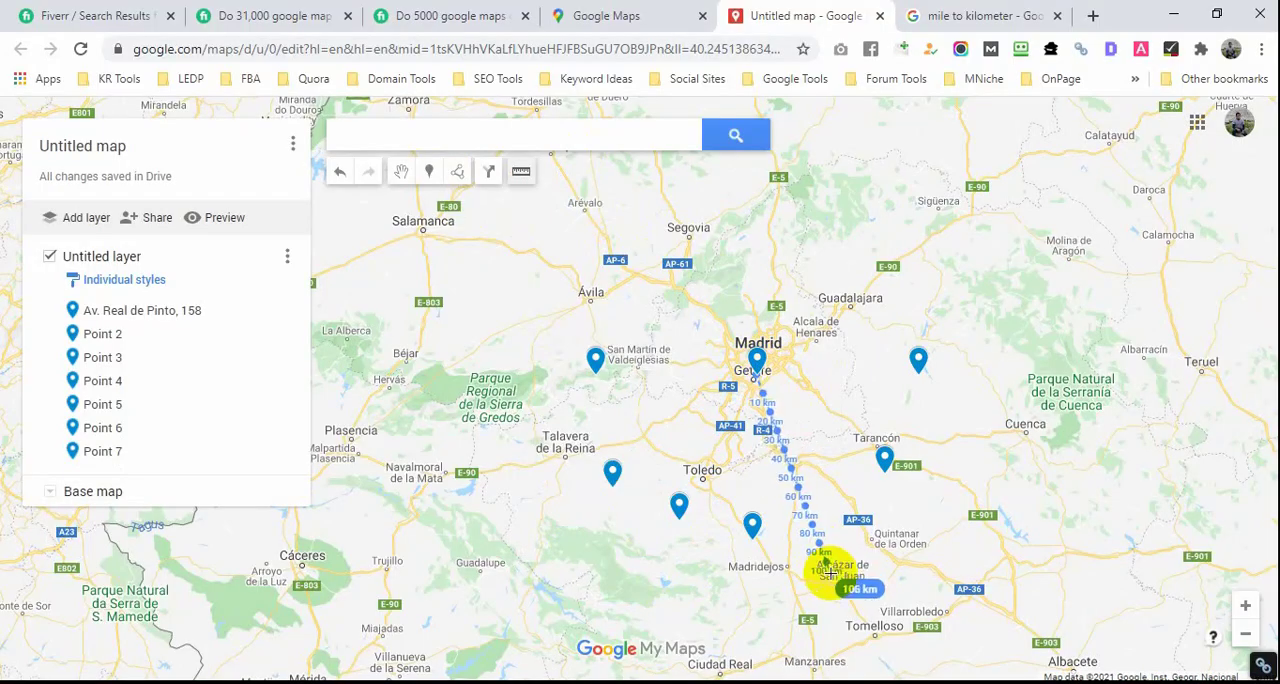
{"action": "double_click", "coordinate": [852, 562]}
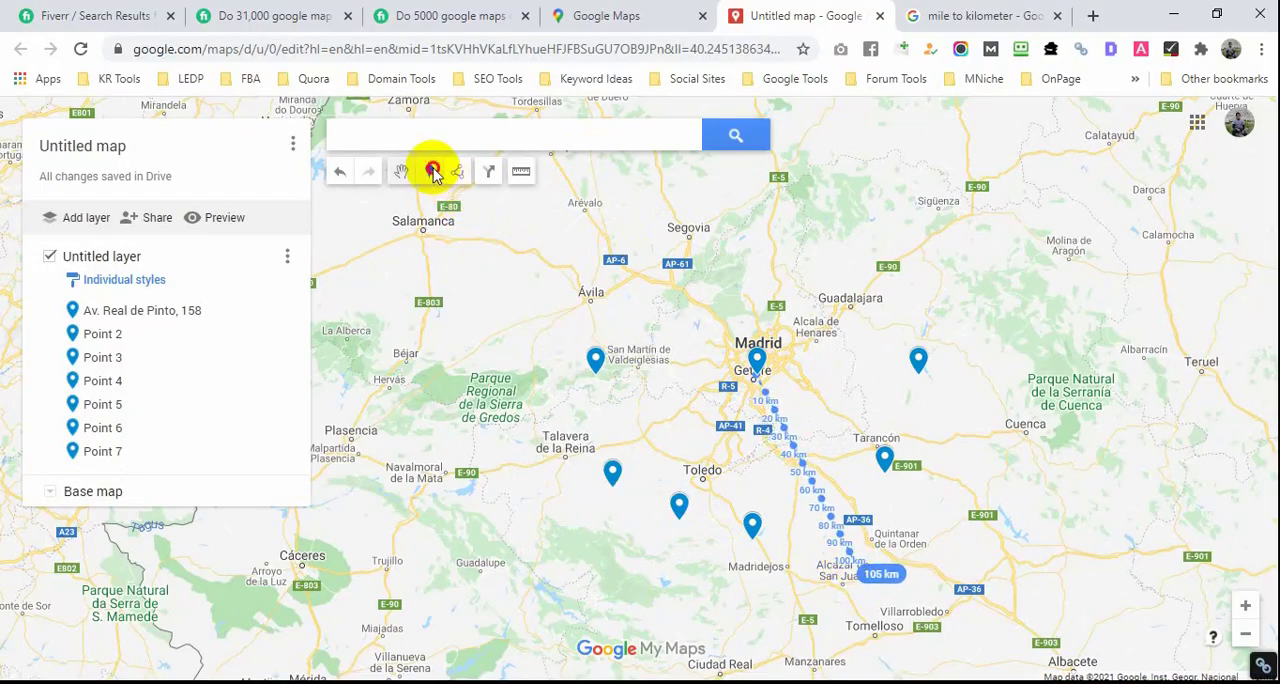
{"action": "left_click", "coordinate": [829, 519]}
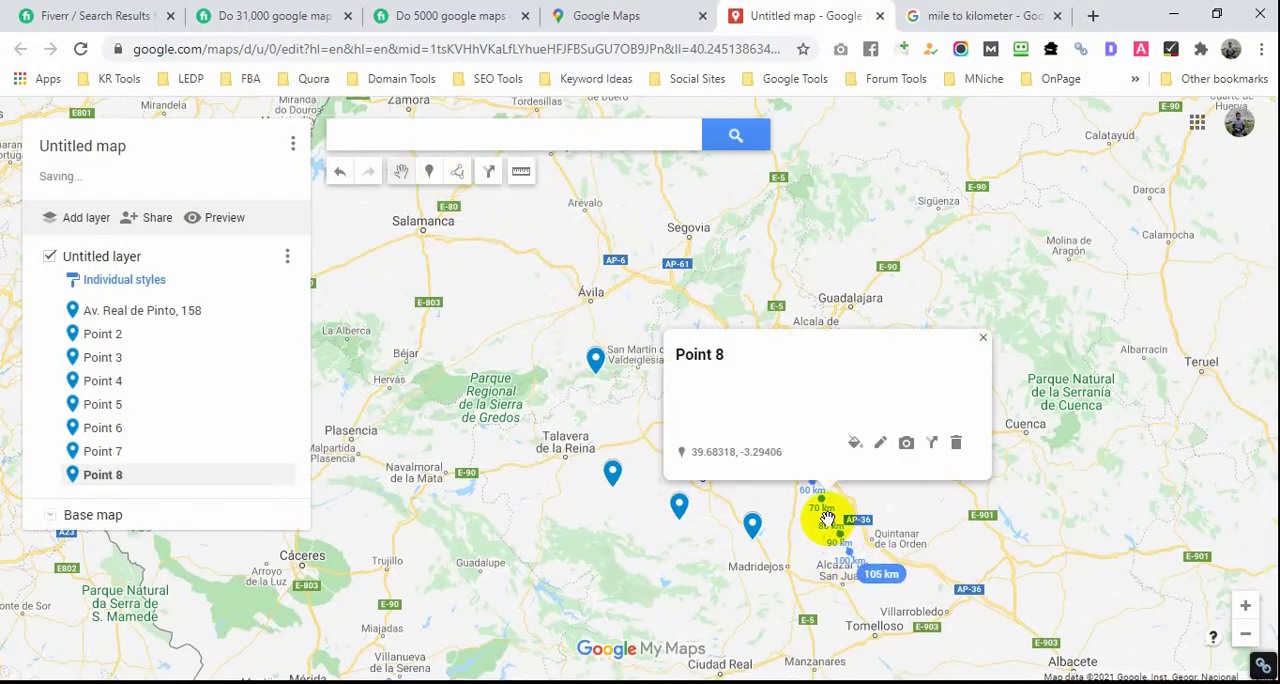
Step: Measure about 147 km east-southeast from the business marker, place a marker at the 80 km mark and close its info card
{"action": "left_click", "coordinate": [520, 171]}
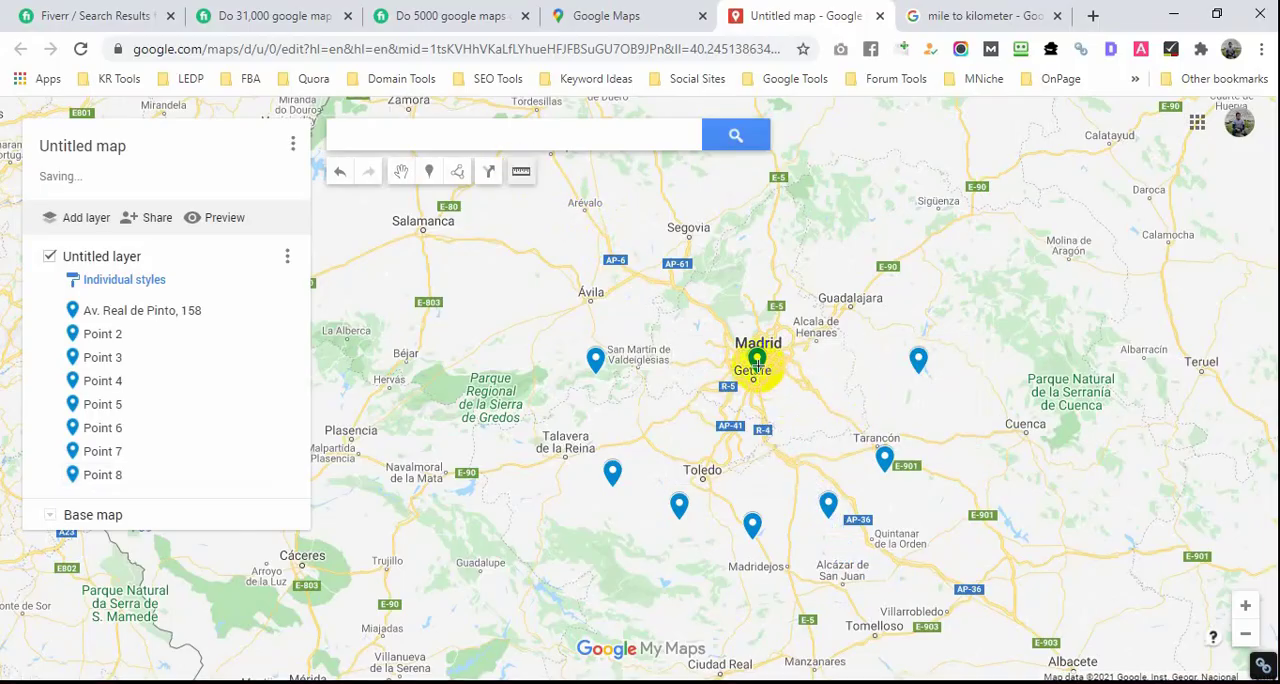
{"action": "left_click", "coordinate": [757, 370]}
{"action": "double_click", "coordinate": [1030, 470]}
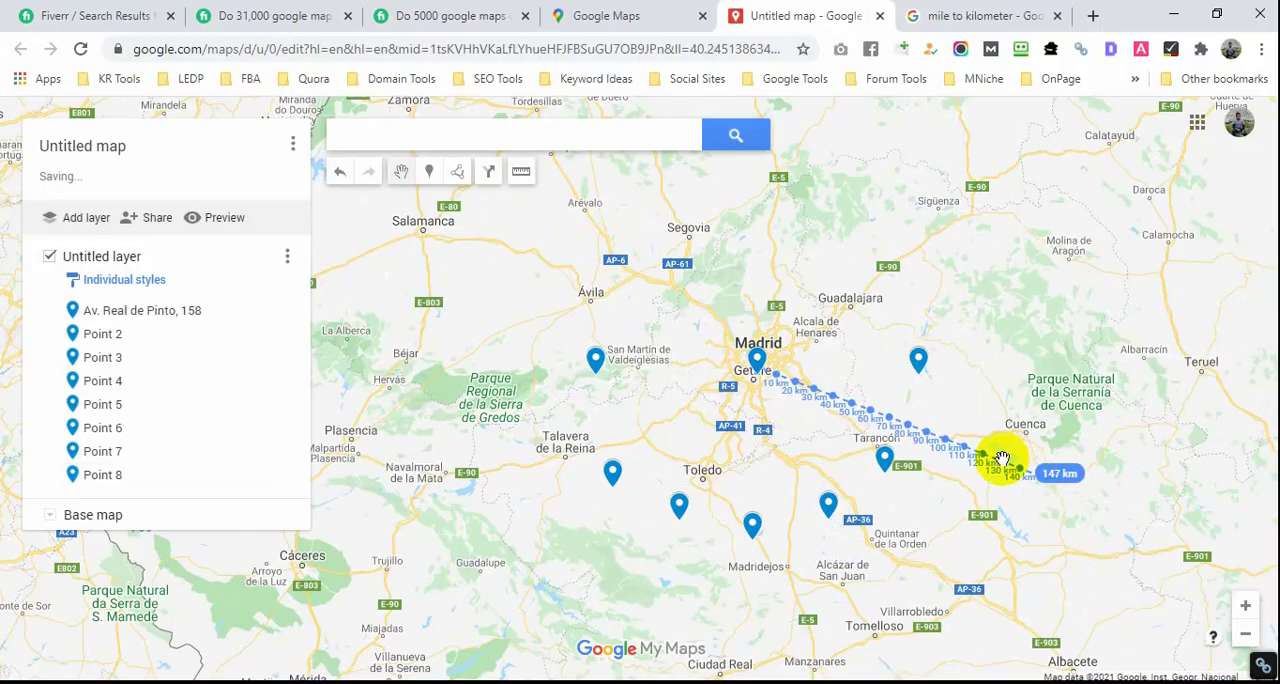
{"action": "left_click", "coordinate": [430, 172]}
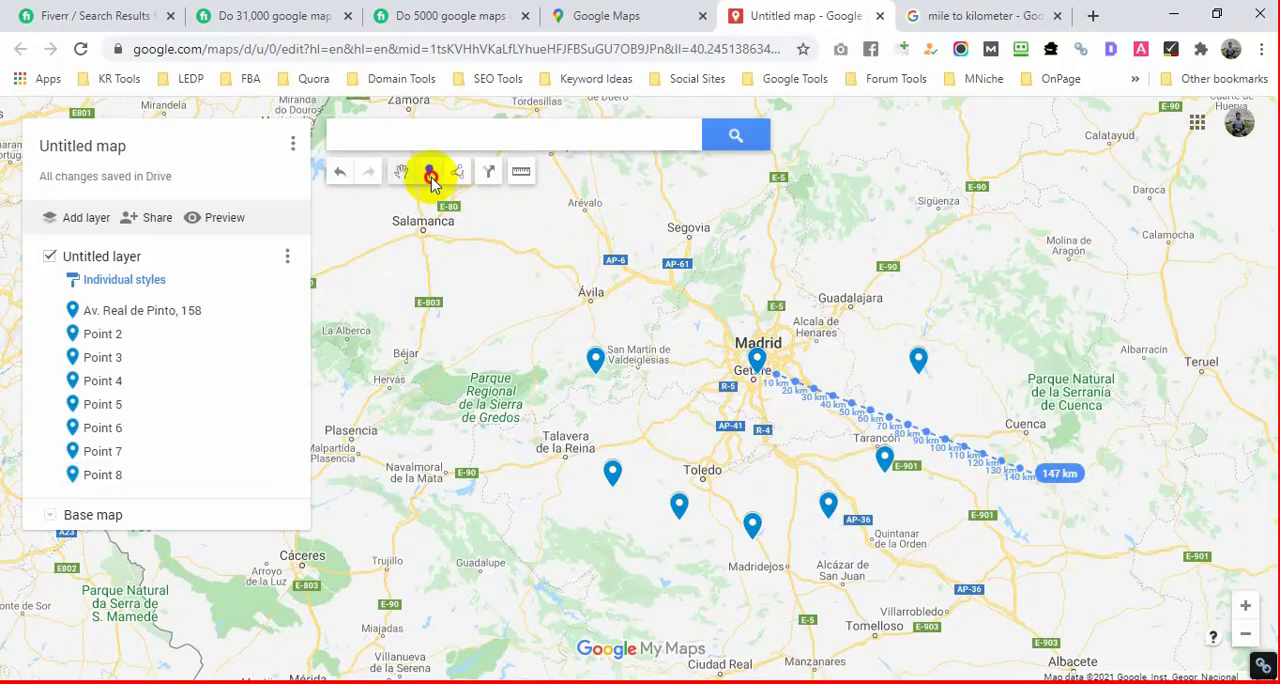
{"action": "left_click", "coordinate": [907, 423]}
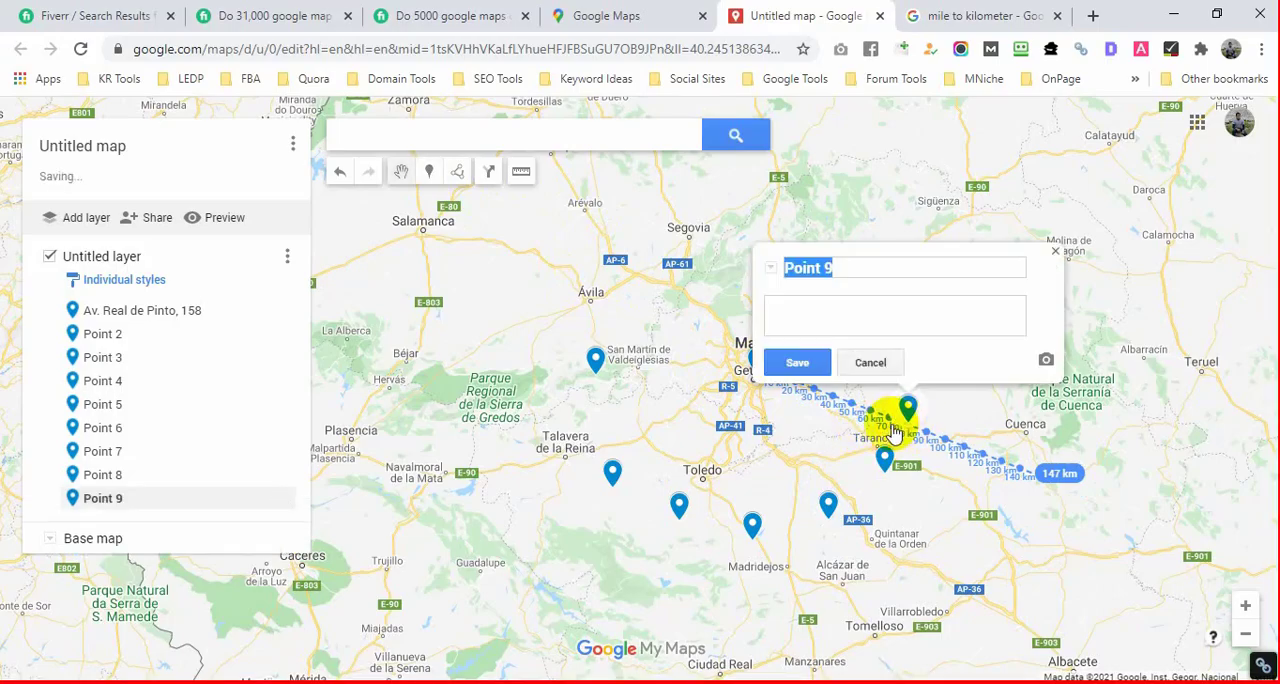
{"action": "left_click", "coordinate": [1055, 250]}
{"action": "left_click", "coordinate": [849, 346]}
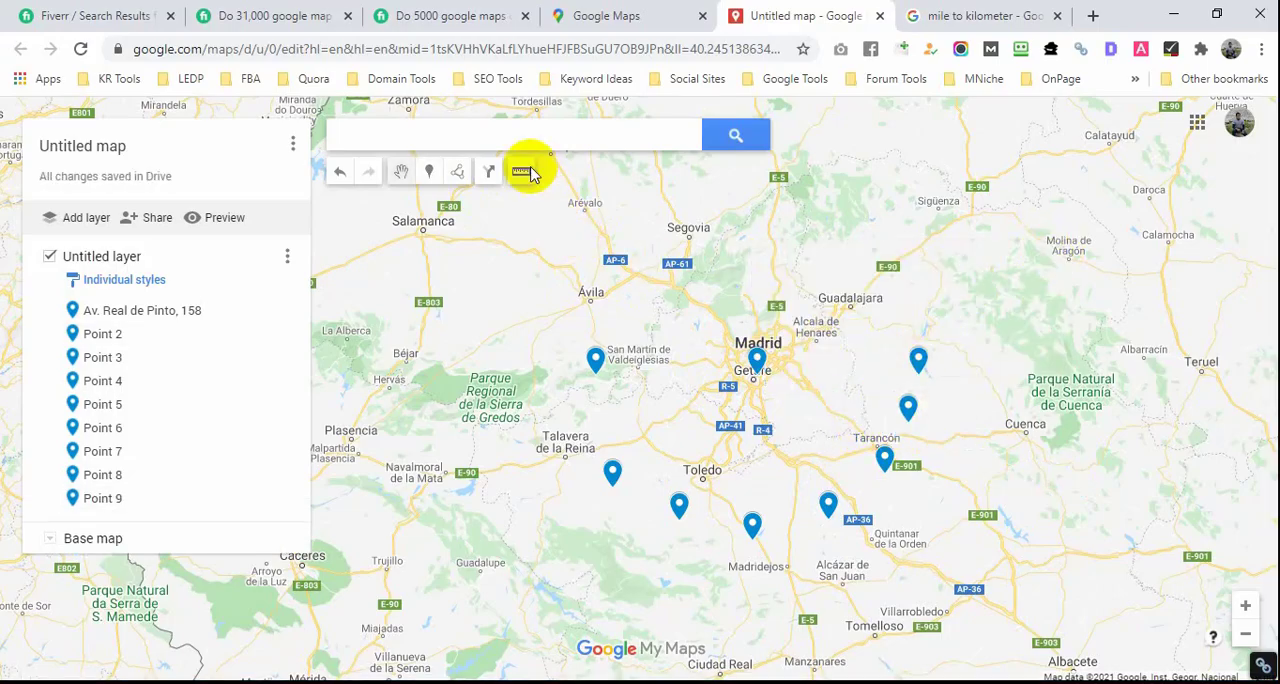
Step: Measure about 113 km west-southwest from the business marker, place a marker at the 80 km mark and close its info card
{"action": "left_click", "coordinate": [521, 171]}
{"action": "left_click", "coordinate": [757, 370]}
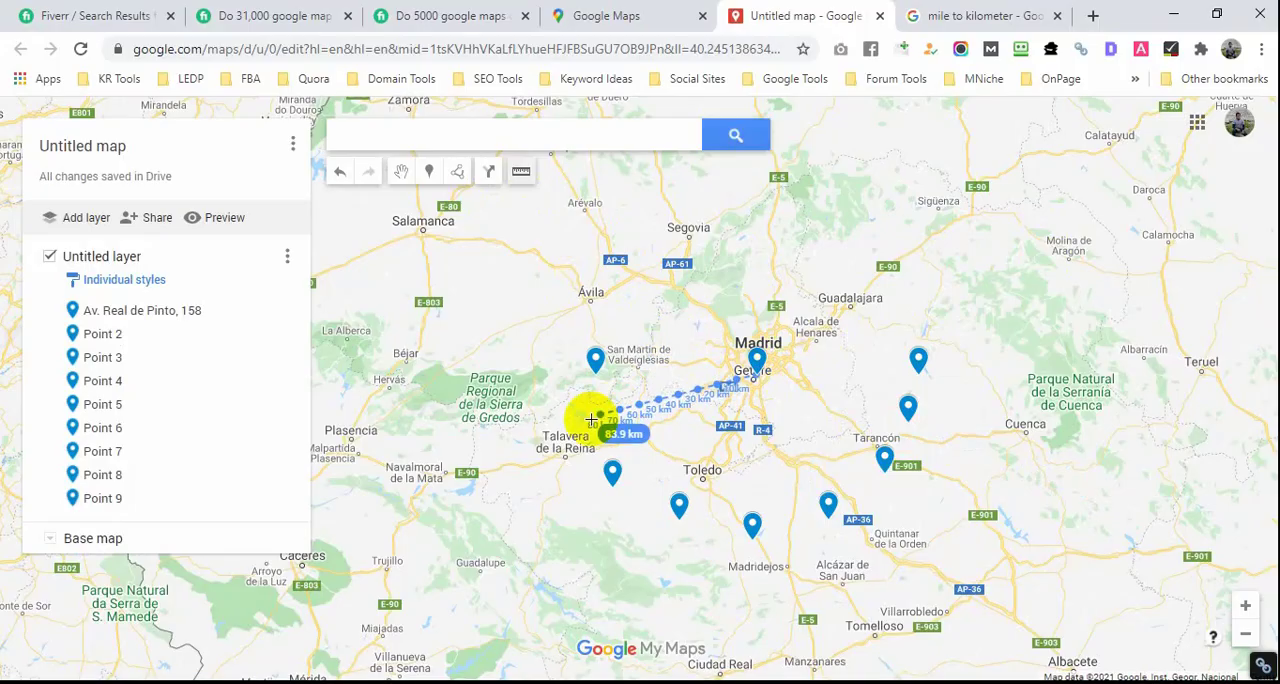
{"action": "left_click", "coordinate": [544, 451]}
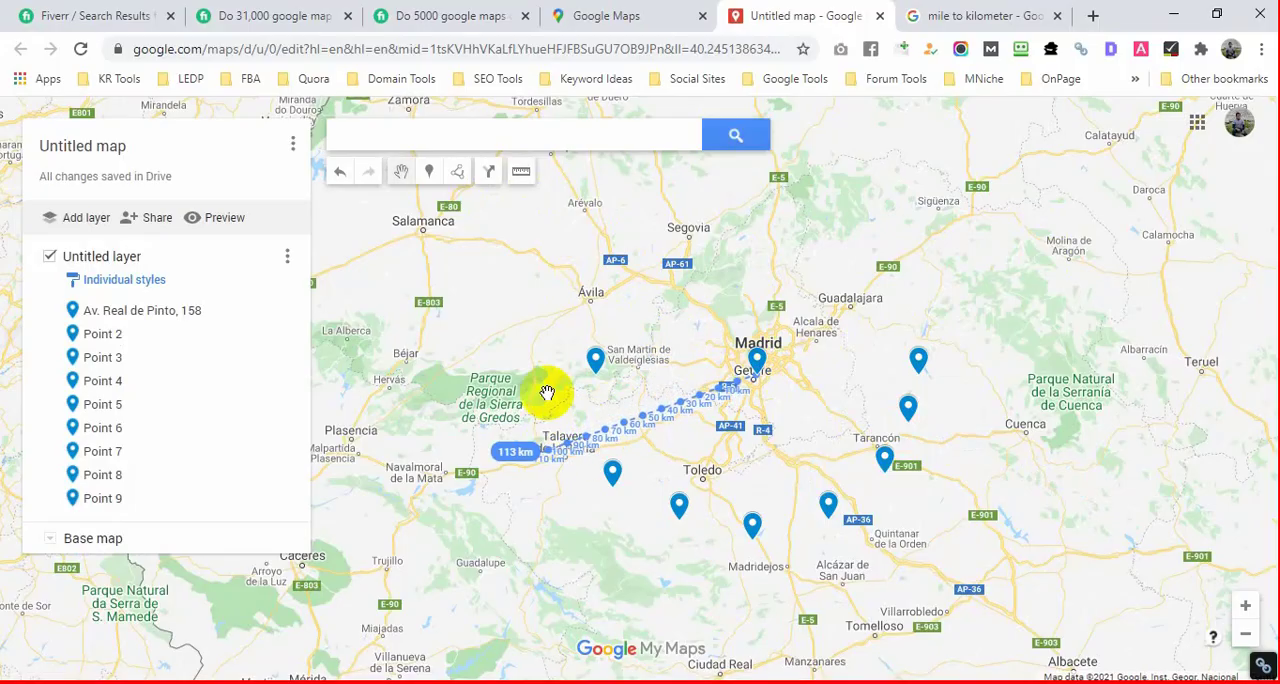
{"action": "left_click", "coordinate": [433, 171]}
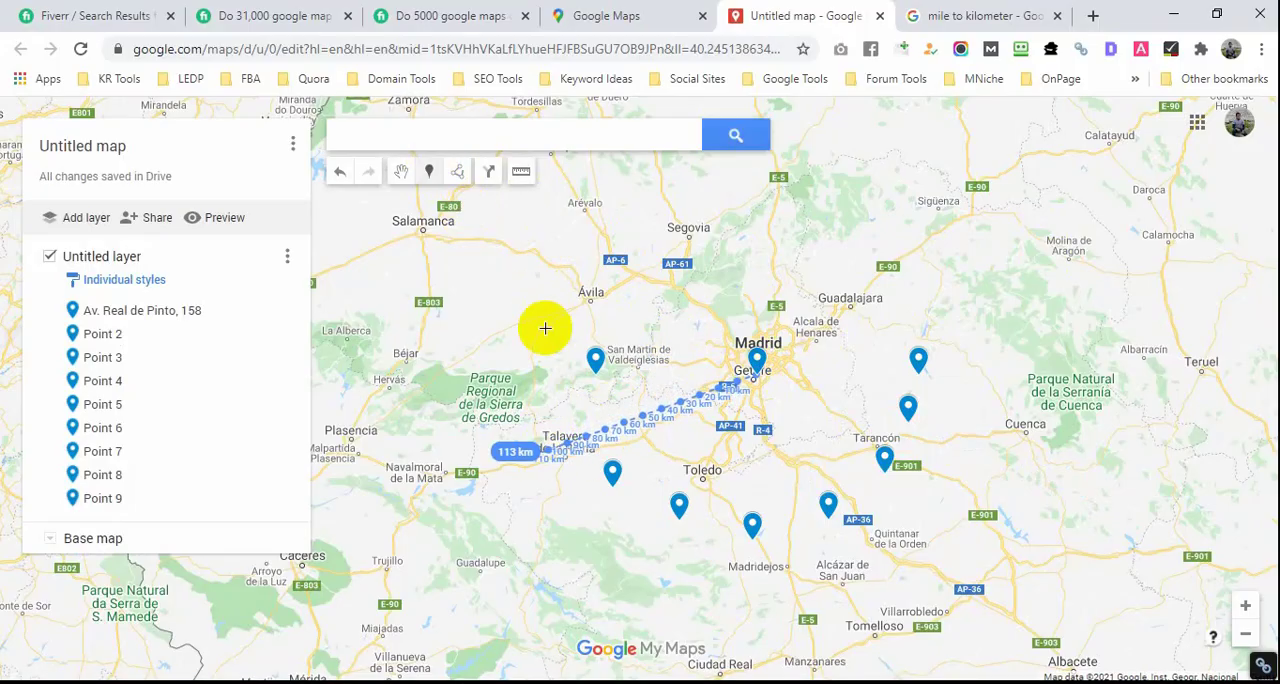
{"action": "left_click", "coordinate": [602, 429]}
{"action": "left_click", "coordinate": [748, 271]}
Step: Measure a line about 120 km long northeast from the business marker and place a marker at its 80 km mark
{"action": "left_click_drag", "start_coordinate": [748, 271], "coordinate": [737, 337]}
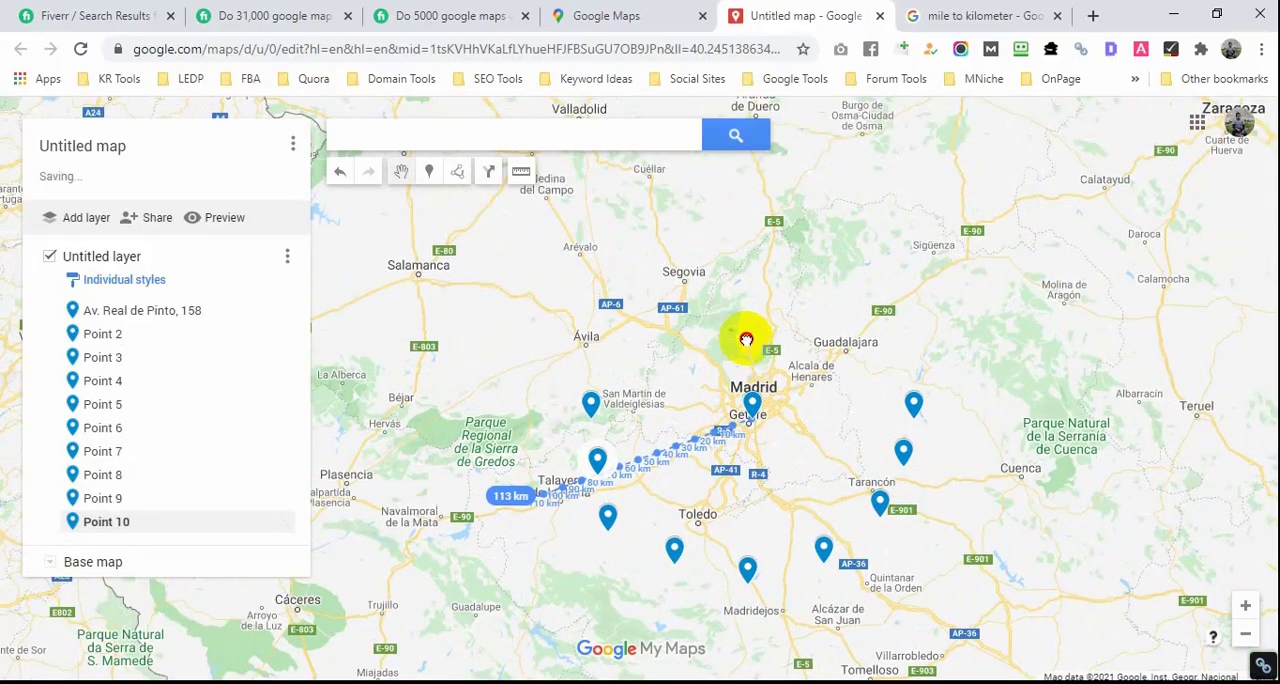
{"action": "left_click", "coordinate": [521, 171]}
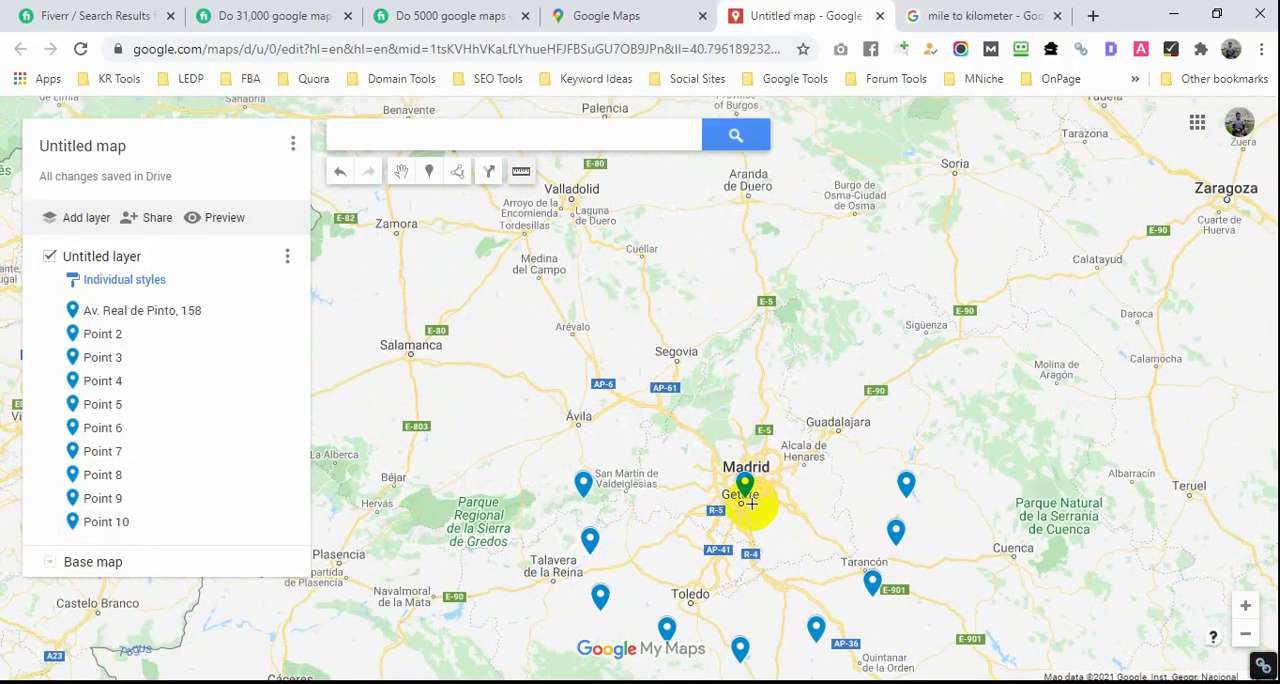
{"action": "left_click", "coordinate": [948, 369]}
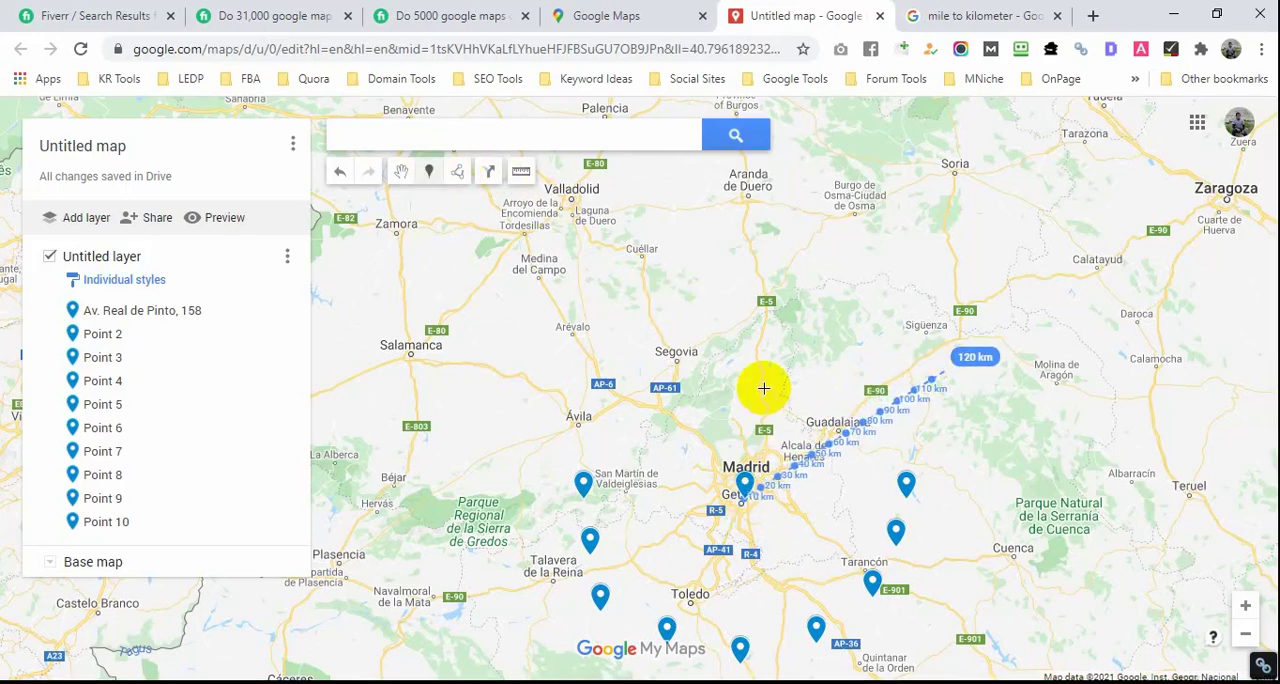
{"action": "left_click", "coordinate": [861, 421]}
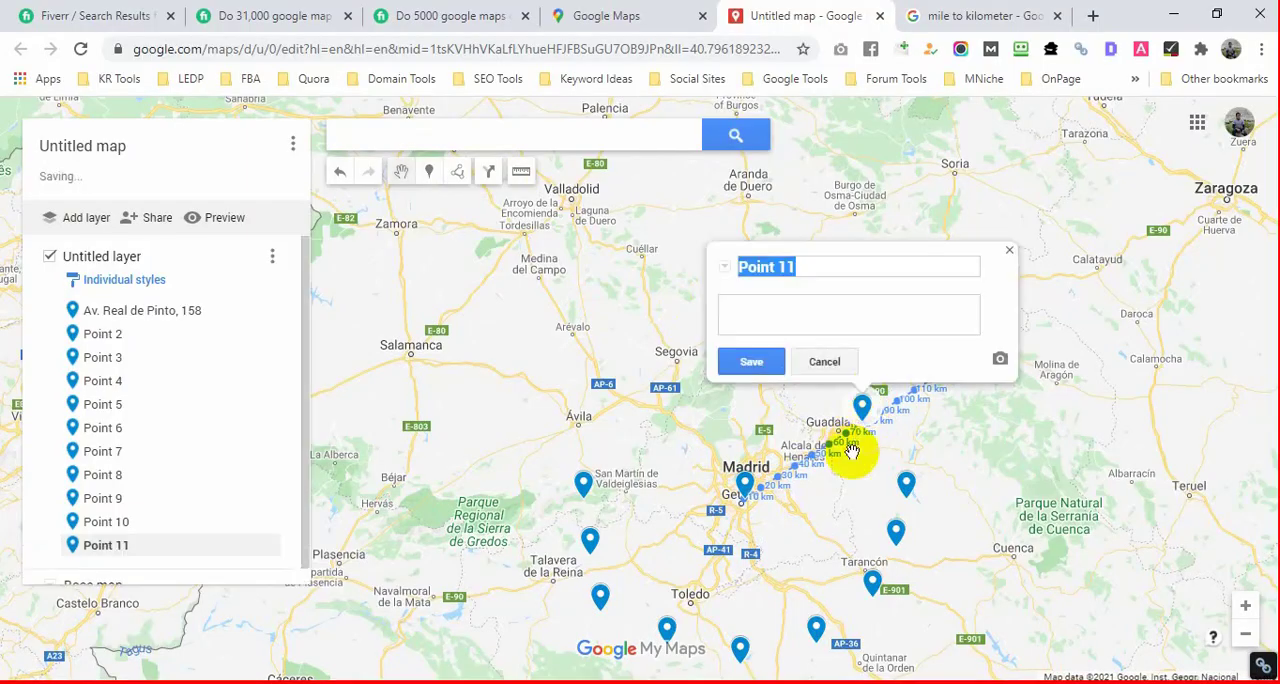
Step: Measure a line about 106 km long north-northeast from the business marker and place a marker at its 80 km mark
{"action": "left_click", "coordinate": [521, 171]}
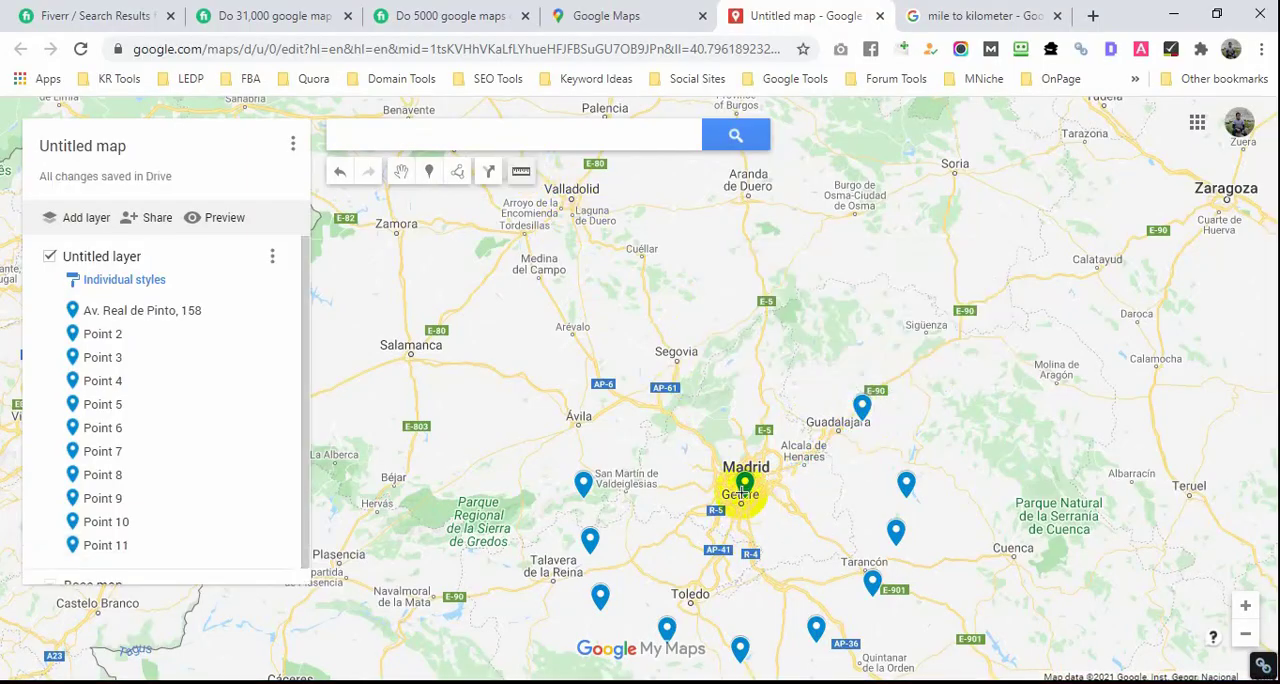
{"action": "left_click", "coordinate": [742, 490]}
{"action": "left_click", "coordinate": [833, 313]}
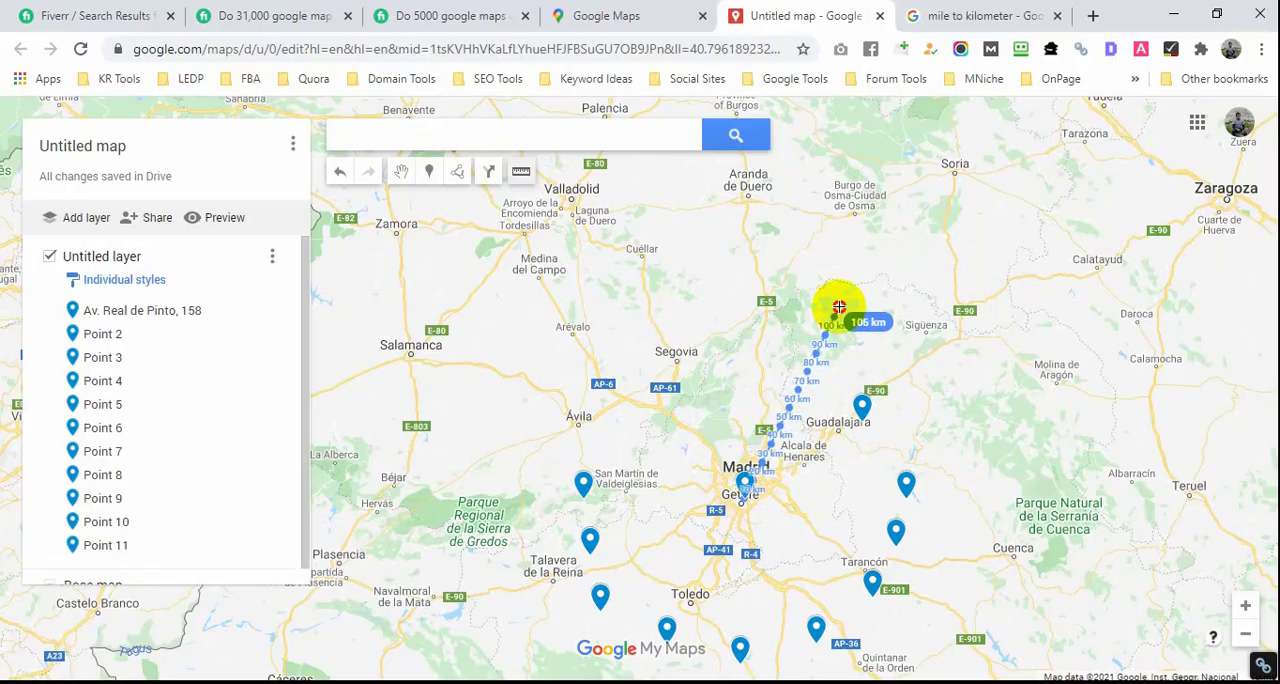
{"action": "left_click", "coordinate": [433, 172]}
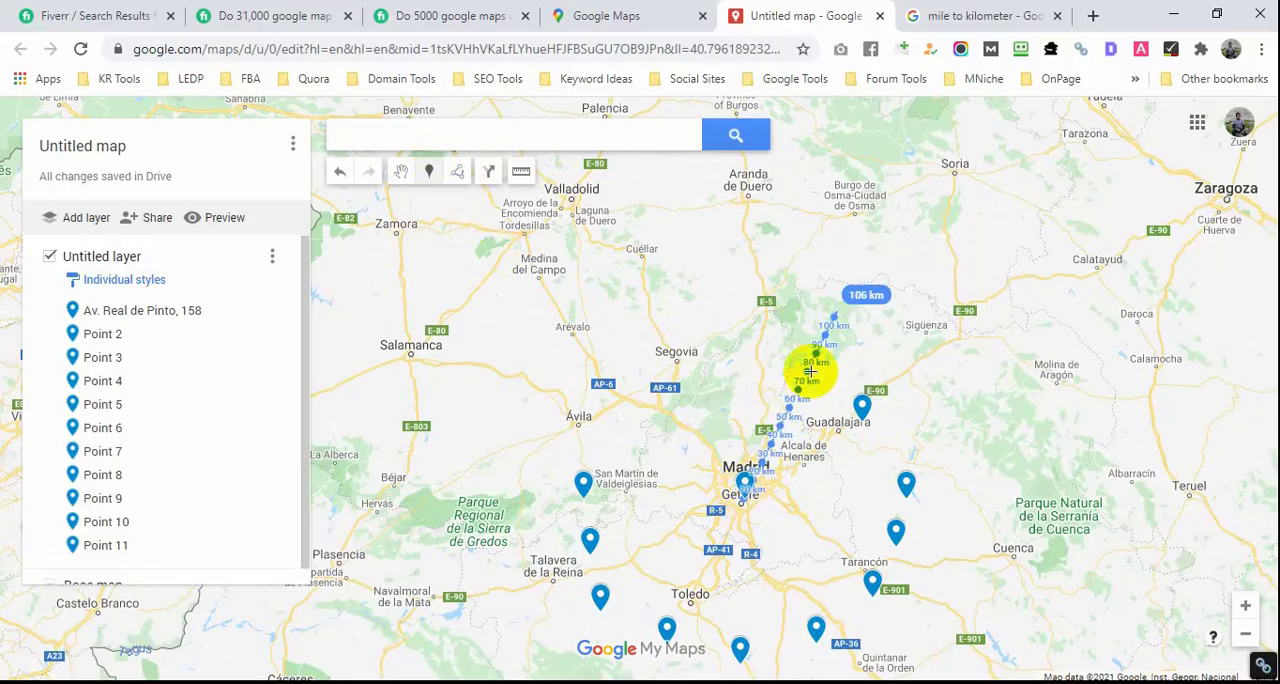
{"action": "left_click", "coordinate": [808, 369]}
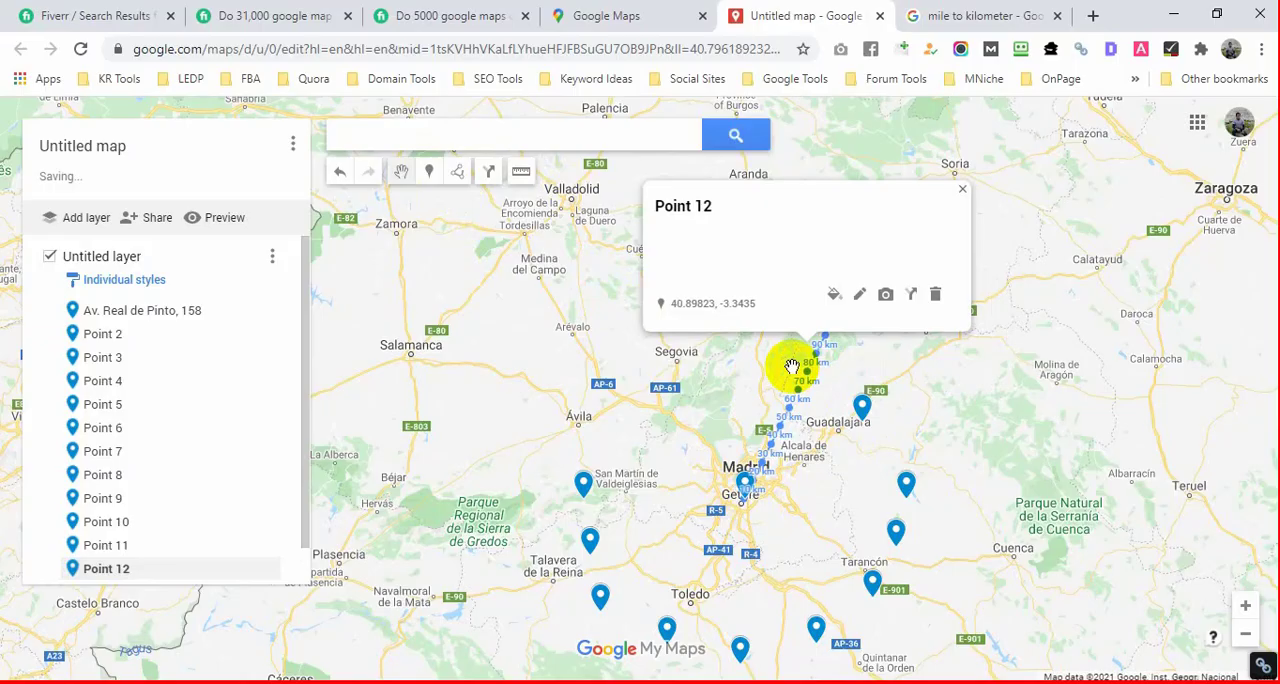
Step: Measure a line about 94 km long slightly west of north from the business marker and place a marker at its 80 km mark
{"action": "left_click", "coordinate": [524, 173]}
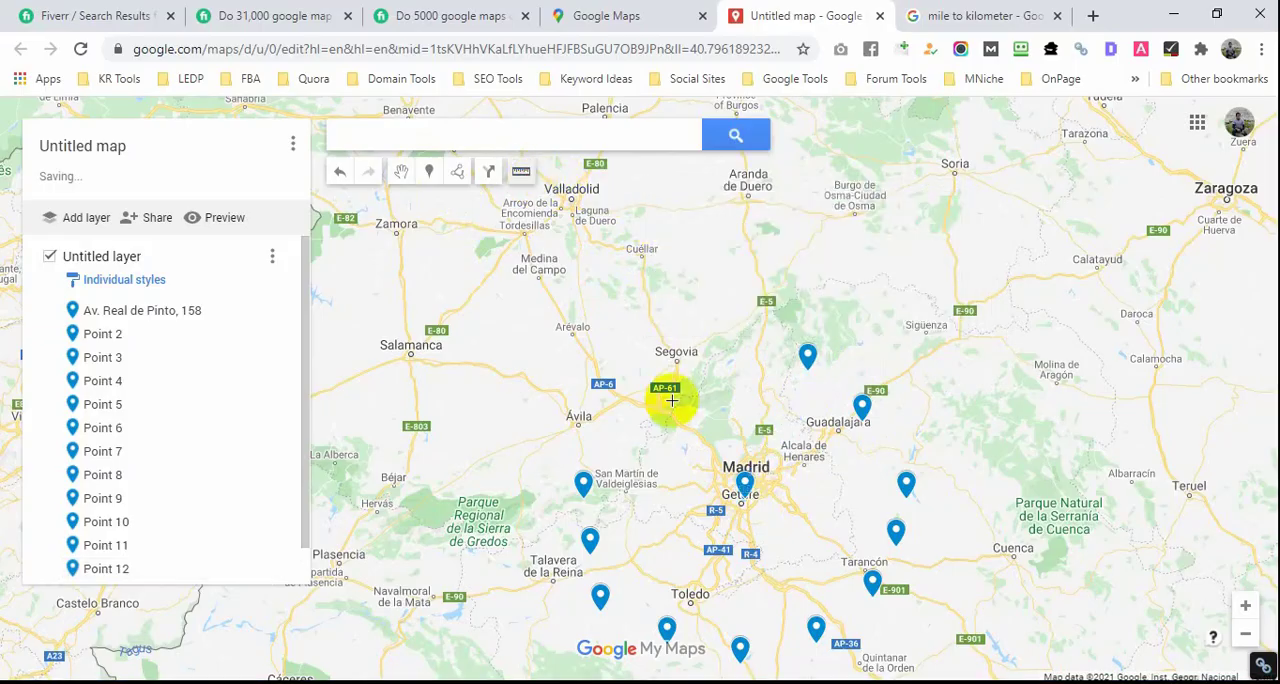
{"action": "left_click", "coordinate": [745, 487]}
{"action": "double_click", "coordinate": [705, 312]}
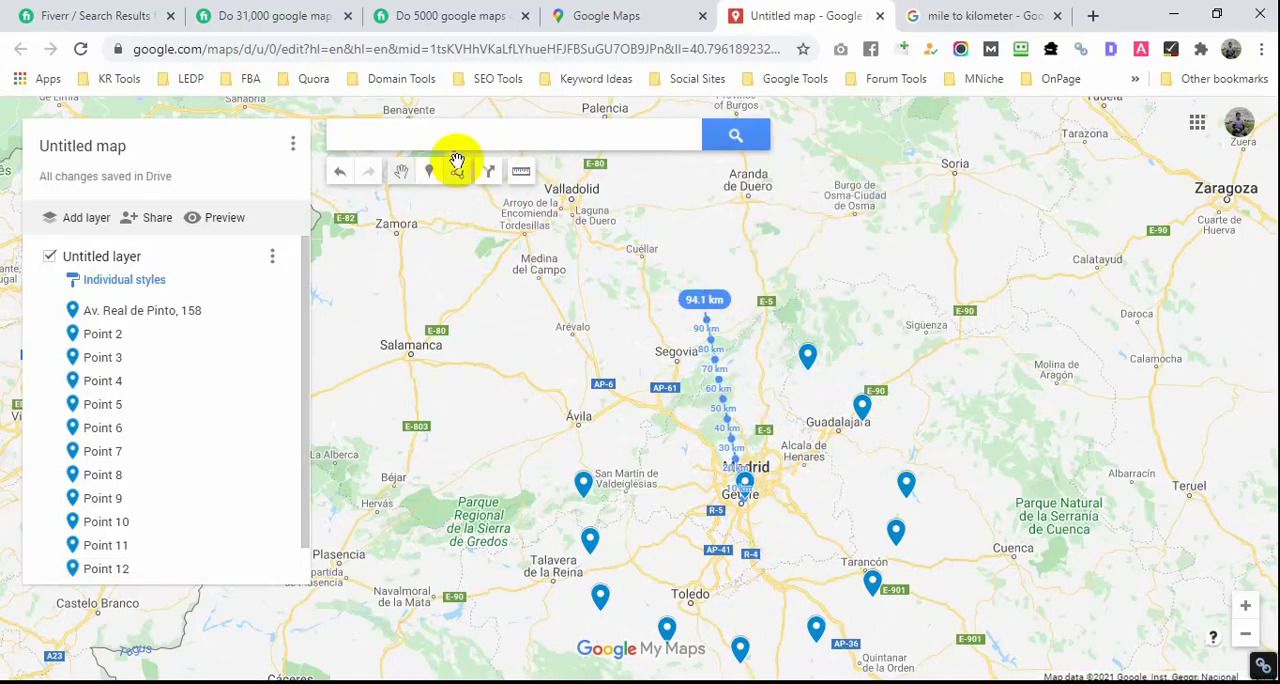
{"action": "left_click", "coordinate": [710, 340]}
Step: Start a short measurement at the business marker, place an extra marker on the same spot and close its info card
{"action": "left_click", "coordinate": [521, 172]}
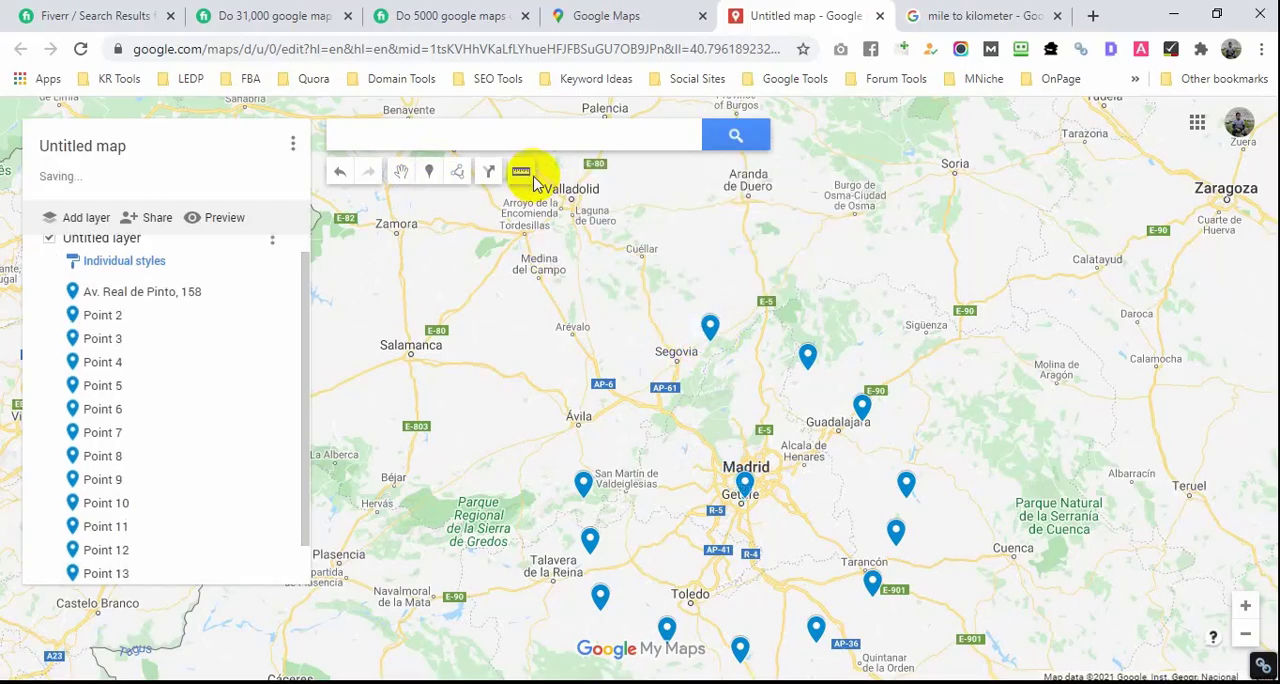
{"action": "left_click", "coordinate": [745, 496]}
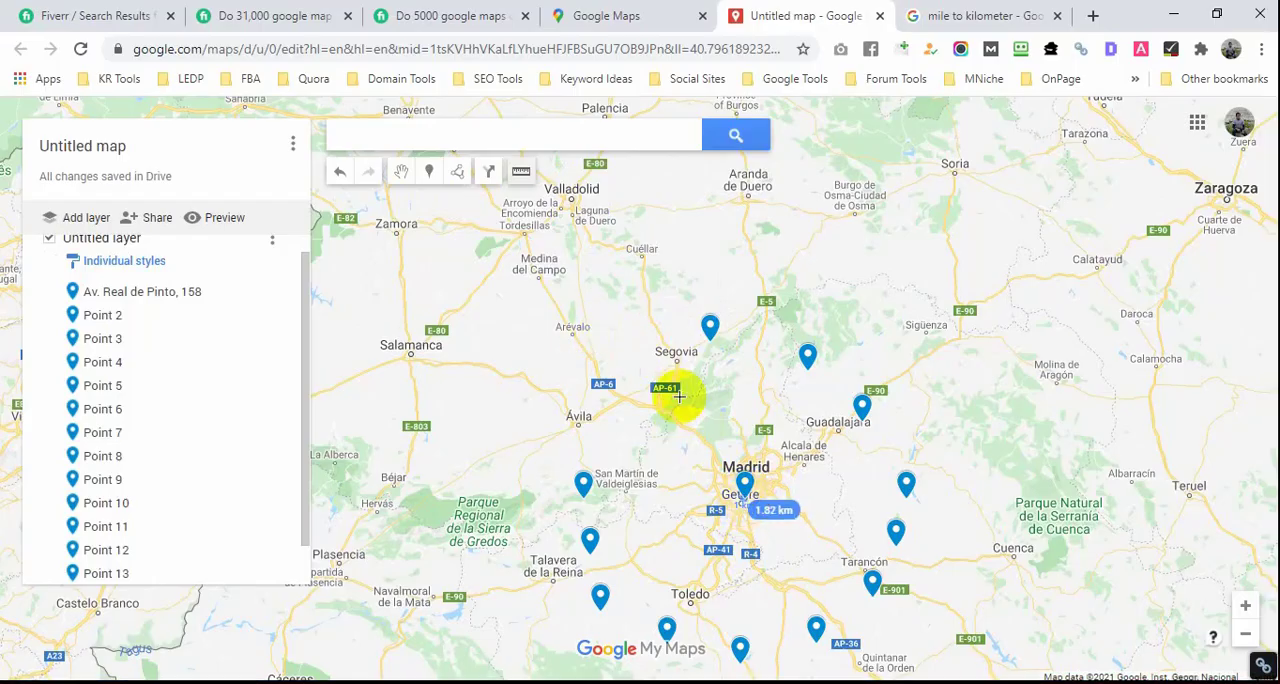
{"action": "left_click", "coordinate": [428, 171]}
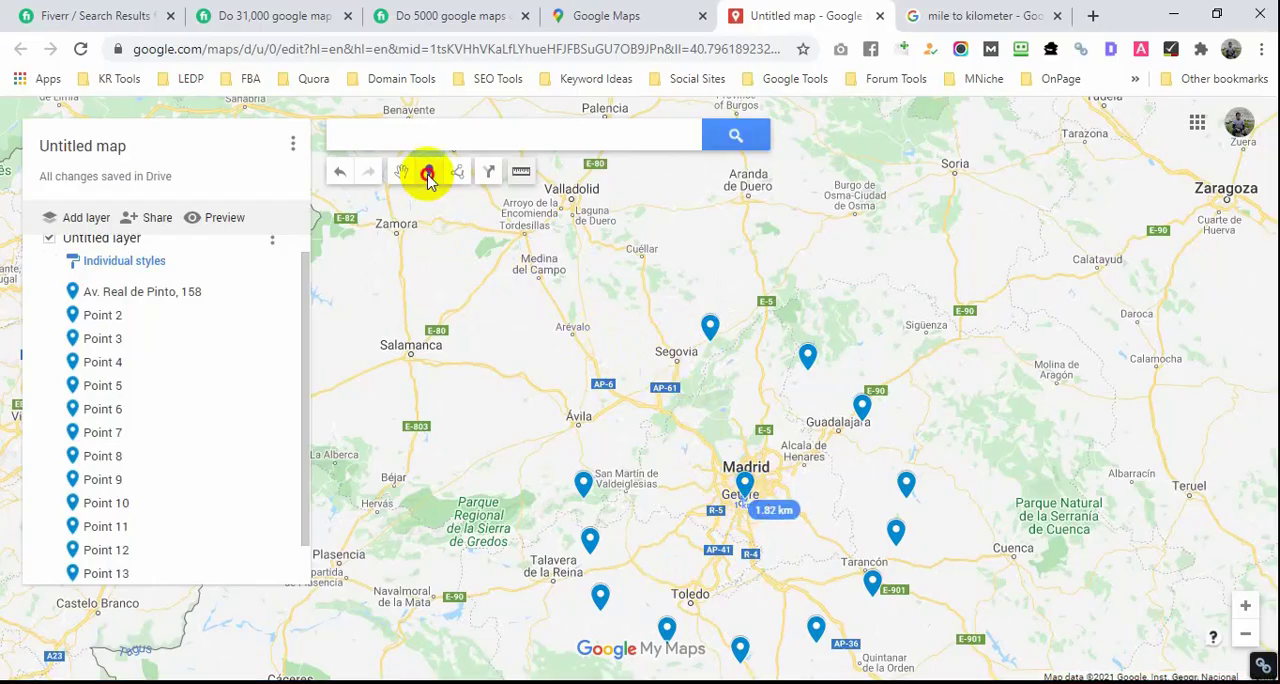
{"action": "left_click", "coordinate": [741, 497]}
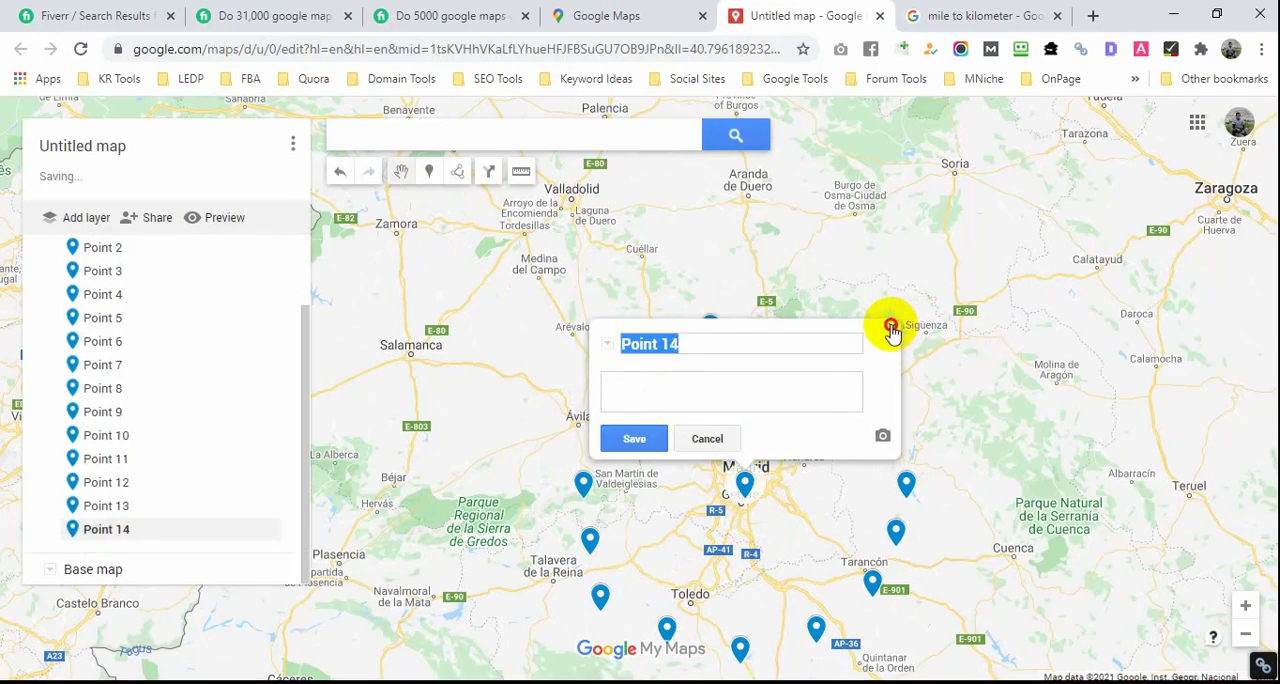
{"action": "left_click", "coordinate": [891, 327]}
Step: Measure about 136 km northwest from the business marker, place a marker at the 80 km mark and close its info card
{"action": "left_click", "coordinate": [521, 178]}
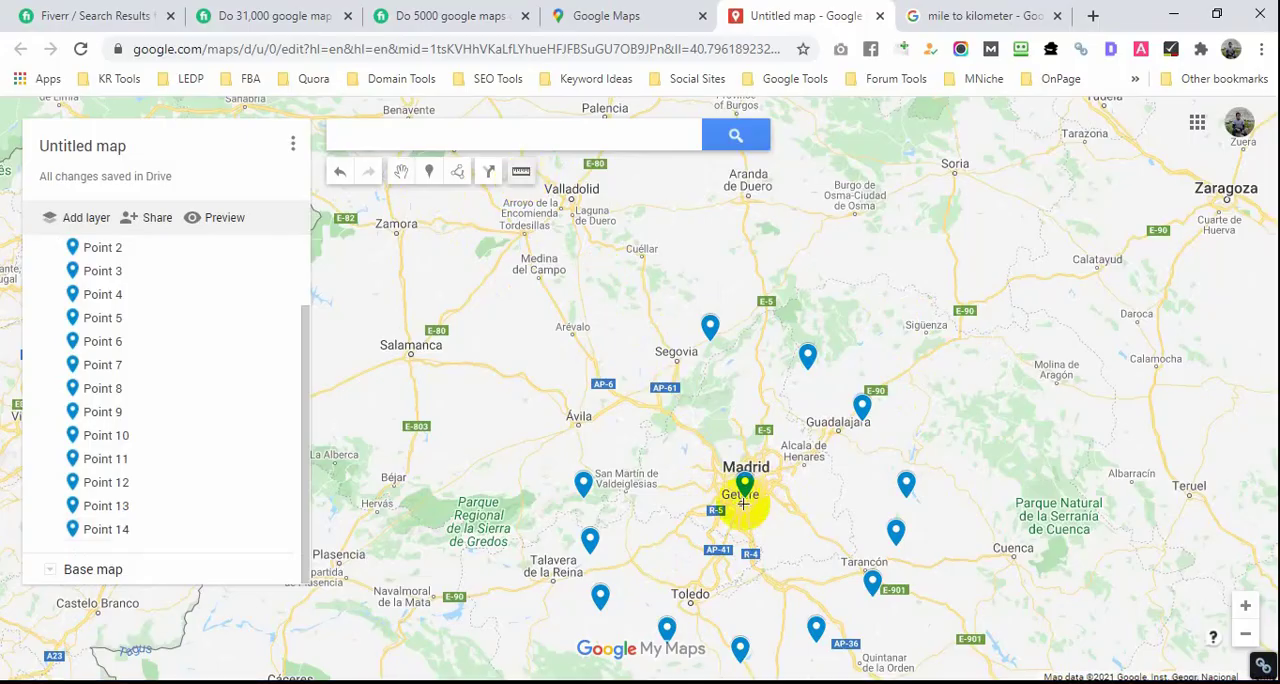
{"action": "left_click", "coordinate": [745, 500]}
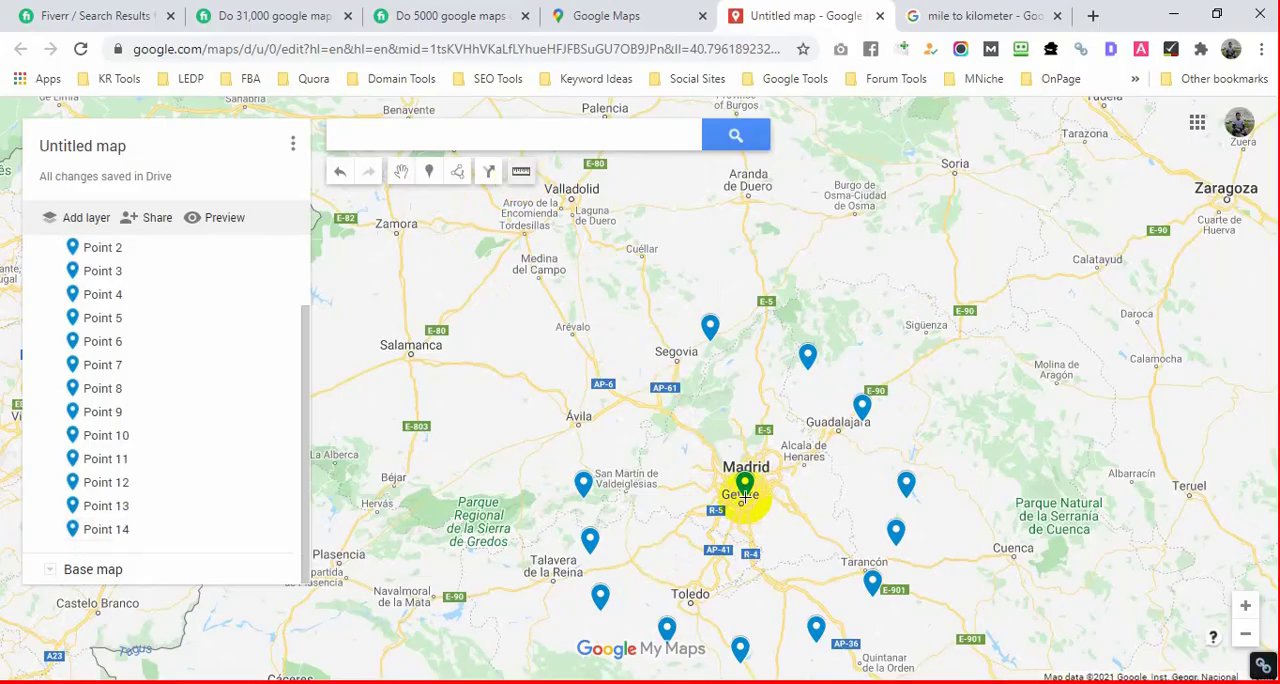
{"action": "double_click", "coordinate": [553, 299]}
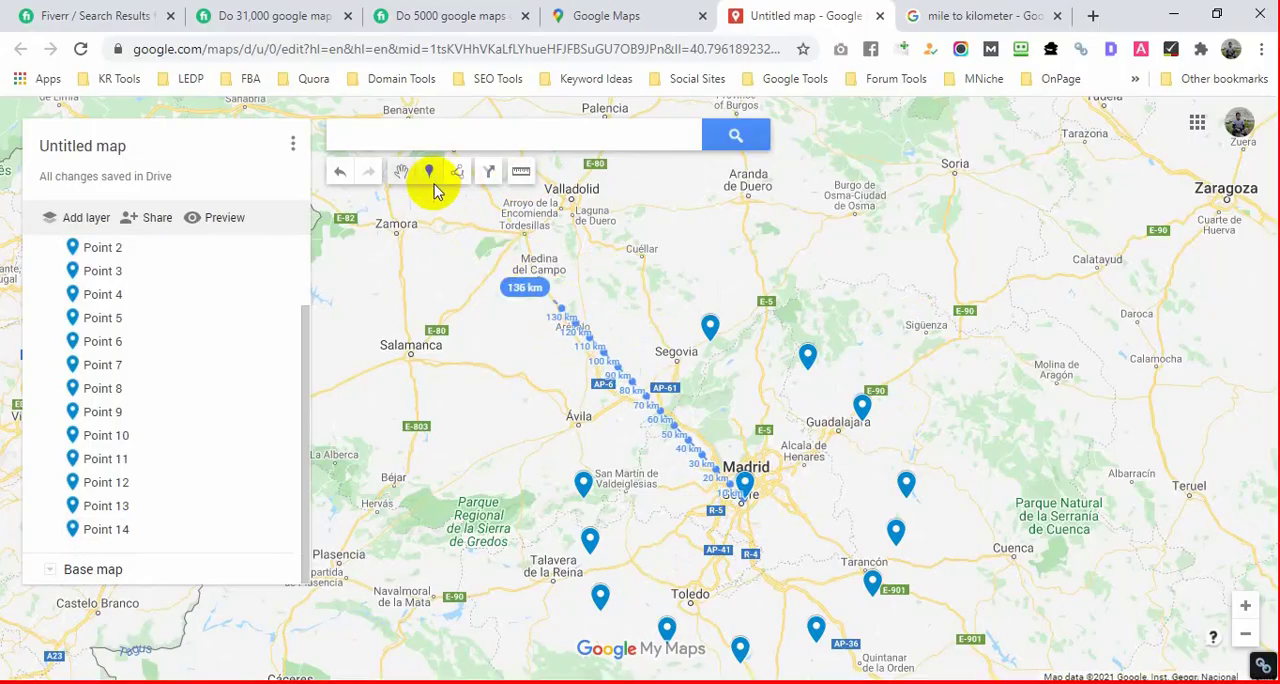
{"action": "left_click", "coordinate": [631, 383]}
{"action": "left_click", "coordinate": [613, 268]}
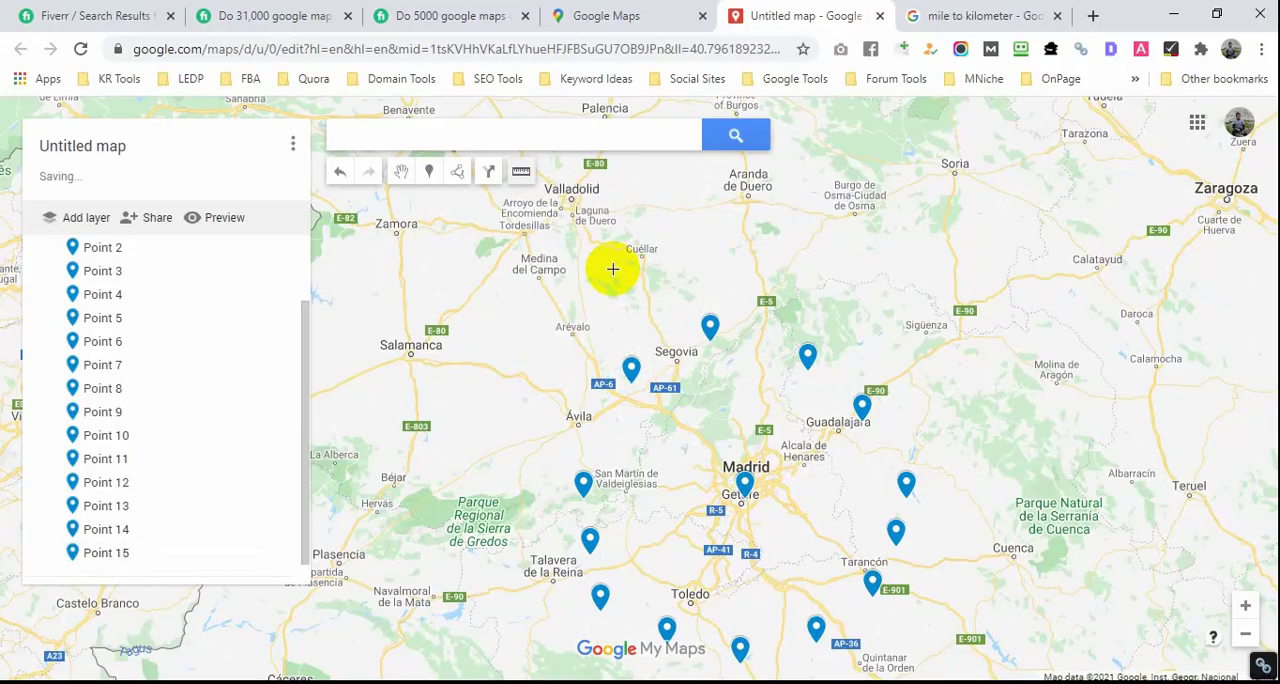
Step: Measure about 131 km west-northwest from the business marker, place a marker near the 80 km mark, and clear the card and line
{"action": "left_click", "coordinate": [744, 497]}
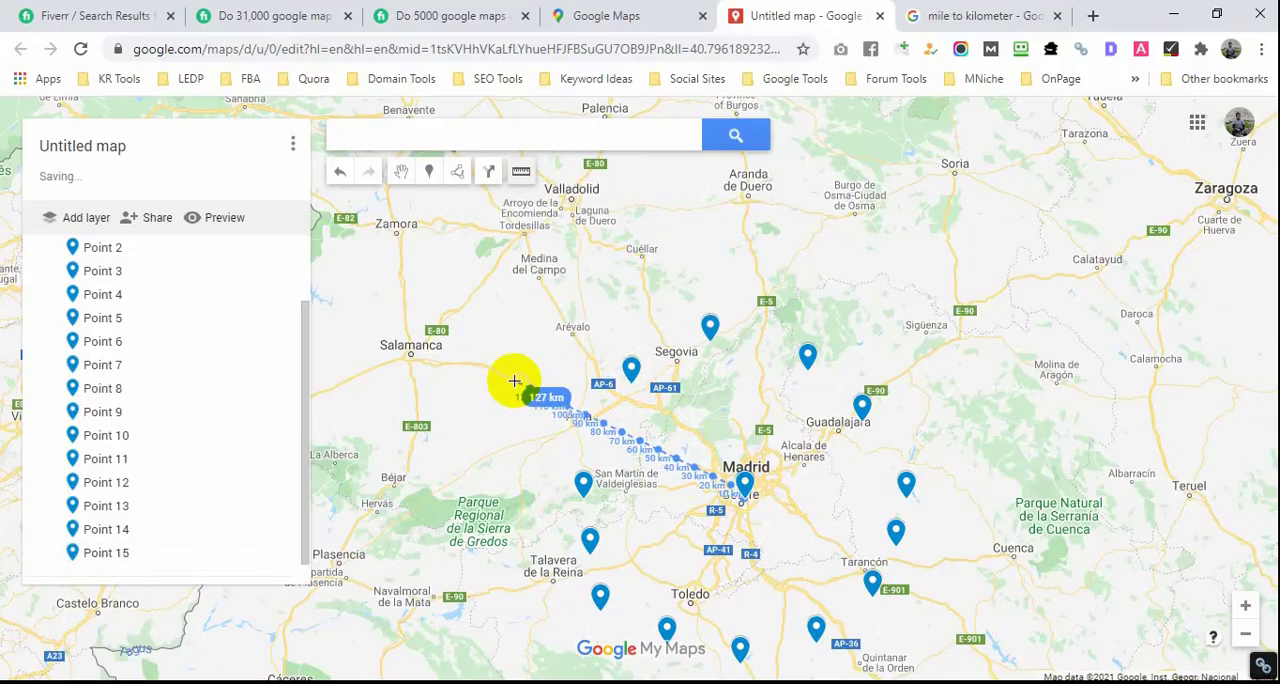
{"action": "double_click", "coordinate": [509, 380]}
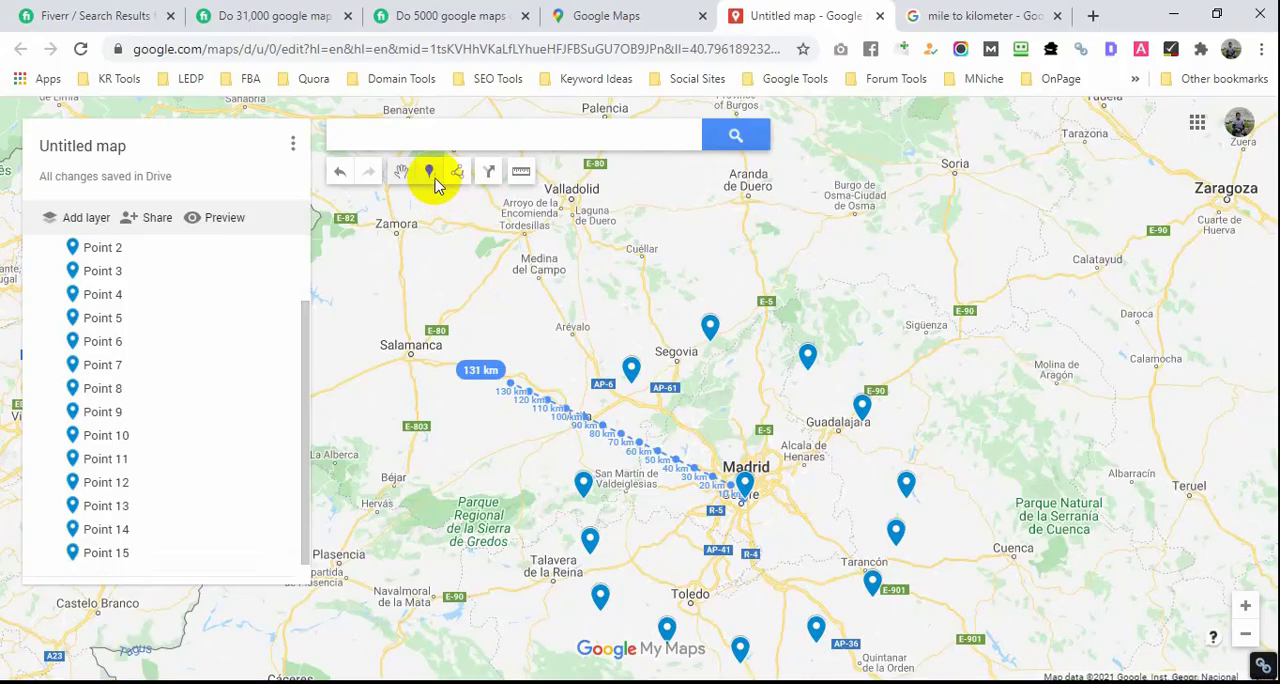
{"action": "left_click", "coordinate": [600, 427]}
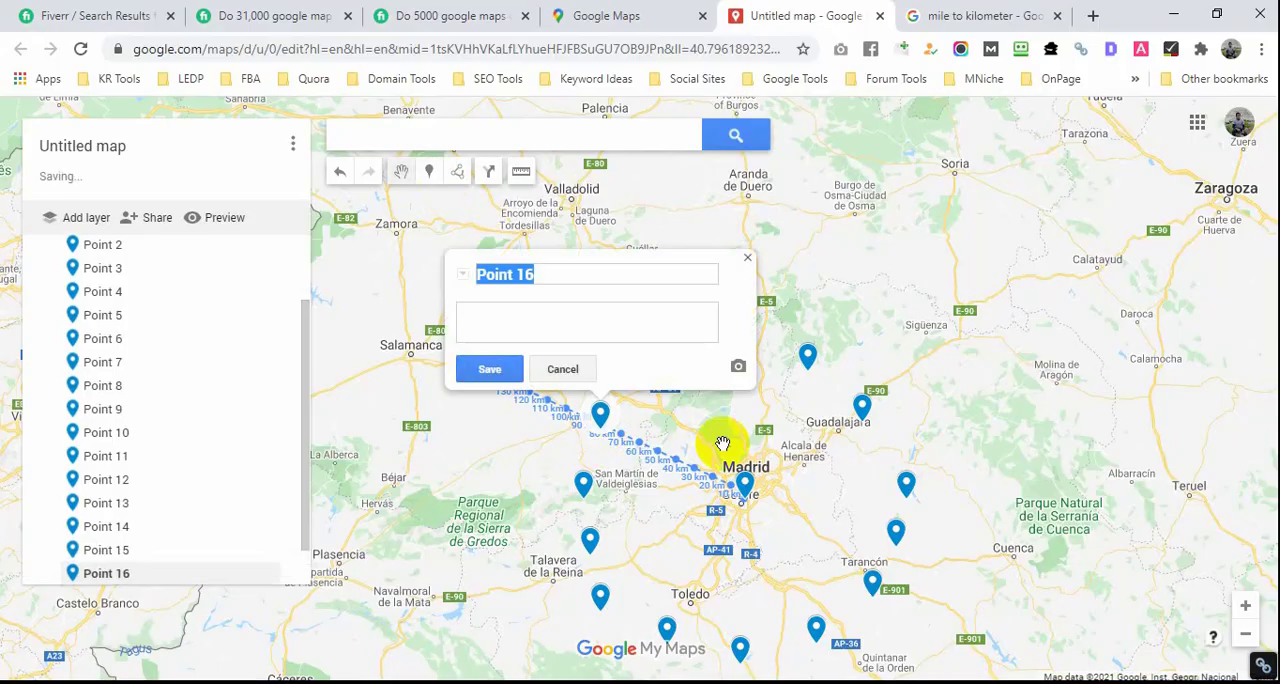
{"action": "left_click", "coordinate": [747, 258]}
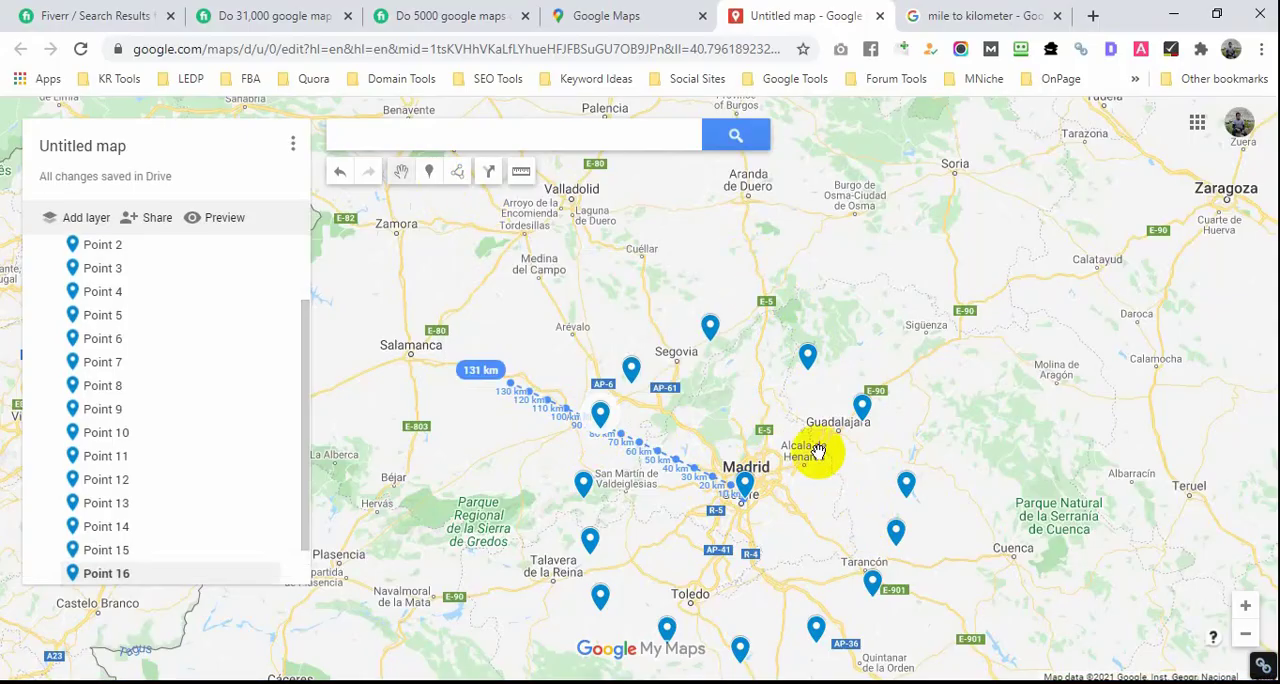
{"action": "left_click_drag", "start_coordinate": [779, 522], "coordinate": [788, 443]}
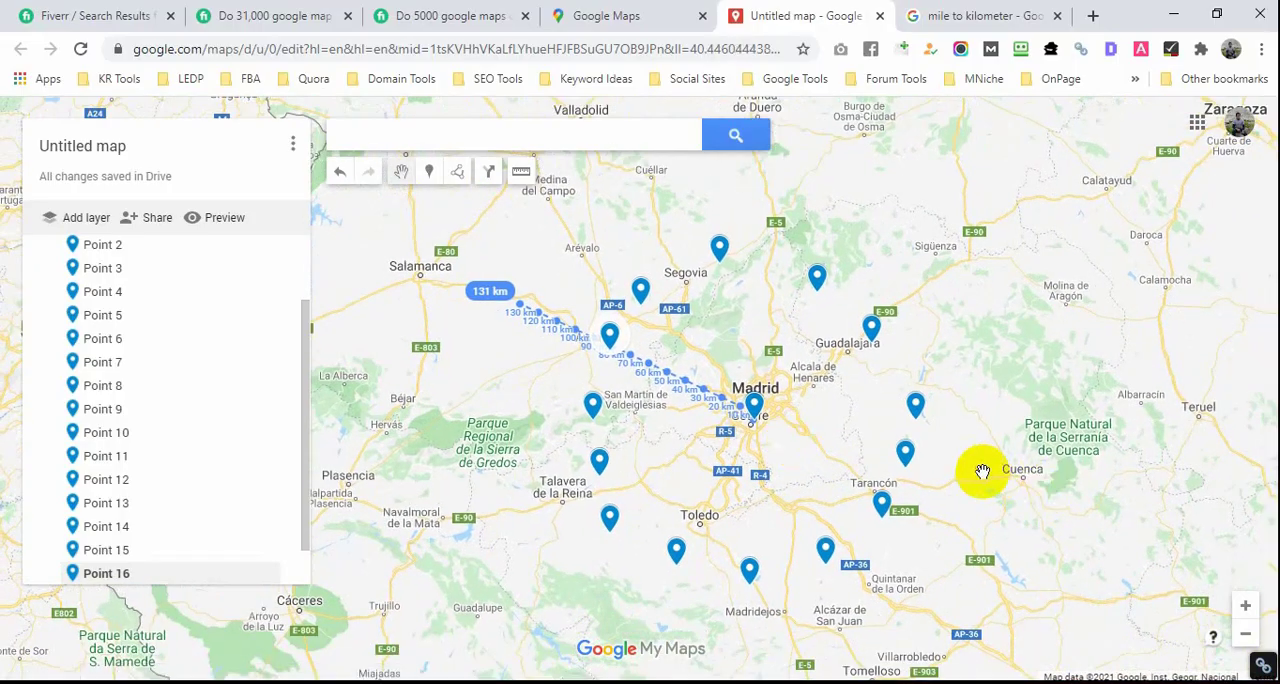
{"action": "left_click", "coordinate": [1024, 517]}
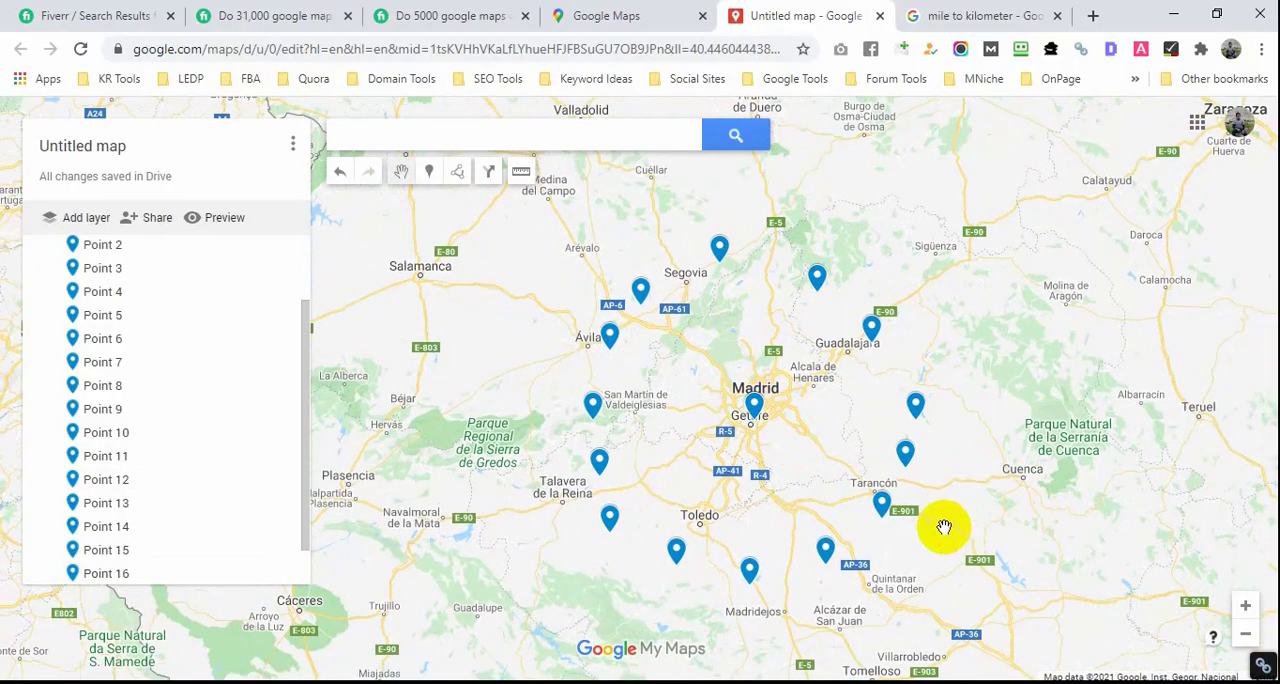
Step: Move the Point 13 marker slightly southwest toward Segovia and add a marker in the gap between it and Point 12
{"action": "left_click", "coordinate": [732, 251]}
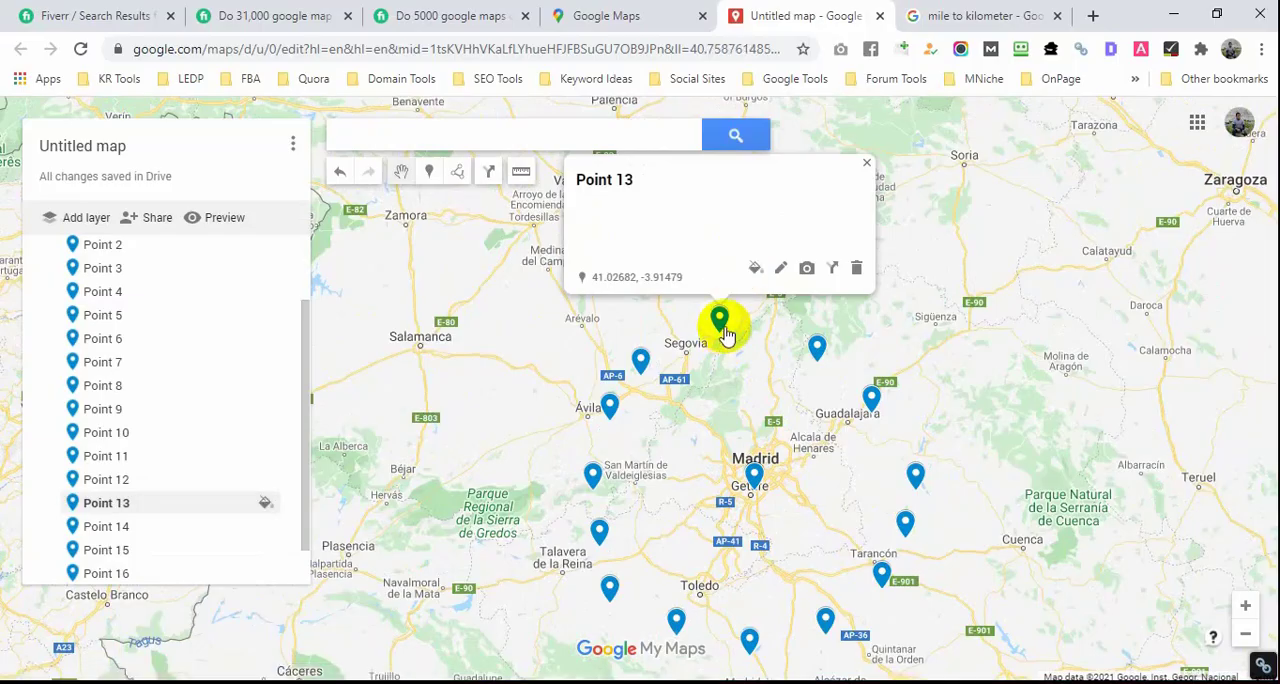
{"action": "left_click_drag", "start_coordinate": [725, 330], "coordinate": [715, 342]}
{"action": "left_click", "coordinate": [429, 171]}
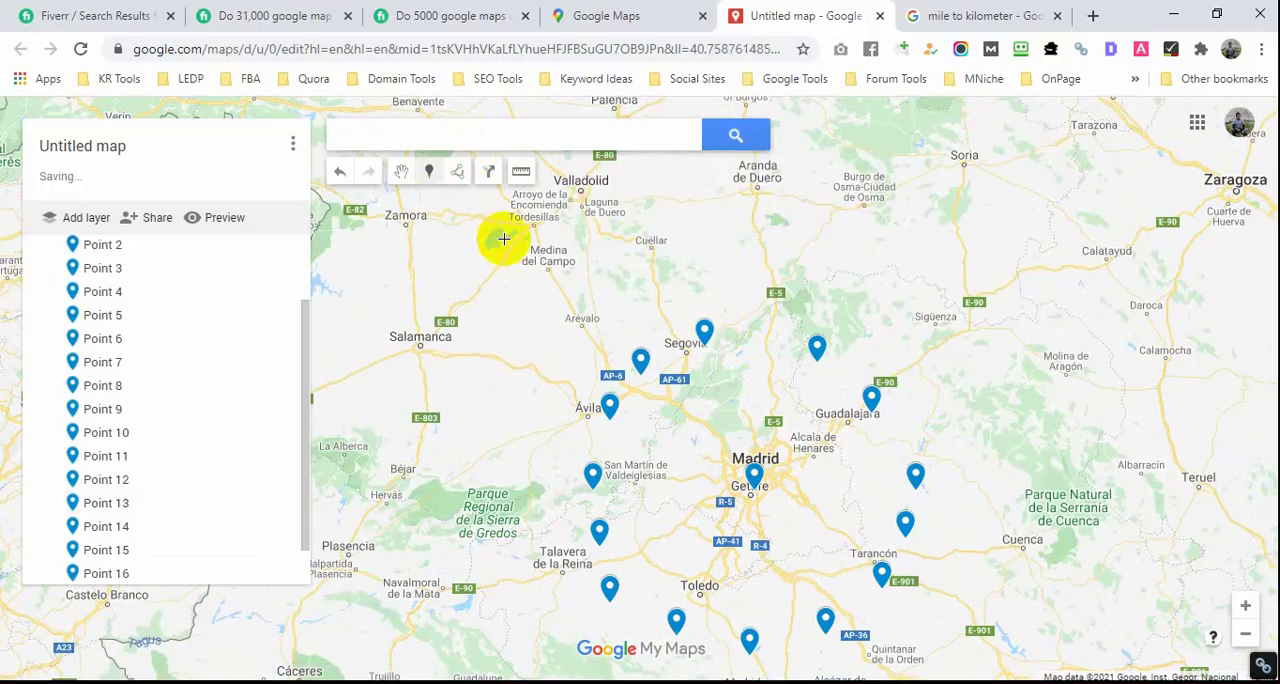
{"action": "left_click", "coordinate": [766, 340]}
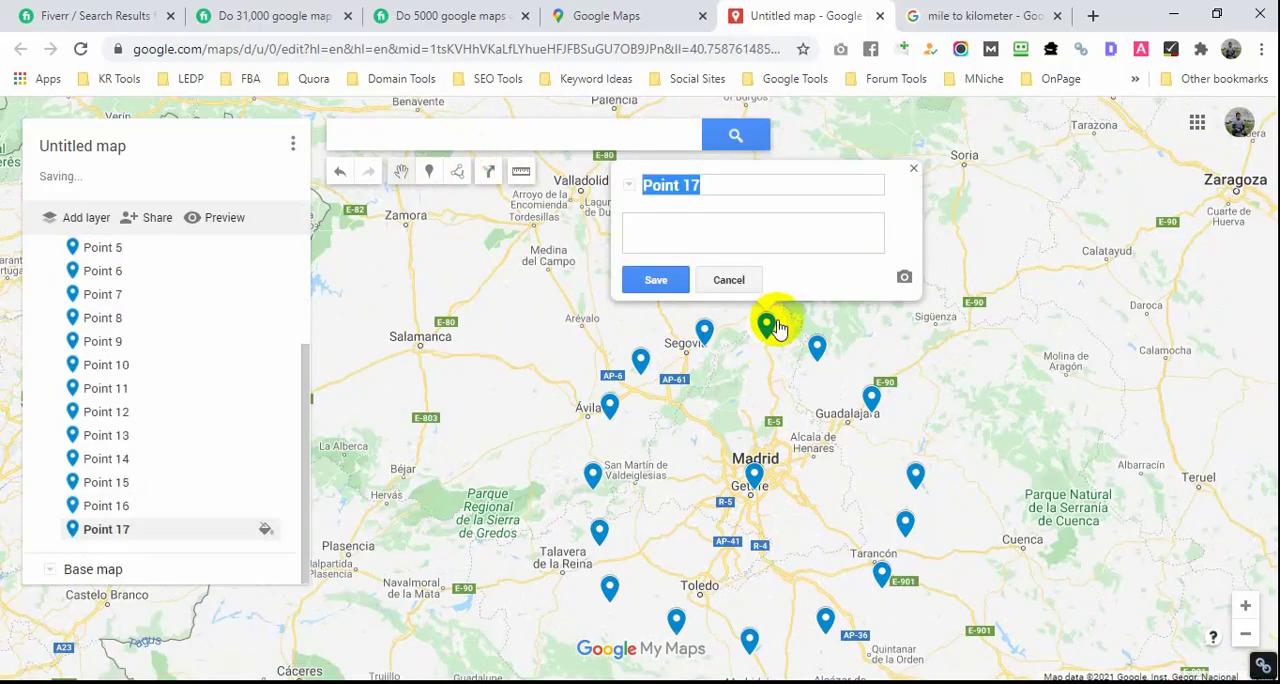
Step: Add a marker east of Guadalajara to fill the ring's gap and move the Point 11 marker slightly north to even the spacing
{"action": "left_click", "coordinate": [429, 172]}
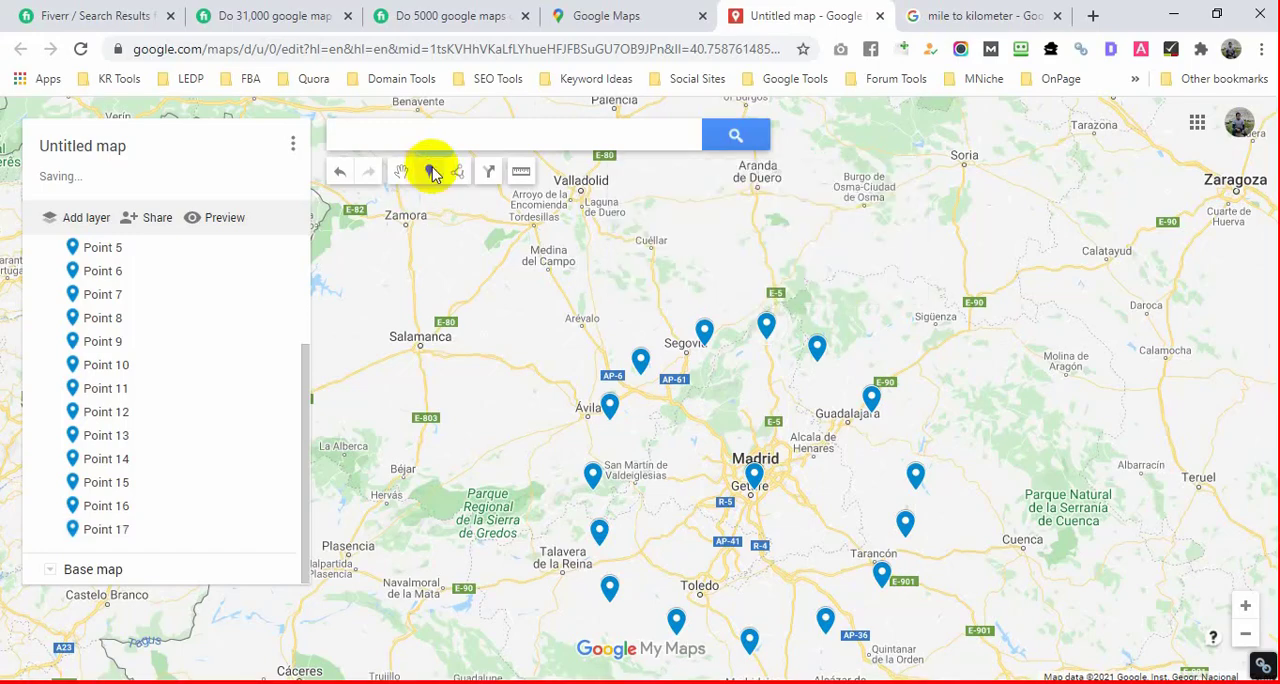
{"action": "left_click", "coordinate": [901, 429]}
{"action": "key", "text": "Return"}
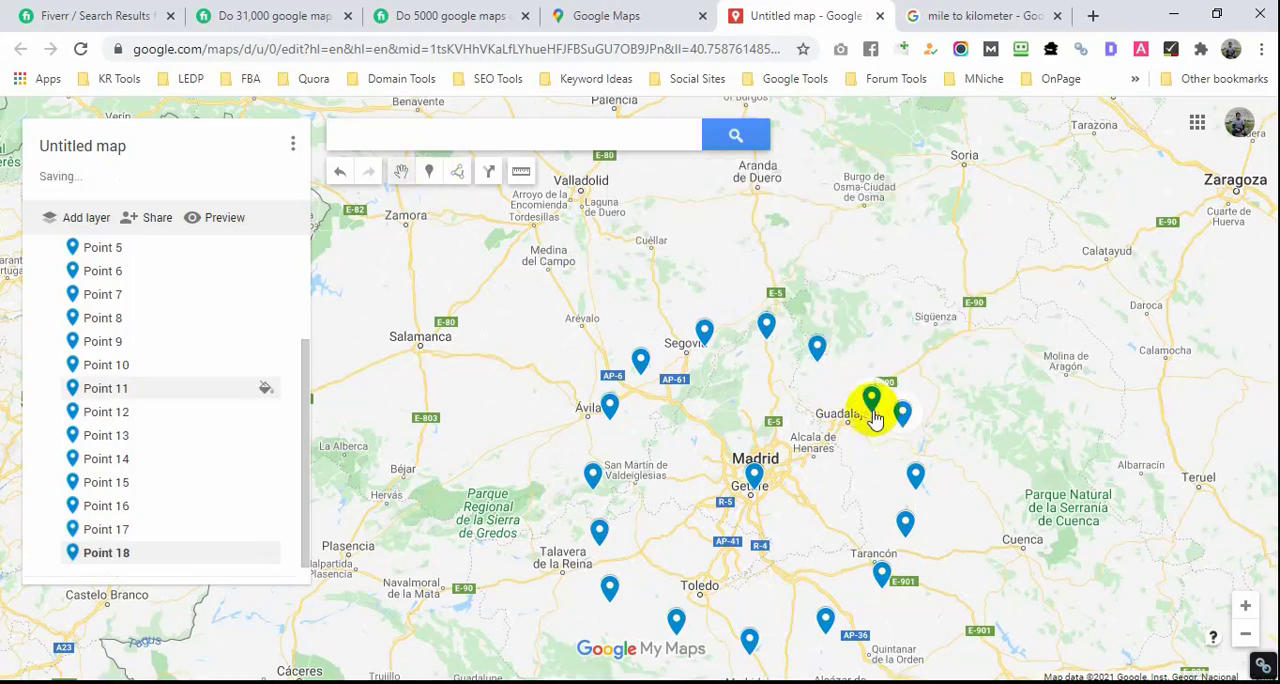
{"action": "left_click_drag", "start_coordinate": [872, 402], "coordinate": [864, 376]}
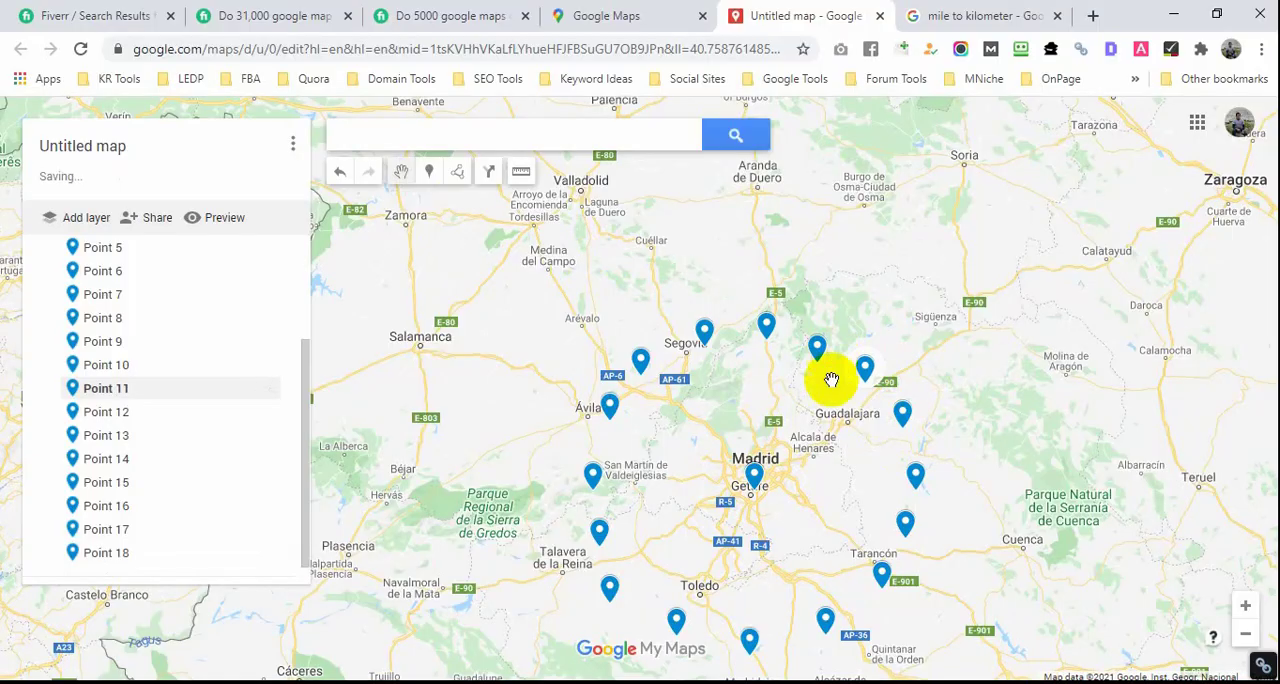
{"action": "scroll", "coordinate": [920, 429], "scroll_direction": "down", "scroll_amount": 1}
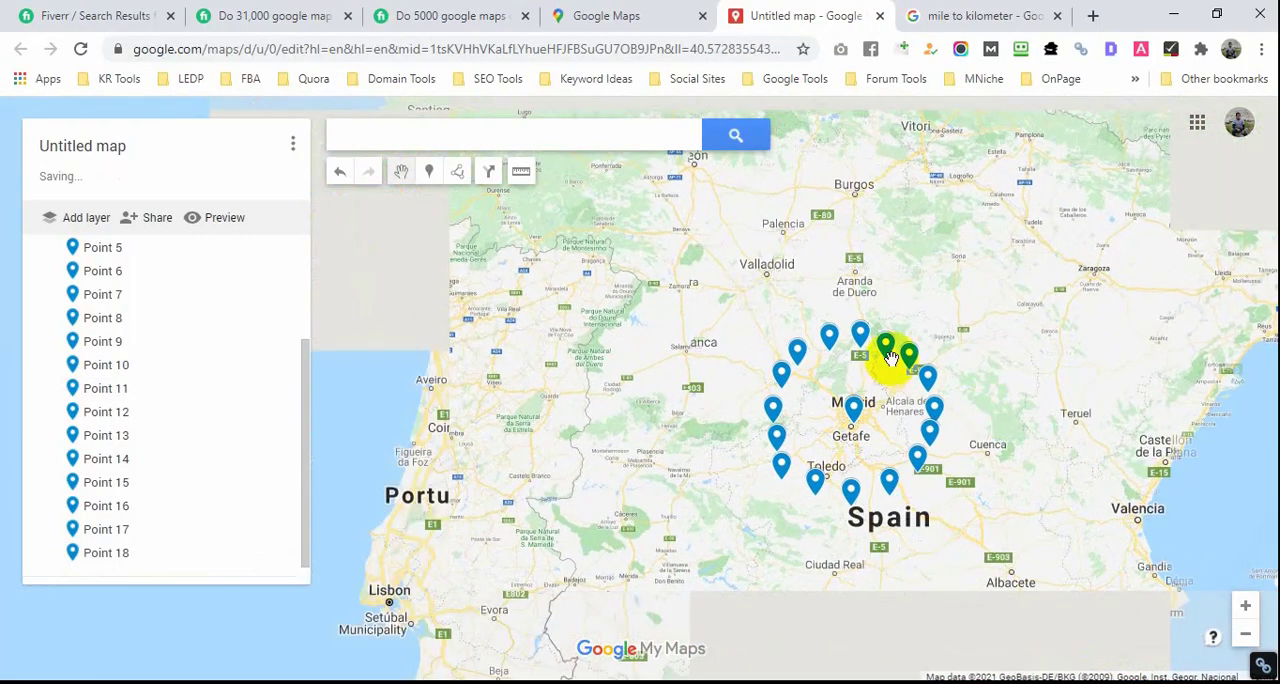
{"action": "scroll", "coordinate": [848, 381], "scroll_direction": "down", "scroll_amount": 1}
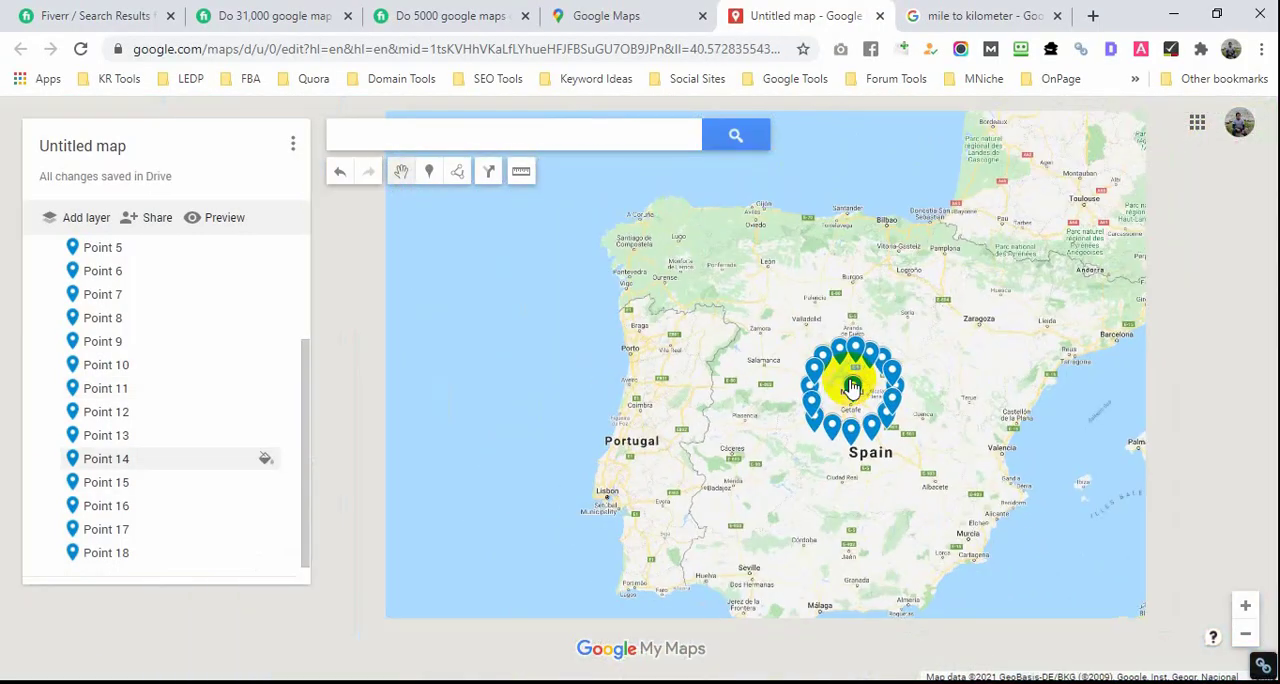
Step: Draw a line that crosses the ring north to south and west to east through the business marker, then close its info card
{"action": "scroll", "coordinate": [875, 393], "scroll_direction": "up", "scroll_amount": 2}
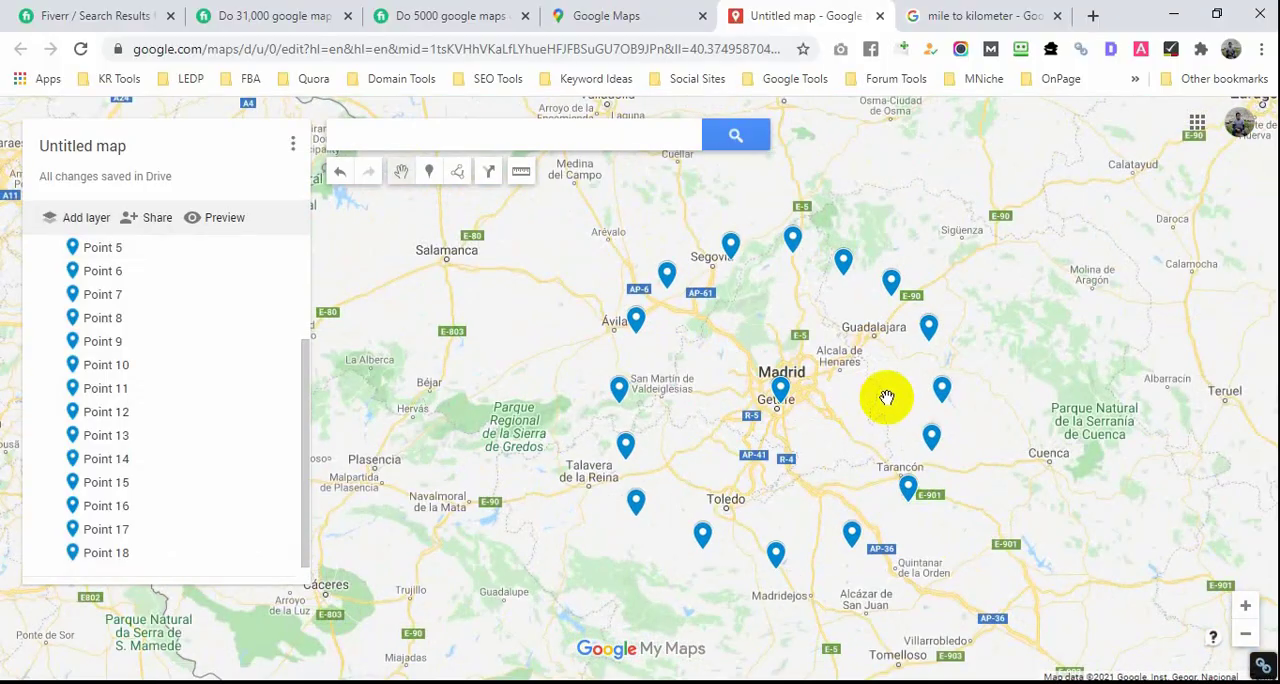
{"action": "left_click", "coordinate": [457, 171]}
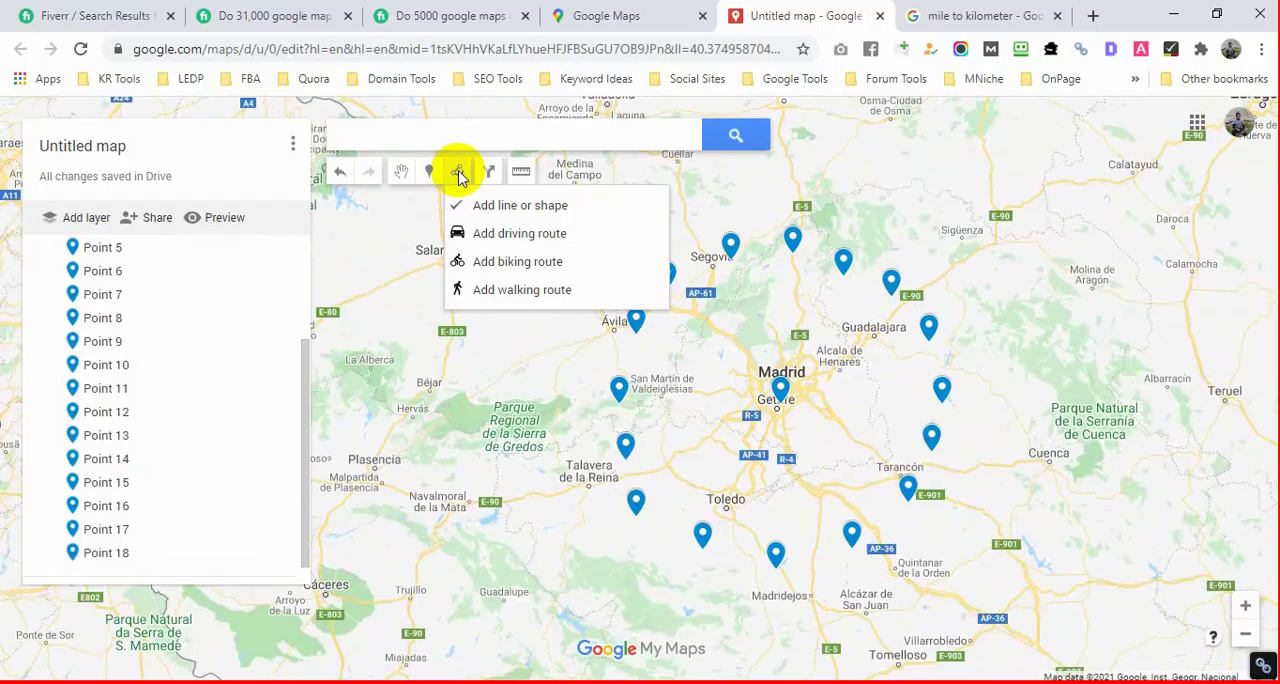
{"action": "left_click", "coordinate": [510, 207]}
{"action": "left_click", "coordinate": [769, 214]}
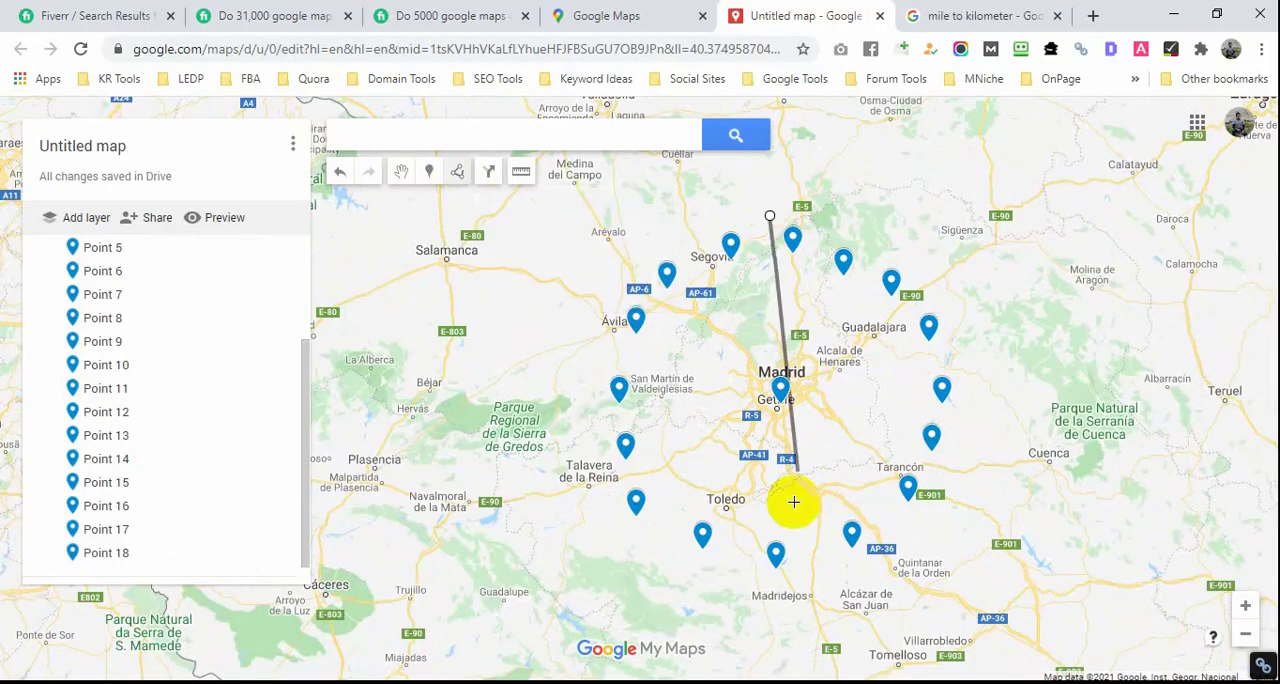
{"action": "left_click", "coordinate": [788, 605]}
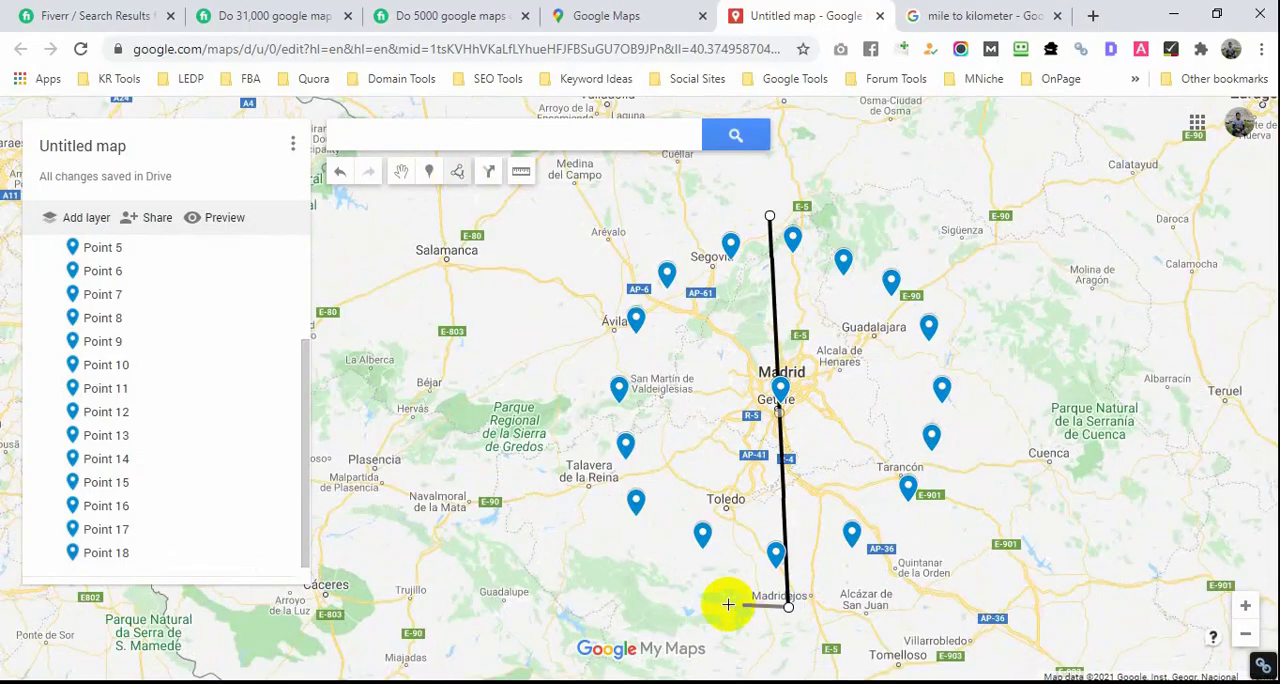
{"action": "left_click", "coordinate": [511, 595]}
{"action": "left_click", "coordinate": [531, 400]}
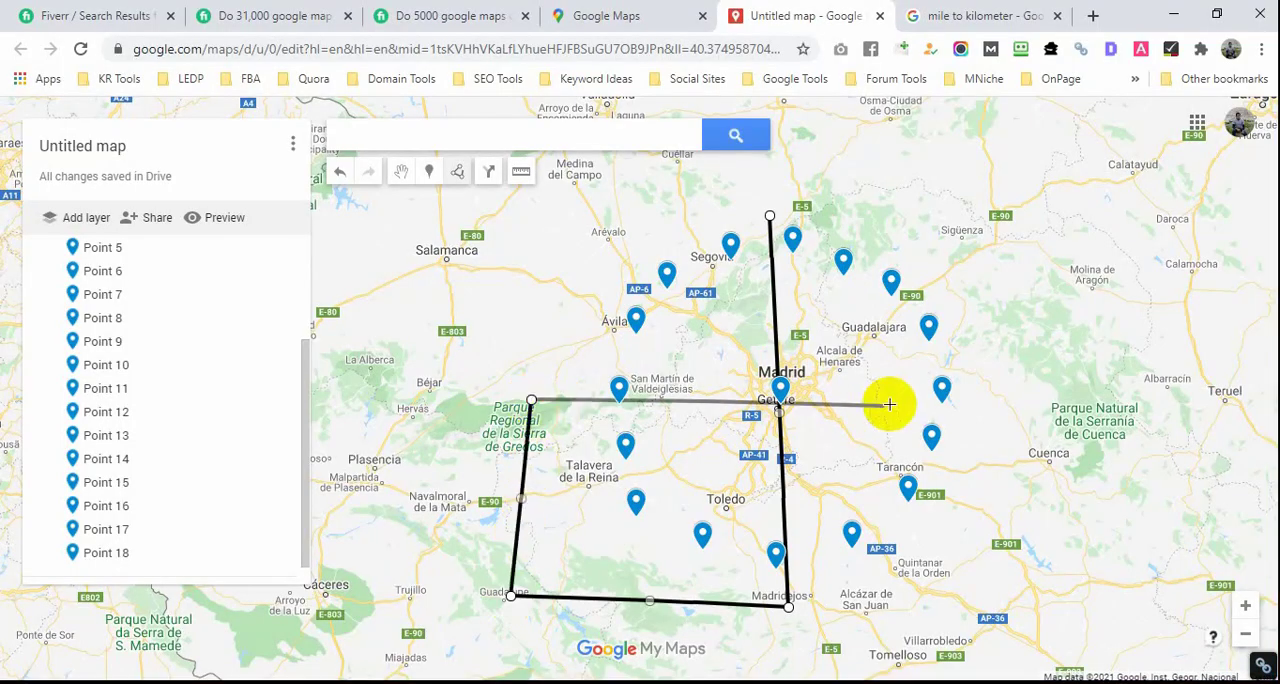
{"action": "double_click", "coordinate": [962, 393]}
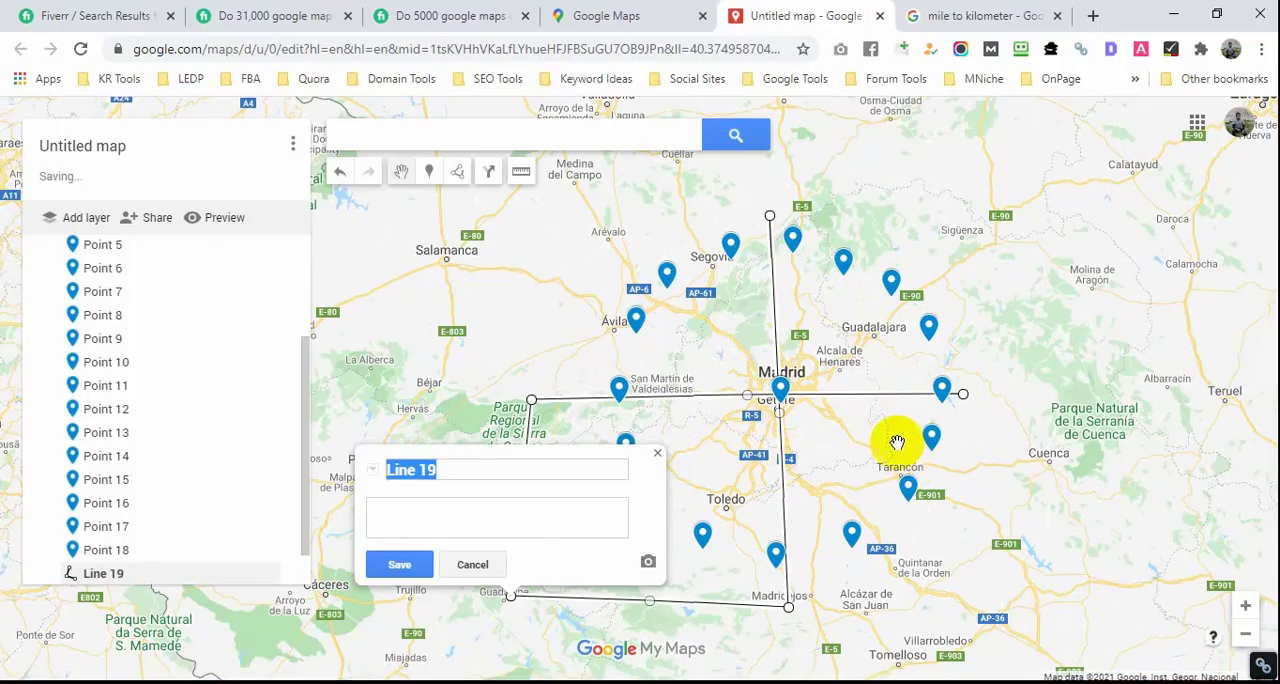
{"action": "left_click", "coordinate": [657, 453]}
Step: Add three markers in the gaps of the ring's northwest arc: at the north line, west of Segovia and between Ávila and Villacastín
{"action": "scroll", "coordinate": [790, 451], "scroll_direction": "up", "scroll_amount": 2}
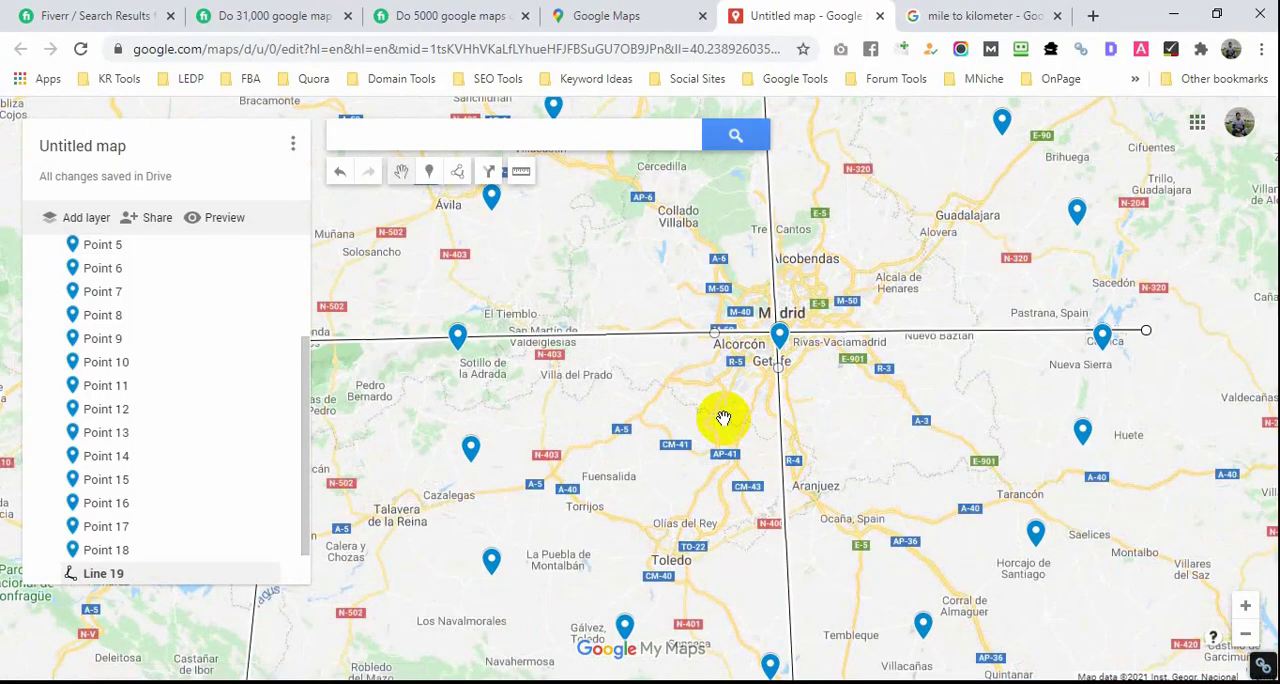
{"action": "left_click_drag", "start_coordinate": [723, 420], "coordinate": [861, 527]}
{"action": "scroll", "coordinate": [846, 415], "scroll_direction": "down", "scroll_amount": 2}
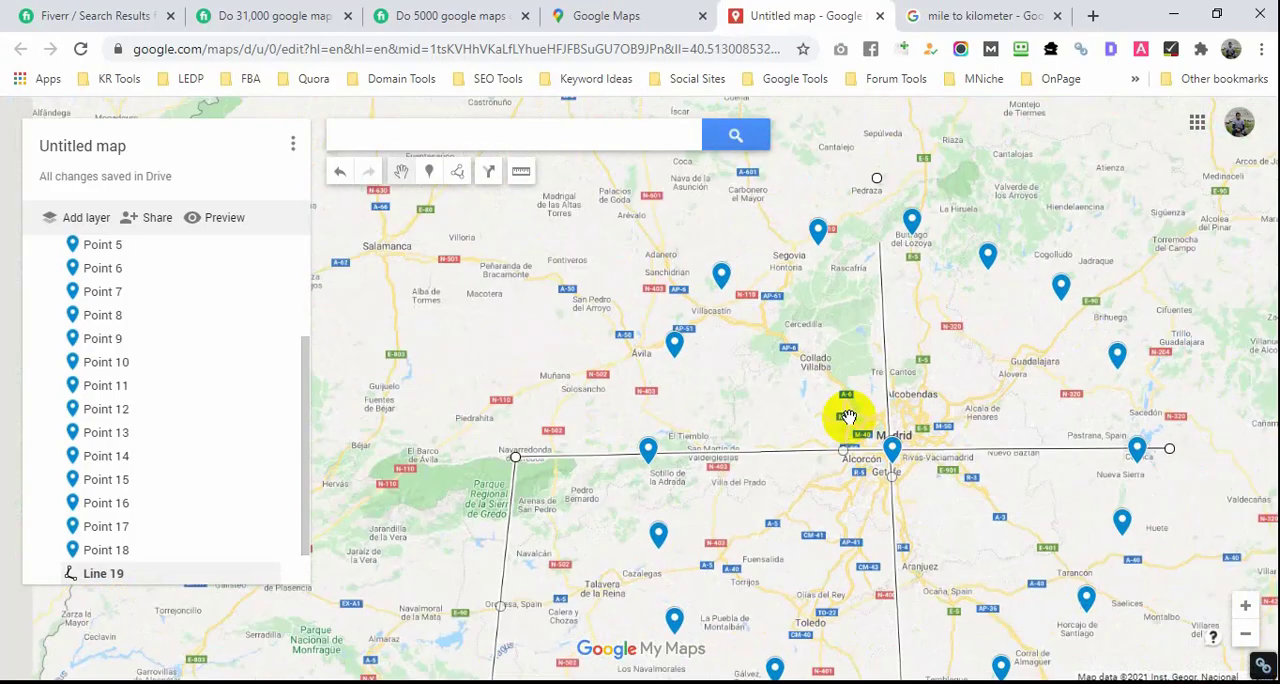
{"action": "scroll", "coordinate": [846, 417], "scroll_direction": "up", "scroll_amount": 2}
{"action": "left_click_drag", "start_coordinate": [982, 488], "coordinate": [960, 450]}
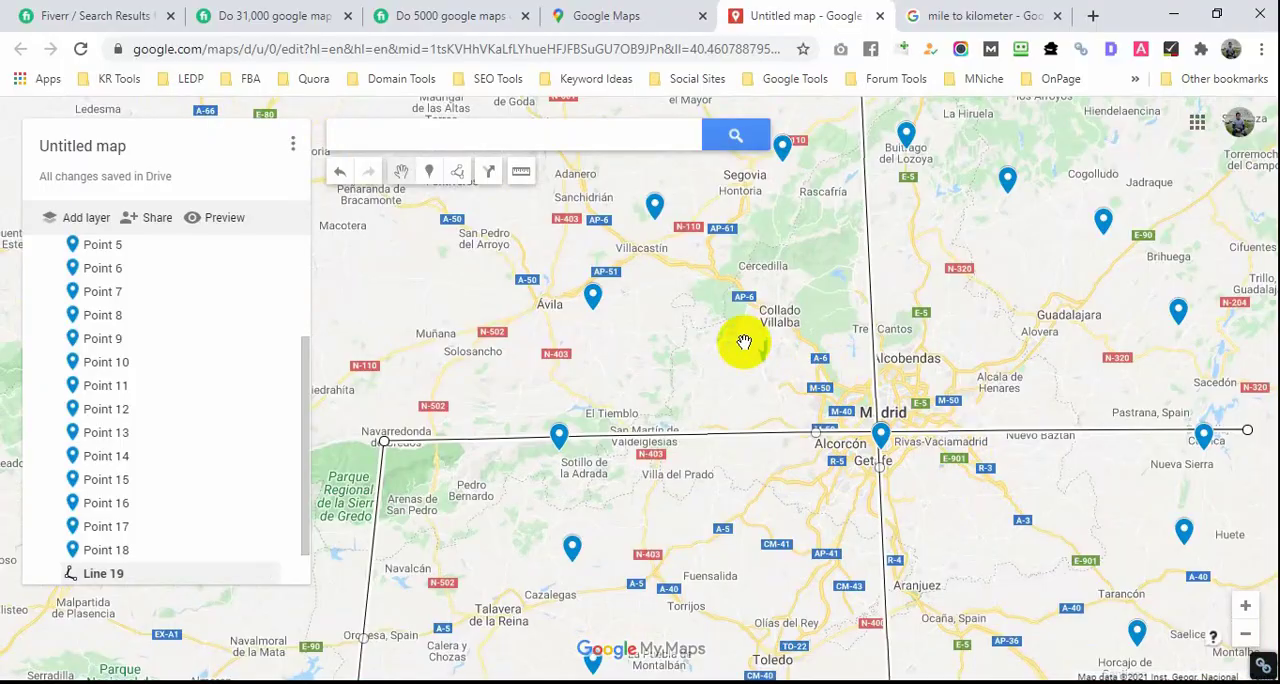
{"action": "left_click", "coordinate": [430, 174]}
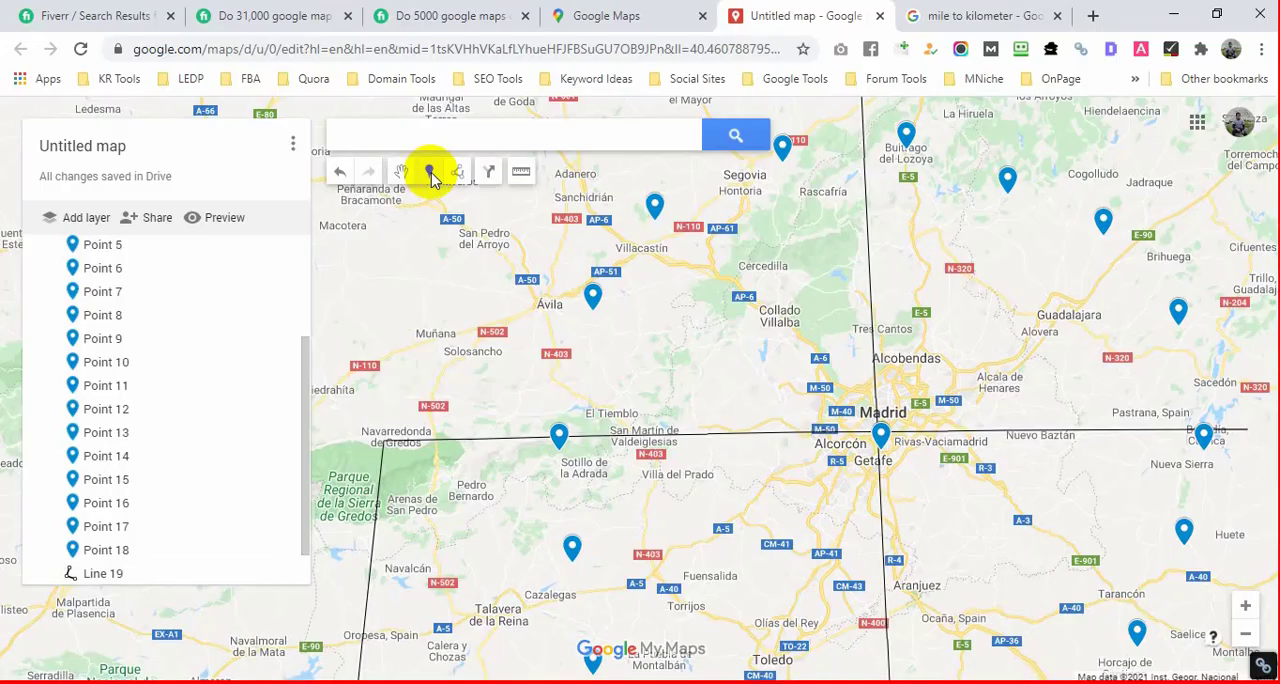
{"action": "left_click", "coordinate": [859, 150]}
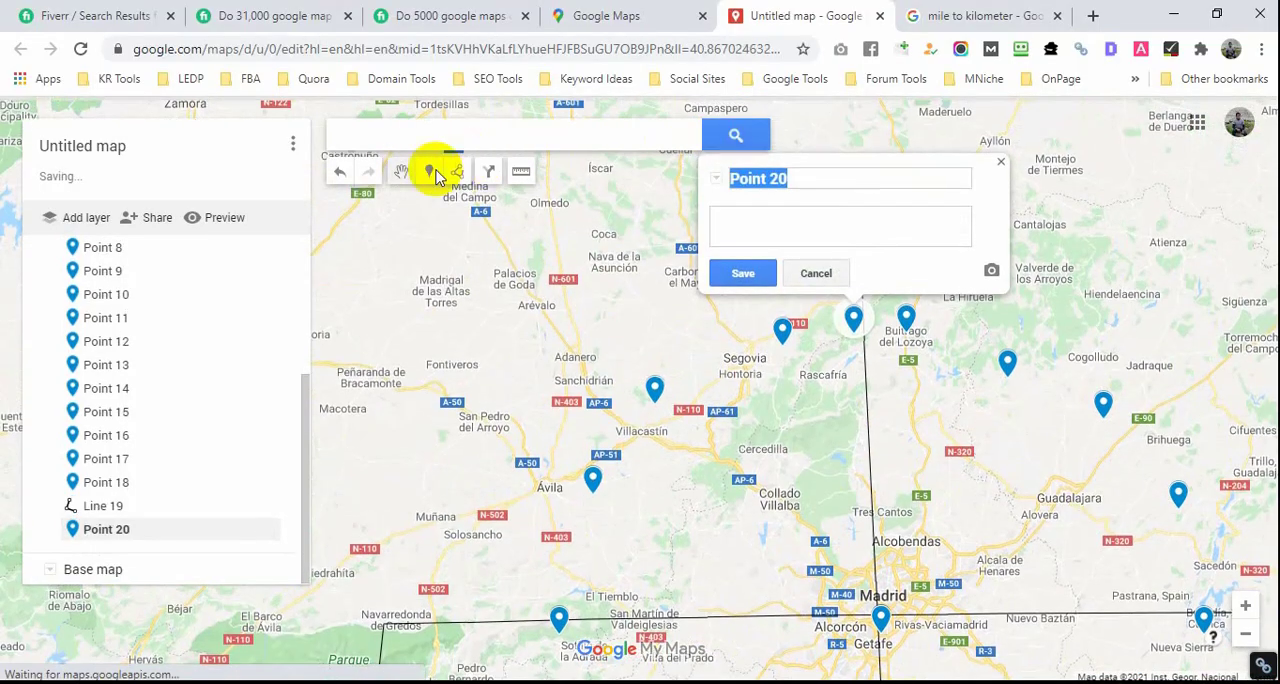
{"action": "left_click", "coordinate": [429, 172]}
{"action": "left_click", "coordinate": [717, 364]}
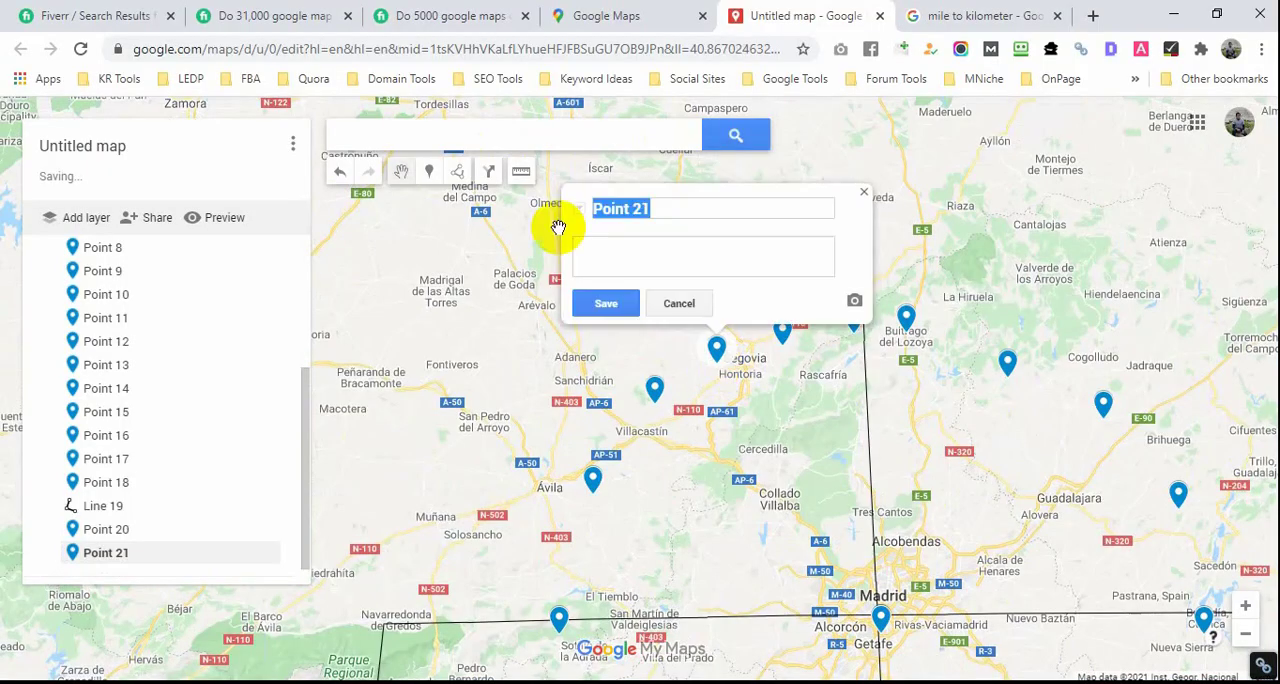
{"action": "left_click", "coordinate": [429, 172]}
{"action": "left_click", "coordinate": [622, 445]}
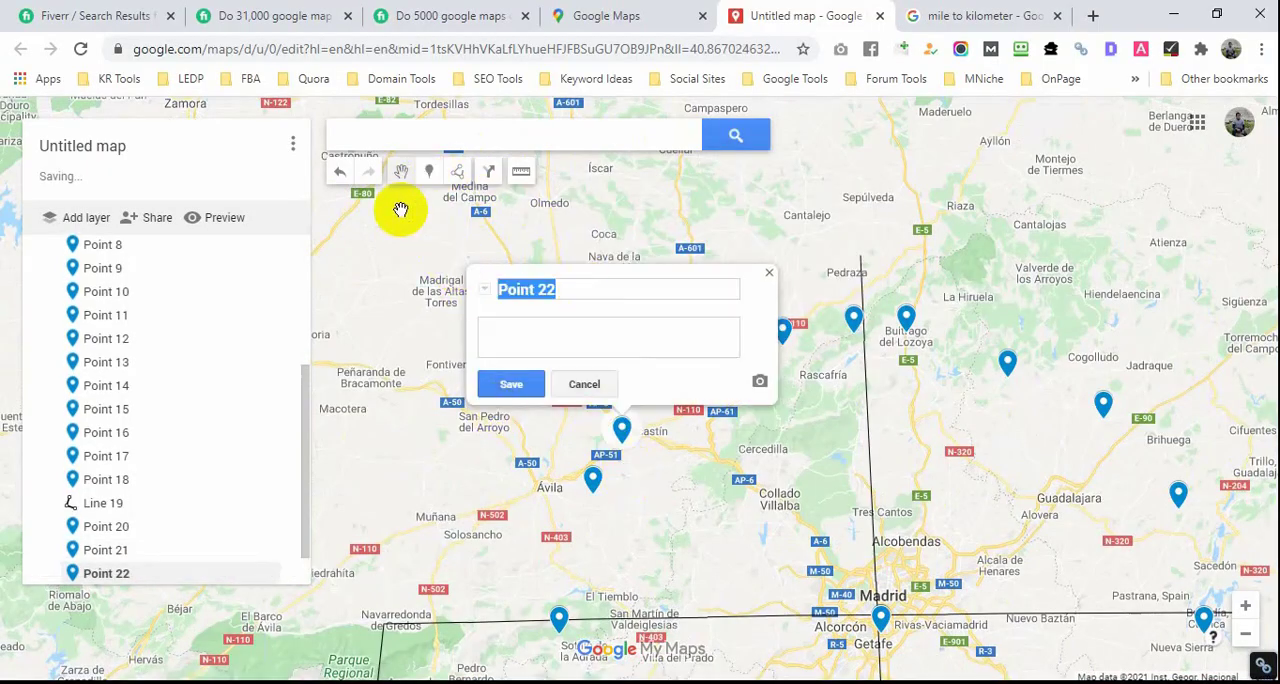
Step: Place an evenly spaced arc of markers just inside the northwest ring, from the north line past Segovia and Ávila to El Tiemblo
{"action": "left_click", "coordinate": [429, 175]}
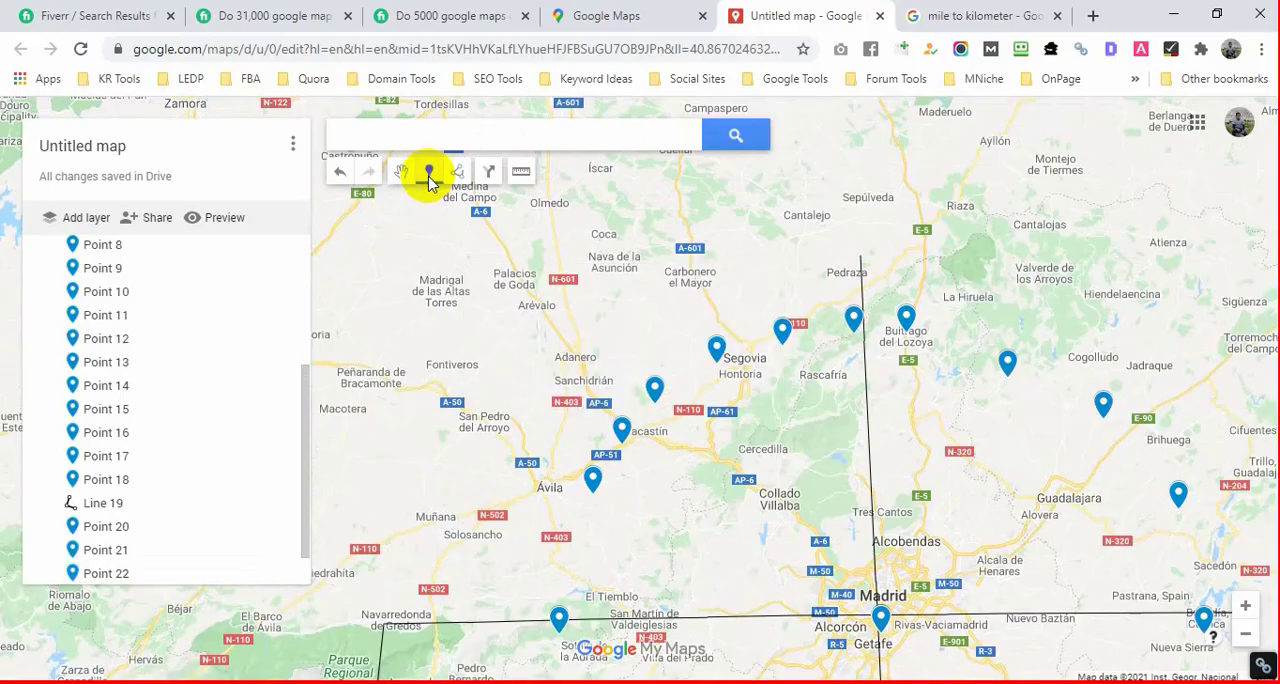
{"action": "left_click", "coordinate": [866, 366]}
{"action": "left_click", "coordinate": [820, 366]}
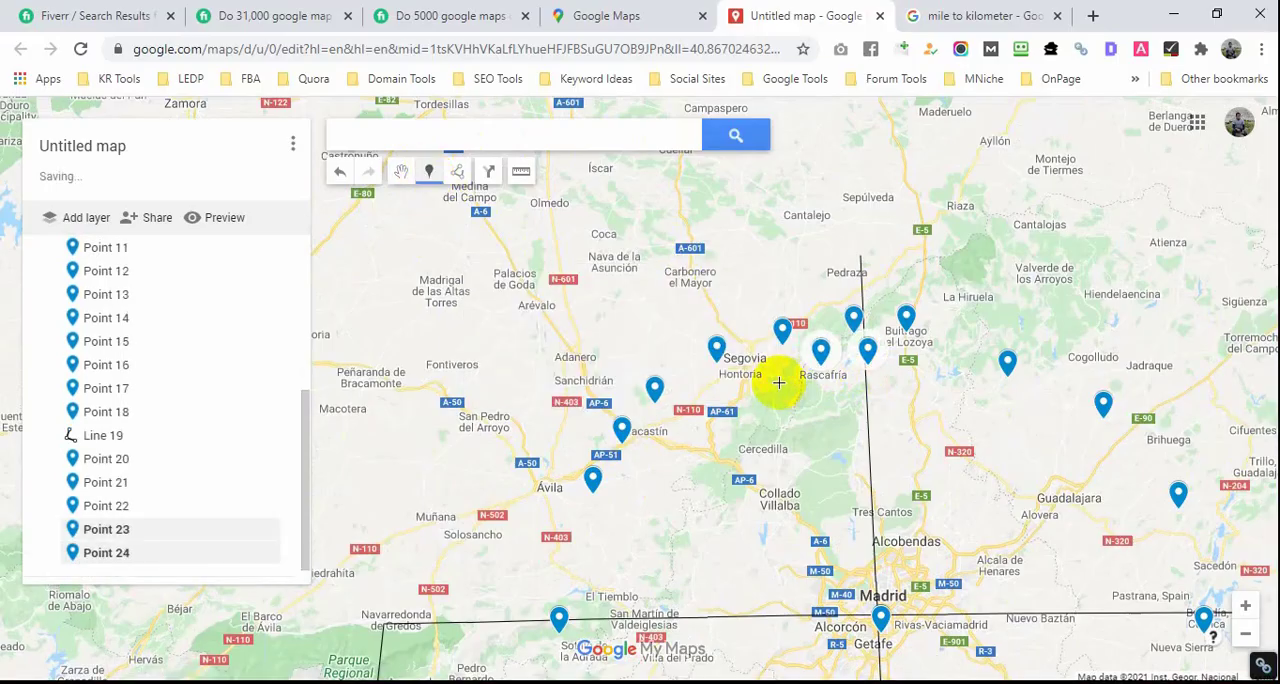
{"action": "left_click", "coordinate": [777, 378]}
{"action": "left_click", "coordinate": [693, 427]}
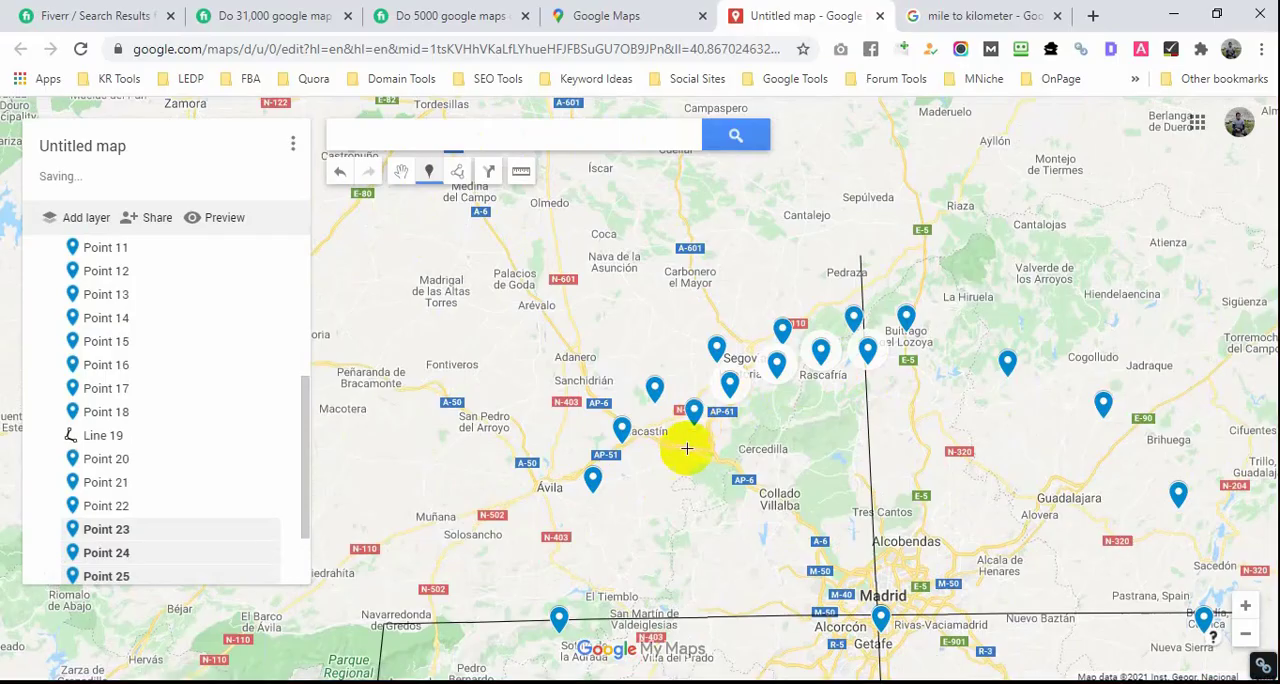
{"action": "left_click", "coordinate": [639, 494]}
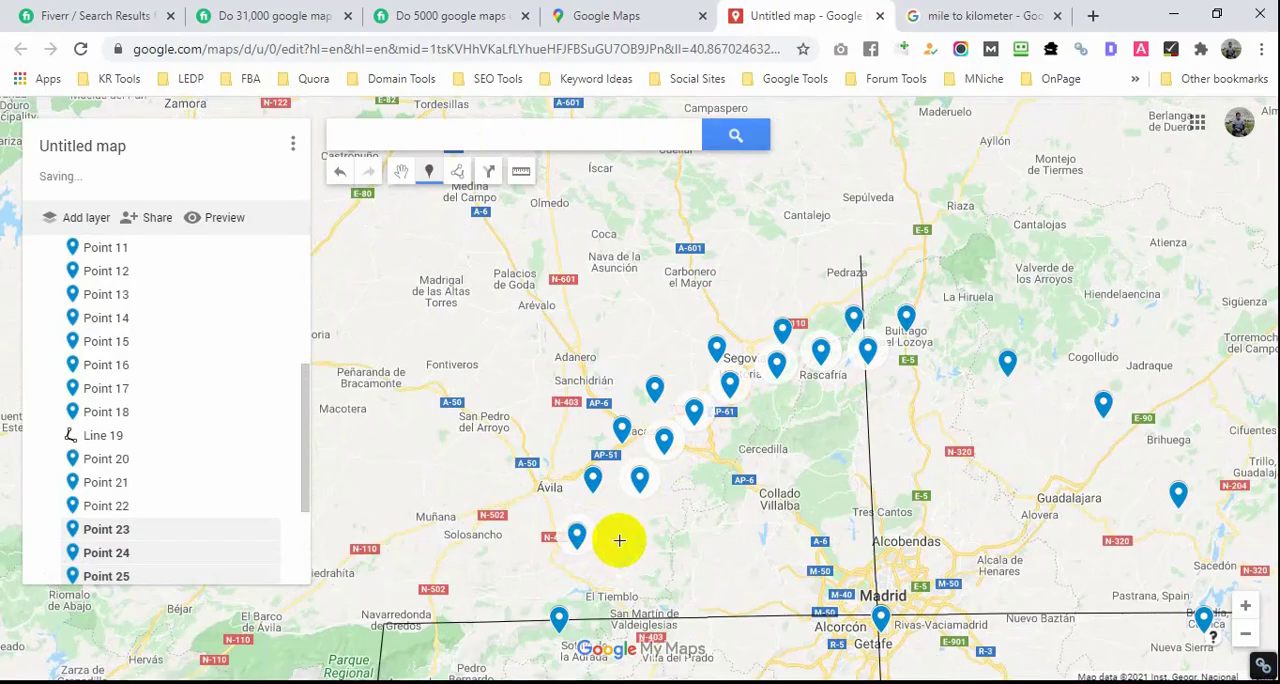
{"action": "left_click", "coordinate": [622, 533]}
{"action": "left_click", "coordinate": [607, 582]}
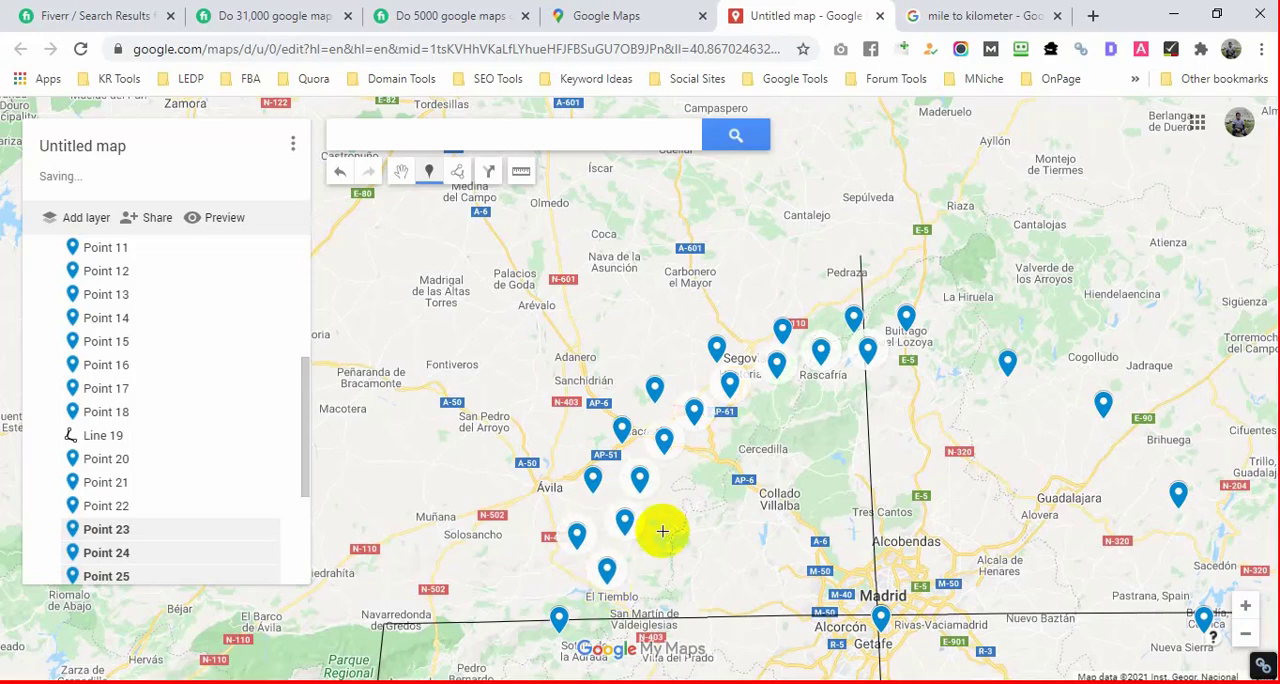
Step: Add a second inner arc of markers in the northwest quadrant, from the north line near Rascafría down to just east of El Tiemblo
{"action": "left_click", "coordinate": [865, 398]}
{"action": "left_click", "coordinate": [768, 413]}
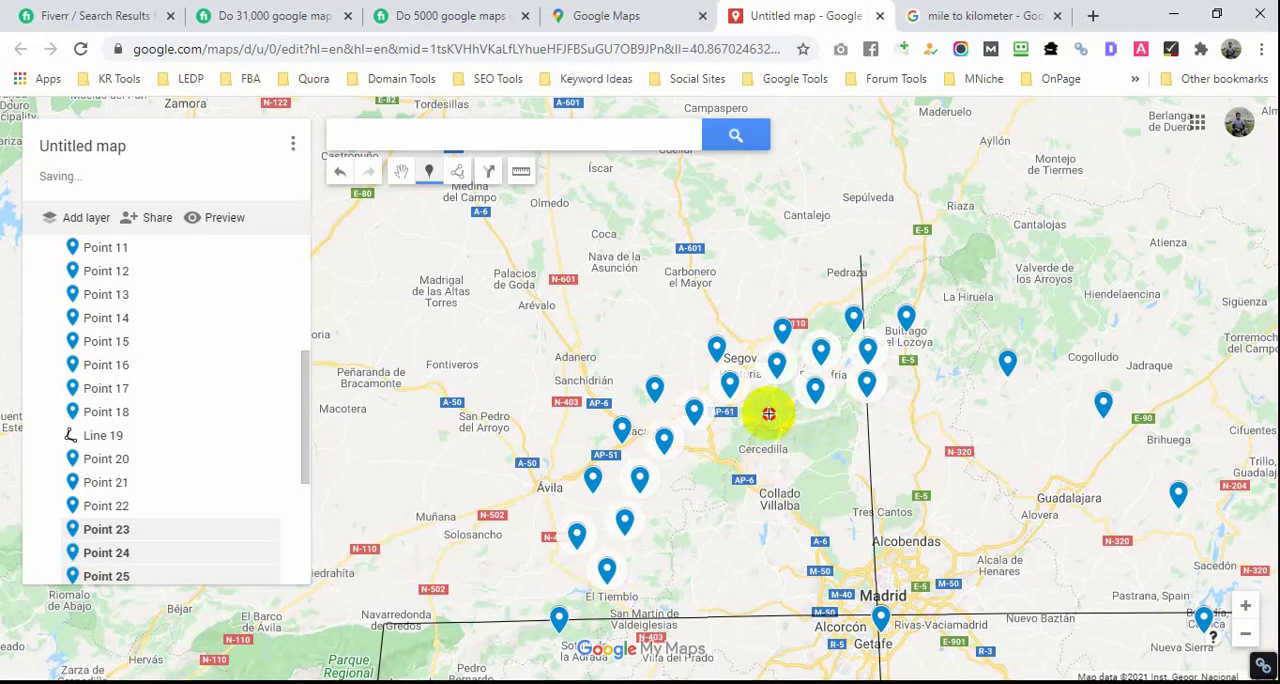
{"action": "left_click", "coordinate": [733, 441]}
{"action": "left_click", "coordinate": [707, 466]}
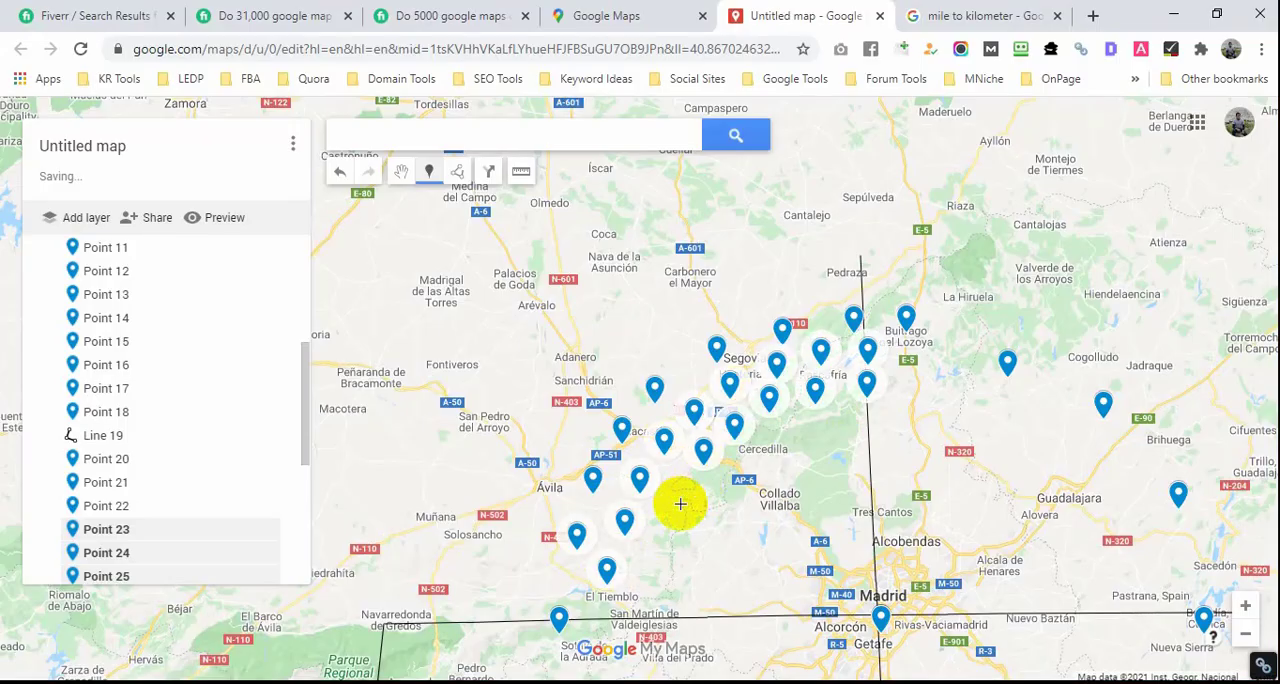
{"action": "left_click", "coordinate": [680, 503]}
{"action": "left_click", "coordinate": [663, 540]}
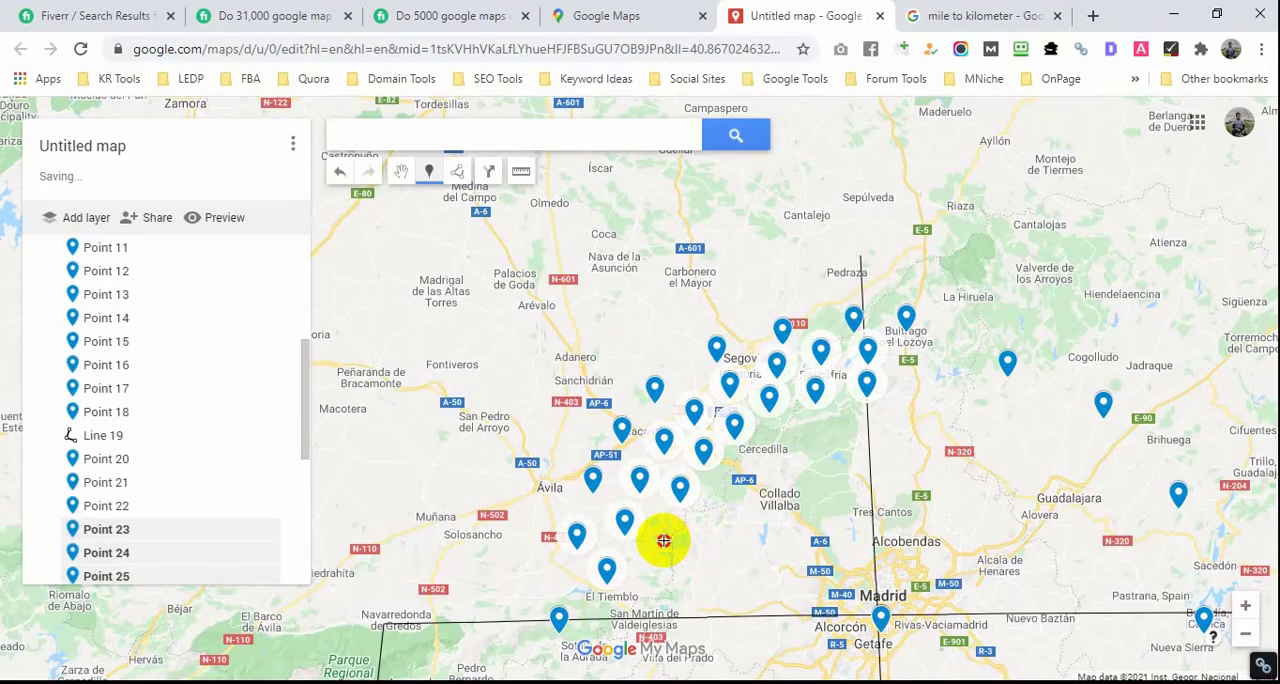
{"action": "left_click", "coordinate": [651, 581]}
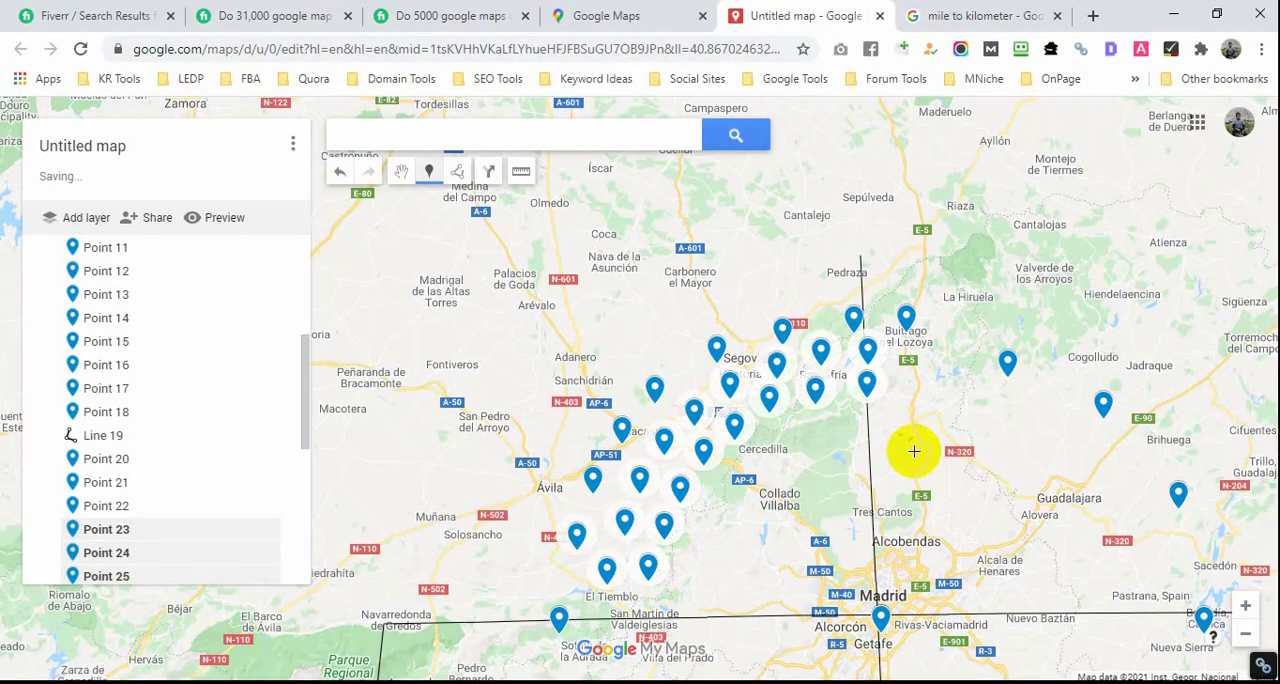
Step: Add a third inner arc of markers closer to Madrid, curving from the north line past Cercedilla toward the horizontal line
{"action": "left_click", "coordinate": [869, 429]}
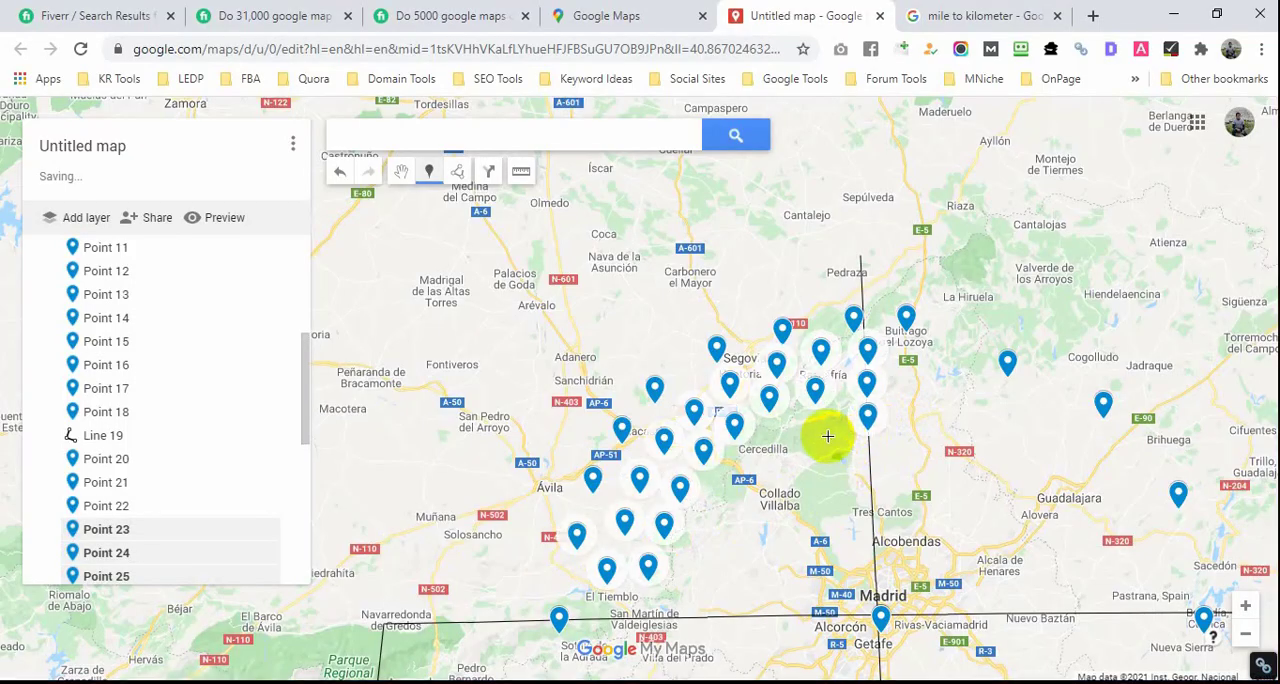
{"action": "left_click", "coordinate": [824, 441]}
{"action": "left_click", "coordinate": [777, 450]}
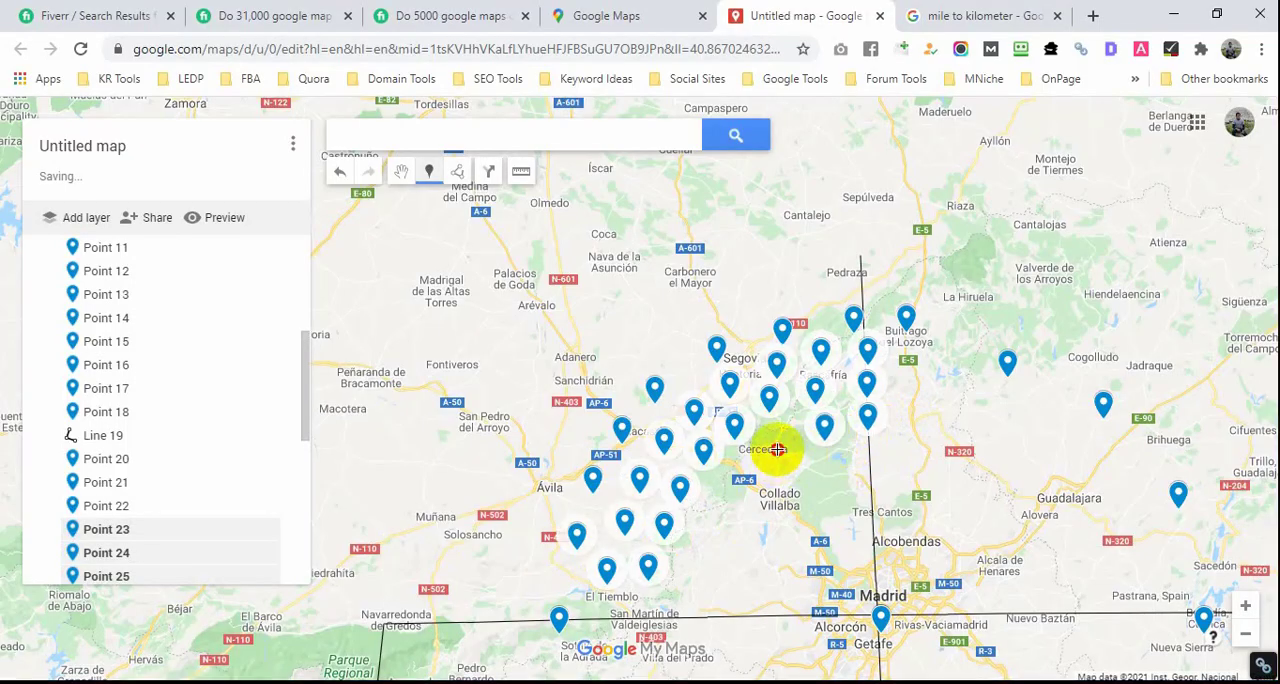
{"action": "left_click", "coordinate": [748, 476]}
{"action": "left_click", "coordinate": [720, 509]}
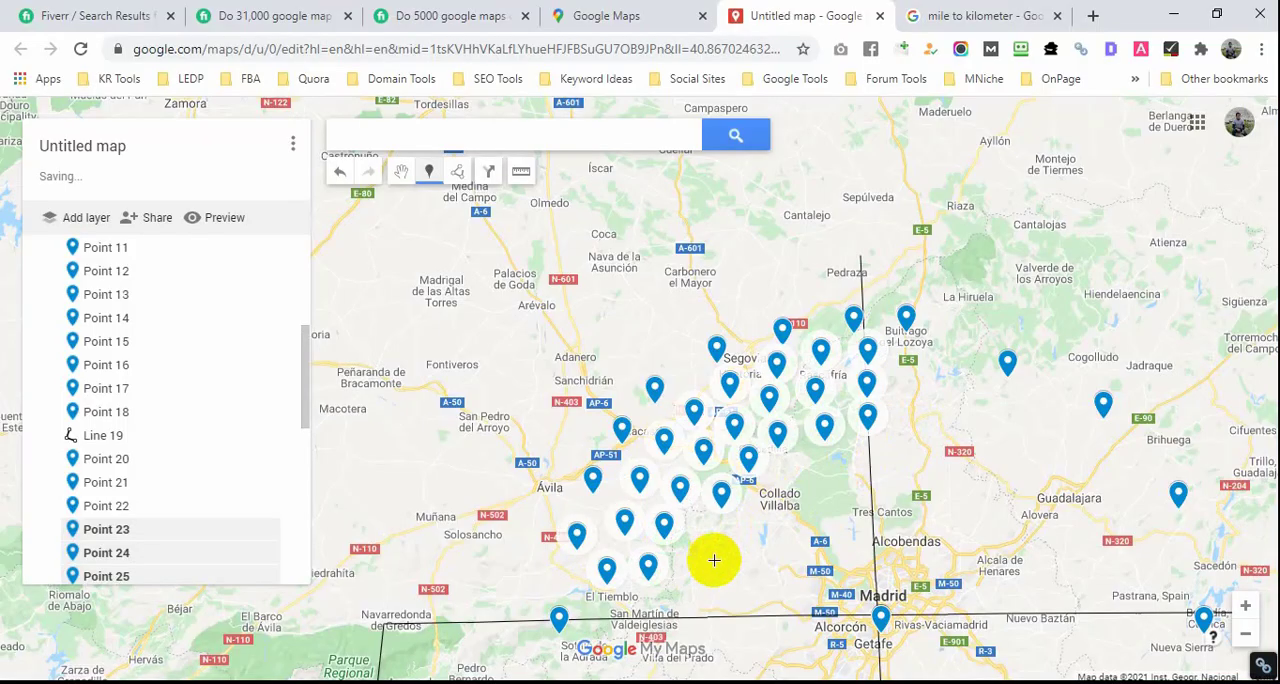
{"action": "left_click", "coordinate": [689, 590]}
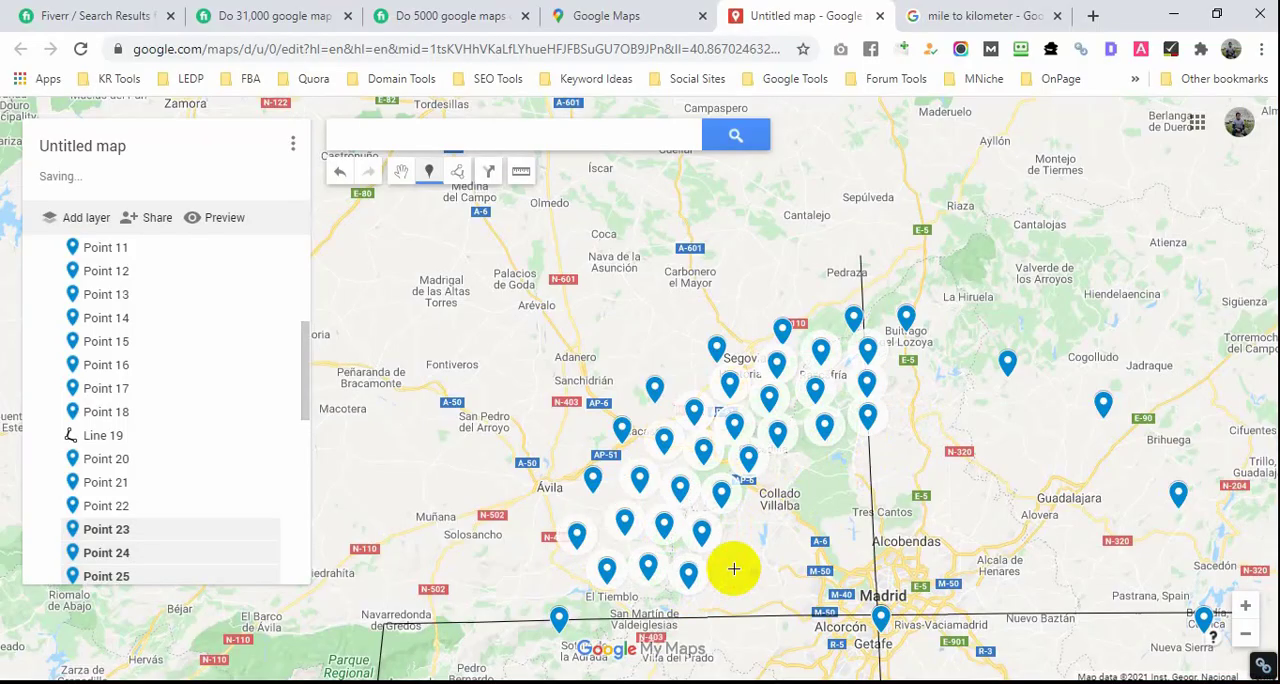
Step: Add a fourth inner arc of markers, from the vertical line north of Tres Cantos around Collado Villalba toward the horizontal line
{"action": "left_click", "coordinate": [868, 468]}
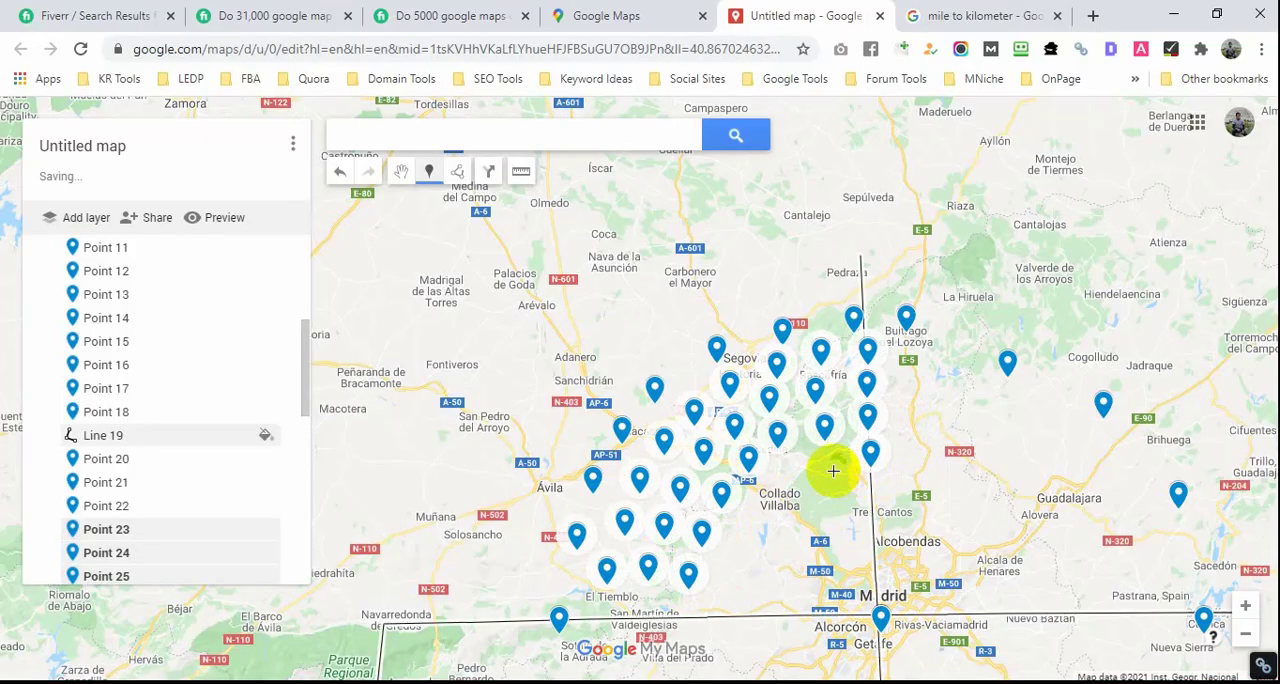
{"action": "left_click", "coordinate": [828, 471]}
{"action": "left_click", "coordinate": [792, 487]}
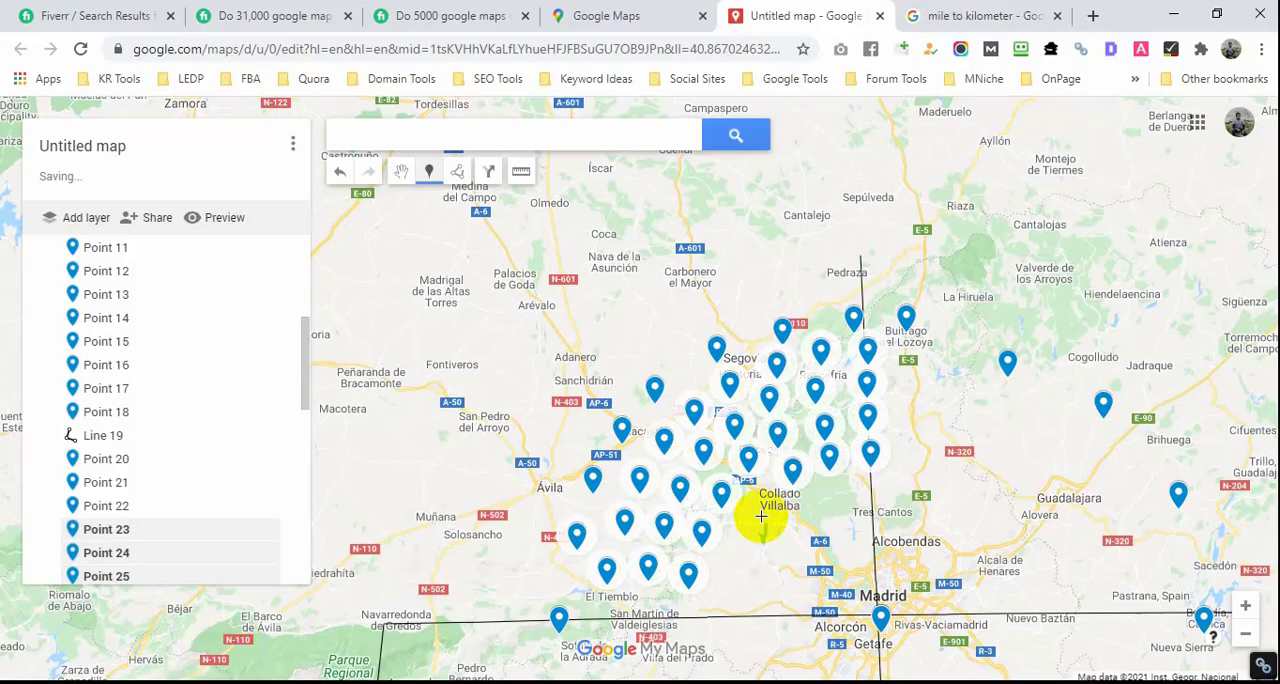
{"action": "left_click", "coordinate": [760, 512]}
{"action": "left_click", "coordinate": [745, 550]}
{"action": "left_click", "coordinate": [736, 588]}
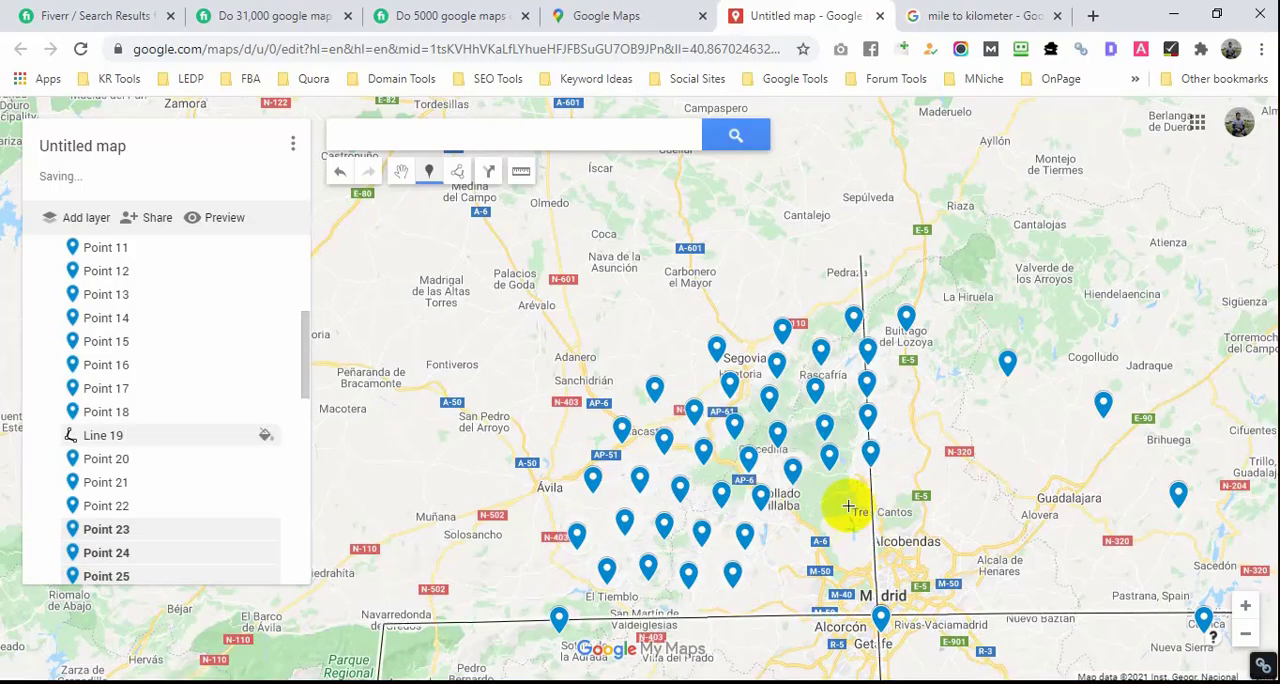
Step: Add two more inner arcs of markers between Collado Villalba and Madrid, starting on the vertical line near Tres Cantos
{"action": "left_click", "coordinate": [774, 561]}
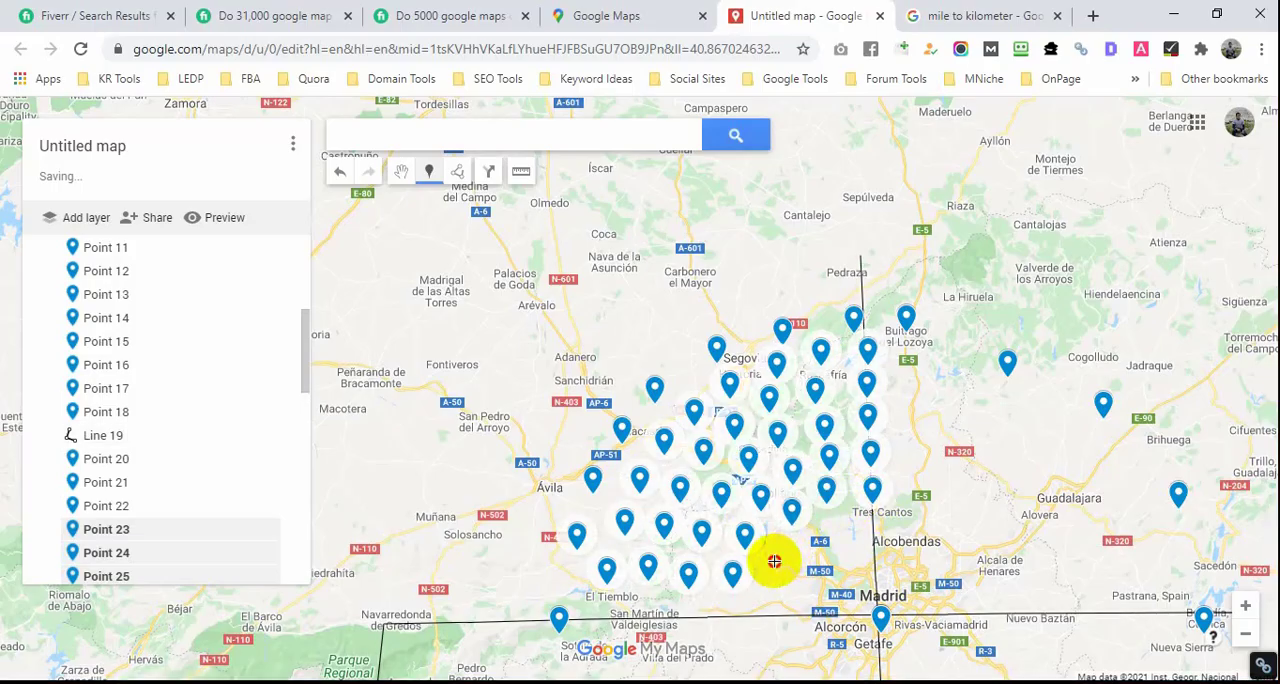
{"action": "left_click", "coordinate": [767, 607]}
{"action": "left_click", "coordinate": [873, 535]}
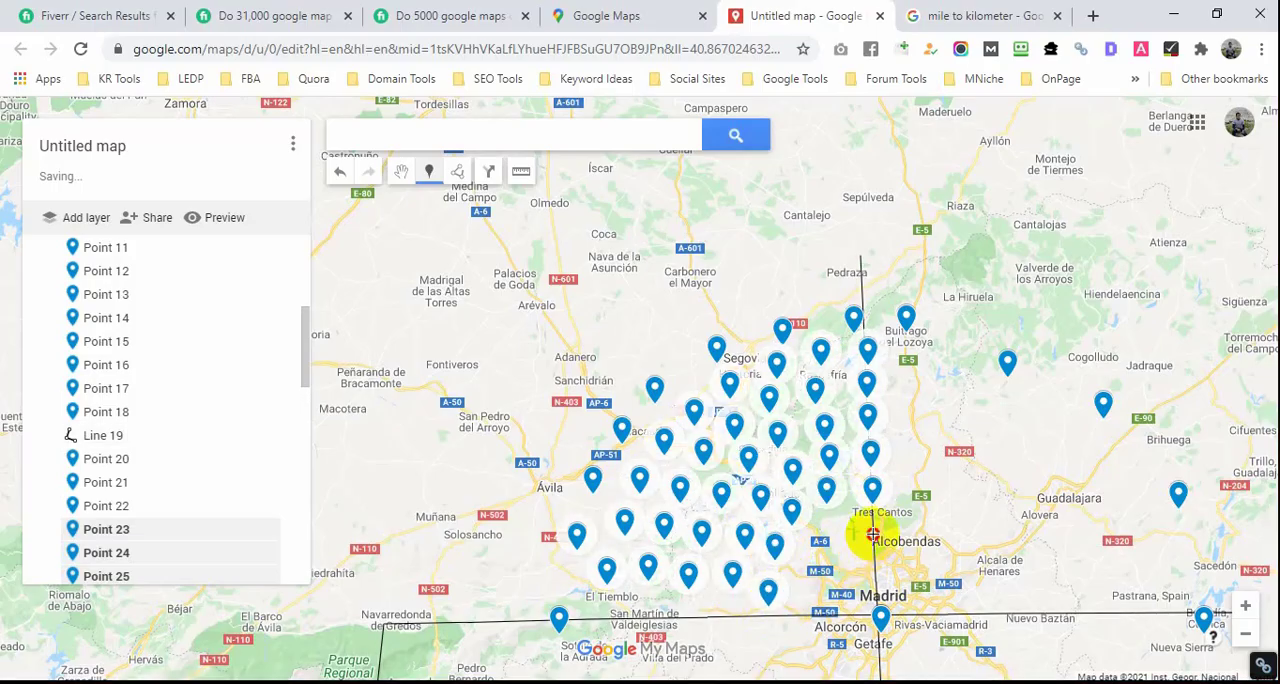
{"action": "left_click", "coordinate": [802, 597]}
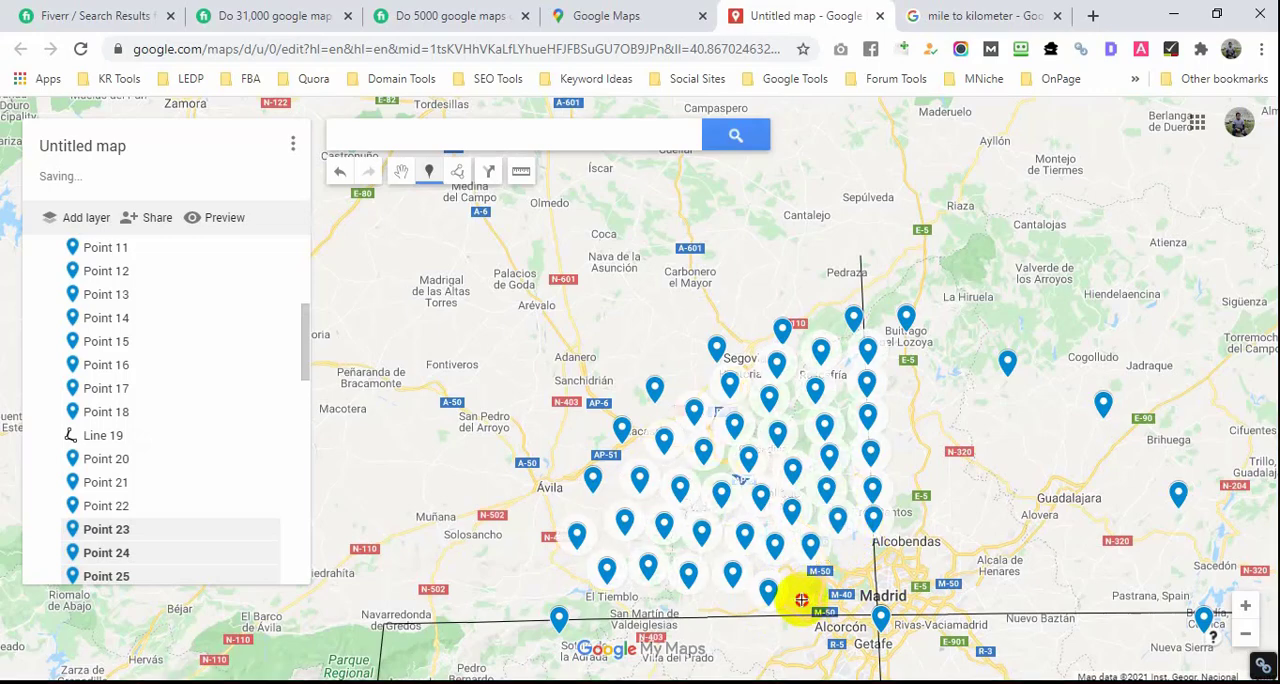
Step: Fill the gap beside the vertical line with three more markers just north and west of central Madrid
{"action": "left_click", "coordinate": [849, 567]}
{"action": "left_click", "coordinate": [880, 596]}
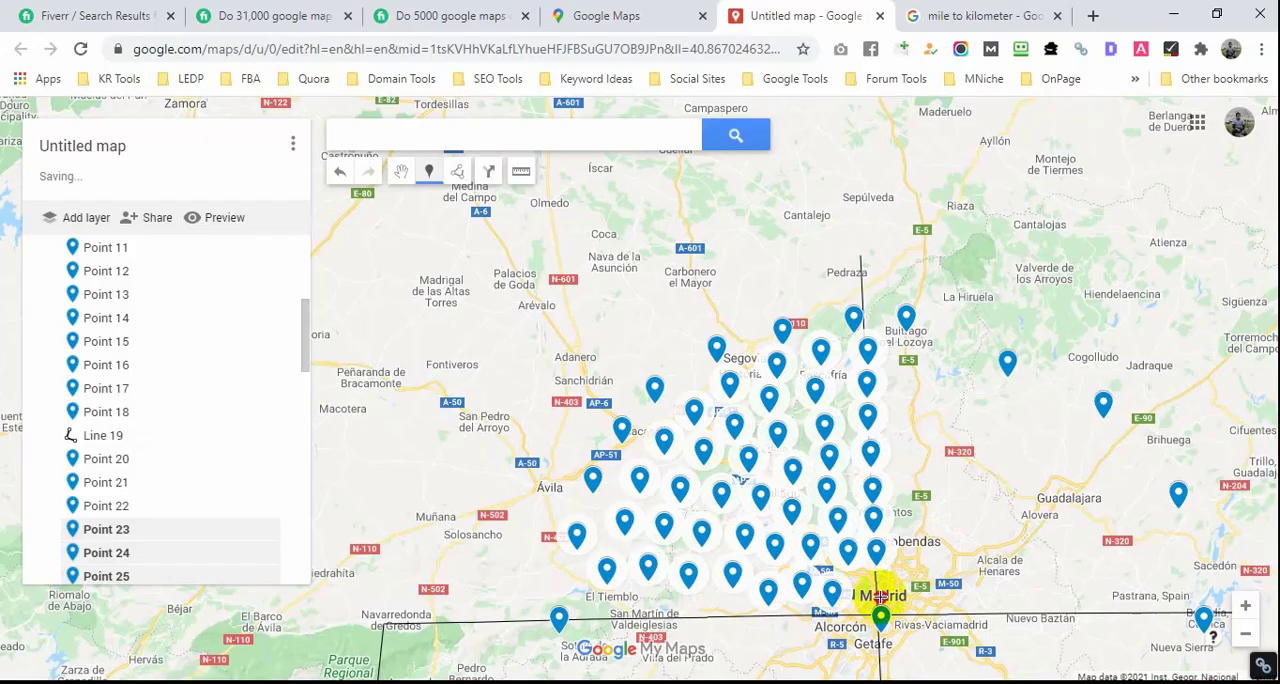
{"action": "left_click", "coordinate": [856, 618]}
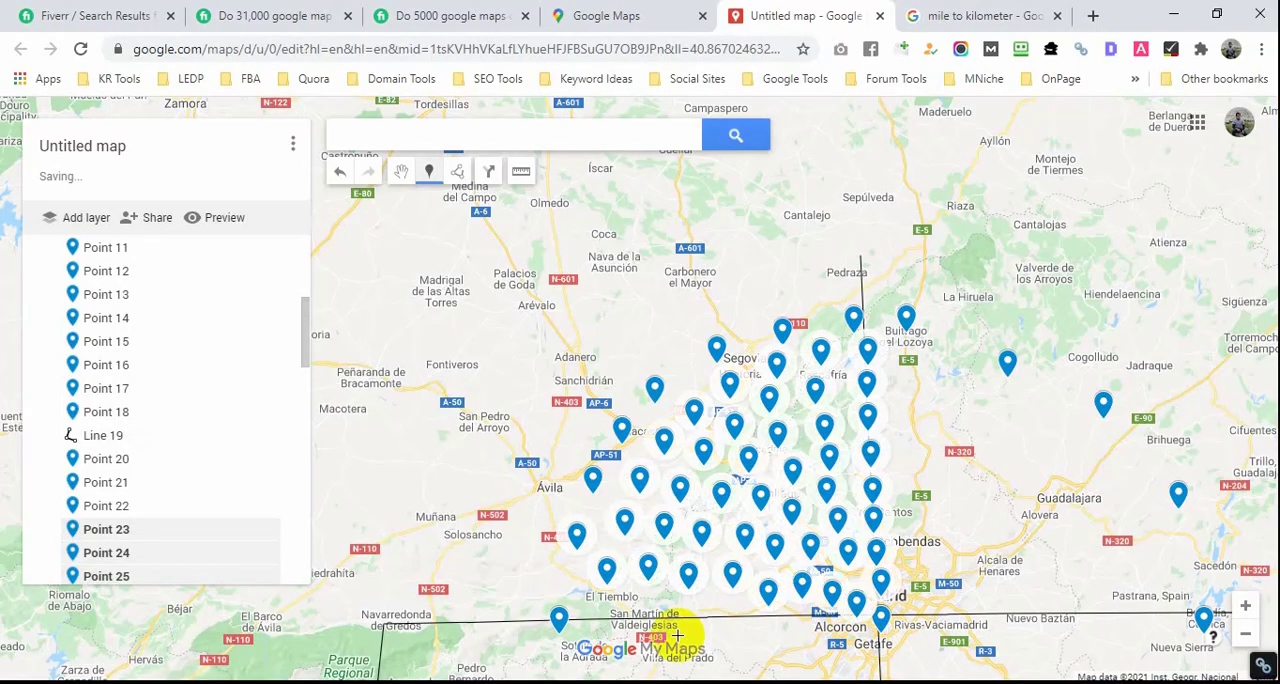
Step: Add a row of evenly spaced markers along the horizontal line, from just south of El Tiemblo east to Alcorcón
{"action": "left_click", "coordinate": [598, 617]}
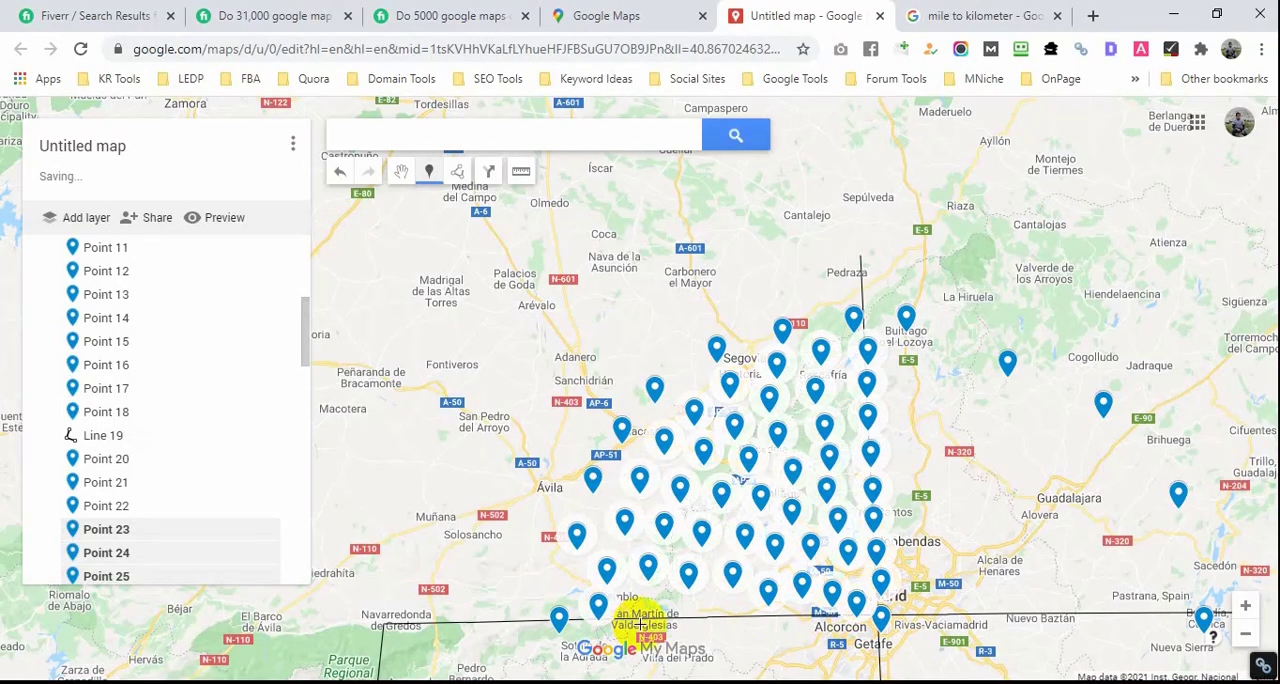
{"action": "left_click", "coordinate": [641, 619]}
{"action": "left_click", "coordinate": [726, 620]}
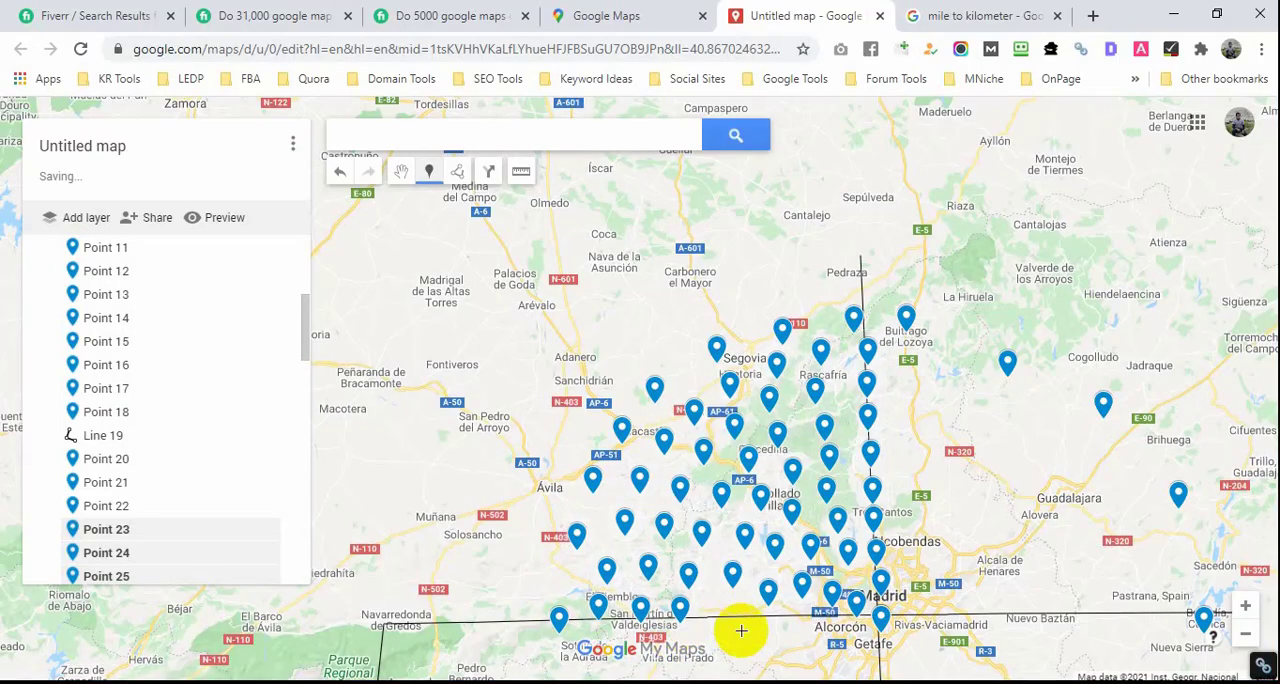
{"action": "left_click", "coordinate": [810, 632]}
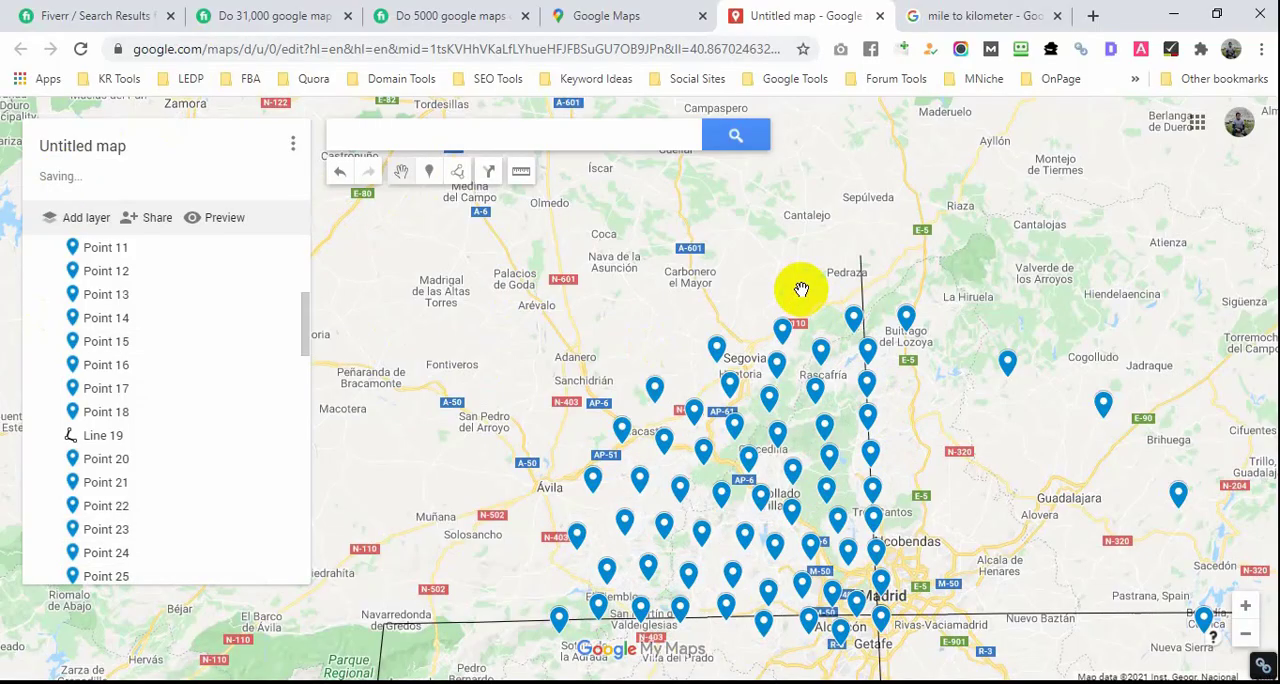
Step: Copy the business name from the Notepad file and set the map title to "Acadi Catering | Club Gastronómico | Empresas, Particular y Eventos"
{"action": "scroll", "coordinate": [840, 432], "scroll_direction": "down", "scroll_amount": 2}
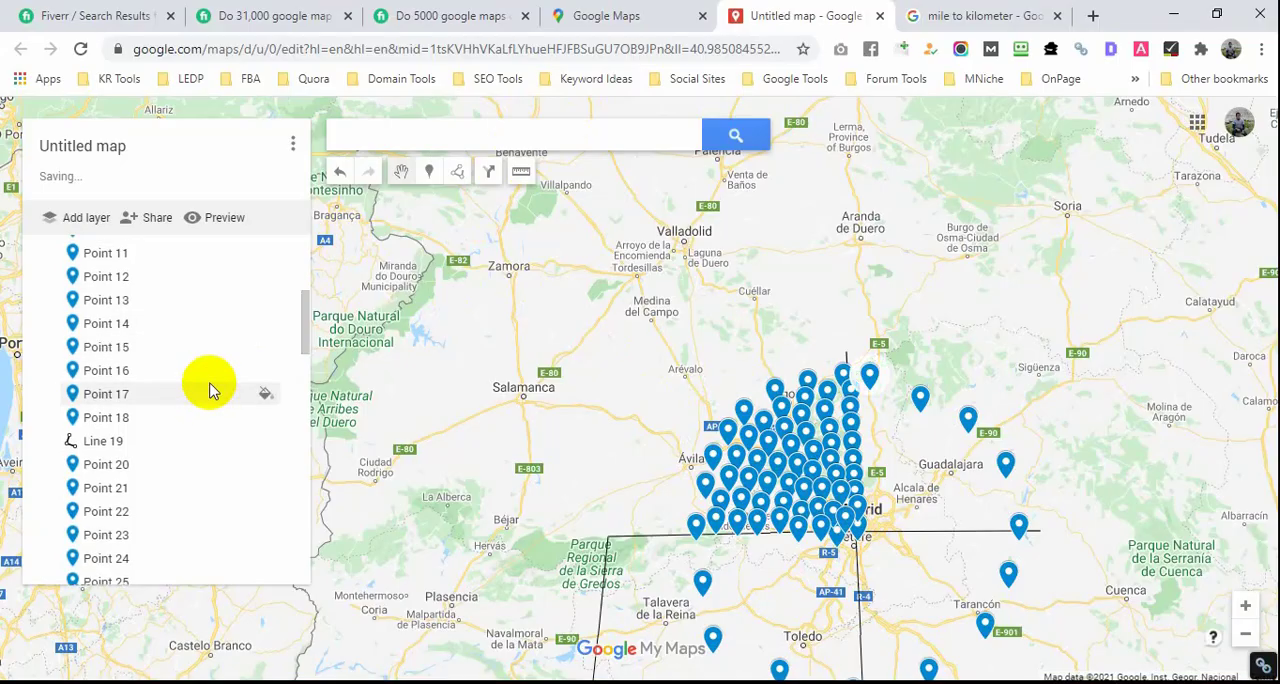
{"action": "scroll", "coordinate": [220, 365], "scroll_direction": "up", "scroll_amount": 3}
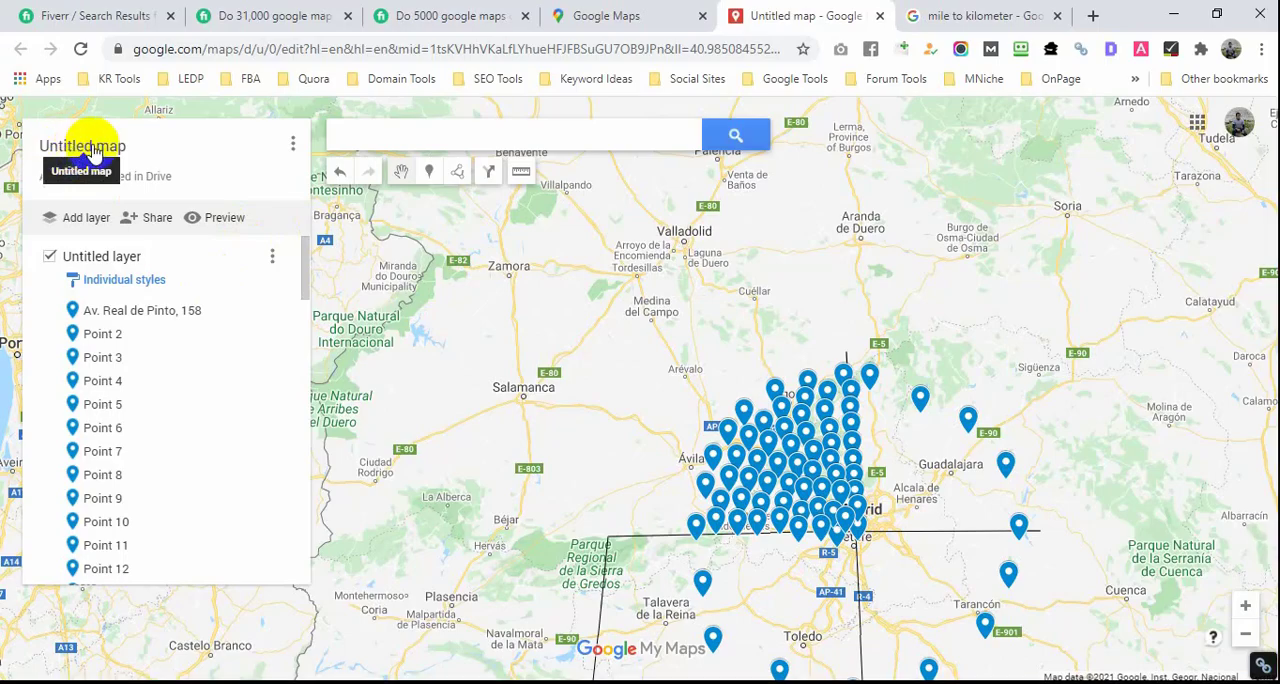
{"action": "left_click", "coordinate": [90, 145]}
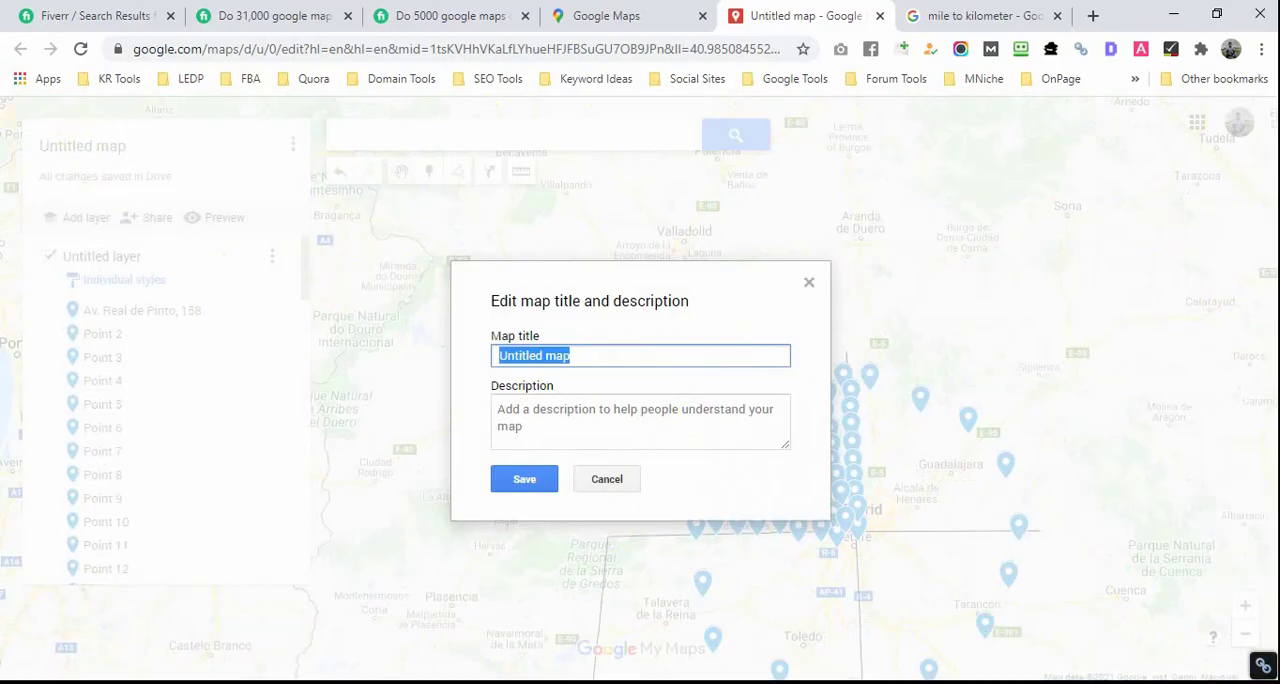
{"action": "key", "text": "alt+Tab"}
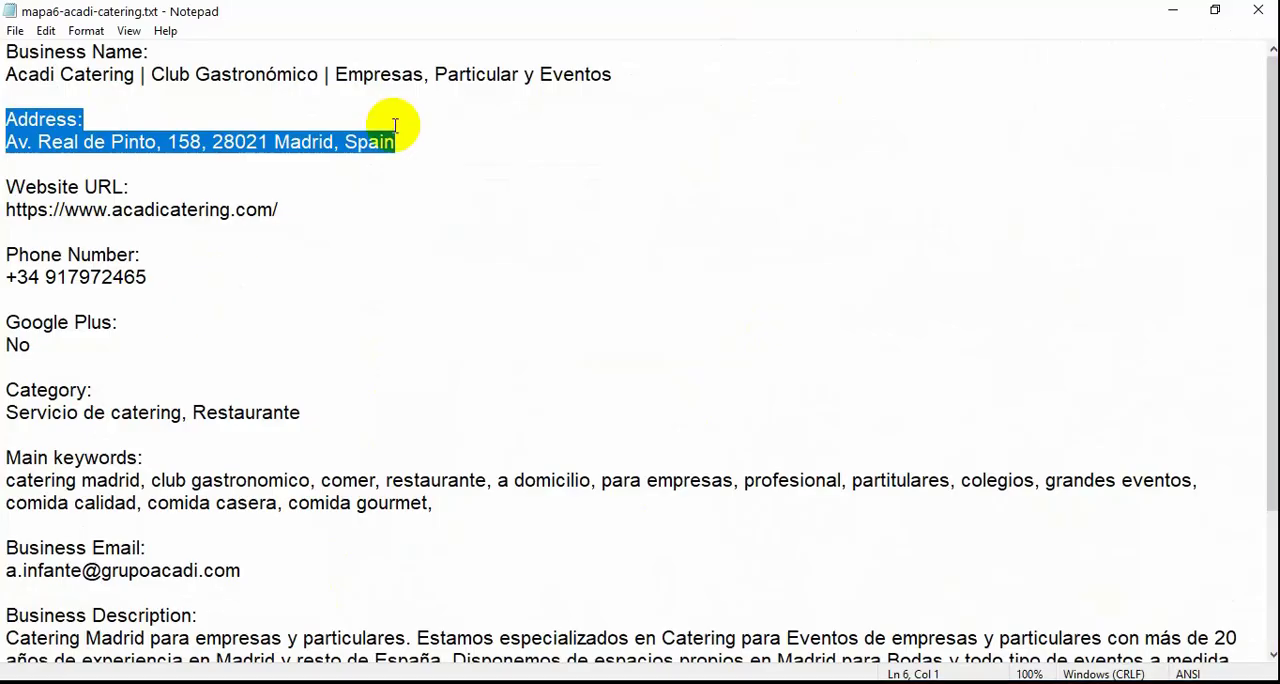
{"action": "left_click_drag", "start_coordinate": [617, 78], "coordinate": [10, 76]}
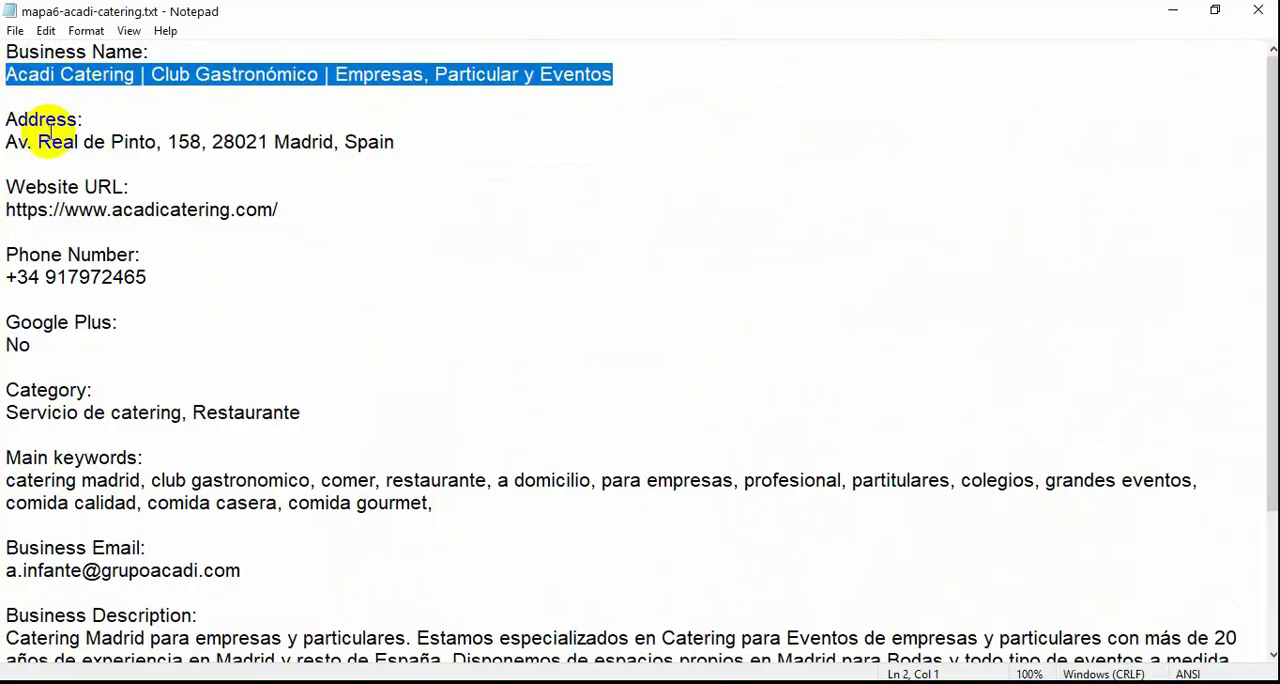
{"action": "key", "text": "alt+Tab"}
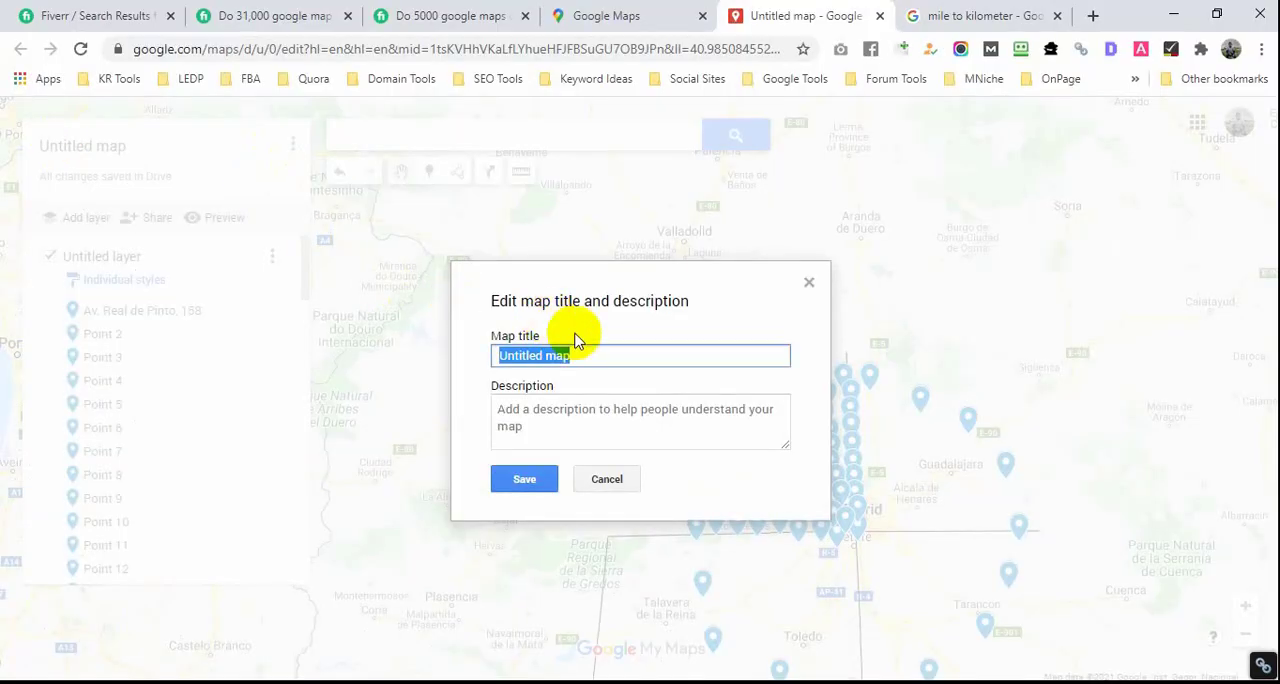
{"action": "type", "text": "Acadi Catering | Club Gastronómico | Empresas, Particulares y Eventos"}
Step: Copy the business details from the address through the hours in Notepad into the map description, and save the title and description
{"action": "left_click", "coordinate": [556, 407]}
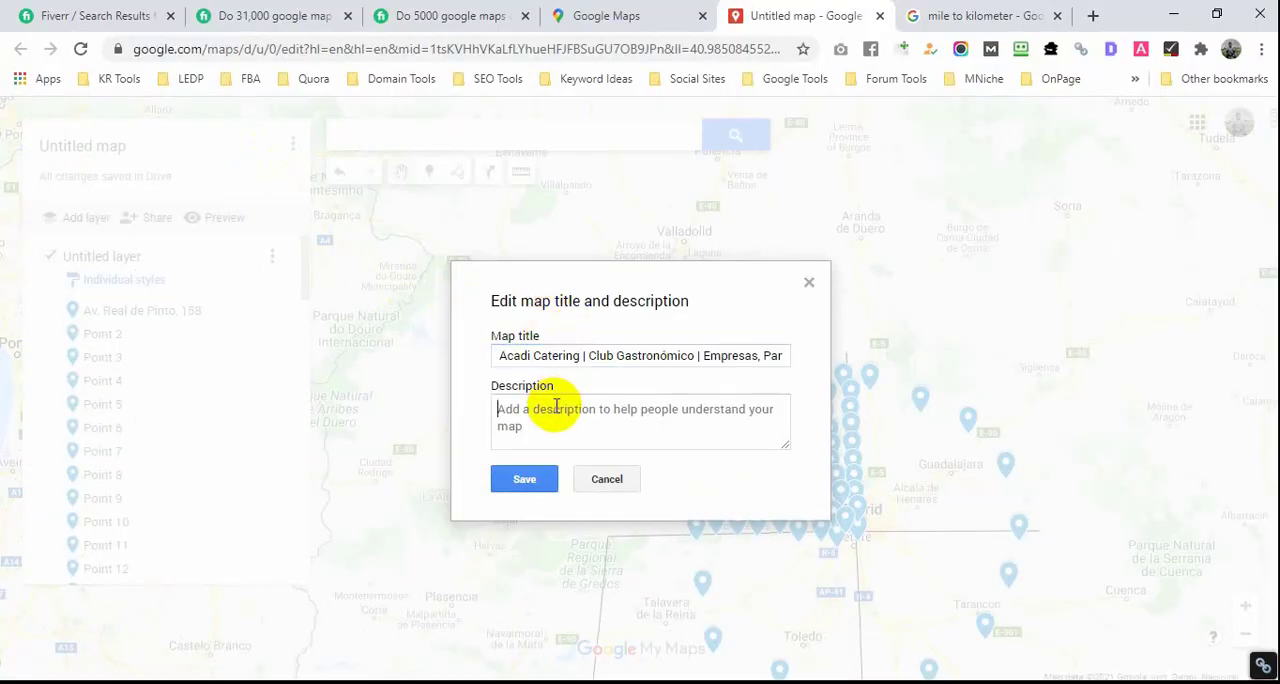
{"action": "key", "text": "alt+Tab"}
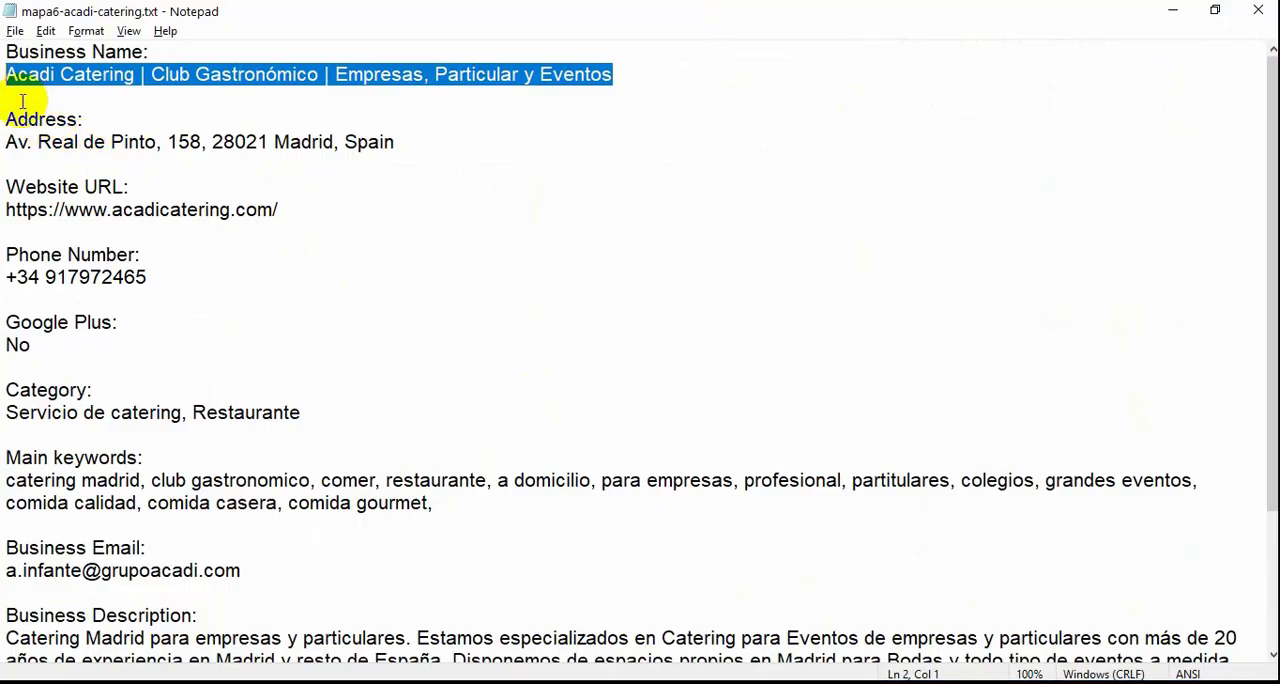
{"action": "left_click_drag", "start_coordinate": [5, 119], "coordinate": [100, 670]}
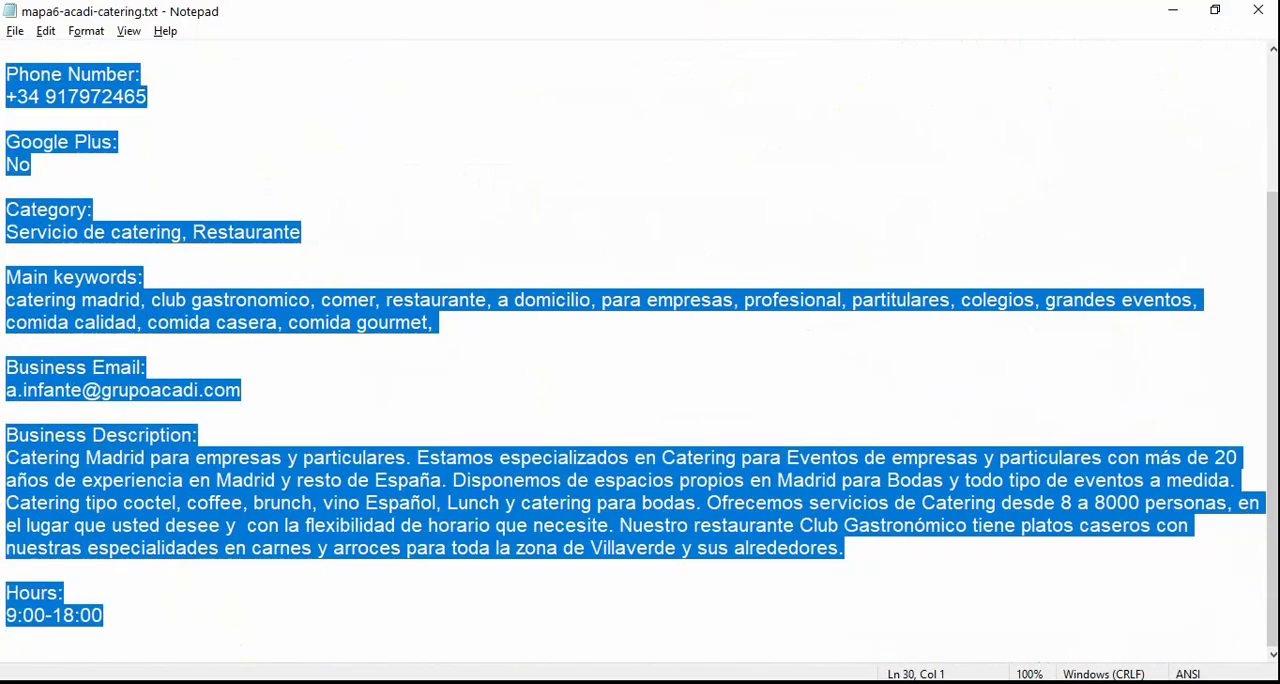
{"action": "key", "text": "alt+Tab"}
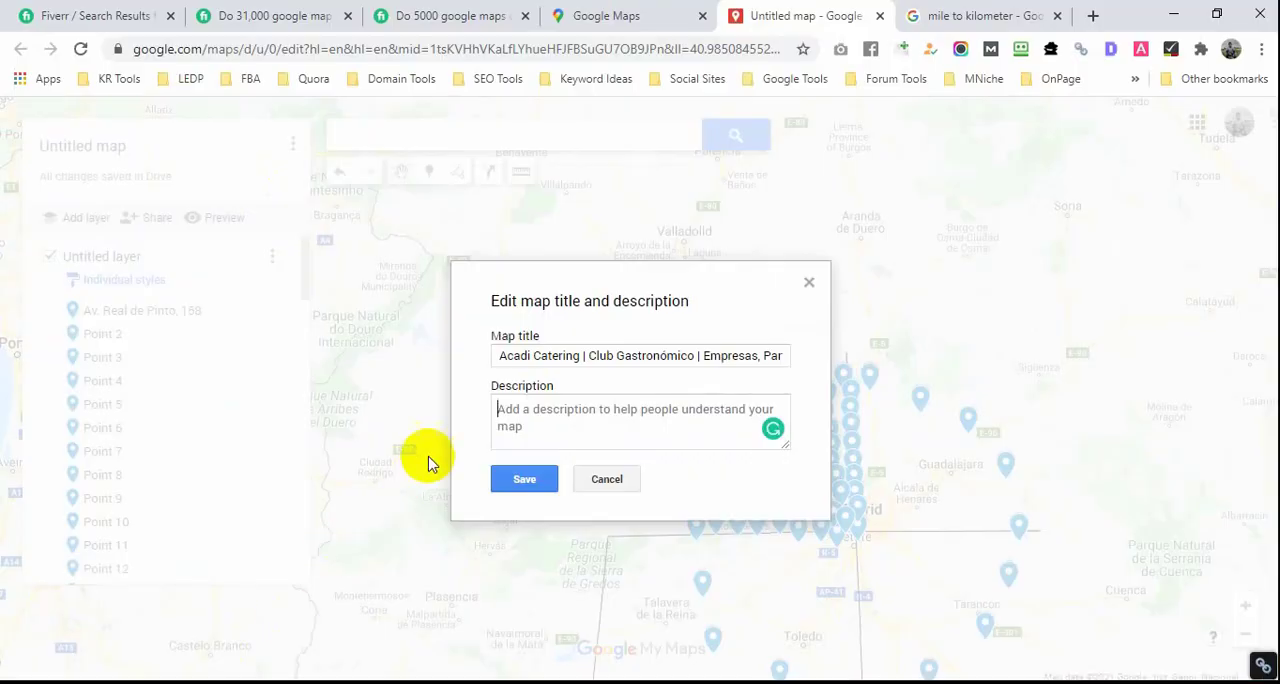
{"action": "key", "text": "ctrl+v"}
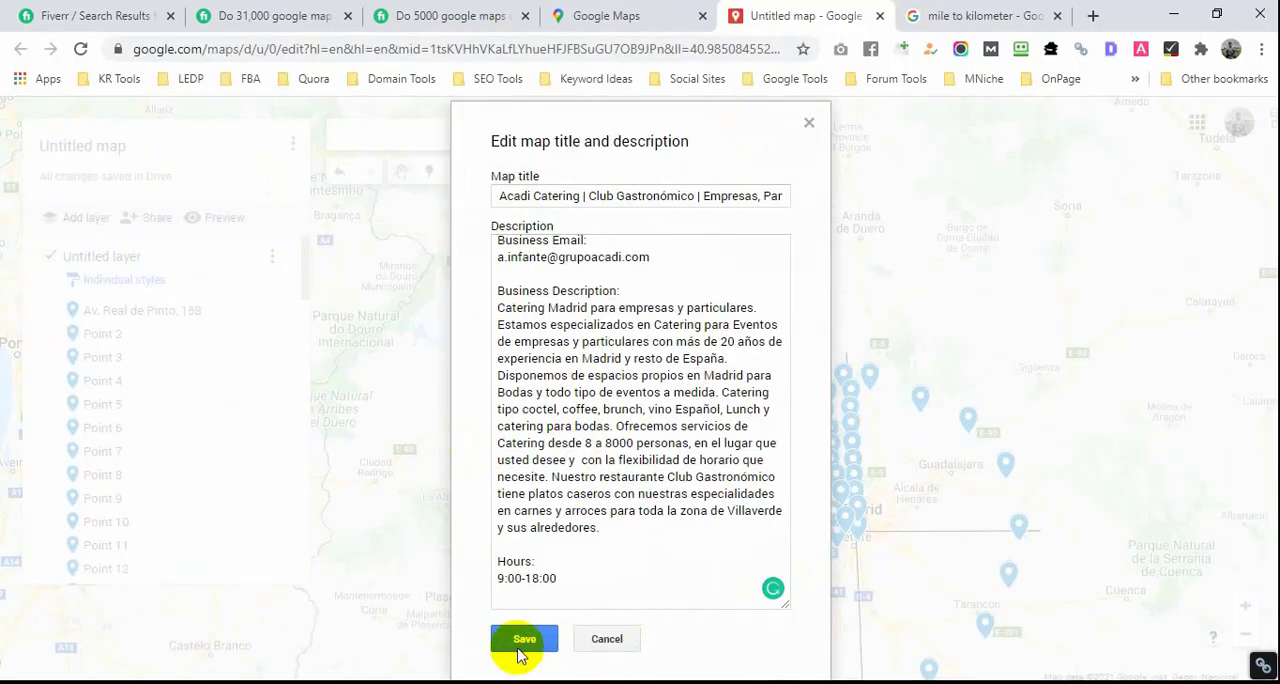
{"action": "left_click", "coordinate": [522, 639]}
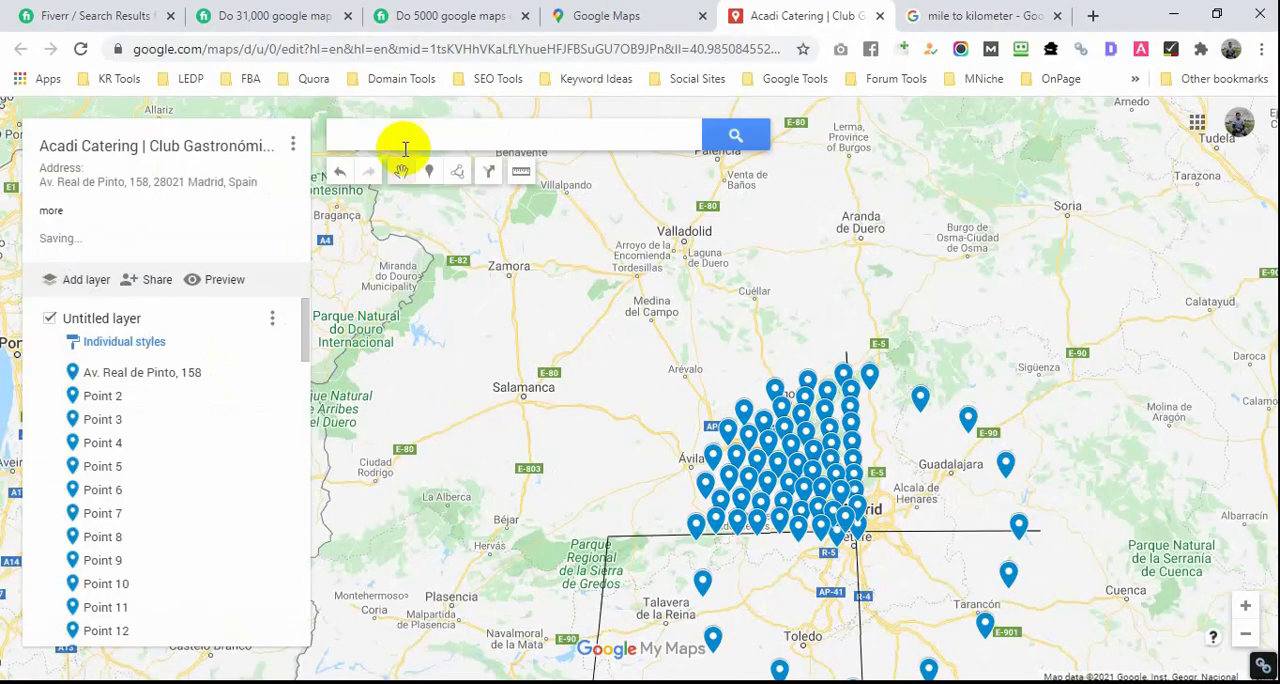
Step: Rename the untitled layer with the business name copied from Notepad, "Acadi Catering | Club Gastronómico | Empresas, Particular y Eventos"
{"action": "left_click", "coordinate": [108, 320]}
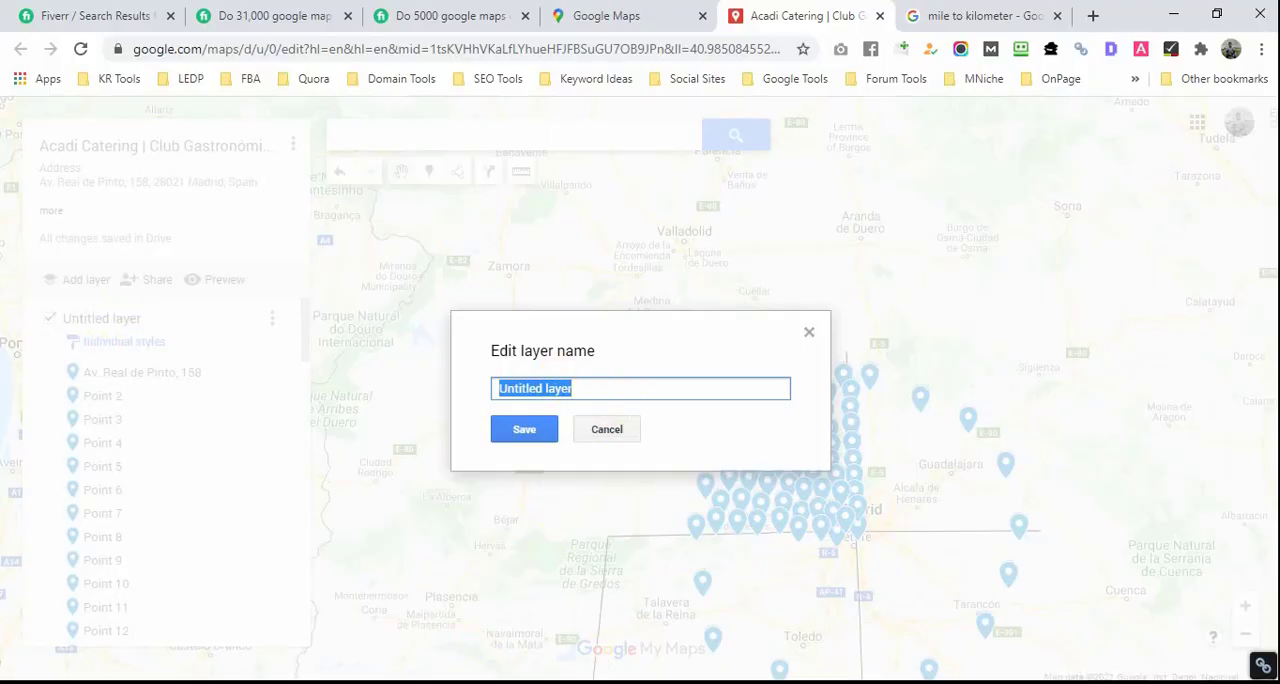
{"action": "key", "text": "alt+Tab"}
{"action": "scroll", "coordinate": [258, 200], "scroll_direction": "up", "scroll_amount": 3}
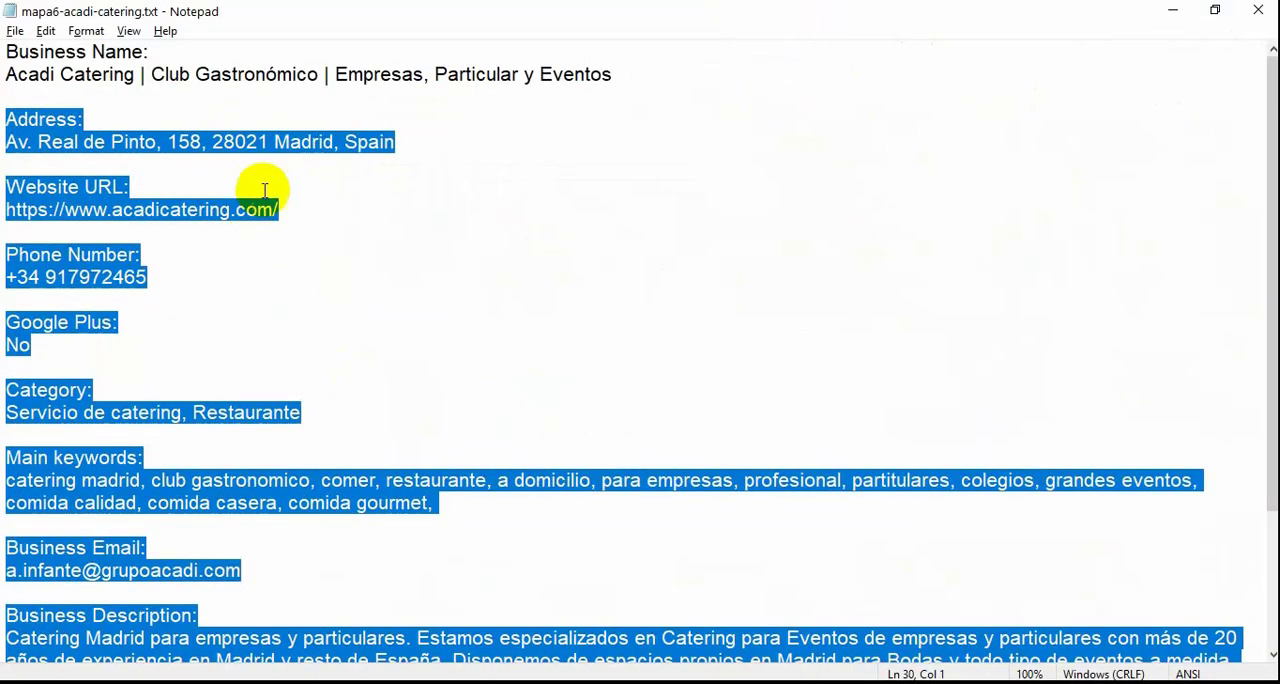
{"action": "left_click", "coordinate": [612, 72]}
{"action": "left_click", "coordinate": [217, 96]}
{"action": "left_click_drag", "start_coordinate": [217, 96], "coordinate": [30, 78]}
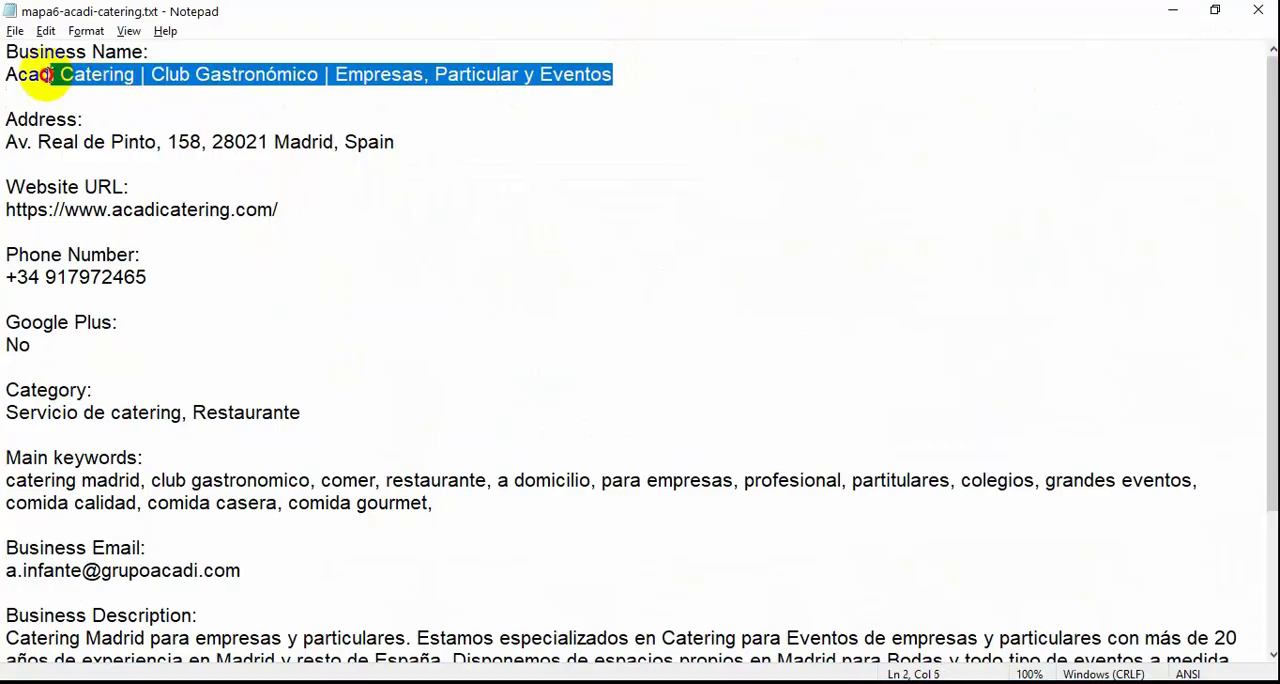
{"action": "left_click", "coordinate": [551, 134]}
{"action": "left_click_drag", "start_coordinate": [615, 75], "coordinate": [6, 78]}
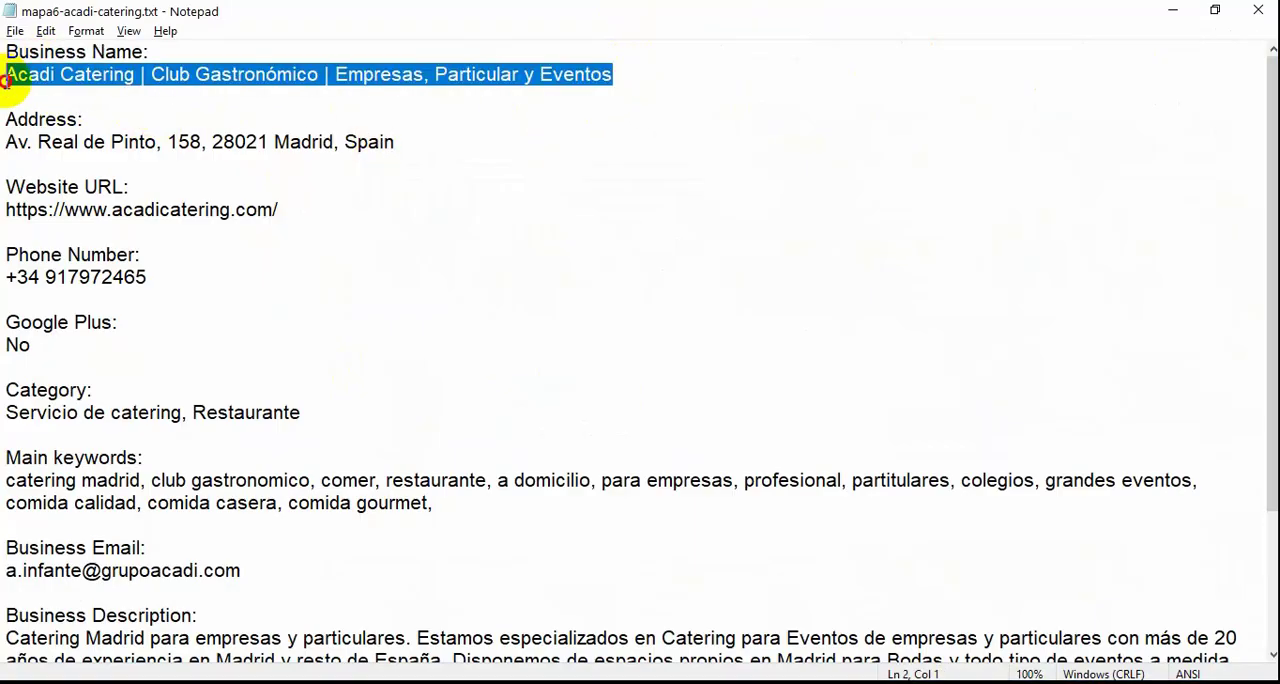
{"action": "key", "text": "alt+Tab"}
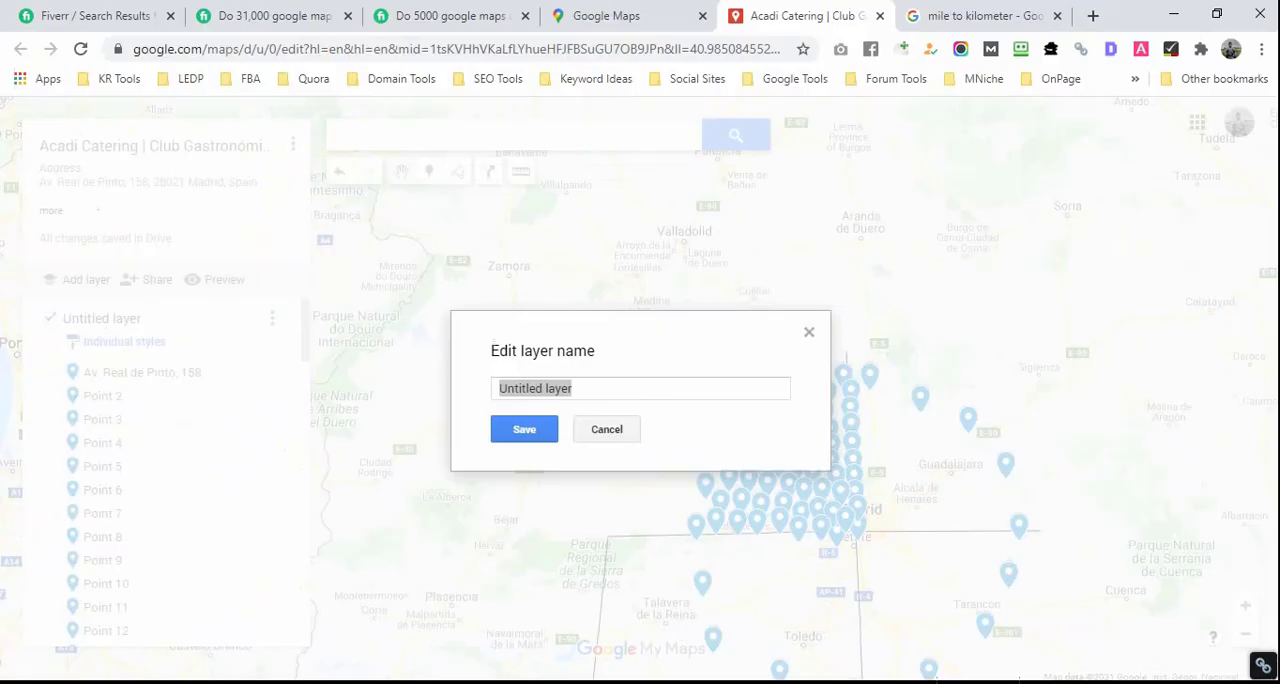
{"action": "left_click", "coordinate": [526, 429]}
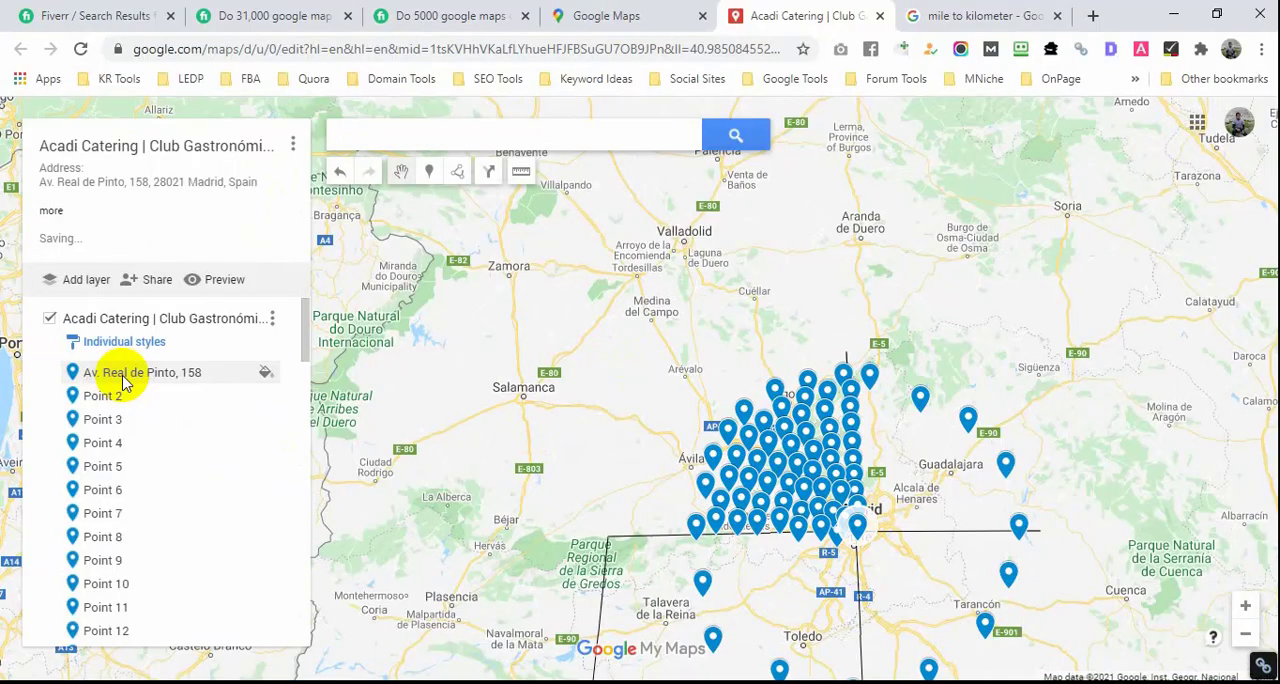
Step: Examine the marker list, the details of the business address marker and Point 7, and the marker cluster at world scale
{"action": "scroll", "coordinate": [128, 540], "scroll_direction": "down", "scroll_amount": 5}
{"action": "scroll", "coordinate": [130, 530], "scroll_direction": "up", "scroll_amount": 5}
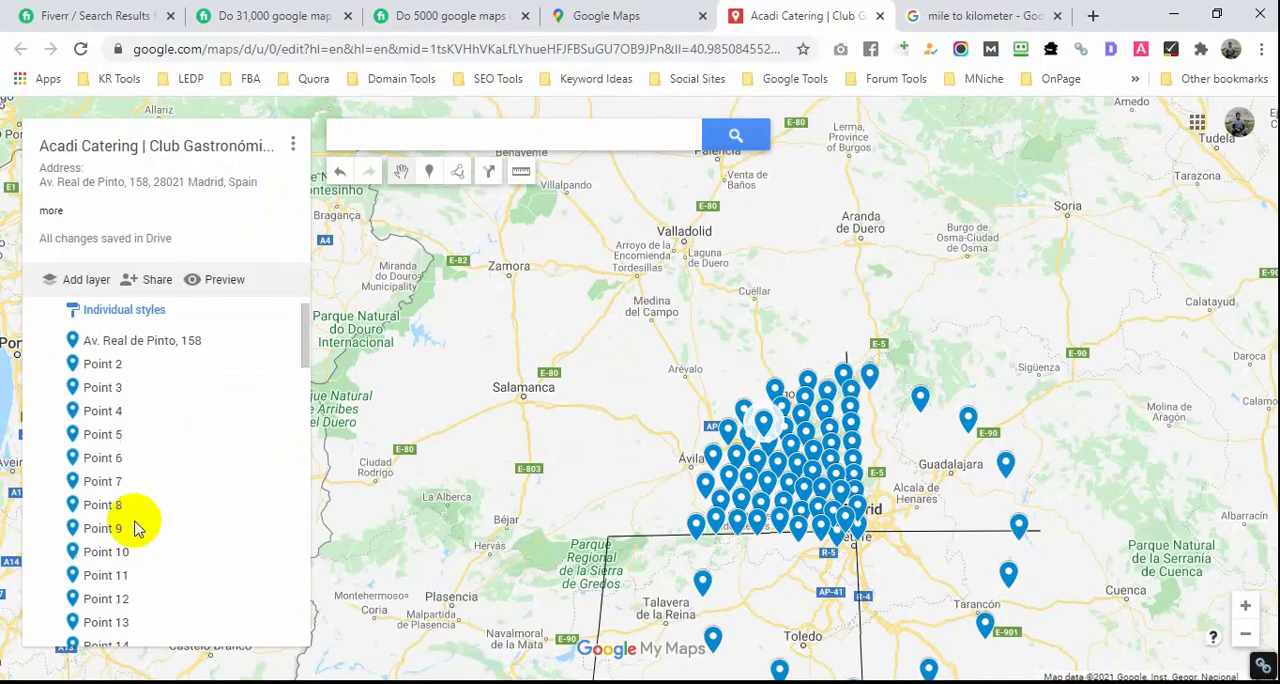
{"action": "left_click", "coordinate": [171, 371]}
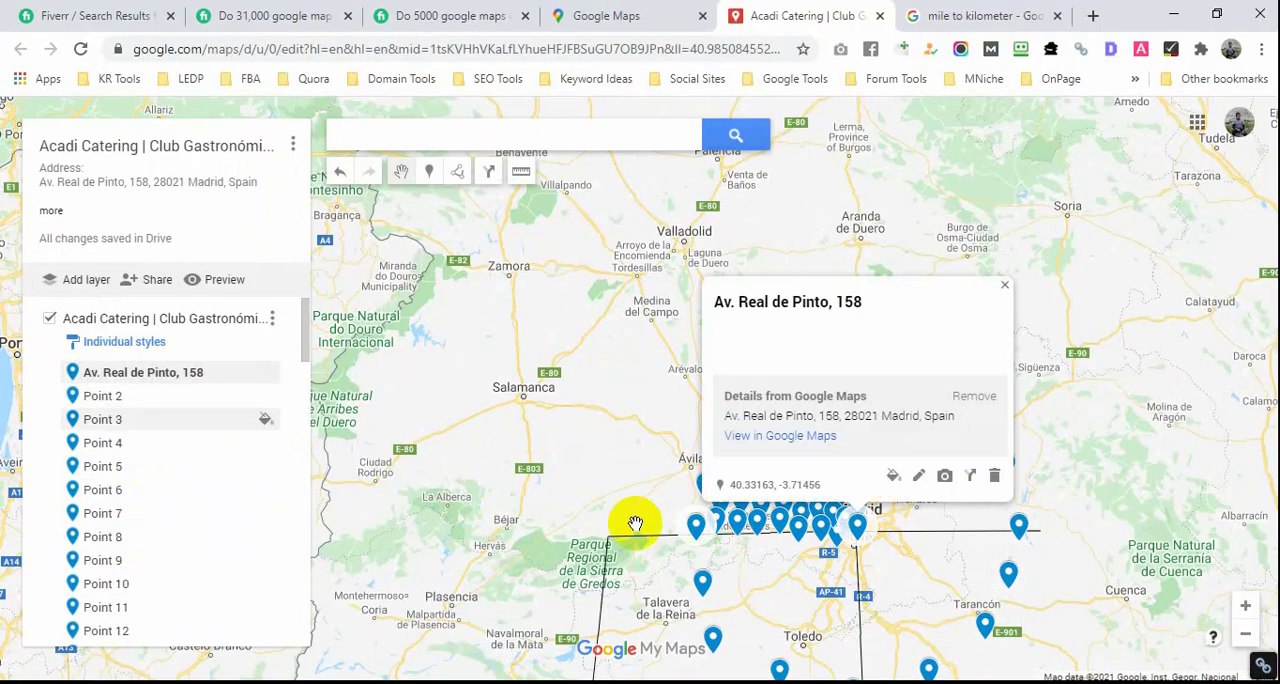
{"action": "scroll", "coordinate": [634, 523], "scroll_direction": "down", "scroll_amount": 2}
{"action": "left_click", "coordinate": [878, 279]}
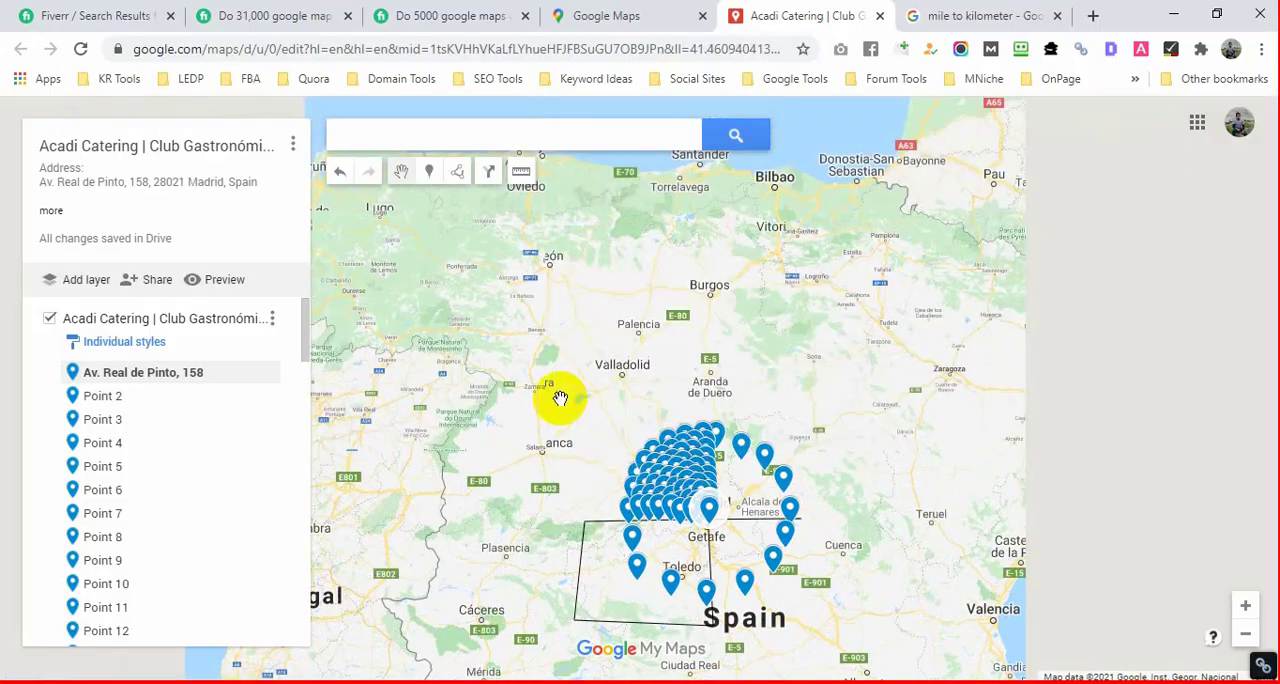
{"action": "left_click", "coordinate": [103, 512]}
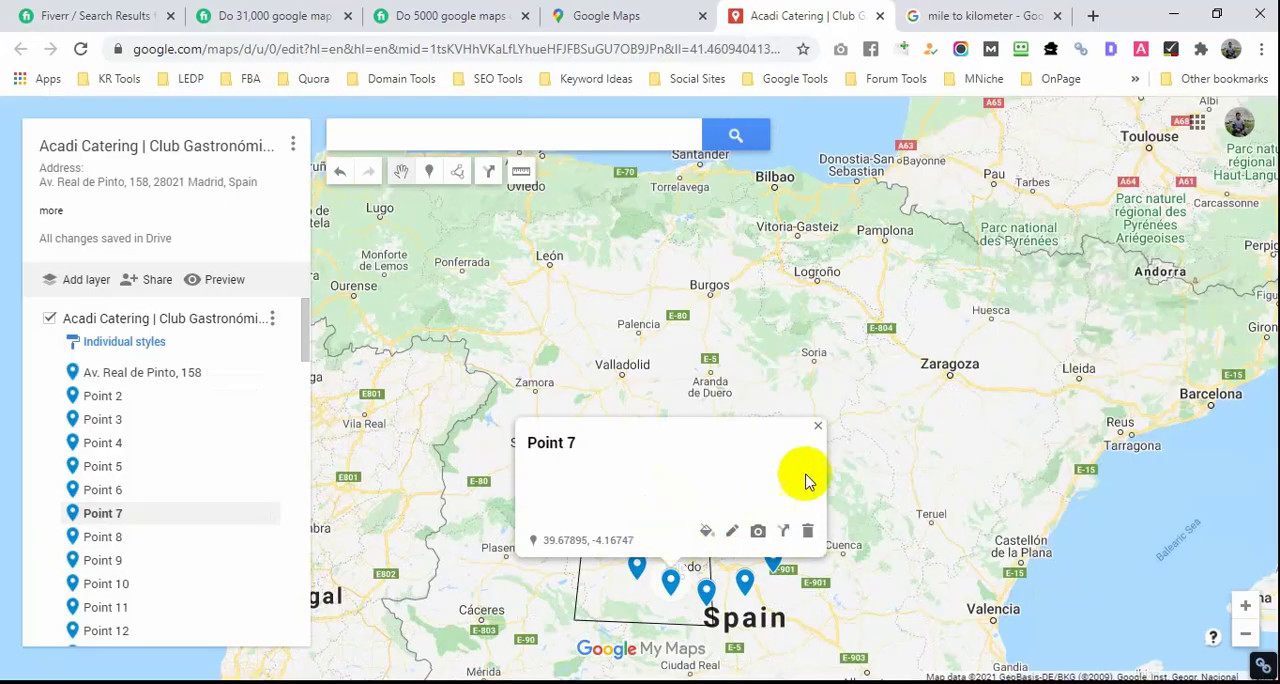
{"action": "left_click", "coordinate": [817, 427]}
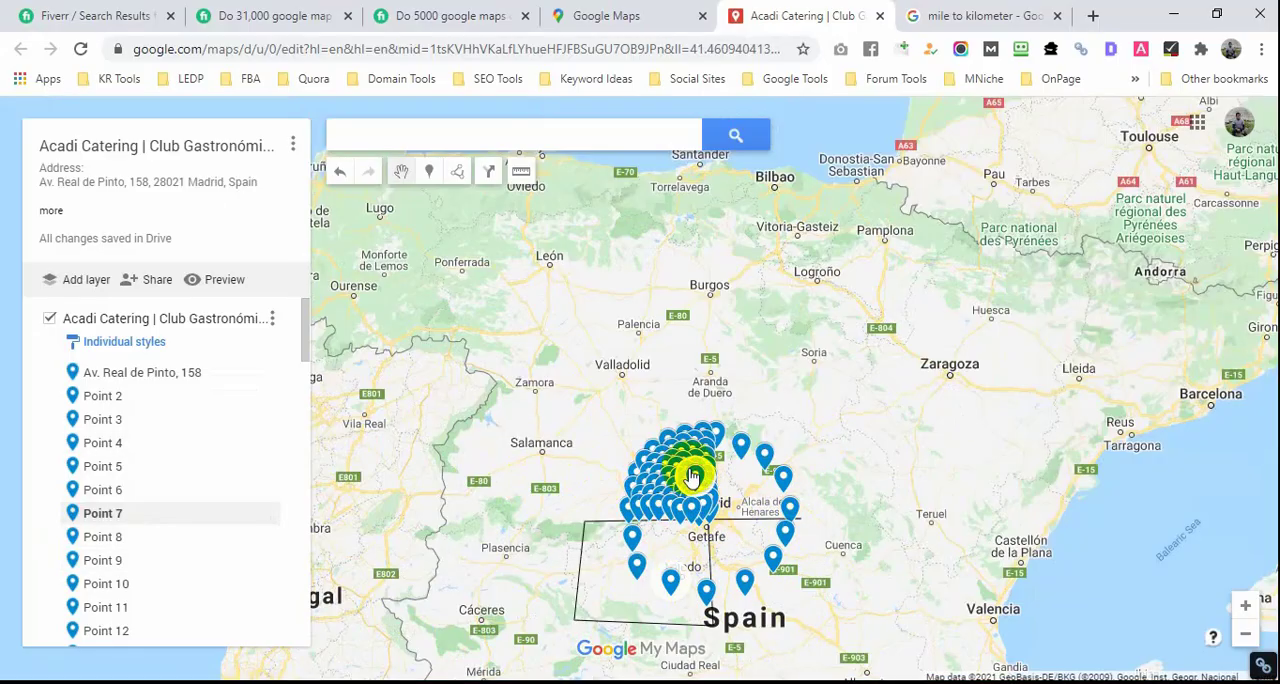
{"action": "scroll", "coordinate": [686, 468], "scroll_direction": "down", "scroll_amount": 2}
{"action": "scroll", "coordinate": [682, 472], "scroll_direction": "down", "scroll_amount": 3}
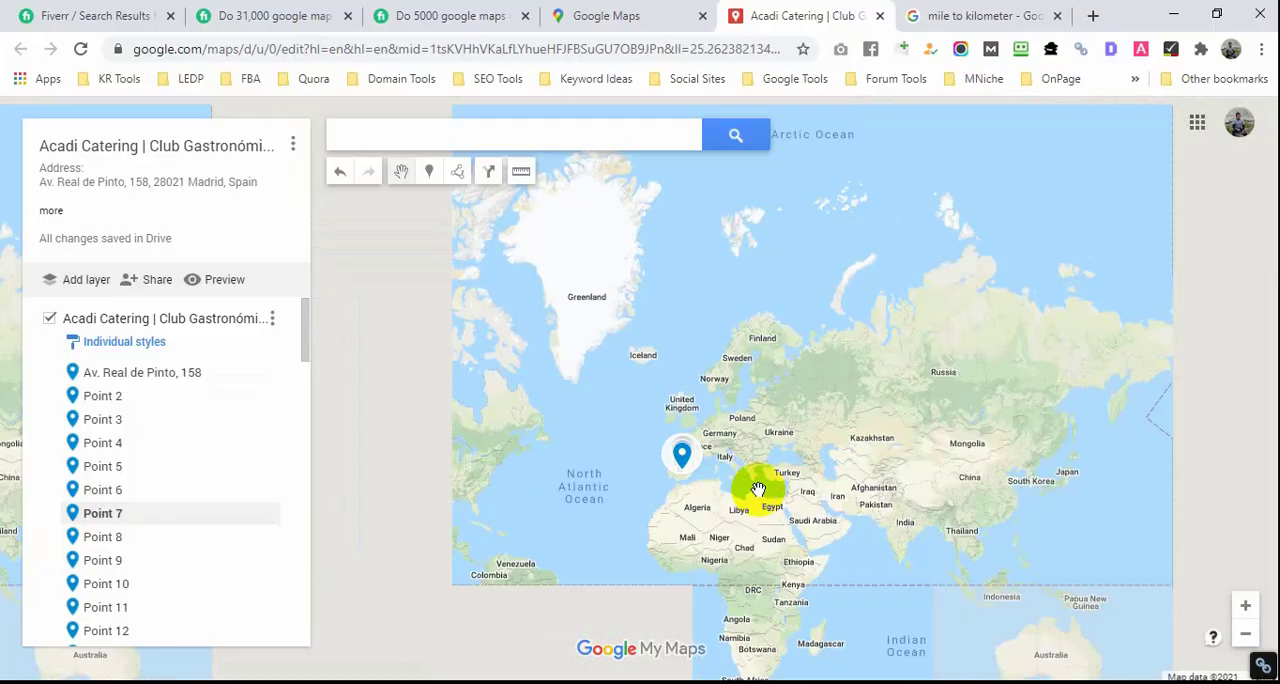
{"action": "left_click_drag", "start_coordinate": [758, 489], "coordinate": [580, 531]}
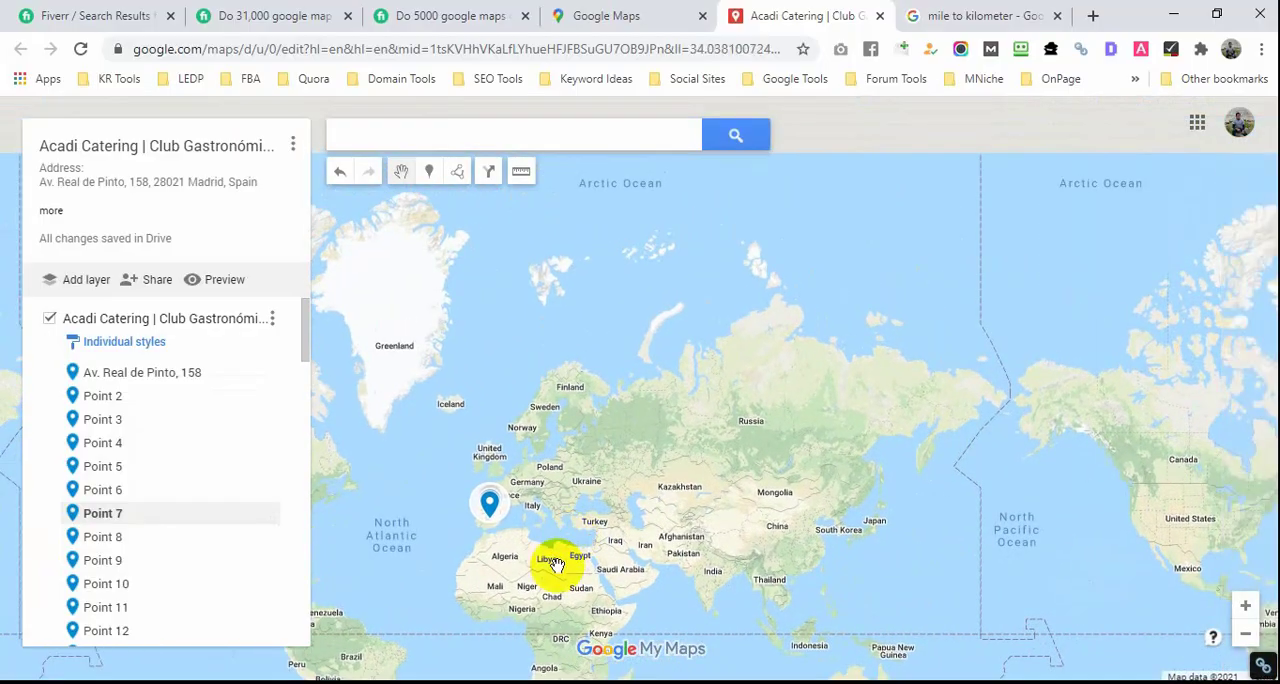
Step: Copy all the business information from the Notepad file into the business address marker's description and save the marker
{"action": "left_click", "coordinate": [137, 372]}
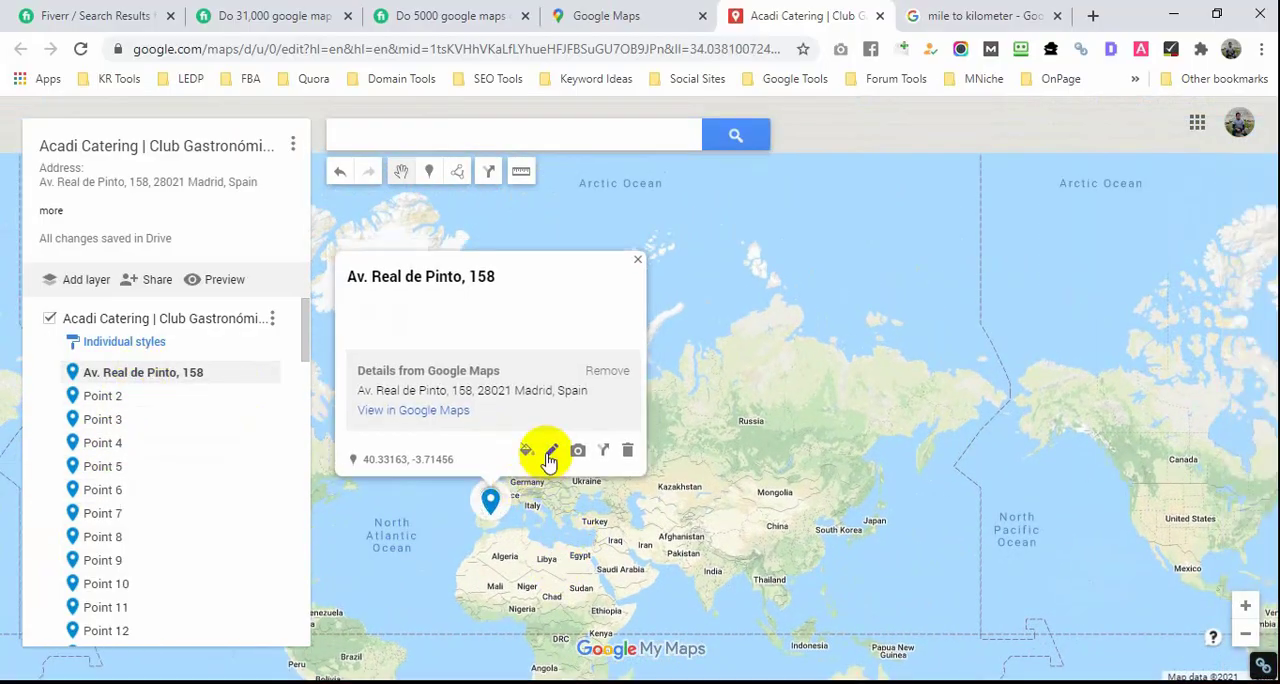
{"action": "left_click", "coordinate": [540, 449]}
{"action": "left_click", "coordinate": [449, 335]}
{"action": "key", "text": "alt+Tab"}
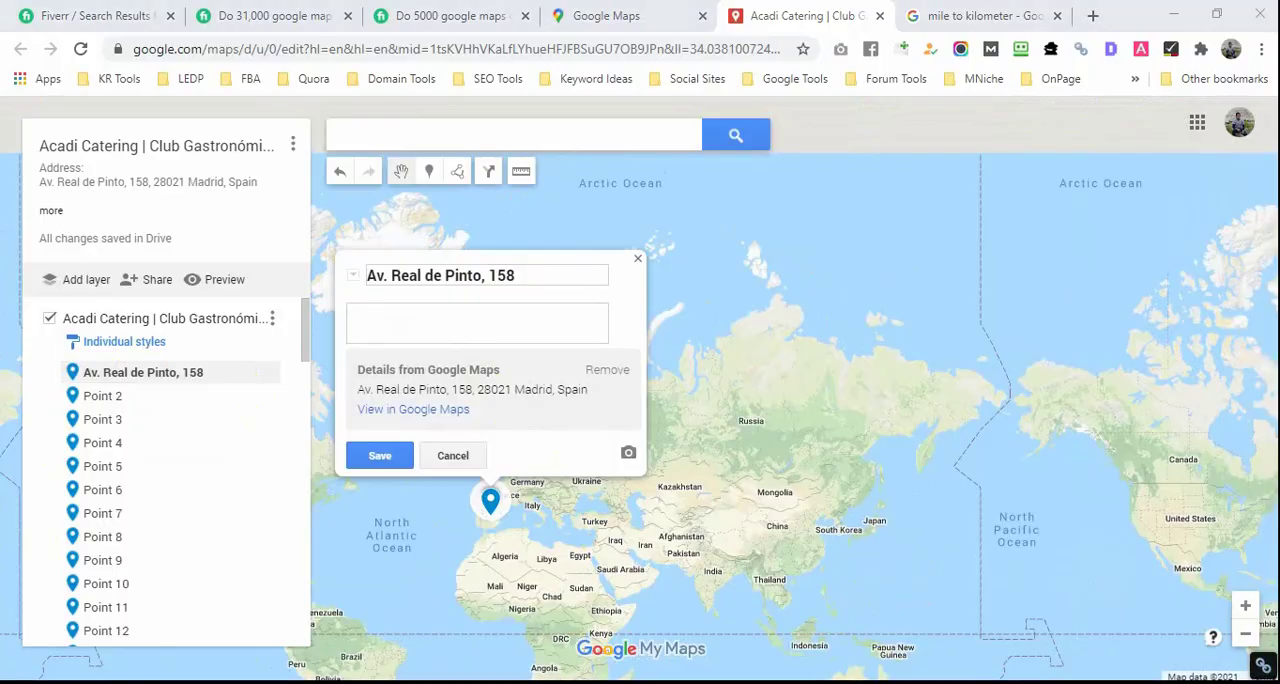
{"action": "key", "text": "ctrl+a"}
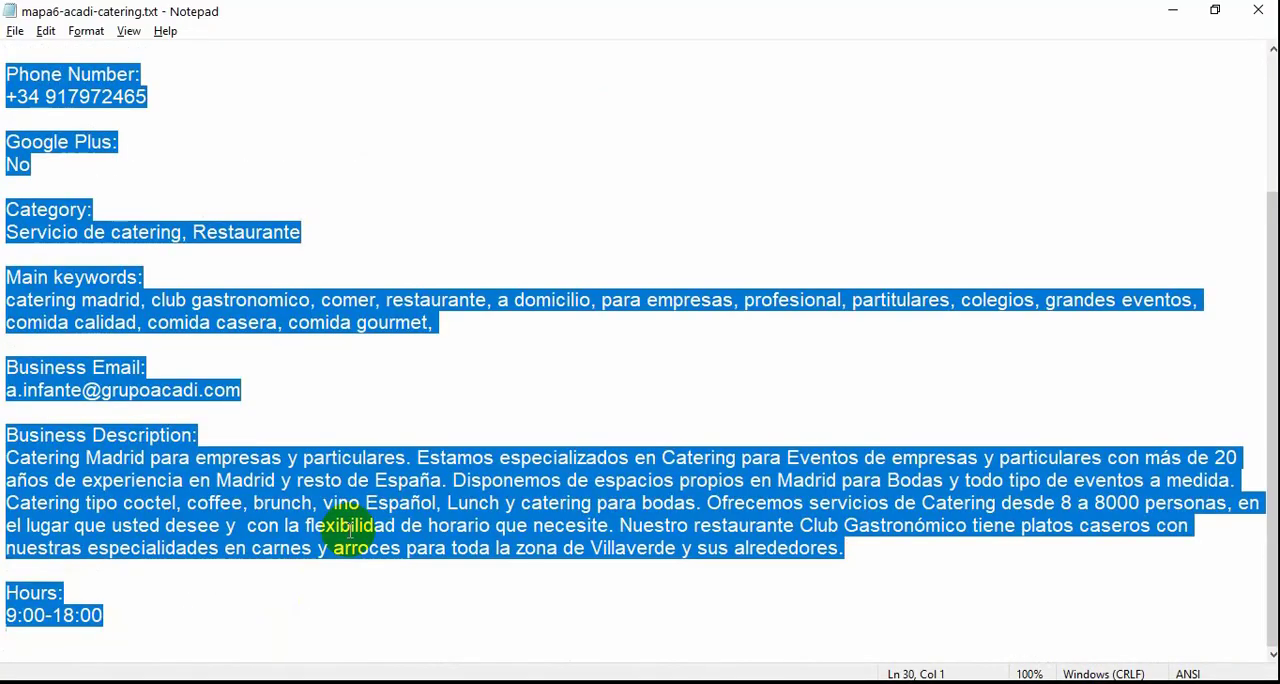
{"action": "key", "text": "ctrl+c"}
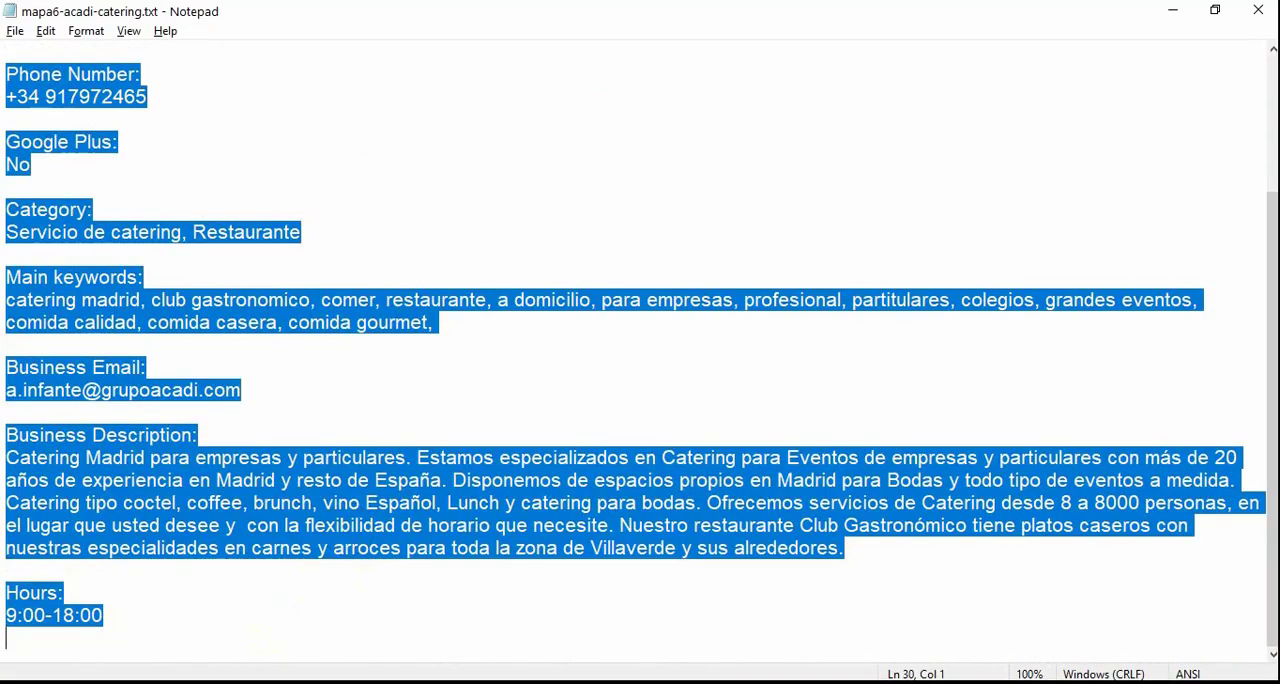
{"action": "key", "text": "alt+Tab"}
{"action": "left_click", "coordinate": [415, 350]}
{"action": "key", "text": "ctrl+v"}
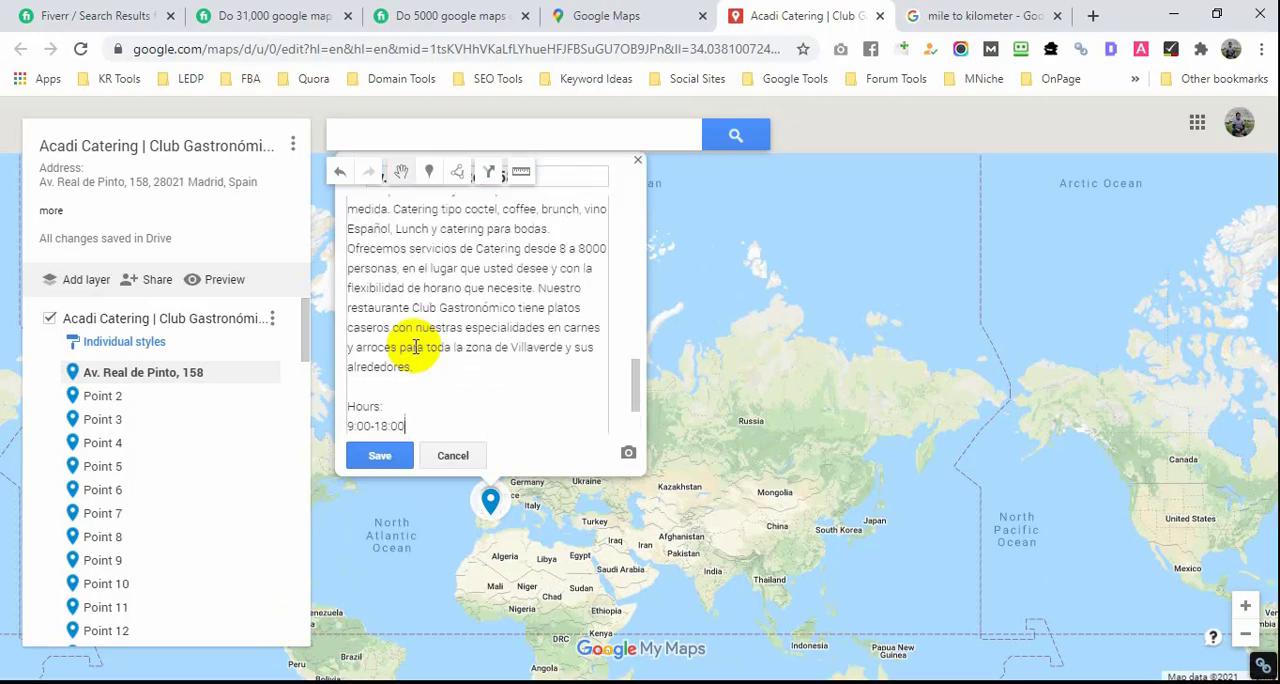
{"action": "left_click", "coordinate": [380, 455]}
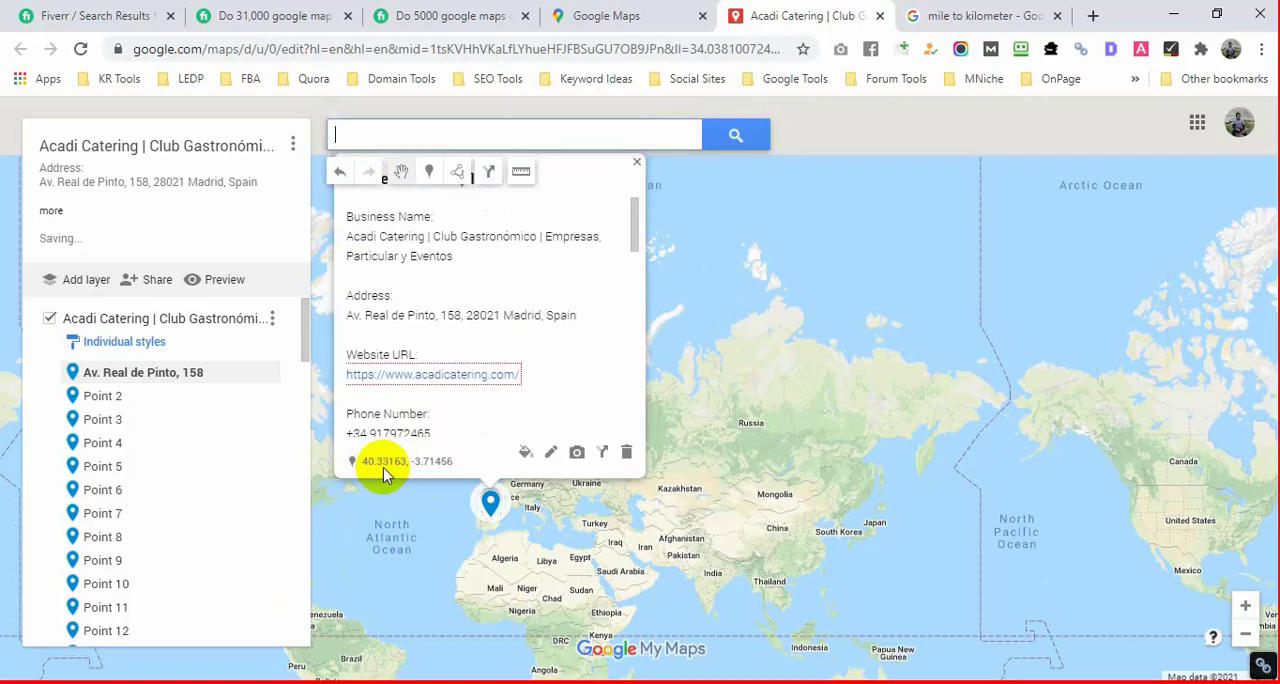
Step: Paste the copied business information into the description of Point 2 and save it
{"action": "left_click", "coordinate": [180, 398]}
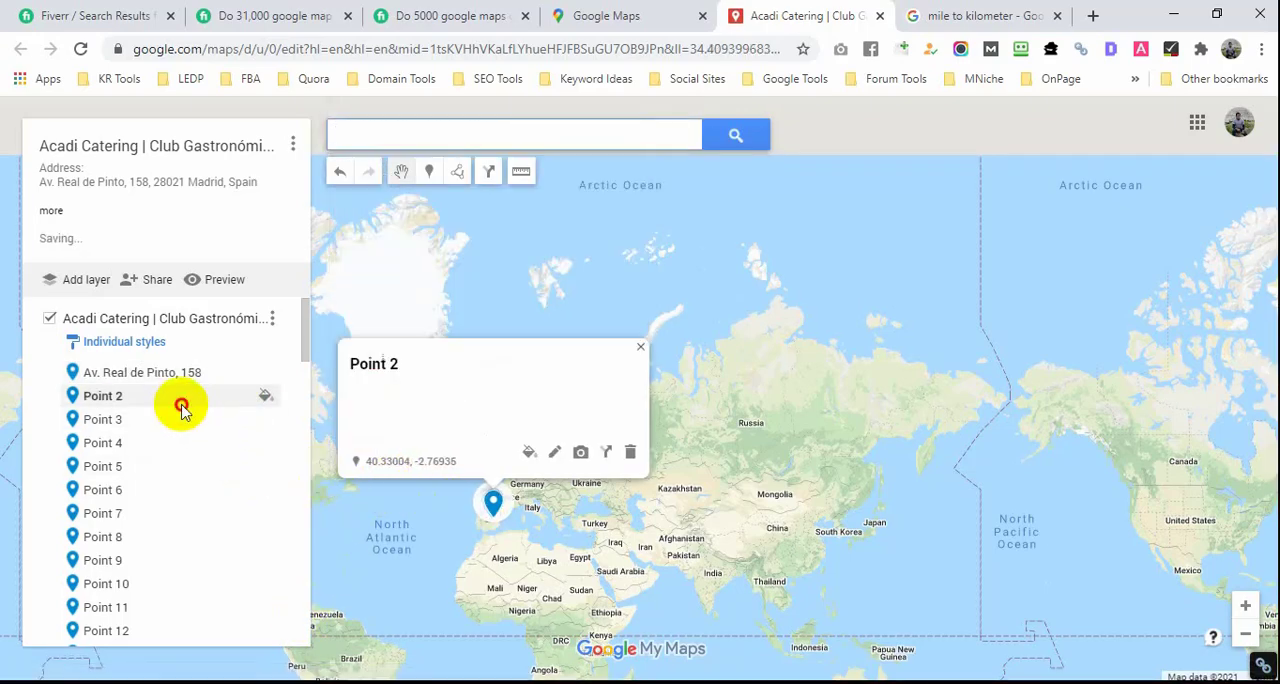
{"action": "left_click", "coordinate": [550, 455]}
{"action": "left_click", "coordinate": [494, 409]}
{"action": "key", "text": "ctrl+v"}
{"action": "left_click", "coordinate": [380, 457]}
Step: Paste the copied business information into the description of Point 3 and save it
{"action": "left_click", "coordinate": [150, 419]}
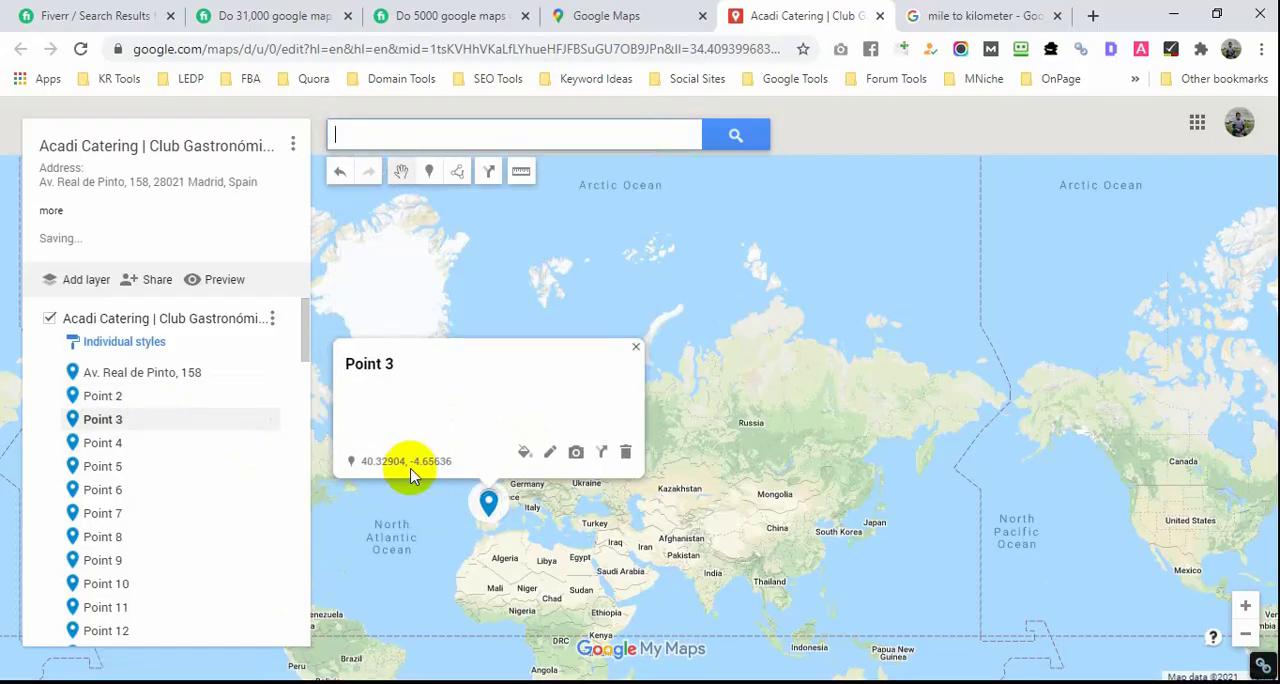
{"action": "left_click", "coordinate": [550, 452]}
{"action": "left_click", "coordinate": [506, 417]}
{"action": "key", "text": "ctrl+v"}
{"action": "left_click", "coordinate": [380, 457]}
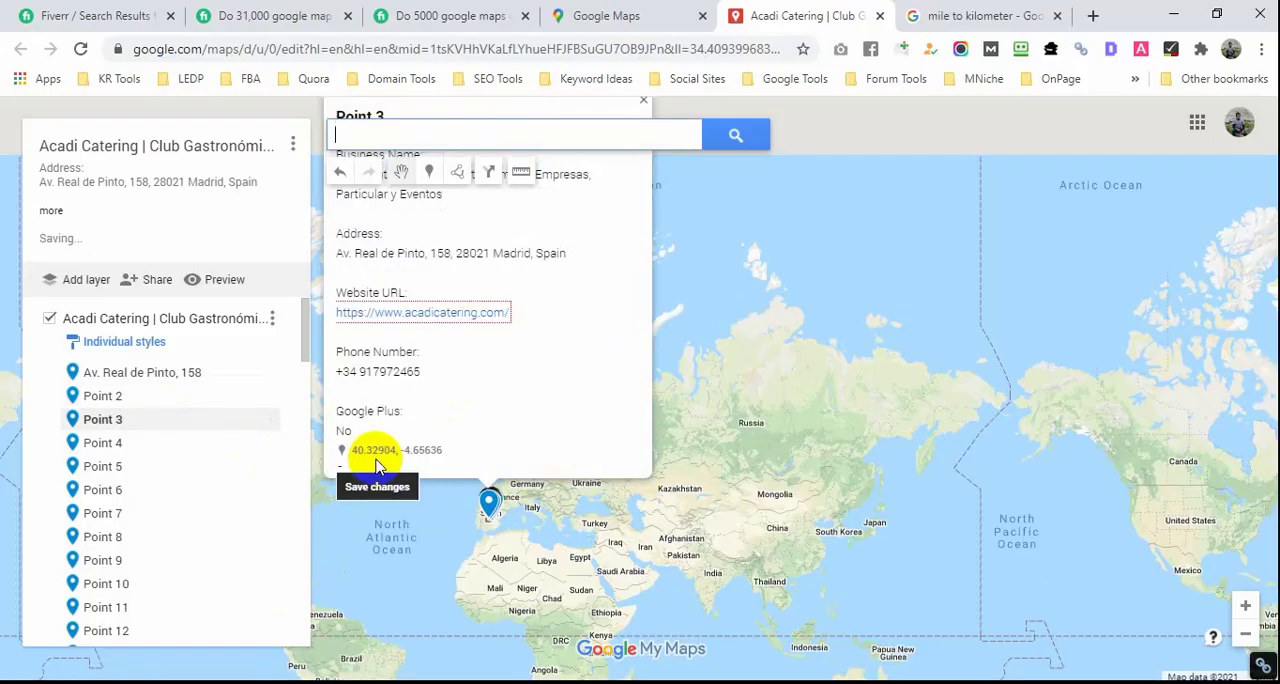
Step: Paste the copied business information into the description of Point 4 and save it
{"action": "left_click", "coordinate": [175, 442]}
{"action": "left_click", "coordinate": [550, 455]}
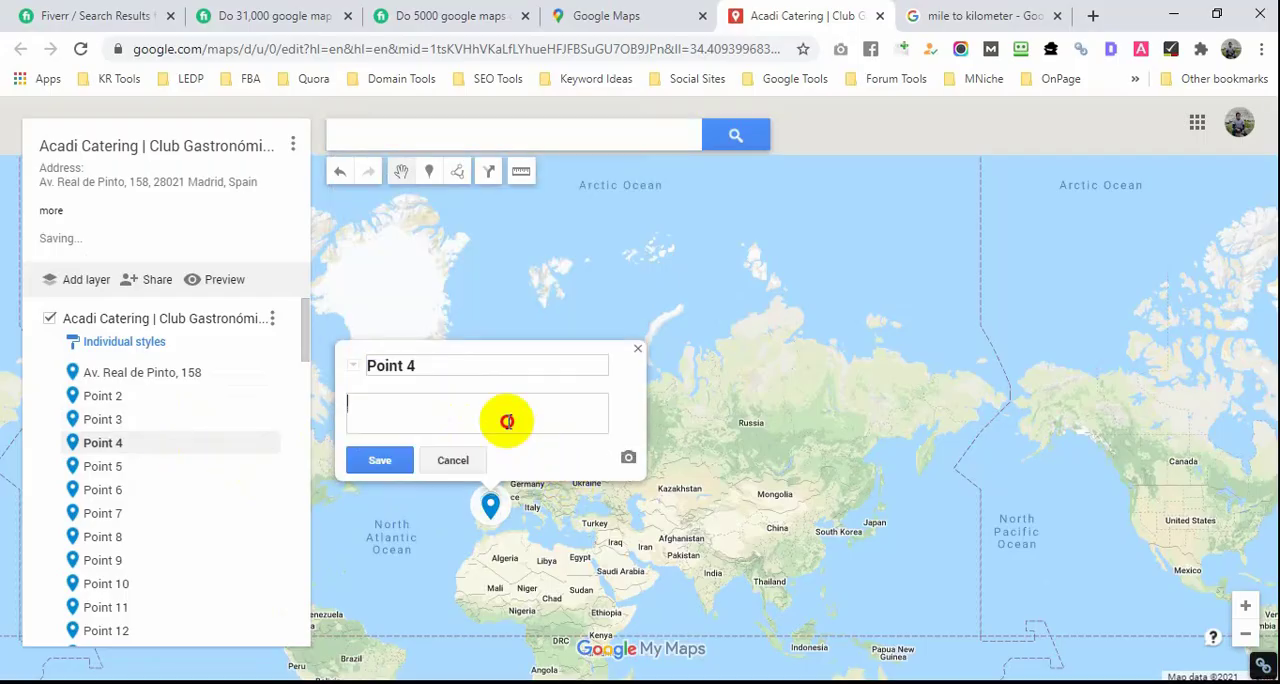
{"action": "left_click", "coordinate": [508, 420]}
{"action": "key", "text": "ctrl+v"}
{"action": "left_click", "coordinate": [380, 457]}
Step: Paste the copied business information into the description of Point 5 and save it
{"action": "left_click", "coordinate": [105, 474]}
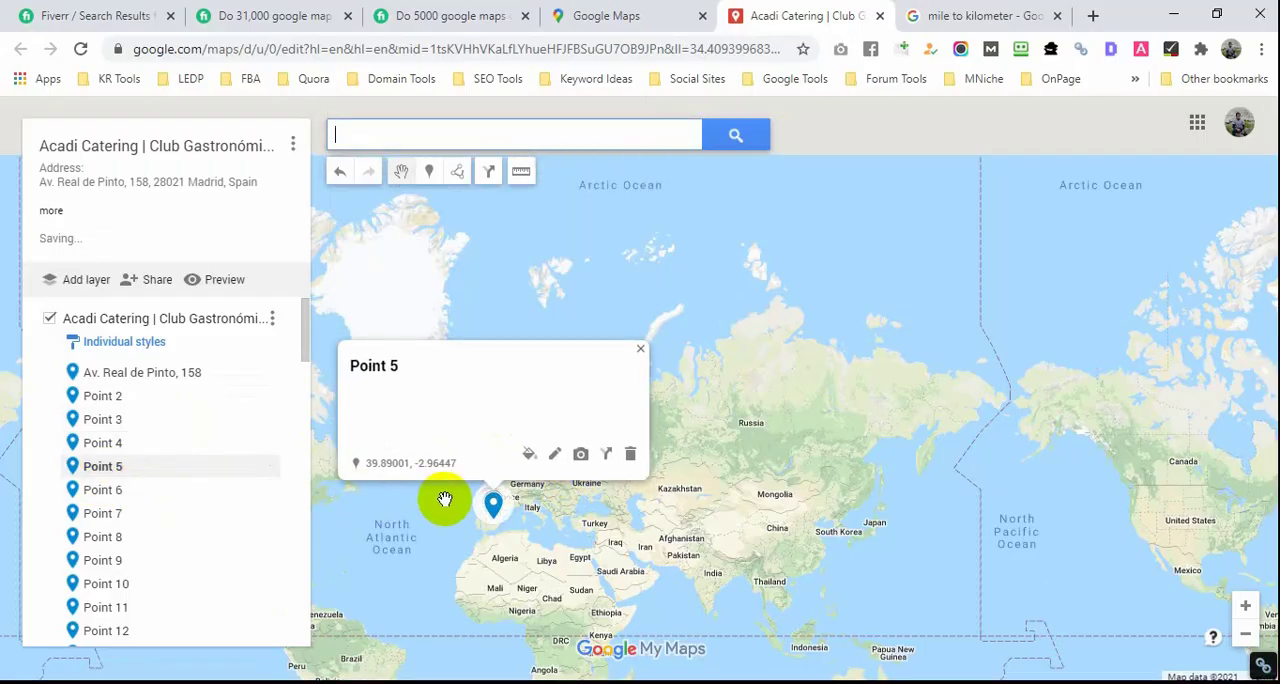
{"action": "left_click", "coordinate": [550, 458]}
{"action": "left_click", "coordinate": [491, 424]}
{"action": "key", "text": "ctrl+v"}
{"action": "left_click", "coordinate": [380, 455]}
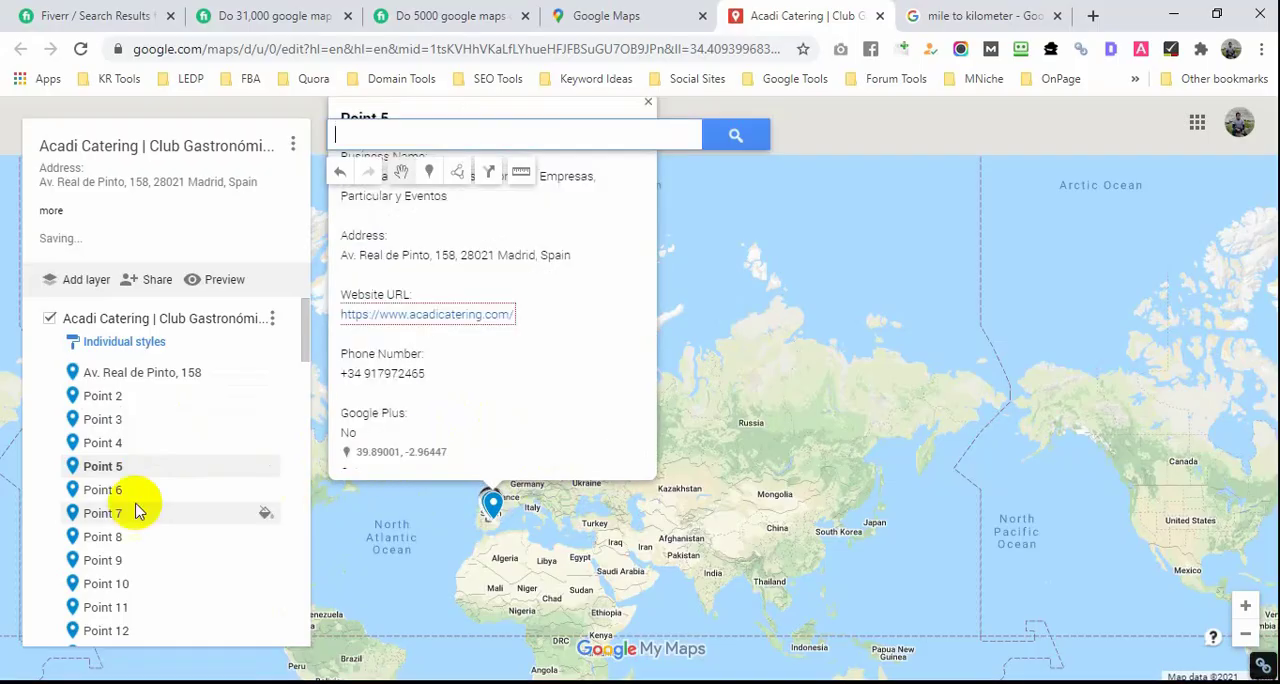
Step: Paste the copied business information into the description of Point 6 and save it
{"action": "left_click", "coordinate": [110, 490]}
{"action": "left_click", "coordinate": [551, 515]}
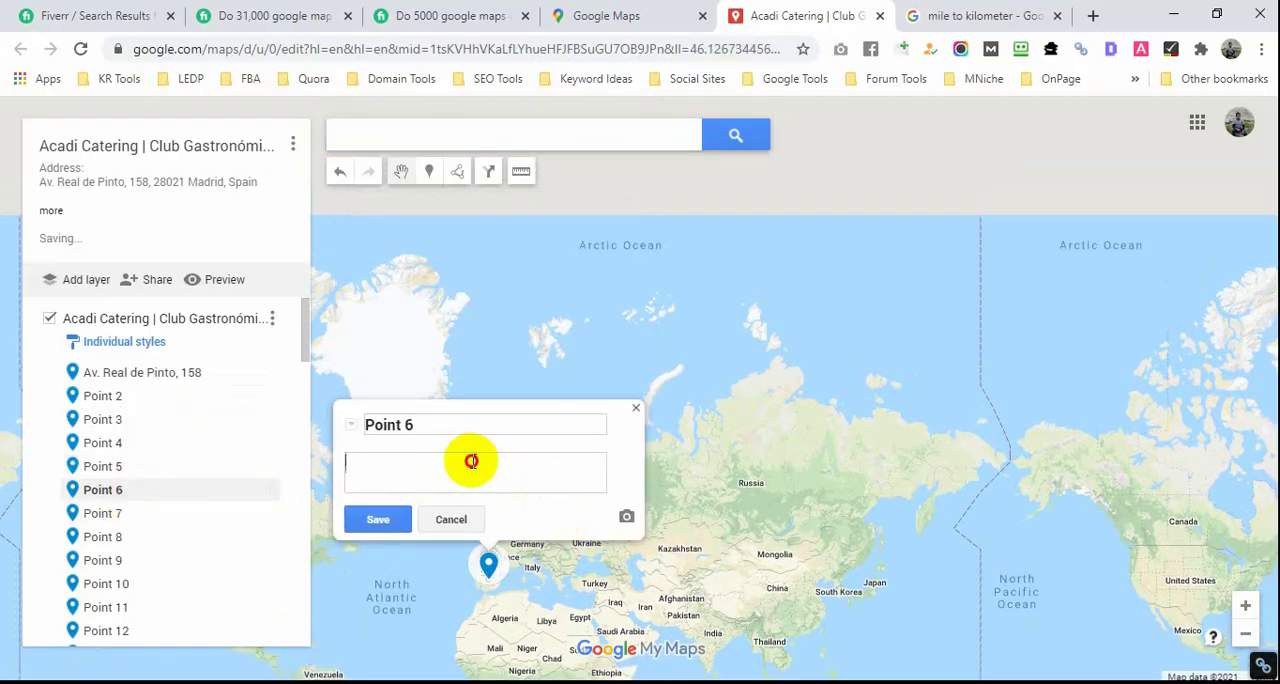
{"action": "left_click", "coordinate": [471, 457]}
{"action": "key", "text": "ctrl+v"}
{"action": "left_click", "coordinate": [380, 517]}
Step: Paste the copied business information into the description of Point 7 and save it
{"action": "left_click", "coordinate": [187, 513]}
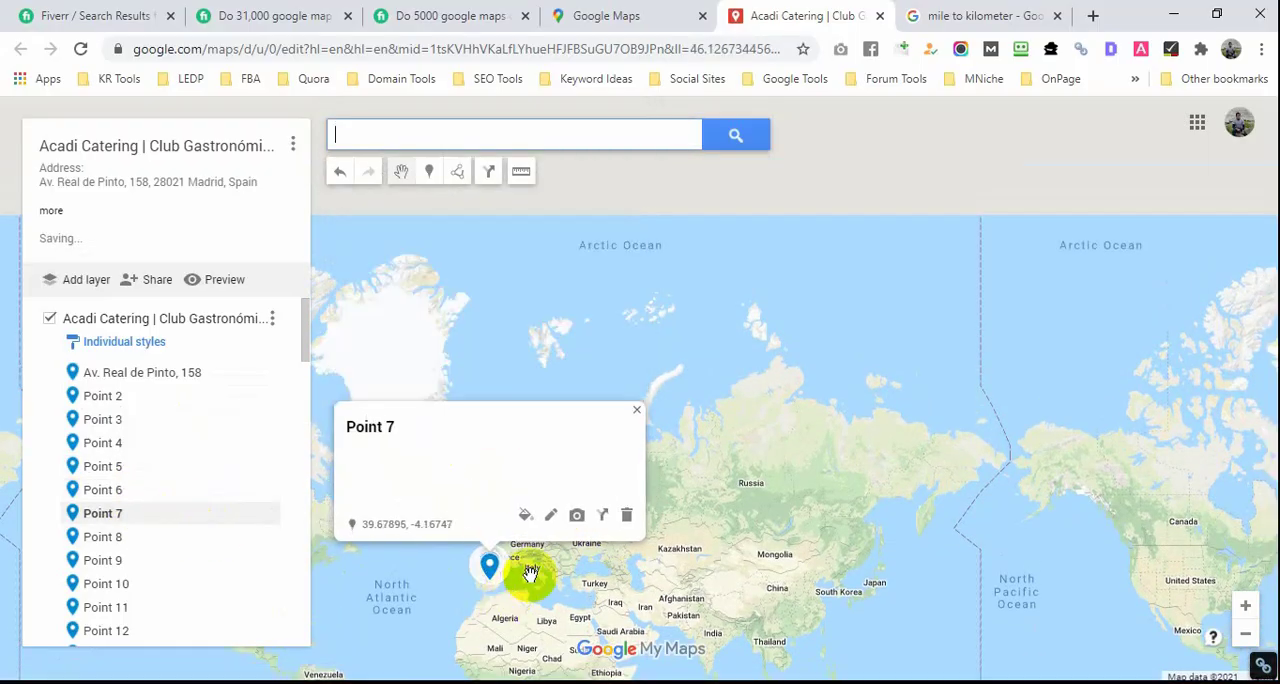
{"action": "left_click", "coordinate": [553, 517]}
{"action": "left_click", "coordinate": [491, 466]}
{"action": "key", "text": "ctrl+v"}
{"action": "left_click", "coordinate": [409, 514]}
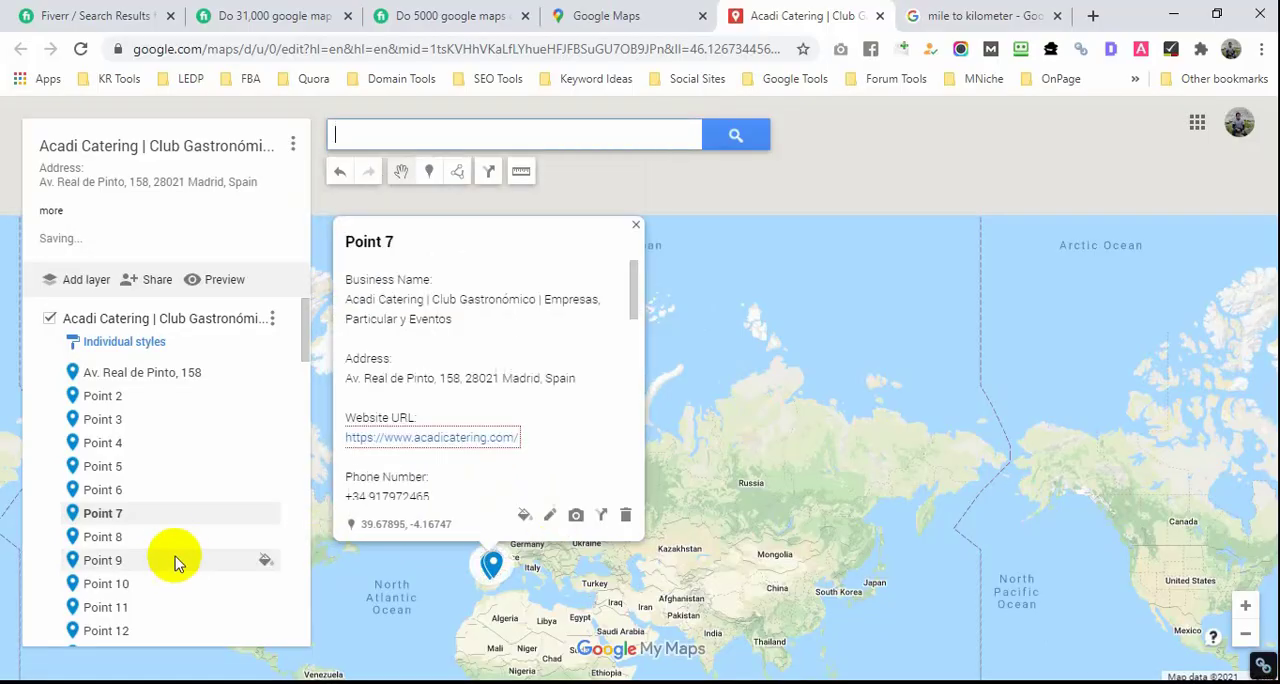
Step: Paste the copied business information into the description of Point 8 and save it
{"action": "left_click", "coordinate": [175, 540]}
{"action": "left_click", "coordinate": [570, 512]}
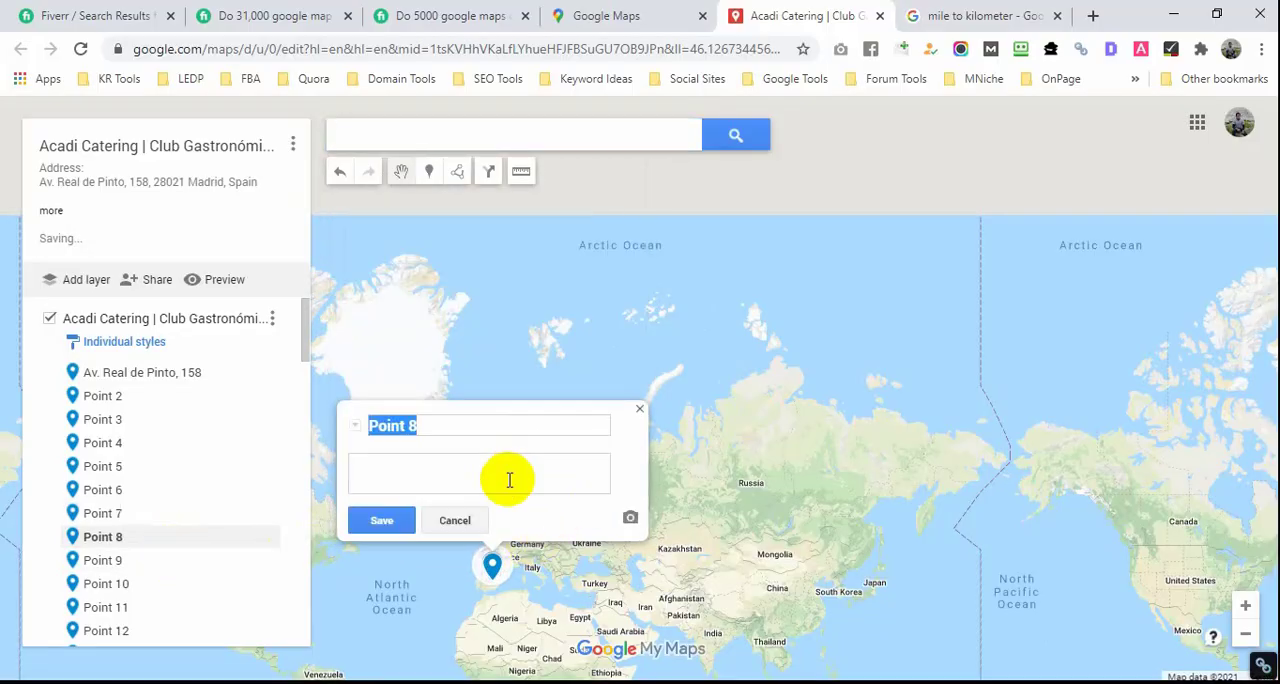
{"action": "left_click", "coordinate": [445, 478]}
{"action": "key", "text": "ctrl+v"}
{"action": "left_click", "coordinate": [385, 517]}
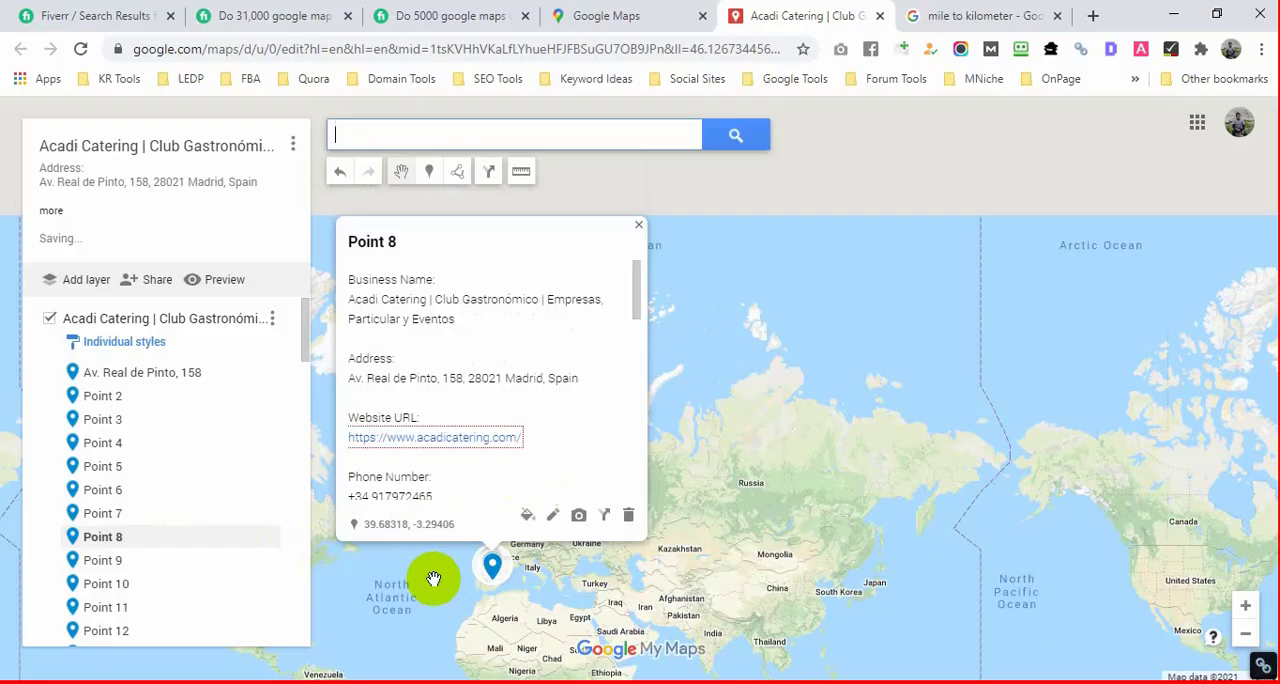
Step: Paste the copied business information into the description of Point 9 and save it
{"action": "left_click", "coordinate": [223, 560]}
{"action": "left_click", "coordinate": [553, 515]}
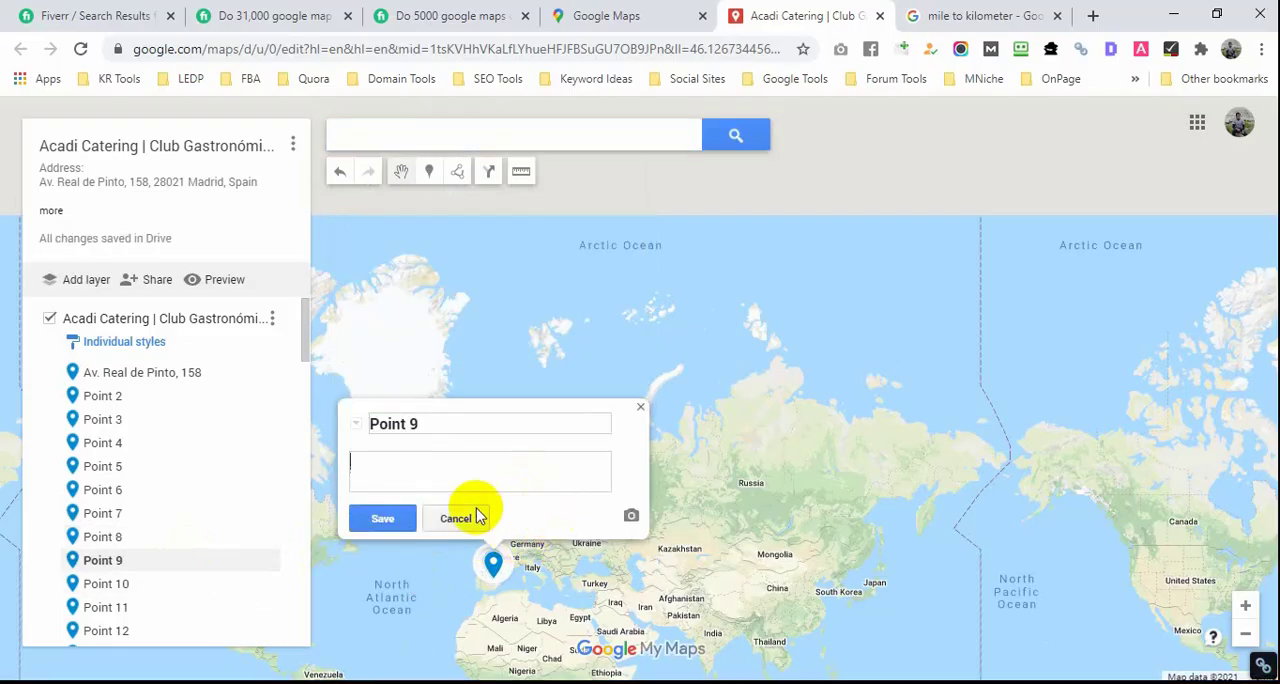
{"action": "left_click", "coordinate": [445, 470]}
{"action": "key", "text": "ctrl+v"}
{"action": "left_click", "coordinate": [409, 514]}
Step: Paste the copied business information into the description of Point 10 and save it
{"action": "left_click", "coordinate": [229, 586]}
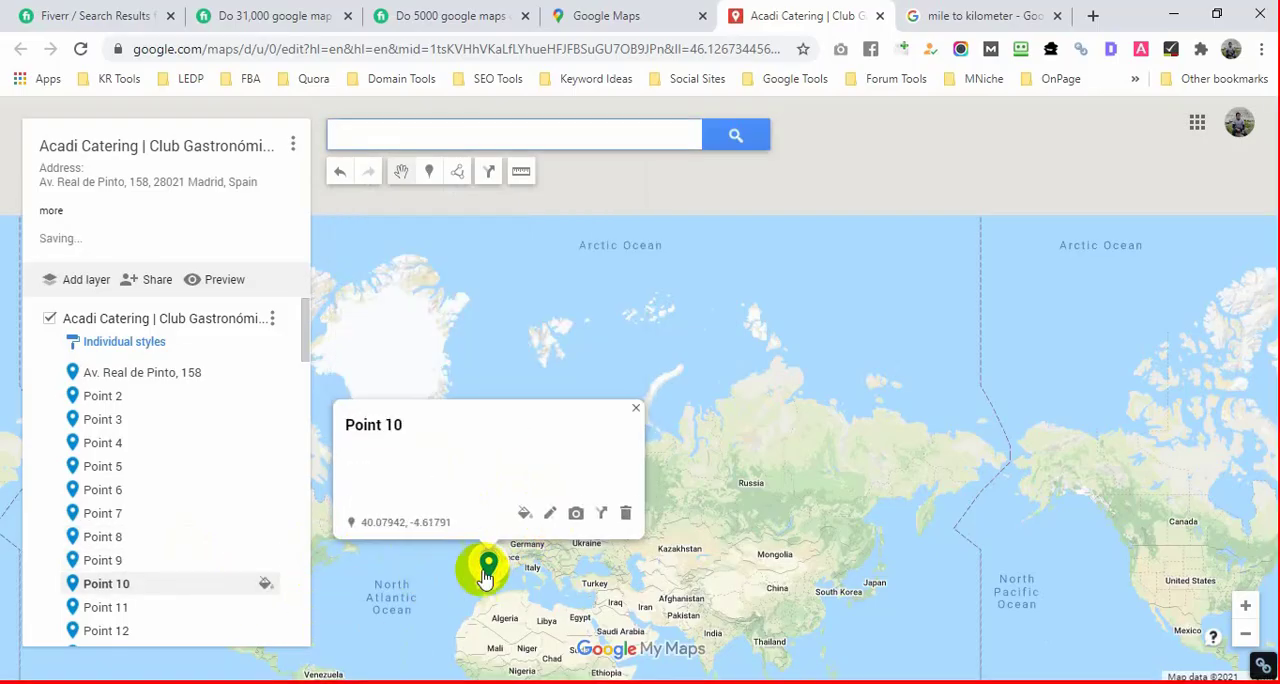
{"action": "left_click", "coordinate": [551, 515]}
{"action": "left_click", "coordinate": [463, 490]}
{"action": "key", "text": "ctrl+v"}
{"action": "left_click", "coordinate": [394, 514]}
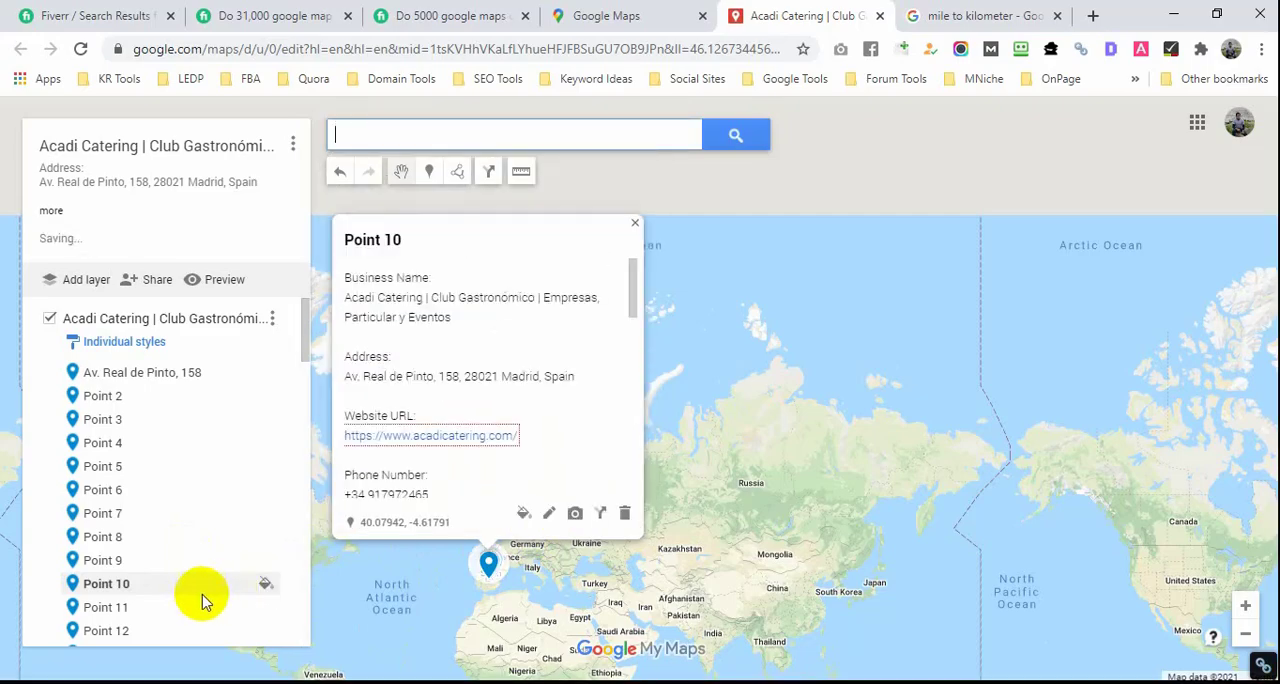
Step: Paste the copied business information into the description of Point 11 and save it
{"action": "left_click", "coordinate": [196, 610]}
{"action": "left_click", "coordinate": [551, 514]}
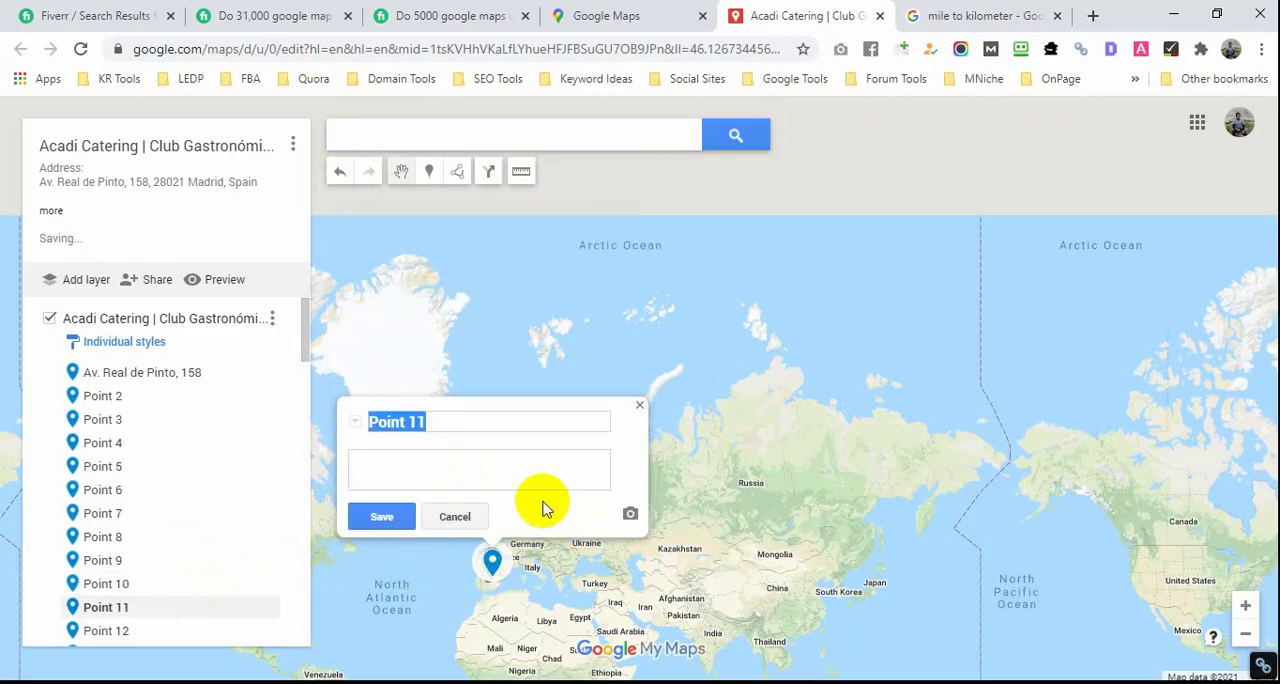
{"action": "left_click", "coordinate": [486, 478]}
{"action": "key", "text": "ctrl+v"}
{"action": "left_click", "coordinate": [418, 516]}
Step: Paste the copied business information into the description of Point 12 and save it
{"action": "left_click", "coordinate": [189, 625]}
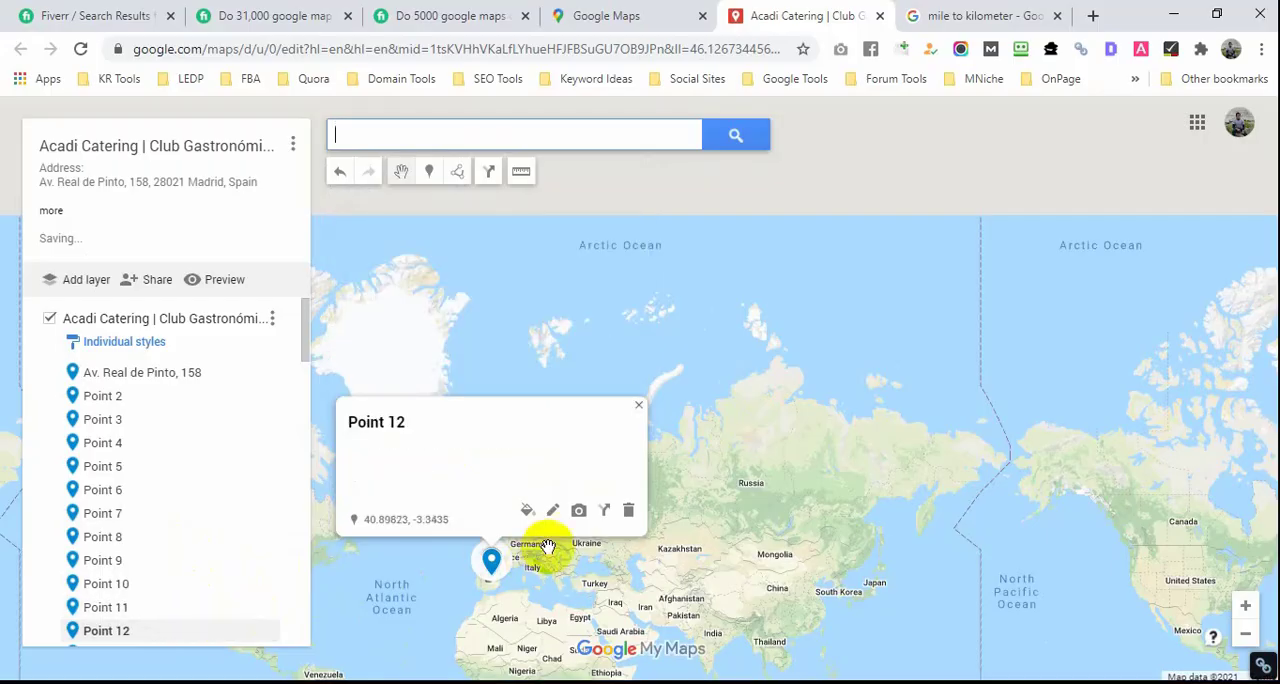
{"action": "left_click", "coordinate": [551, 510]}
{"action": "left_click", "coordinate": [478, 468]}
{"action": "key", "text": "ctrl+v"}
{"action": "left_click", "coordinate": [381, 515]}
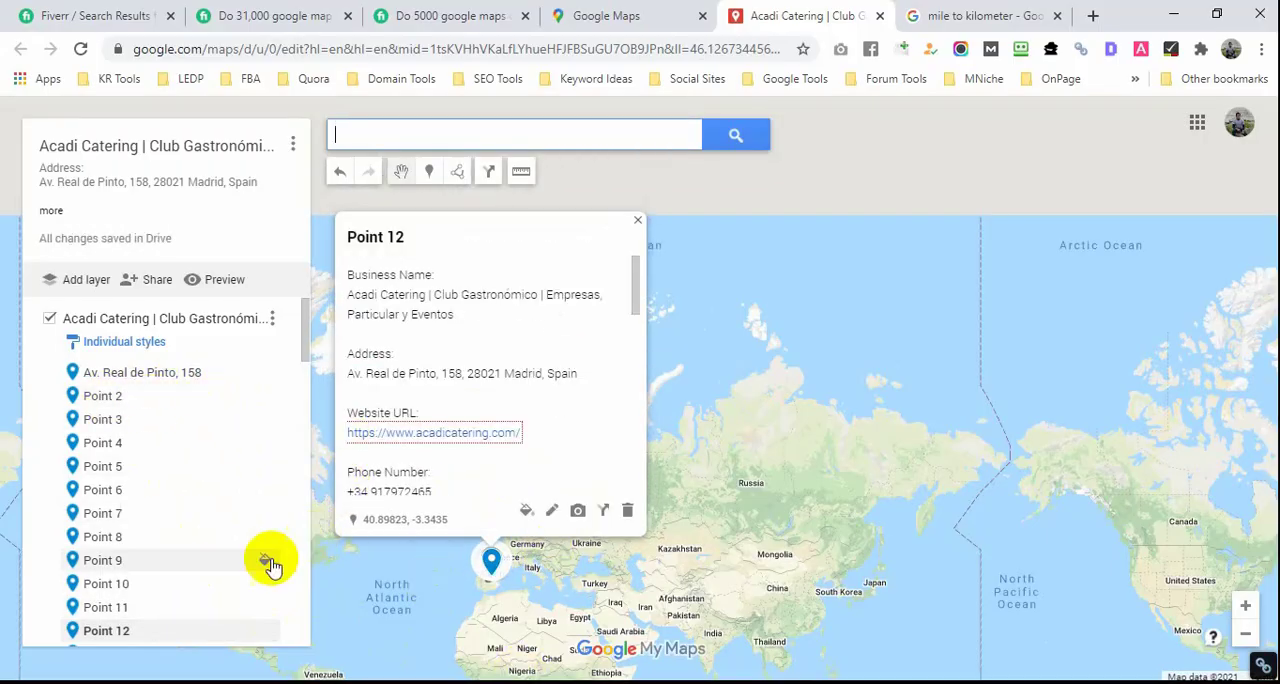
Step: Review the main keywords and business details in the Notepad file alongside the marker list on the map
{"action": "left_click", "coordinate": [250, 670]}
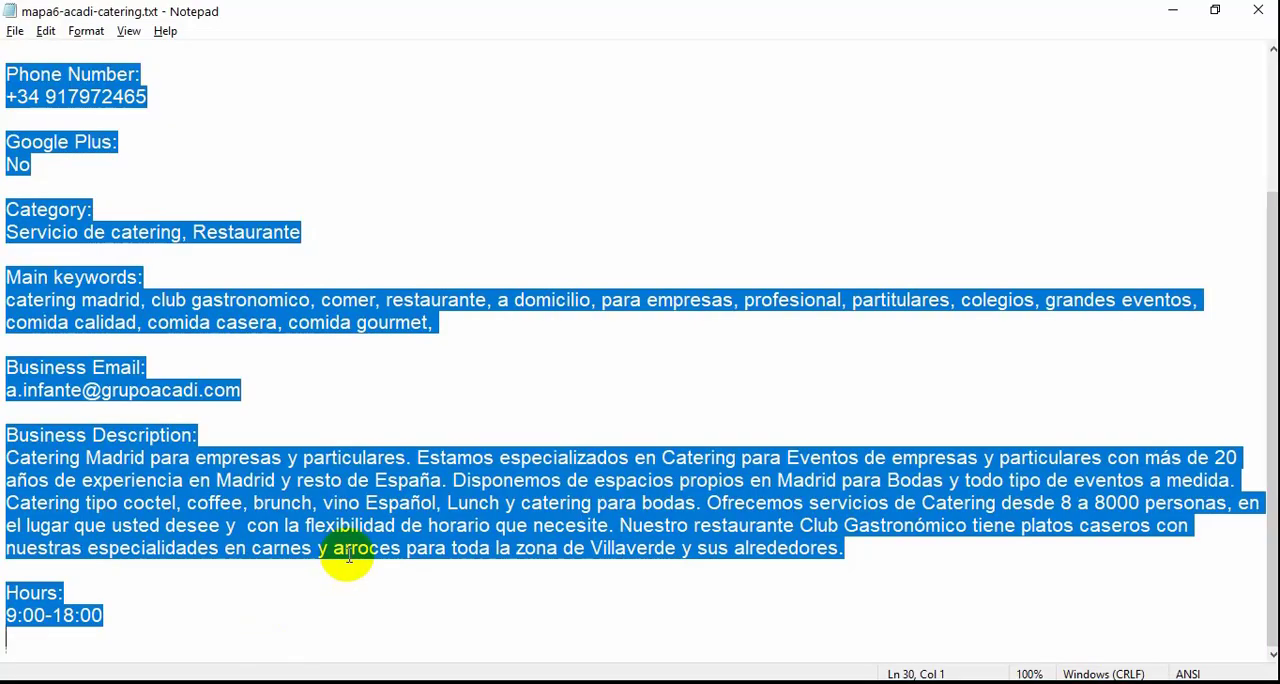
{"action": "left_click", "coordinate": [298, 386]}
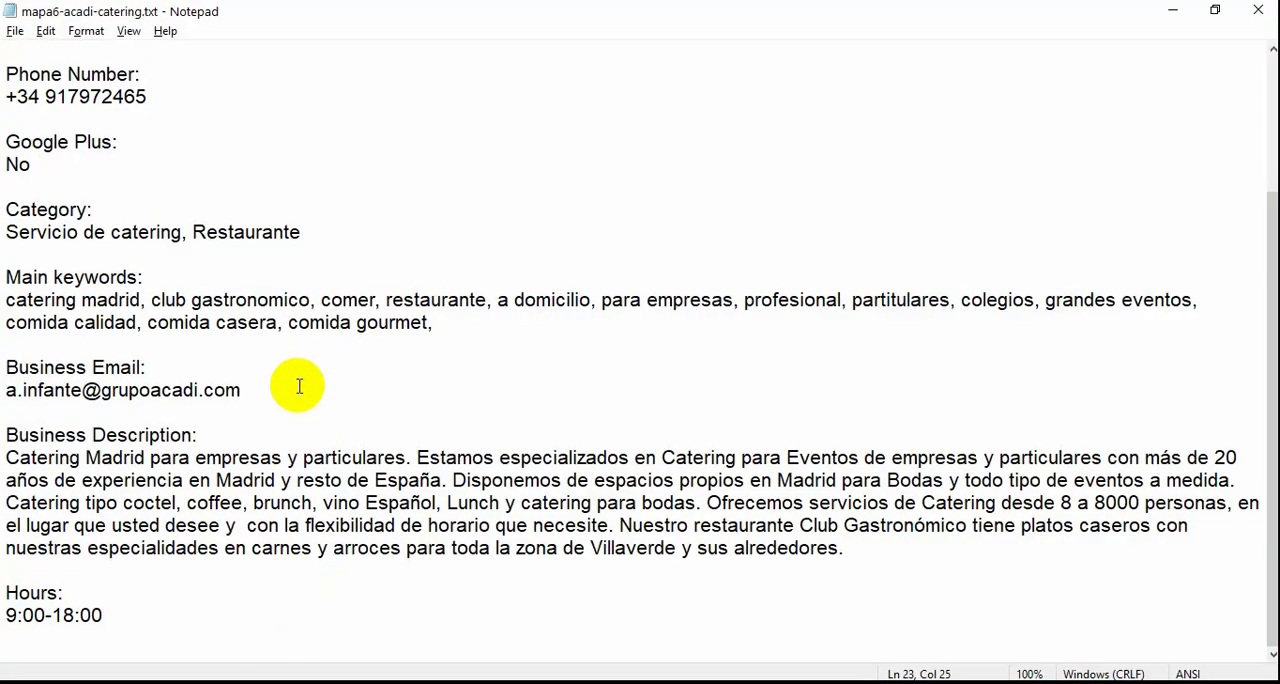
{"action": "scroll", "coordinate": [443, 545], "scroll_direction": "up", "scroll_amount": 1}
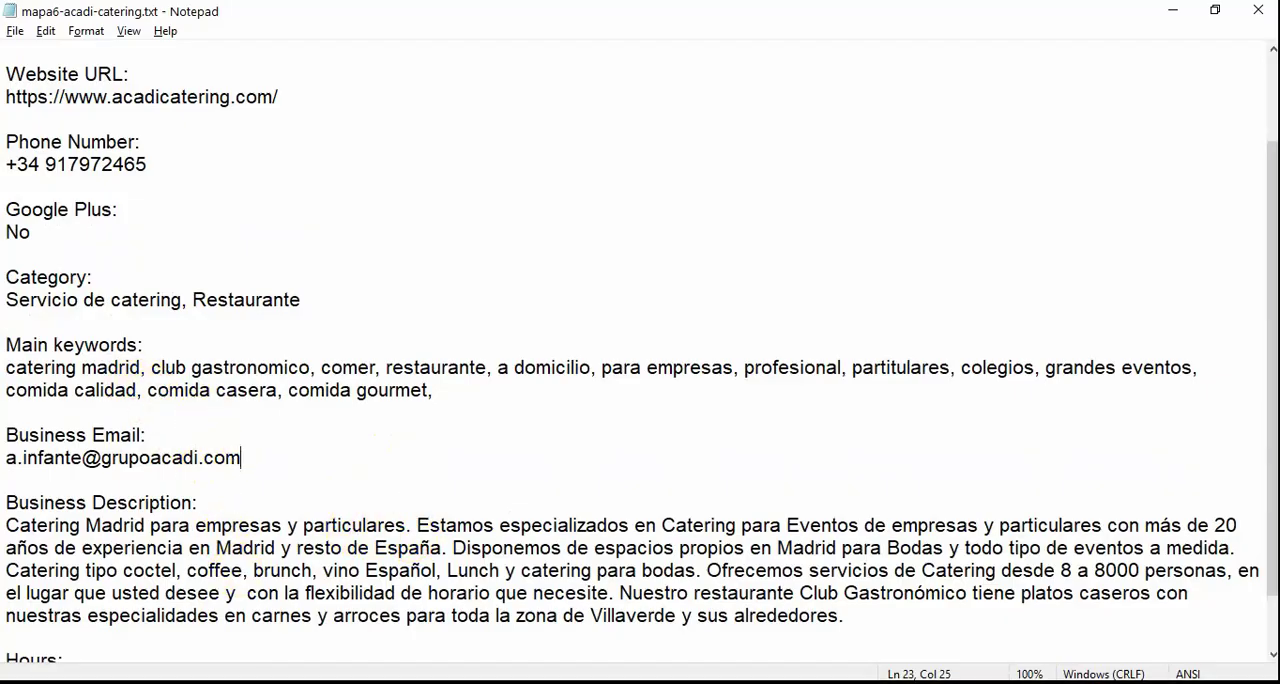
{"action": "key", "text": "alt+Tab"}
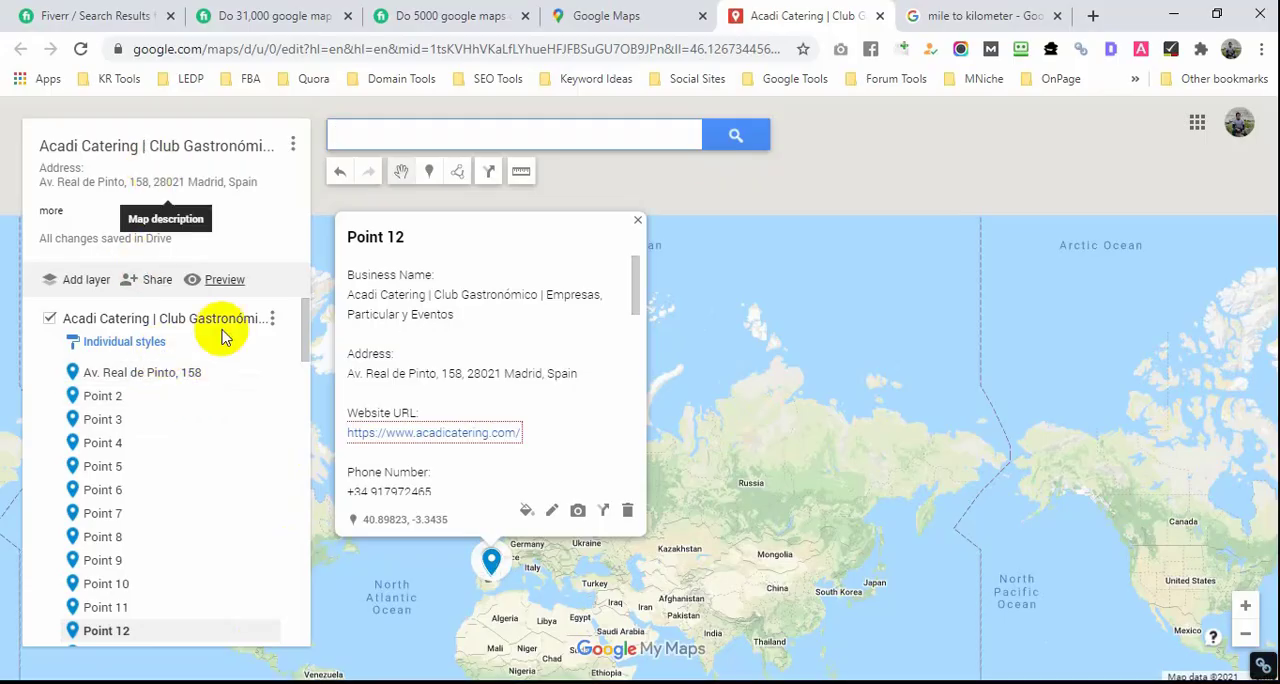
{"action": "mouse_move", "coordinate": [256, 682]}
{"action": "left_click", "coordinate": [256, 650]}
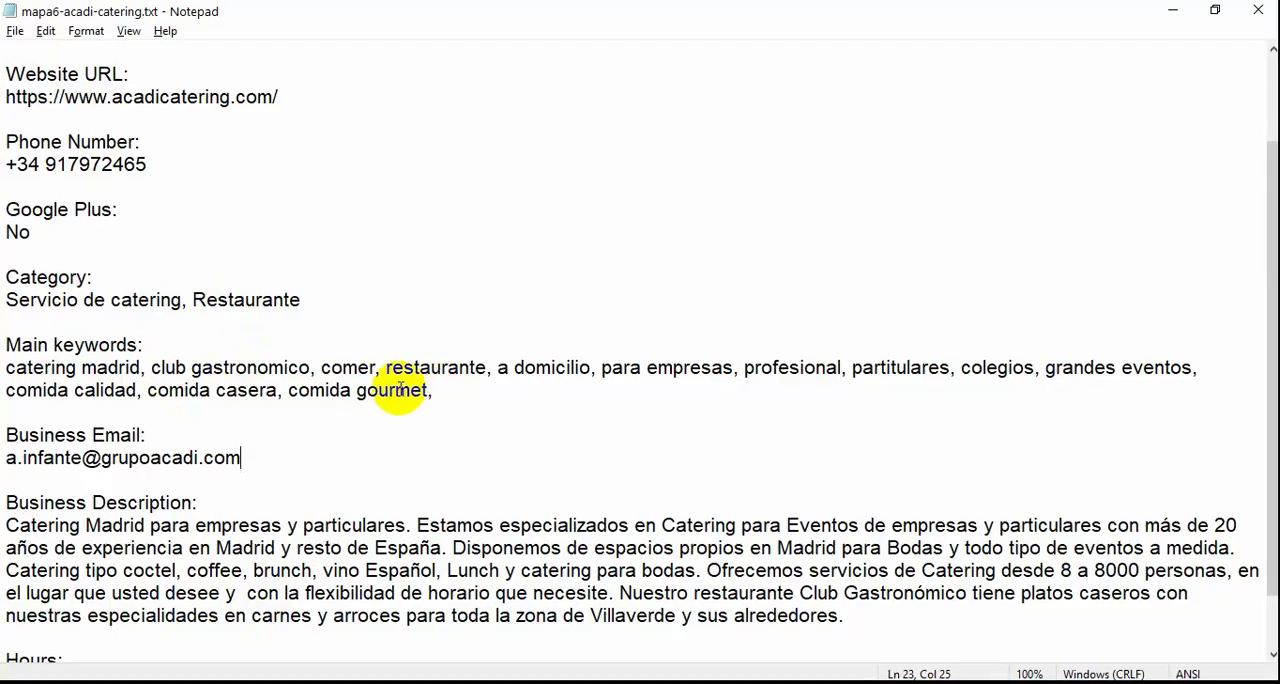
{"action": "key", "text": "alt+Tab"}
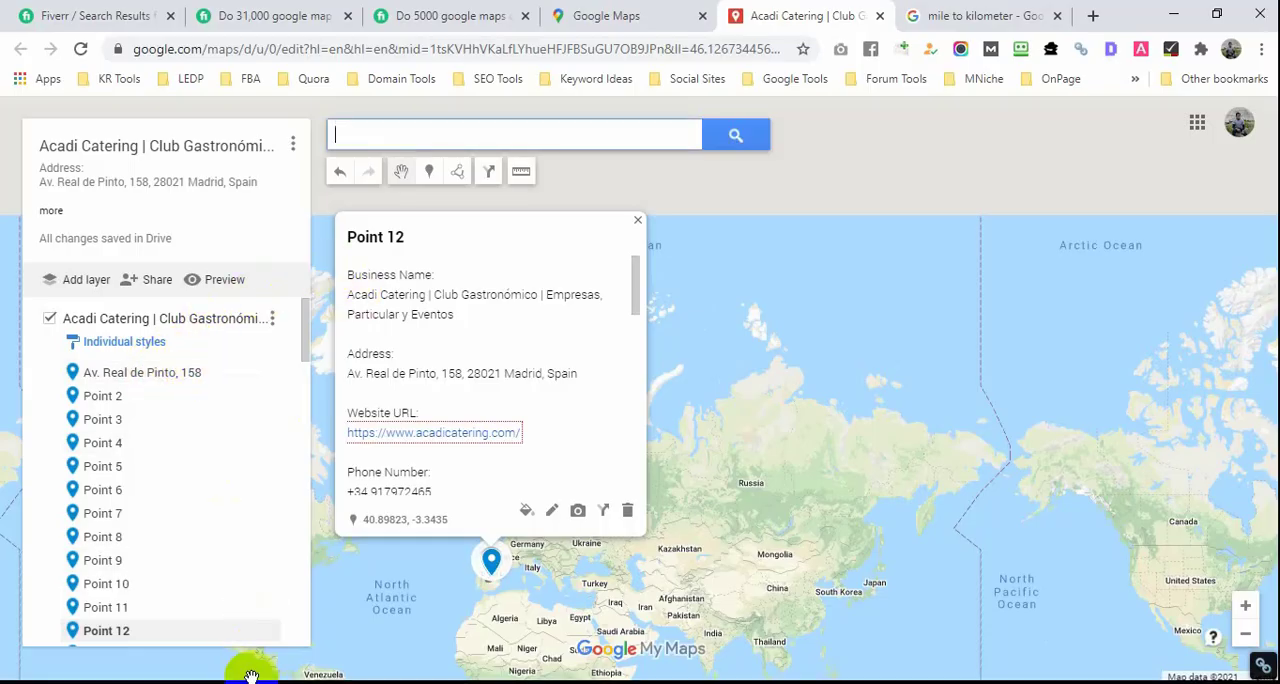
Step: Copy the first main keyword from Notepad and rename Point 12 as "catering madrid", saving the marker
{"action": "key", "text": "alt+Tab"}
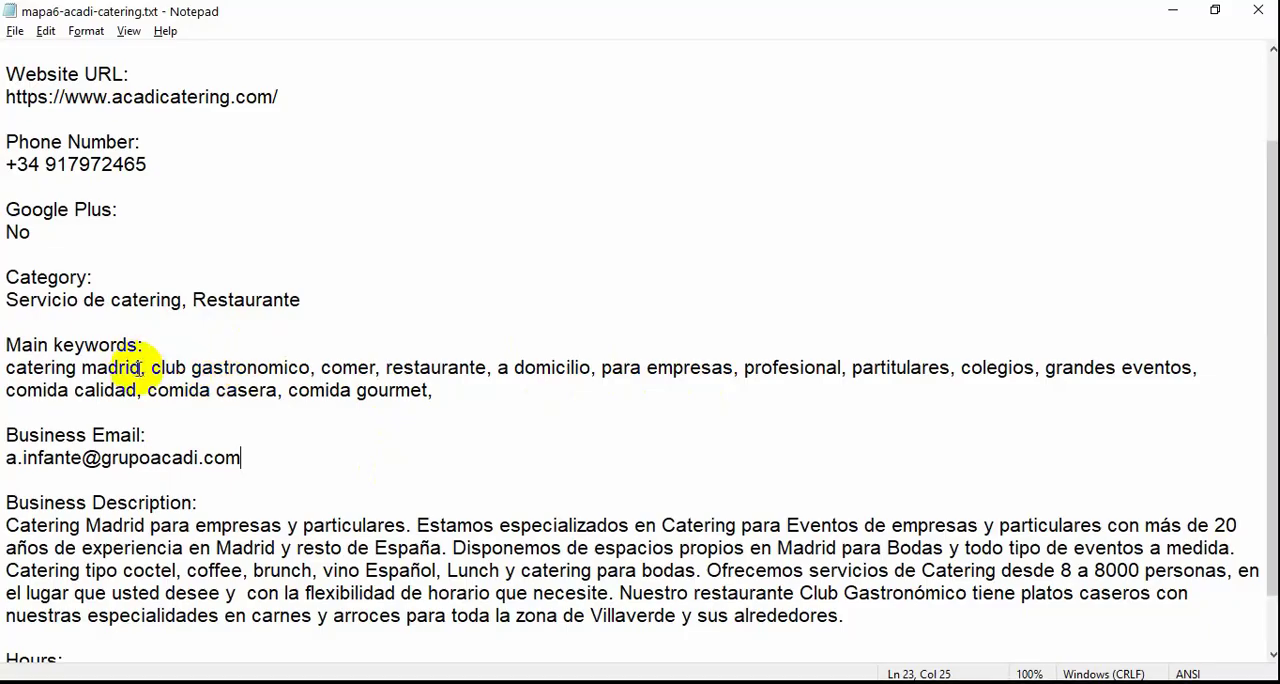
{"action": "left_click_drag", "start_coordinate": [141, 368], "coordinate": [8, 367]}
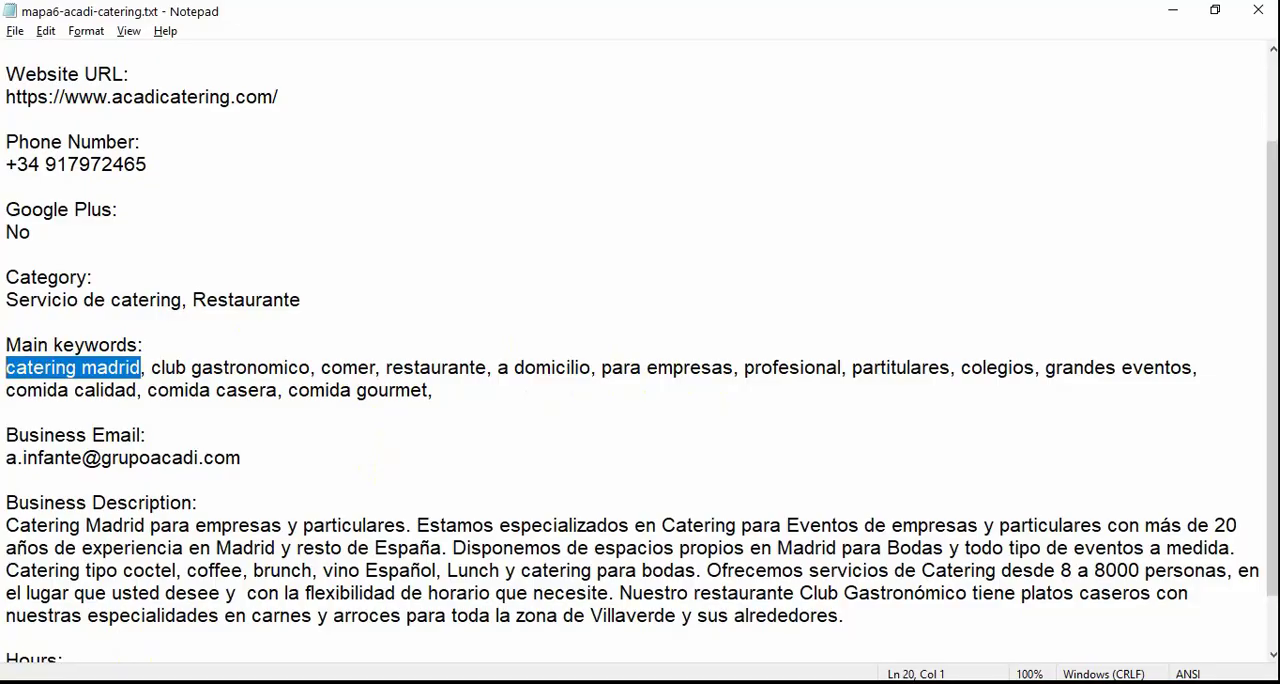
{"action": "key", "text": "alt+Tab"}
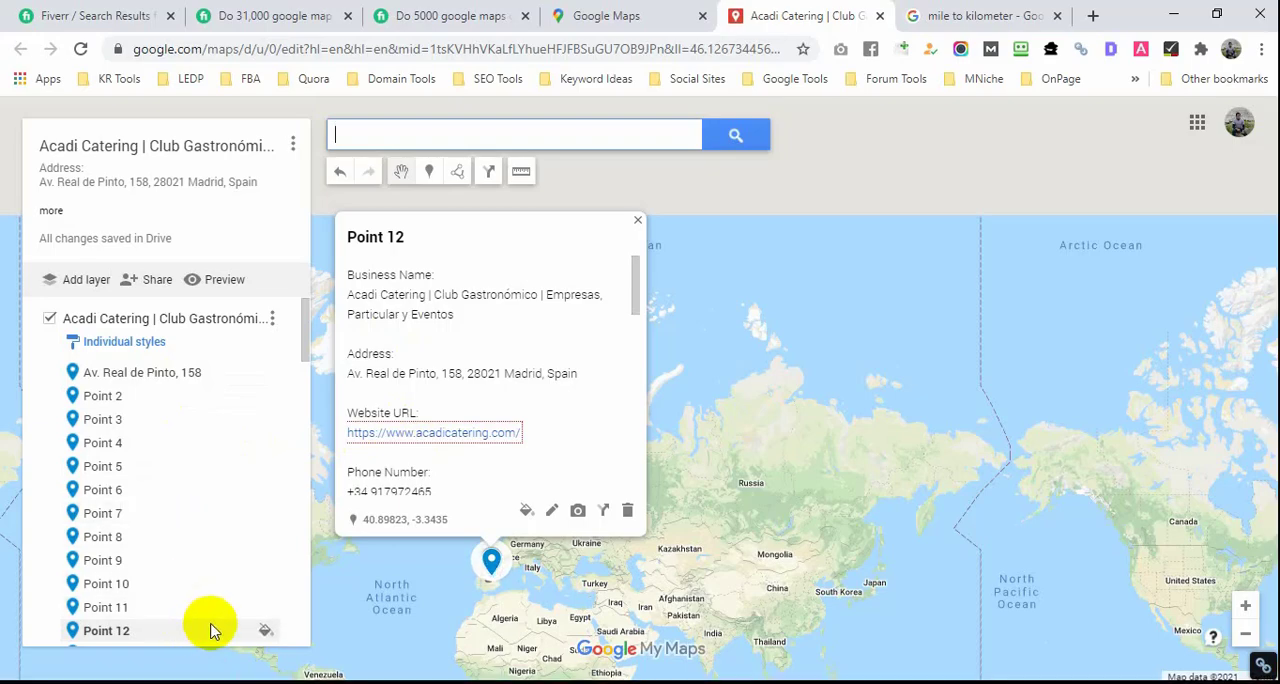
{"action": "left_click", "coordinate": [551, 511]}
{"action": "type", "text": "catering madrid"}
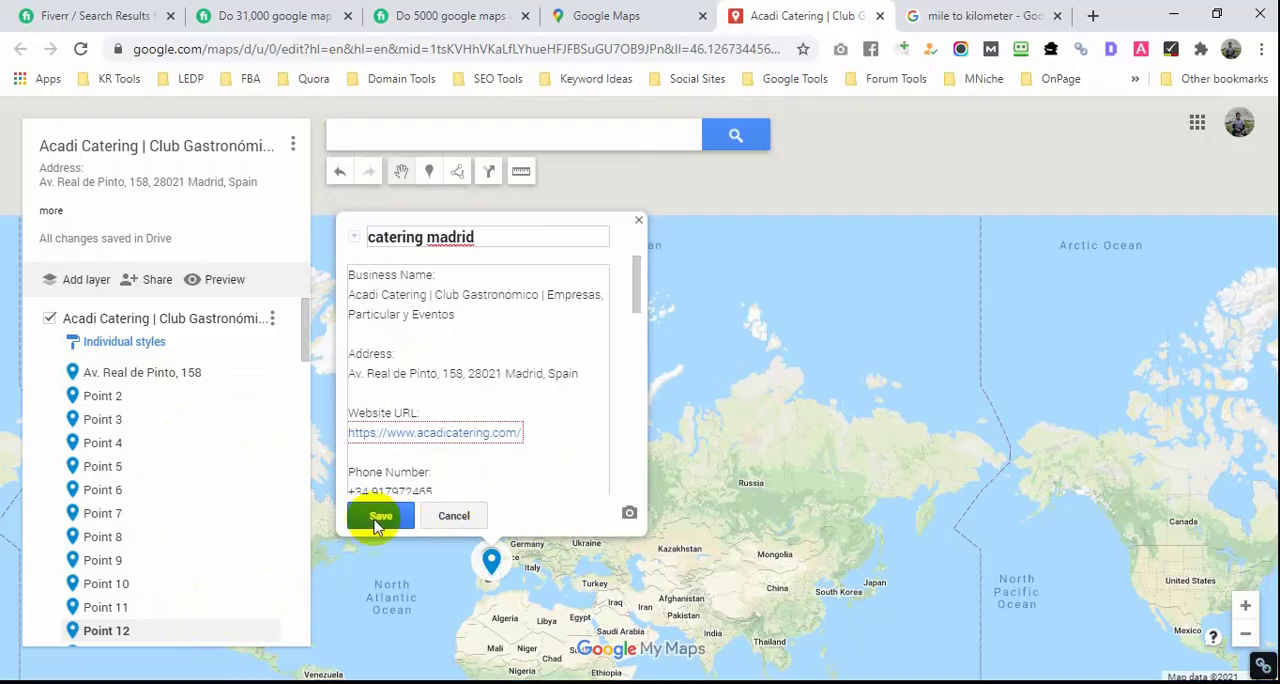
{"action": "left_click", "coordinate": [379, 516]}
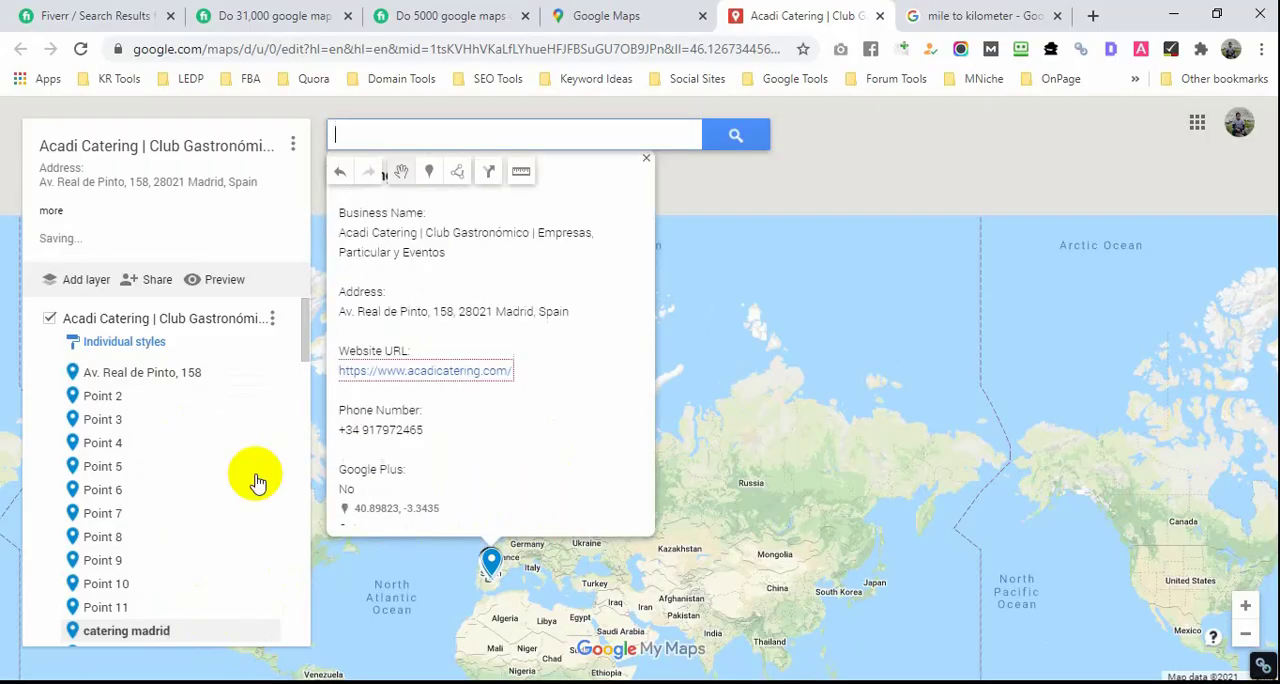
Step: Rename the first marker, titled with the business address, as "catering madrid" and save it
{"action": "left_click", "coordinate": [174, 380]}
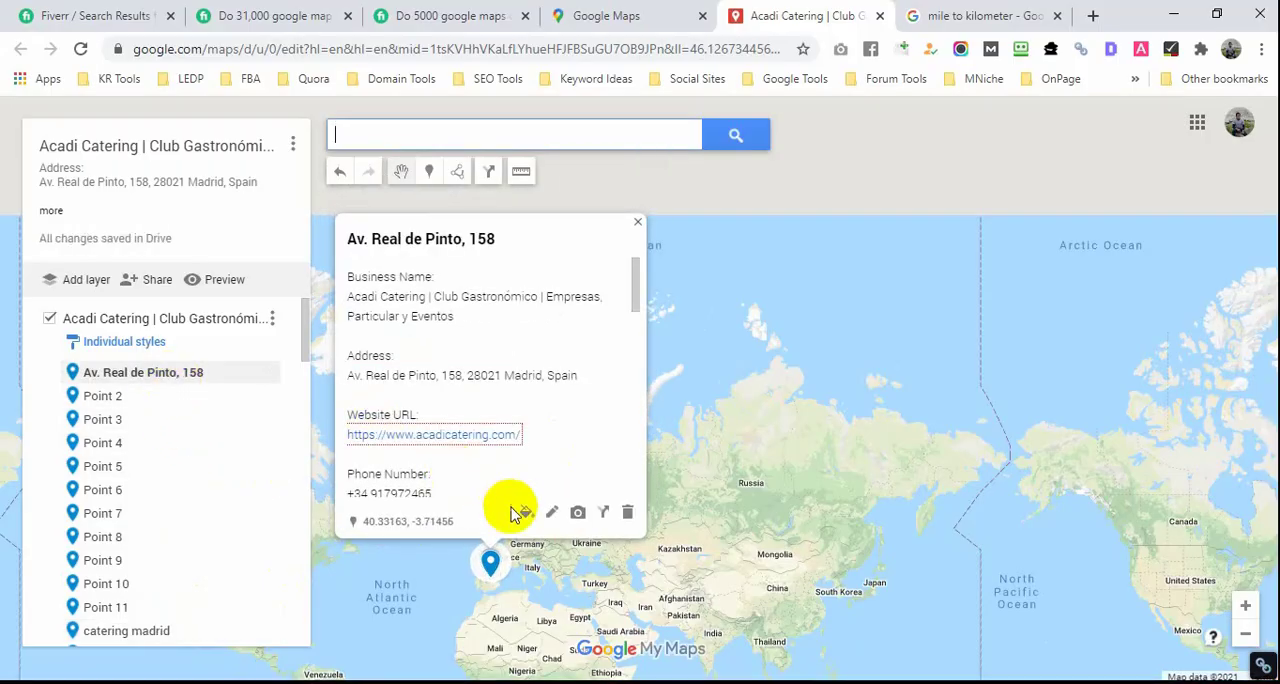
{"action": "left_click", "coordinate": [548, 511]}
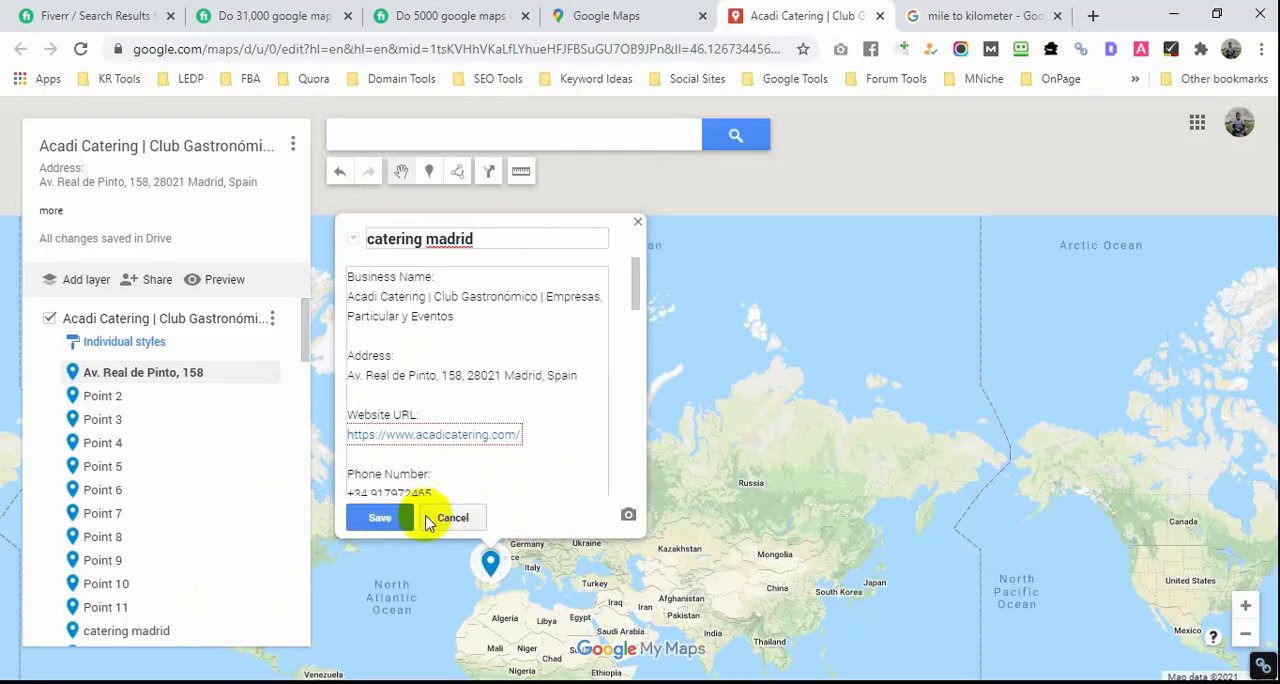
{"action": "left_click", "coordinate": [375, 513]}
Step: Copy the second main keyword from the Notepad file and rename Point 2 as "club gastronomico", saving the marker
{"action": "left_click", "coordinate": [157, 400]}
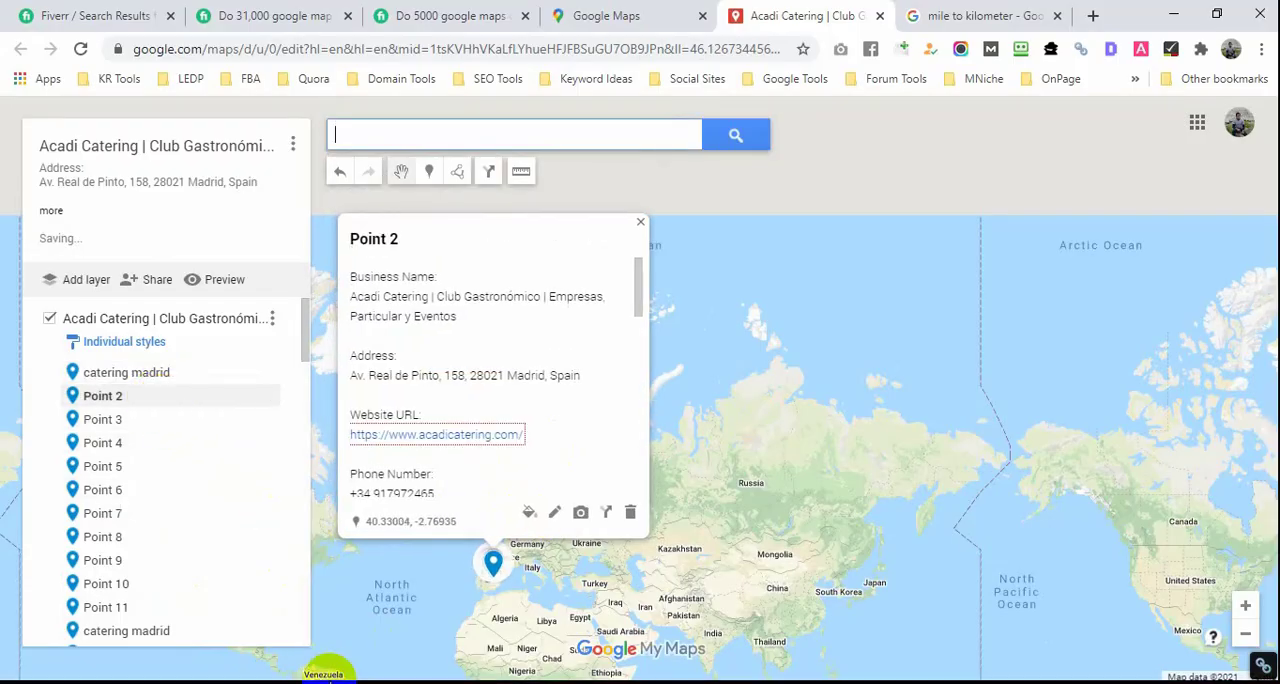
{"action": "left_click", "coordinate": [330, 676]}
{"action": "left_click_drag", "start_coordinate": [151, 367], "coordinate": [312, 372]}
{"action": "key", "text": "ctrl+c"}
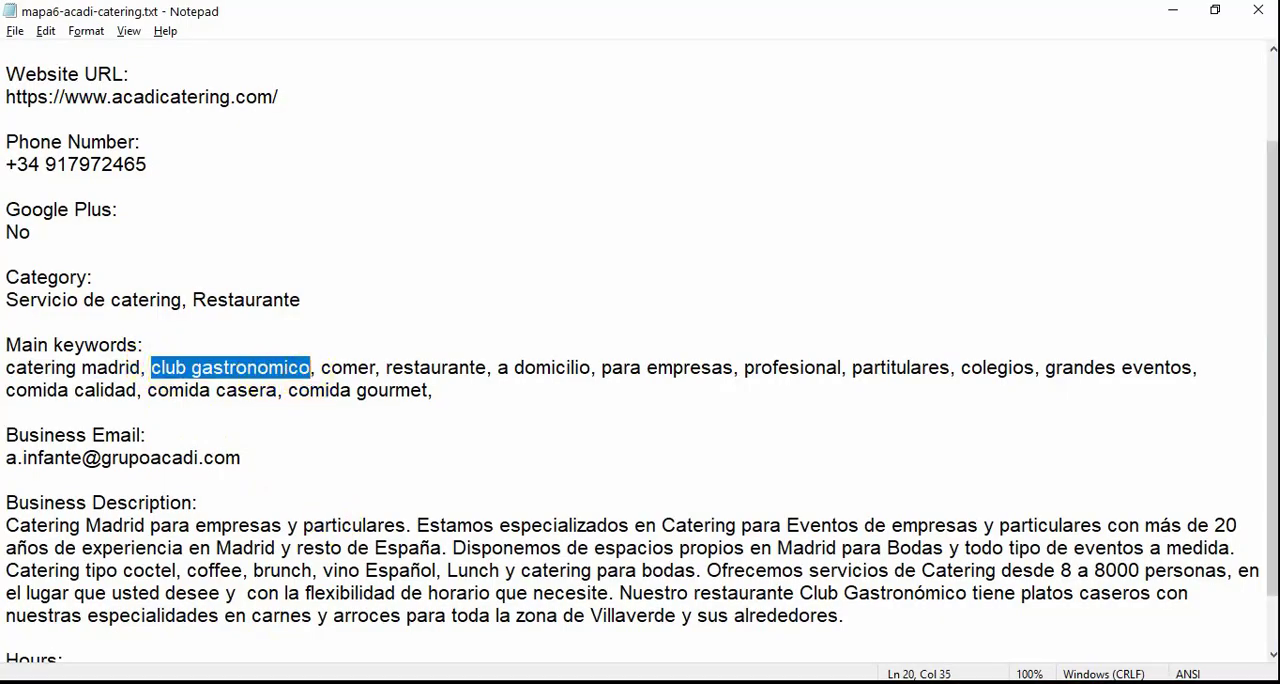
{"action": "key", "text": "alt+Tab"}
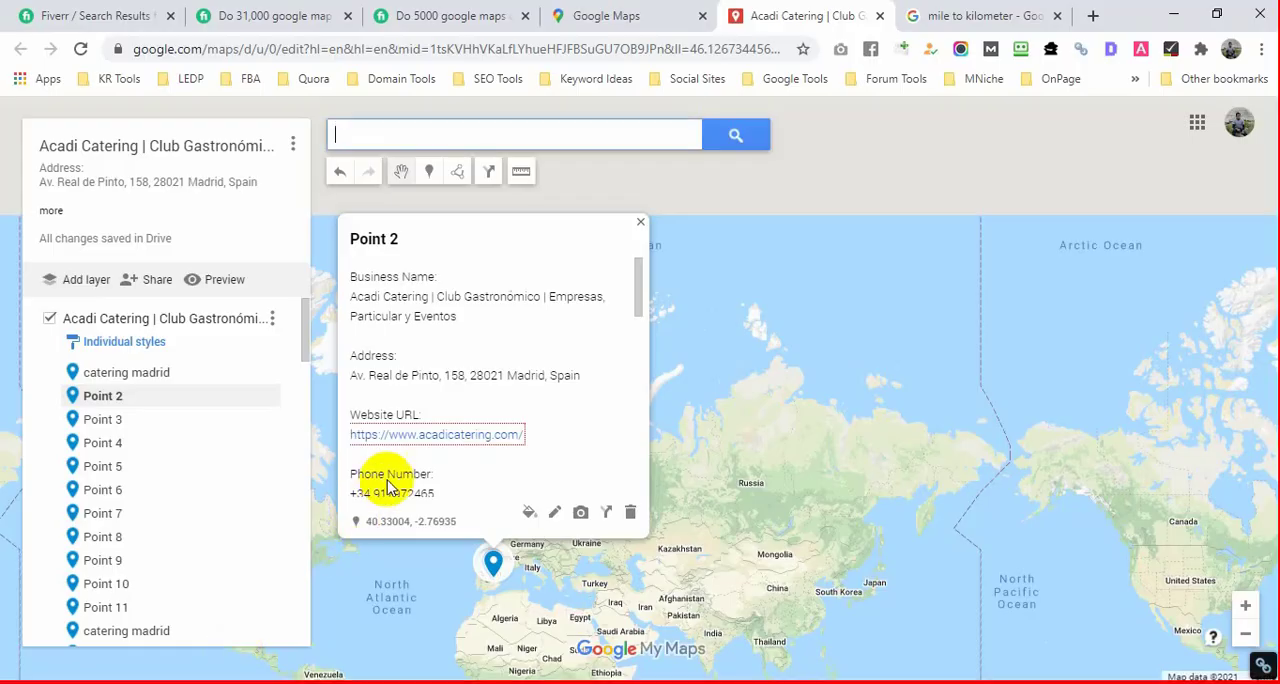
{"action": "left_click", "coordinate": [558, 512]}
{"action": "key", "text": "ctrl+v"}
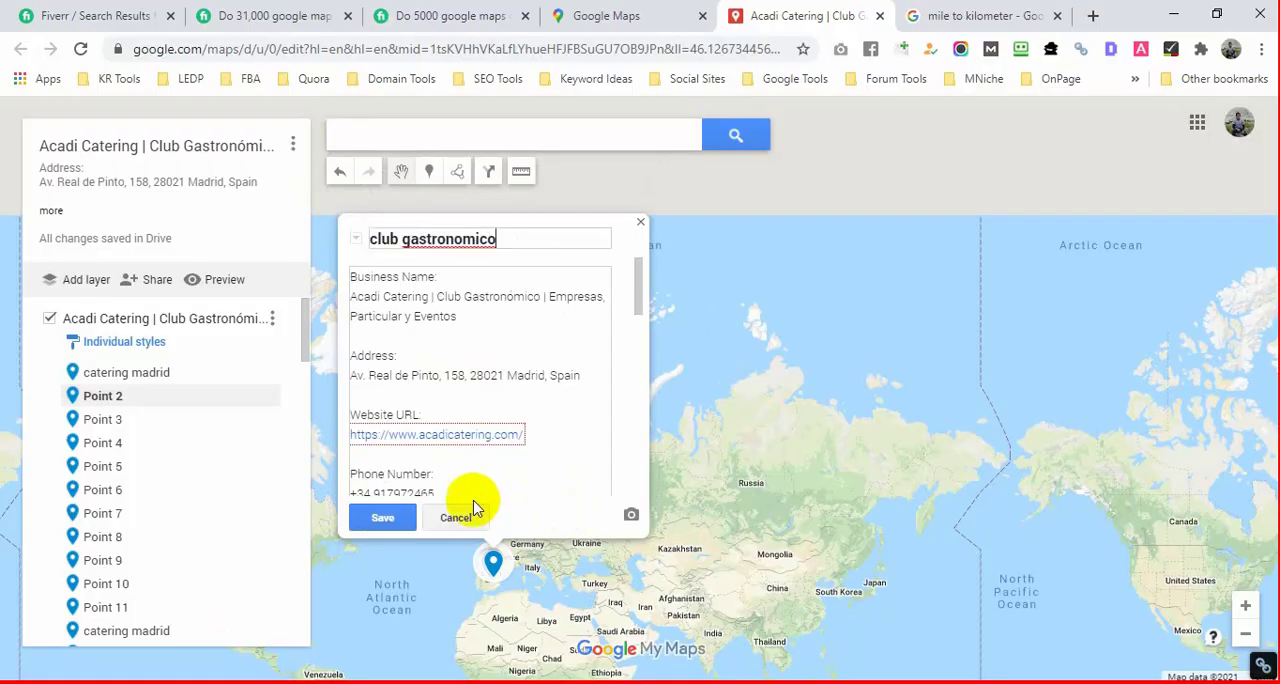
{"action": "left_click", "coordinate": [383, 513]}
Step: Rename Point 3 as "comer" using the keyword copied from the Notepad file, and save the marker
{"action": "left_click", "coordinate": [166, 424]}
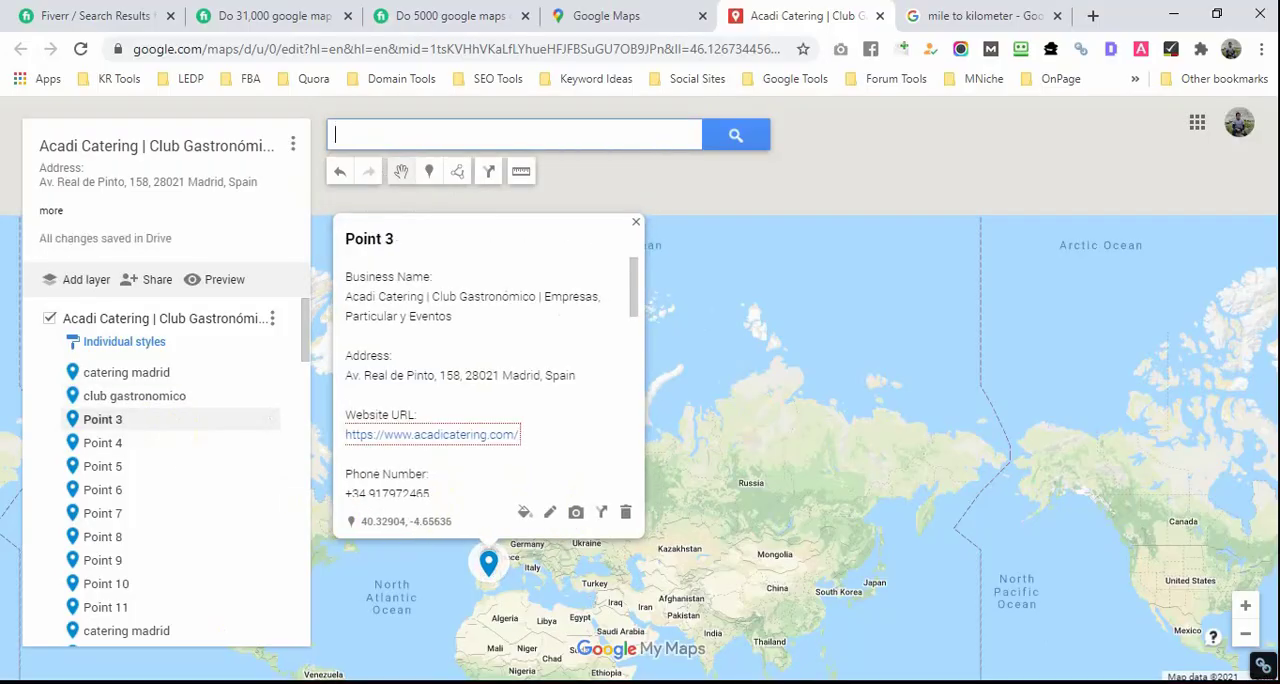
{"action": "key", "text": "alt+Tab"}
{"action": "left_click_drag", "start_coordinate": [322, 366], "coordinate": [338, 366]}
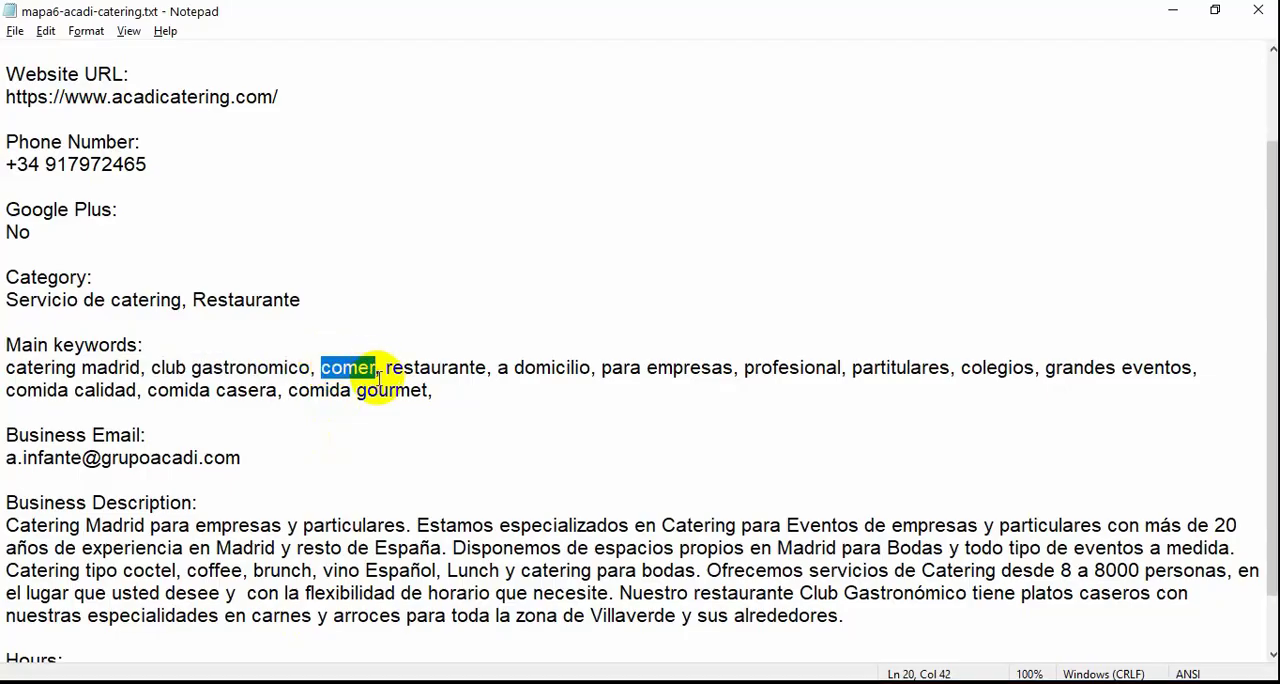
{"action": "key", "text": "alt+Tab"}
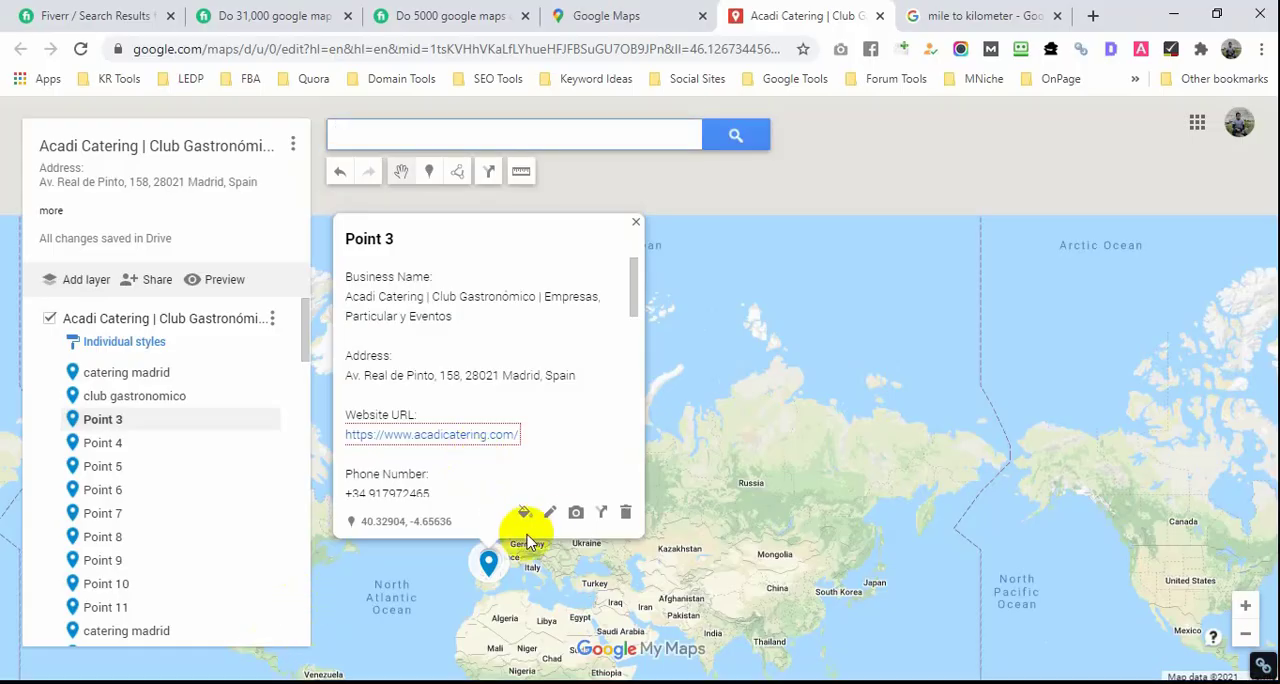
{"action": "left_click", "coordinate": [549, 513]}
{"action": "type", "text": "comer"}
{"action": "left_click", "coordinate": [380, 517]}
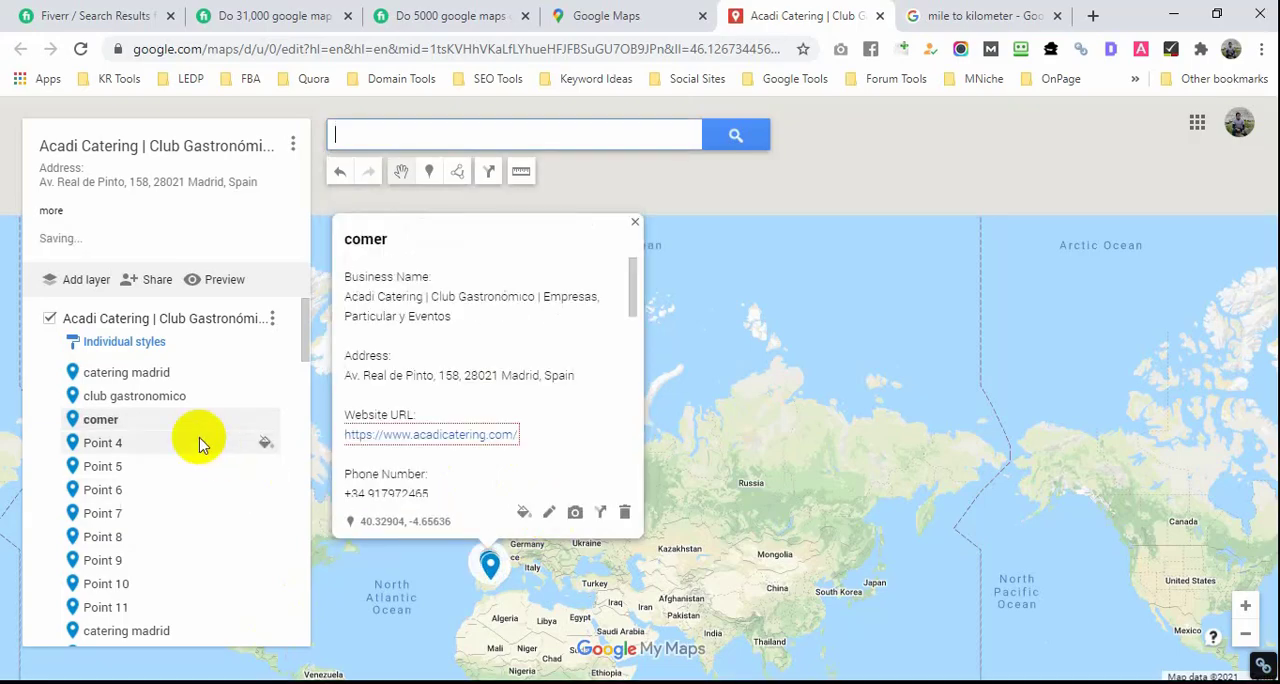
Step: Rename Point 4 as "restaurante" using the keyword copied from the Notepad file, and save the marker
{"action": "left_click", "coordinate": [197, 443]}
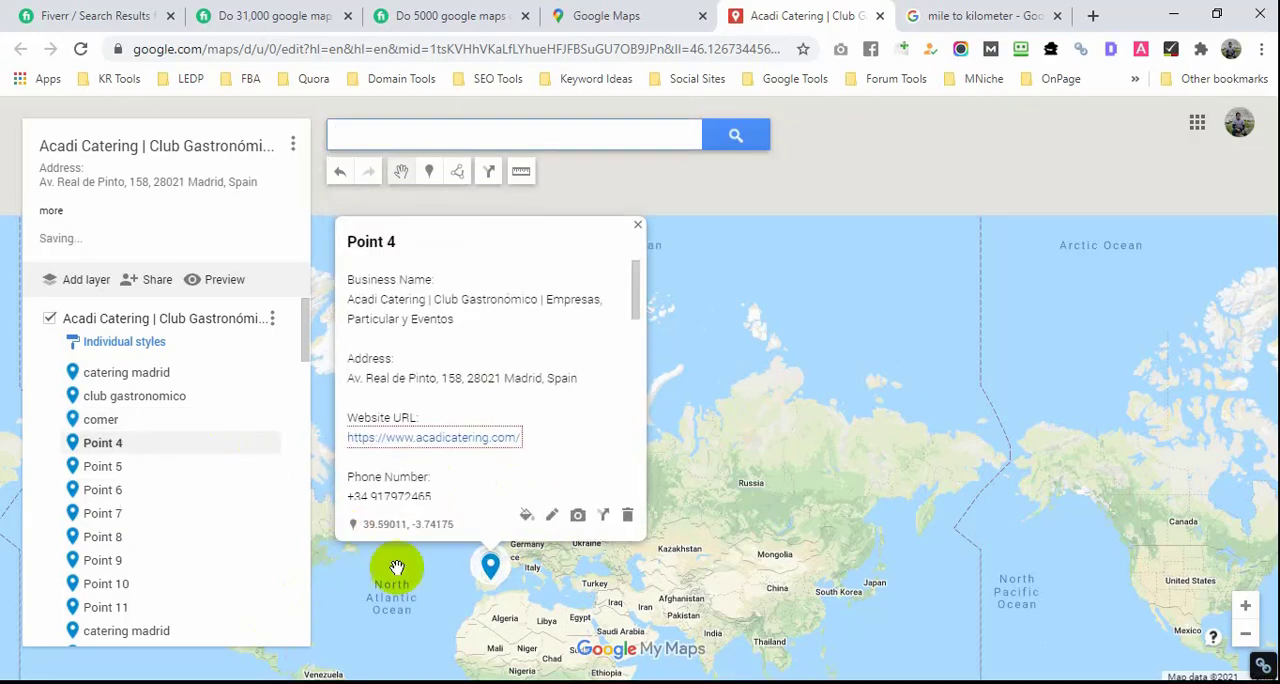
{"action": "left_click", "coordinate": [551, 514]}
{"action": "key", "text": "alt+Tab"}
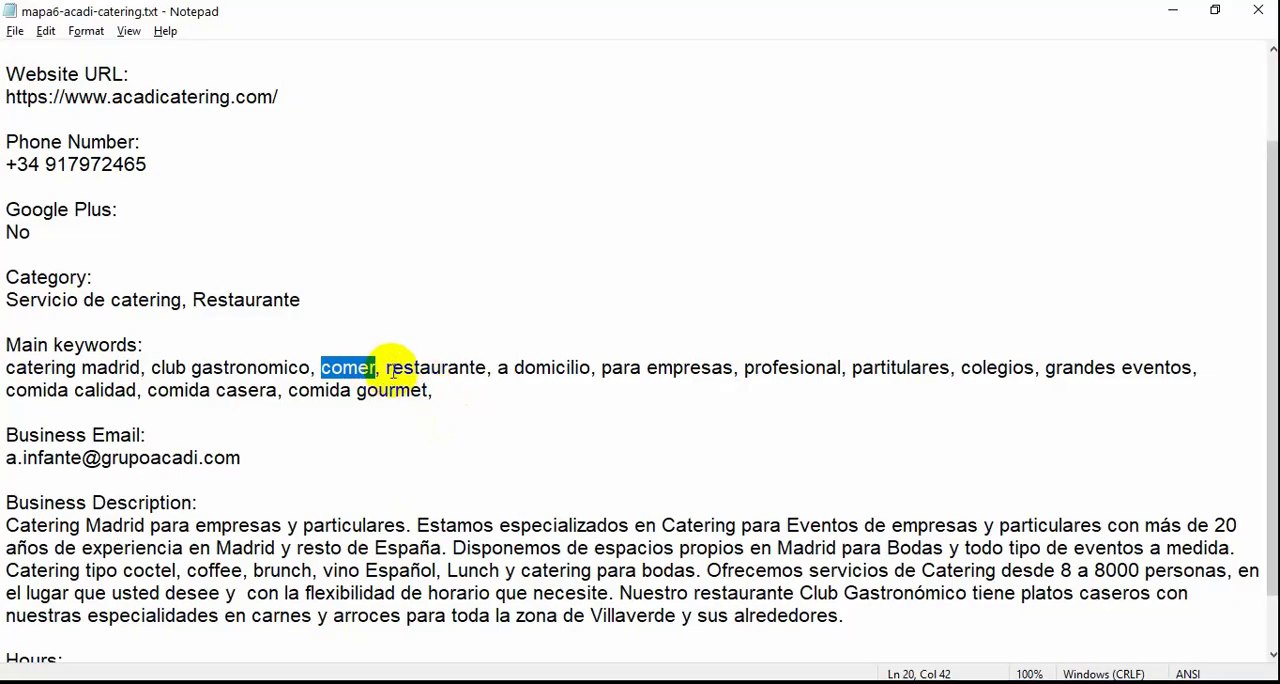
{"action": "left_click_drag", "start_coordinate": [386, 367], "coordinate": [488, 372]}
{"action": "key", "text": "ctrl+c"}
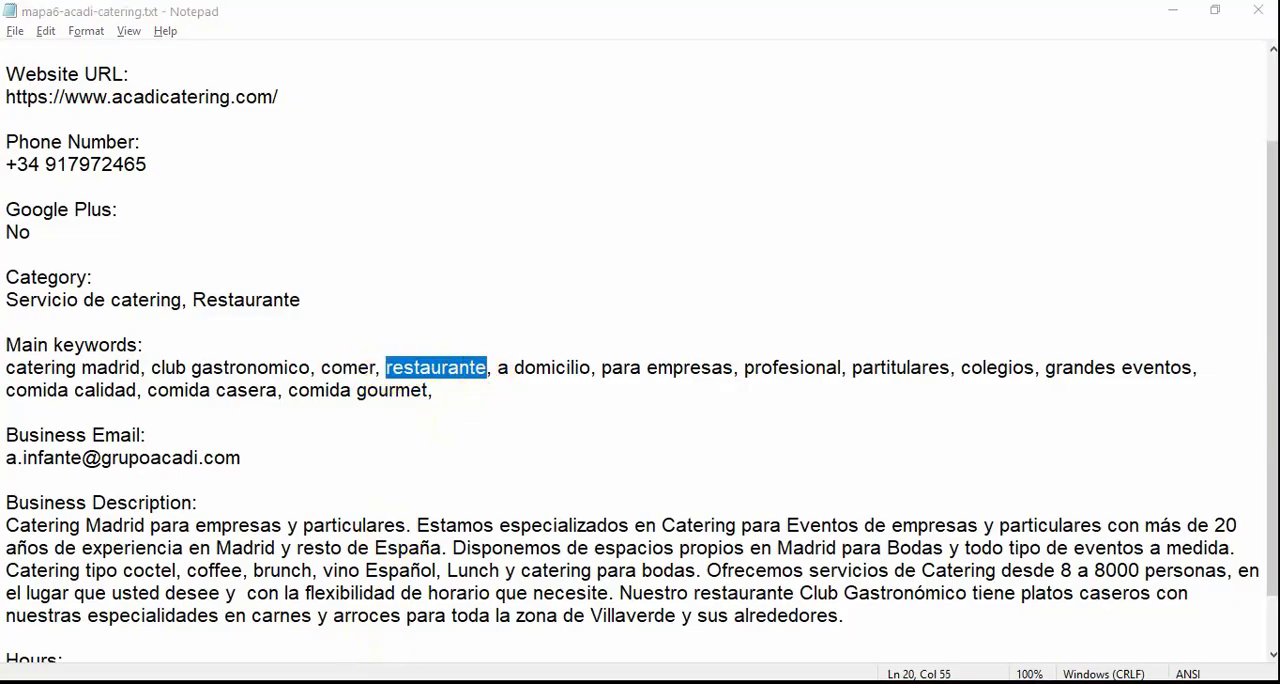
{"action": "key", "text": "alt+Tab"}
{"action": "key", "text": "ctrl+v"}
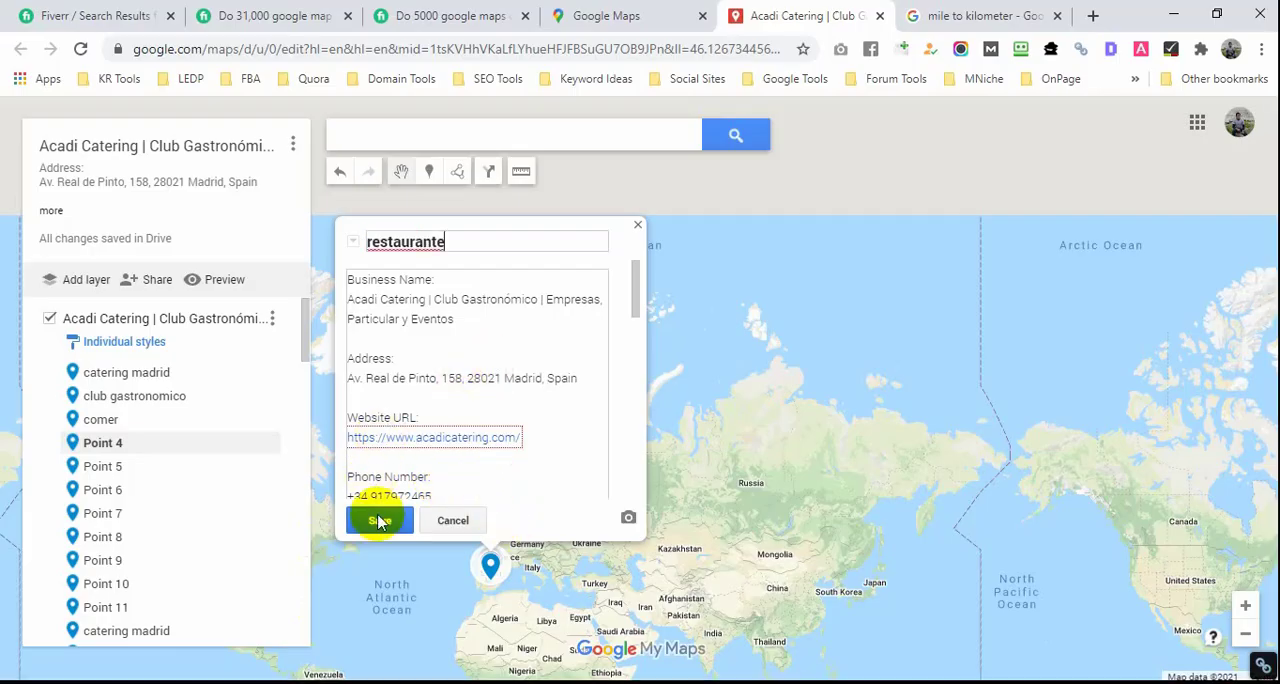
{"action": "left_click", "coordinate": [378, 521]}
Step: Copy the keyword "a domicilio" from the Notepad file and save it as the title of Point 5
{"action": "left_click", "coordinate": [209, 464]}
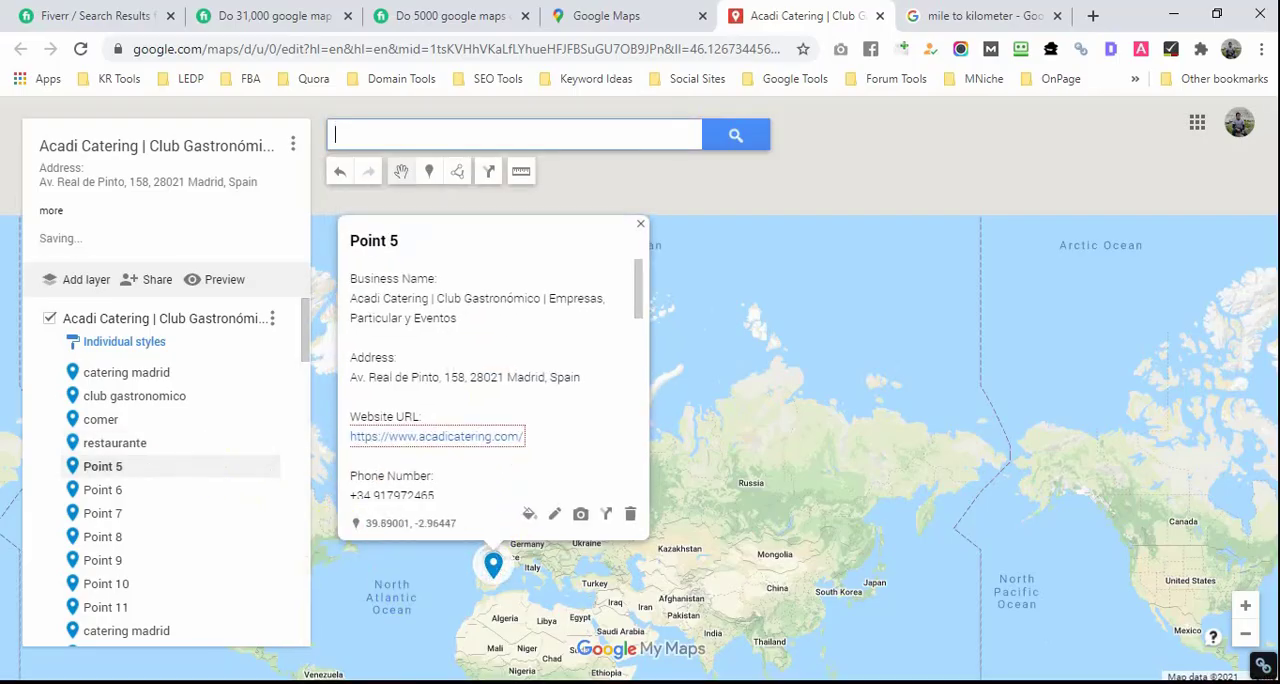
{"action": "key", "text": "alt+Tab"}
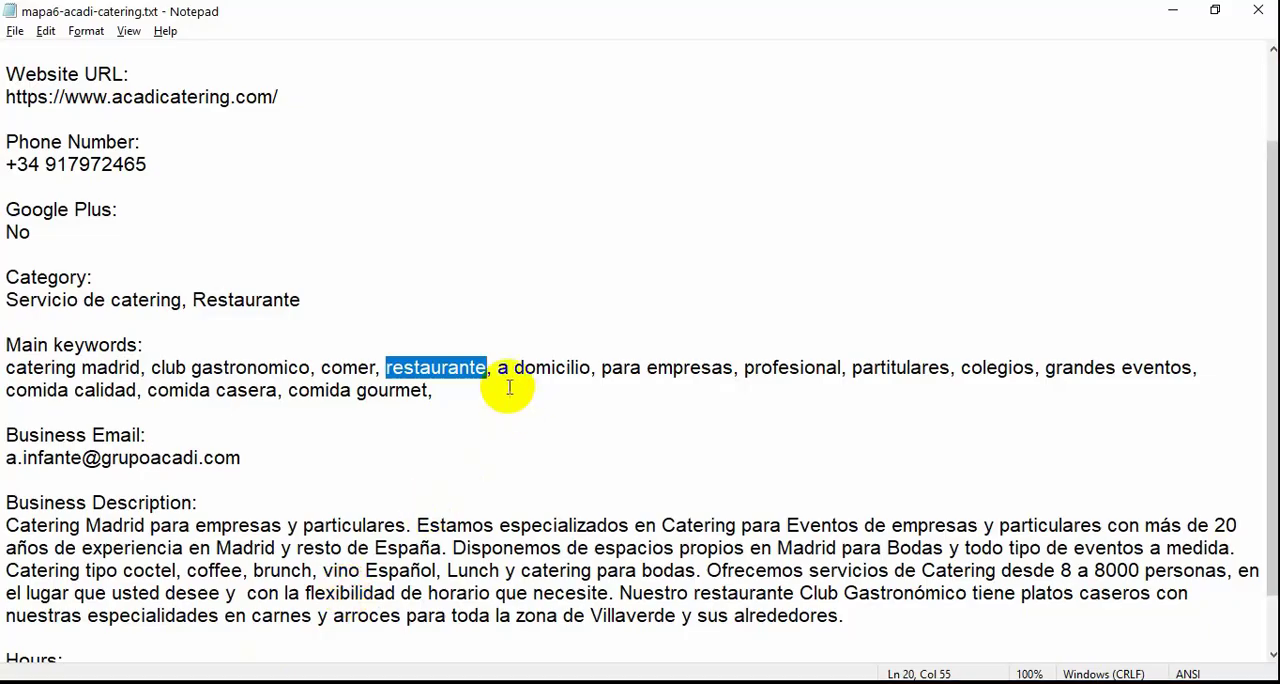
{"action": "left_click_drag", "start_coordinate": [500, 368], "coordinate": [591, 368]}
{"action": "key", "text": "ctrl+c"}
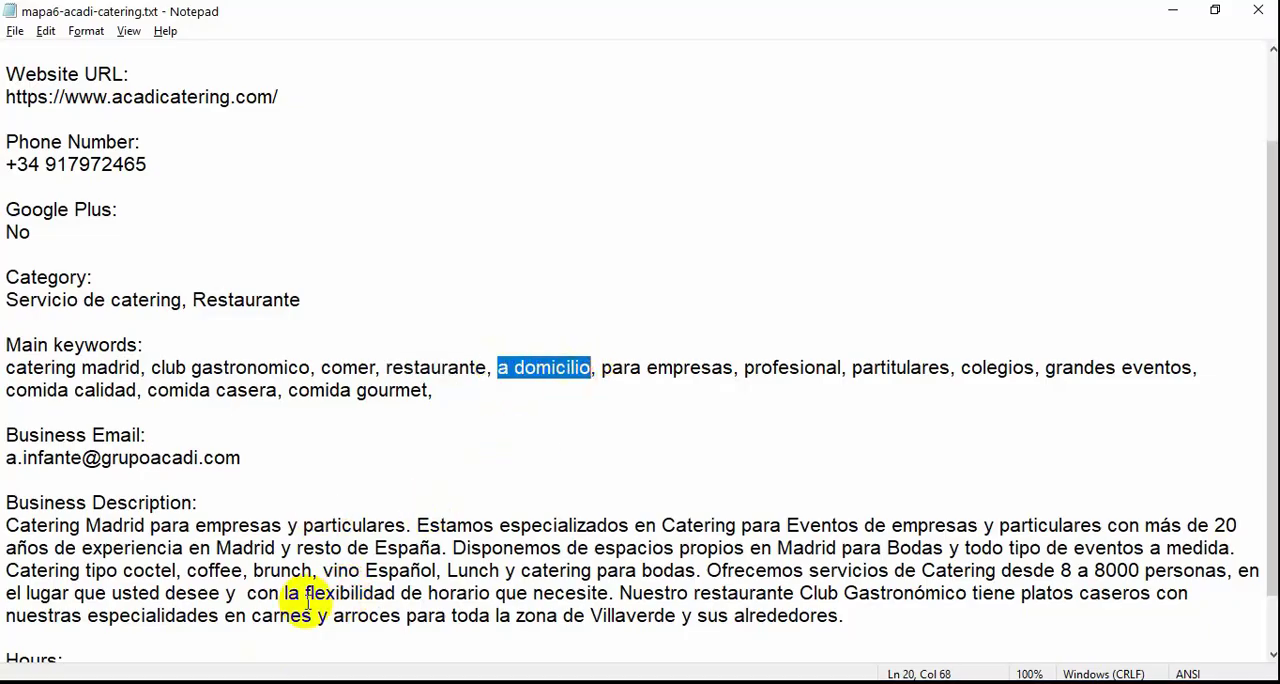
{"action": "key", "text": "alt+Tab"}
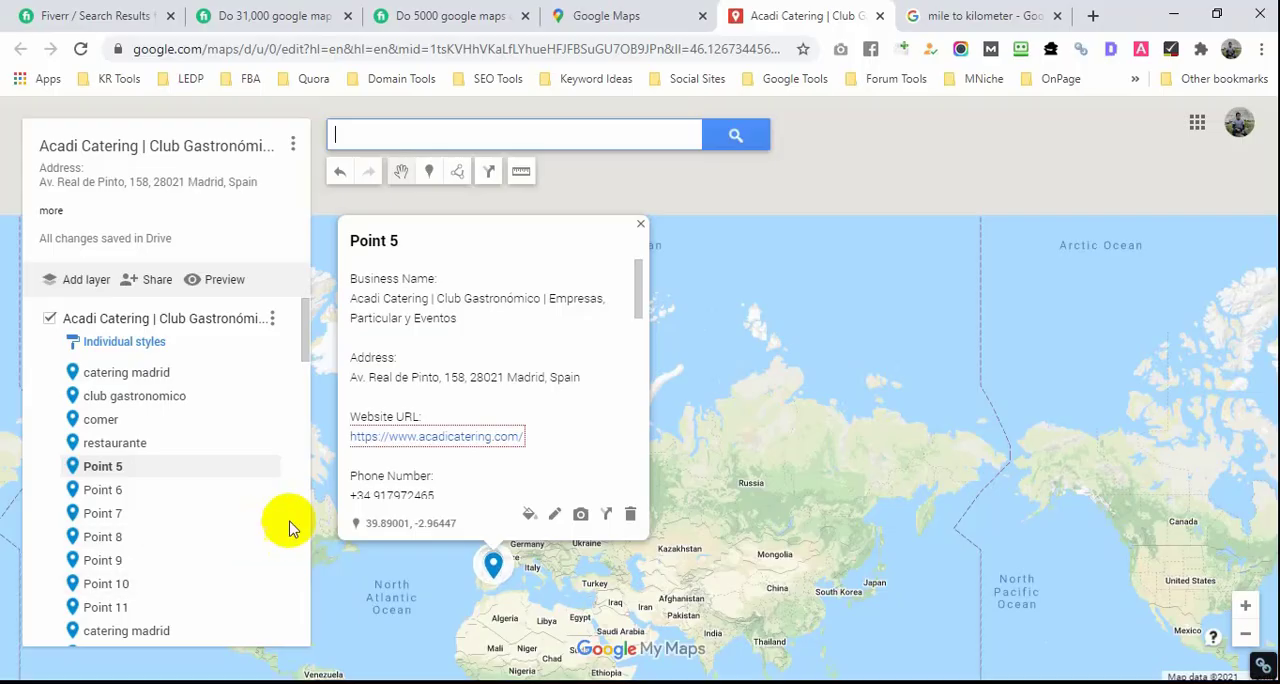
{"action": "left_click", "coordinate": [553, 514]}
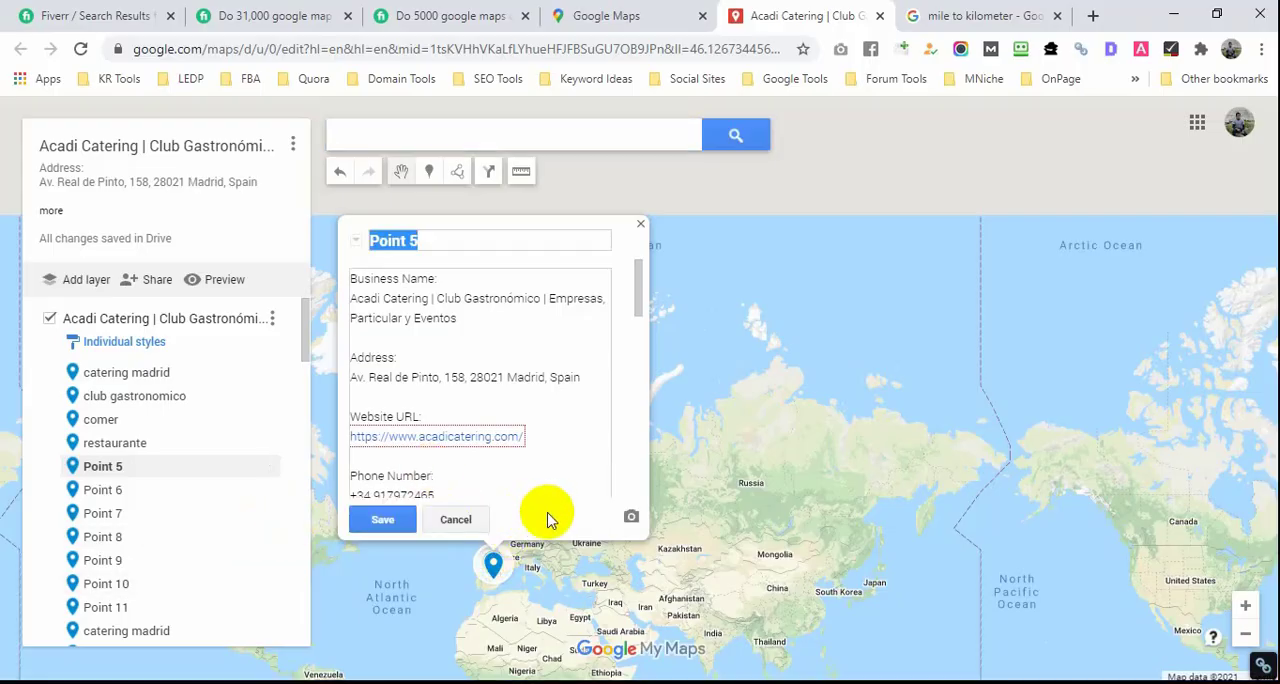
{"action": "key", "text": "ctrl+v"}
{"action": "left_click", "coordinate": [372, 519]}
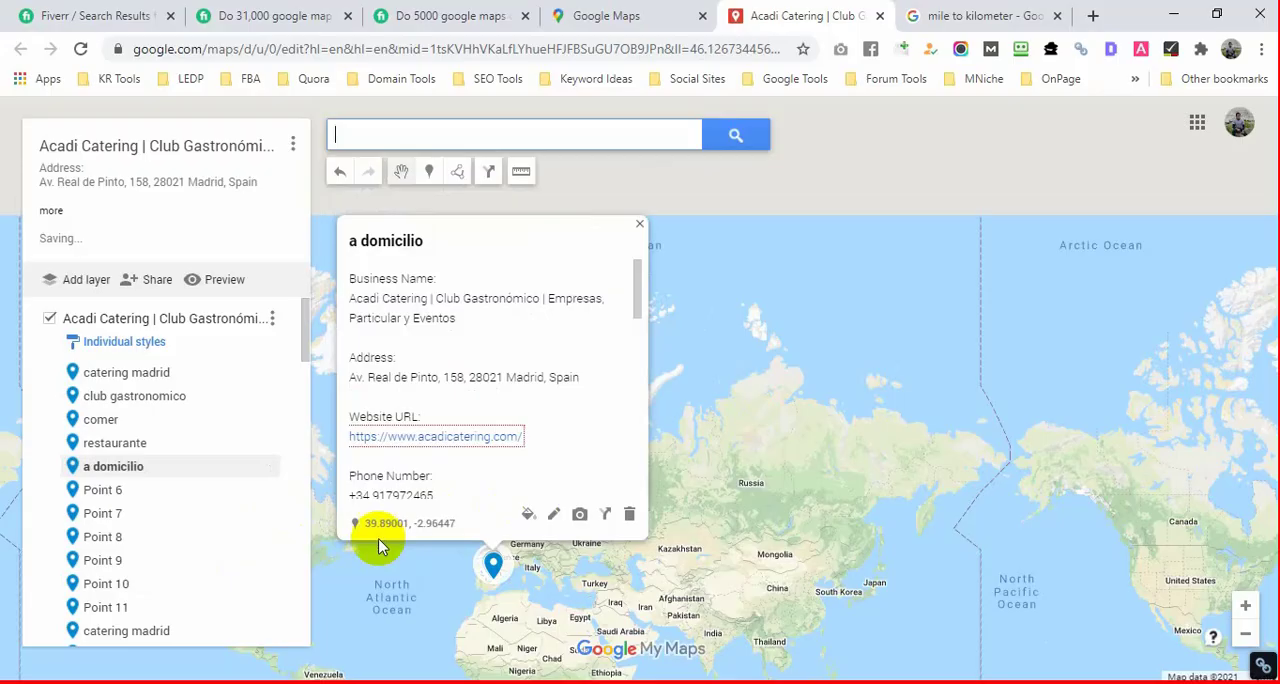
Step: Copy the keyword "para empresas" from the Notepad file and save it as the title of Point 6
{"action": "left_click", "coordinate": [157, 490]}
{"action": "left_click", "coordinate": [548, 514]}
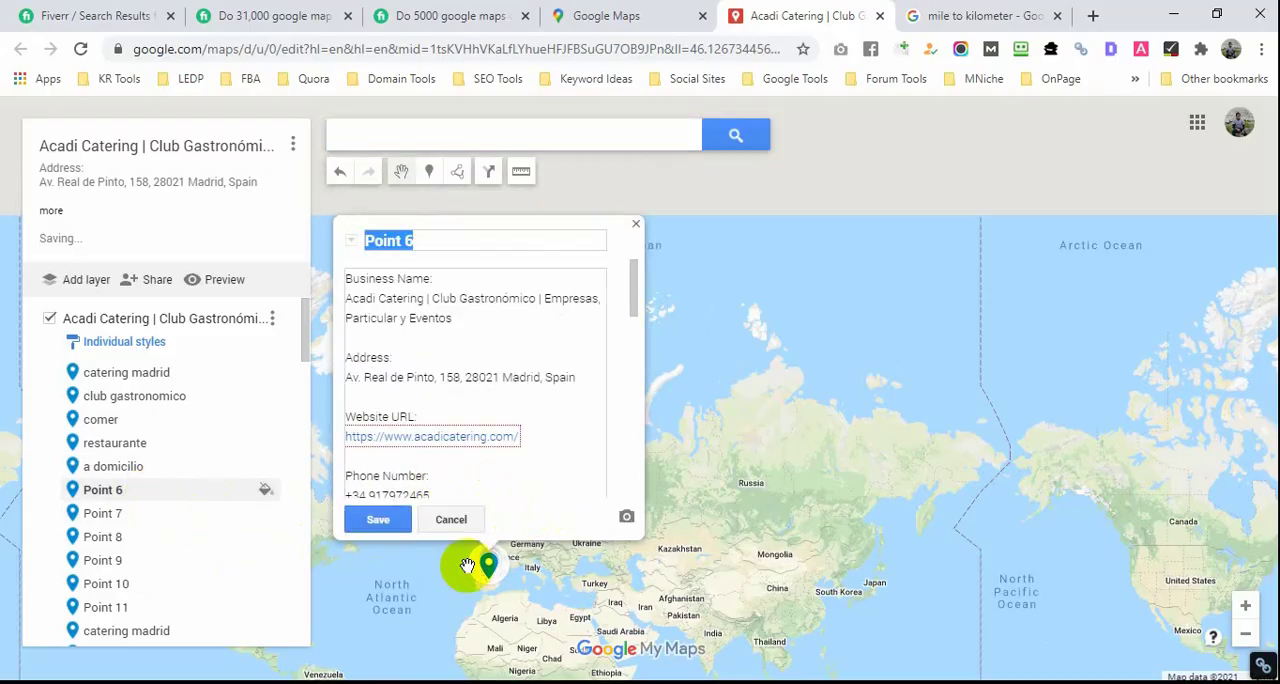
{"action": "key", "text": "alt+Tab"}
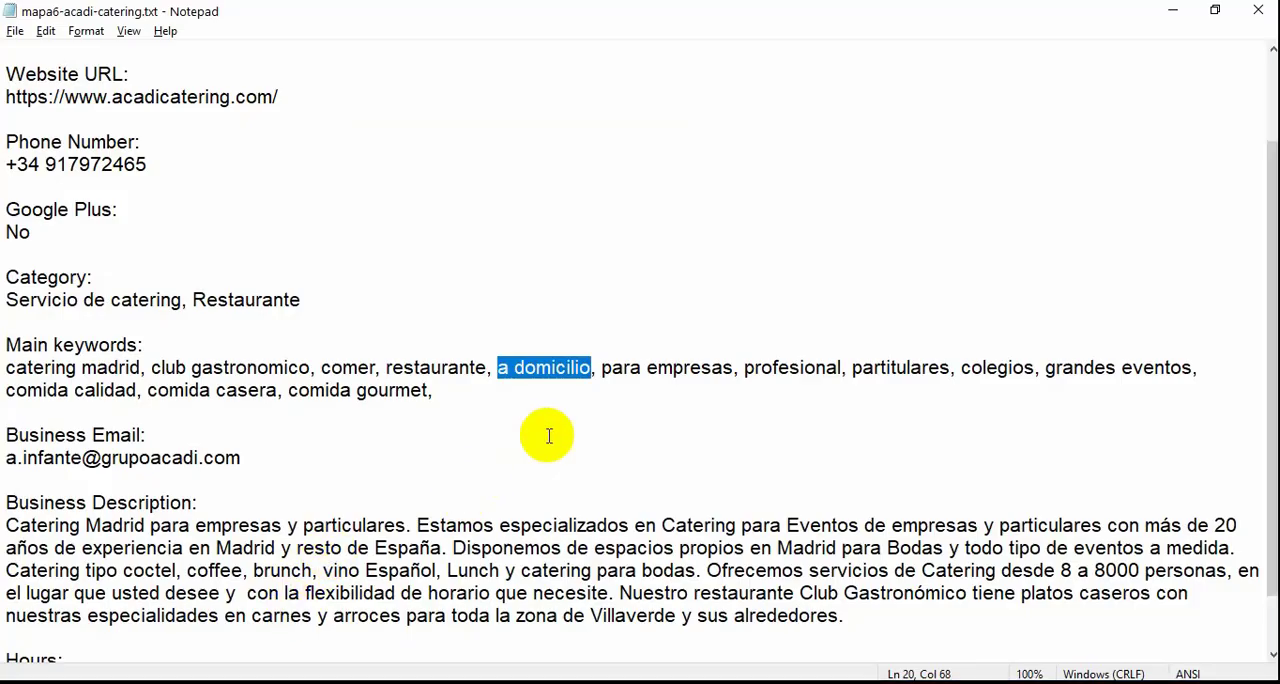
{"action": "left_click_drag", "start_coordinate": [602, 368], "coordinate": [710, 377]}
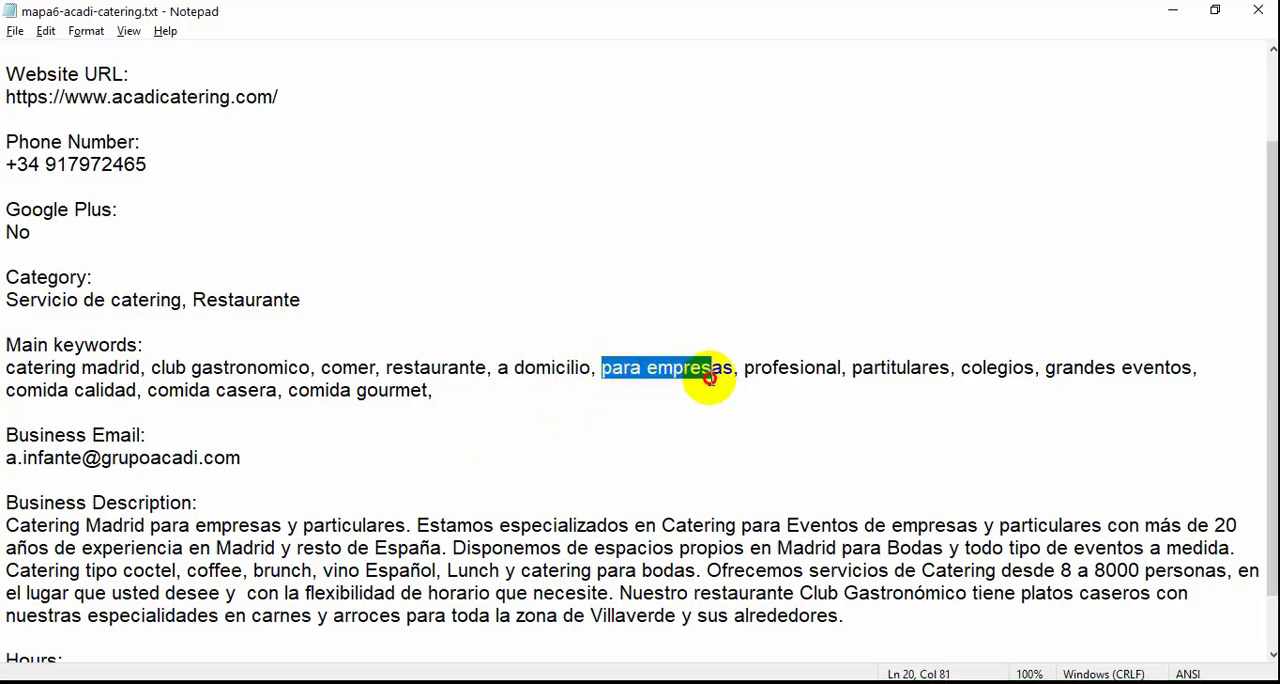
{"action": "key", "text": "shift+Down"}
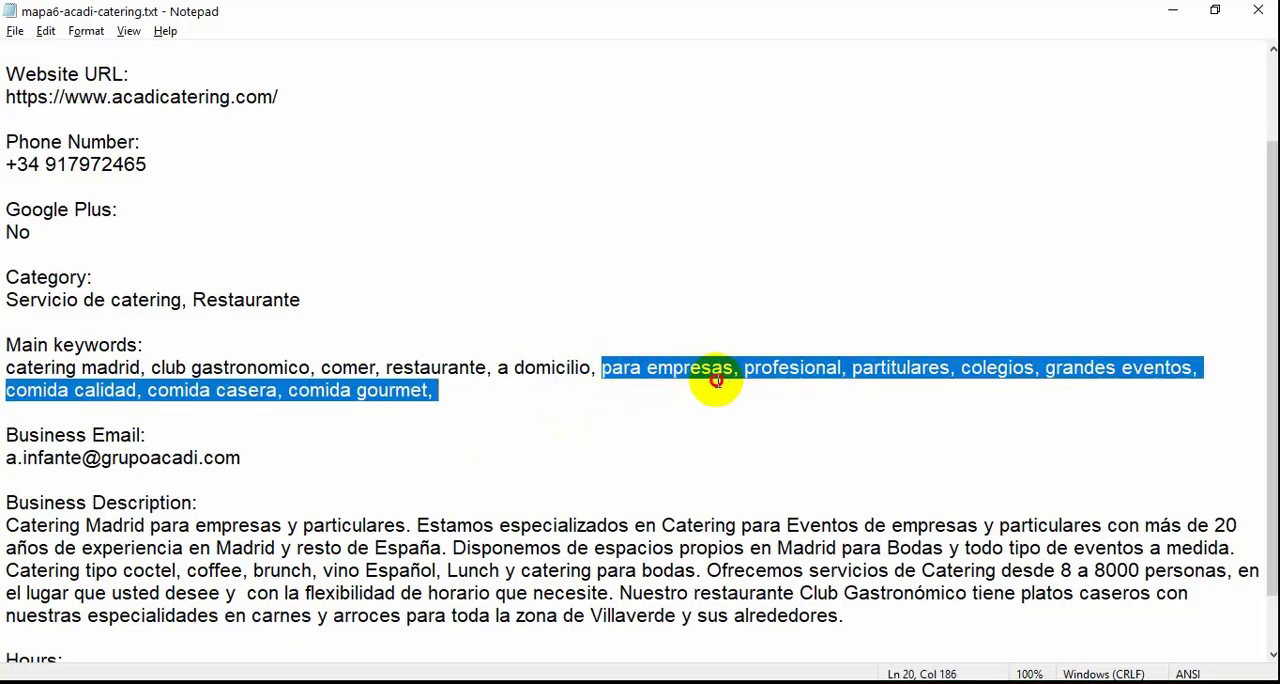
{"action": "left_click", "coordinate": [716, 399]}
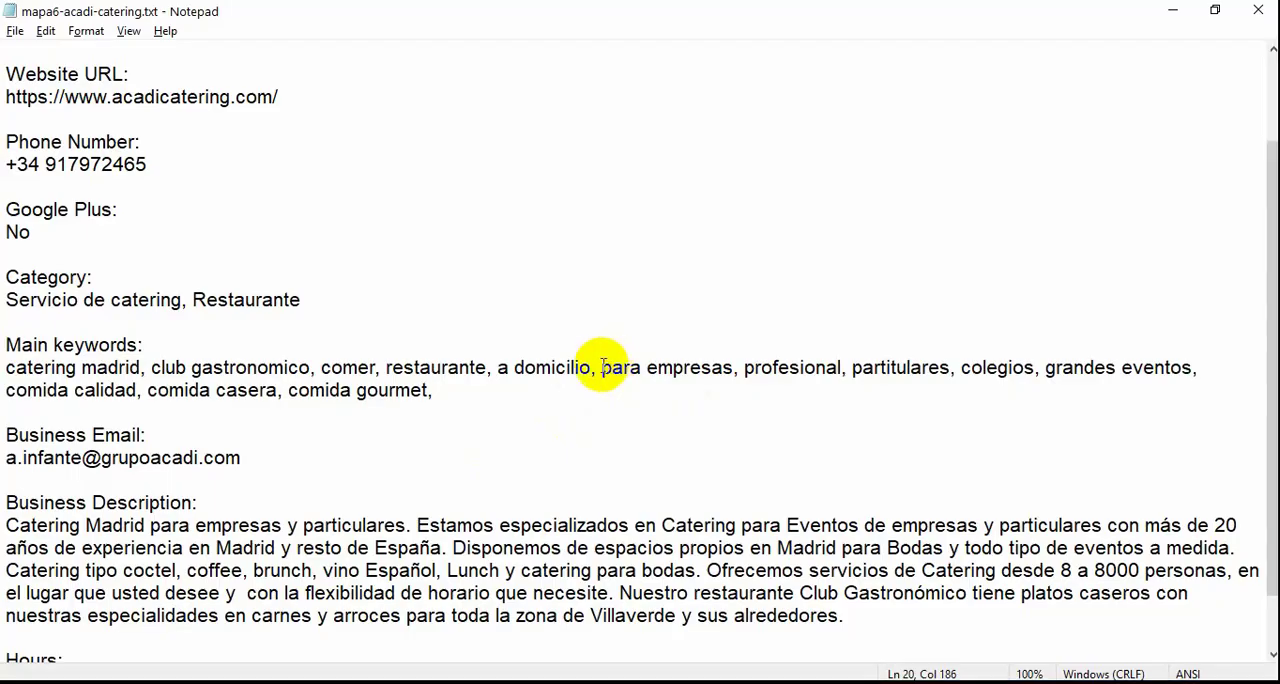
{"action": "left_click_drag", "start_coordinate": [667, 374], "coordinate": [734, 368]}
{"action": "key", "text": "ctrl+c"}
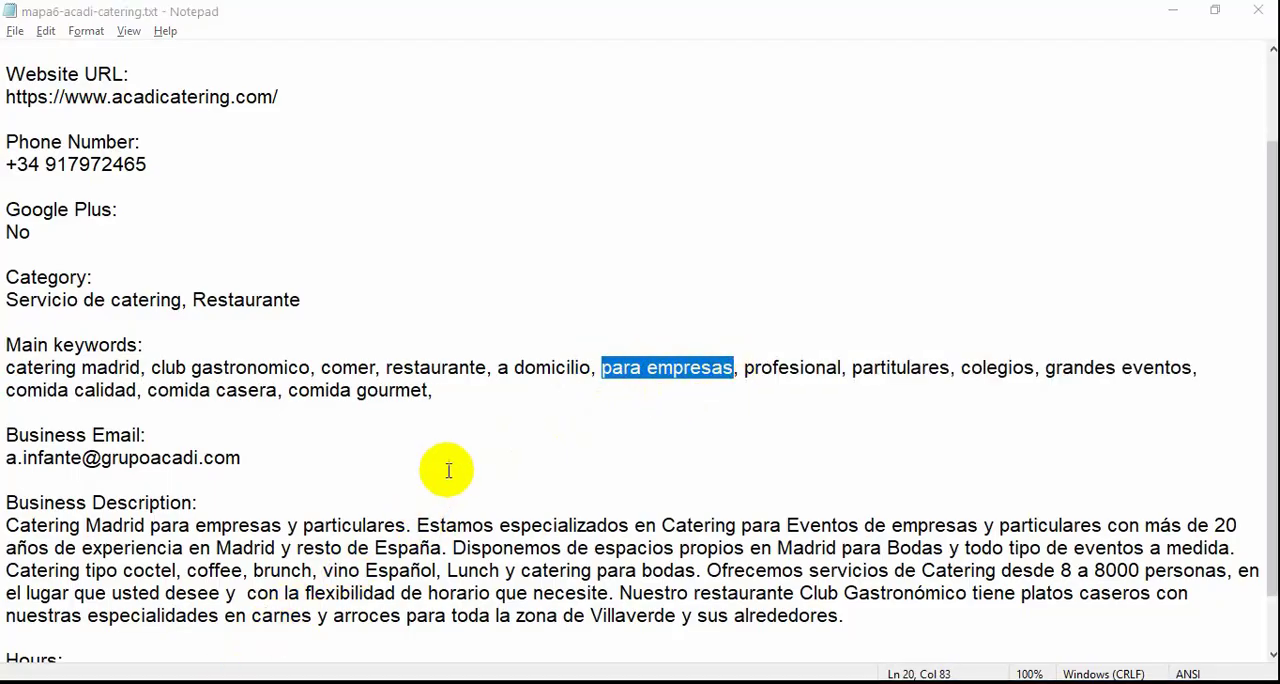
{"action": "key", "text": "alt+Tab"}
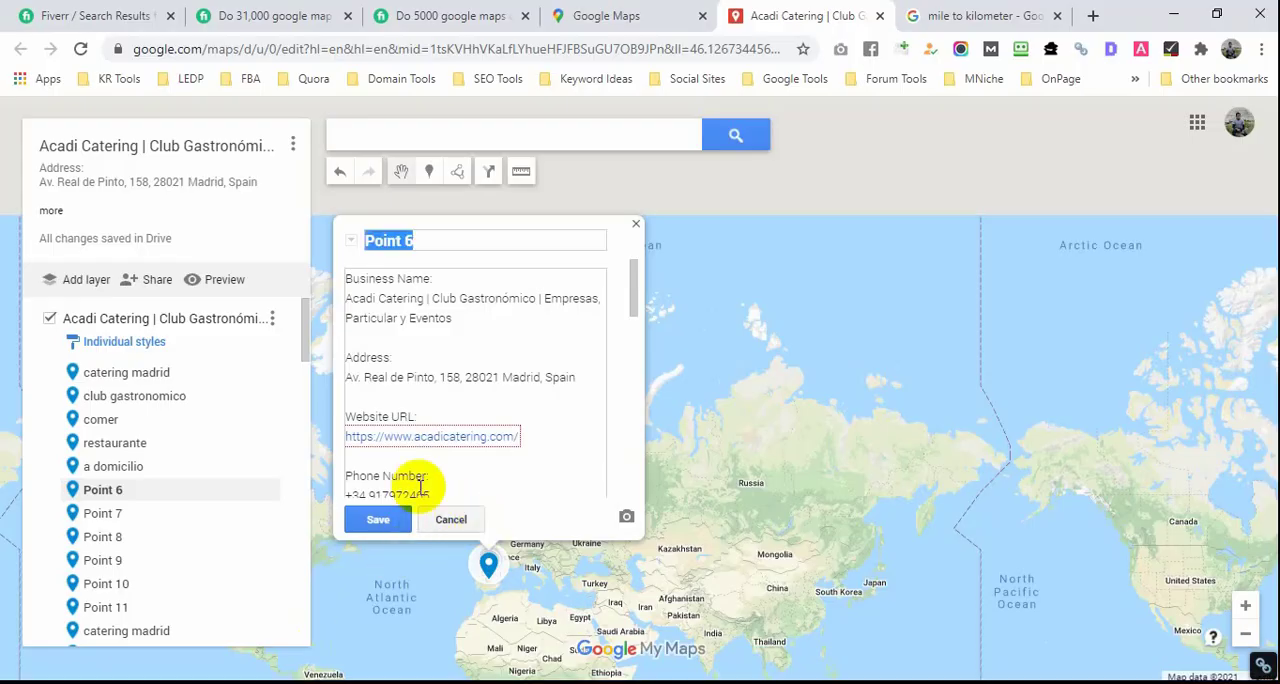
{"action": "key", "text": "ctrl+v"}
{"action": "left_click", "coordinate": [368, 520]}
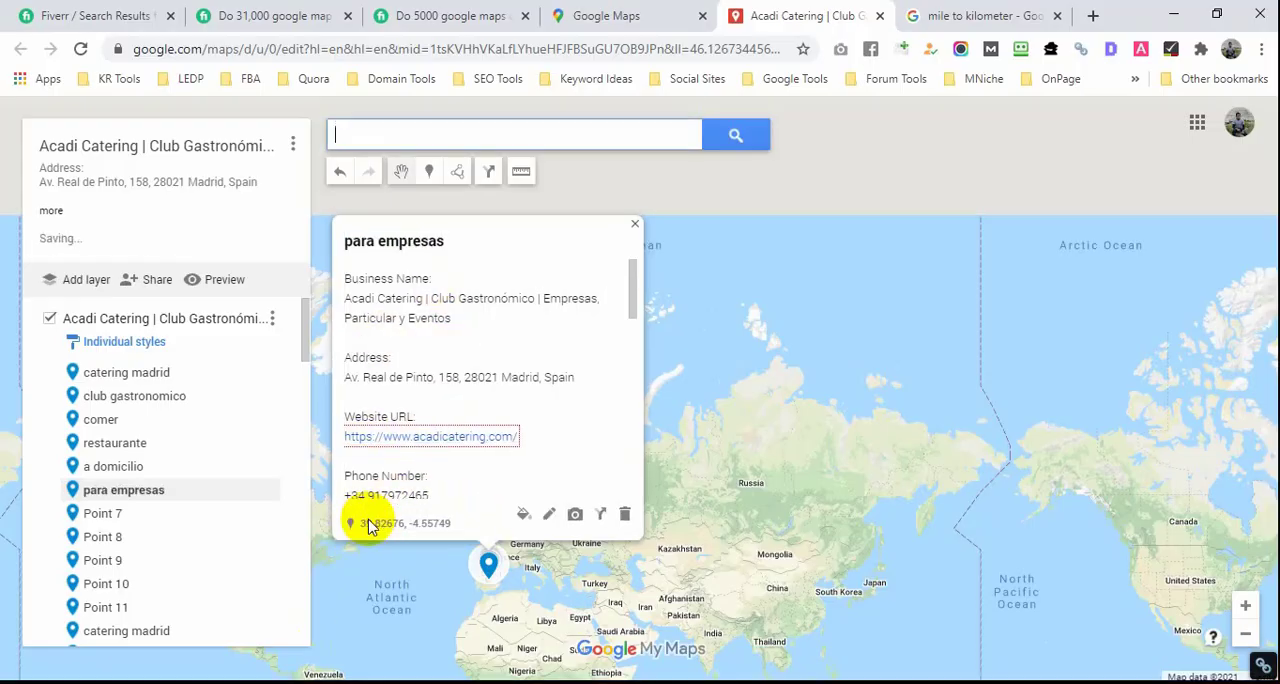
Step: Set the layer's marker labels to name in the style settings
{"action": "scroll", "coordinate": [203, 394], "scroll_direction": "down", "scroll_amount": 5}
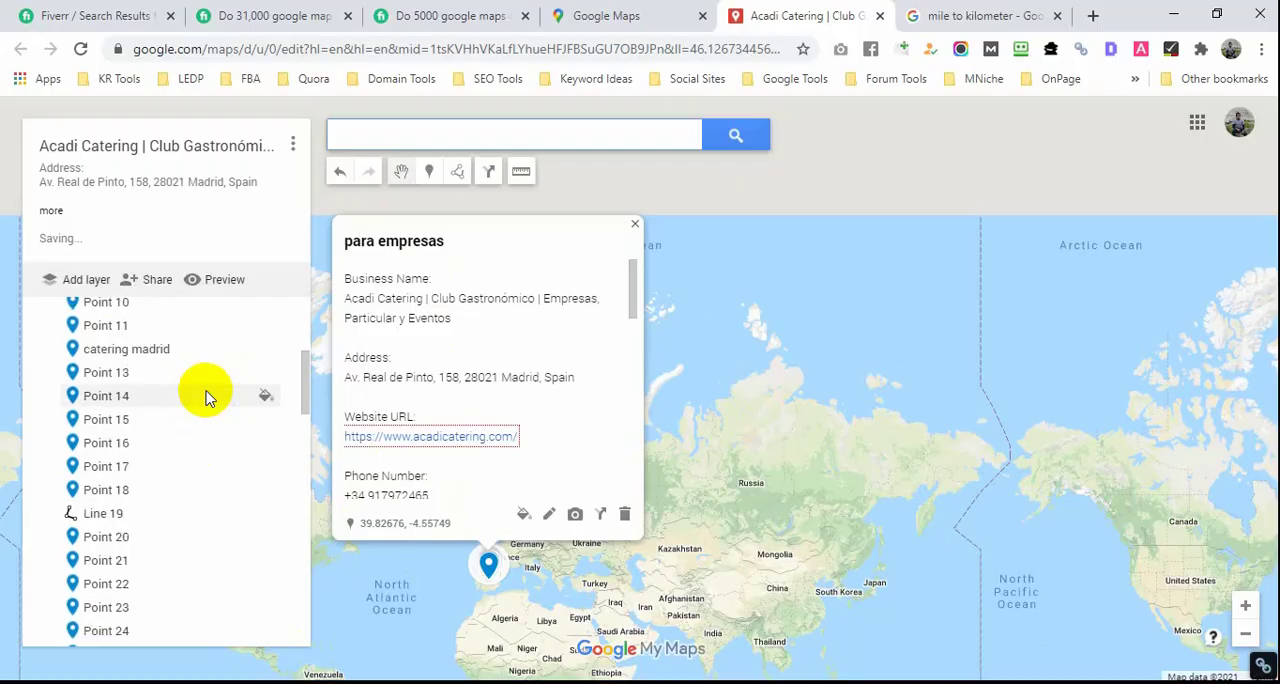
{"action": "scroll", "coordinate": [206, 391], "scroll_direction": "up", "scroll_amount": 5}
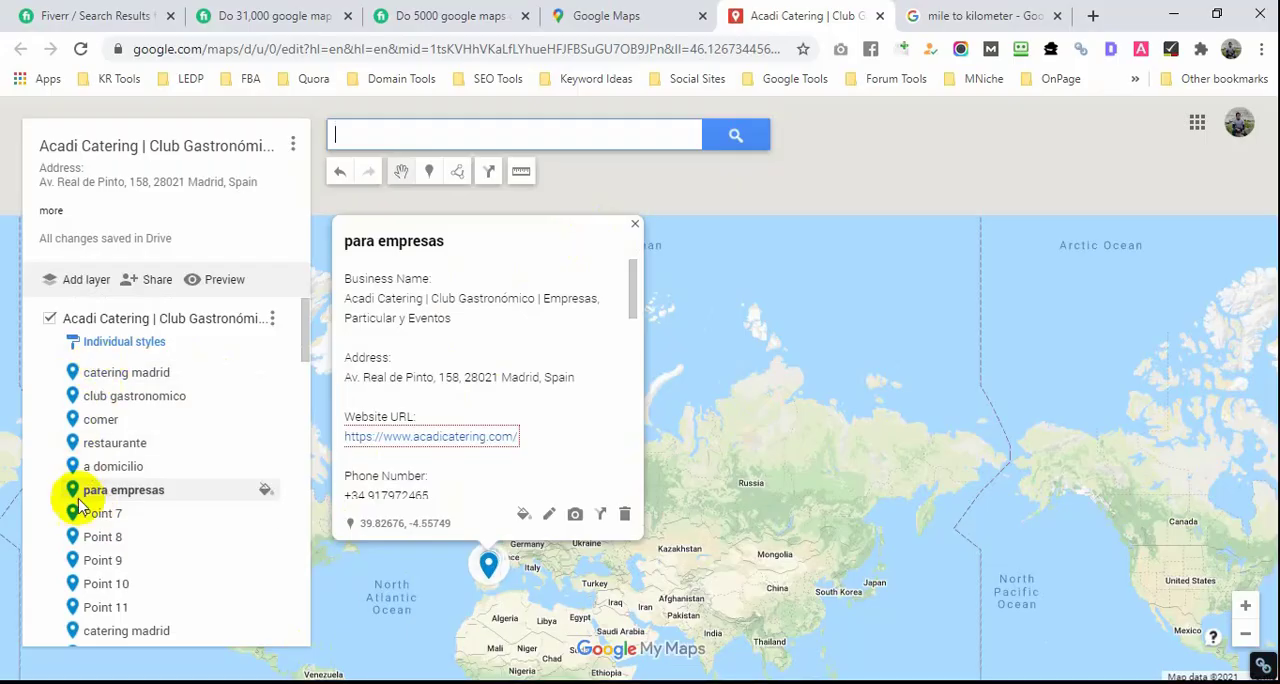
{"action": "scroll", "coordinate": [115, 495], "scroll_direction": "down", "scroll_amount": 2}
{"action": "scroll", "coordinate": [115, 480], "scroll_direction": "up", "scroll_amount": 2}
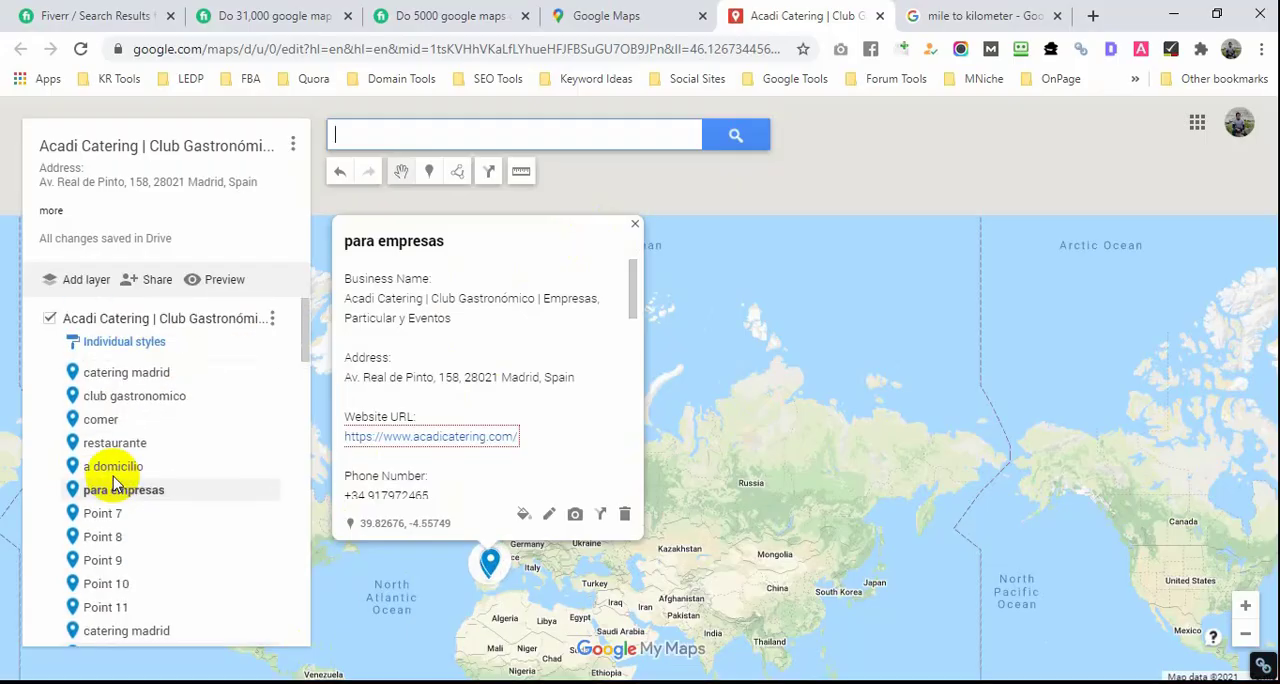
{"action": "left_click", "coordinate": [125, 344]}
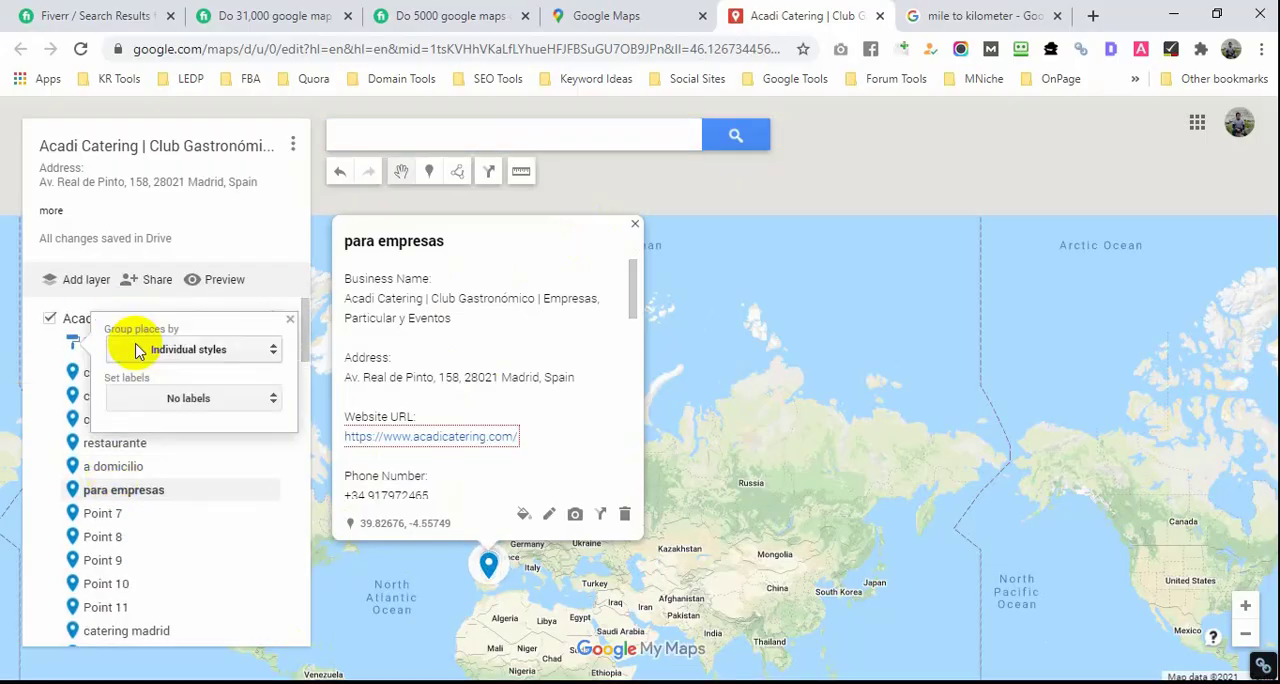
{"action": "left_click", "coordinate": [276, 400]}
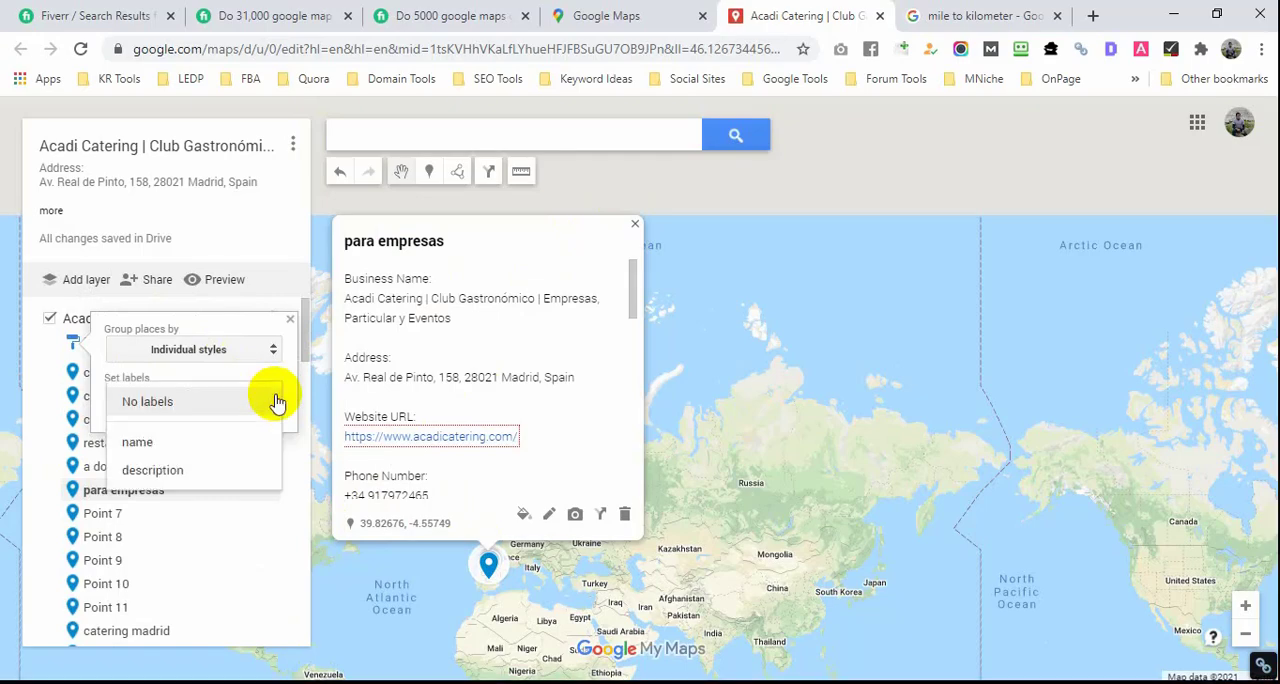
{"action": "left_click", "coordinate": [196, 444]}
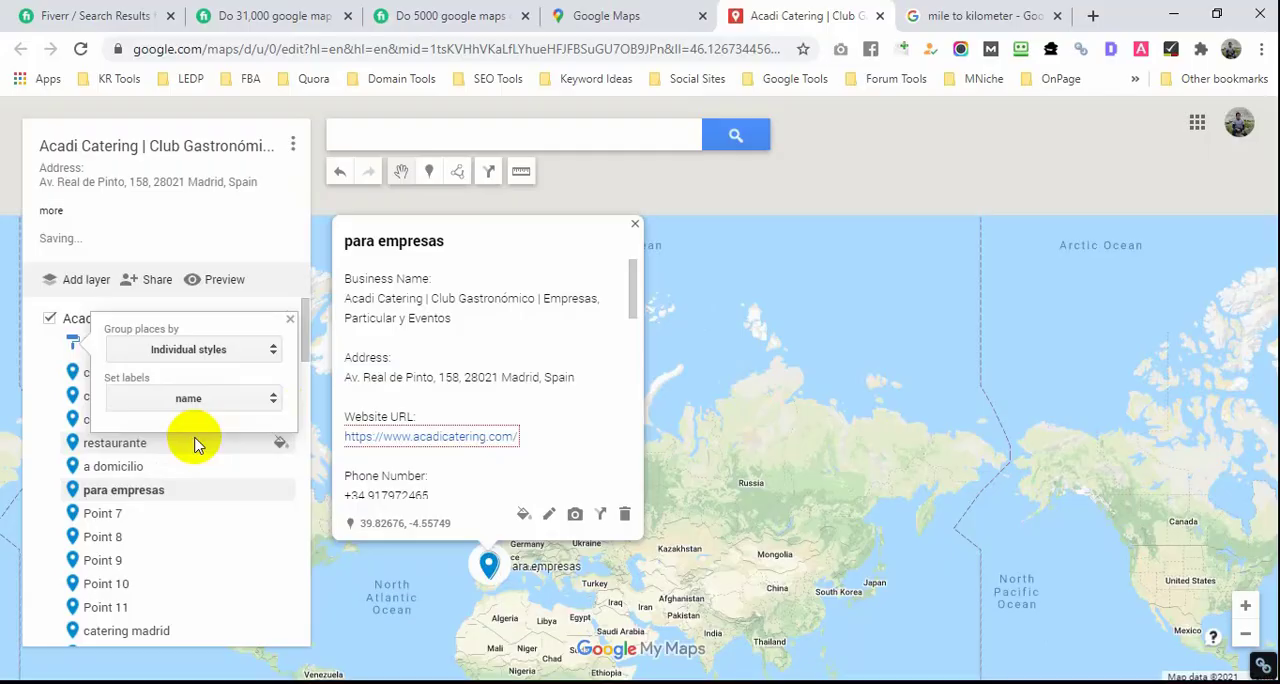
Step: Group the layer's places by the name data column in the style settings, and close the "para empresas" marker's details
{"action": "left_click", "coordinate": [274, 351]}
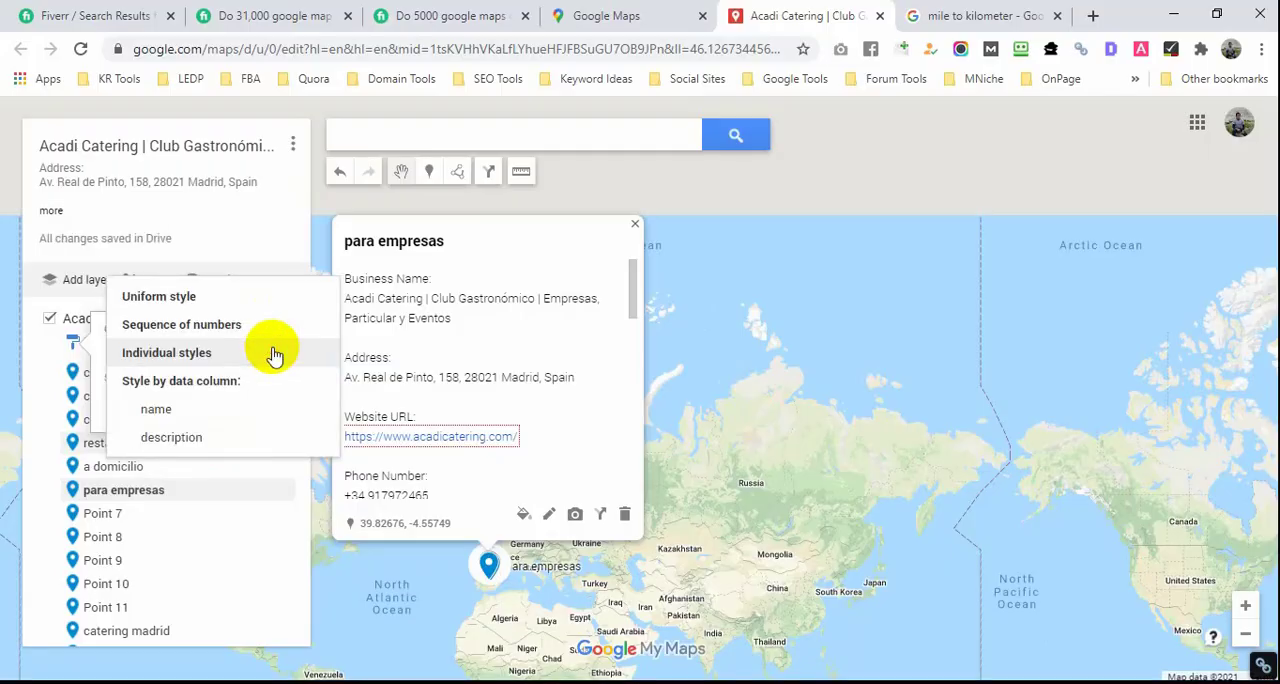
{"action": "left_click", "coordinate": [272, 422]}
{"action": "left_click", "coordinate": [345, 582]}
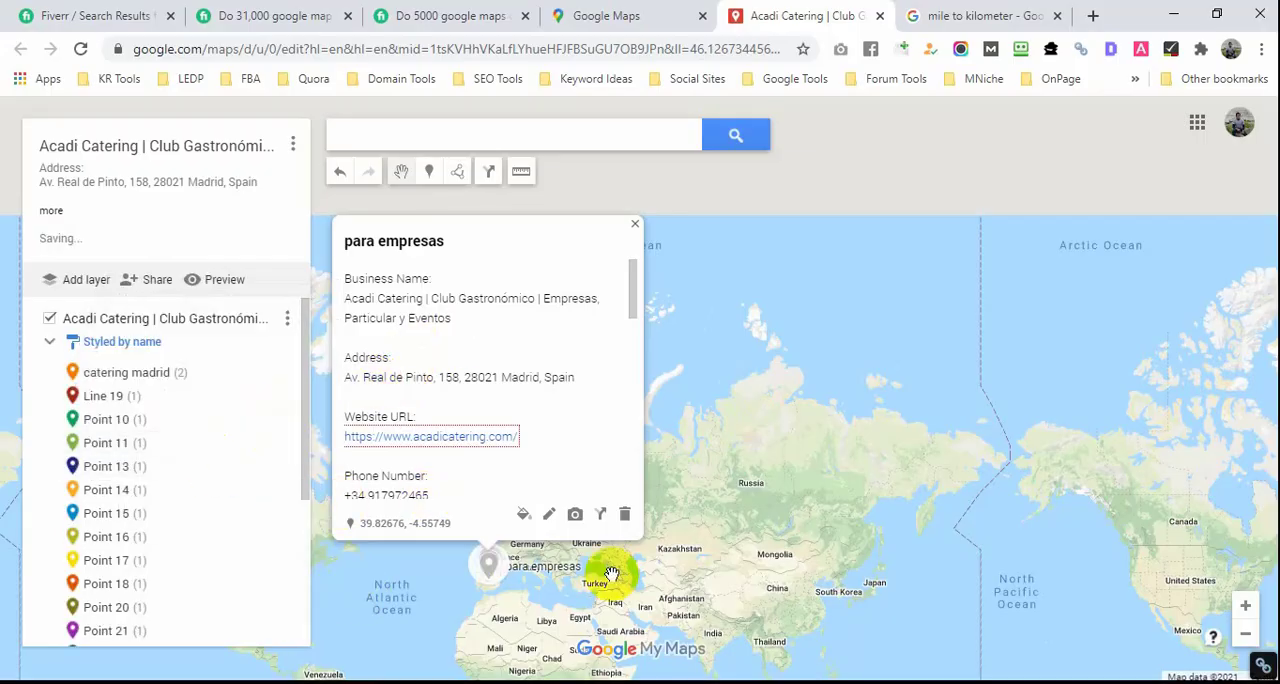
{"action": "left_click", "coordinate": [634, 225]}
Step: Examine the name-styled markers and their labels across the Madrid area of the map
{"action": "left_click_drag", "start_coordinate": [746, 446], "coordinate": [822, 325]}
{"action": "scroll", "coordinate": [543, 521], "scroll_direction": "up", "scroll_amount": 1}
{"action": "scroll", "coordinate": [775, 330], "scroll_direction": "up", "scroll_amount": 1}
{"action": "left_click_drag", "start_coordinate": [677, 453], "coordinate": [691, 589]}
{"action": "scroll", "coordinate": [815, 385], "scroll_direction": "up", "scroll_amount": 1}
{"action": "left_click_drag", "start_coordinate": [869, 237], "coordinate": [842, 515]}
{"action": "scroll", "coordinate": [776, 537], "scroll_direction": "up", "scroll_amount": 5}
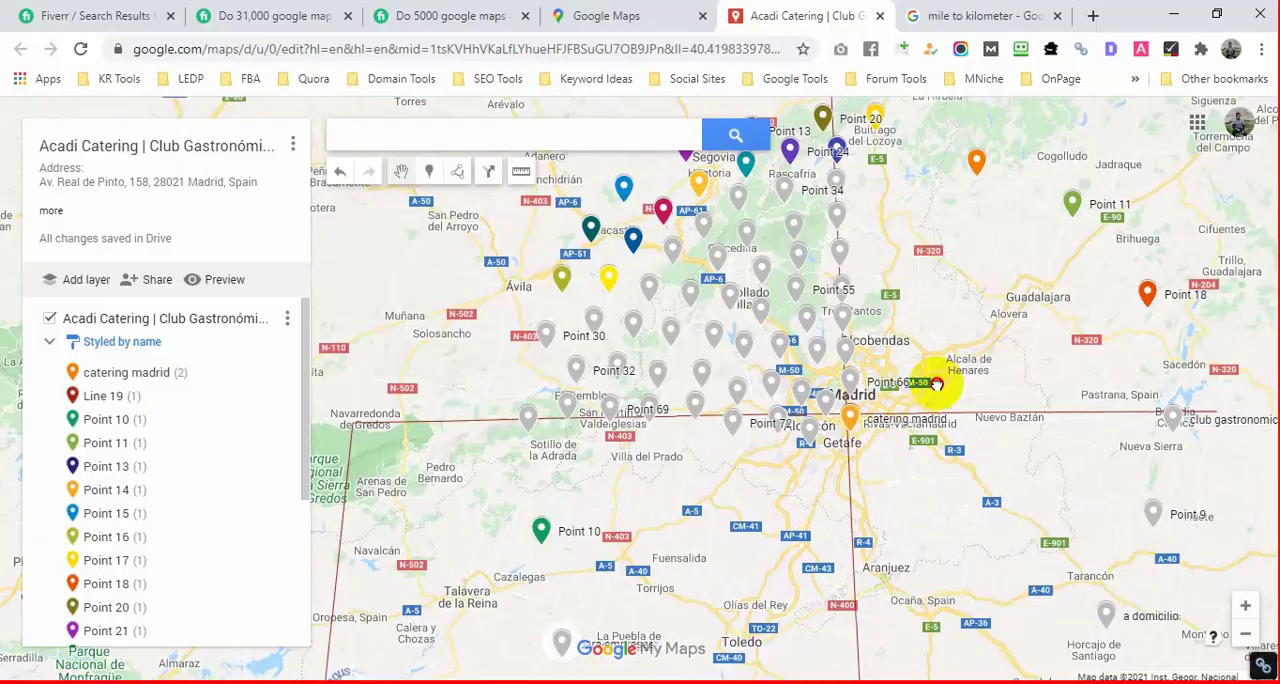
{"action": "left_click_drag", "start_coordinate": [936, 384], "coordinate": [974, 482]}
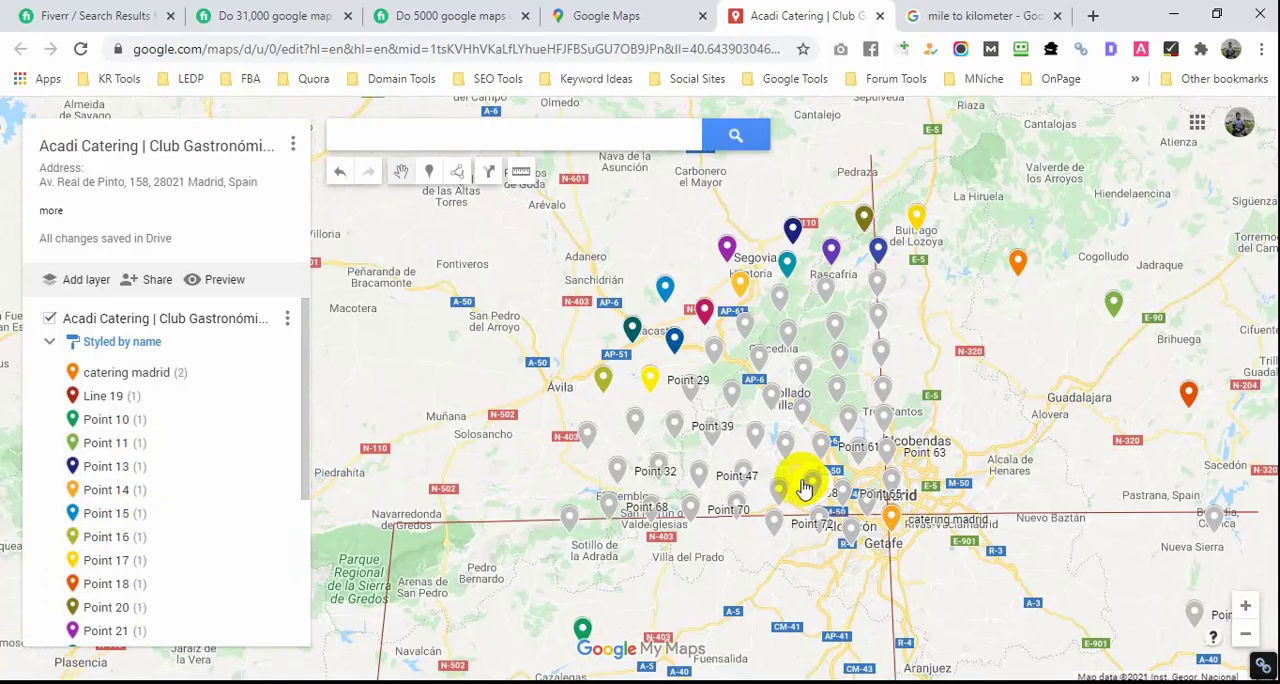
{"action": "scroll", "coordinate": [790, 495], "scroll_direction": "down", "scroll_amount": 1}
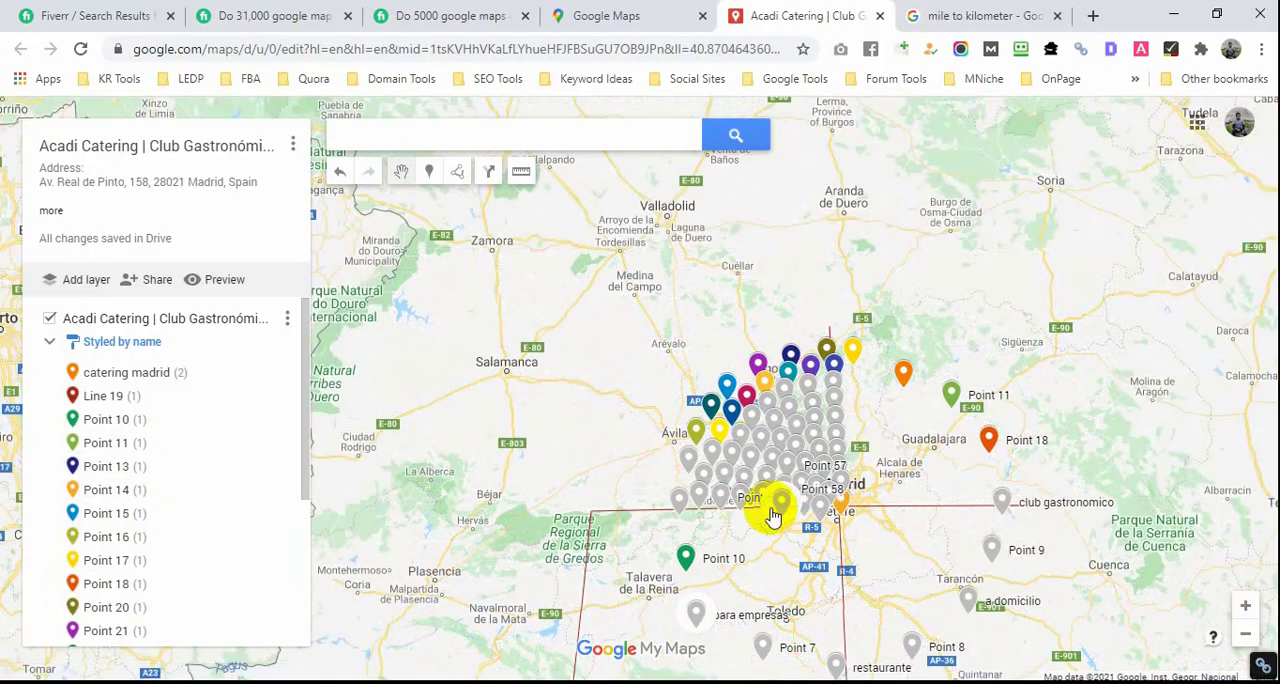
{"action": "scroll", "coordinate": [794, 491], "scroll_direction": "up", "scroll_amount": 3}
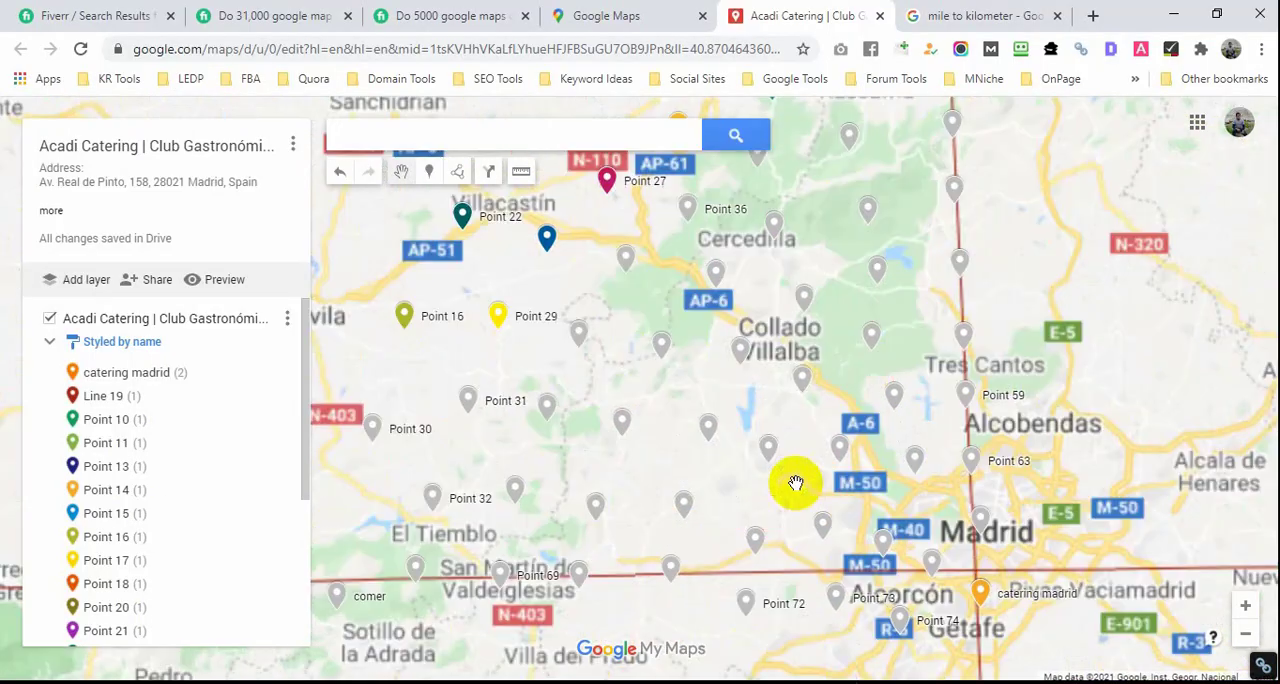
{"action": "left_click_drag", "start_coordinate": [794, 330], "coordinate": [865, 579]}
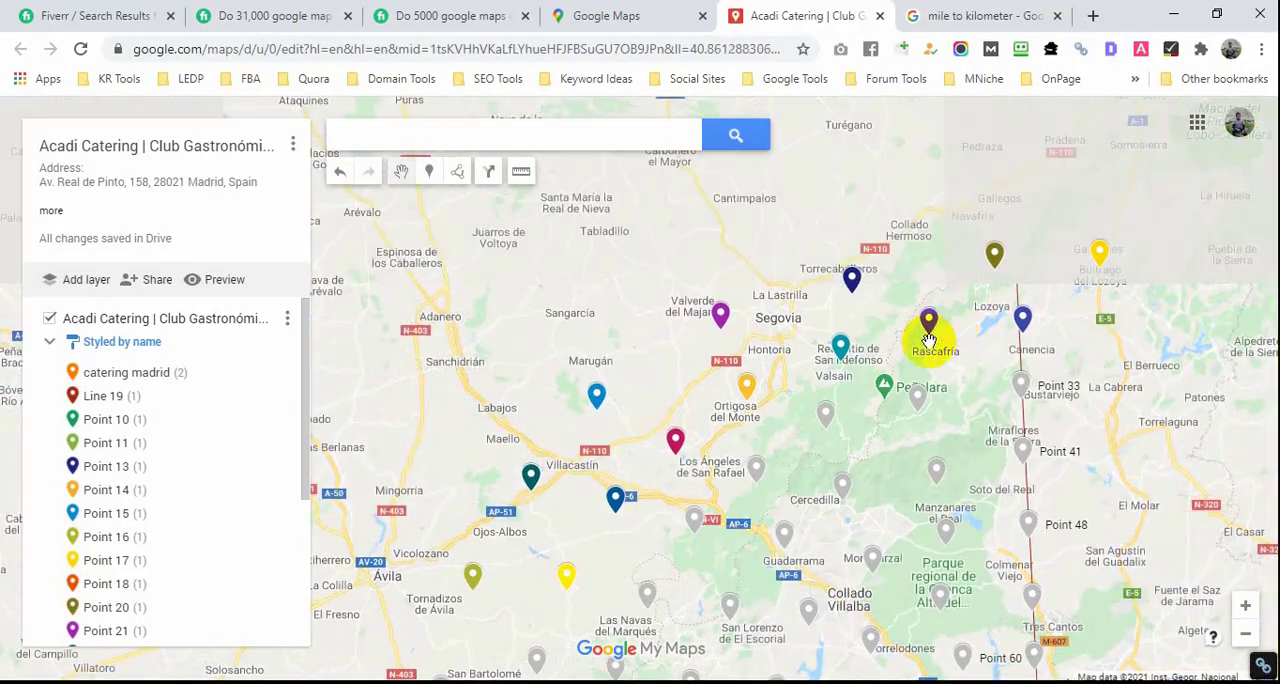
Step: View the details of the Point 13 and Point 14 markers, and close the details window
{"action": "left_click", "coordinate": [853, 282]}
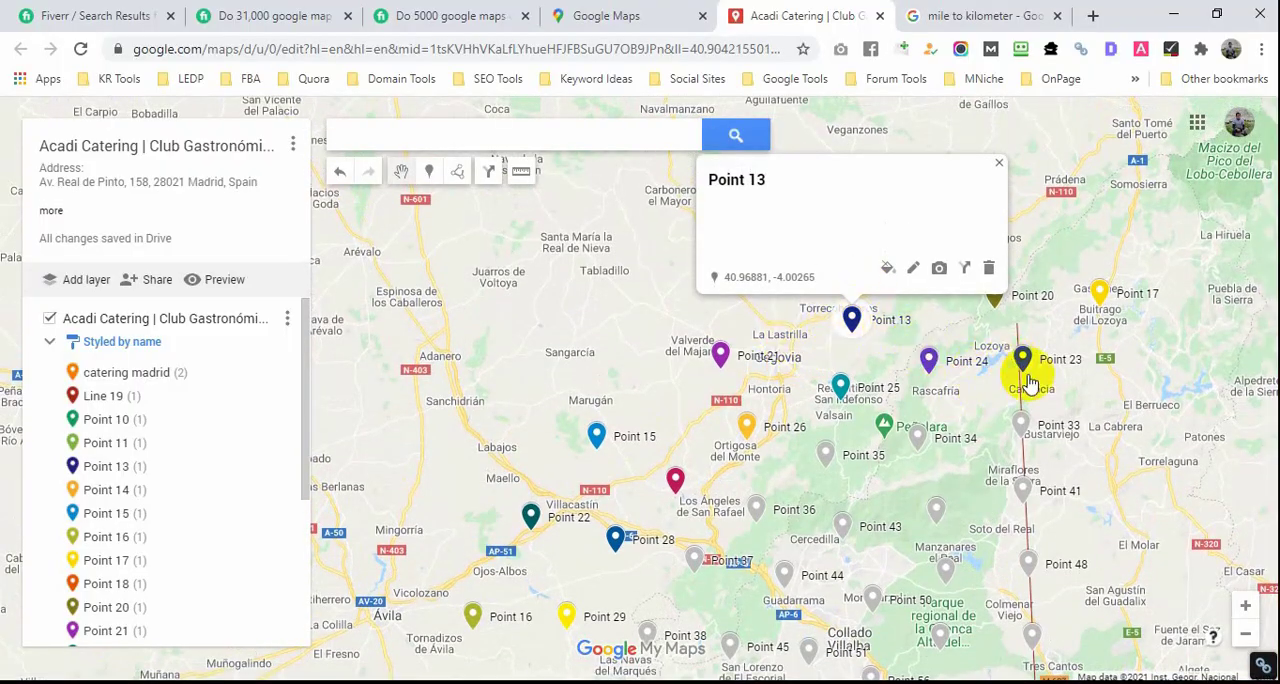
{"action": "scroll", "coordinate": [1020, 378], "scroll_direction": "down", "scroll_amount": 4}
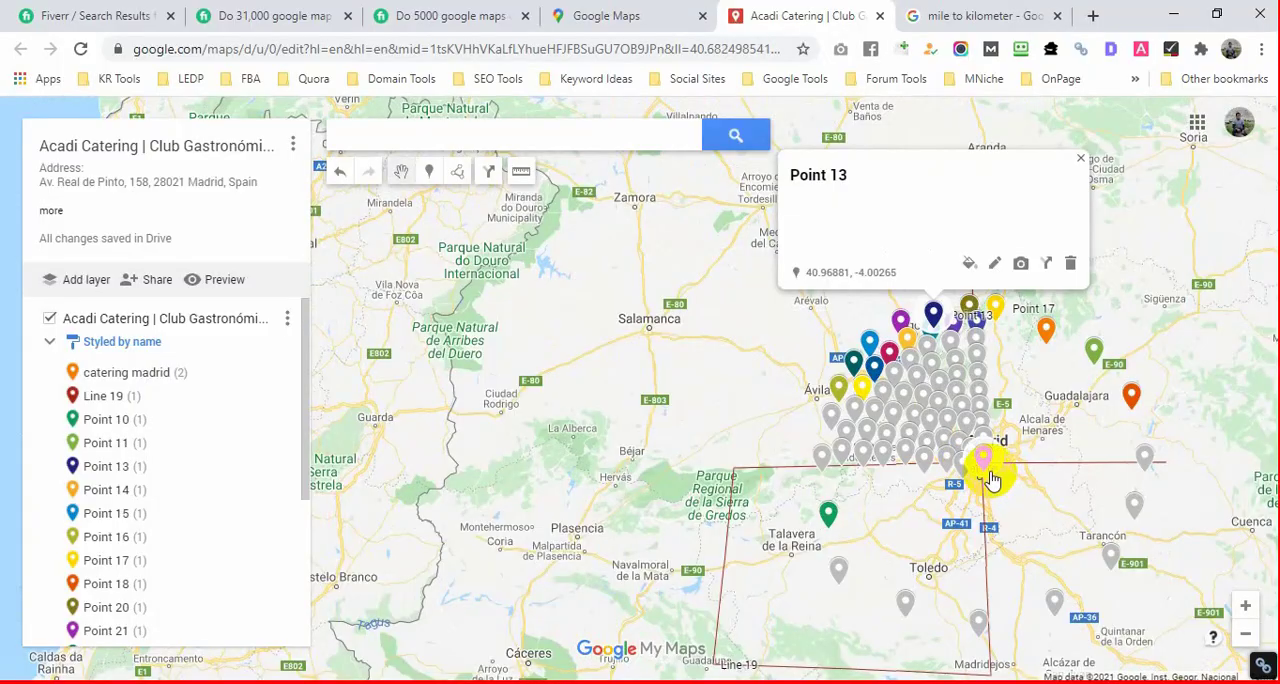
{"action": "left_click", "coordinate": [990, 477]}
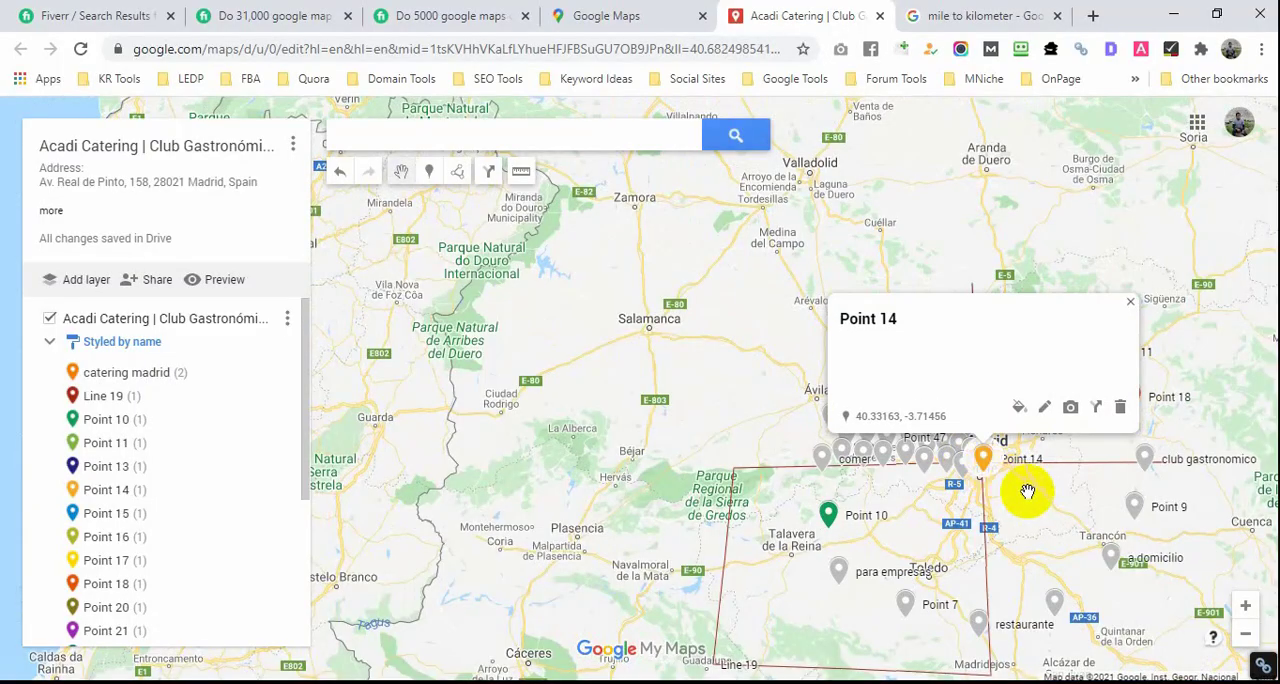
{"action": "scroll", "coordinate": [990, 477], "scroll_direction": "up", "scroll_amount": 2}
{"action": "scroll", "coordinate": [990, 477], "scroll_direction": "up", "scroll_amount": 2}
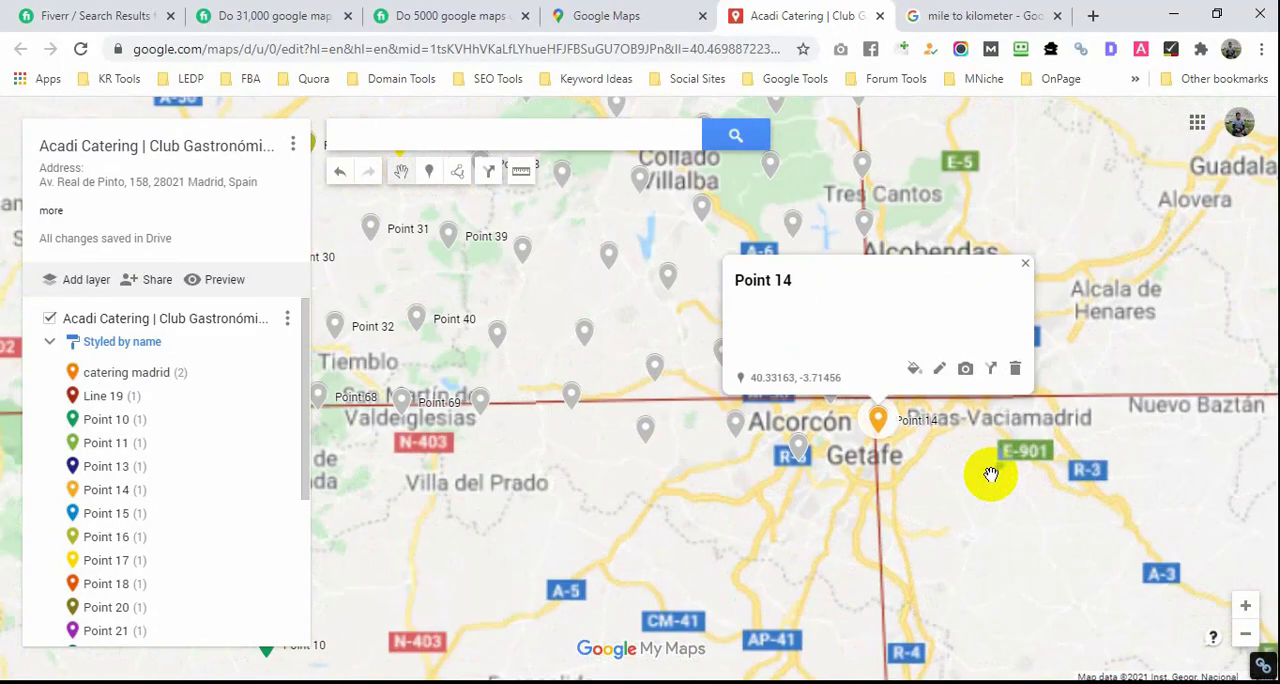
{"action": "scroll", "coordinate": [896, 448], "scroll_direction": "up", "scroll_amount": 1}
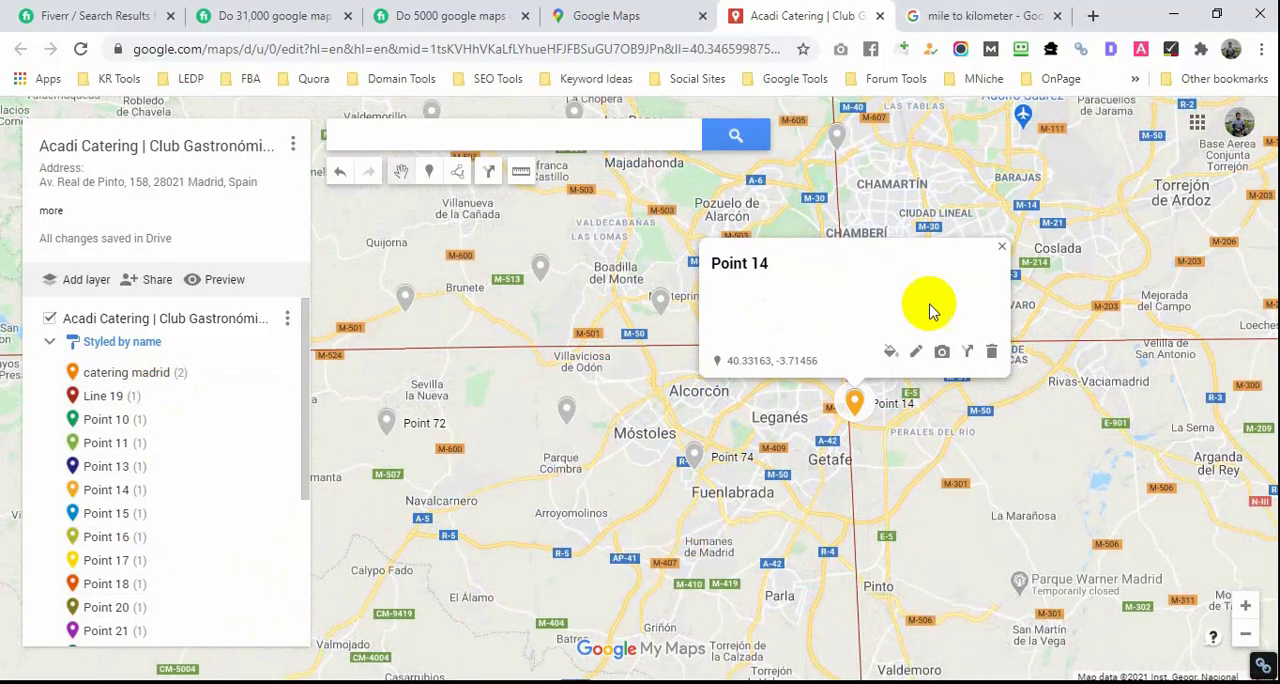
{"action": "left_click", "coordinate": [1002, 246]}
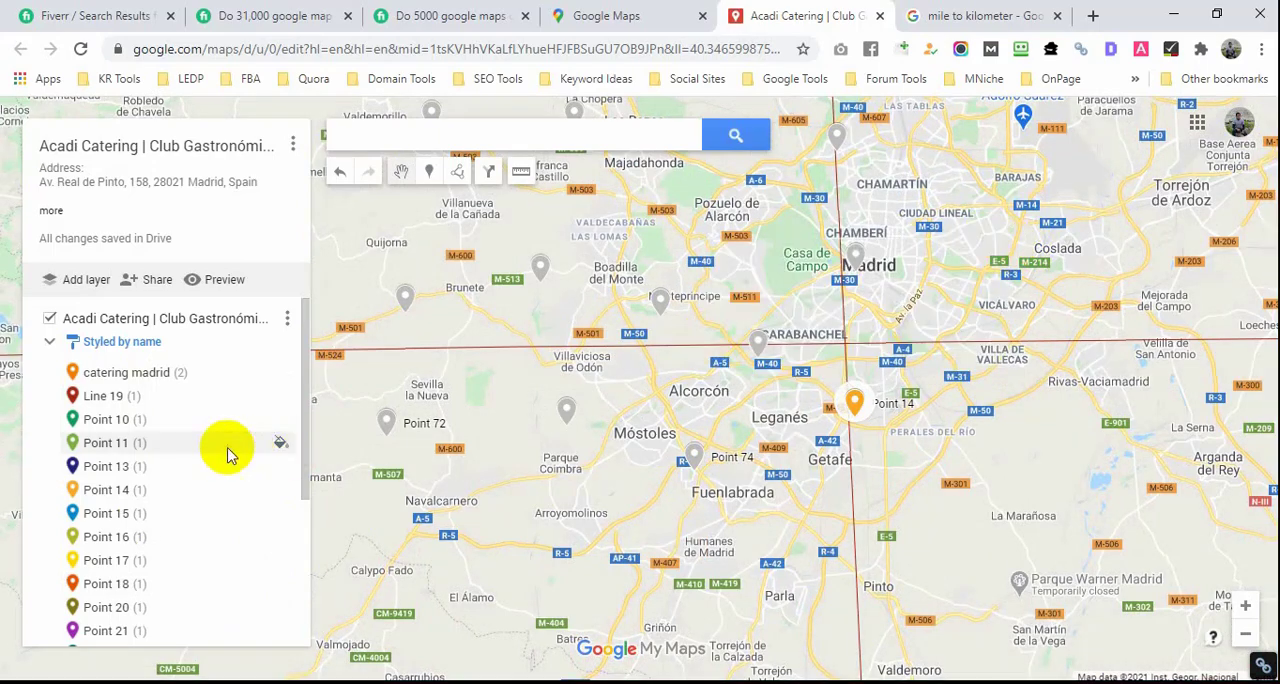
Step: Review the map's sharing options and suggested contacts, dismiss the sharing restrictions notice, and close the dialog without adding anyone
{"action": "scroll", "coordinate": [155, 418], "scroll_direction": "down", "scroll_amount": 3}
{"action": "scroll", "coordinate": [150, 405], "scroll_direction": "up", "scroll_amount": 3}
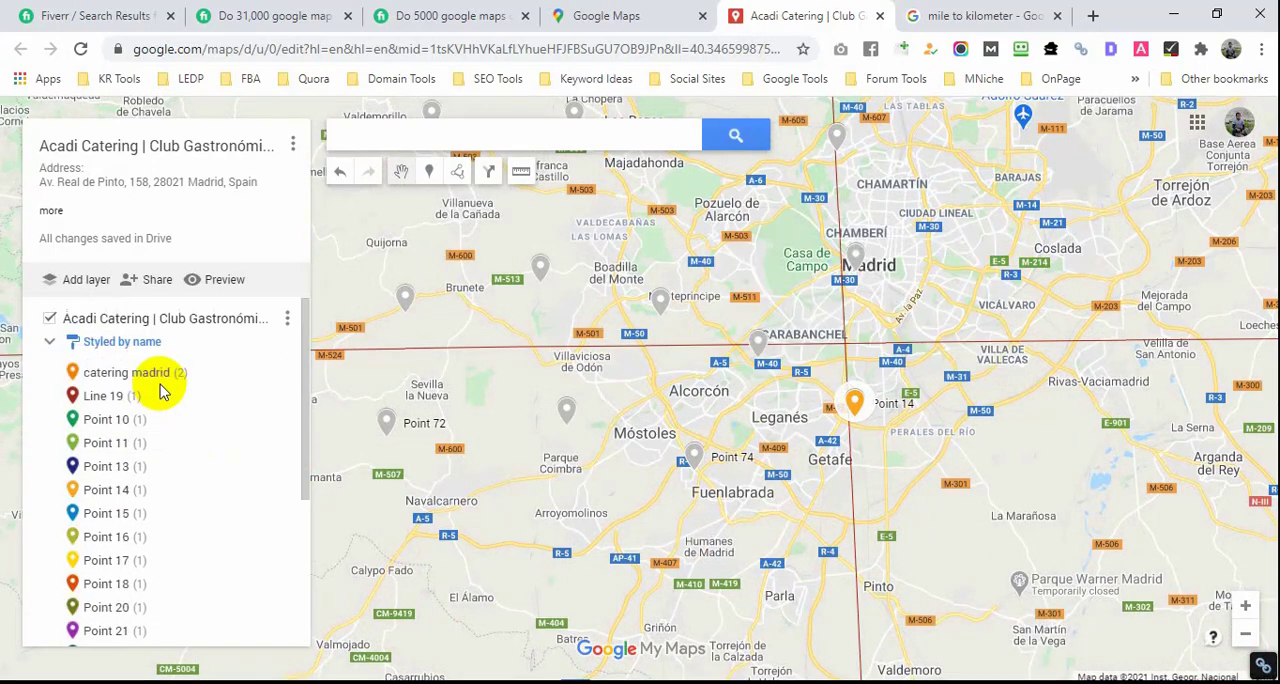
{"action": "left_click", "coordinate": [155, 285]}
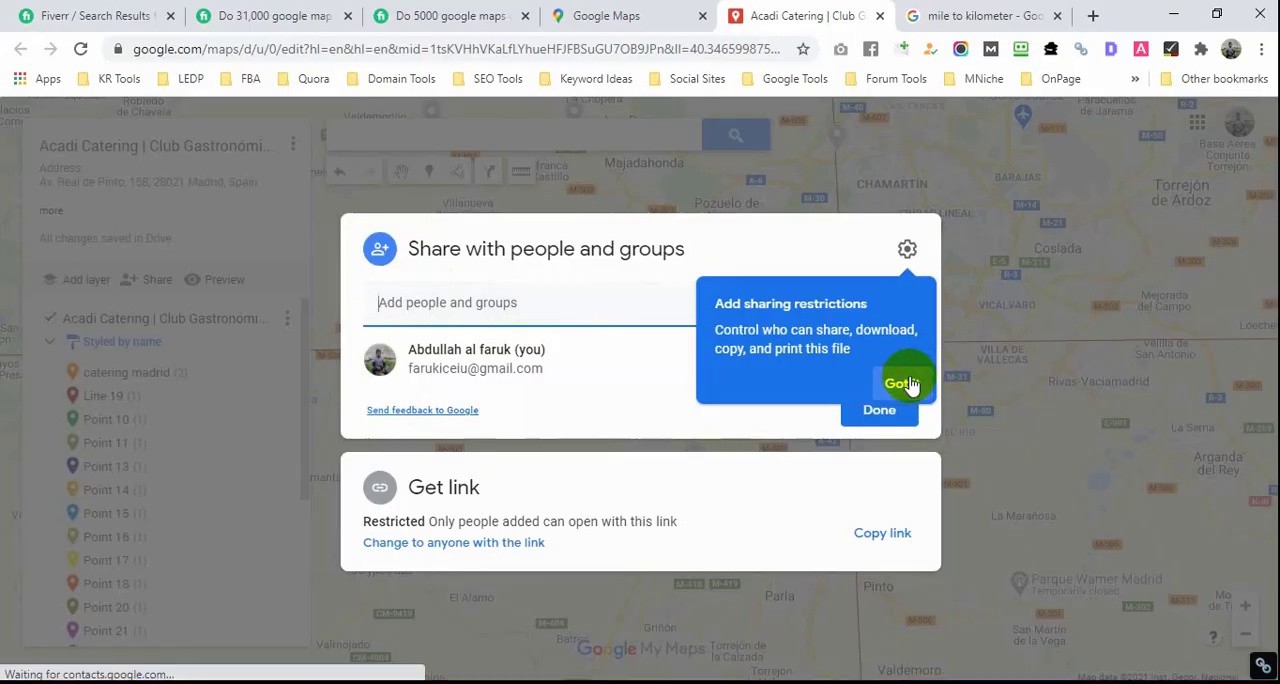
{"action": "left_click", "coordinate": [898, 381]}
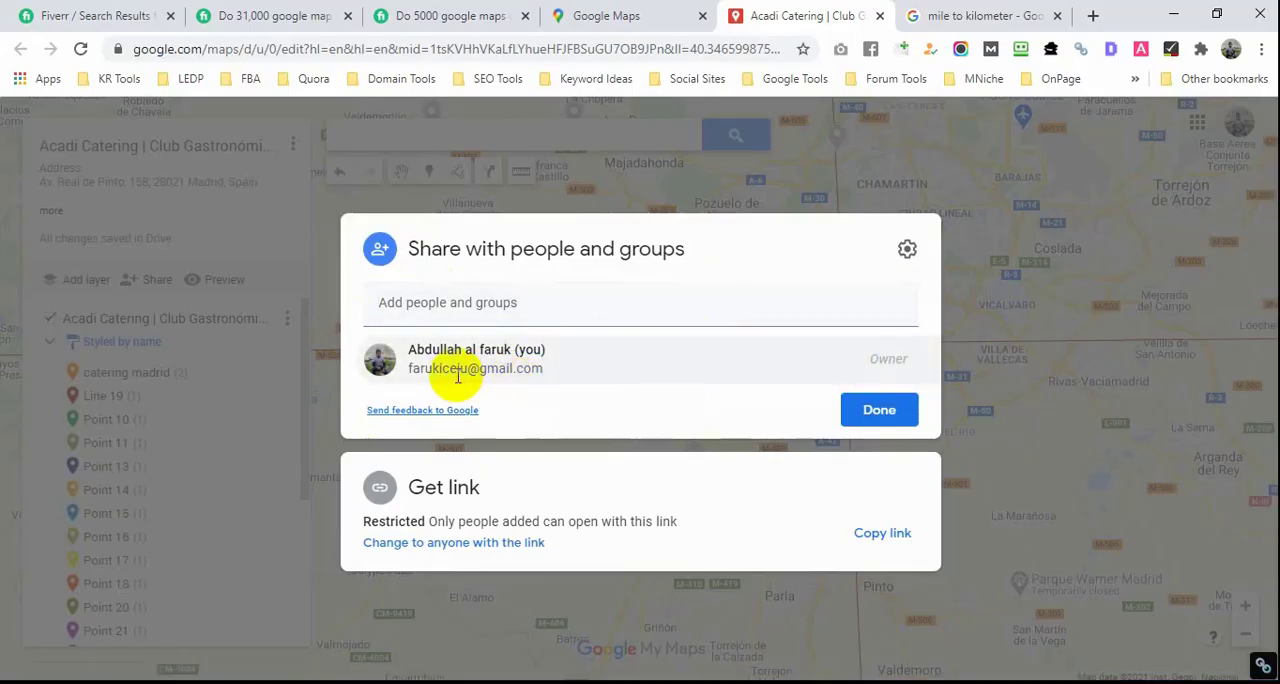
{"action": "mouse_move", "coordinate": [458, 375]}
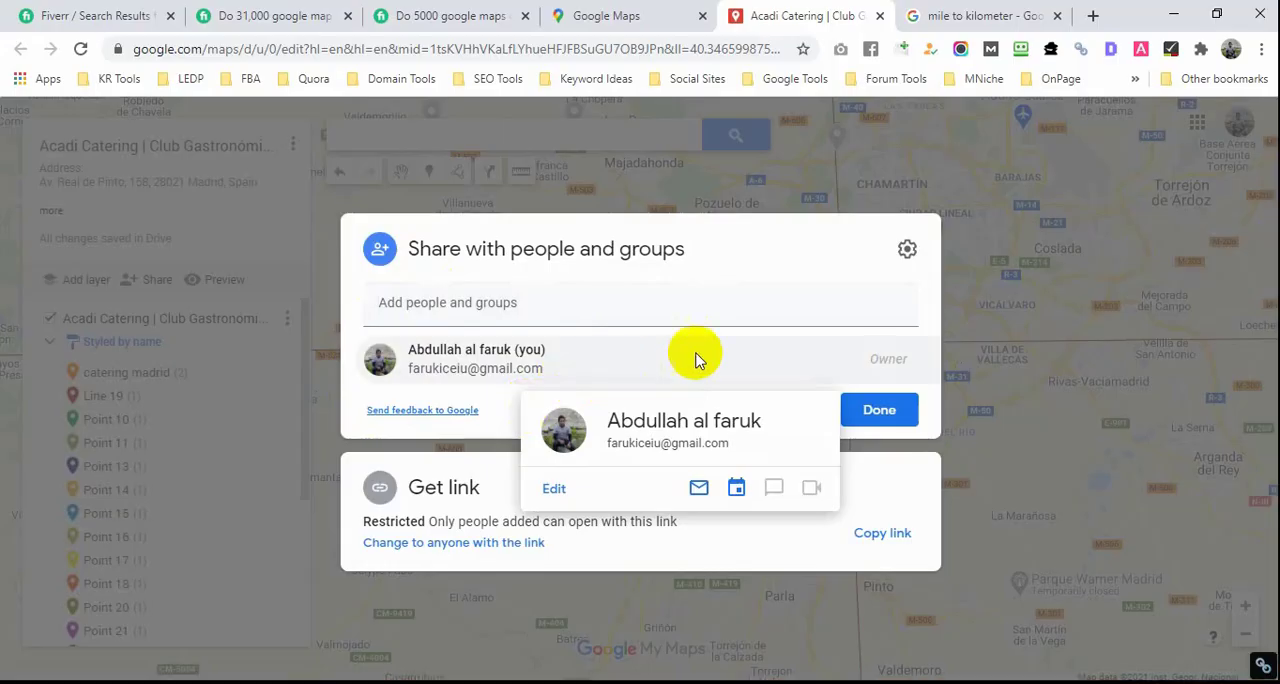
{"action": "left_click", "coordinate": [599, 309]}
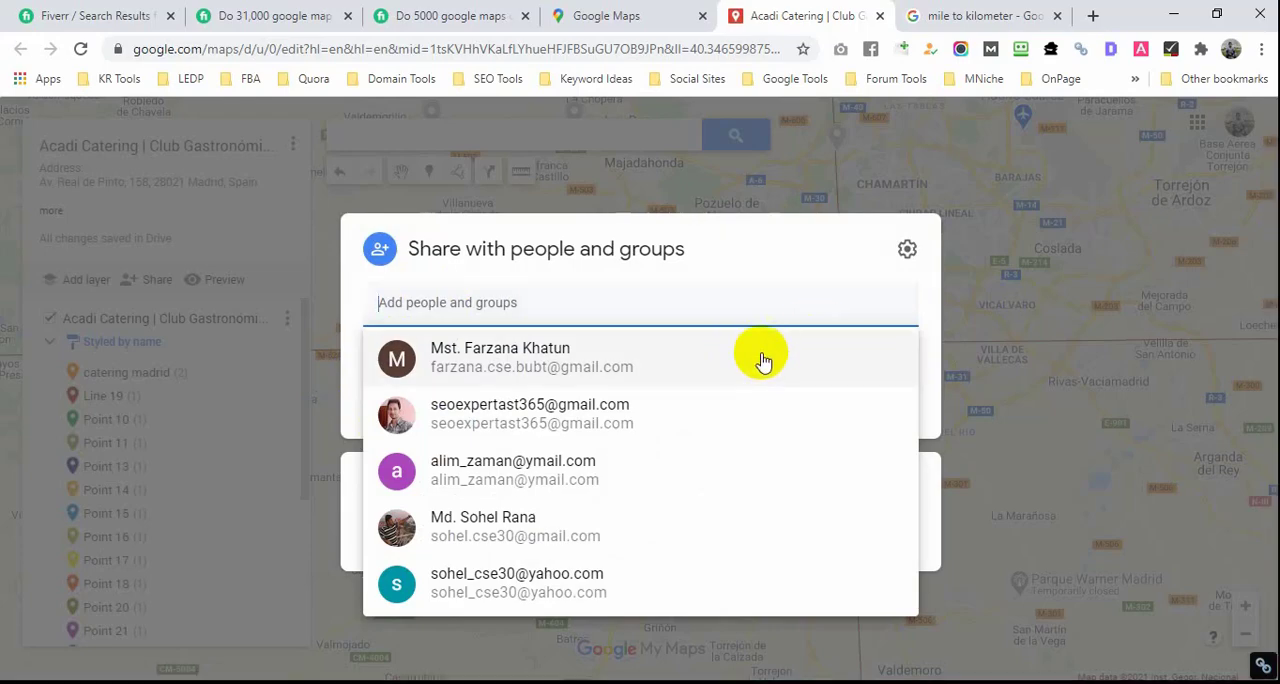
{"action": "left_click", "coordinate": [975, 294]}
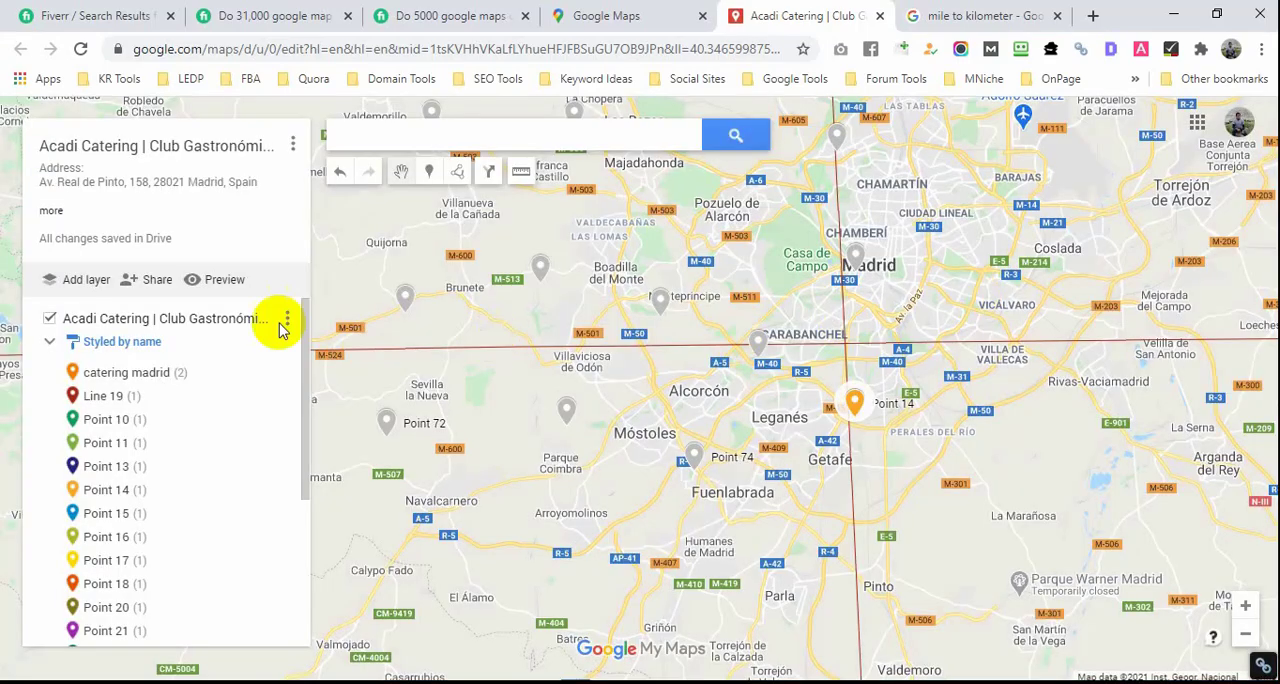
{"action": "left_click", "coordinate": [155, 282]}
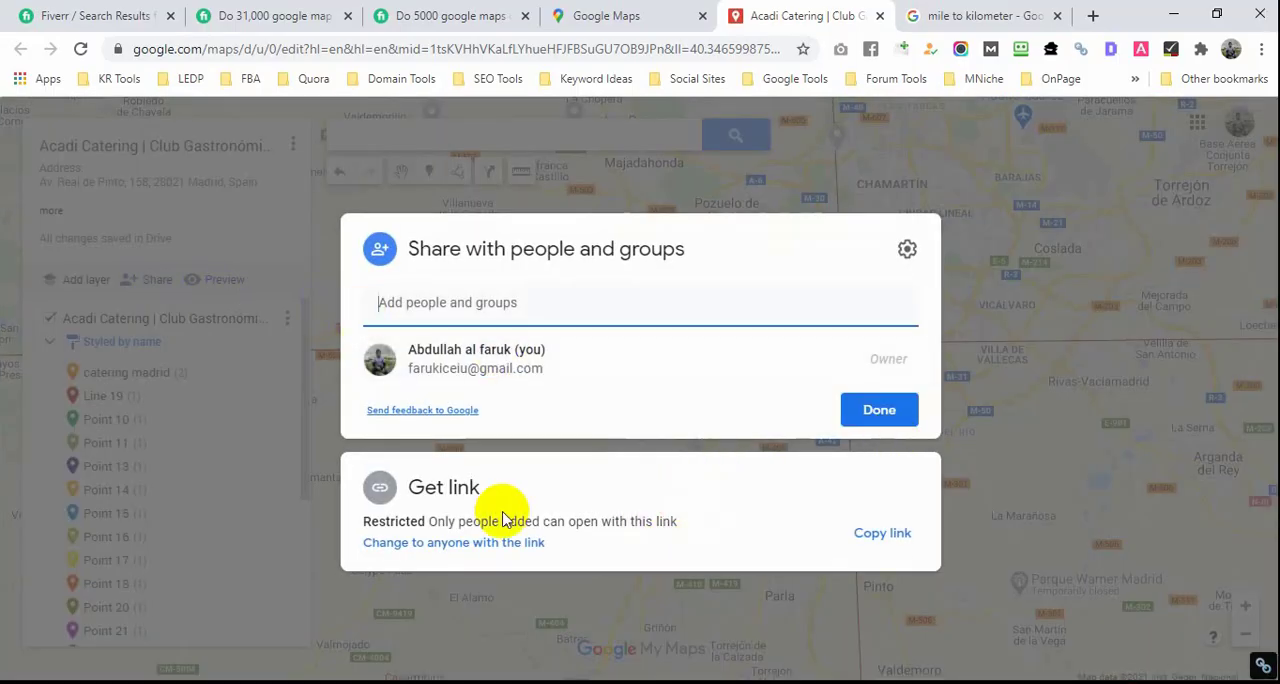
{"action": "left_click", "coordinate": [897, 414]}
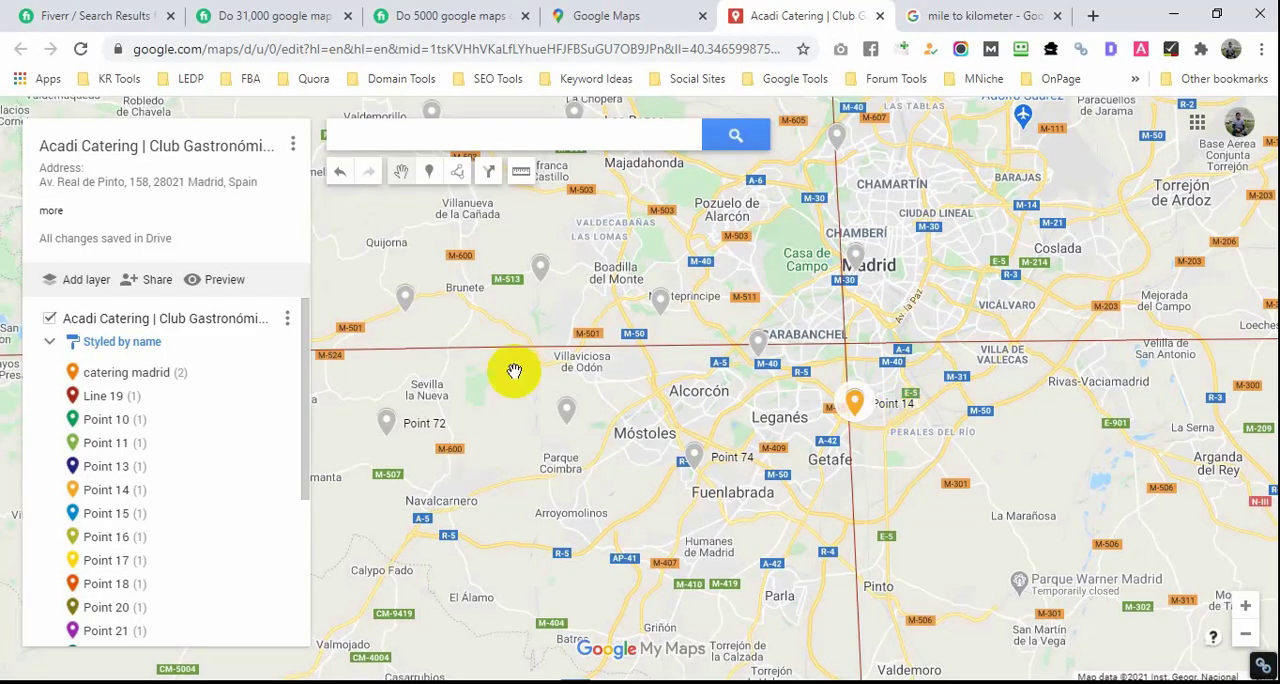
Step: Preview the map in view-only mode, select the preview's web address, and return to the map editor
{"action": "left_click", "coordinate": [222, 279]}
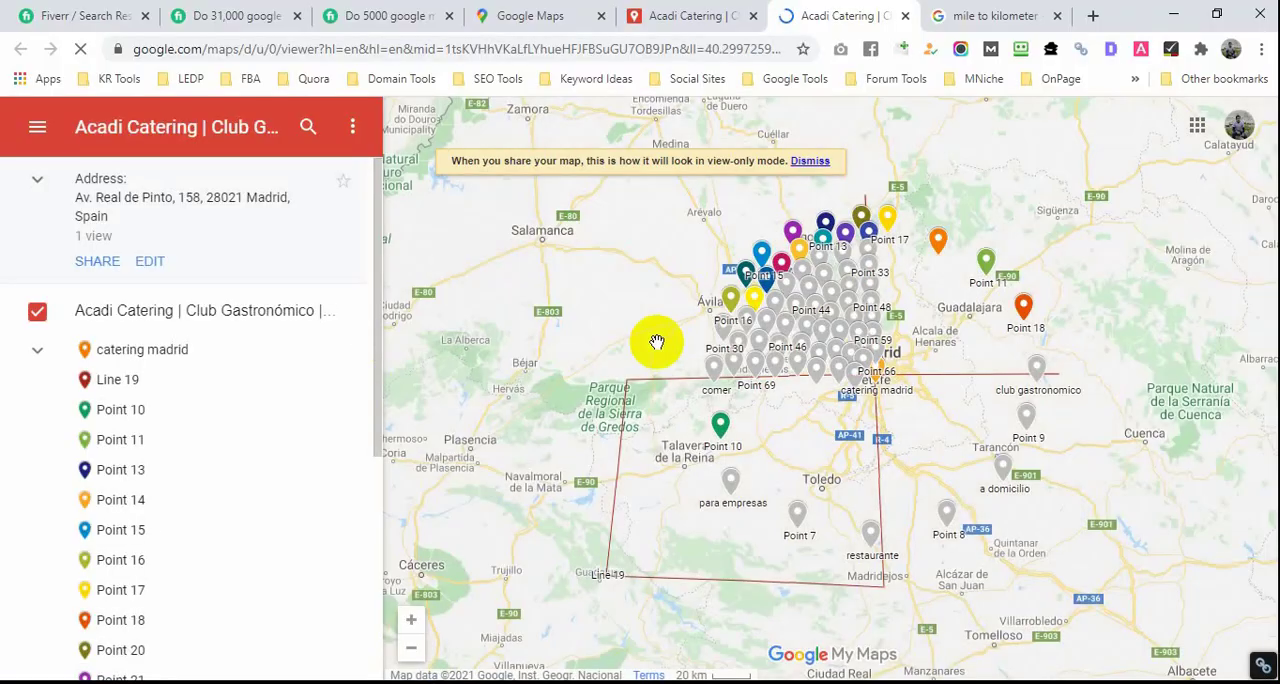
{"action": "scroll", "coordinate": [818, 441], "scroll_direction": "up", "scroll_amount": 1}
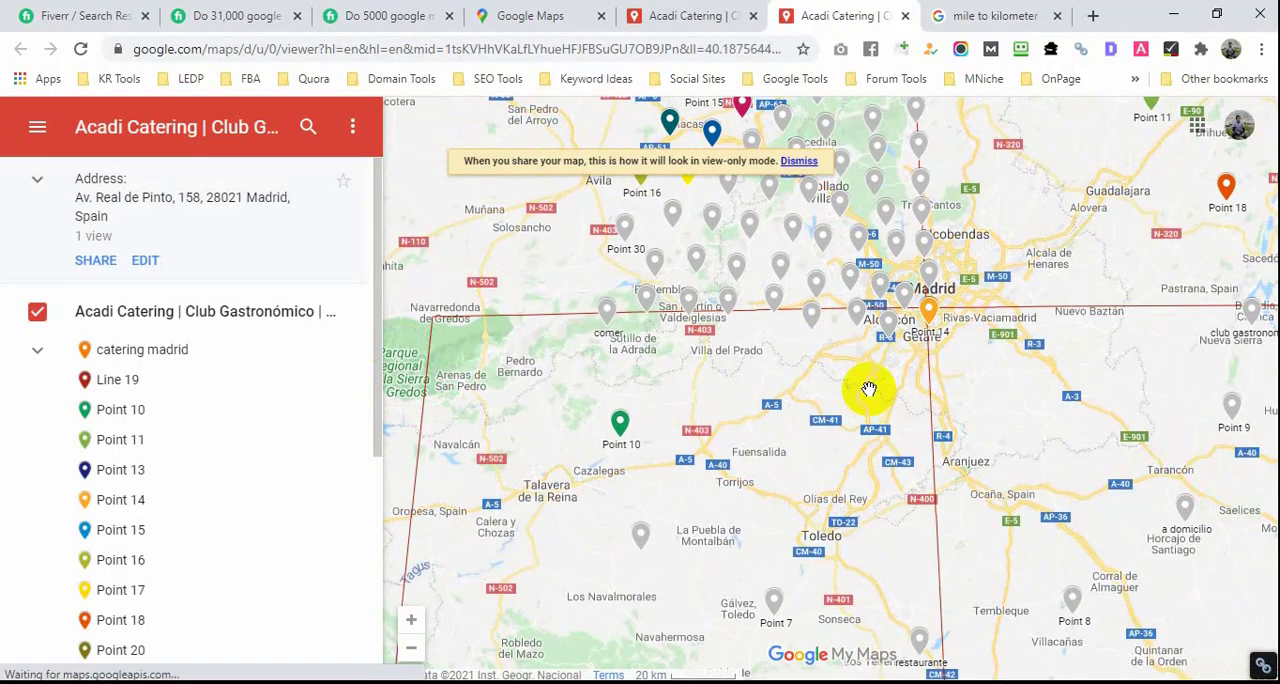
{"action": "mouse_move", "coordinate": [861, 496]}
{"action": "left_mouse_down"}
{"action": "mouse_move", "coordinate": [785, 505]}
{"action": "mouse_move", "coordinate": [800, 487]}
{"action": "mouse_move", "coordinate": [783, 483]}
{"action": "left_mouse_up"}
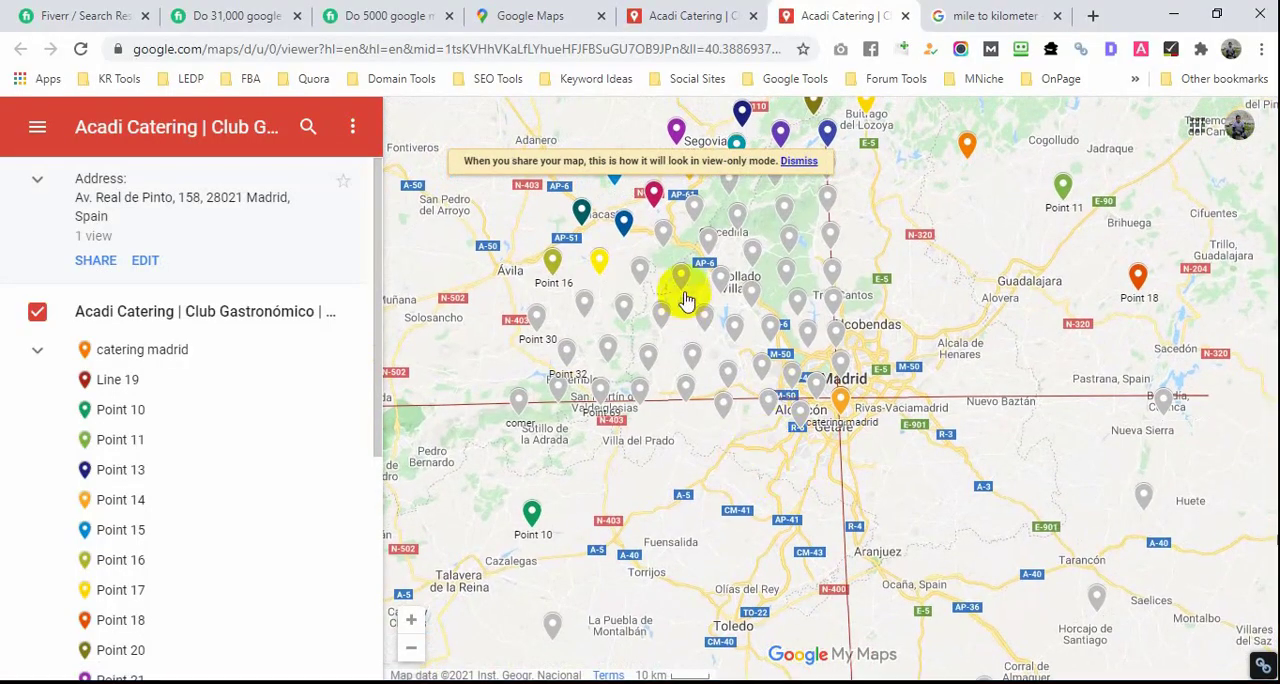
{"action": "left_click", "coordinate": [626, 46]}
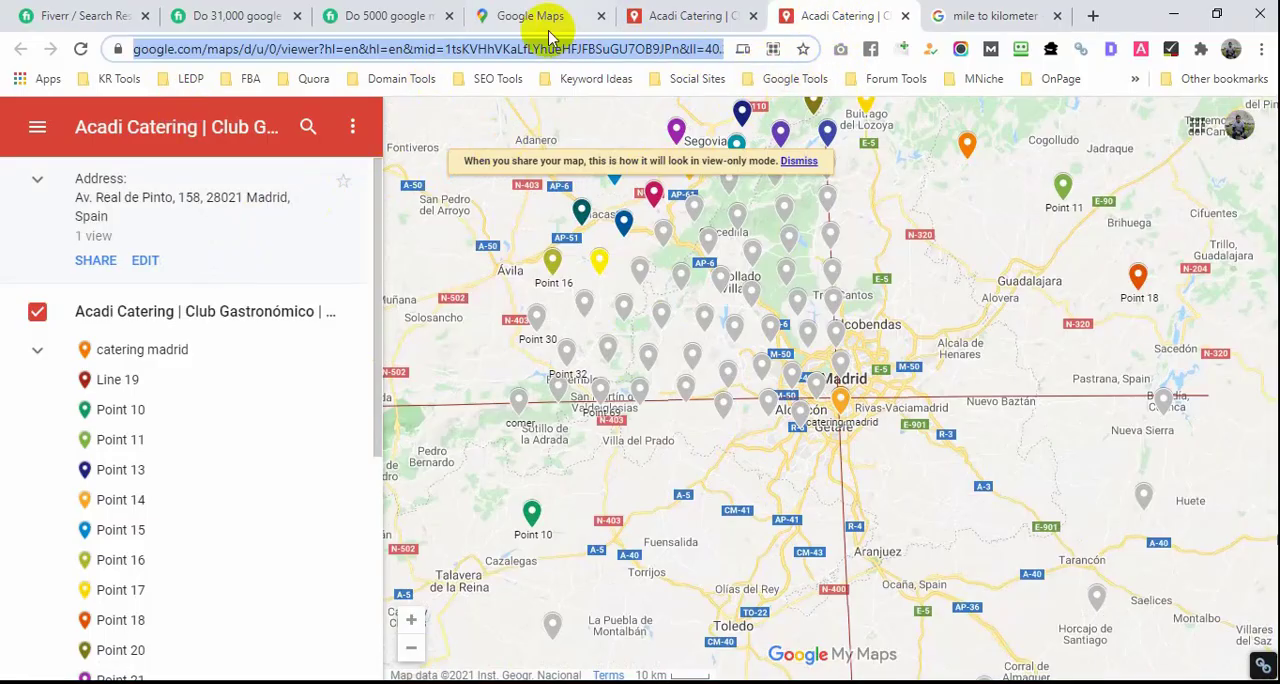
{"action": "left_click", "coordinate": [665, 15]}
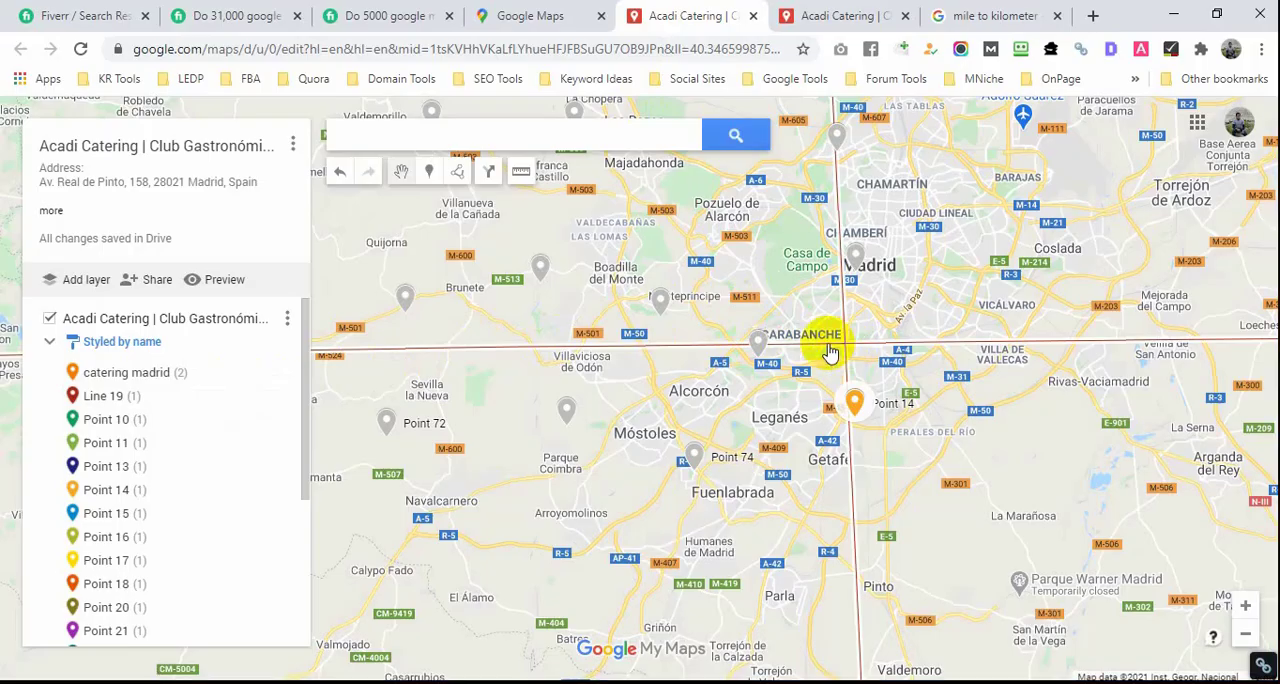
Step: Examine the layer's legend of places styled by name, including the "Other / No value" group
{"action": "scroll", "coordinate": [157, 451], "scroll_direction": "down", "scroll_amount": 3}
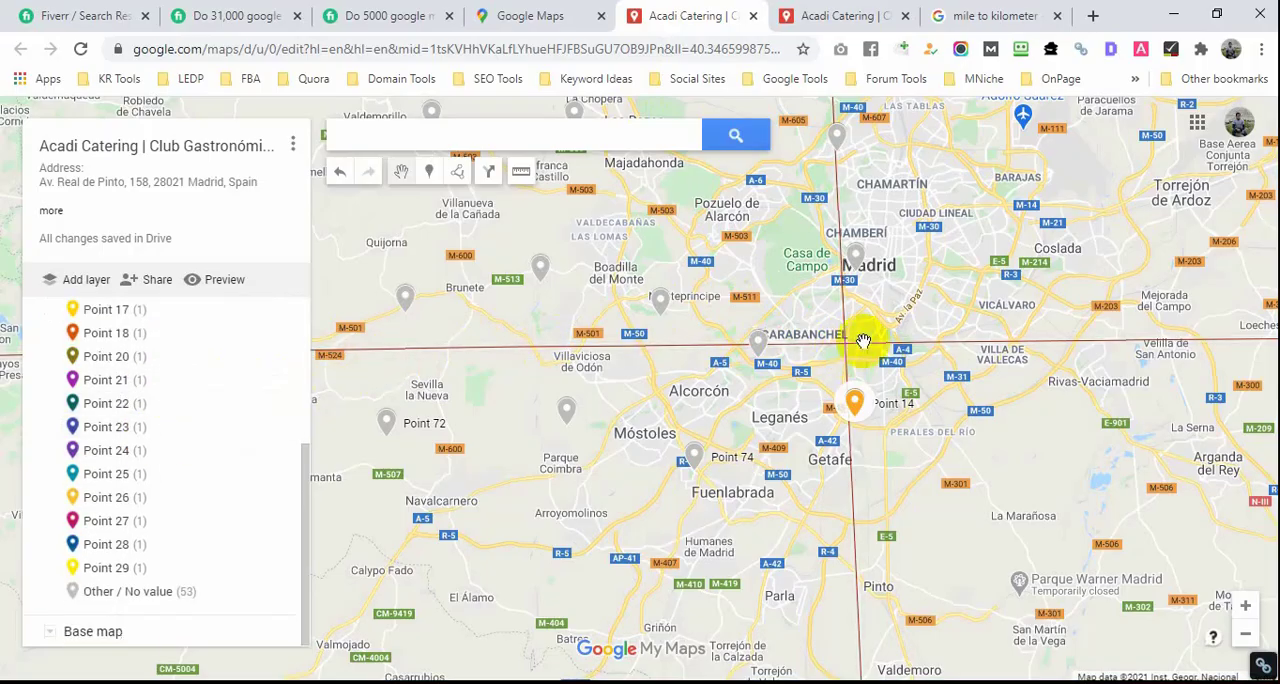
{"action": "scroll", "coordinate": [847, 352], "scroll_direction": "down", "scroll_amount": 3}
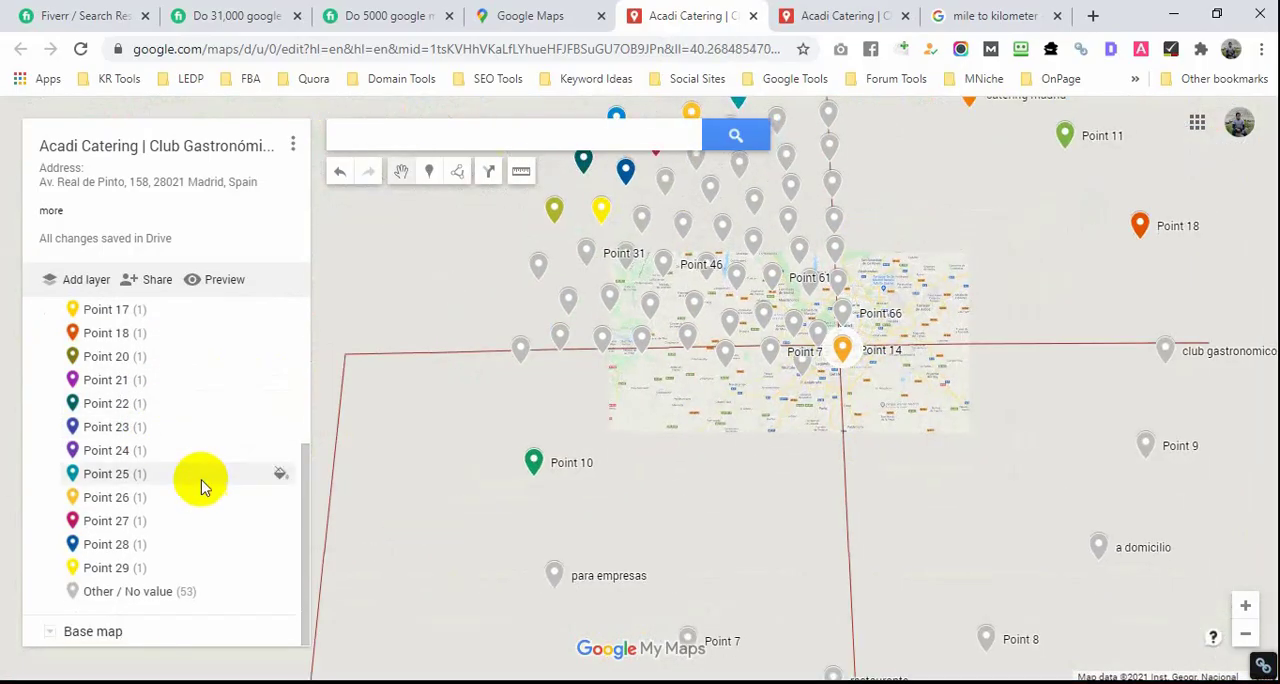
{"action": "scroll", "coordinate": [195, 460], "scroll_direction": "up", "scroll_amount": 3}
{"action": "scroll", "coordinate": [168, 480], "scroll_direction": "down", "scroll_amount": 2}
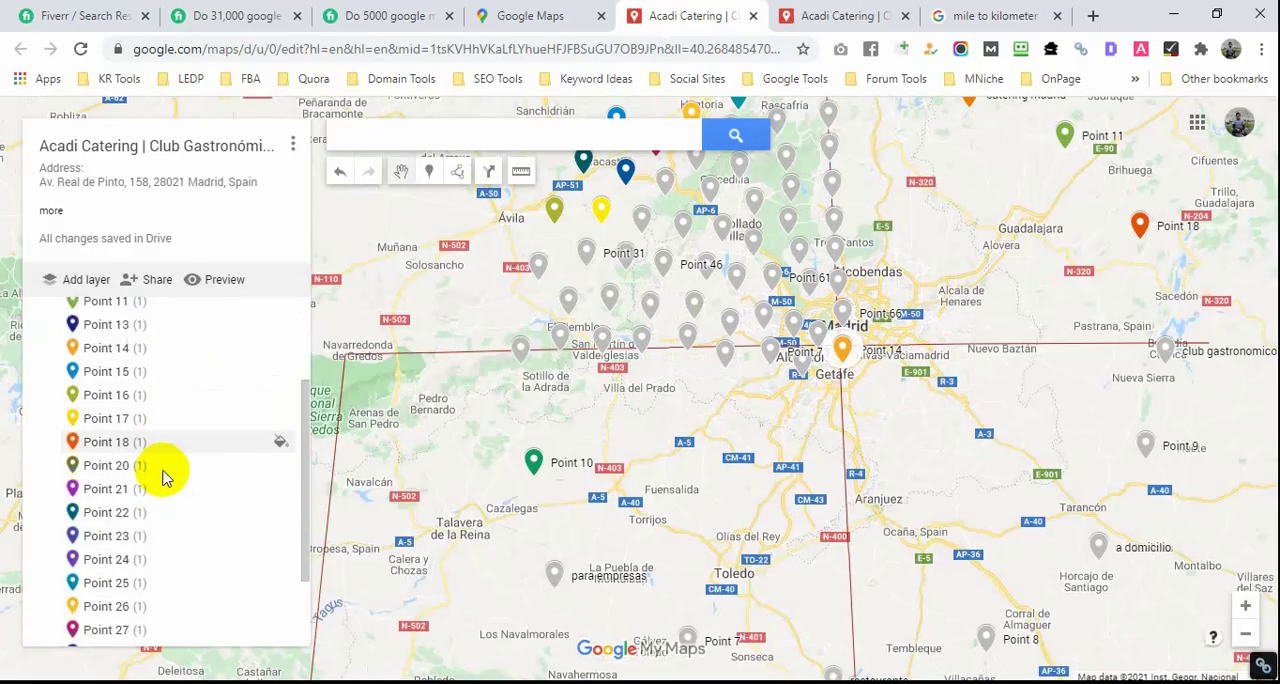
{"action": "scroll", "coordinate": [167, 470], "scroll_direction": "down", "scroll_amount": 2}
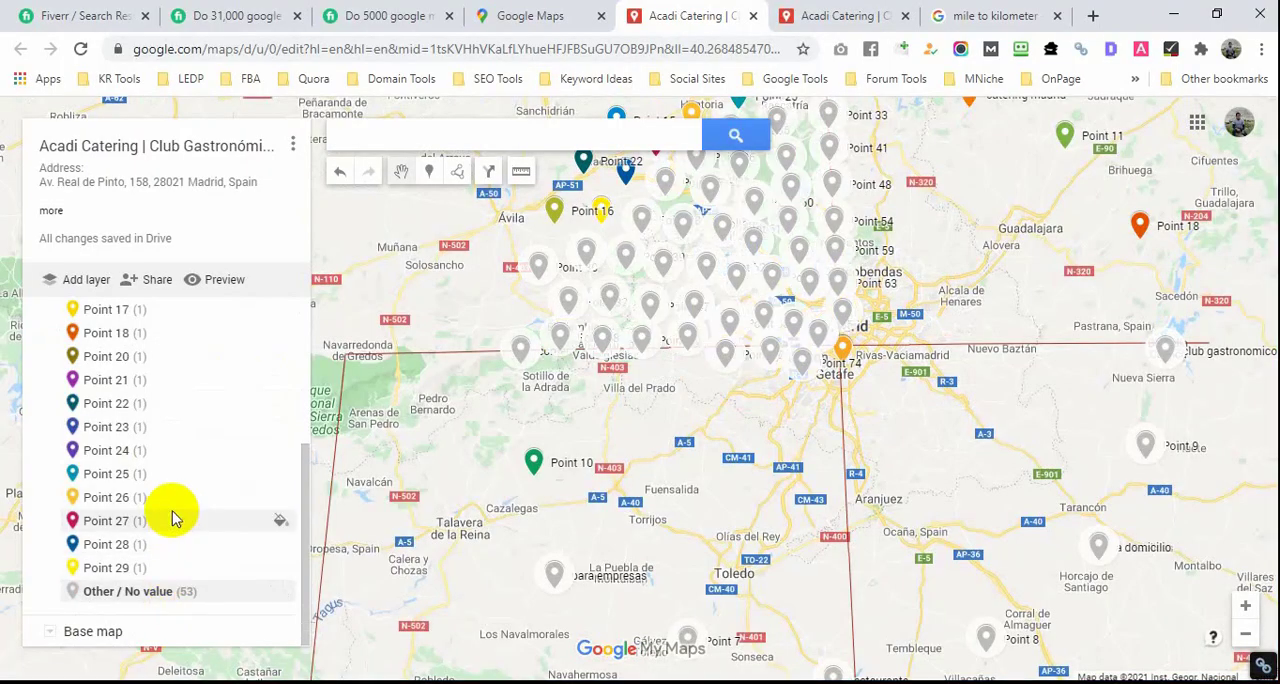
{"action": "scroll", "coordinate": [163, 489], "scroll_direction": "up", "scroll_amount": 5}
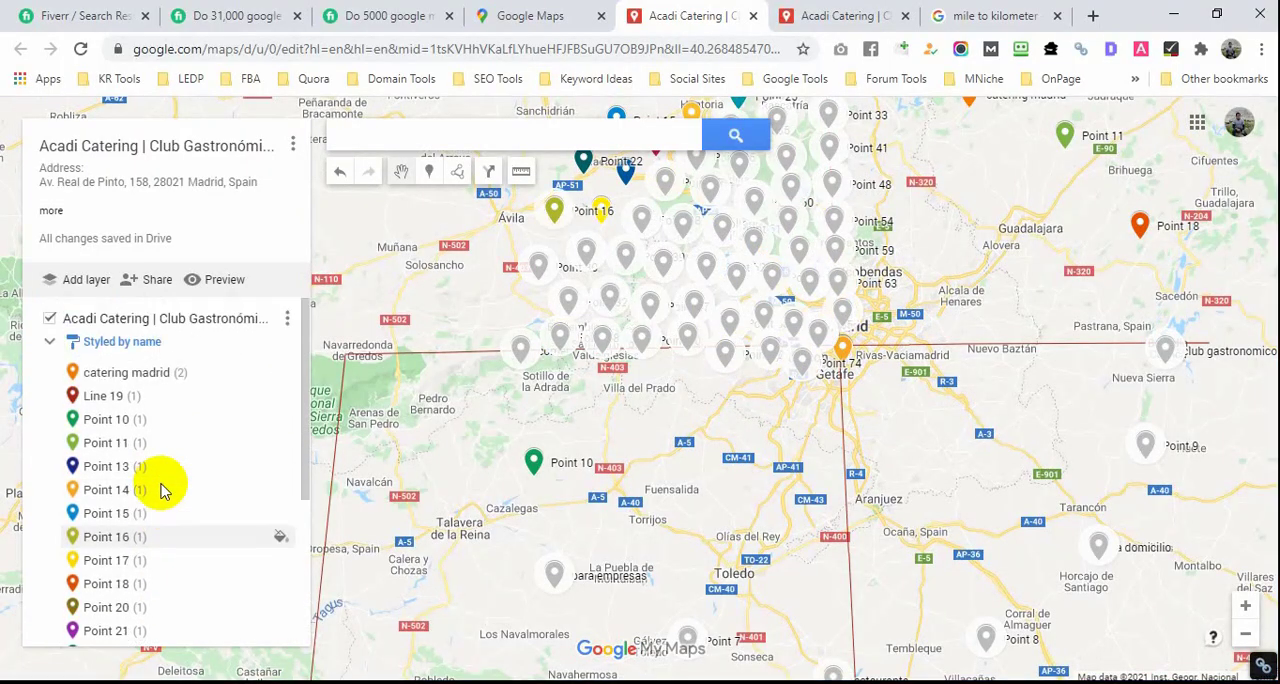
Step: Review the layer's label and place-grouping options in its style settings, and close them without changing anything
{"action": "left_click", "coordinate": [108, 344]}
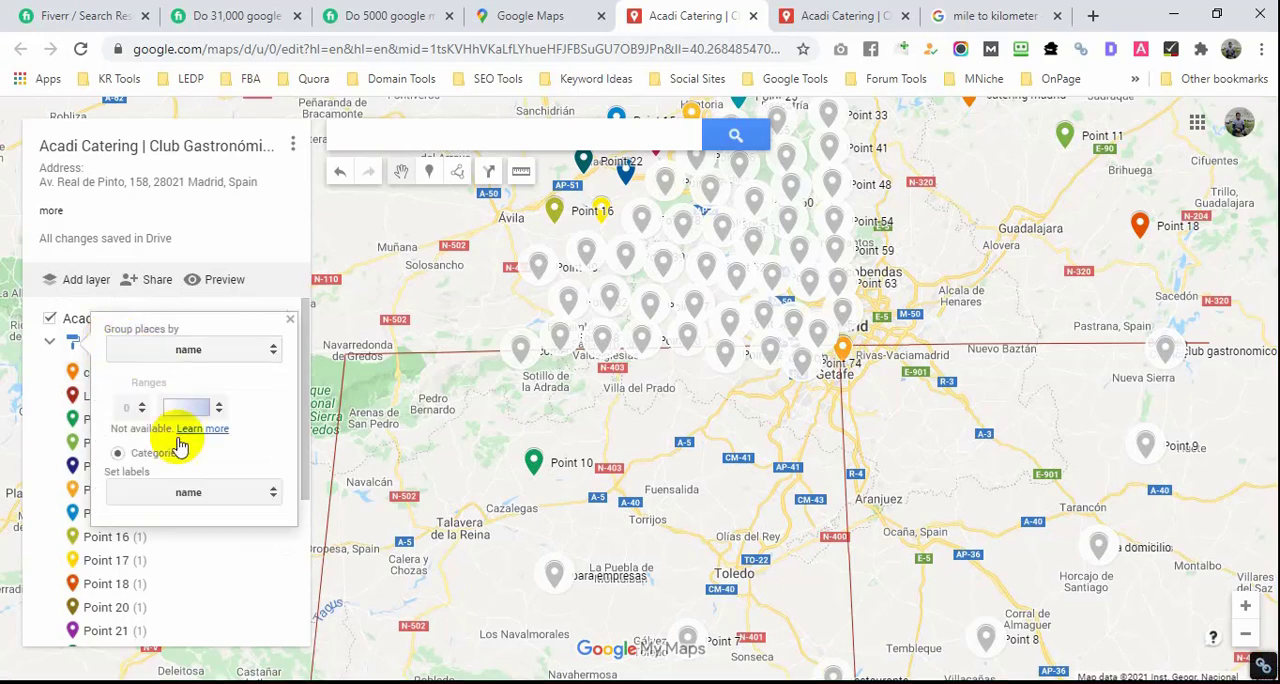
{"action": "left_click", "coordinate": [271, 486]}
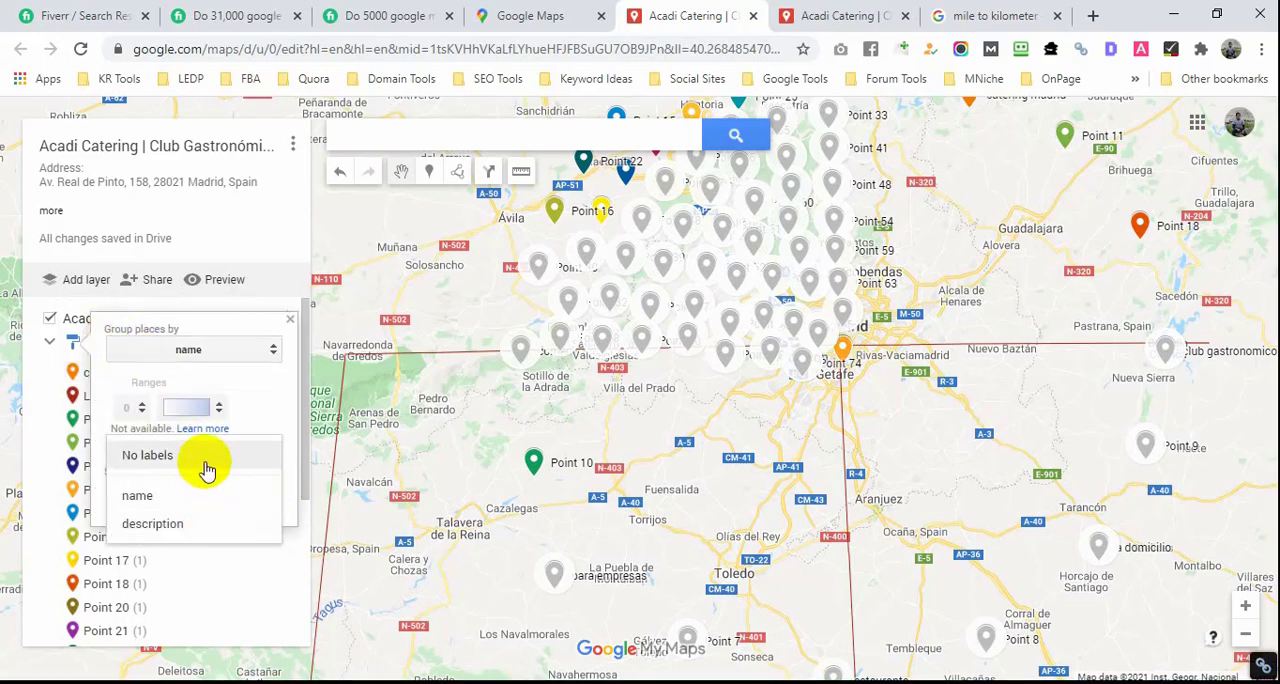
{"action": "left_click", "coordinate": [349, 487]}
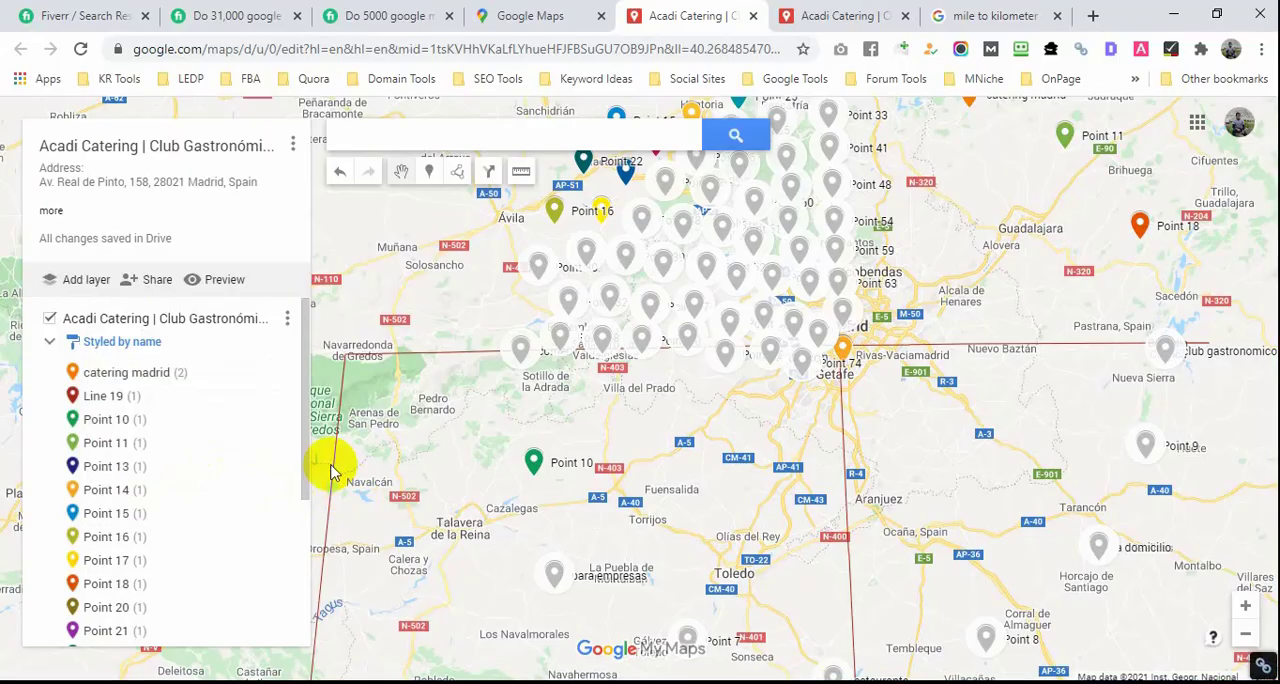
{"action": "left_click", "coordinate": [136, 346]}
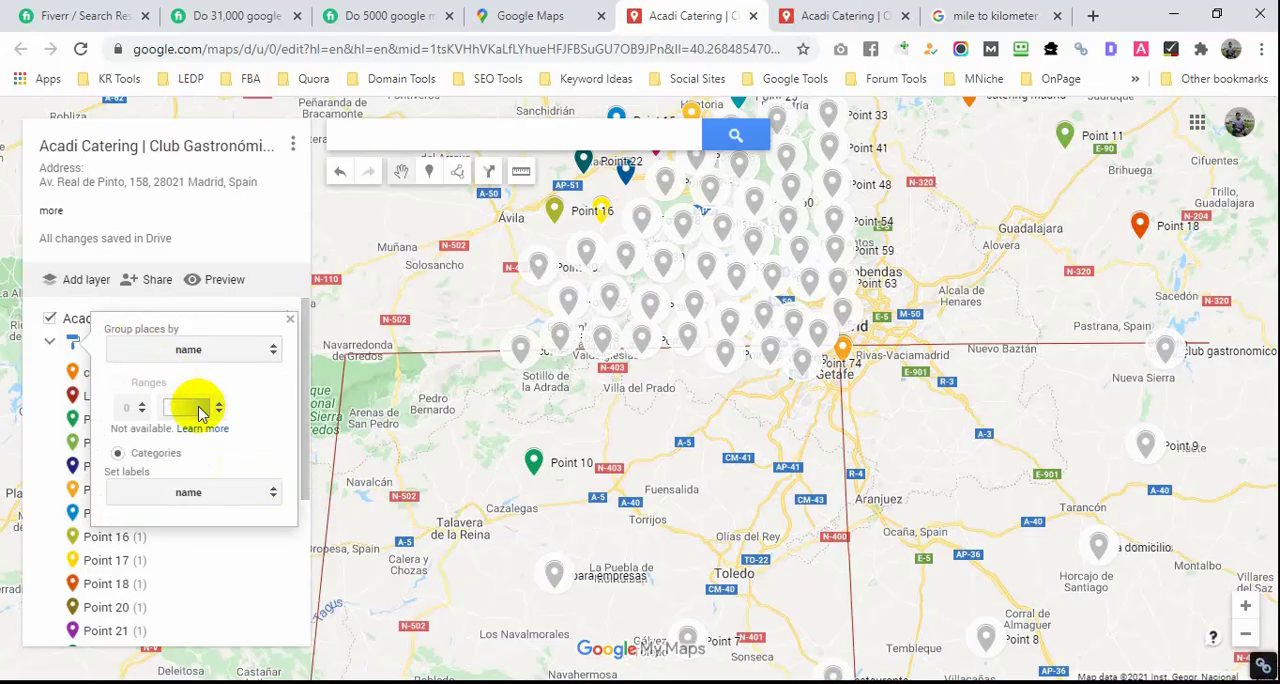
{"action": "left_click", "coordinate": [272, 347]}
{"action": "left_click", "coordinate": [375, 262]}
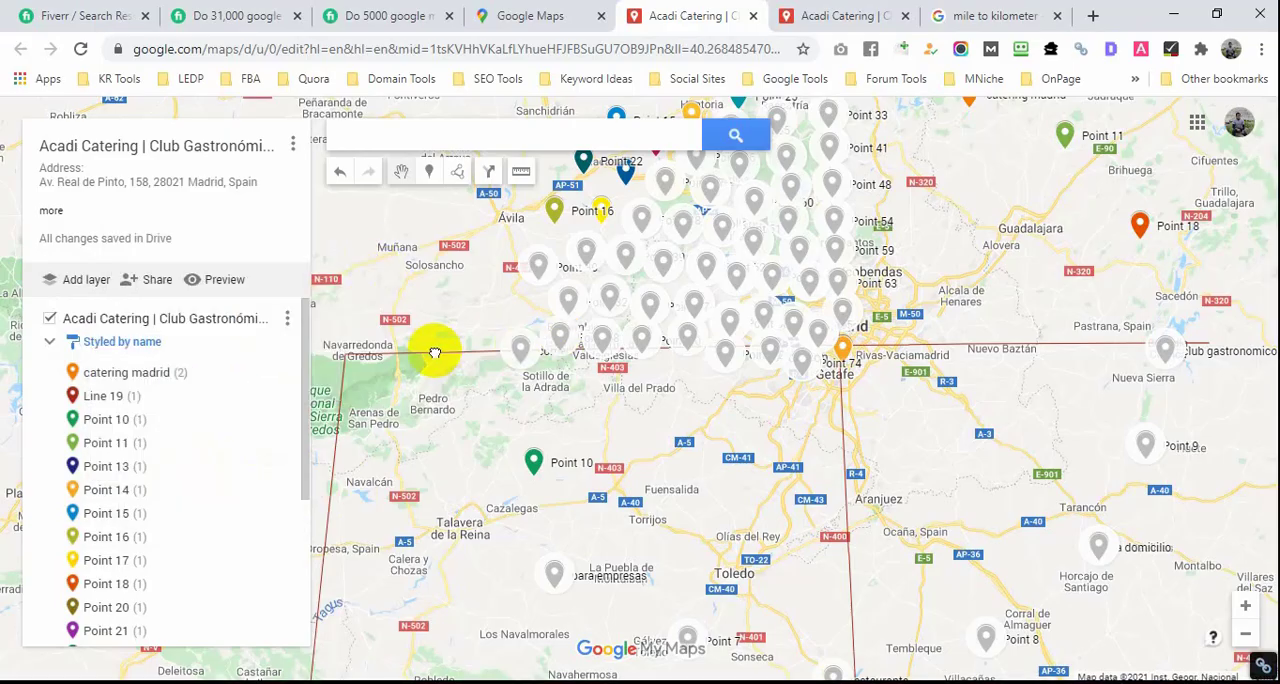
Step: Delete the Line 19 boundary line from the map
{"action": "scroll", "coordinate": [430, 356], "scroll_direction": "up", "scroll_amount": 2}
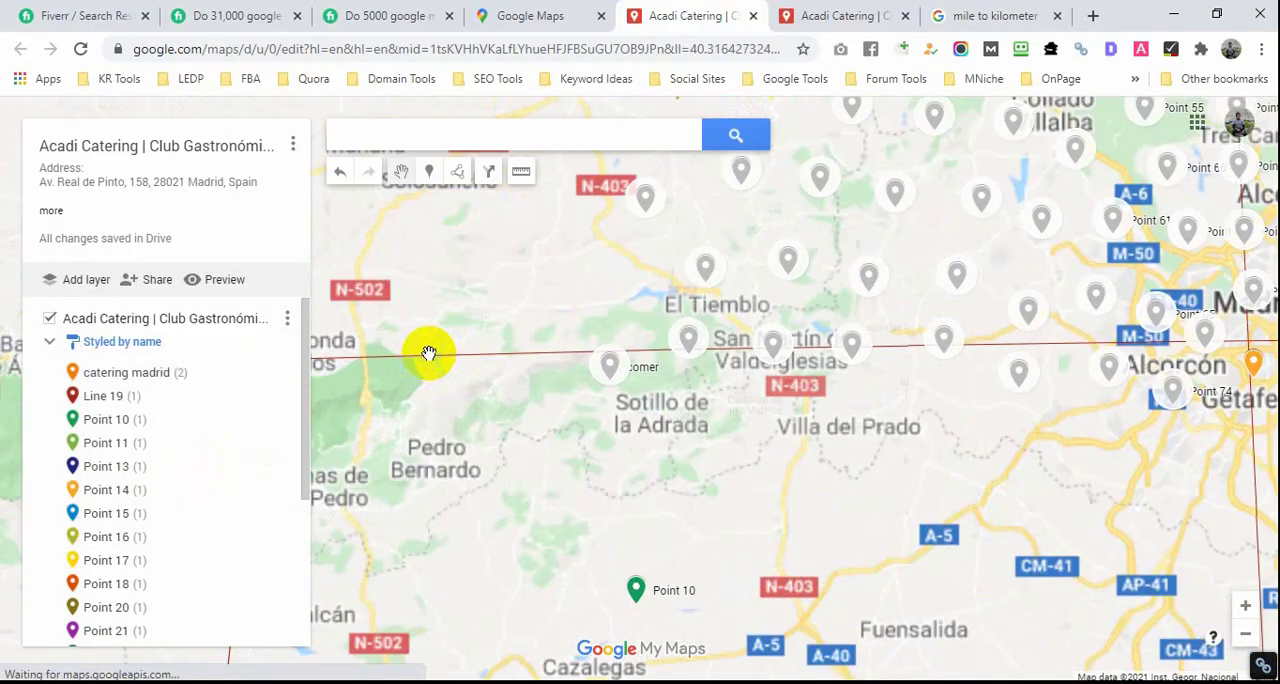
{"action": "left_click", "coordinate": [428, 356]}
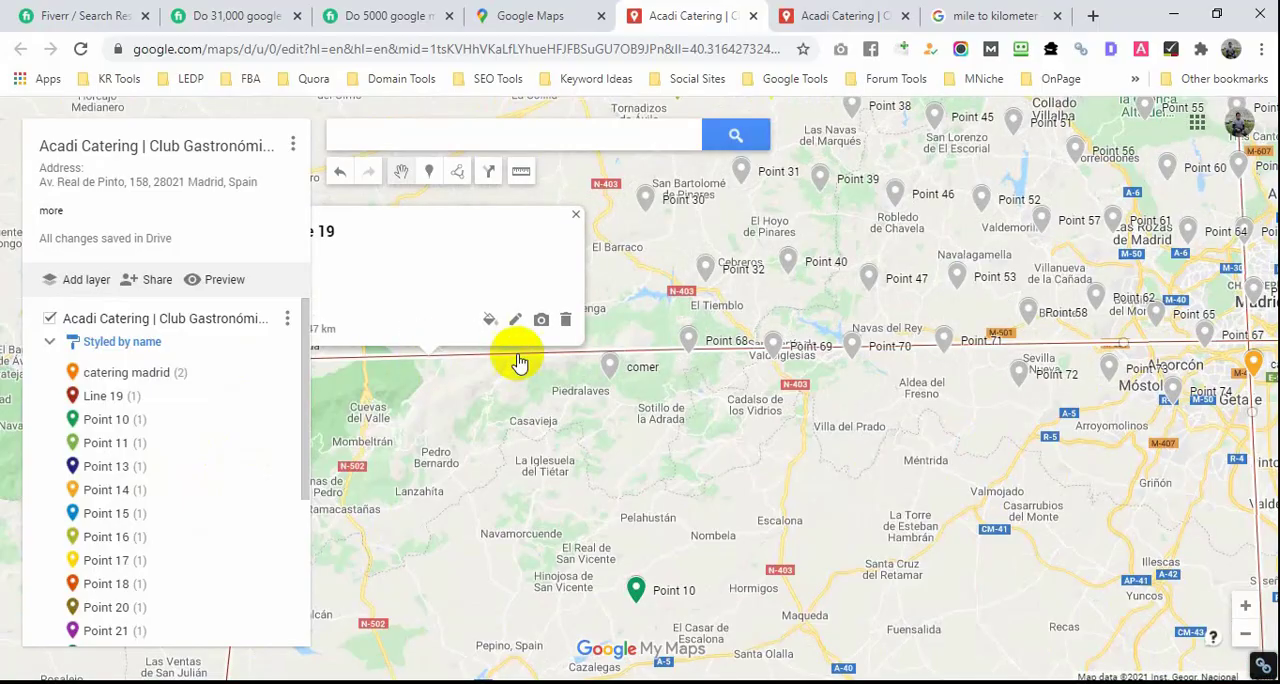
{"action": "left_click", "coordinate": [564, 320]}
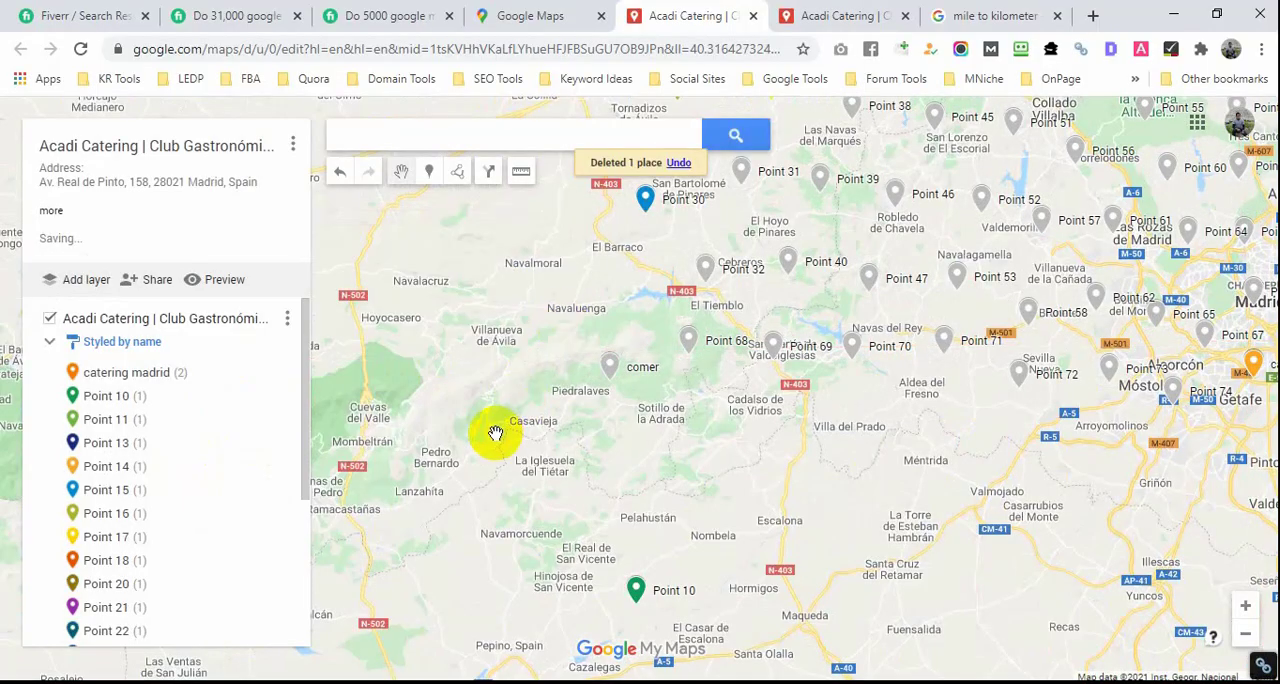
{"action": "scroll", "coordinate": [500, 429], "scroll_direction": "down", "scroll_amount": 2}
{"action": "scroll", "coordinate": [500, 429], "scroll_direction": "down", "scroll_amount": 2}
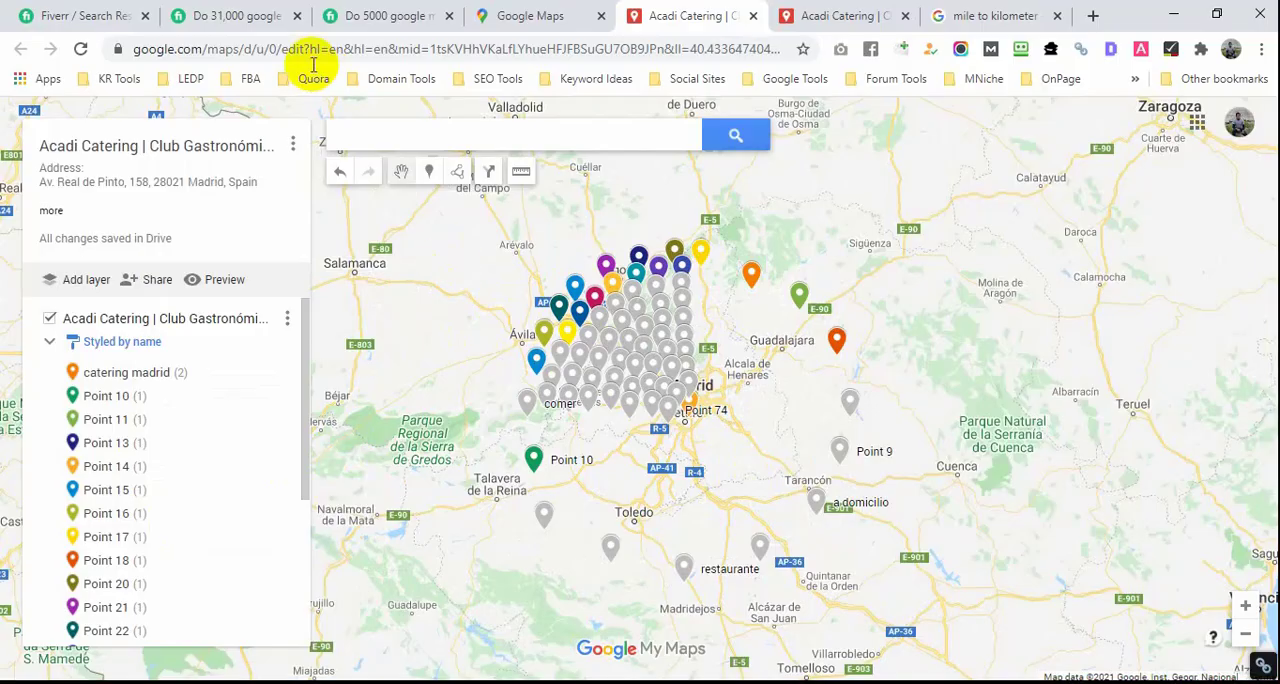
Step: Switch to the Fiverr gig offering 5000 Google Maps citations and enlarge its NetGrid Media sample map to examine the radius rings
{"action": "left_click", "coordinate": [378, 20]}
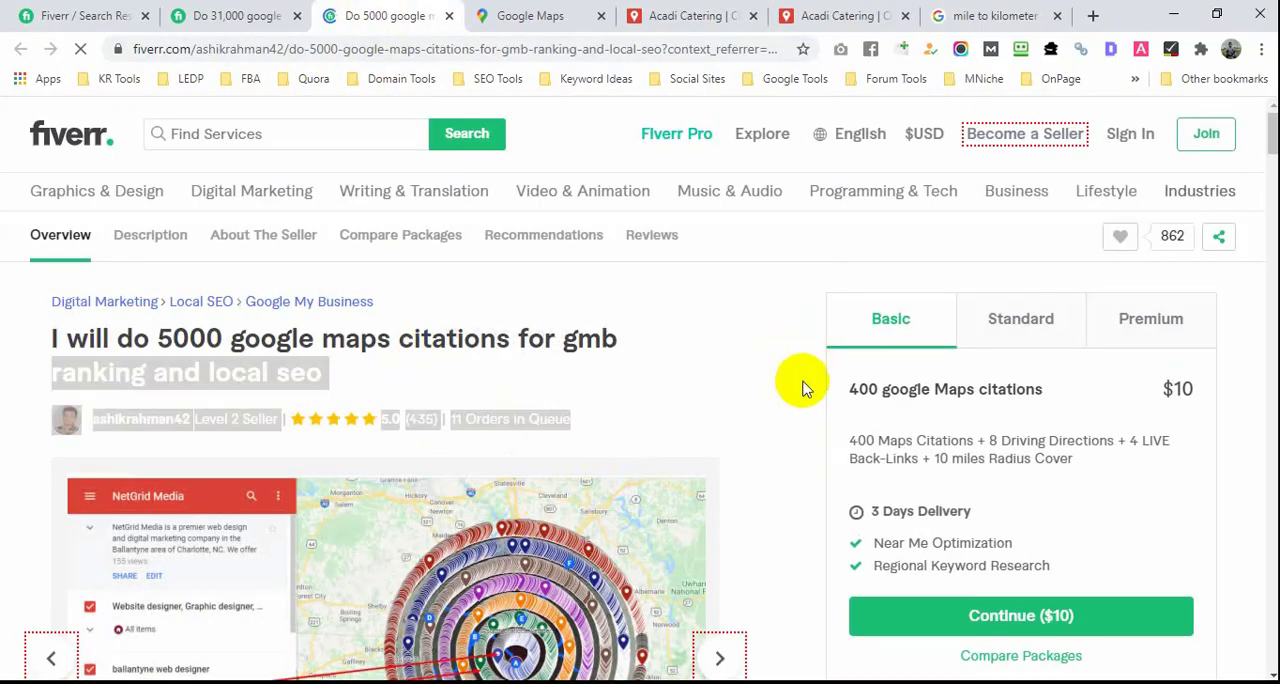
{"action": "scroll", "coordinate": [760, 440], "scroll_direction": "down", "scroll_amount": 1}
{"action": "scroll", "coordinate": [500, 338], "scroll_direction": "up", "scroll_amount": 4}
{"action": "scroll", "coordinate": [574, 382], "scroll_direction": "down", "scroll_amount": 3}
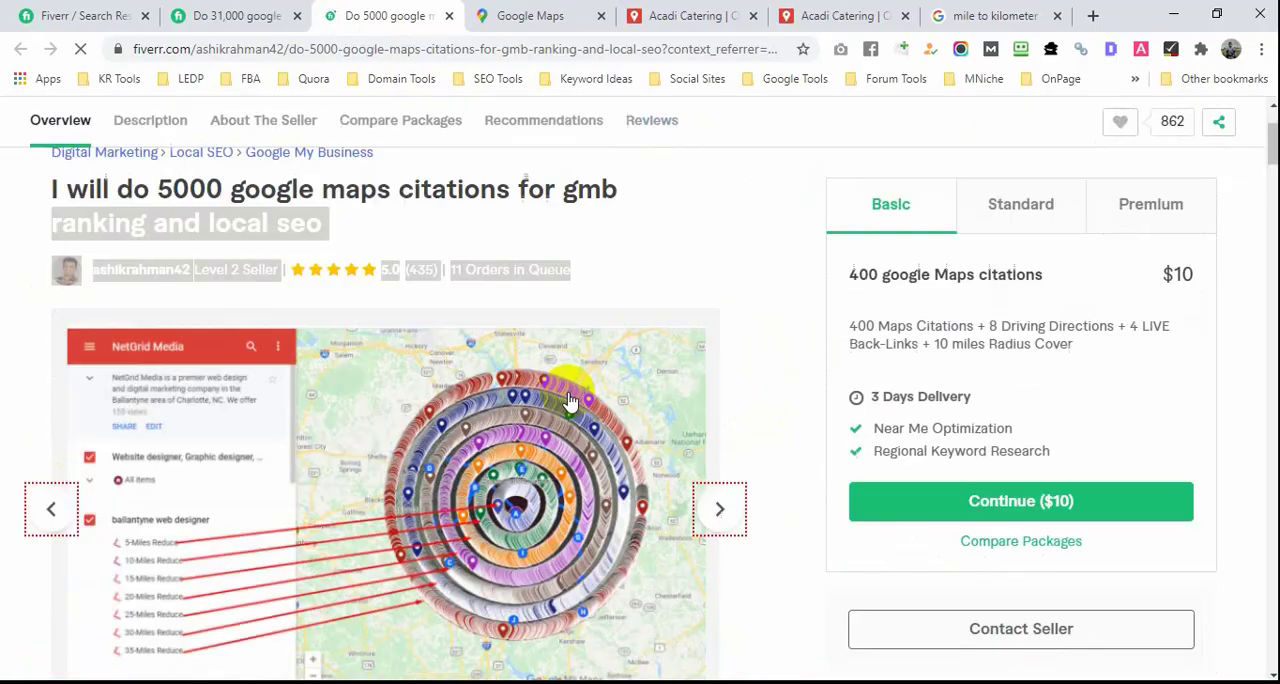
{"action": "left_click", "coordinate": [560, 398]}
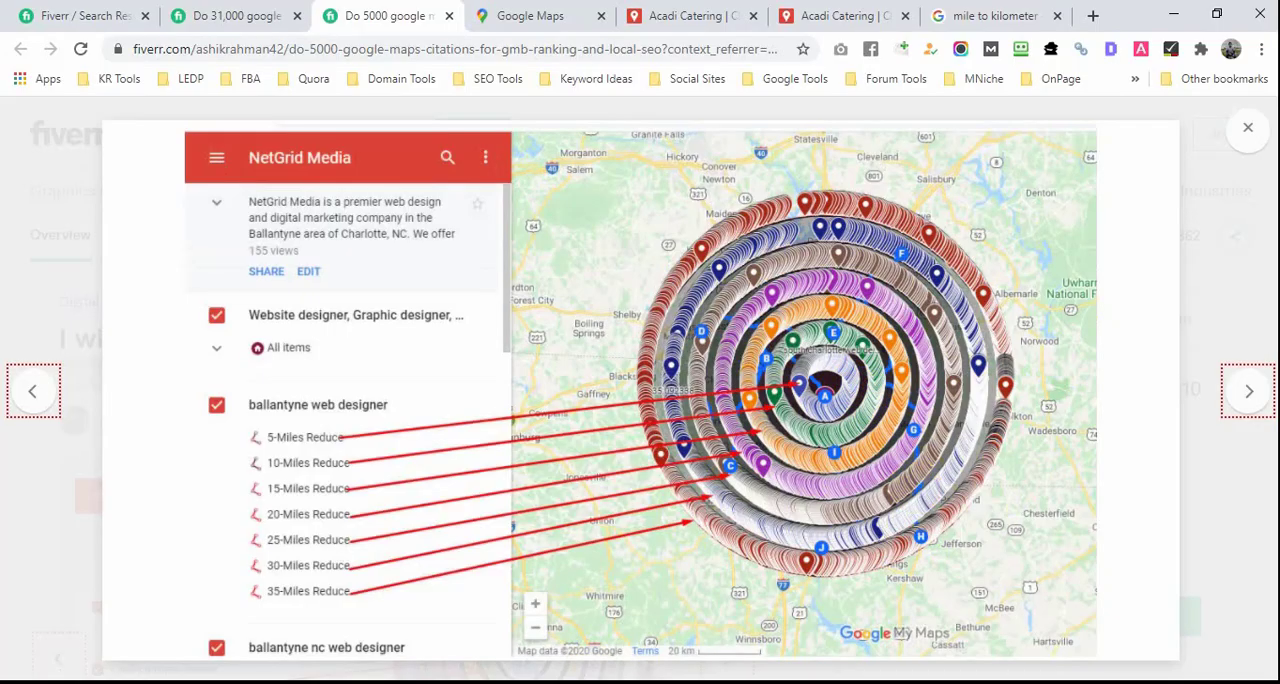
{"action": "mouse_move", "coordinate": [375, 676]}
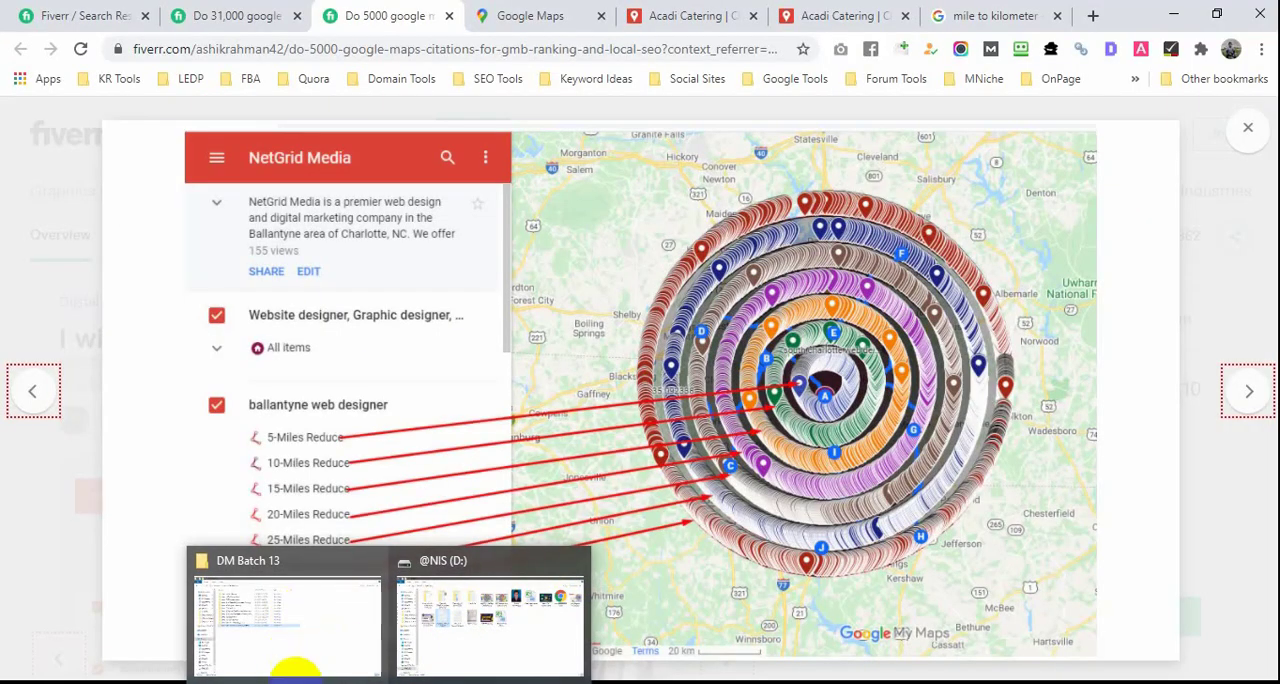
{"action": "mouse_move", "coordinate": [266, 678]}
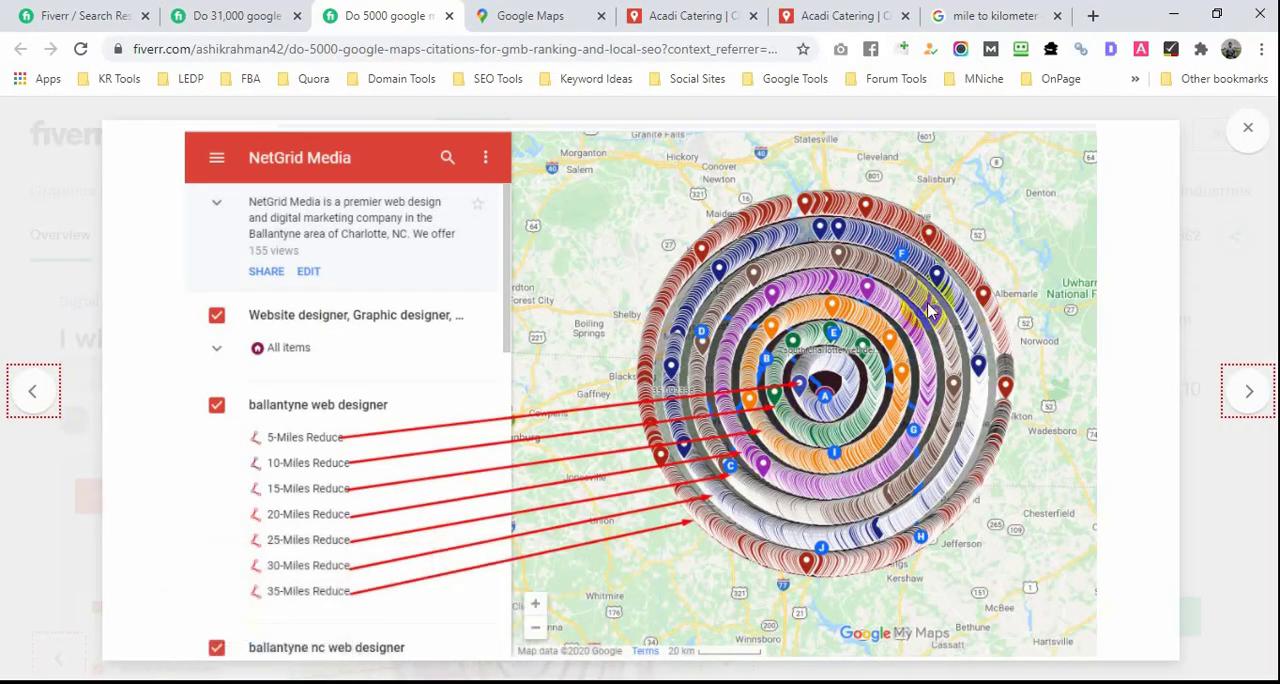
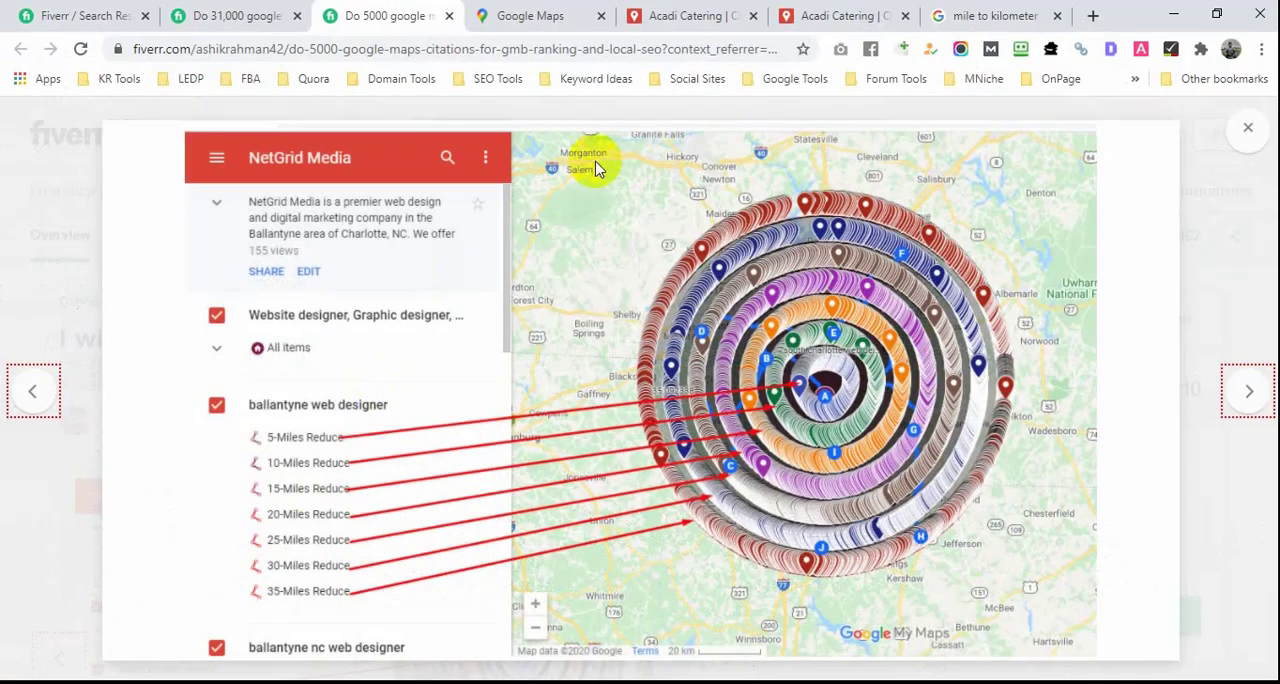
Step: Switch to the Acadi Catering map and restyle the "catering madrid" category with the house icon in indigo blue
{"action": "left_click", "coordinate": [727, 17]}
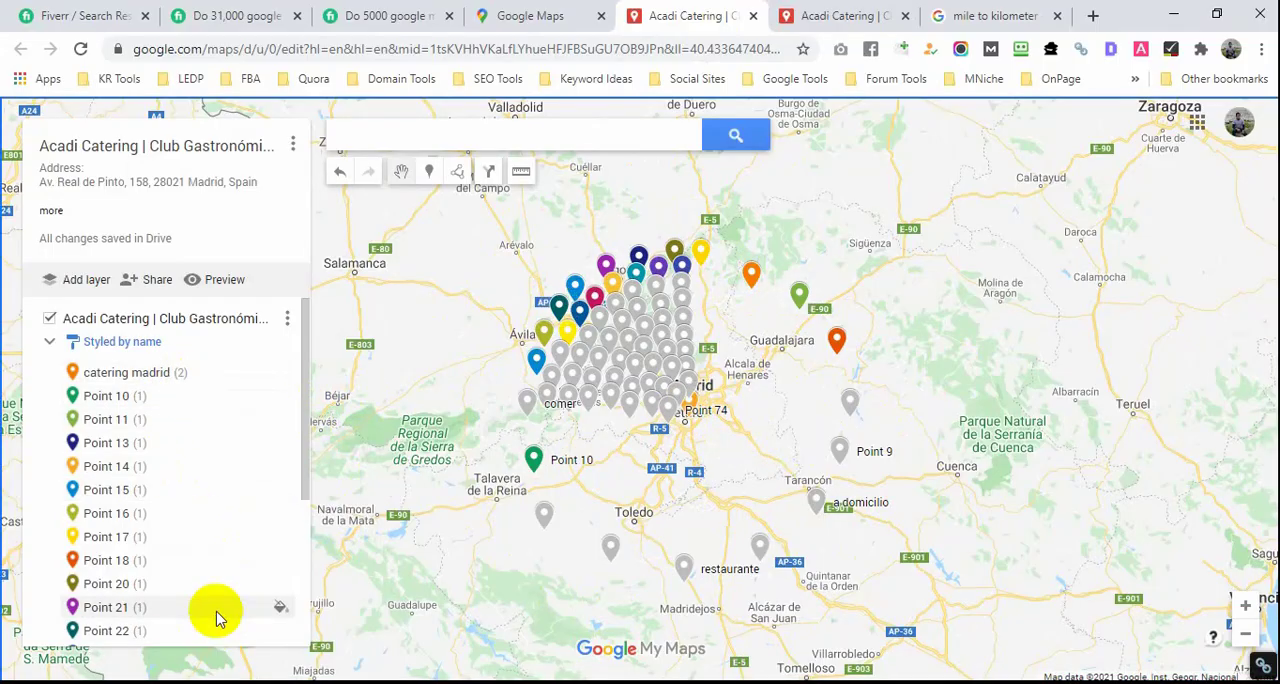
{"action": "scroll", "coordinate": [205, 575], "scroll_direction": "down", "scroll_amount": 3}
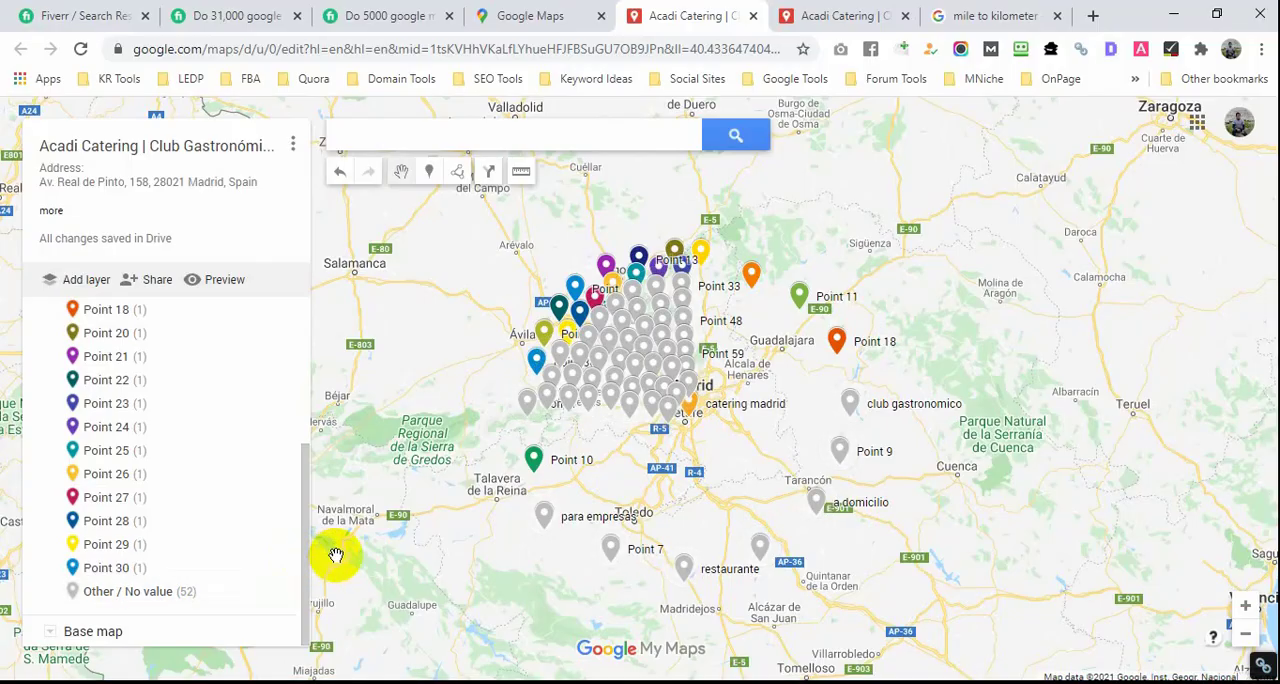
{"action": "scroll", "coordinate": [171, 535], "scroll_direction": "up", "scroll_amount": 5}
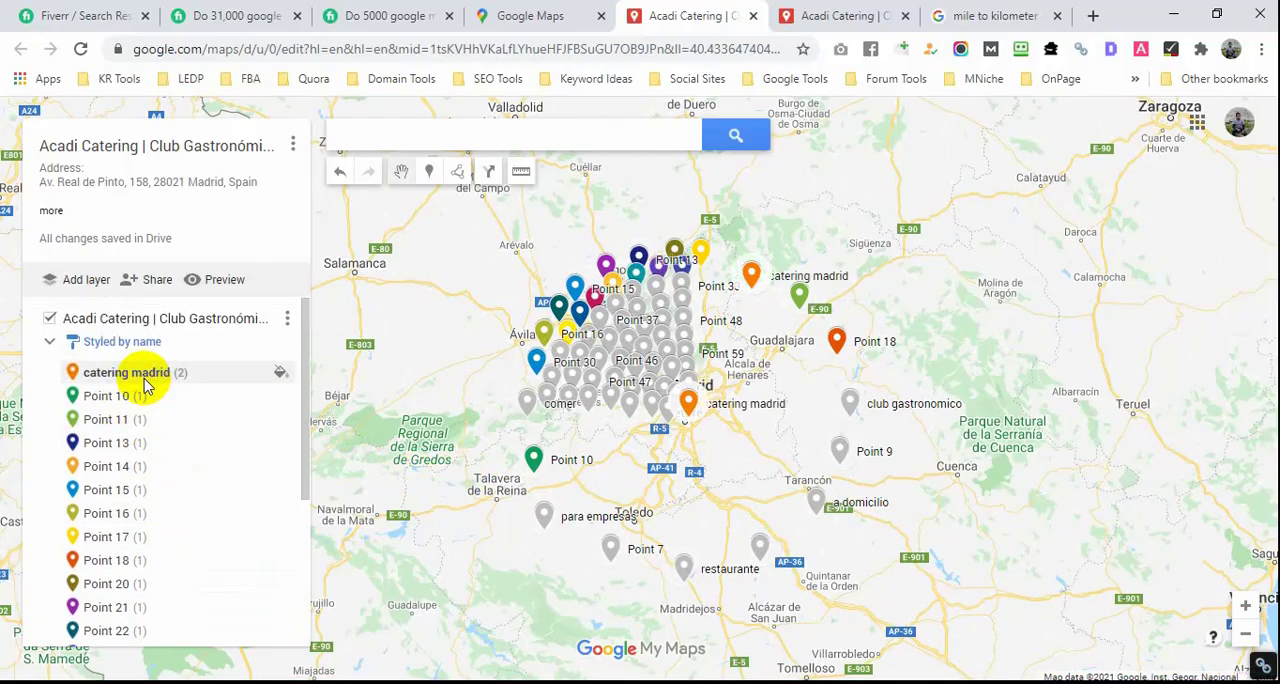
{"action": "left_click", "coordinate": [277, 373]}
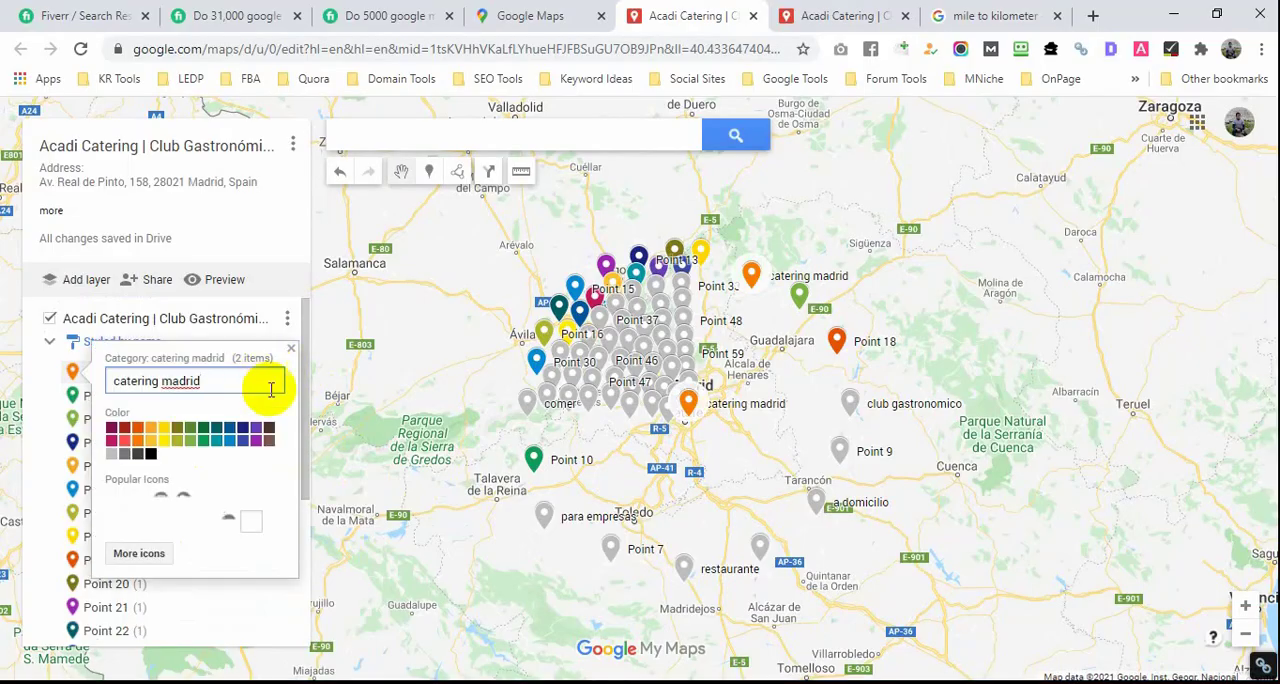
{"action": "left_click", "coordinate": [116, 498]}
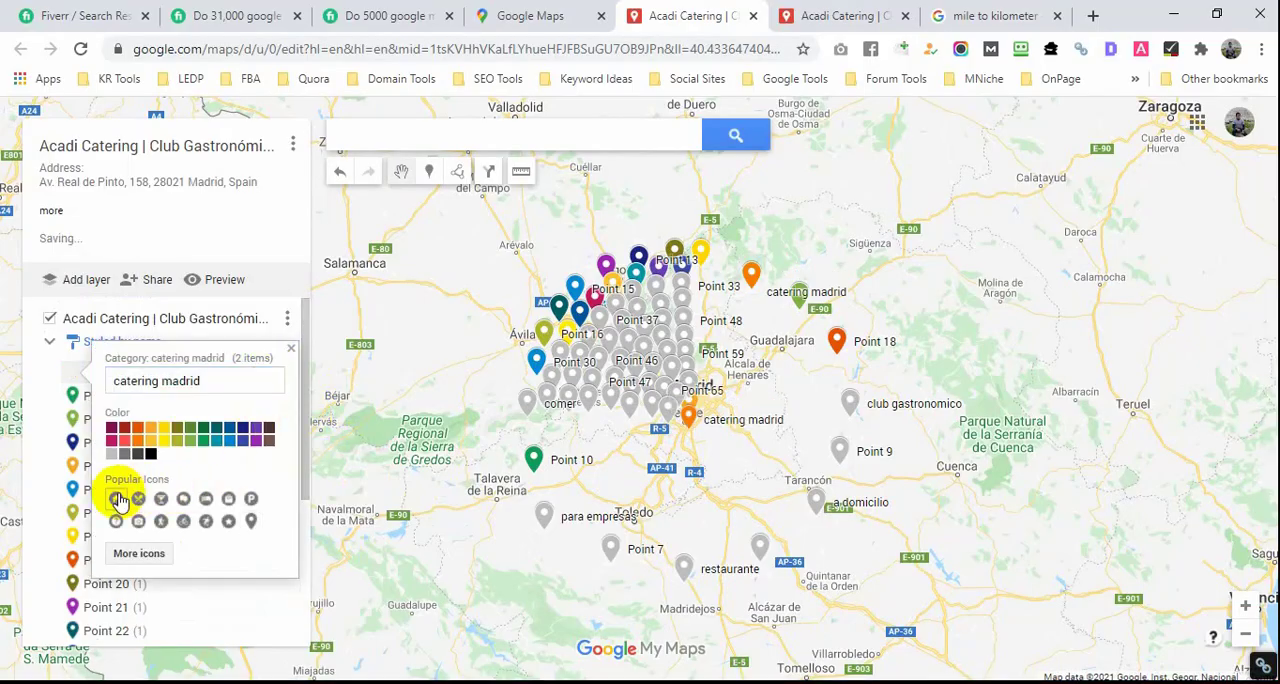
{"action": "left_click", "coordinate": [250, 445]}
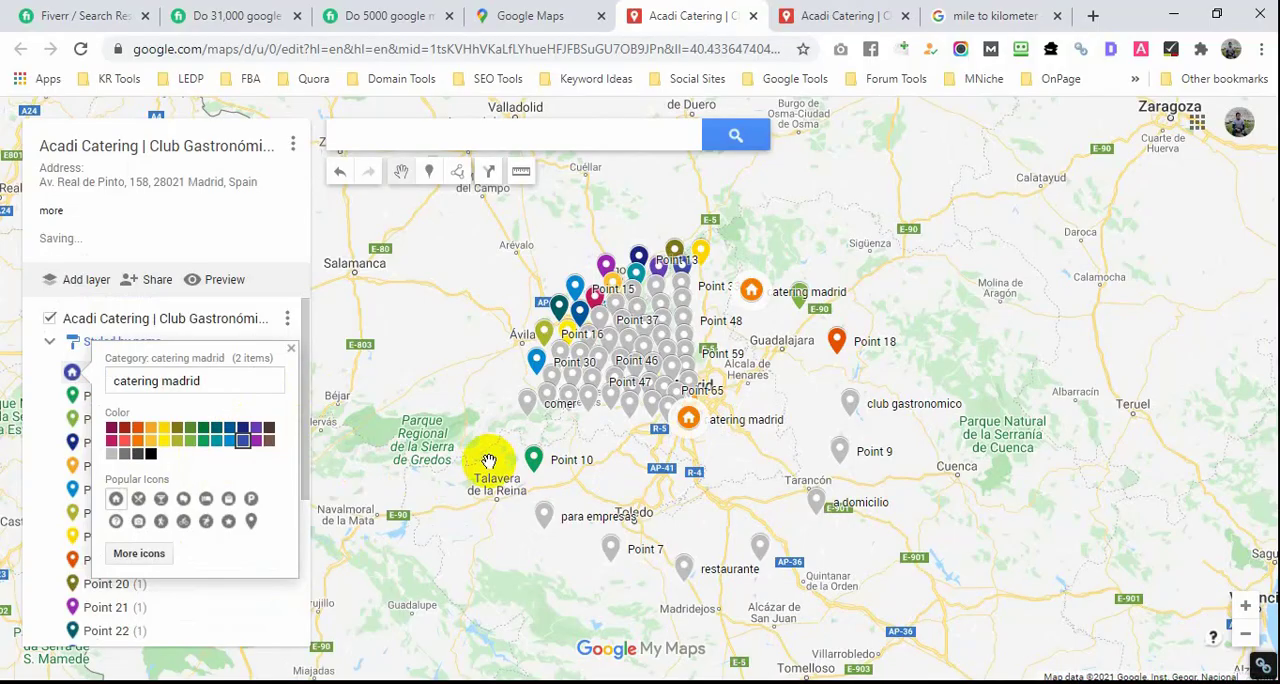
{"action": "left_click", "coordinate": [489, 461]}
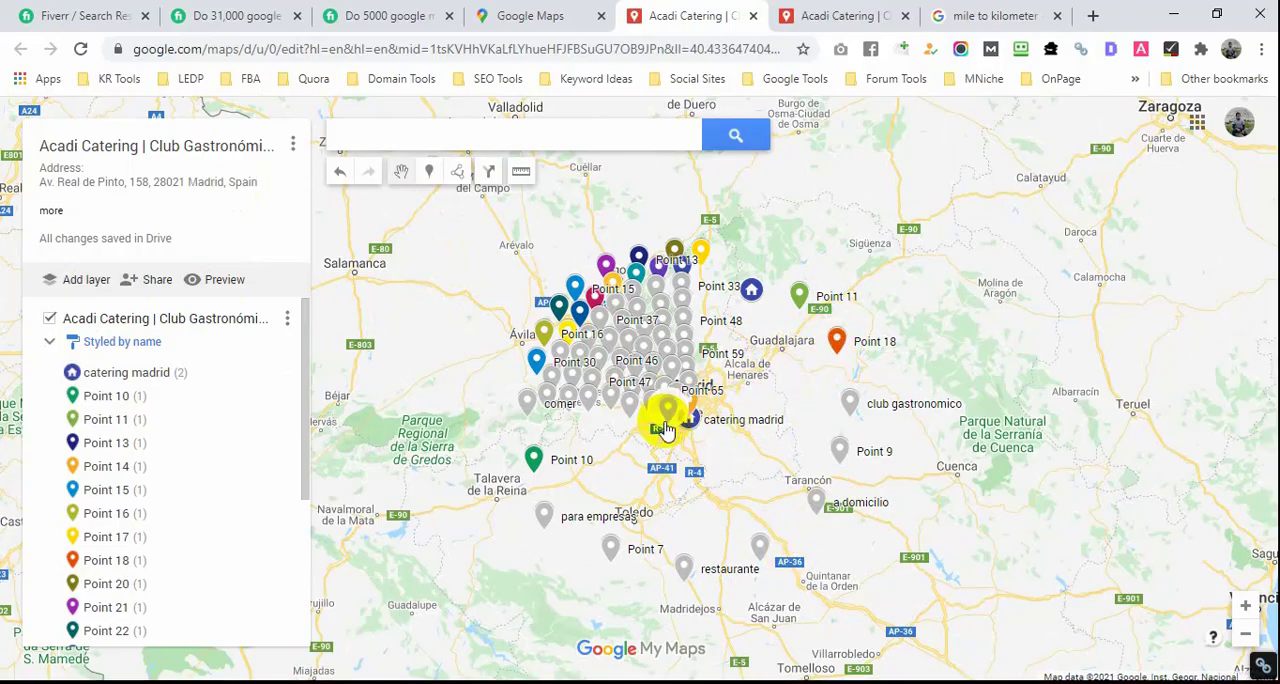
Step: Add a driving route from the central "catering madrid" marker near Madrid to Point 7 south of Toledo
{"action": "left_click", "coordinate": [458, 180]}
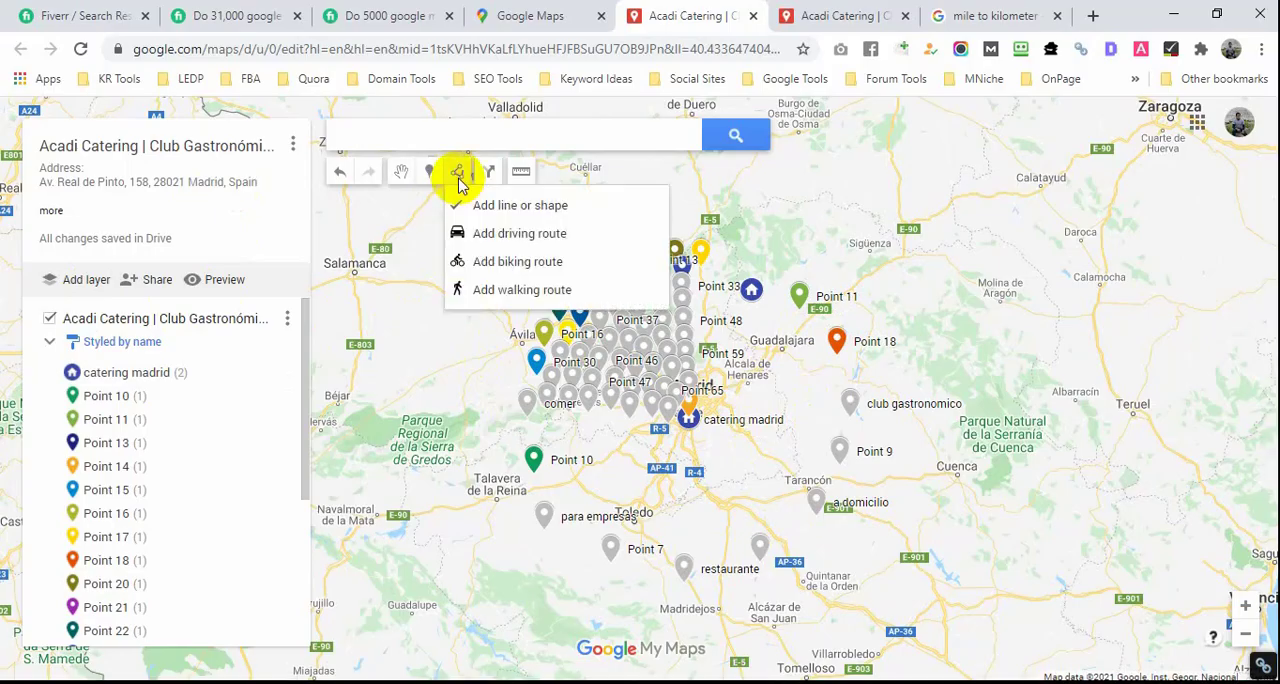
{"action": "left_click", "coordinate": [527, 236]}
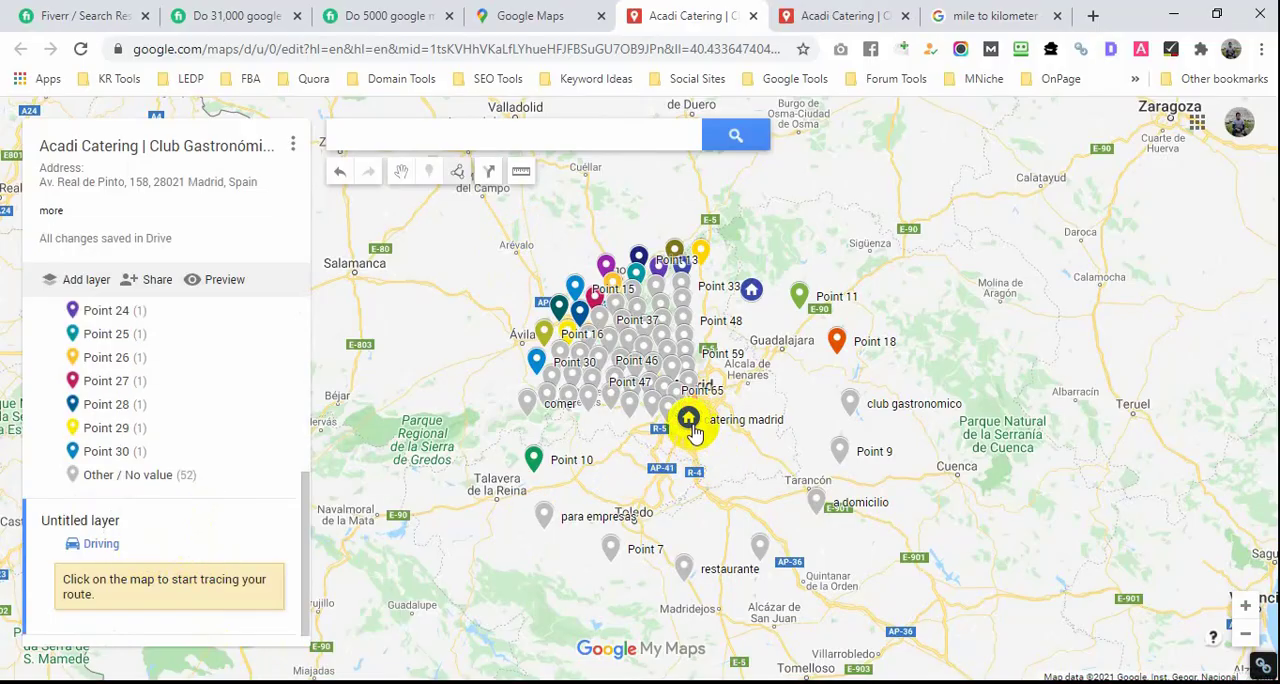
{"action": "left_click", "coordinate": [597, 543]}
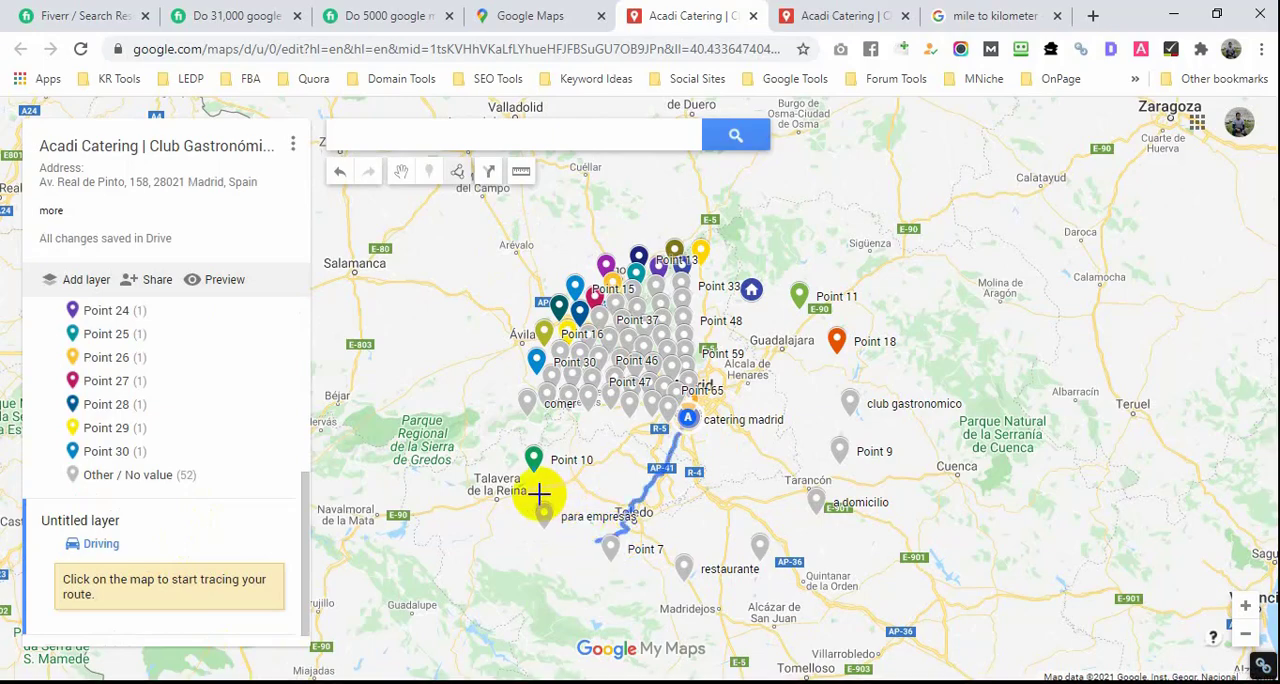
{"action": "left_click", "coordinate": [600, 550]}
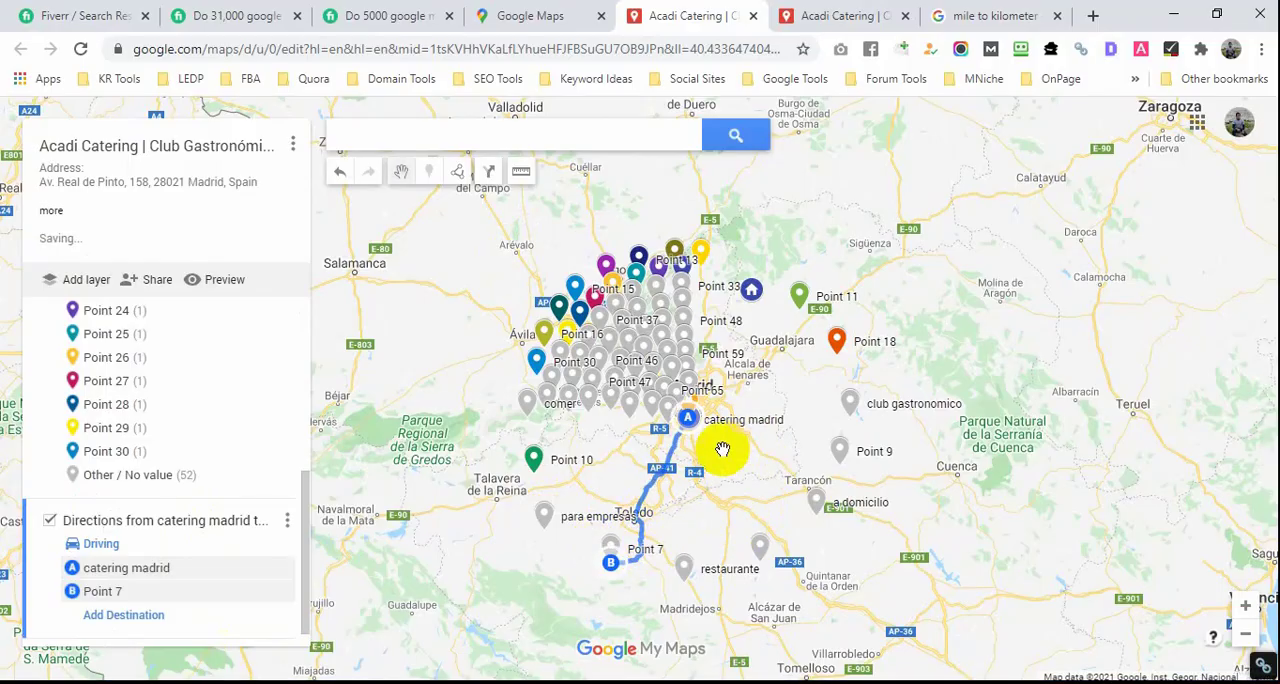
Step: Extend the driving route with destinations on the E-90 at Trijueque, at the "a domicilio" marker and at Point 28
{"action": "left_click", "coordinate": [128, 614]}
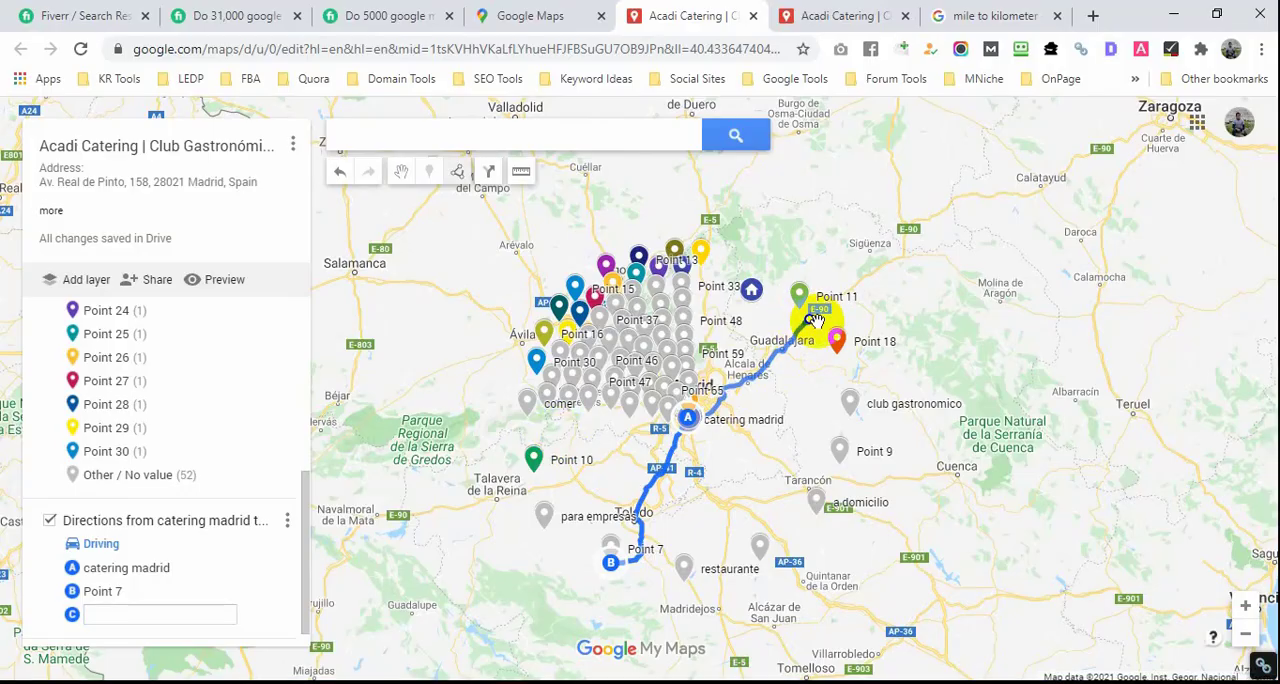
{"action": "left_click", "coordinate": [812, 326]}
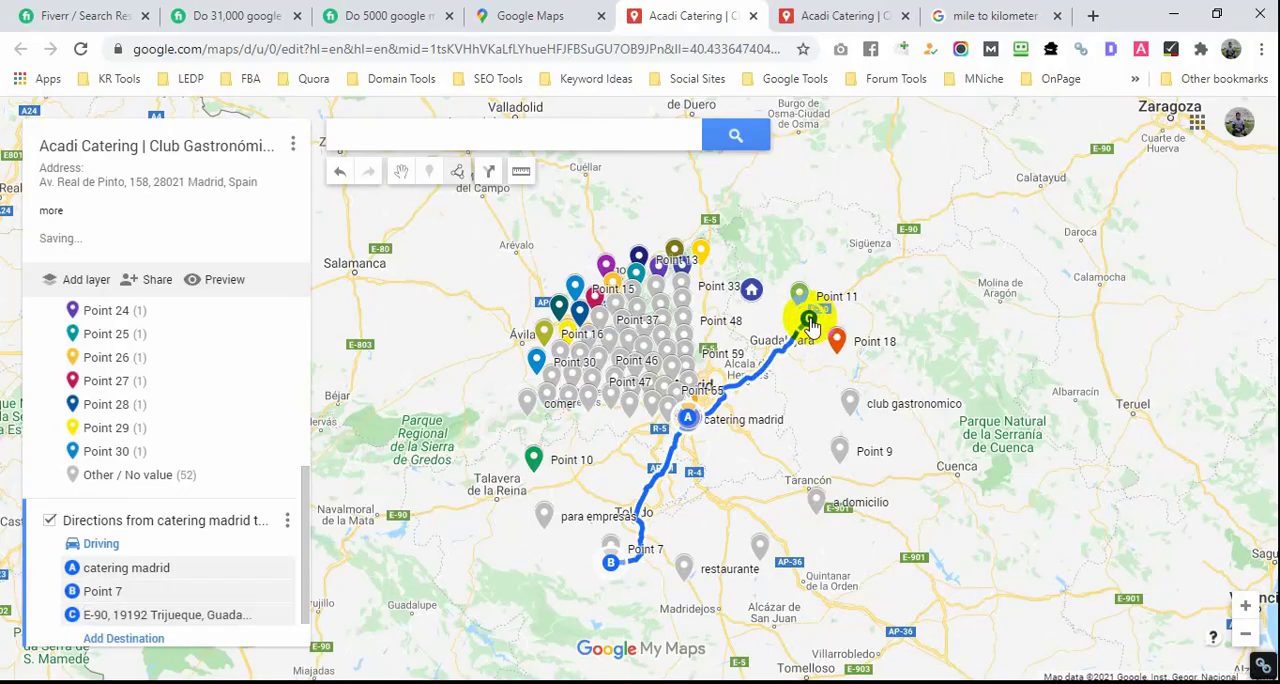
{"action": "left_click", "coordinate": [158, 638]}
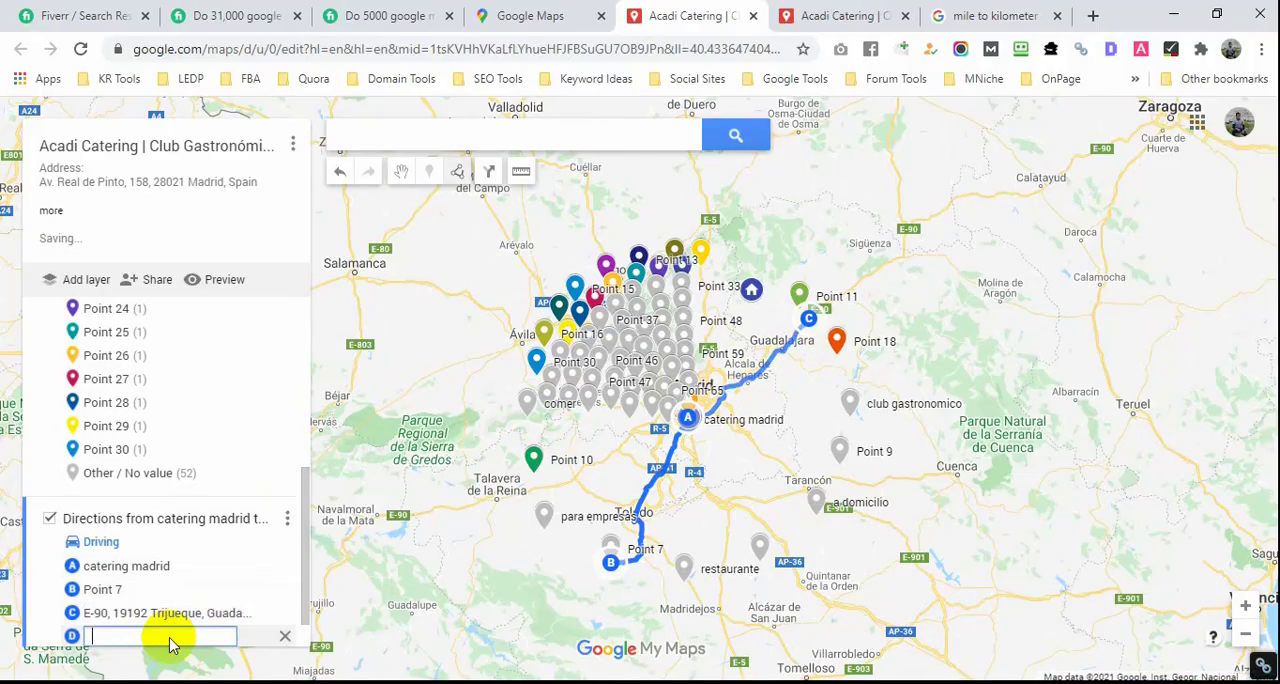
{"action": "left_click", "coordinate": [812, 488]}
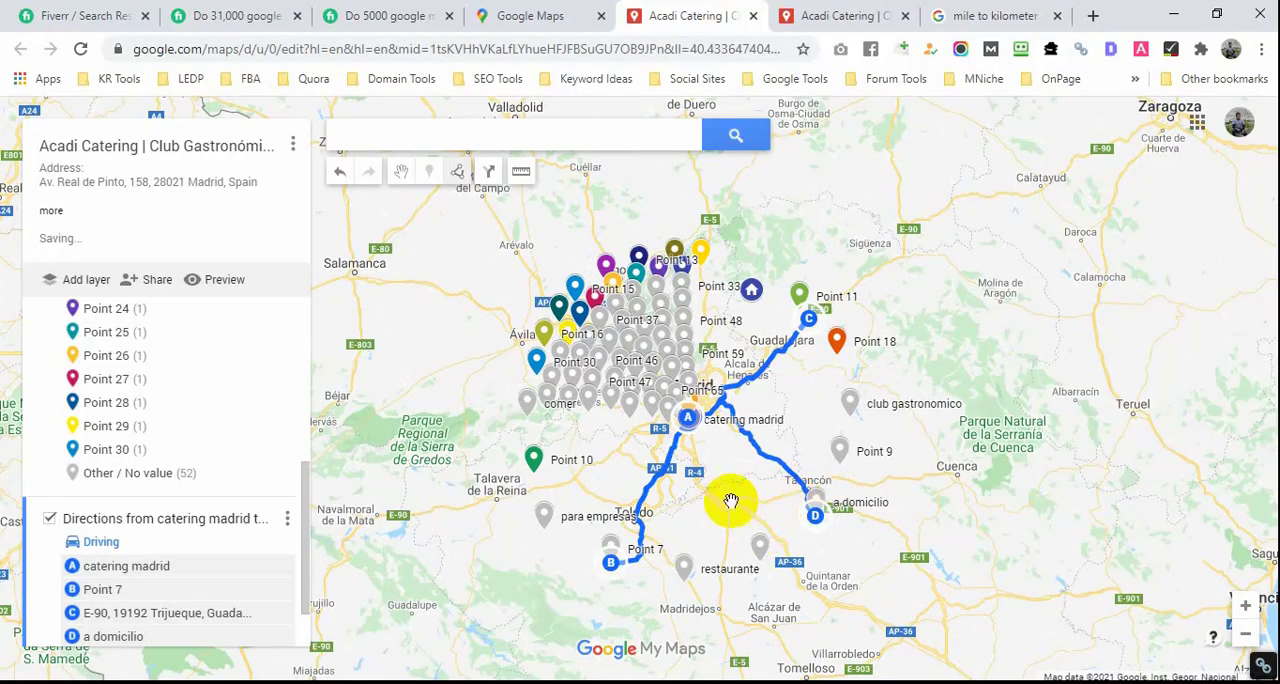
{"action": "scroll", "coordinate": [120, 610], "scroll_direction": "down", "scroll_amount": 1}
{"action": "left_click", "coordinate": [135, 591]}
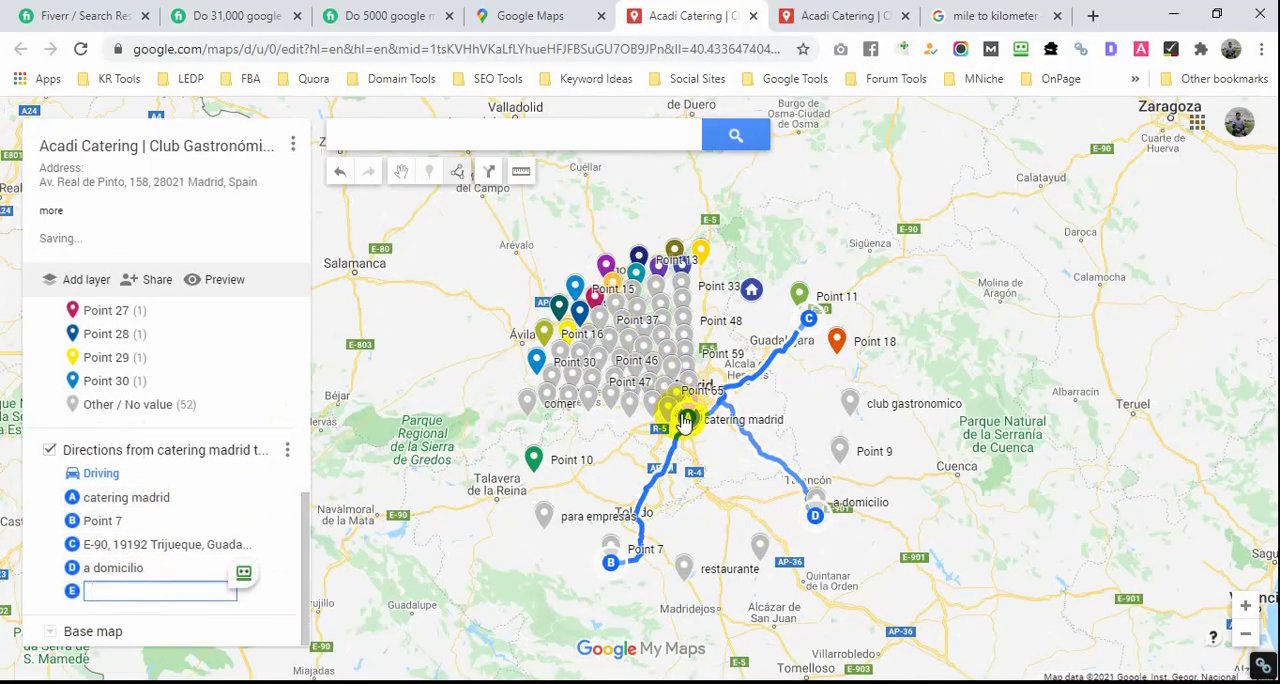
{"action": "left_click", "coordinate": [583, 311]}
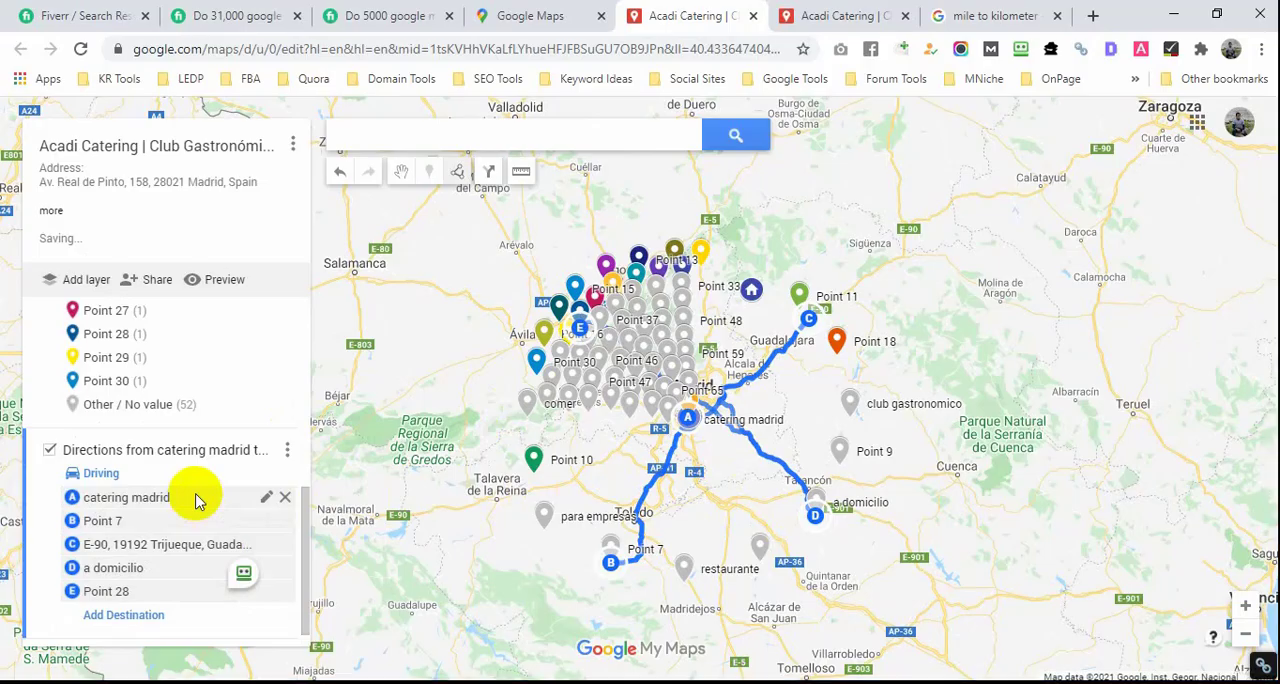
Step: Hide the Acadi Catering marker layer to inspect the driving routes alone, show it again, and review the whole map
{"action": "scroll", "coordinate": [194, 430], "scroll_direction": "up", "scroll_amount": 5}
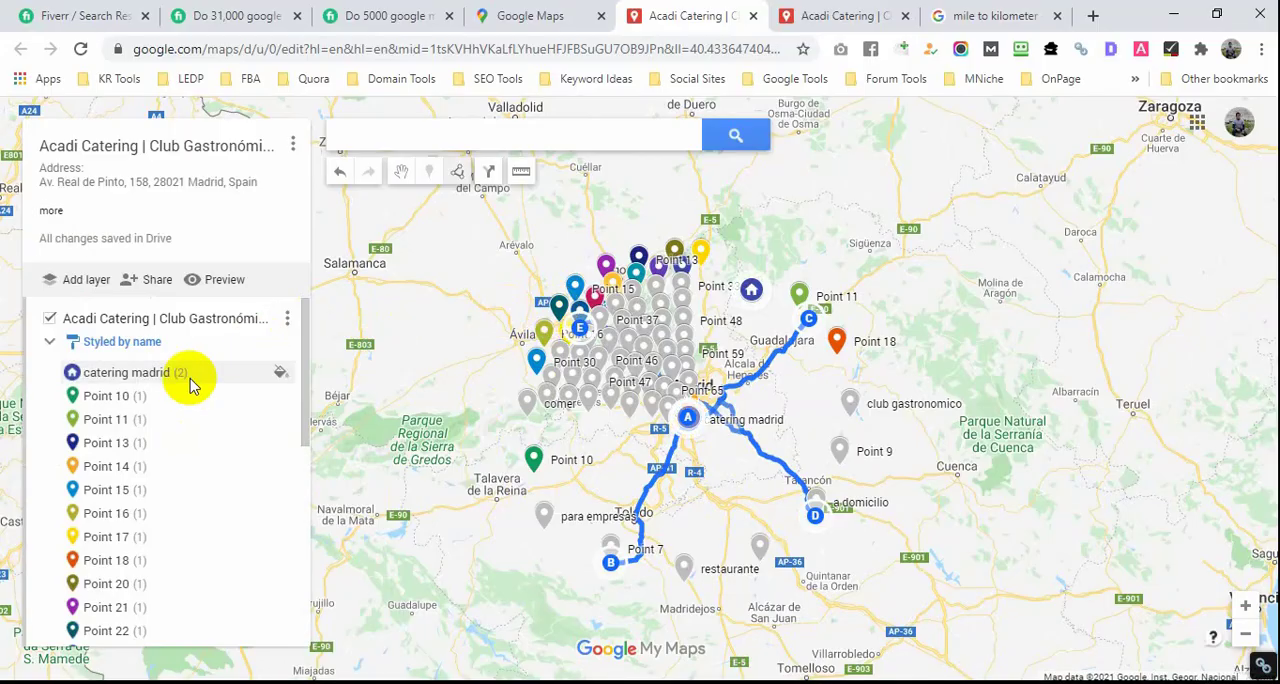
{"action": "left_click", "coordinate": [49, 318]}
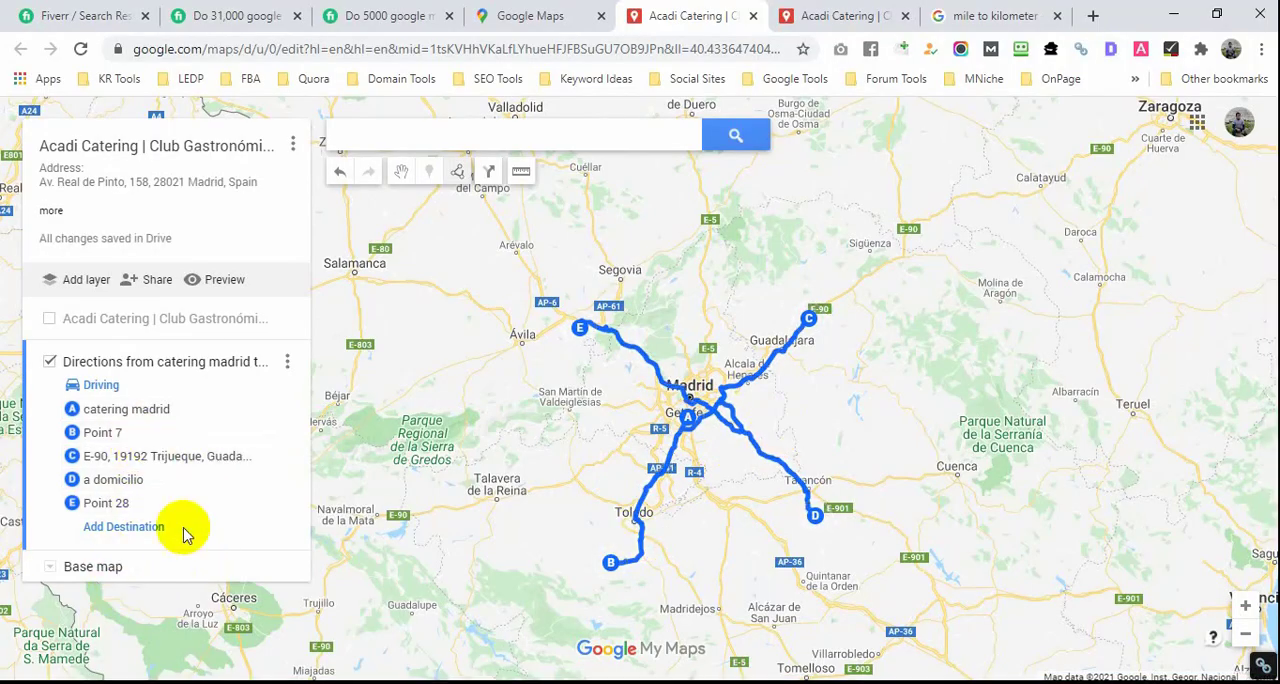
{"action": "left_click", "coordinate": [49, 318]}
{"action": "scroll", "coordinate": [680, 478], "scroll_direction": "down", "scroll_amount": 2}
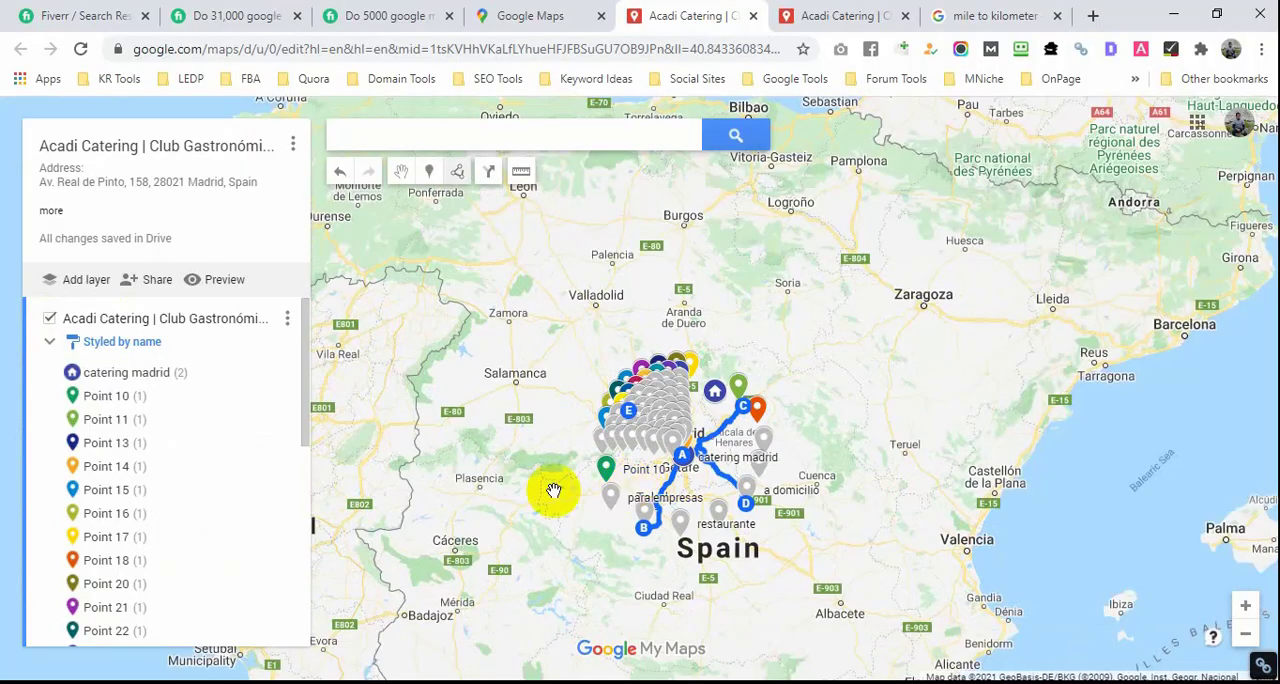
{"action": "scroll", "coordinate": [180, 443], "scroll_direction": "down", "scroll_amount": 3}
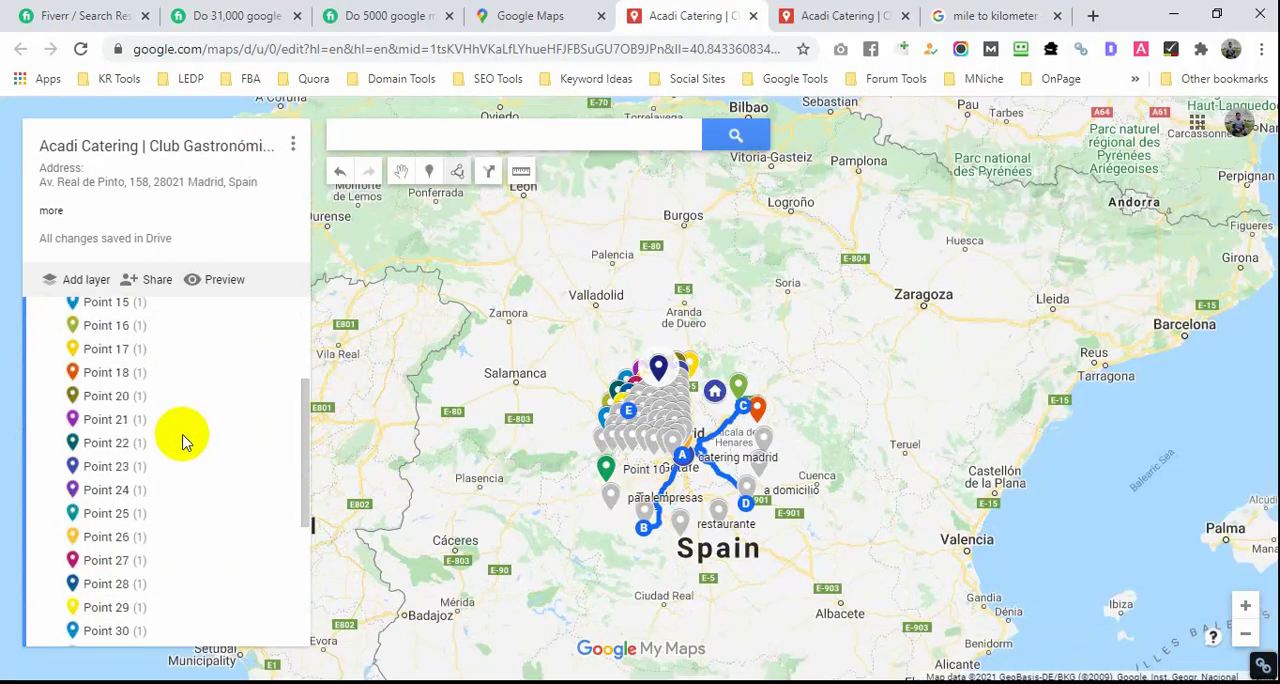
{"action": "scroll", "coordinate": [180, 437], "scroll_direction": "up", "scroll_amount": 3}
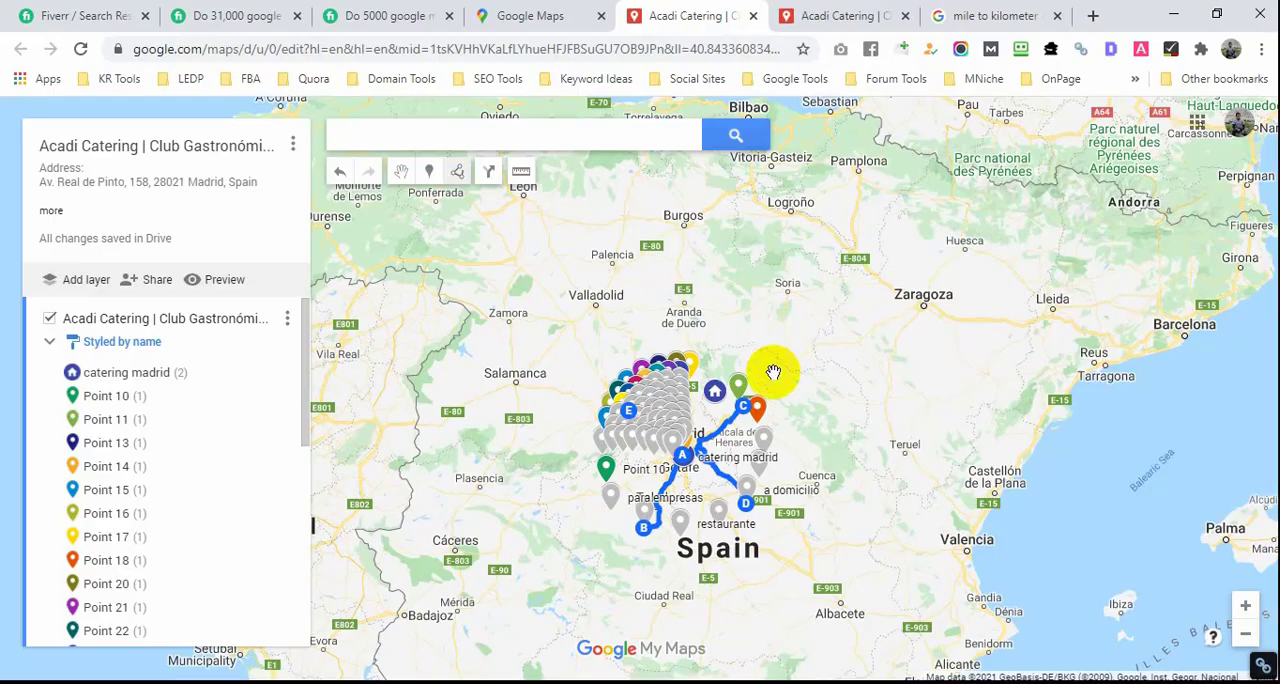
{"action": "scroll", "coordinate": [700, 440], "scroll_direction": "up", "scroll_amount": 3}
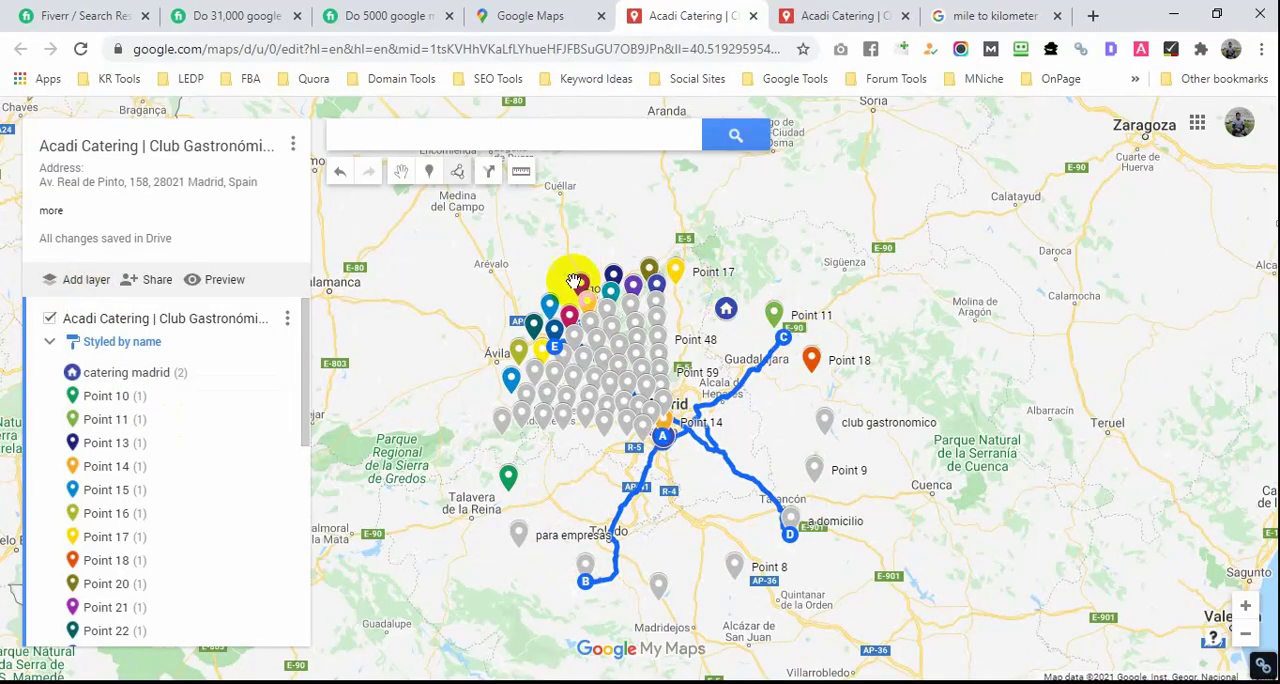
Step: Add a new layer and place six markers in an outer arc west and southwest of the existing points
{"action": "left_click", "coordinate": [90, 282]}
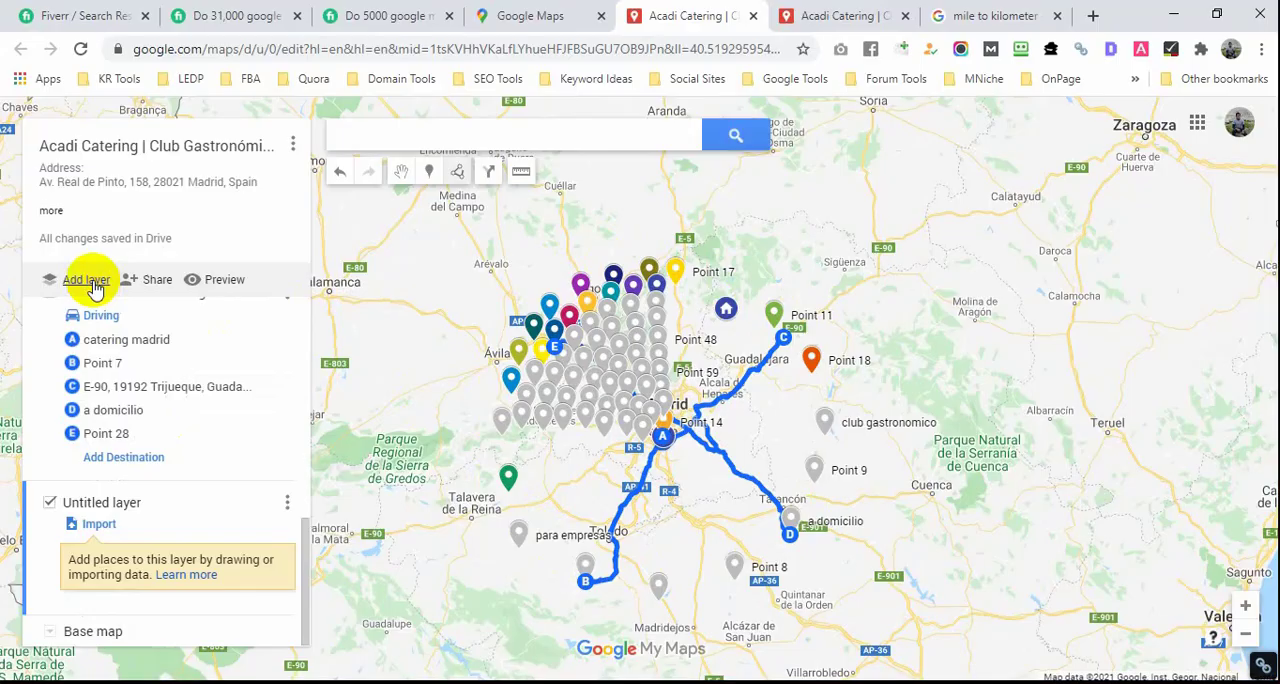
{"action": "left_click", "coordinate": [425, 180]}
{"action": "left_click", "coordinate": [444, 310]}
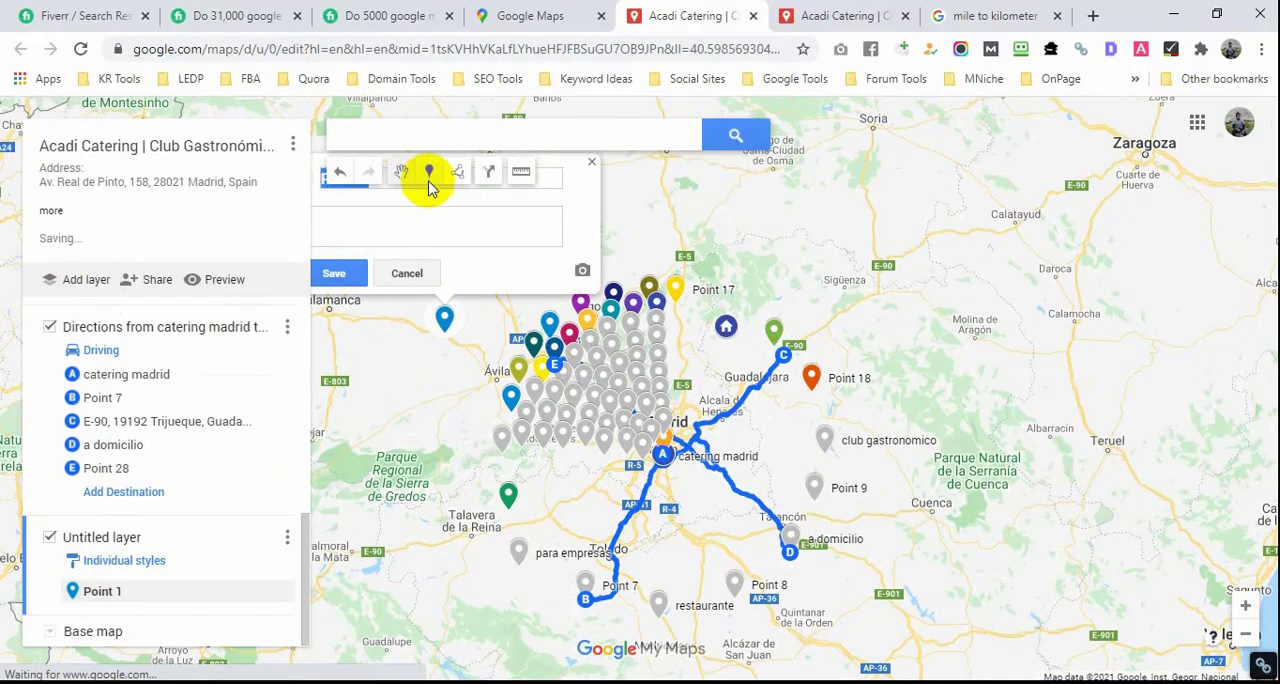
{"action": "left_click", "coordinate": [426, 178]}
{"action": "left_click", "coordinate": [421, 389]}
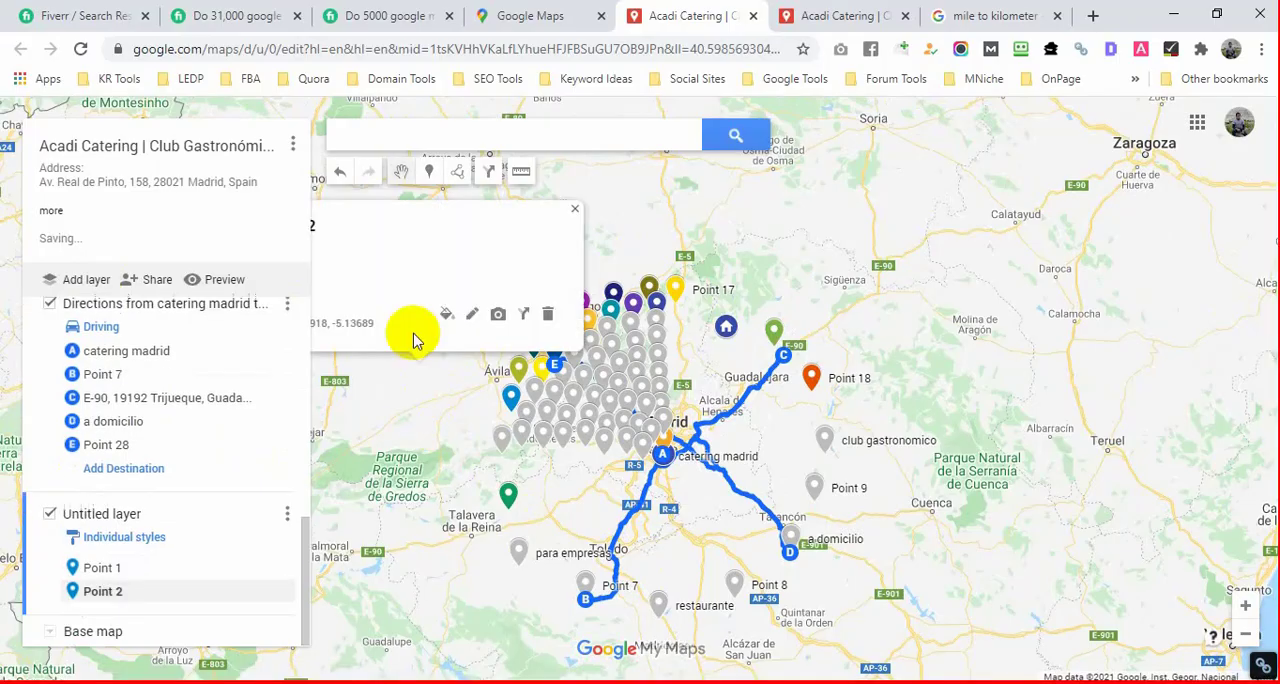
{"action": "left_click", "coordinate": [428, 174]}
{"action": "left_click", "coordinate": [408, 466]}
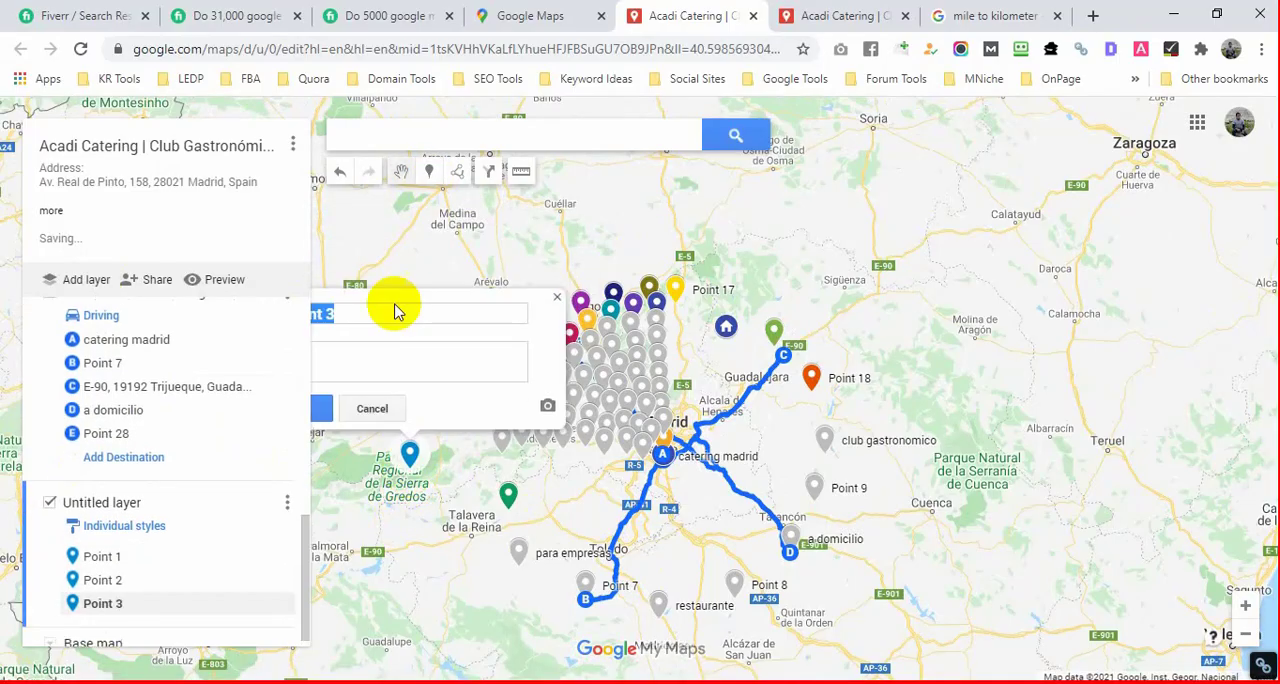
{"action": "left_click", "coordinate": [424, 178]}
{"action": "left_click", "coordinate": [418, 541]}
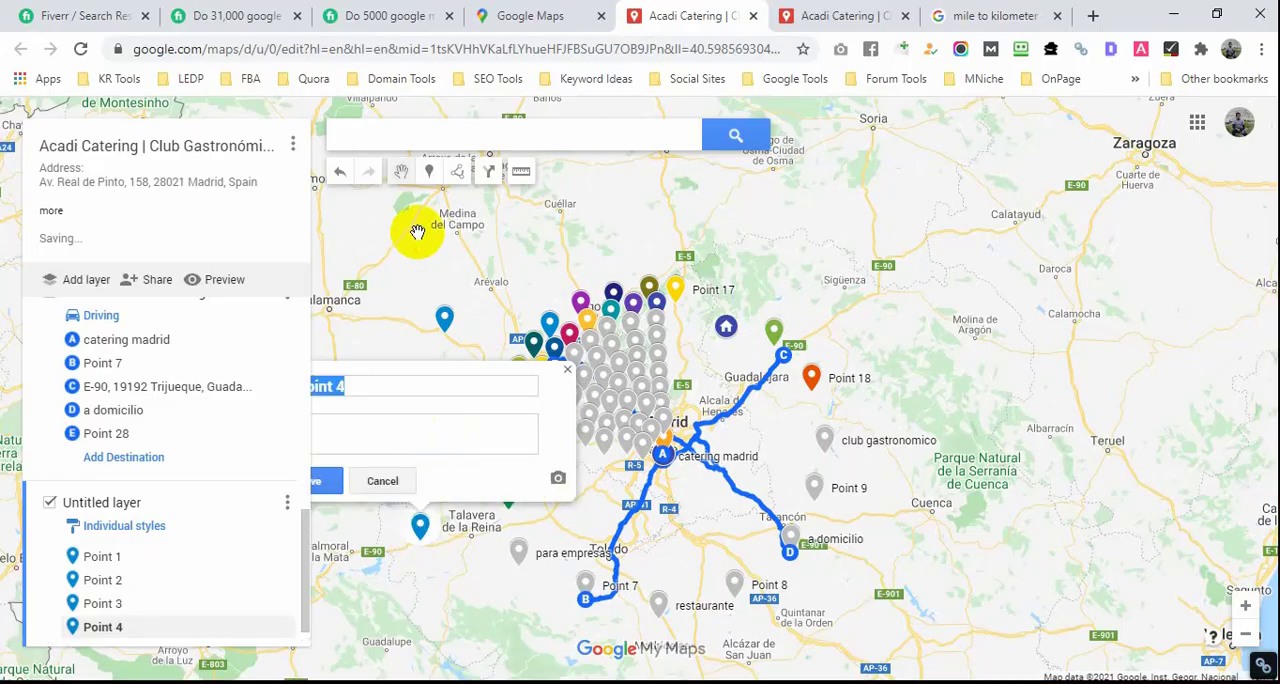
{"action": "left_click", "coordinate": [428, 172]}
{"action": "left_click", "coordinate": [457, 607]}
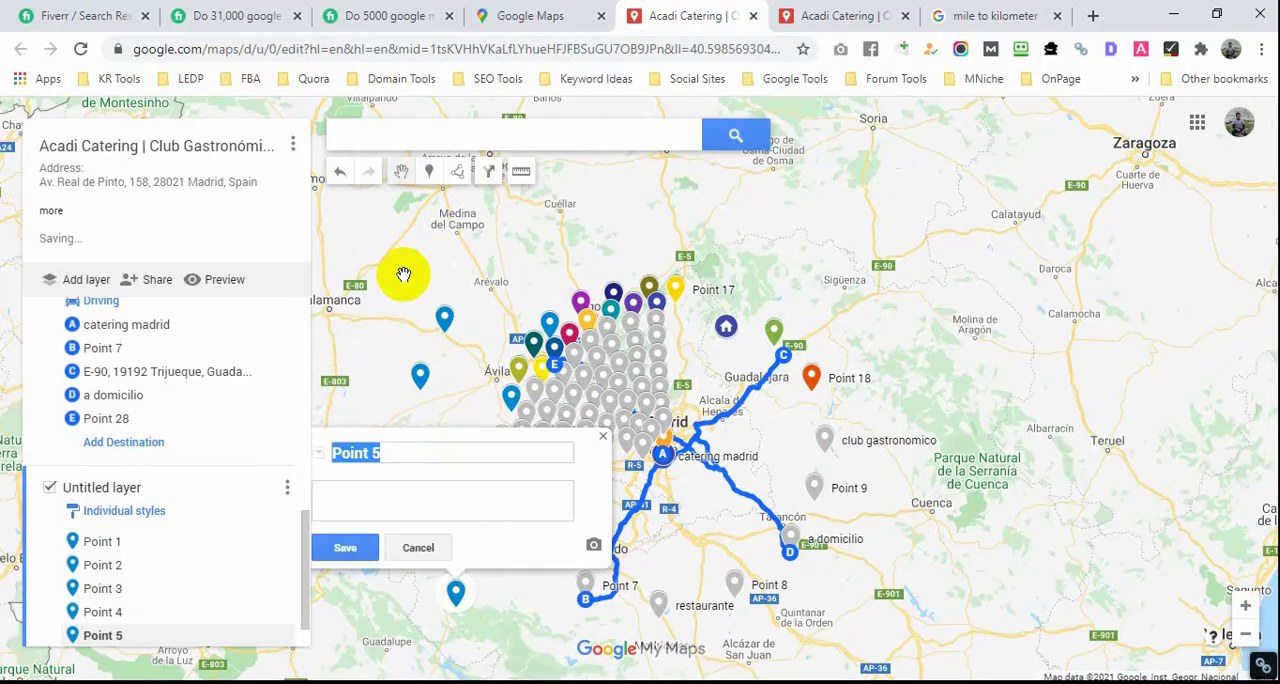
{"action": "left_click", "coordinate": [428, 172]}
{"action": "left_click", "coordinate": [512, 650]}
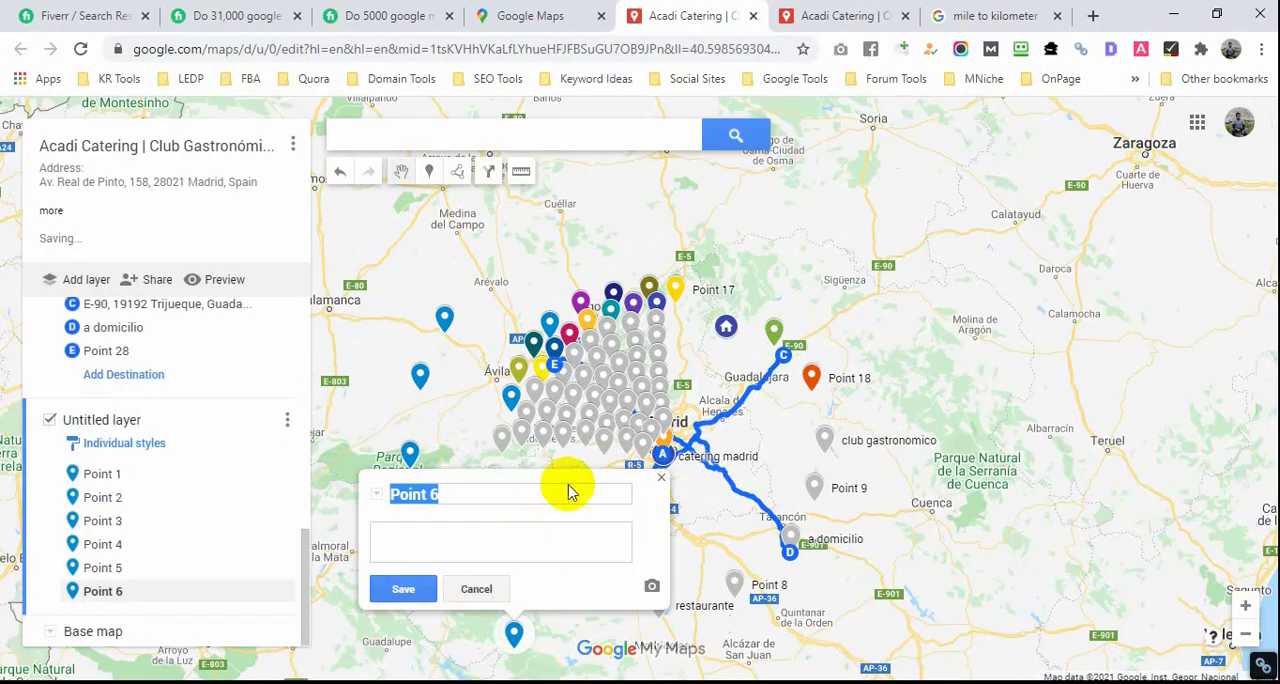
Step: Place four more markers in the new layer, continuing the outer arc across the north of the existing points
{"action": "left_click", "coordinate": [436, 174]}
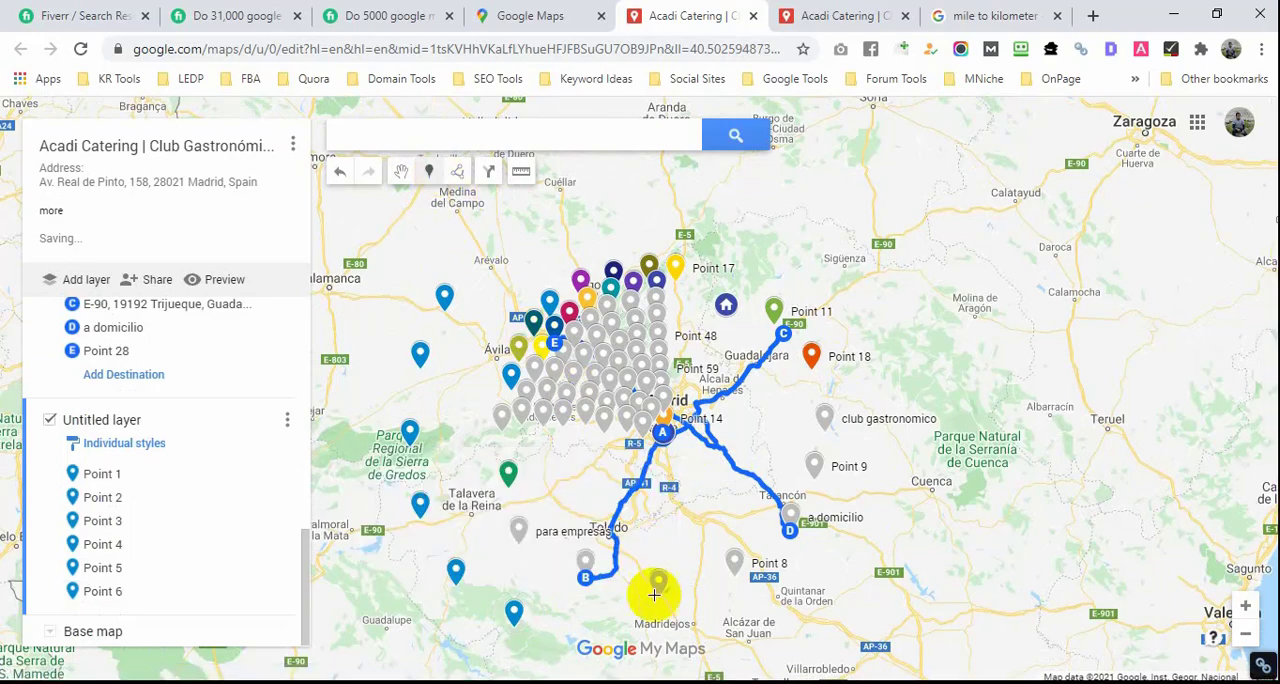
{"action": "left_click", "coordinate": [514, 256]}
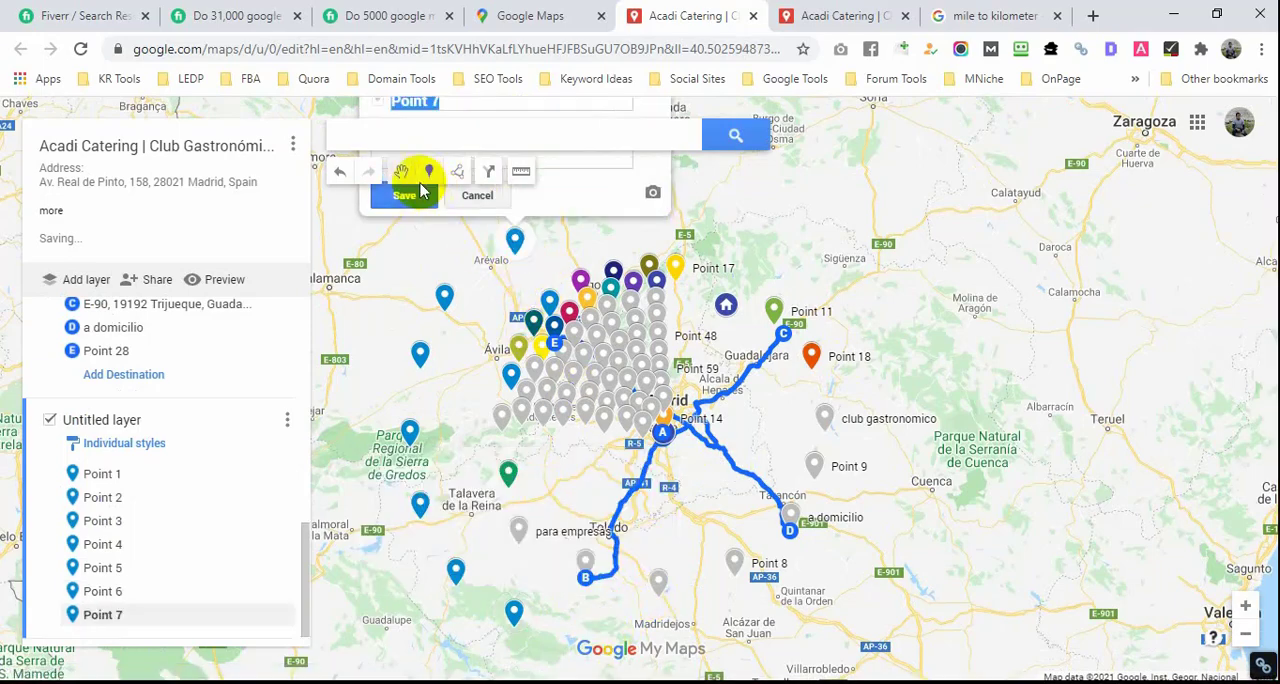
{"action": "left_click", "coordinate": [426, 172]}
{"action": "left_click", "coordinate": [593, 287]}
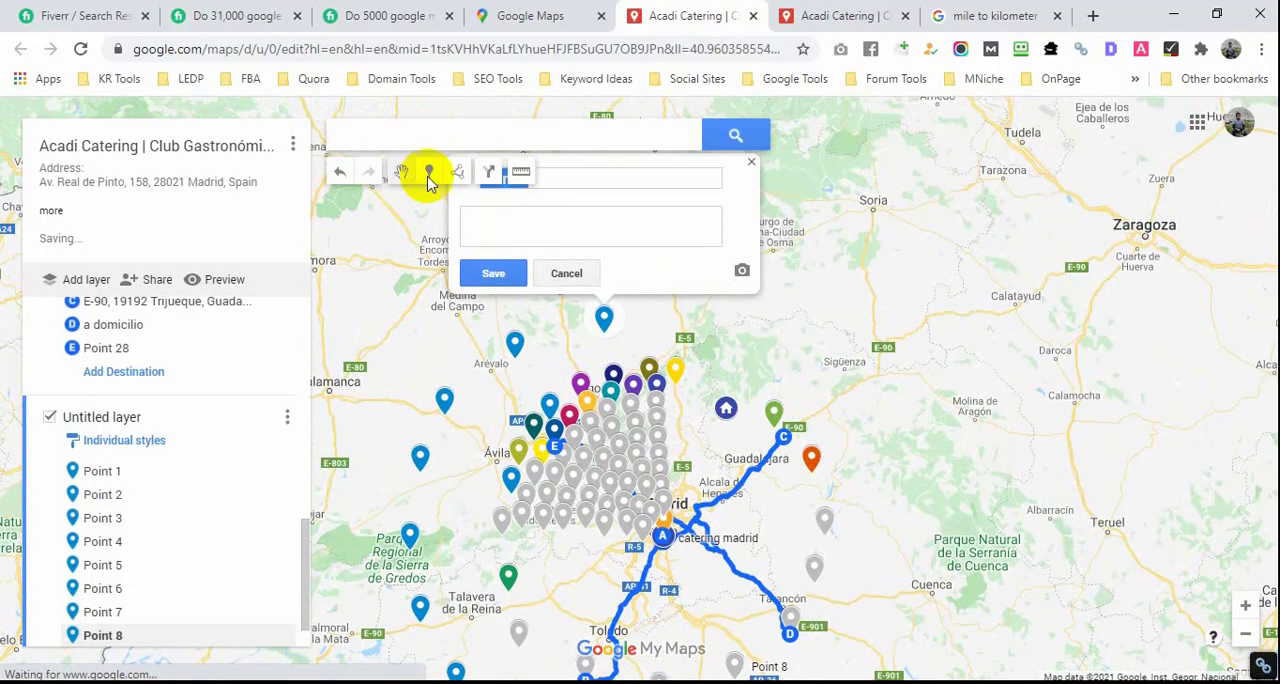
{"action": "left_click", "coordinate": [429, 172]}
{"action": "left_click", "coordinate": [667, 316]}
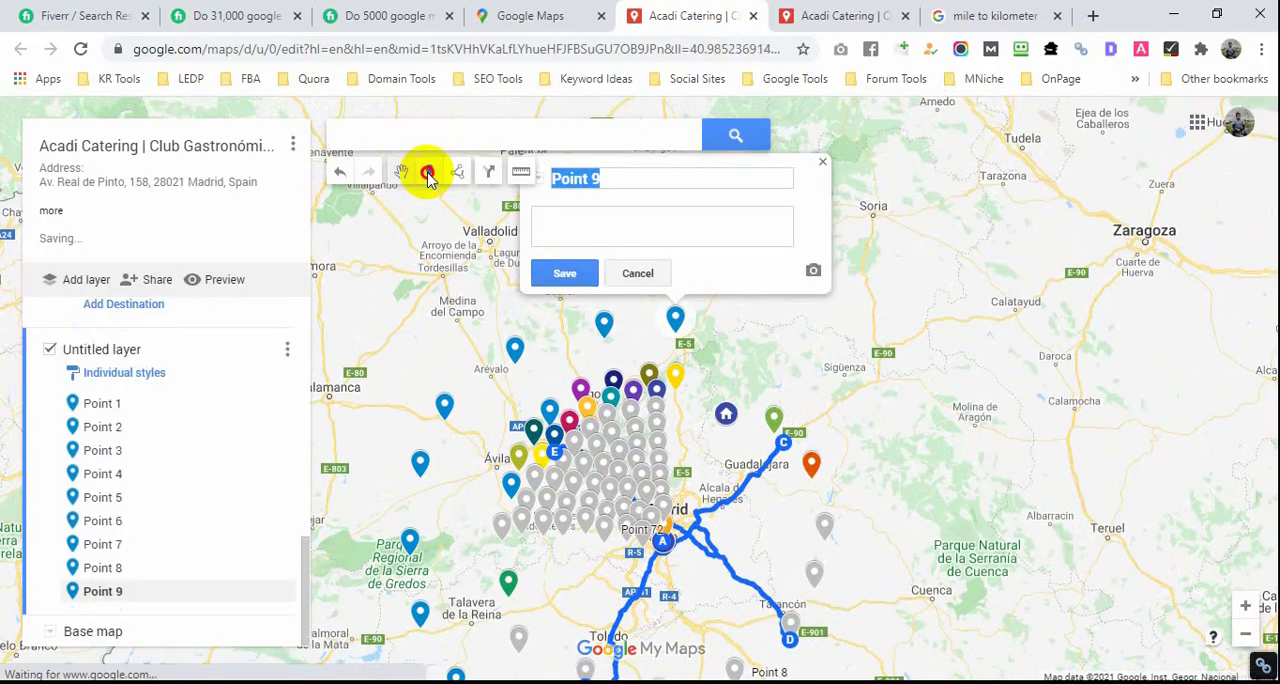
{"action": "left_click", "coordinate": [427, 172]}
{"action": "left_click", "coordinate": [746, 345]}
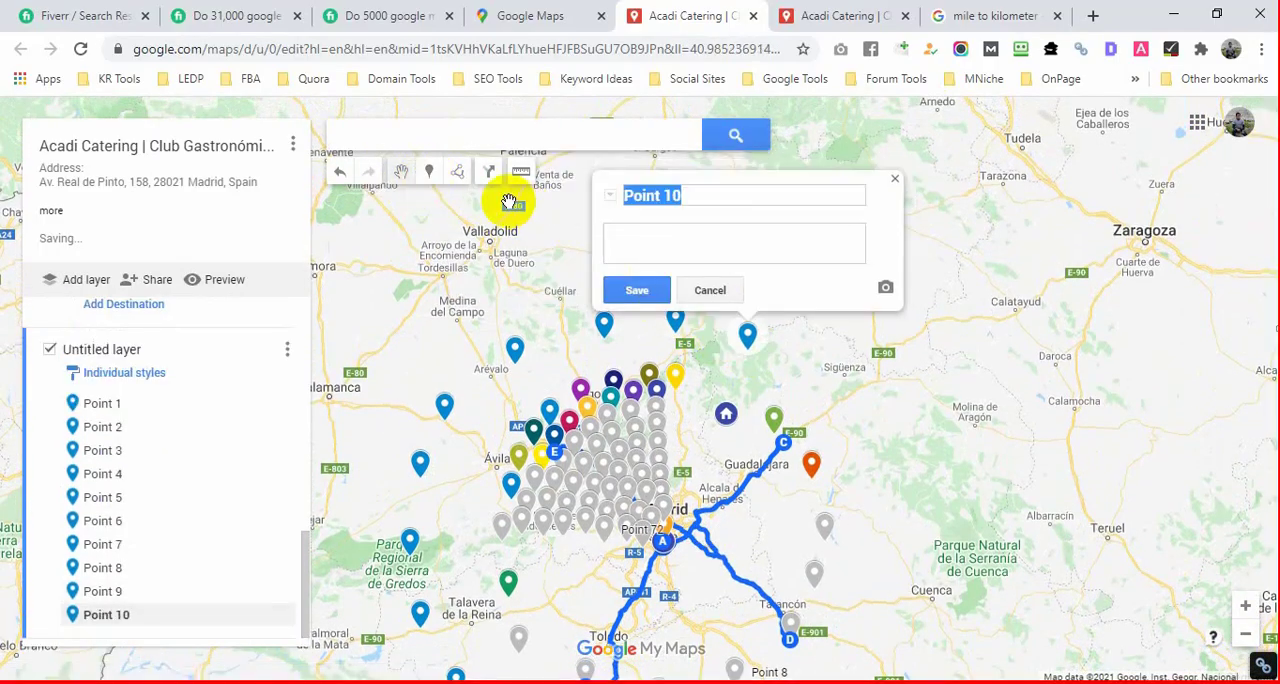
Step: Place four more markers in the new layer, continuing the outer arc from near Sigüenza down the east side toward Cuenca
{"action": "left_click", "coordinate": [428, 172]}
{"action": "left_click", "coordinate": [806, 381]}
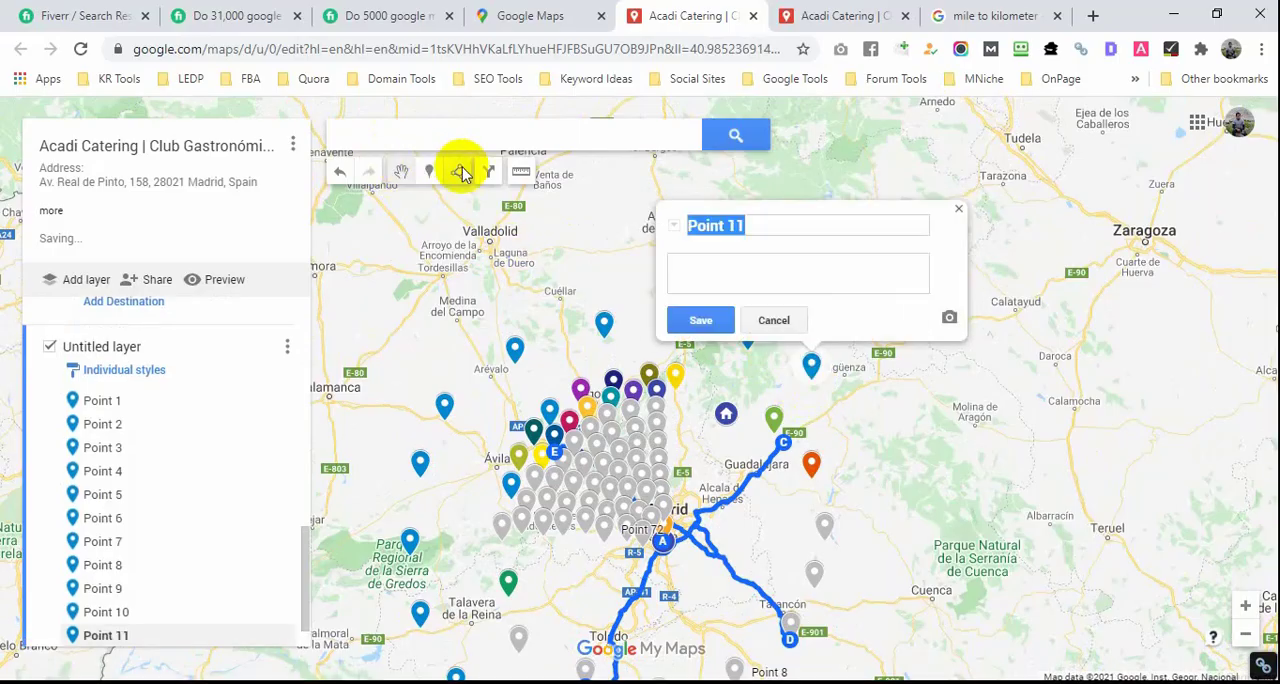
{"action": "left_click", "coordinate": [431, 171]}
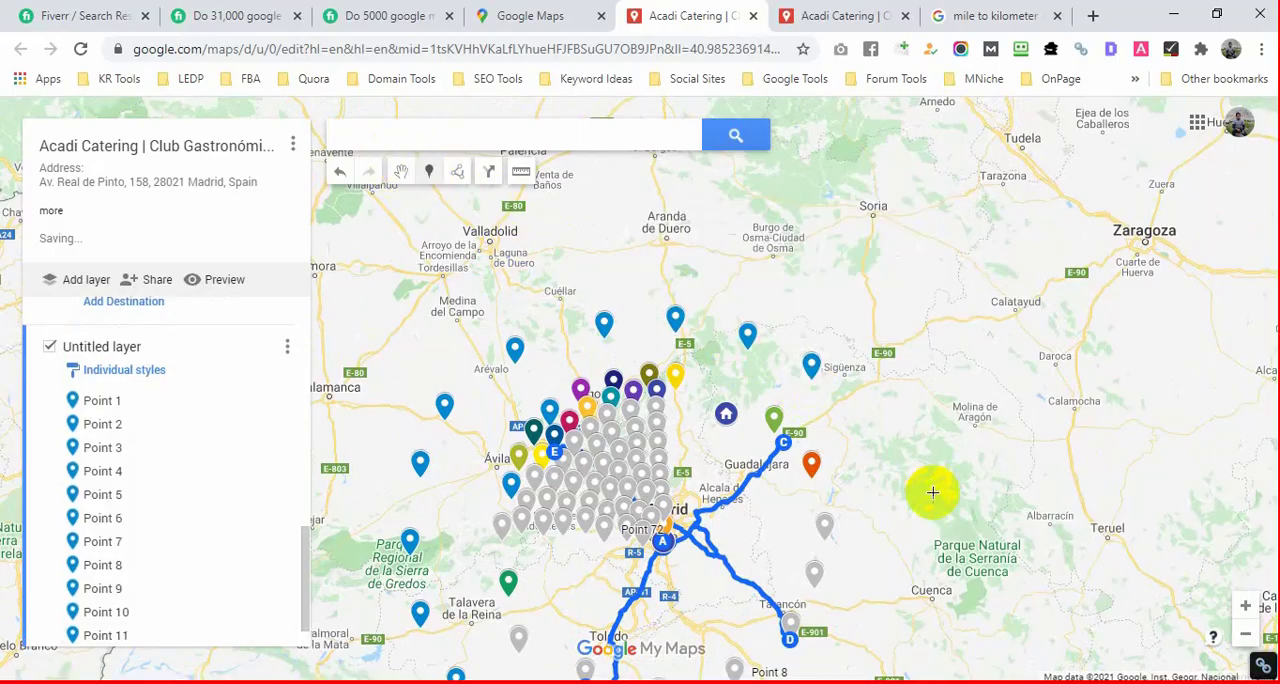
{"action": "left_click", "coordinate": [861, 433]}
{"action": "left_click", "coordinate": [429, 172]}
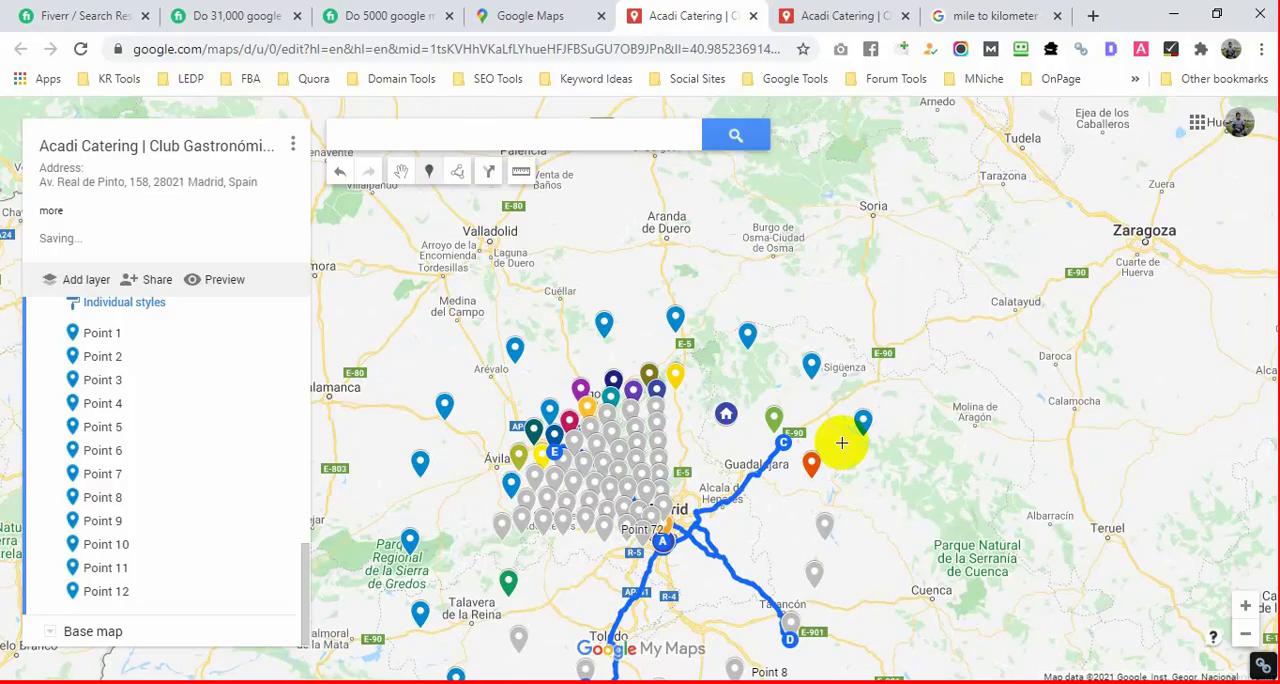
{"action": "left_click", "coordinate": [880, 497]}
{"action": "left_click", "coordinate": [429, 172]}
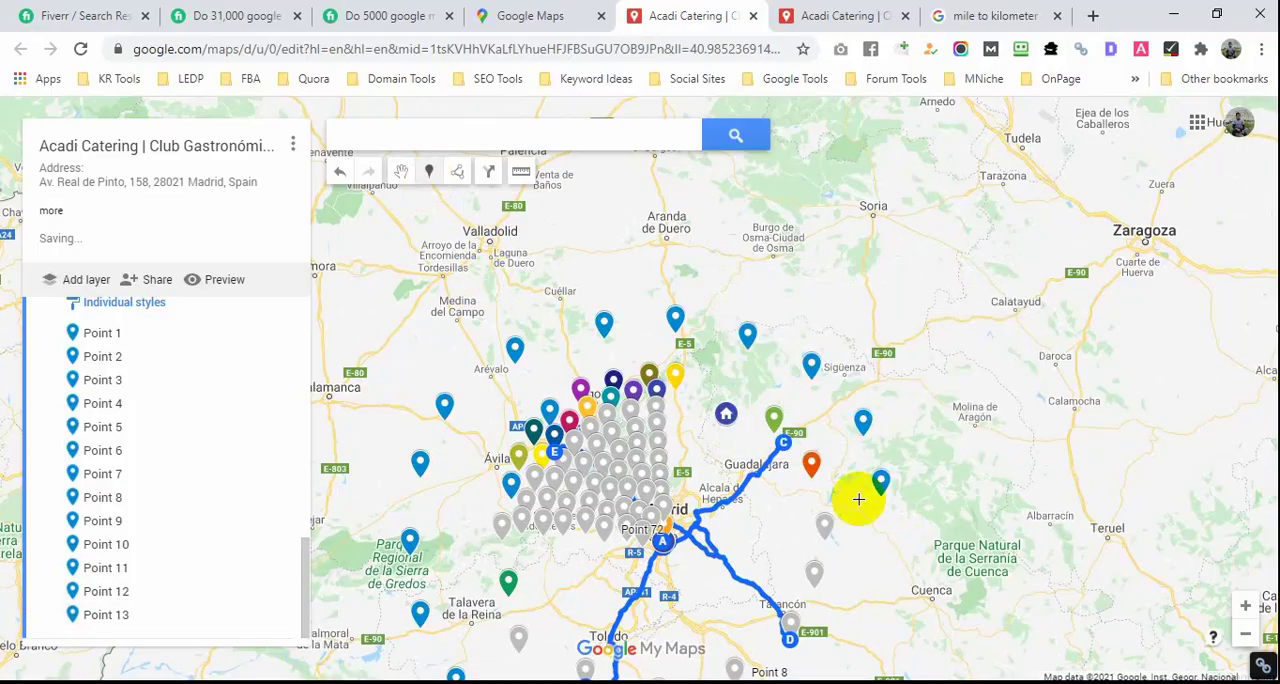
{"action": "left_click", "coordinate": [879, 558]}
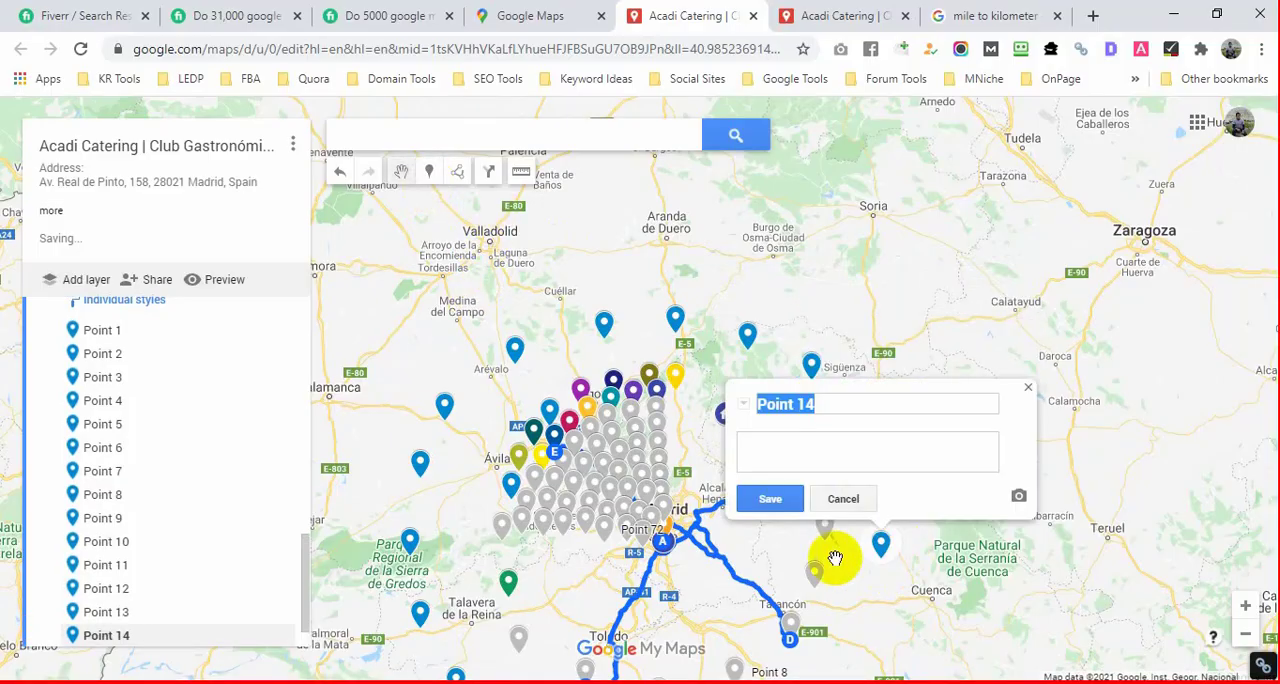
Step: Place three more markers in the new layer, curving the outer arc southwest from near Cuenca to Quintanar de la Orden
{"action": "left_click", "coordinate": [457, 175]}
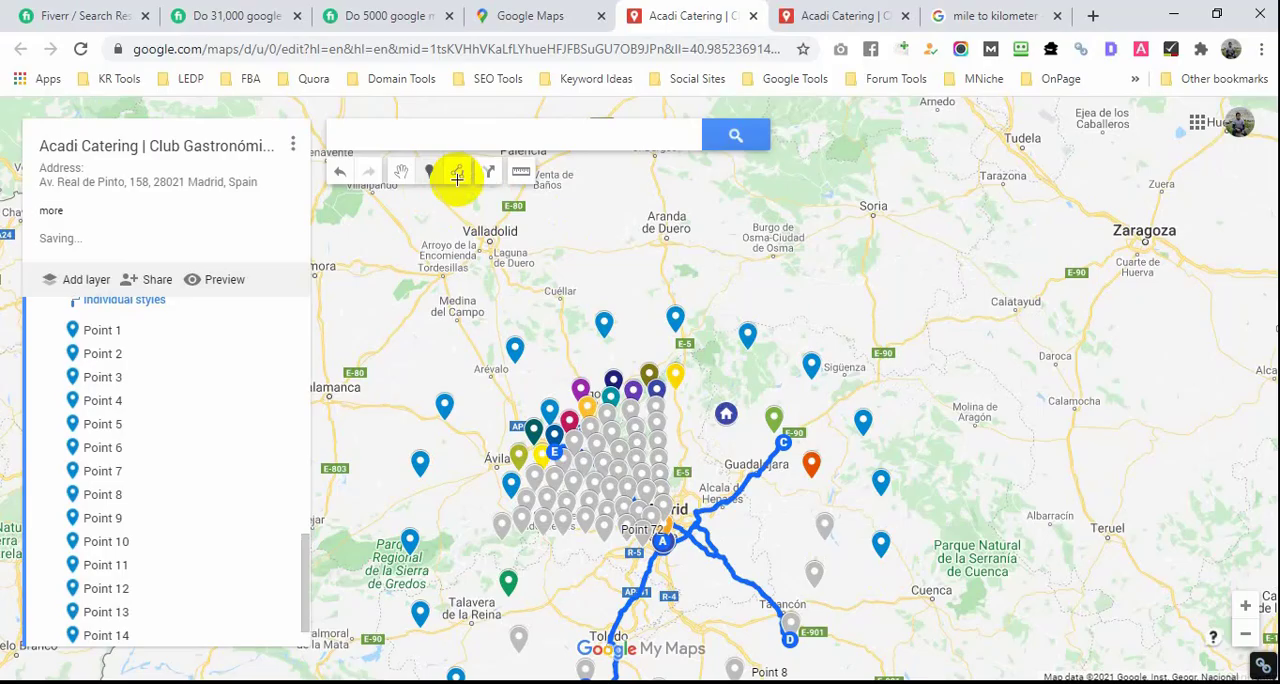
{"action": "left_click", "coordinate": [869, 616]}
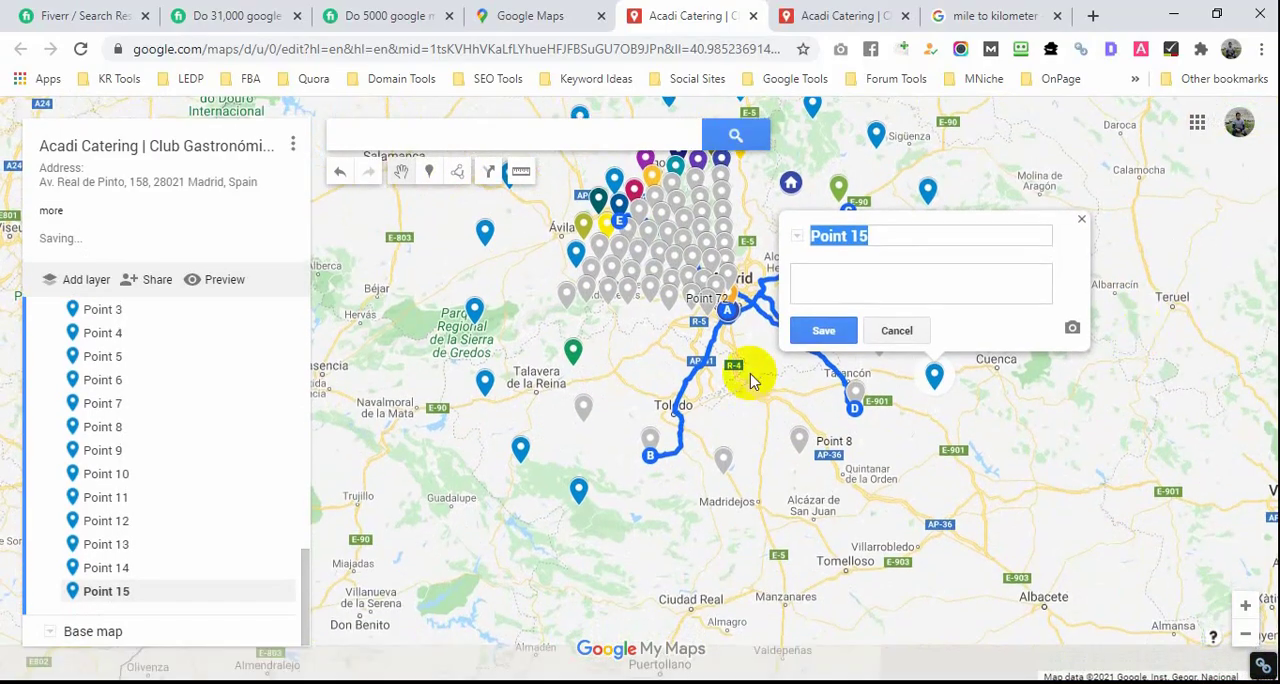
{"action": "left_click", "coordinate": [429, 172]}
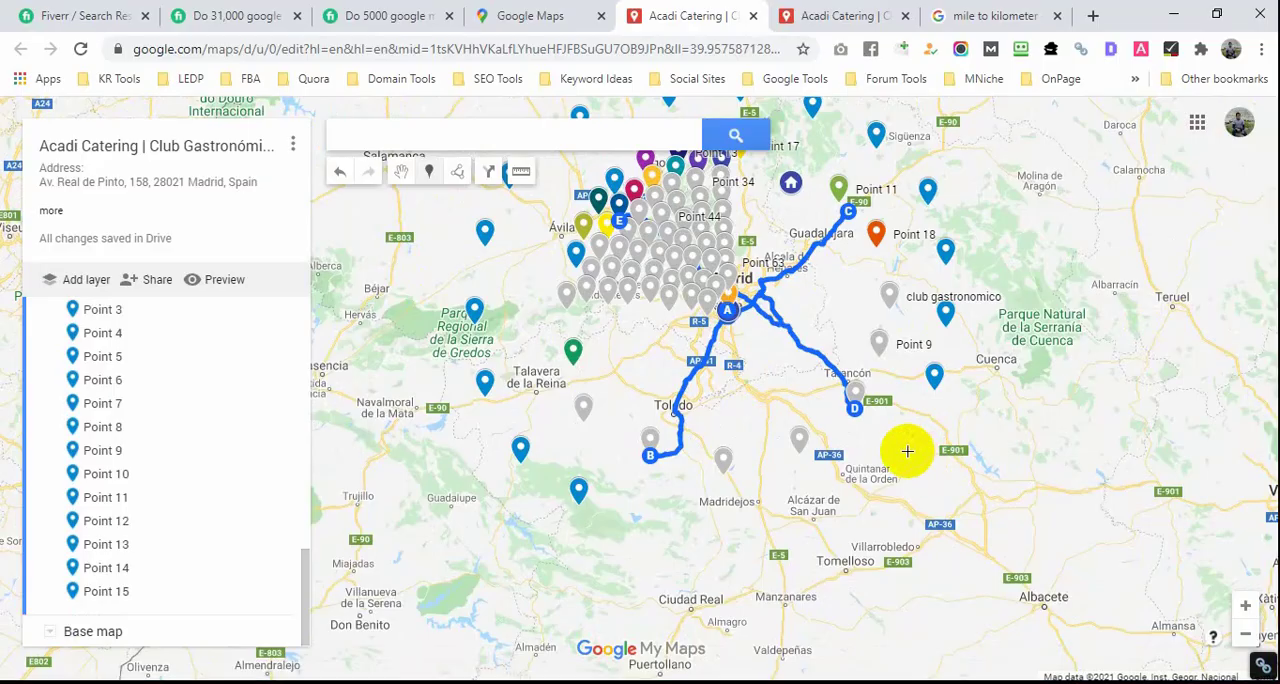
{"action": "left_click", "coordinate": [907, 447]}
{"action": "left_click", "coordinate": [457, 172]}
{"action": "left_click", "coordinate": [845, 494]}
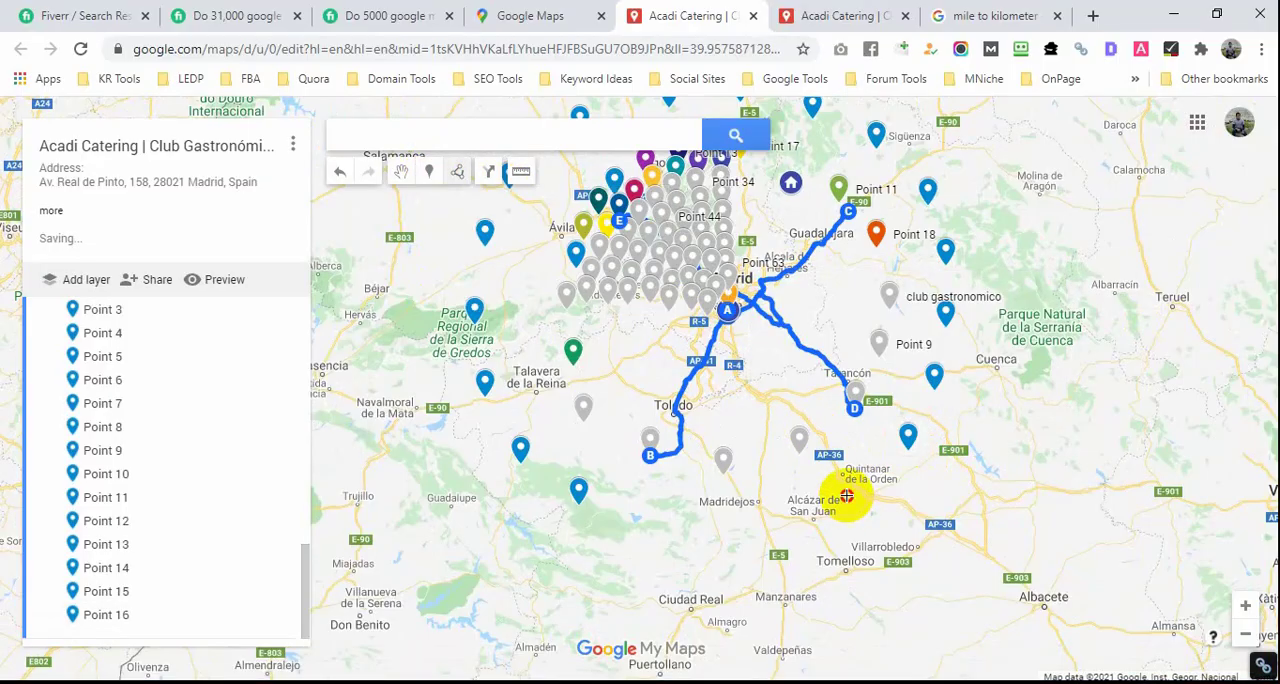
{"action": "left_click", "coordinate": [429, 168]}
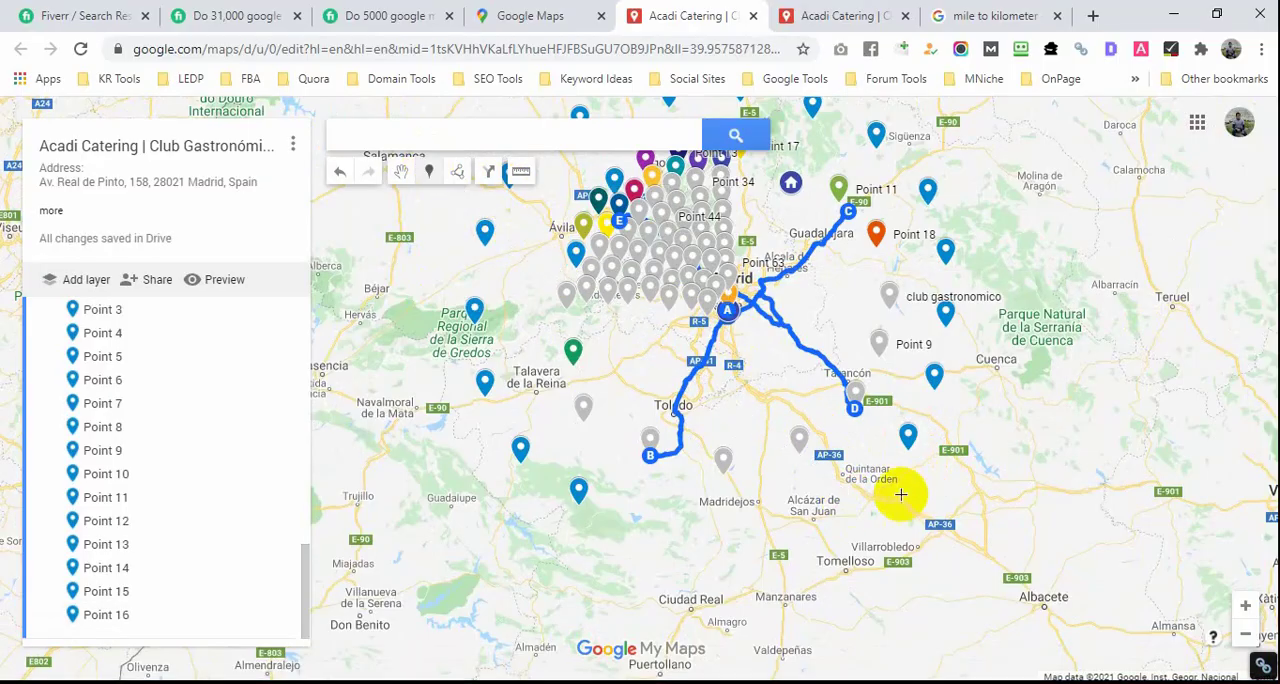
{"action": "left_click", "coordinate": [859, 493]}
Step: Place three markers across the south, from near Alcázar de San Juan to west of Madridejos, closing the outer ring
{"action": "left_click", "coordinate": [433, 170]}
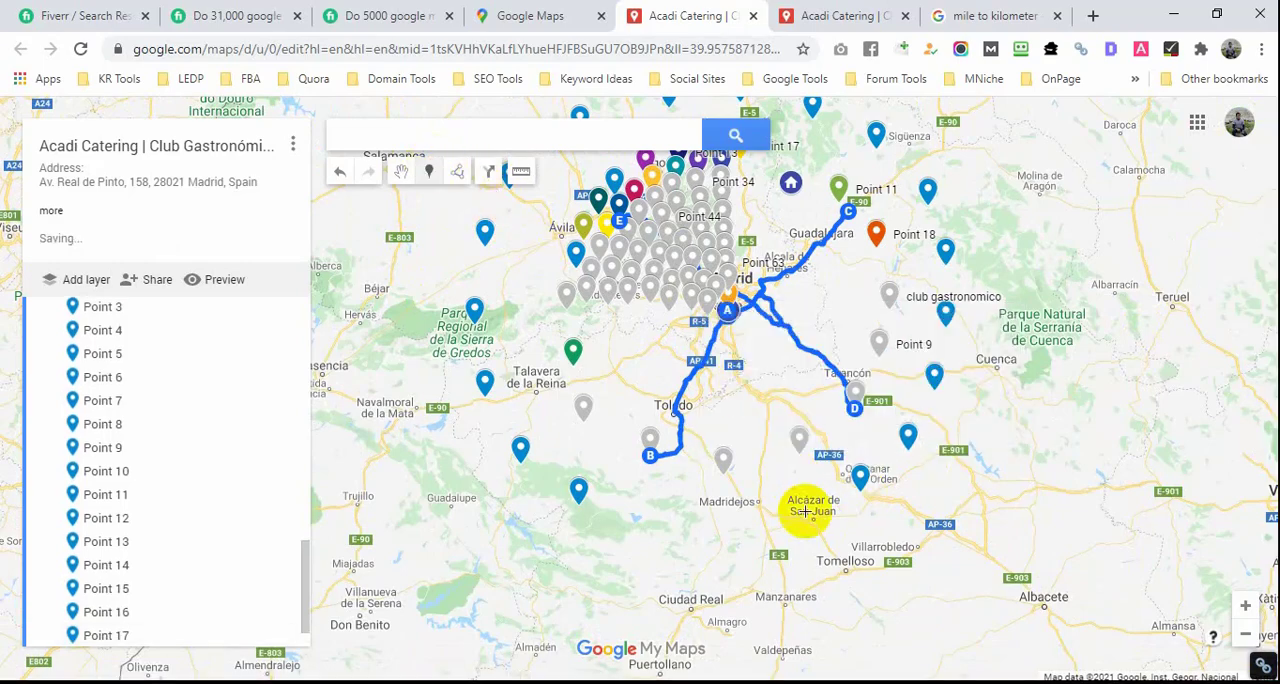
{"action": "left_click", "coordinate": [793, 521]}
{"action": "left_click", "coordinate": [429, 171]}
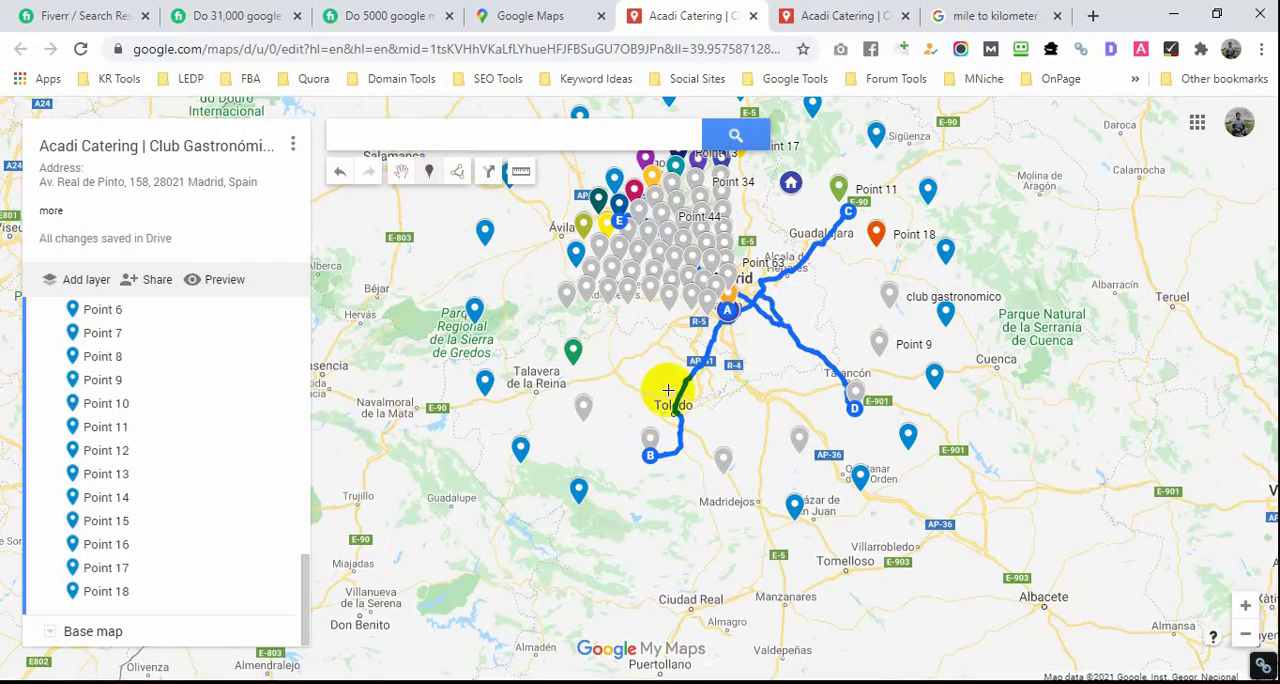
{"action": "left_click", "coordinate": [714, 538]}
{"action": "left_click", "coordinate": [429, 171]}
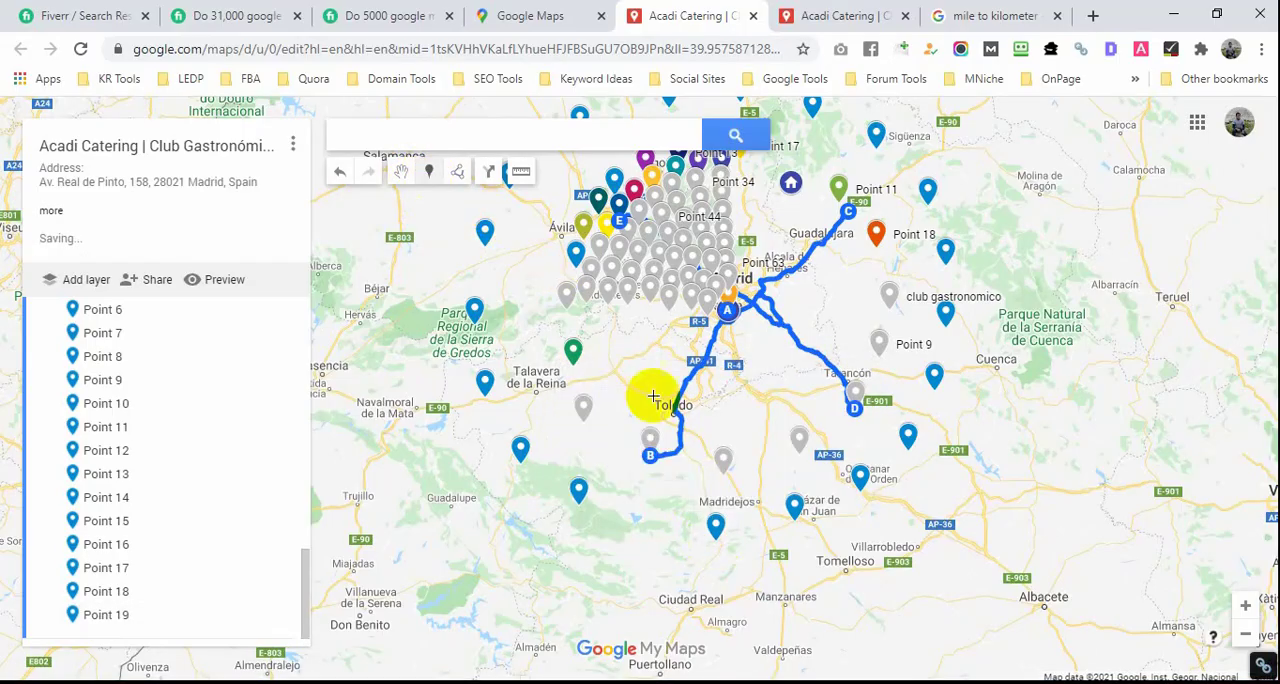
{"action": "left_click", "coordinate": [647, 532]}
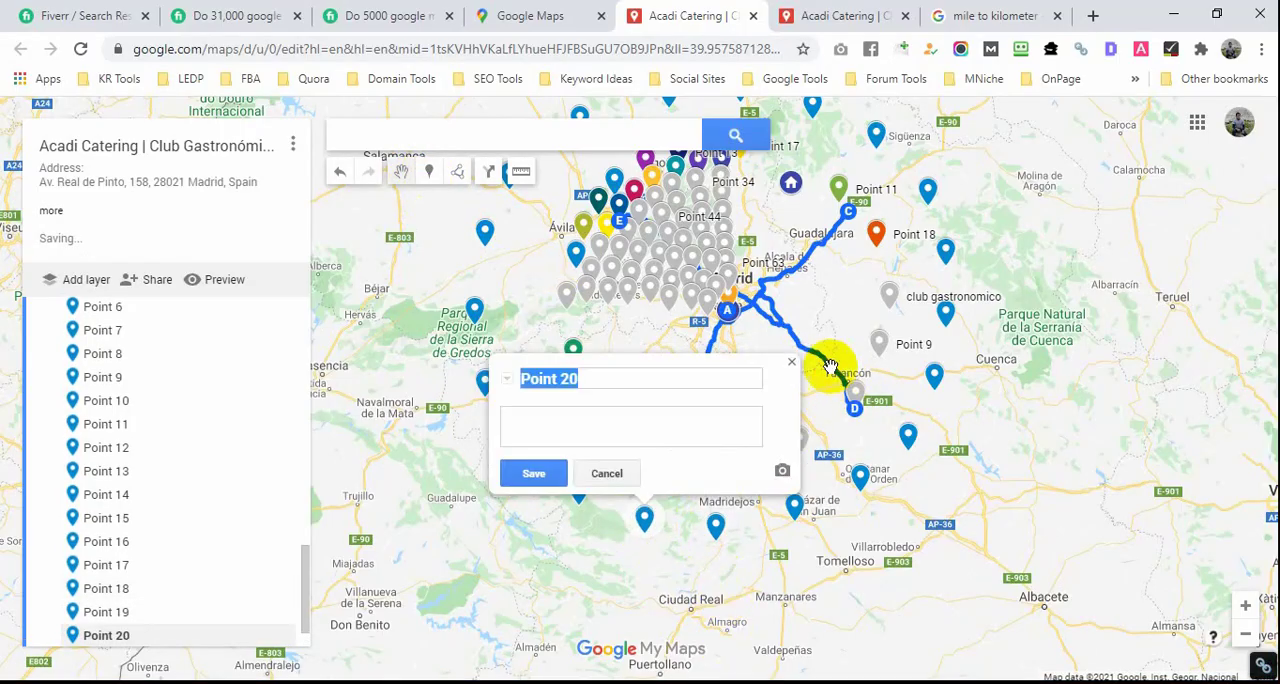
{"action": "left_click", "coordinate": [797, 368]}
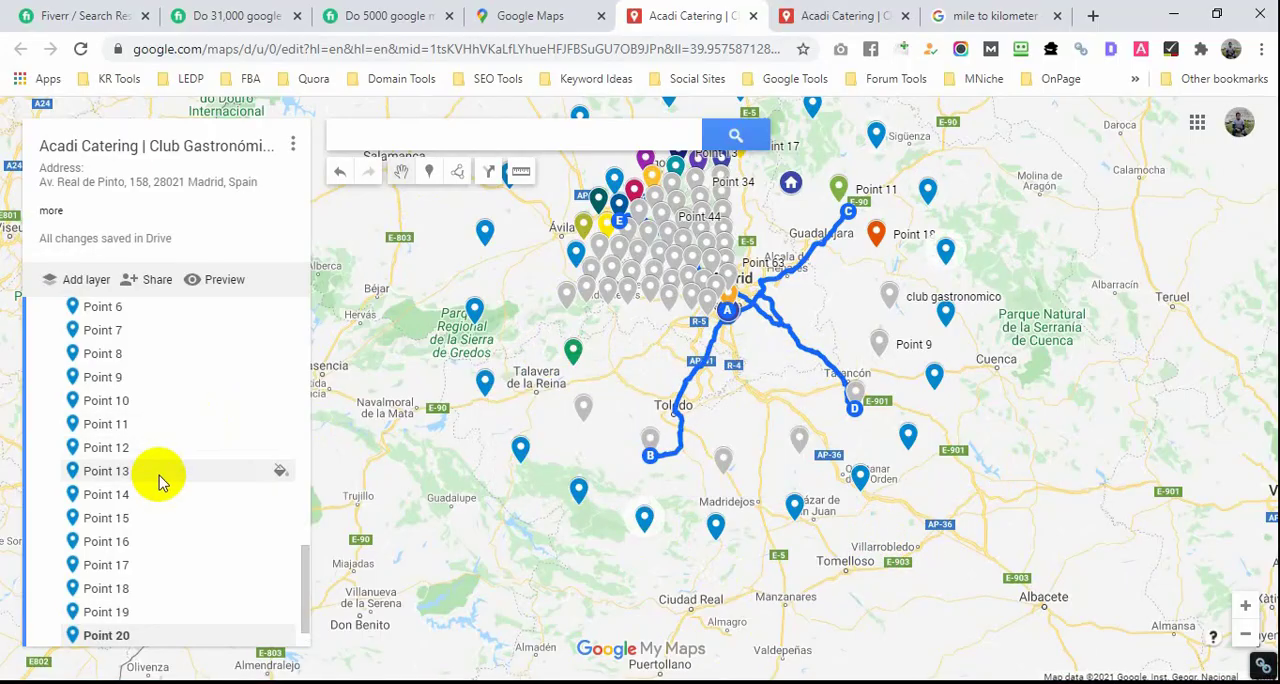
Step: Rename the untitled layer with the outer ring of markers as "20 mile"
{"action": "scroll", "coordinate": [166, 471], "scroll_direction": "up", "scroll_amount": 2}
{"action": "scroll", "coordinate": [166, 471], "scroll_direction": "up", "scroll_amount": 1}
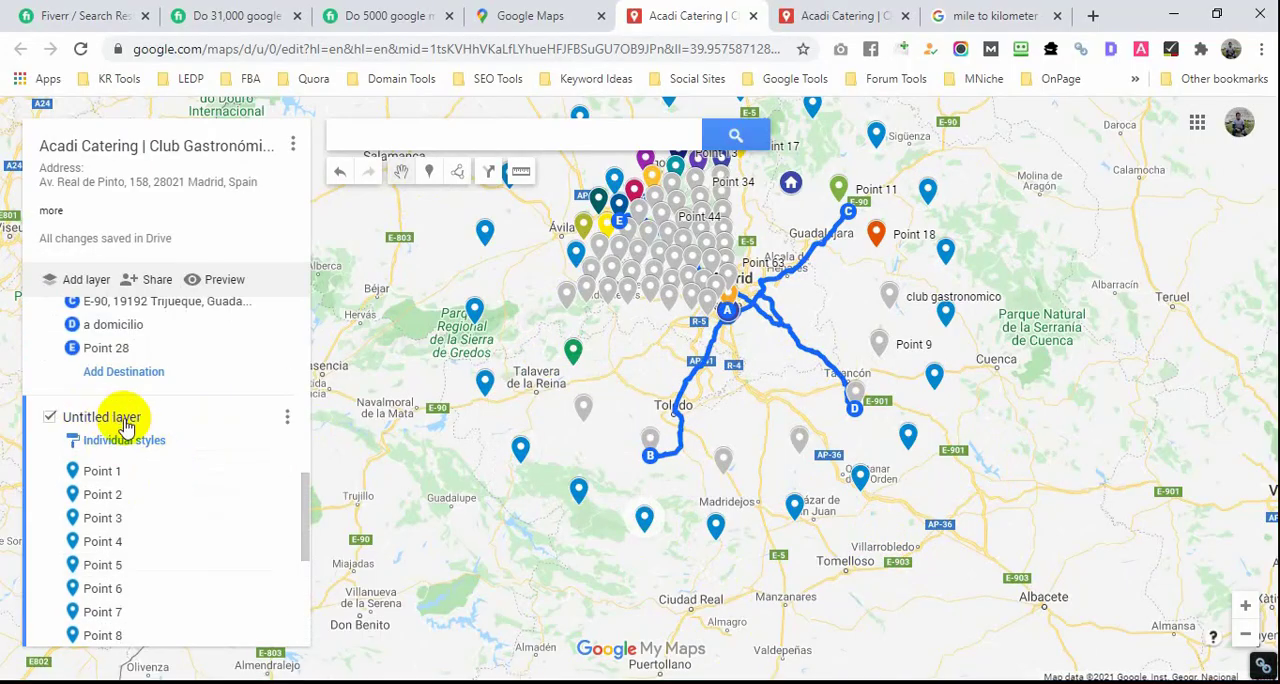
{"action": "left_click", "coordinate": [101, 417]}
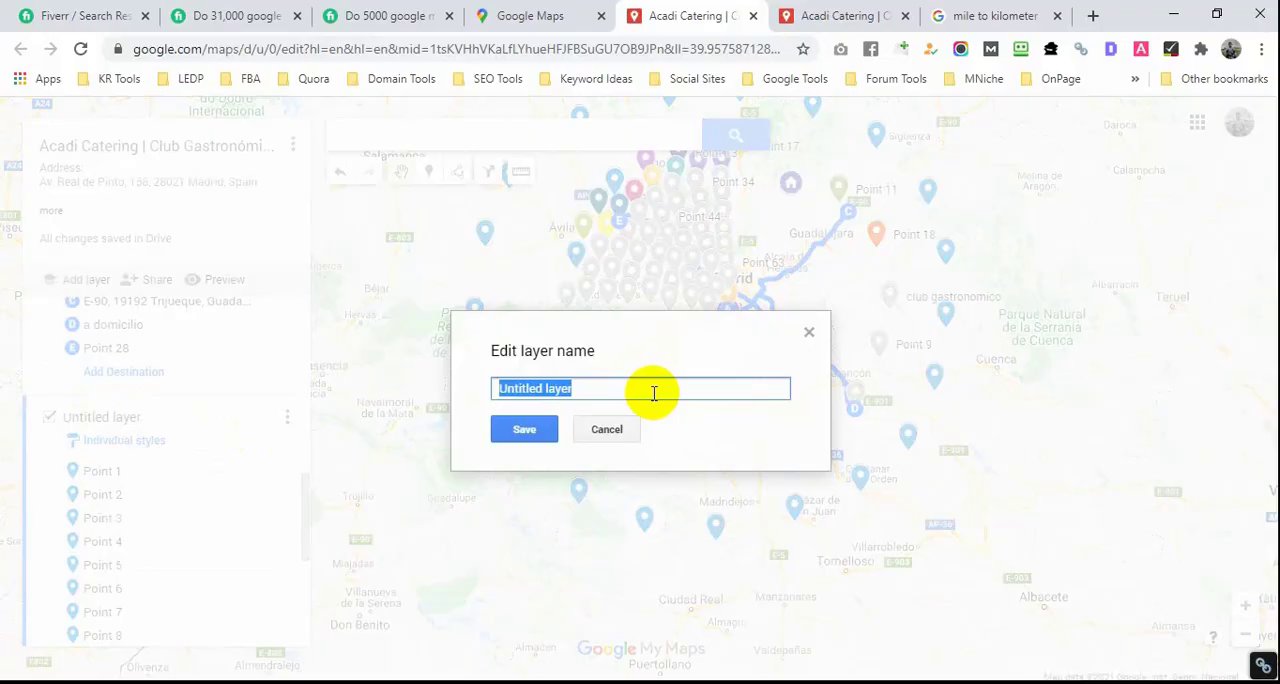
{"action": "type", "text": "2"}
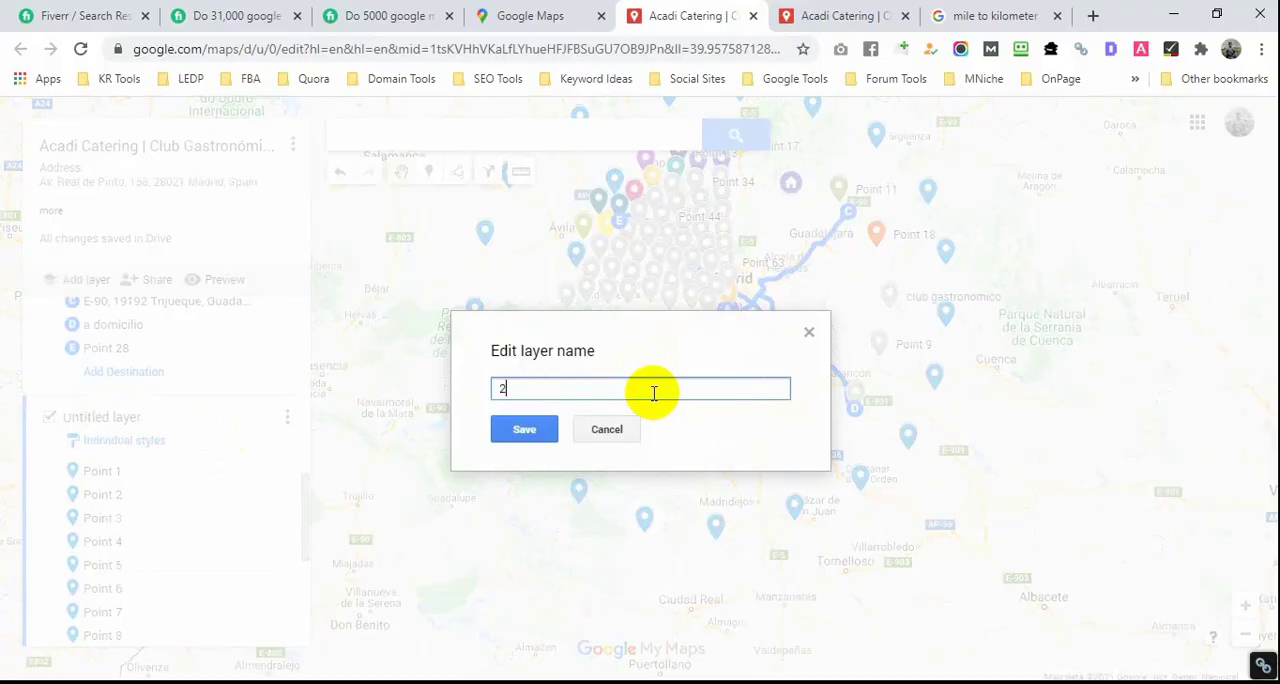
{"action": "type", "text": "0 mile"}
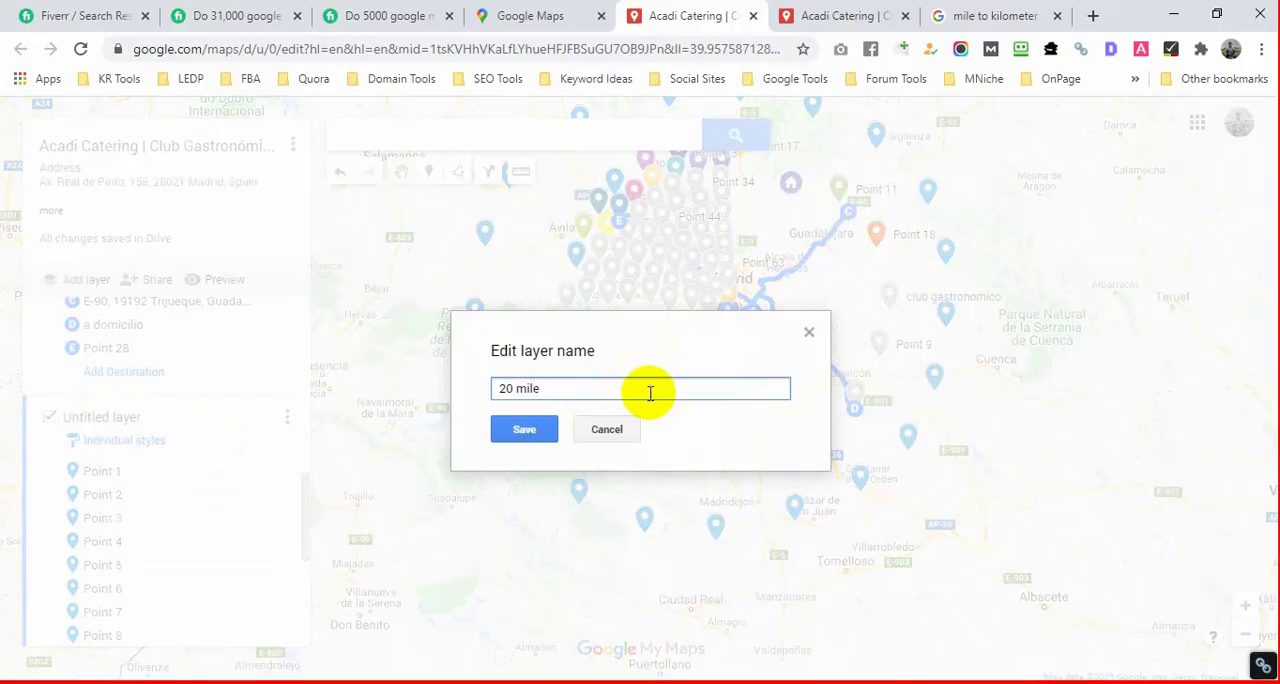
{"action": "left_click", "coordinate": [524, 433]}
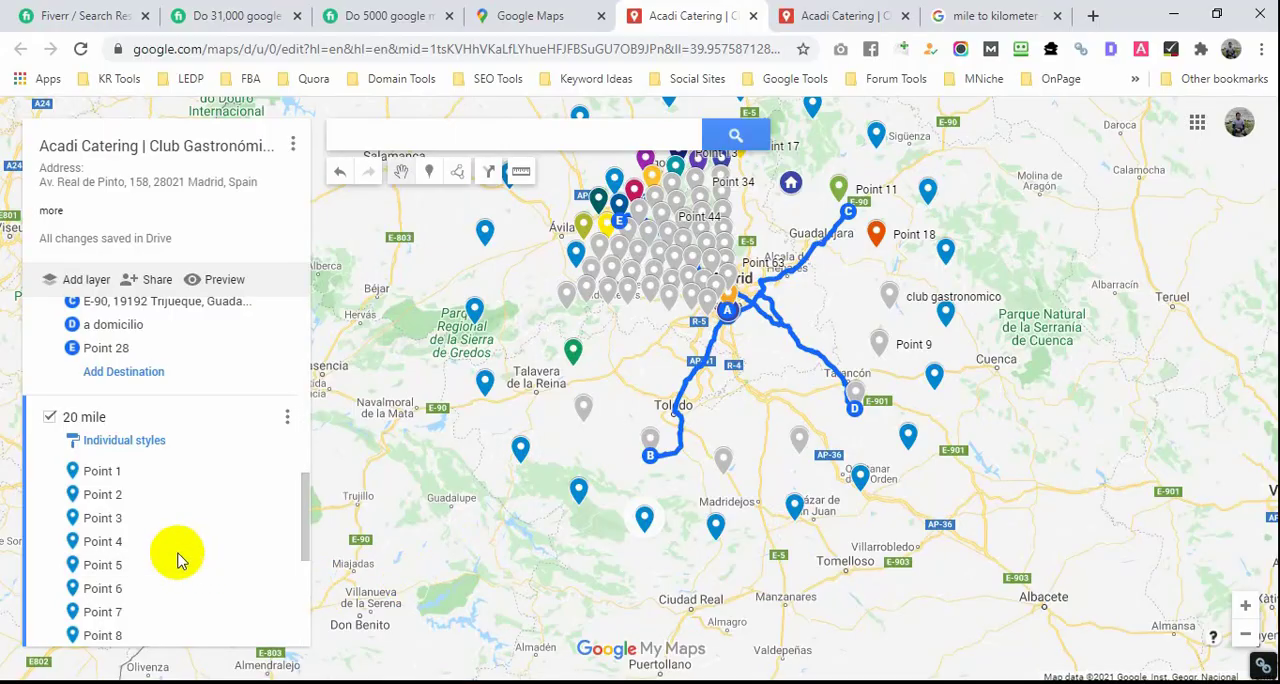
Step: Rename the Acadi Catering marker layer as "10 mile"
{"action": "scroll", "coordinate": [180, 545], "scroll_direction": "down", "scroll_amount": 10}
{"action": "scroll", "coordinate": [207, 533], "scroll_direction": "up", "scroll_amount": 10}
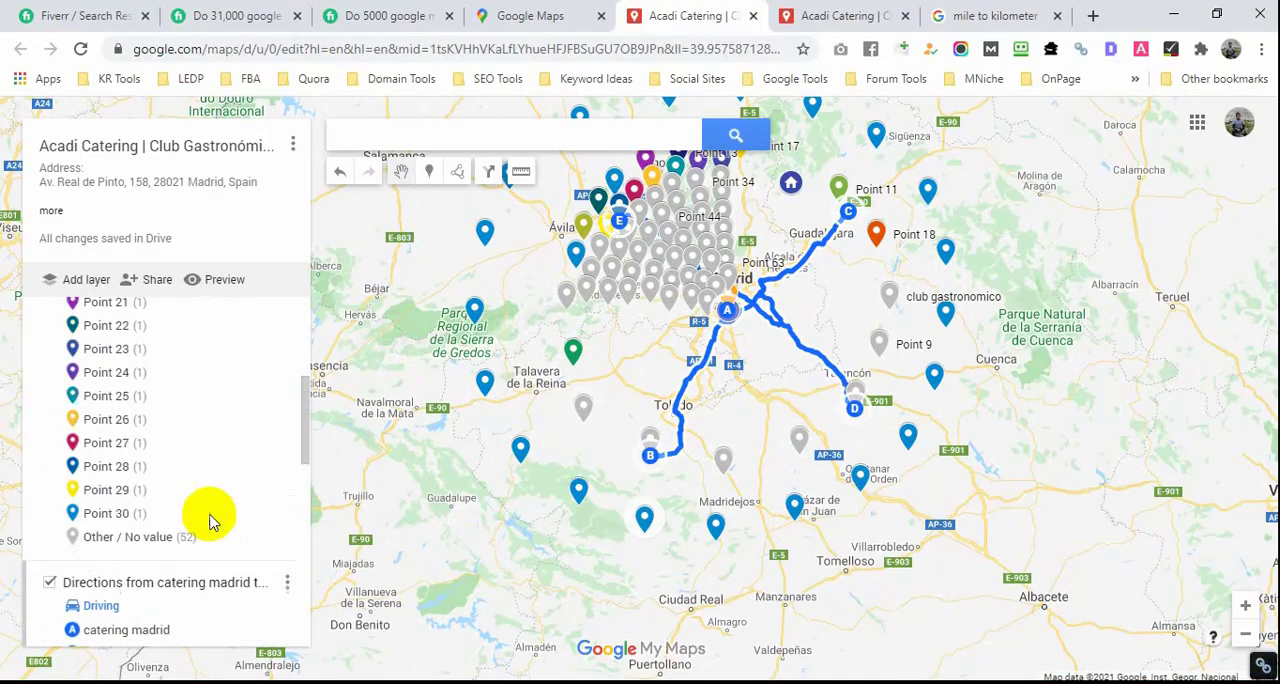
{"action": "left_click", "coordinate": [113, 318]}
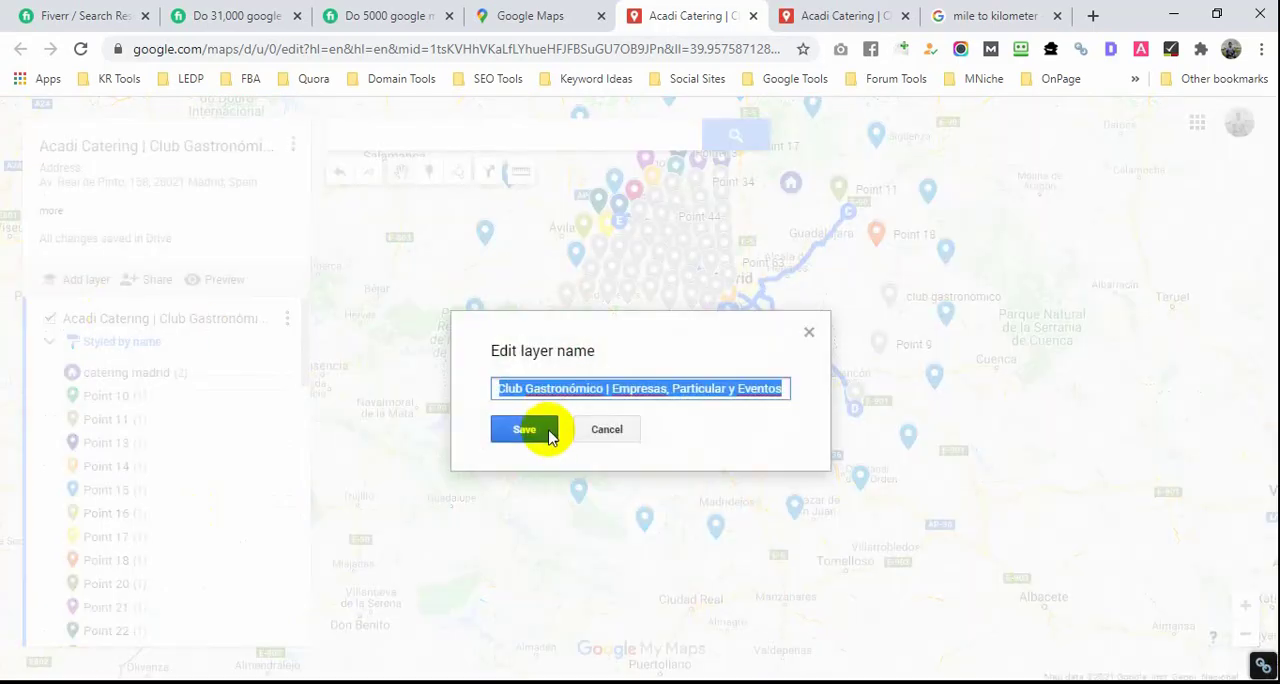
{"action": "type", "text": "10 mi"}
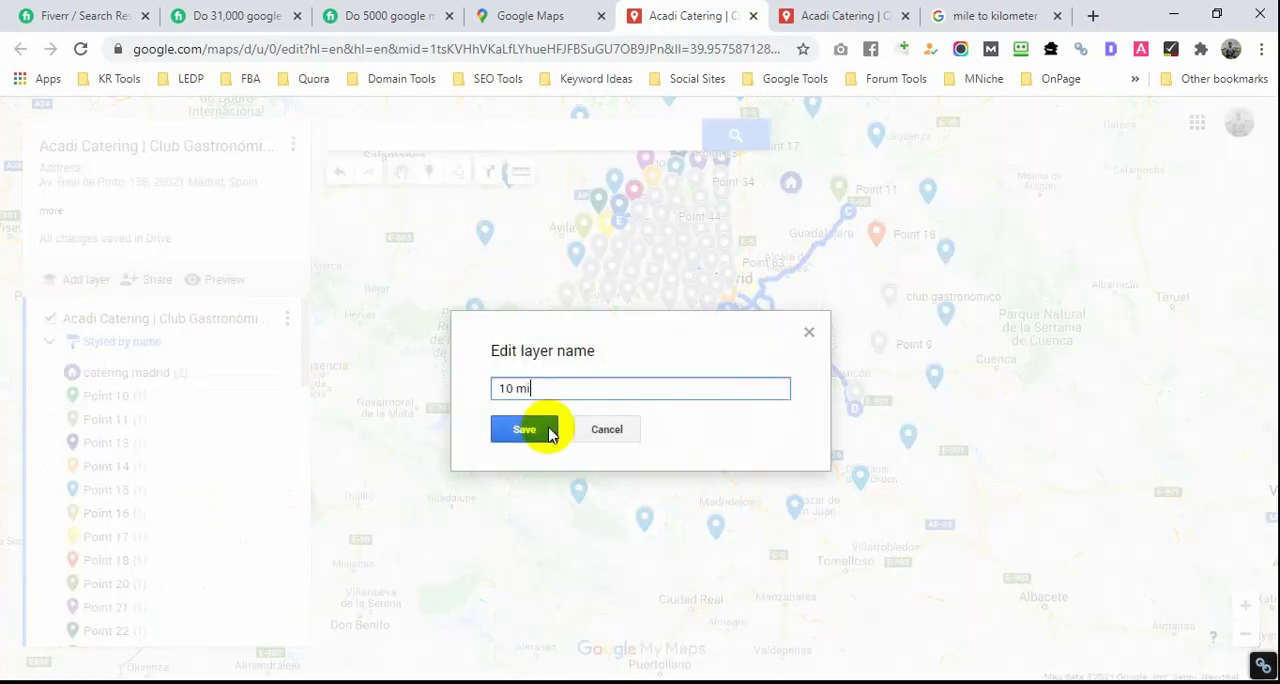
{"action": "type", "text": "k"}
{"action": "key", "text": "BackSpace"}
{"action": "type", "text": "le"}
{"action": "left_click", "coordinate": [549, 432]}
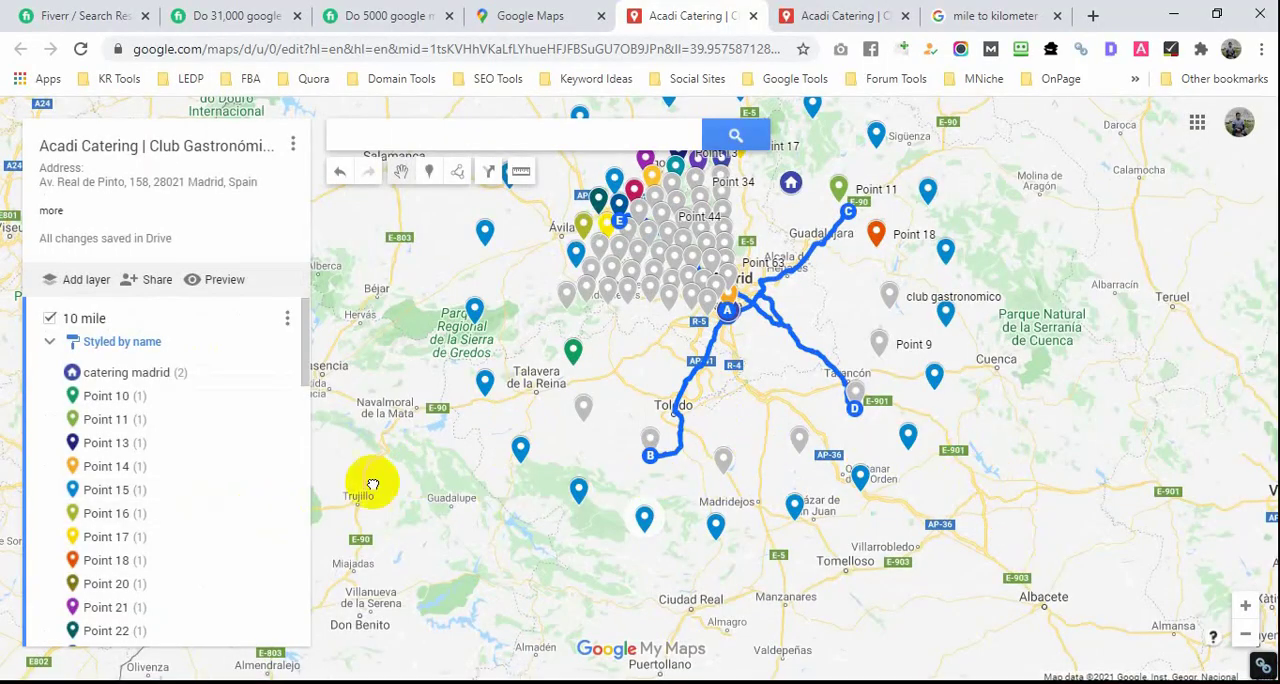
Step: Review the directions and 20 mile layers, inspect Point 1's editable name and description, and close it without changes
{"action": "scroll", "coordinate": [208, 468], "scroll_direction": "down", "scroll_amount": 8}
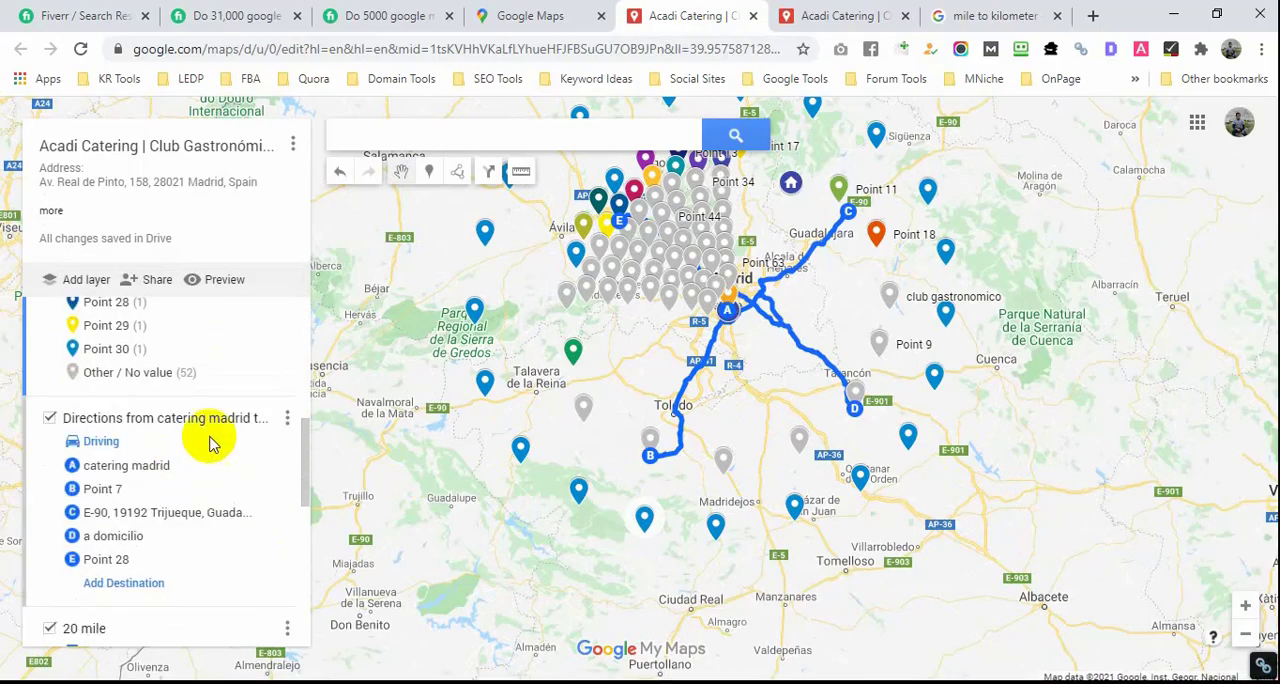
{"action": "scroll", "coordinate": [180, 440], "scroll_direction": "up", "scroll_amount": 1}
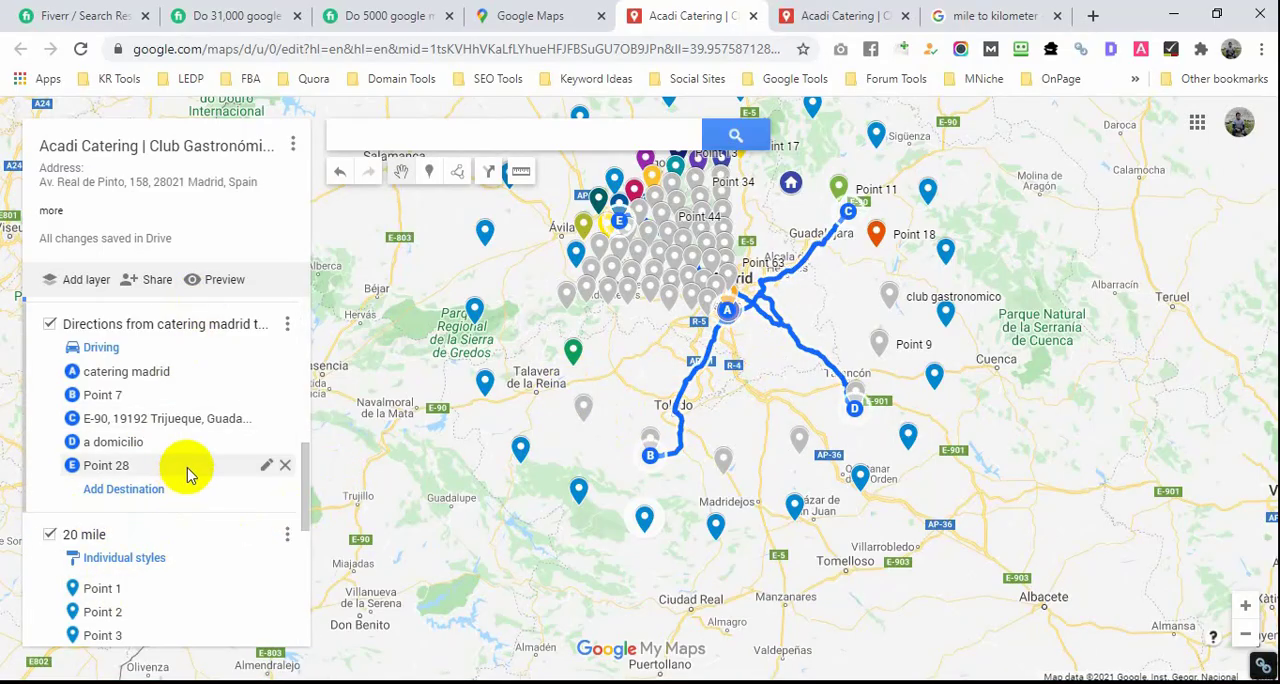
{"action": "scroll", "coordinate": [175, 425], "scroll_direction": "down", "scroll_amount": 2}
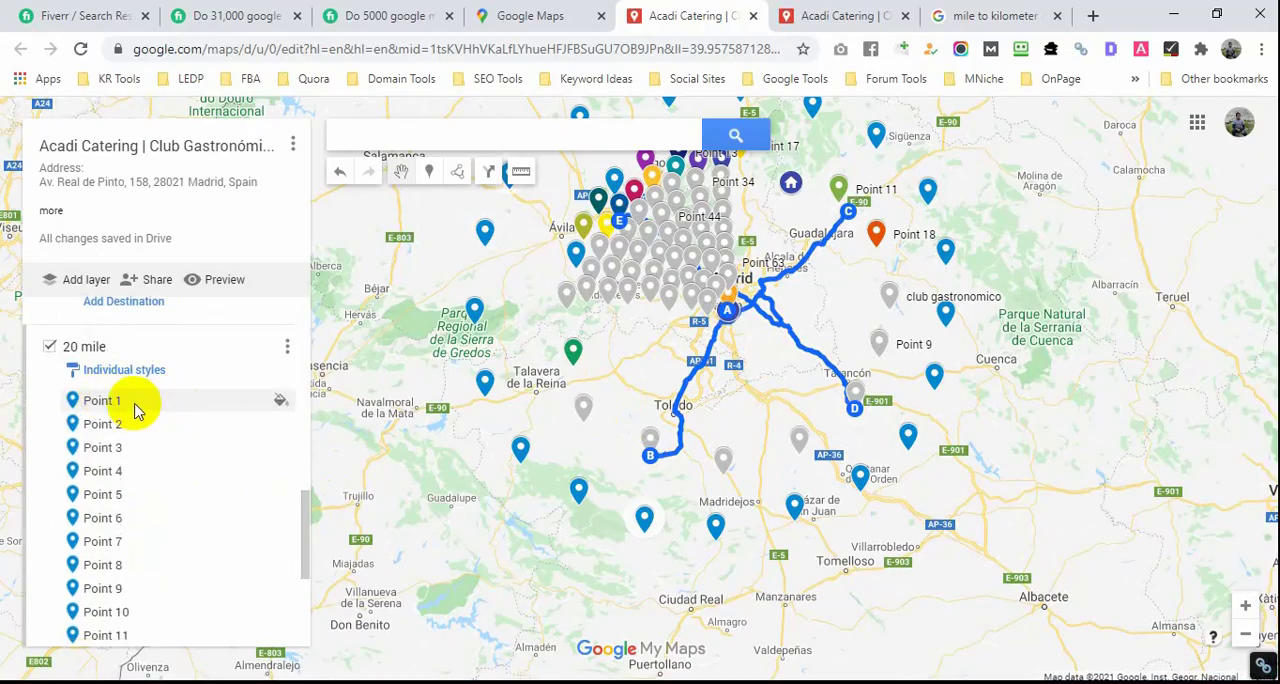
{"action": "left_click", "coordinate": [270, 405]}
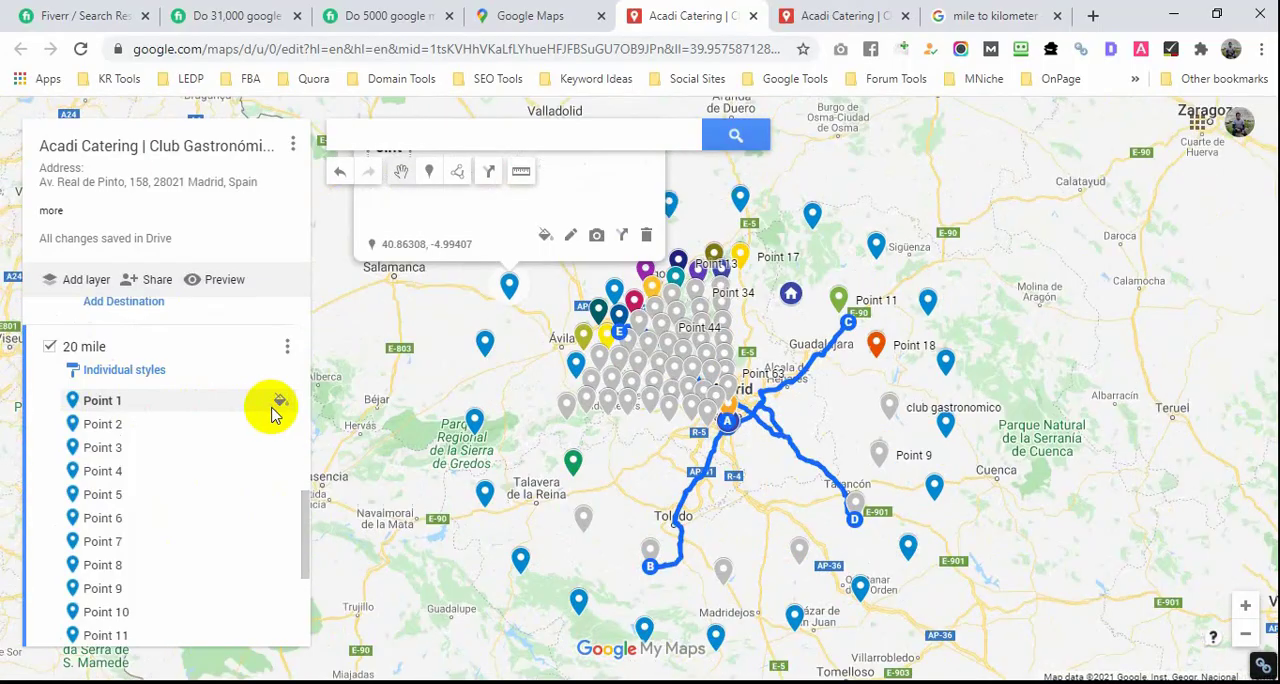
{"action": "left_click_drag", "start_coordinate": [543, 343], "coordinate": [543, 460]}
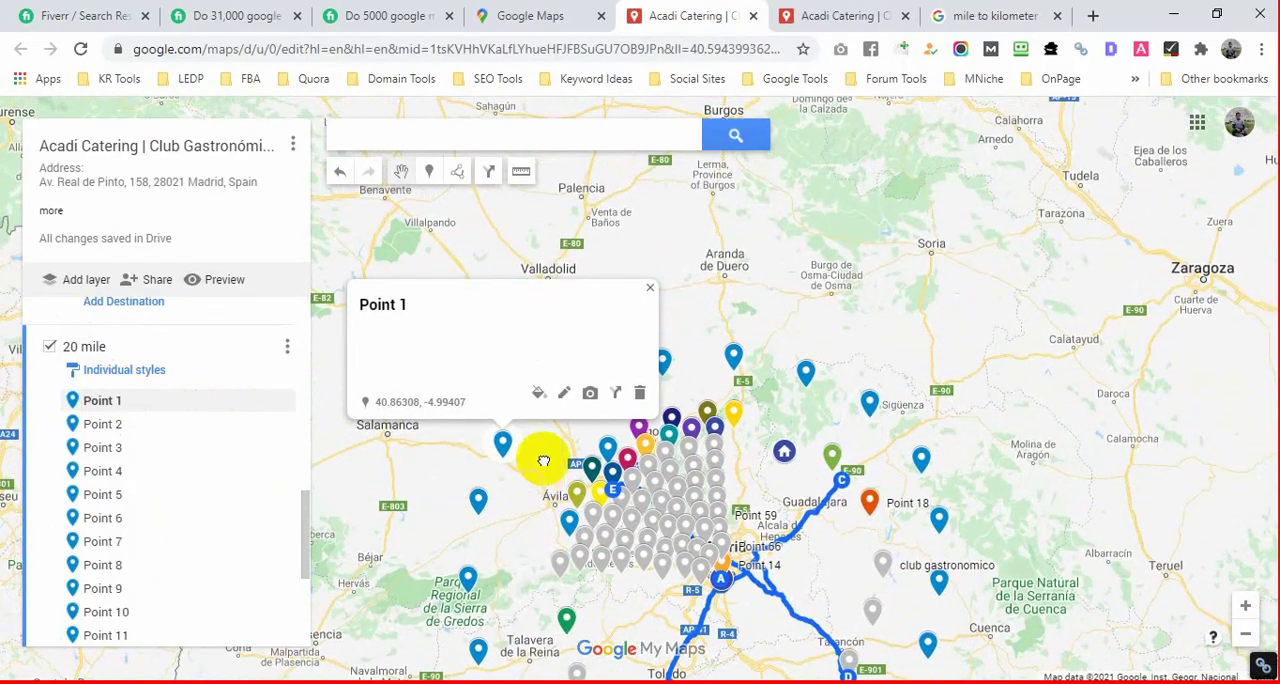
{"action": "left_click", "coordinate": [563, 393]}
{"action": "left_click", "coordinate": [485, 357]}
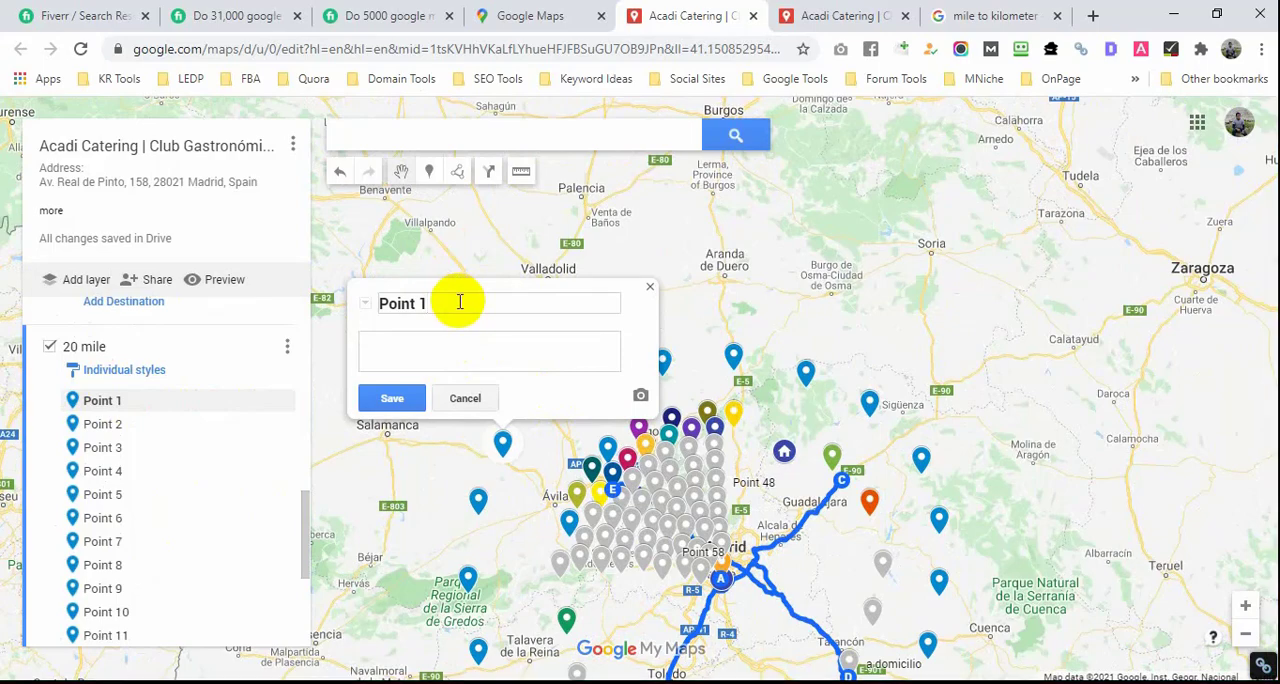
{"action": "left_click", "coordinate": [650, 292]}
Step: Share the map so anyone with the link can view it, and dismiss the notification notice
{"action": "scroll", "coordinate": [594, 344], "scroll_direction": "down", "scroll_amount": 2}
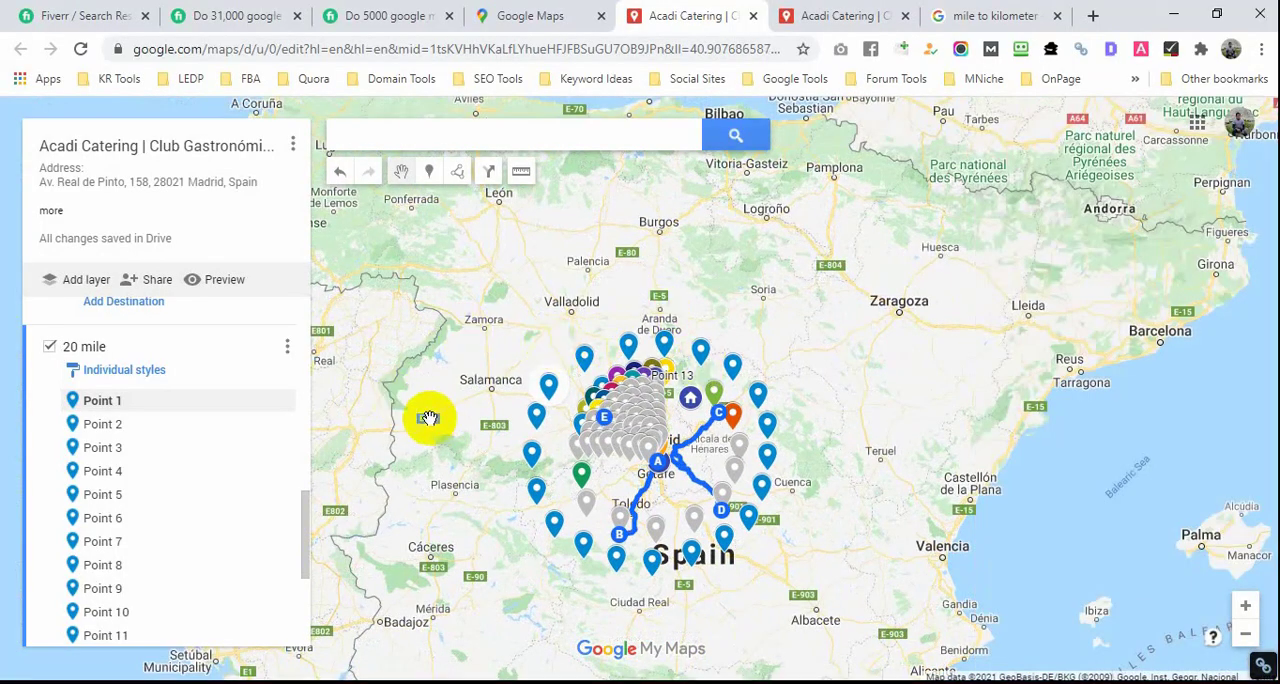
{"action": "scroll", "coordinate": [171, 506], "scroll_direction": "up", "scroll_amount": 10}
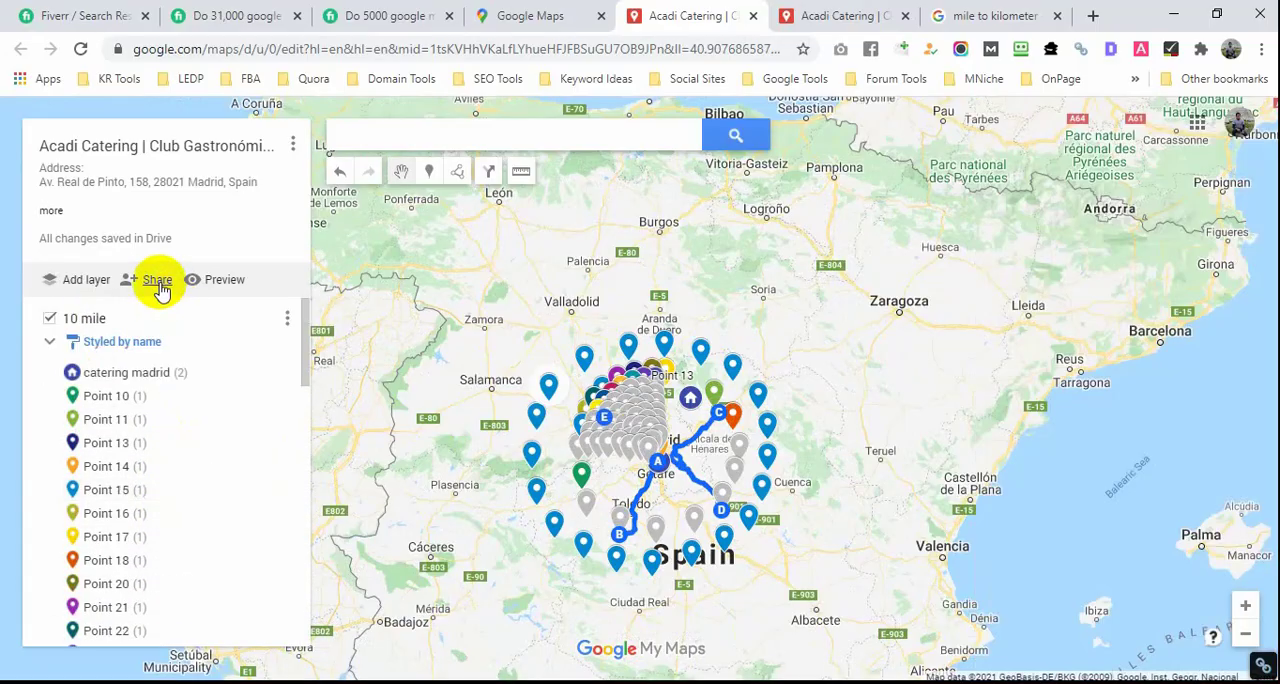
{"action": "left_click", "coordinate": [157, 282]}
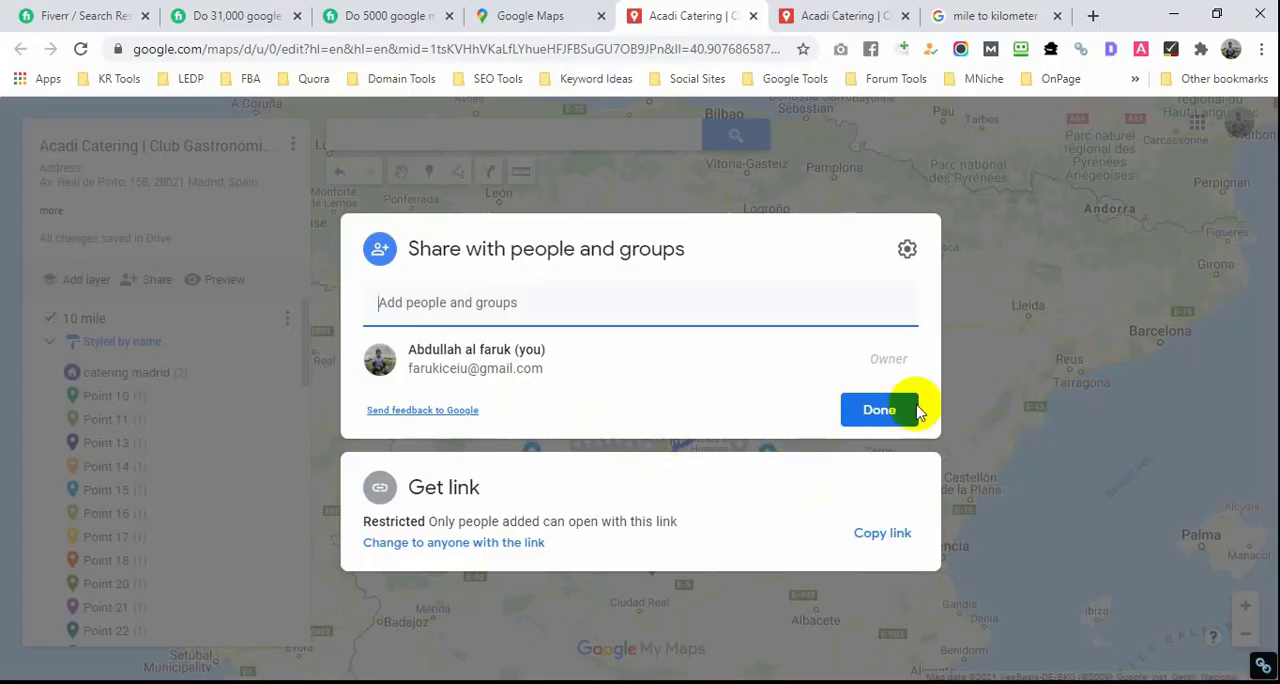
{"action": "left_click", "coordinate": [532, 548]}
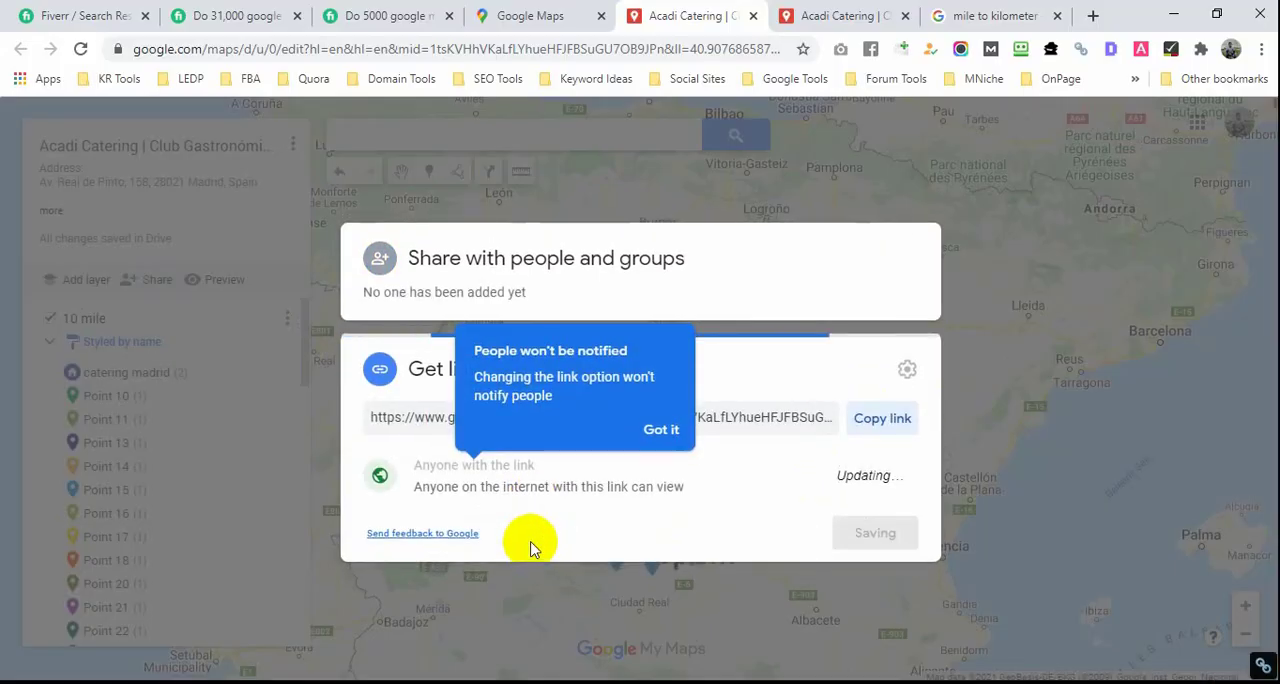
{"action": "left_click", "coordinate": [684, 433]}
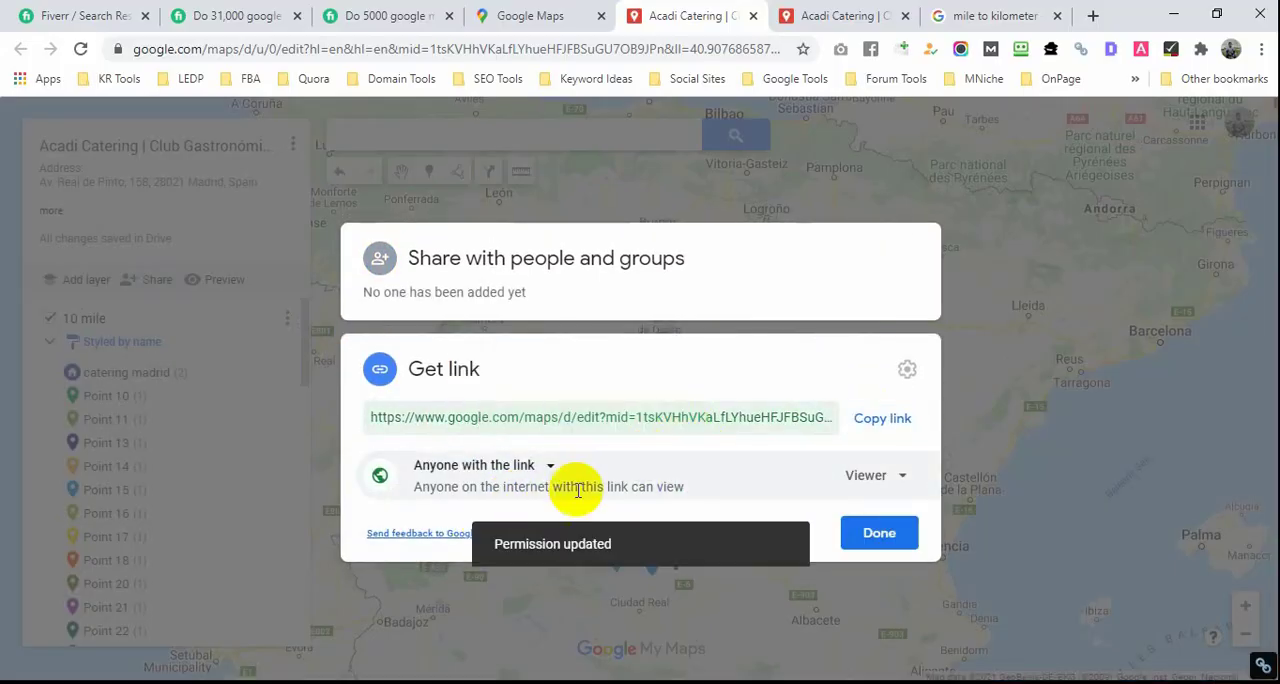
Step: Keep the map's link access at "Anyone with the link" and finish the sharing settings
{"action": "left_click", "coordinate": [551, 470]}
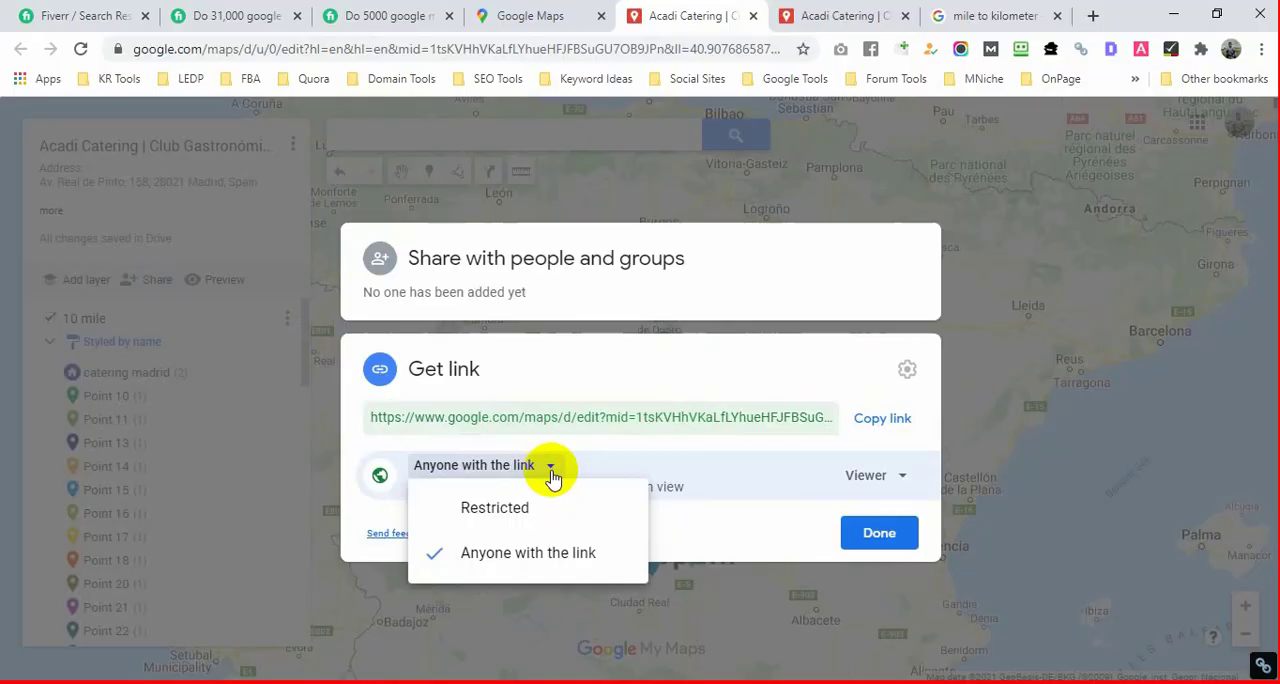
{"action": "left_click", "coordinate": [528, 555]}
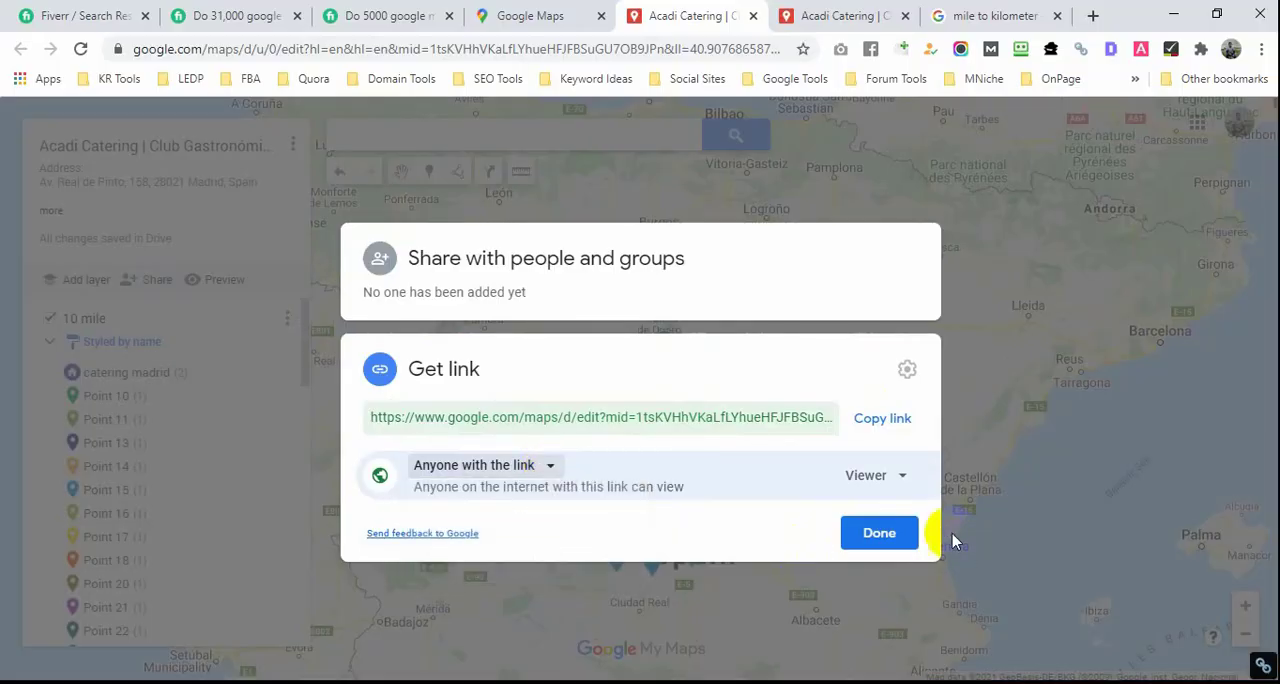
{"action": "left_click", "coordinate": [897, 535]}
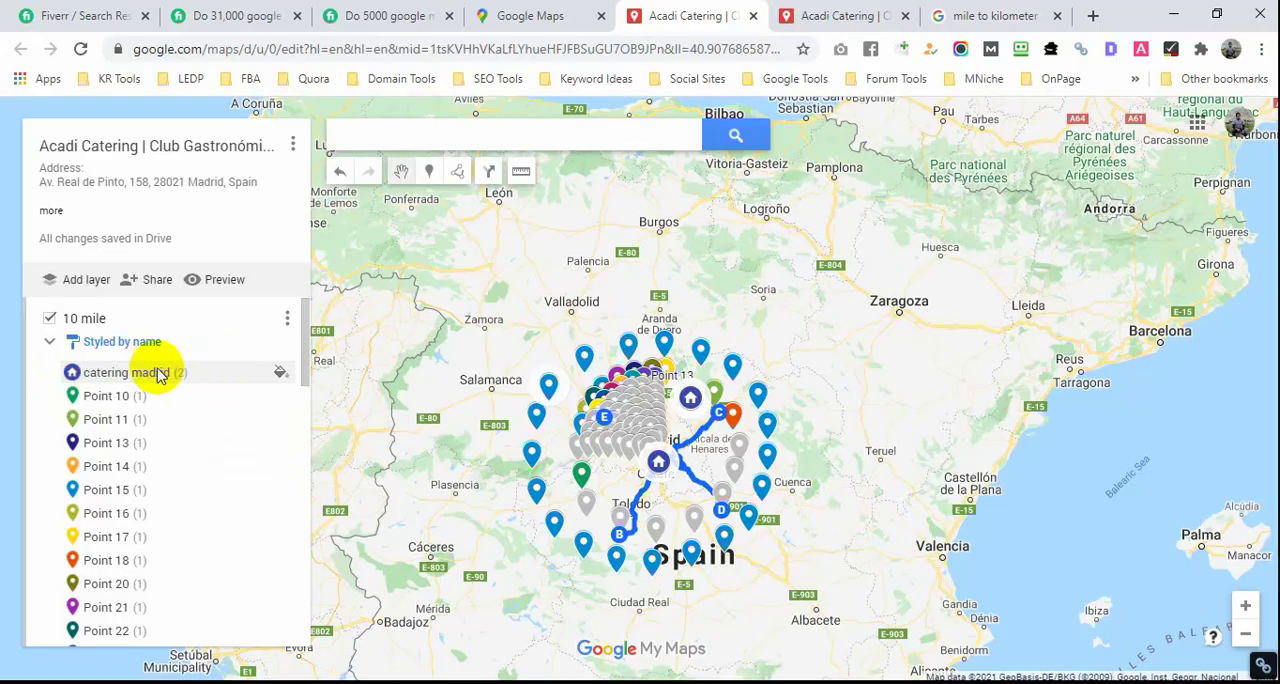
Step: Recolor the "catering madrid" house markers in the 10 mile layer to orange, RGB (230, 81, 0)
{"action": "left_click", "coordinate": [281, 373]}
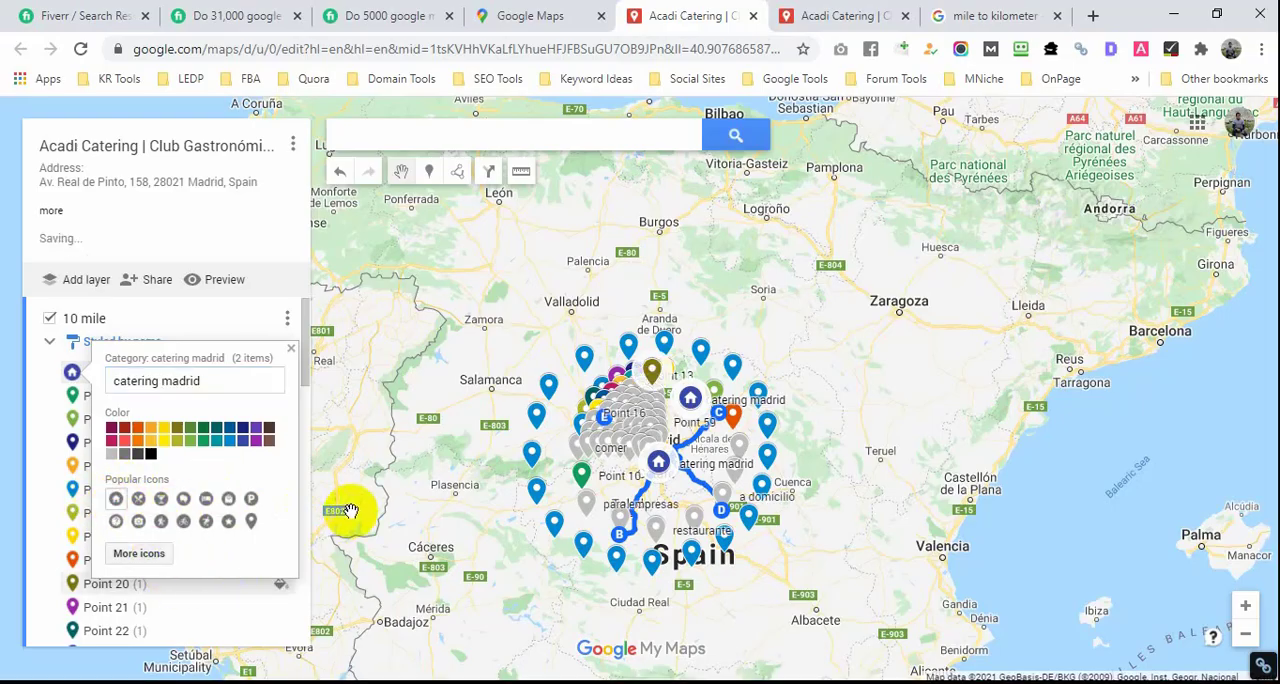
{"action": "left_click", "coordinate": [395, 443]}
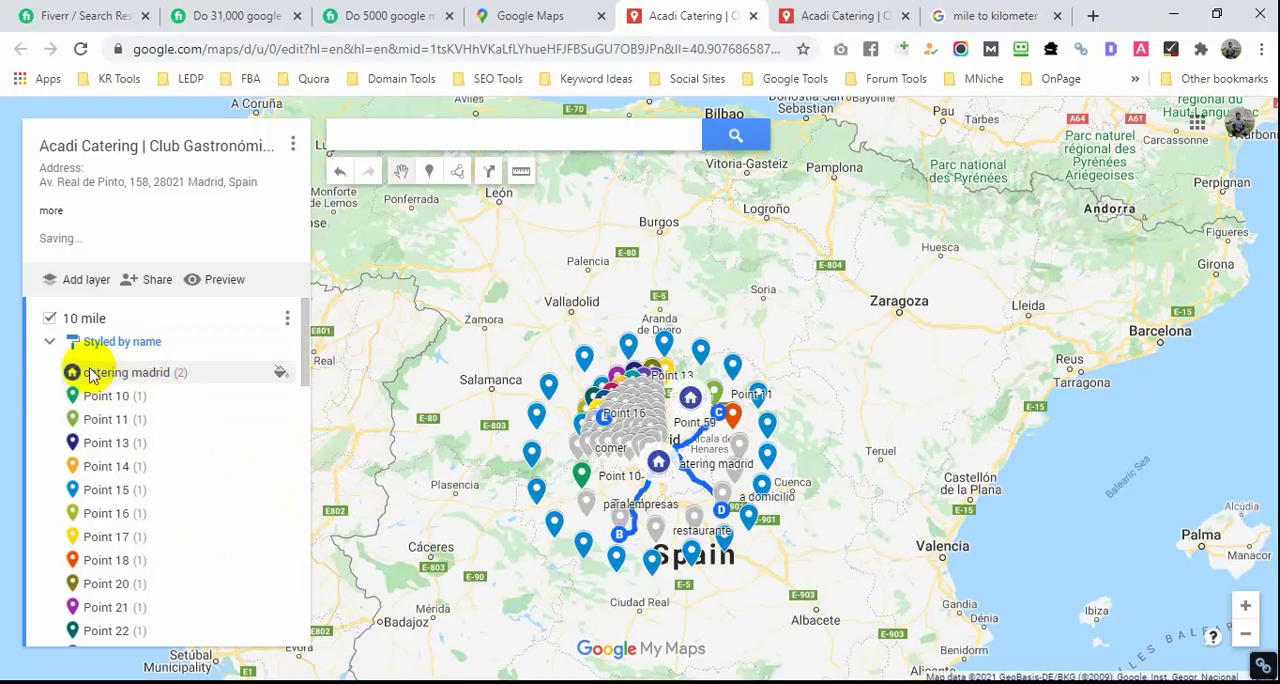
{"action": "left_click", "coordinate": [277, 372]}
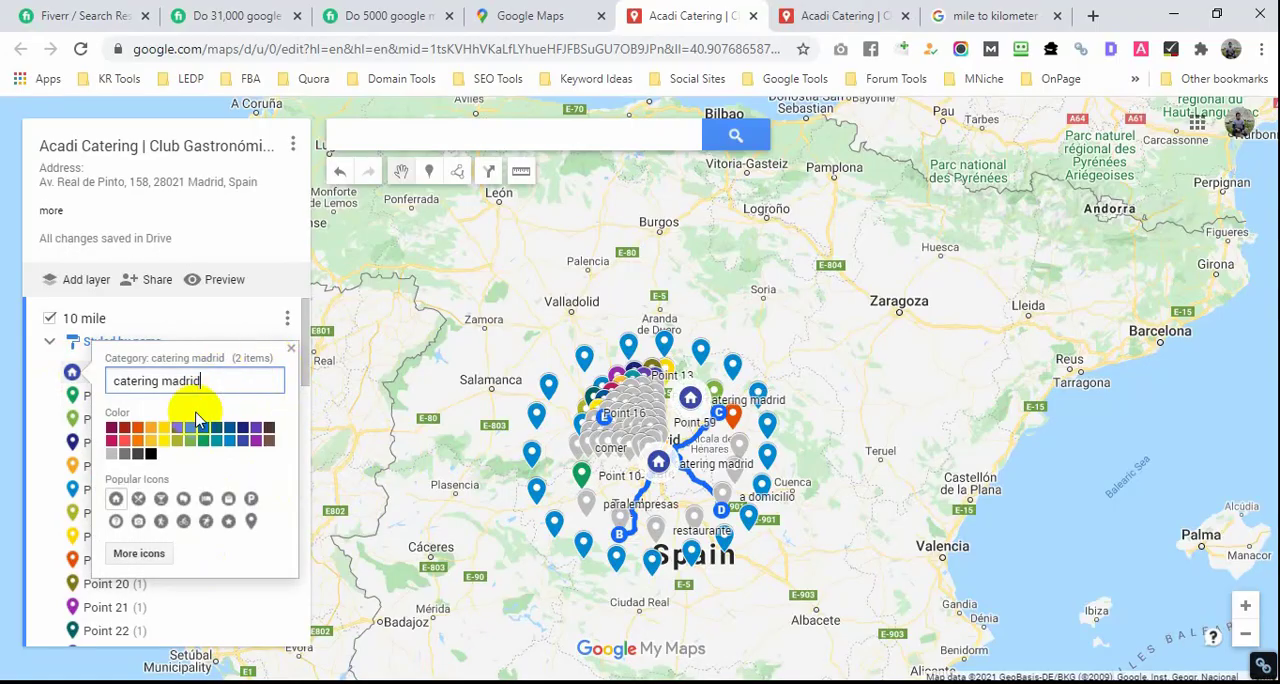
{"action": "left_click", "coordinate": [141, 425]}
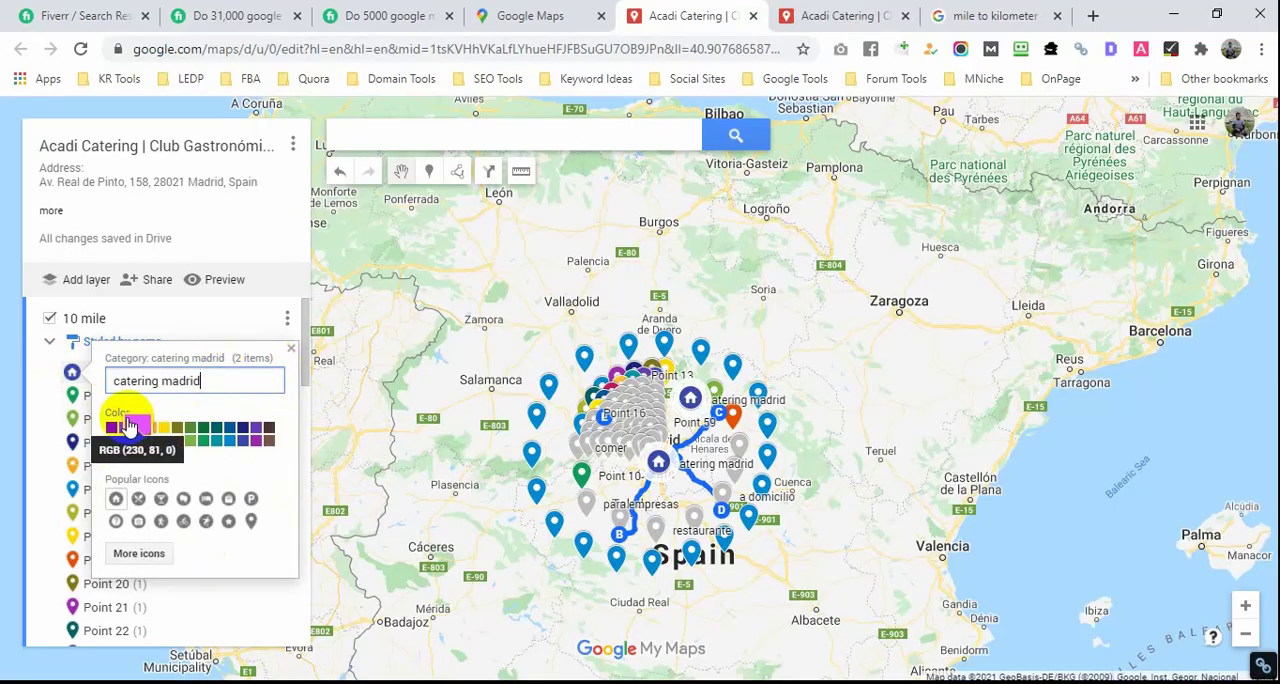
{"action": "left_click", "coordinate": [458, 445]}
Step: Try to copy the old view-only preview's link into cell C19 of the blank Excel workbook, and close that preview
{"action": "scroll", "coordinate": [637, 478], "scroll_direction": "up", "scroll_amount": 3}
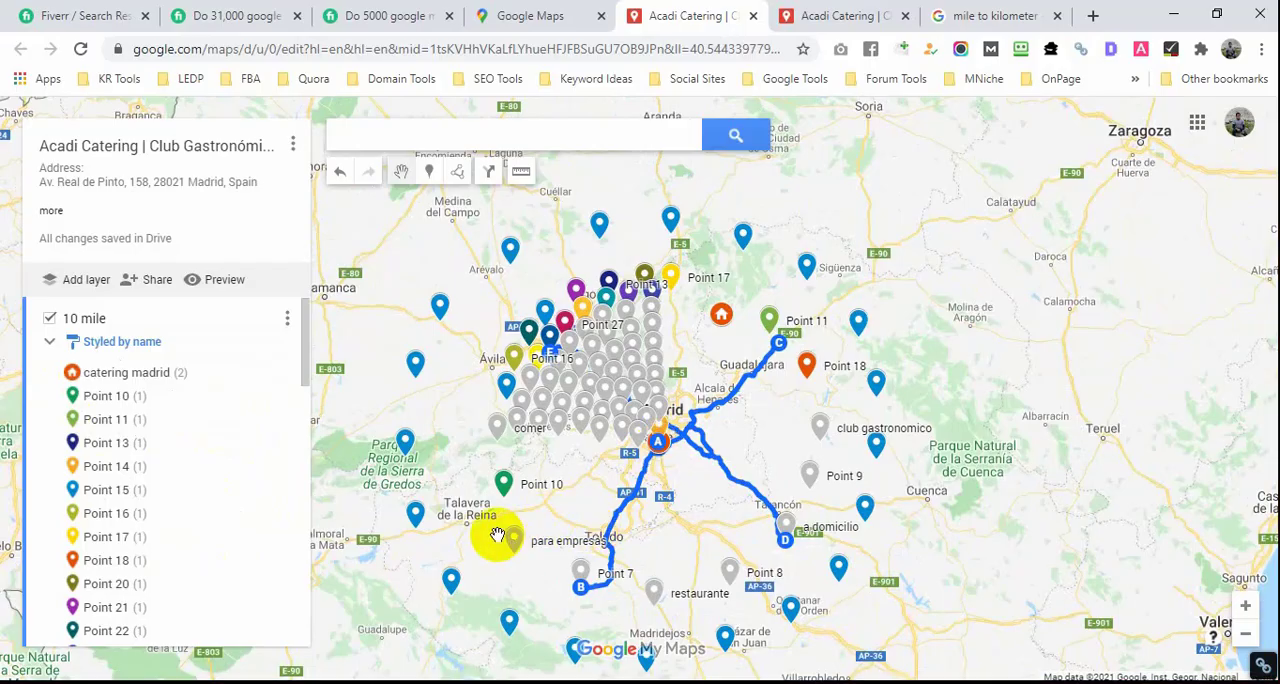
{"action": "scroll", "coordinate": [243, 405], "scroll_direction": "down", "scroll_amount": 3}
{"action": "scroll", "coordinate": [243, 410], "scroll_direction": "down", "scroll_amount": 10}
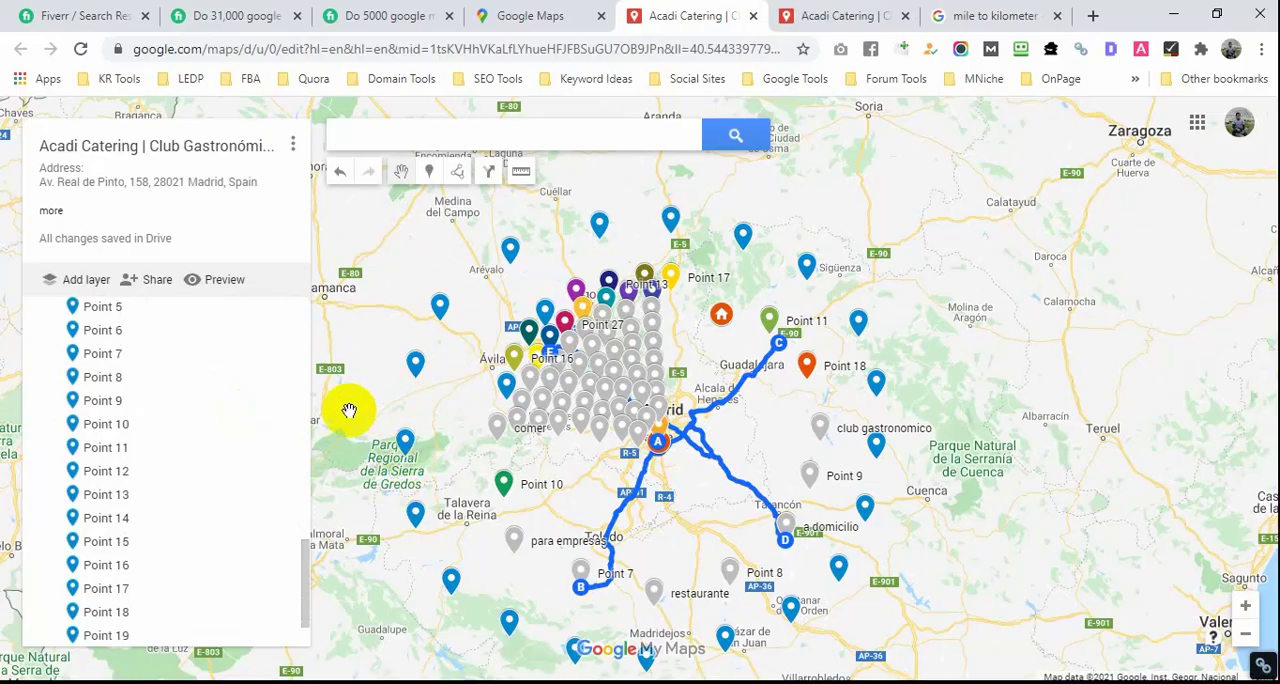
{"action": "scroll", "coordinate": [451, 195], "scroll_direction": "up", "scroll_amount": 1}
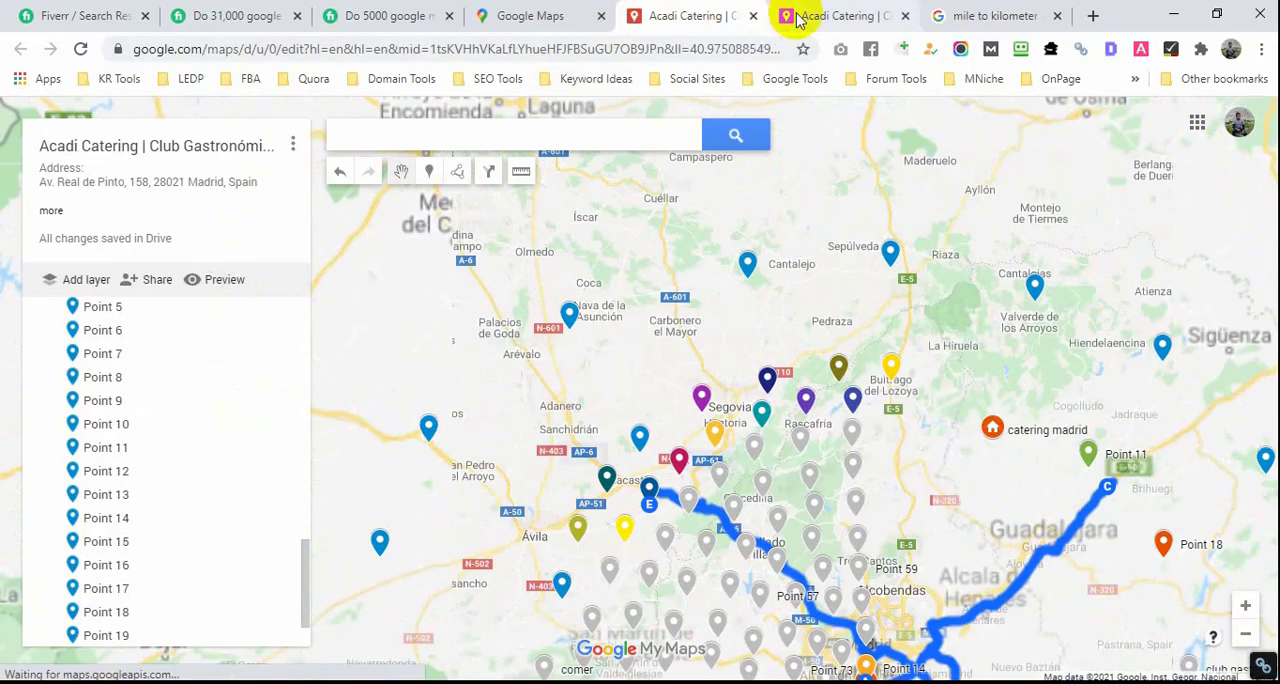
{"action": "left_click", "coordinate": [818, 18]}
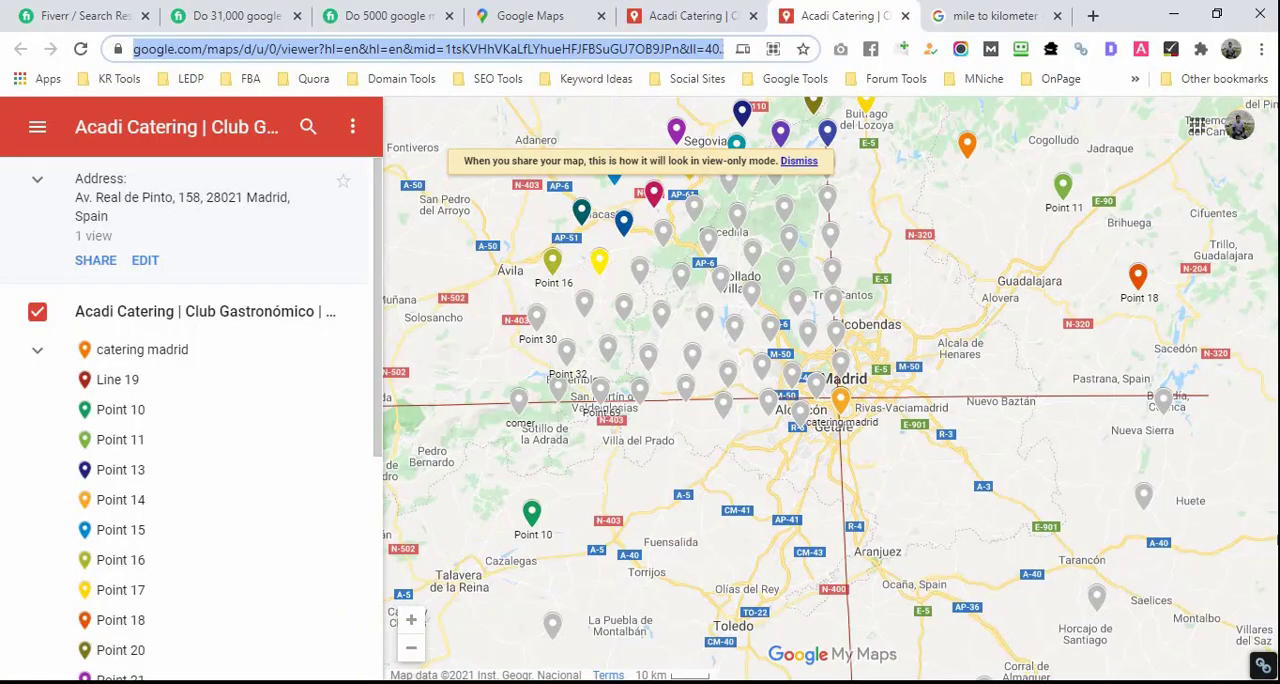
{"action": "key", "text": "alt+Tab"}
{"action": "scroll", "coordinate": [409, 549], "scroll_direction": "down", "scroll_amount": 1}
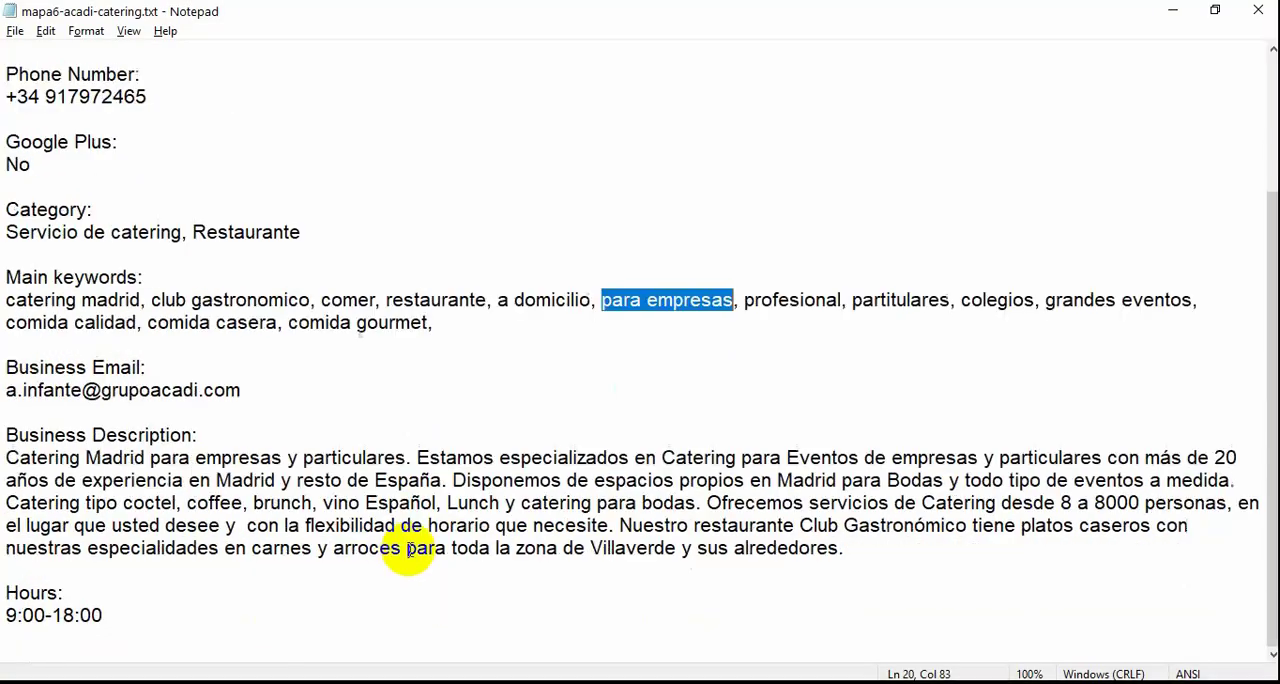
{"action": "key", "text": "alt+Tab"}
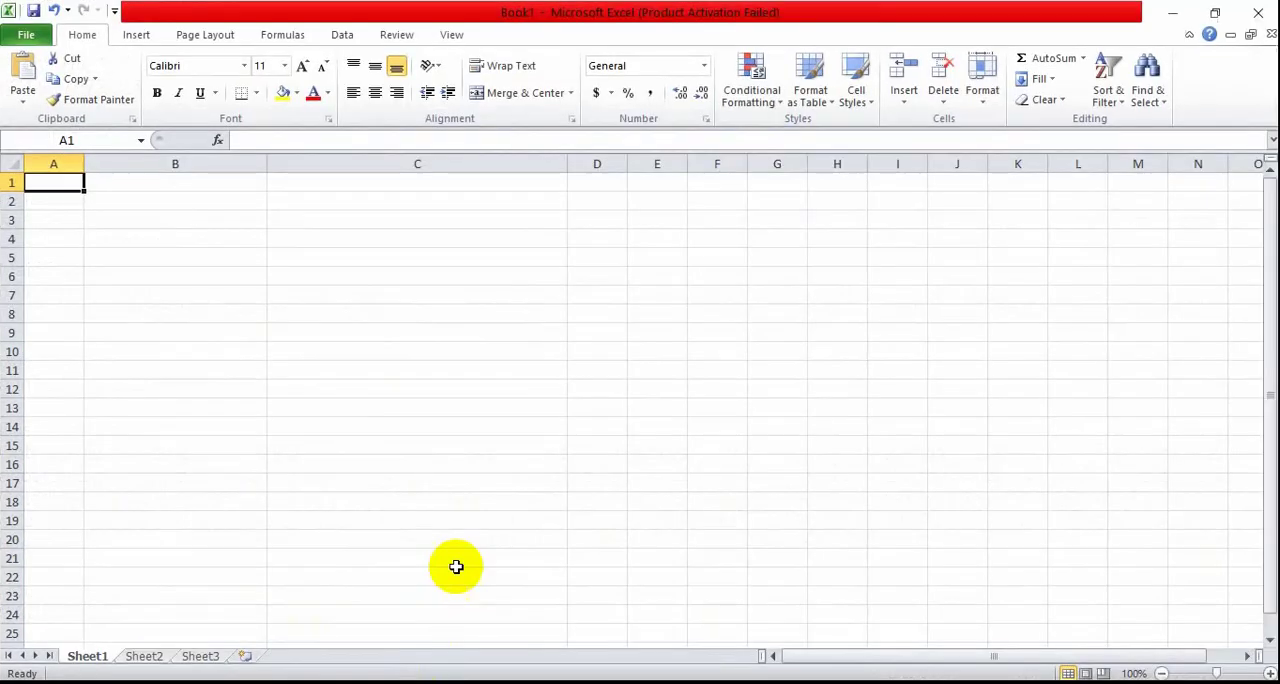
{"action": "left_click", "coordinate": [206, 498]}
{"action": "left_click", "coordinate": [398, 513]}
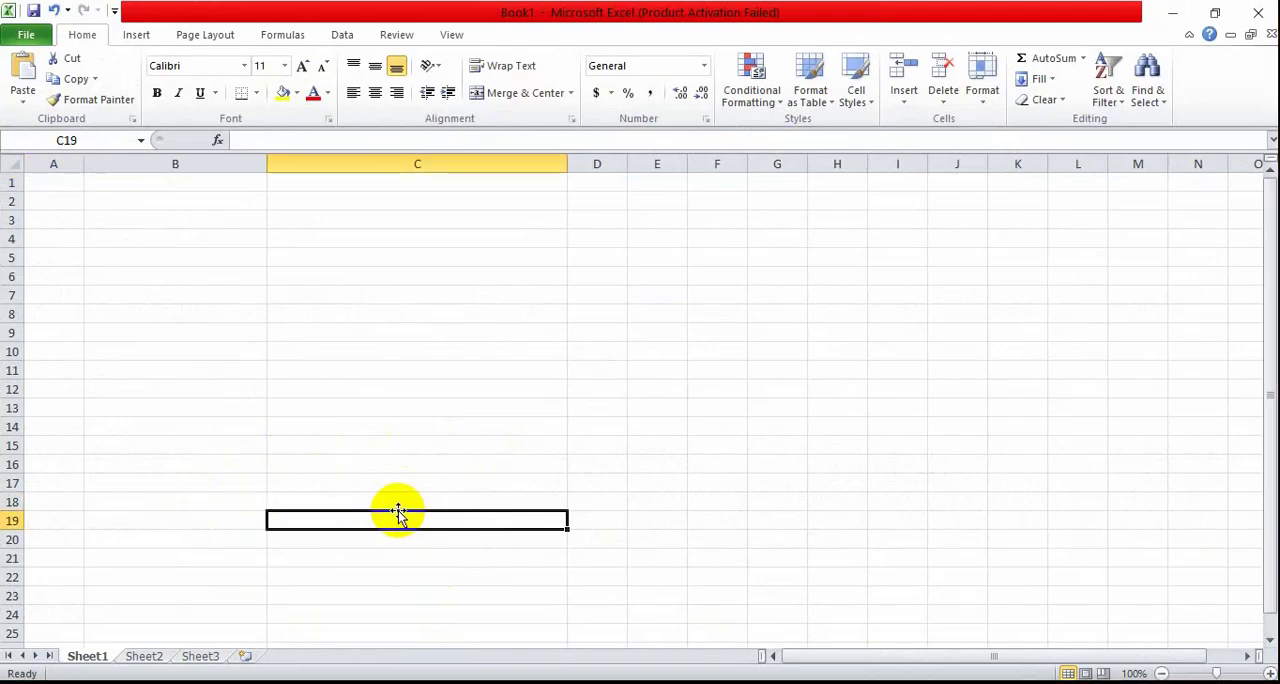
{"action": "key", "text": "ctrl+c"}
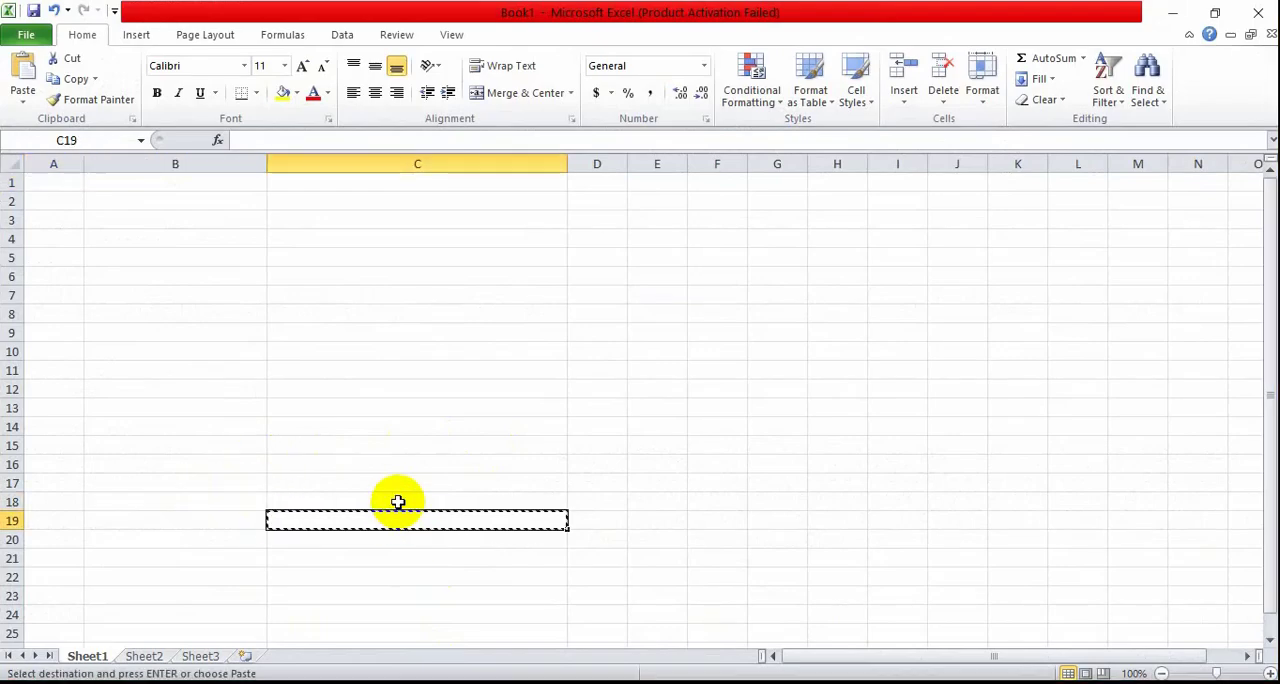
{"action": "key", "text": "ctrl+v"}
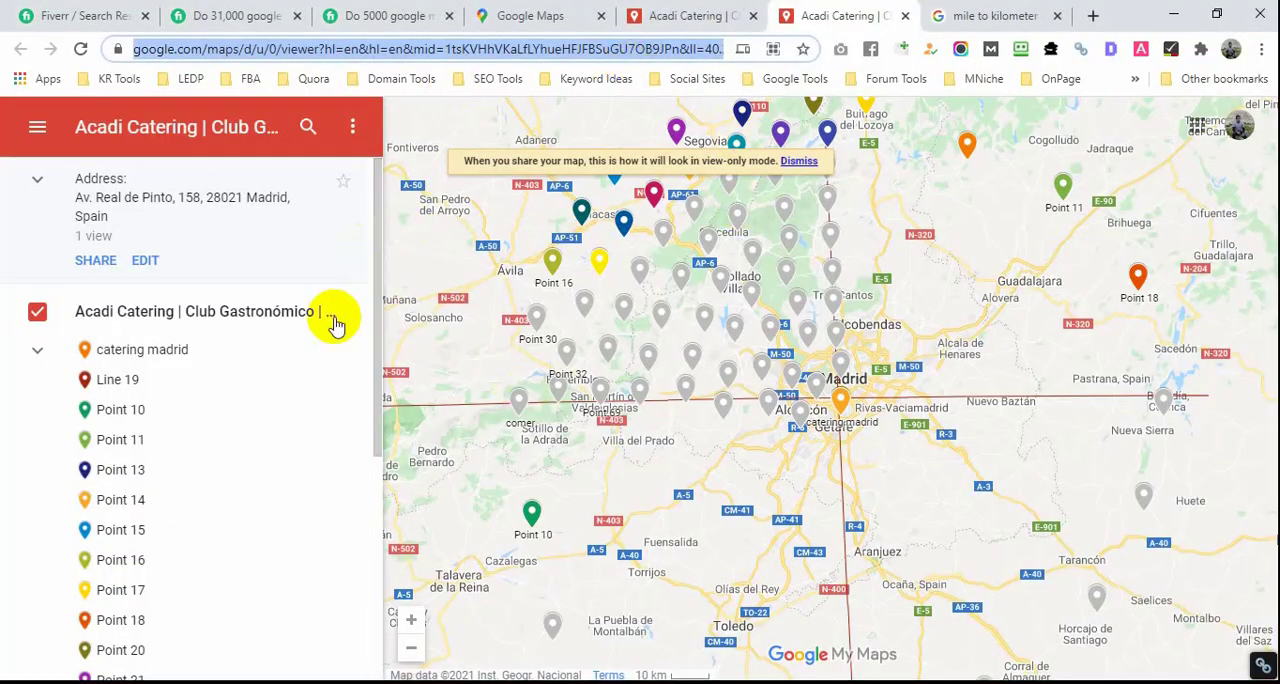
{"action": "left_click", "coordinate": [904, 16]}
Step: Switch to Notepad to review the business details in mapa6-acadi-catering.txt, and return to the map in Chrome
{"action": "scroll", "coordinate": [700, 252], "scroll_direction": "down", "scroll_amount": 2}
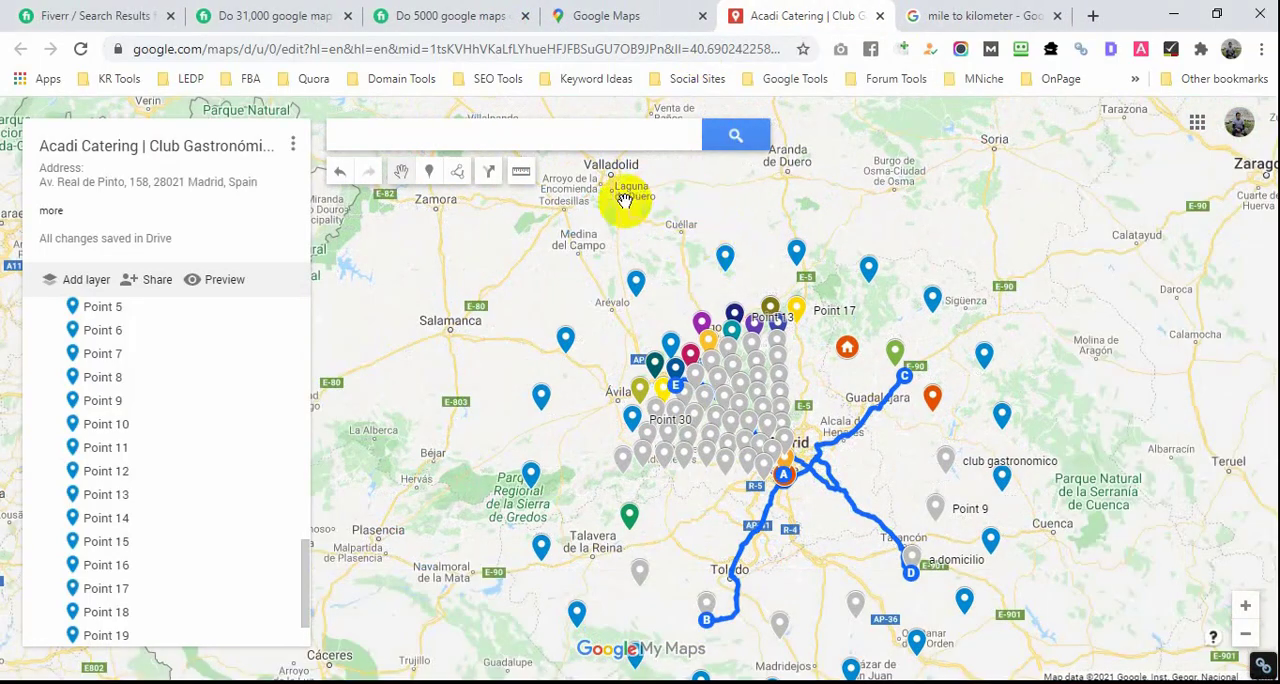
{"action": "scroll", "coordinate": [623, 292], "scroll_direction": "down", "scroll_amount": 2}
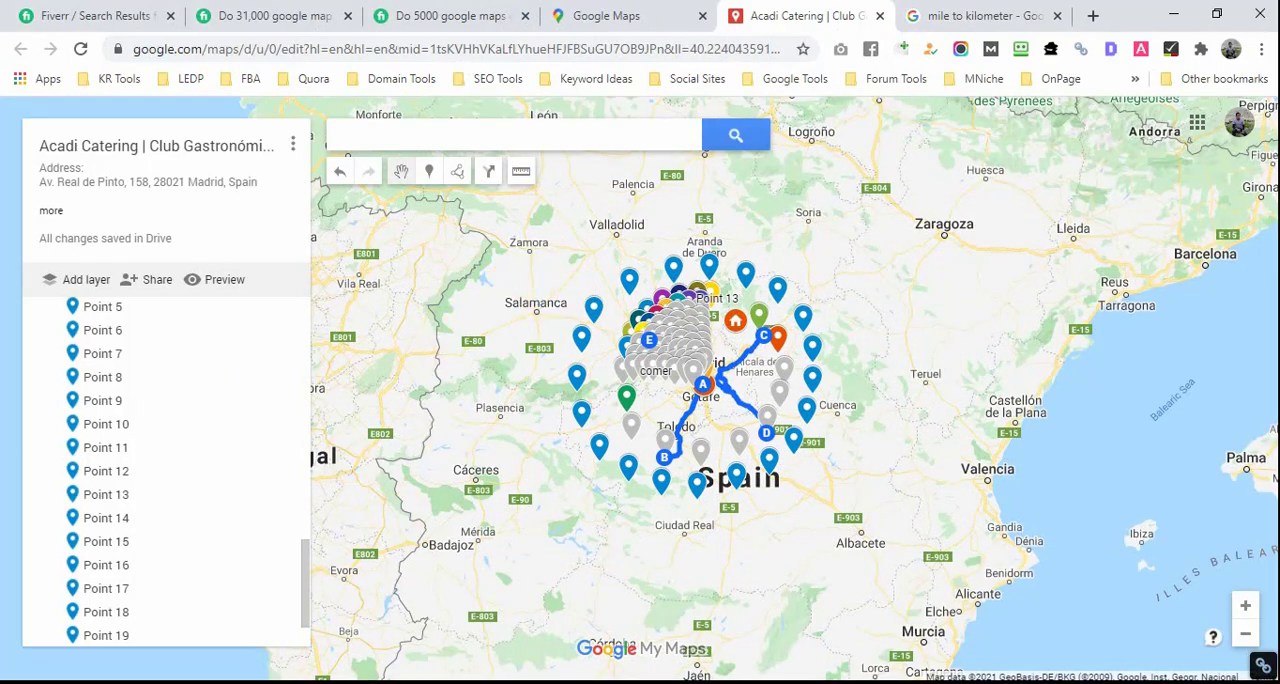
{"action": "left_click", "coordinate": [268, 682]}
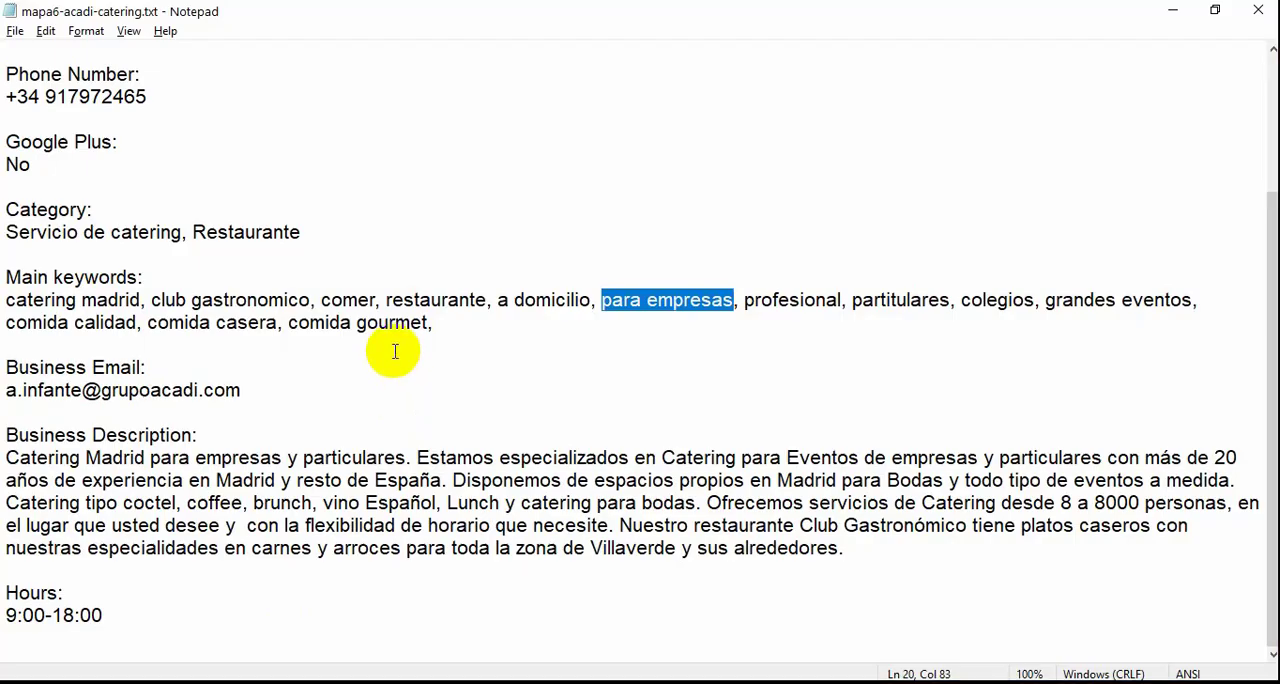
{"action": "scroll", "coordinate": [394, 344], "scroll_direction": "up", "scroll_amount": 3}
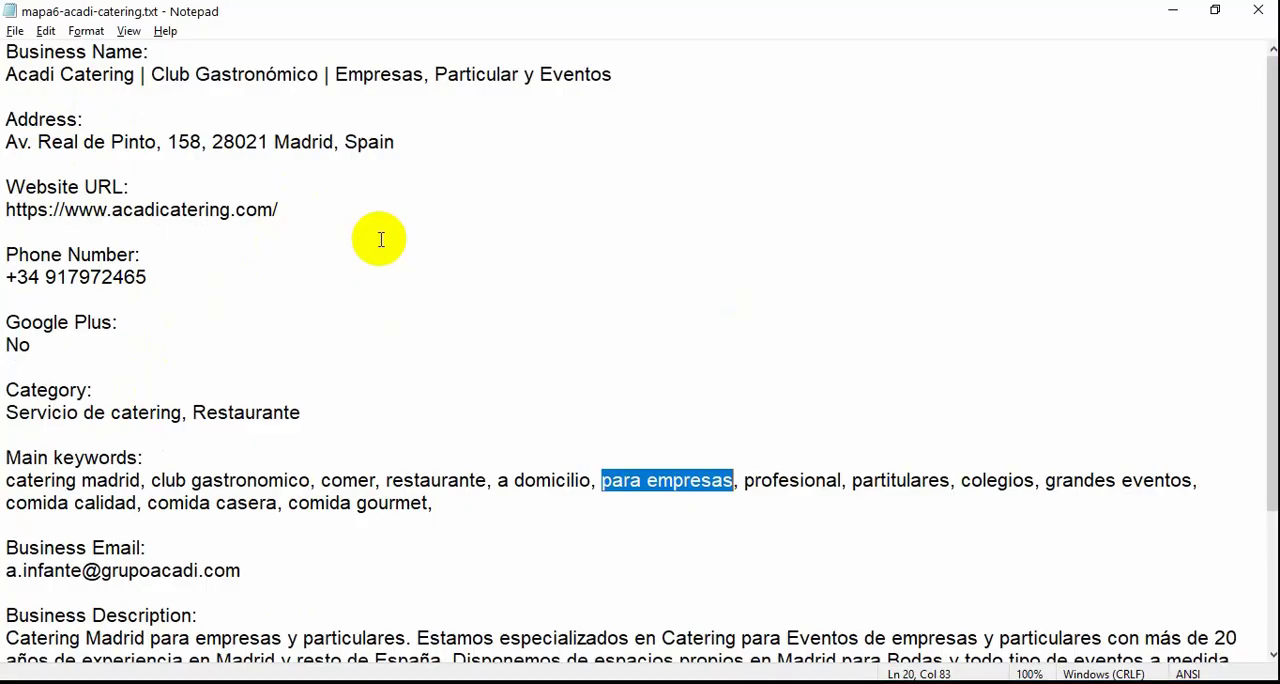
{"action": "scroll", "coordinate": [380, 239], "scroll_direction": "down", "scroll_amount": 1}
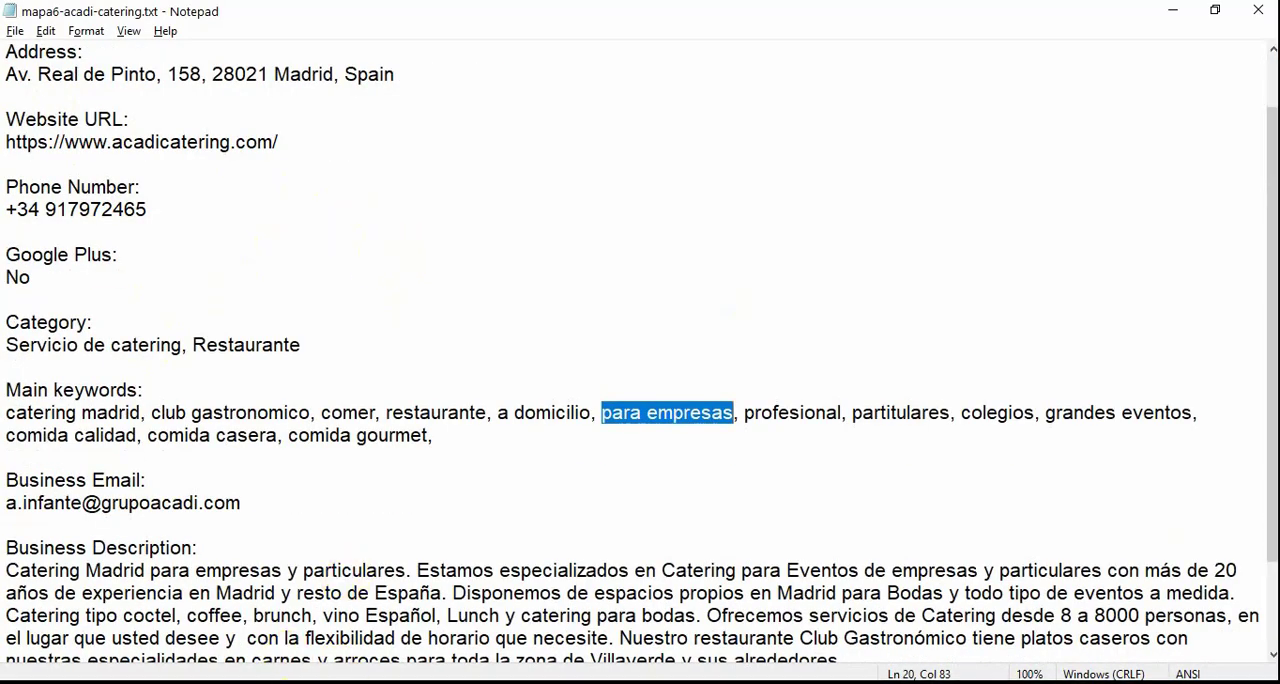
{"action": "key", "text": "alt+Tab"}
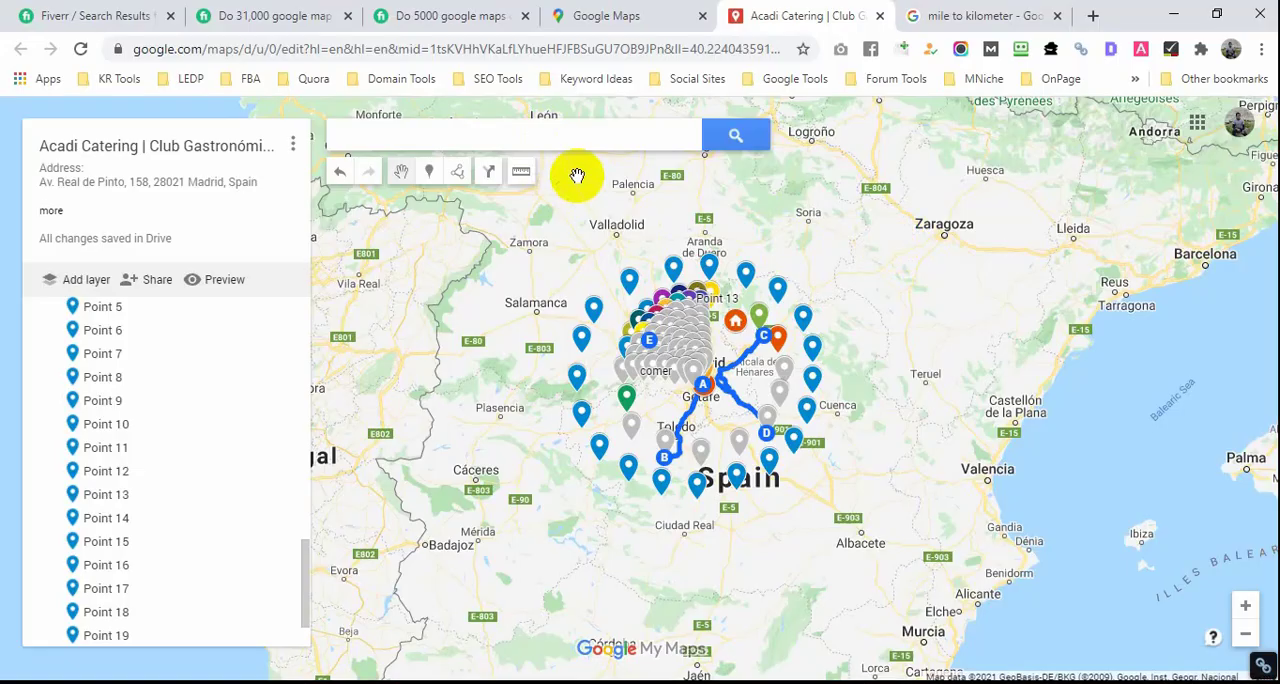
Step: Examine the marker rings and driving routes around Madrid, and check the map's link-sharing access
{"action": "left_click", "coordinate": [505, 131]}
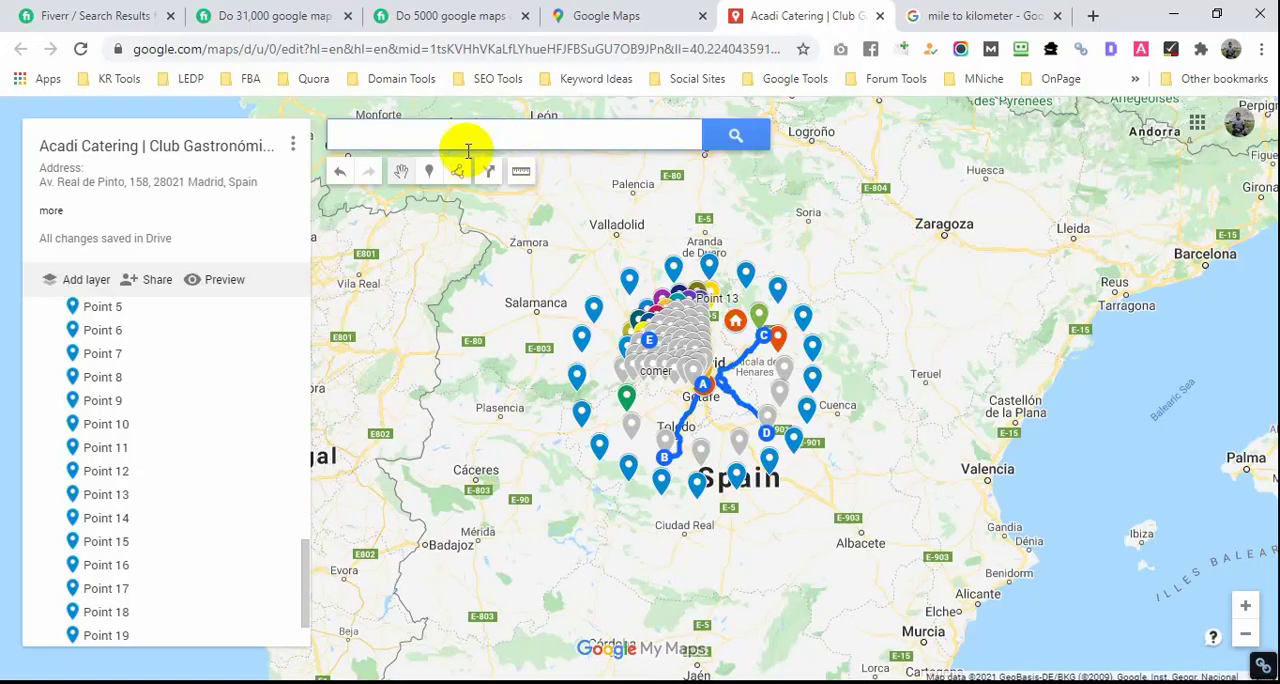
{"action": "scroll", "coordinate": [666, 372], "scroll_direction": "down", "scroll_amount": 5}
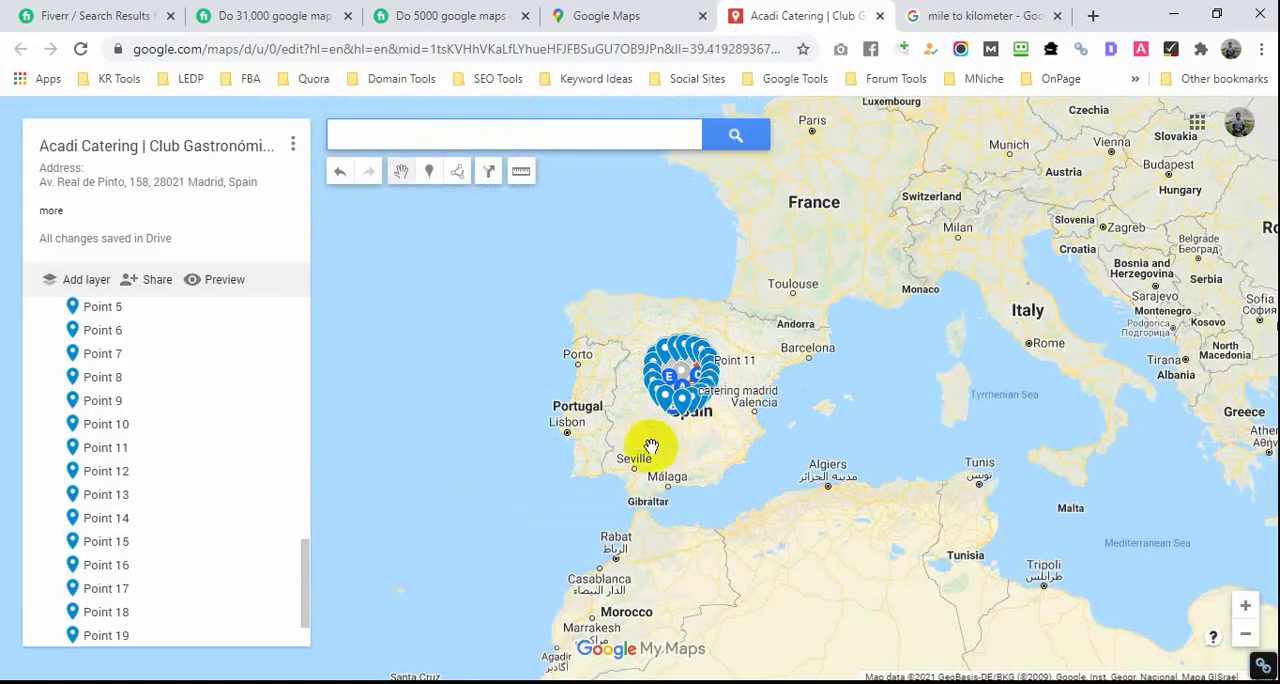
{"action": "scroll", "coordinate": [680, 442], "scroll_direction": "up", "scroll_amount": 5}
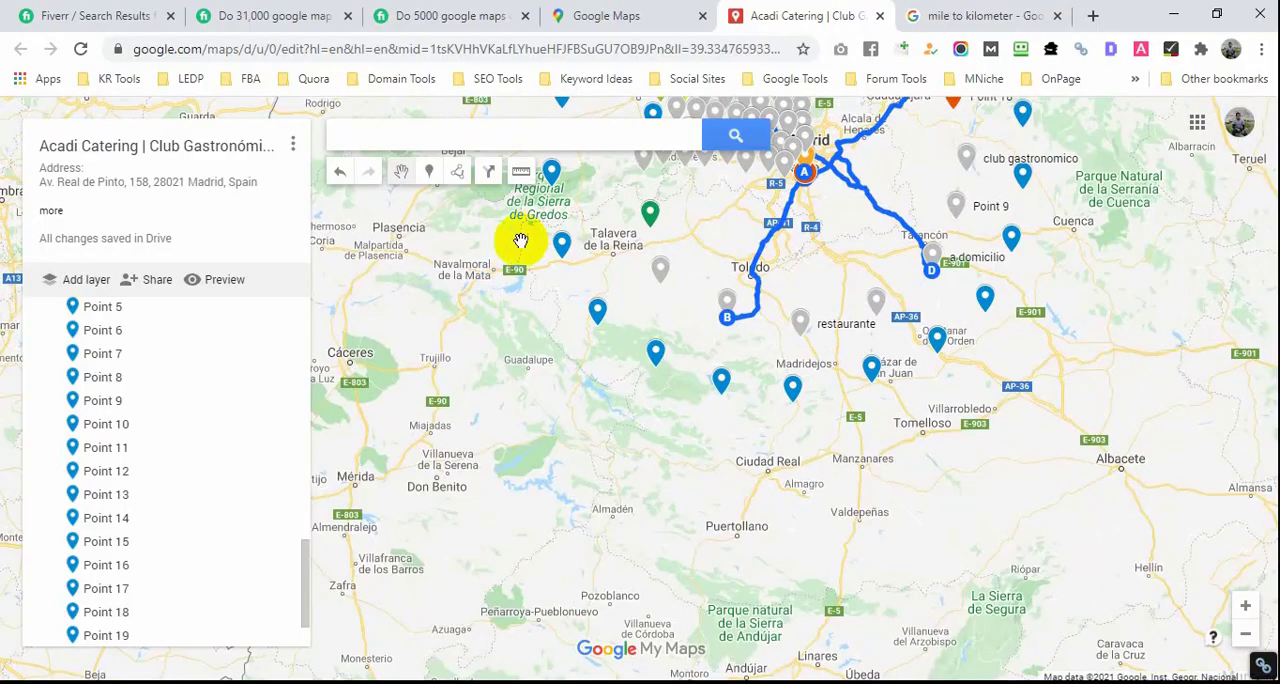
{"action": "scroll", "coordinate": [560, 215], "scroll_direction": "down", "scroll_amount": 1}
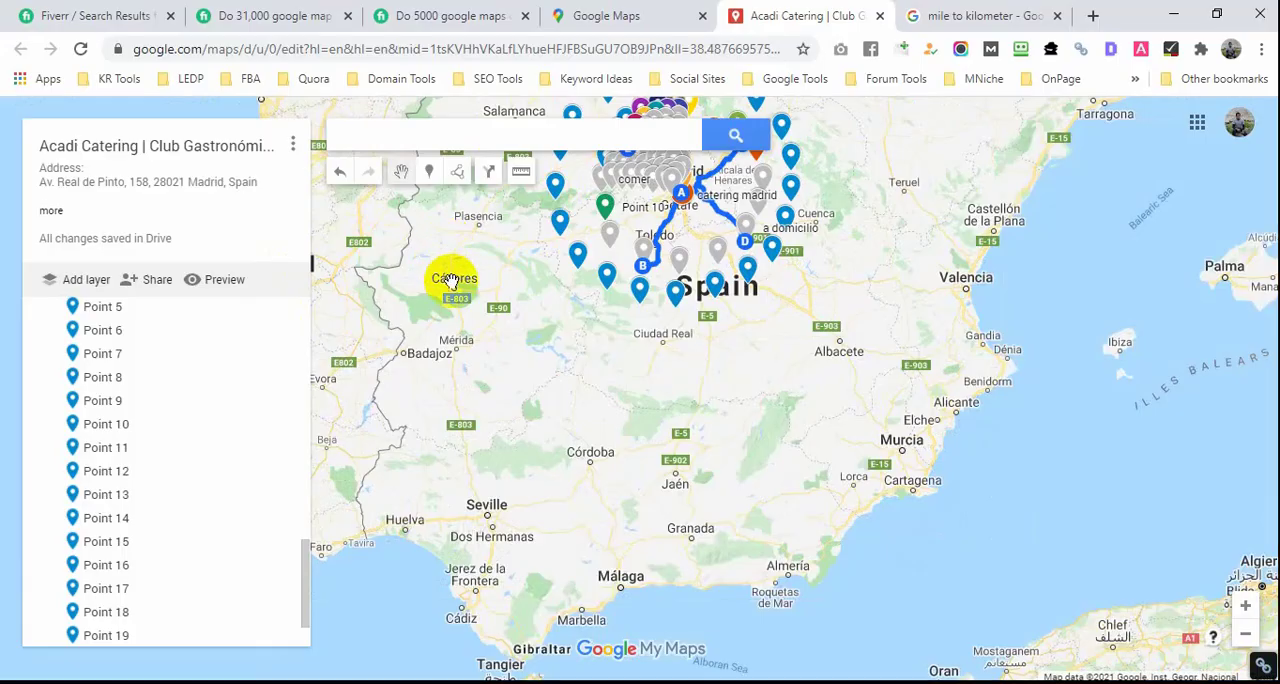
{"action": "left_click_drag", "start_coordinate": [396, 264], "coordinate": [528, 406]}
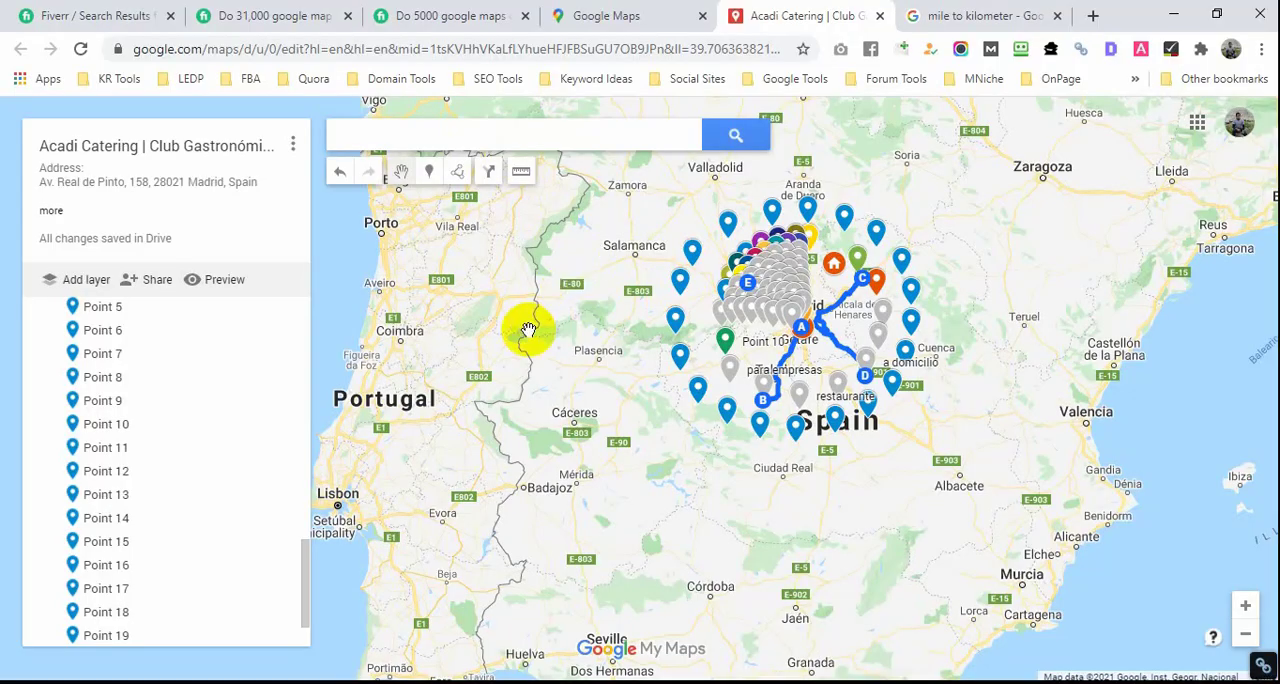
{"action": "left_click", "coordinate": [152, 281]}
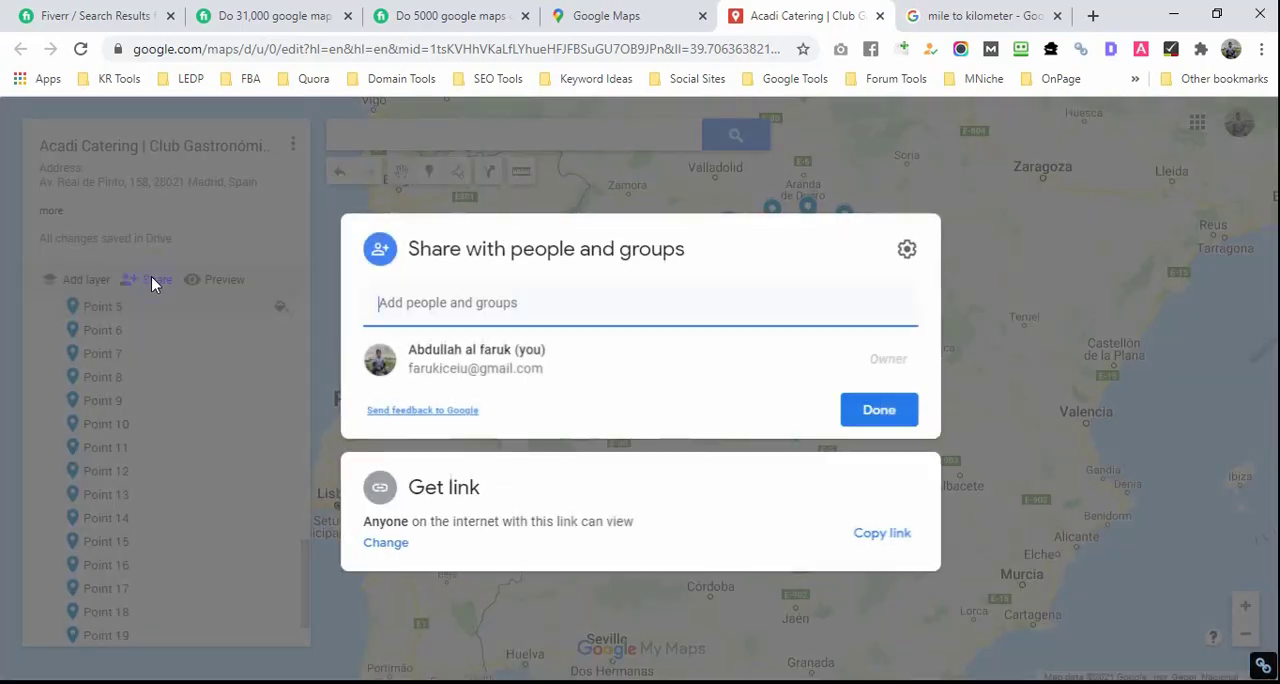
{"action": "left_click", "coordinate": [880, 409]}
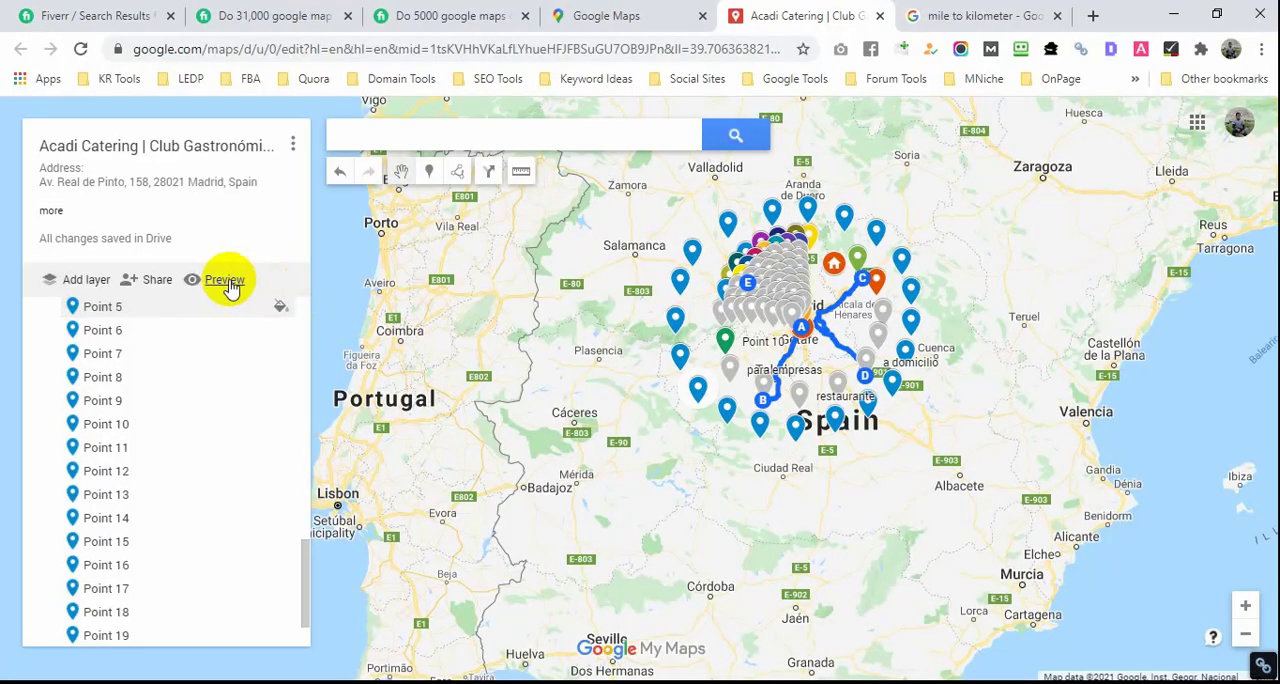
Step: Open a fresh preview of the map and copy its view-only link into cell C18 of the Excel workbook
{"action": "left_click", "coordinate": [224, 281]}
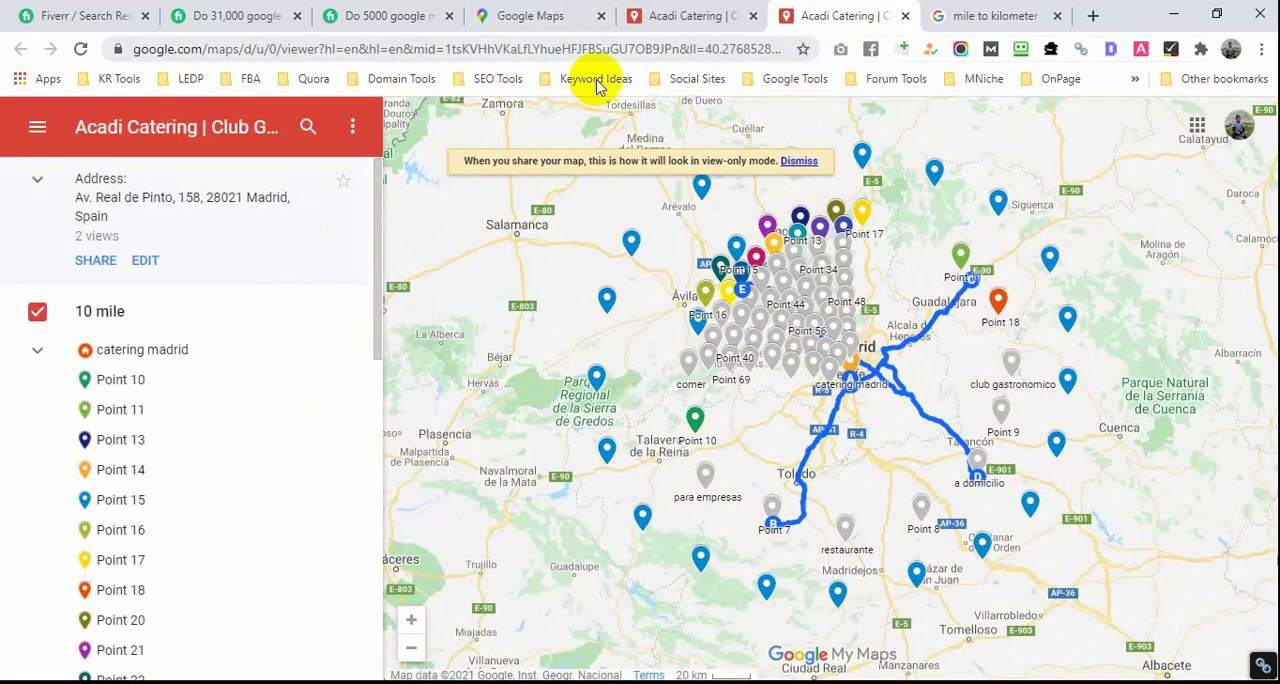
{"action": "left_click", "coordinate": [533, 49]}
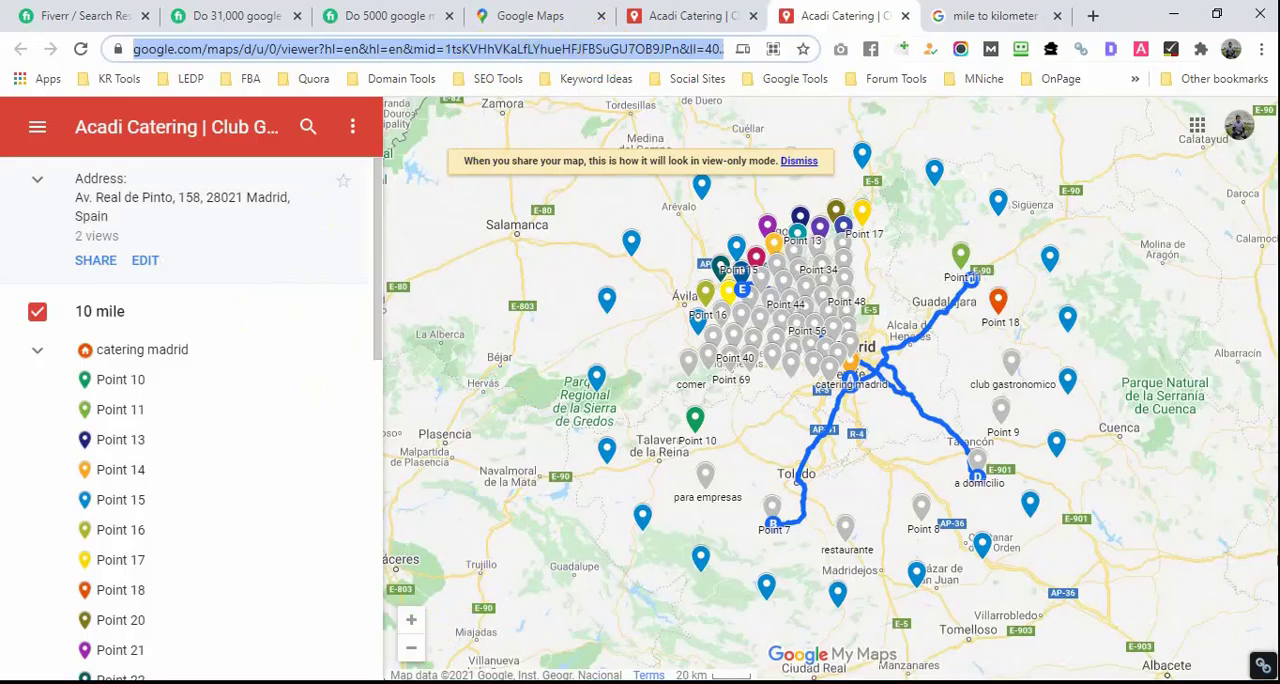
{"action": "left_click", "coordinate": [525, 683]}
{"action": "left_click", "coordinate": [427, 499]}
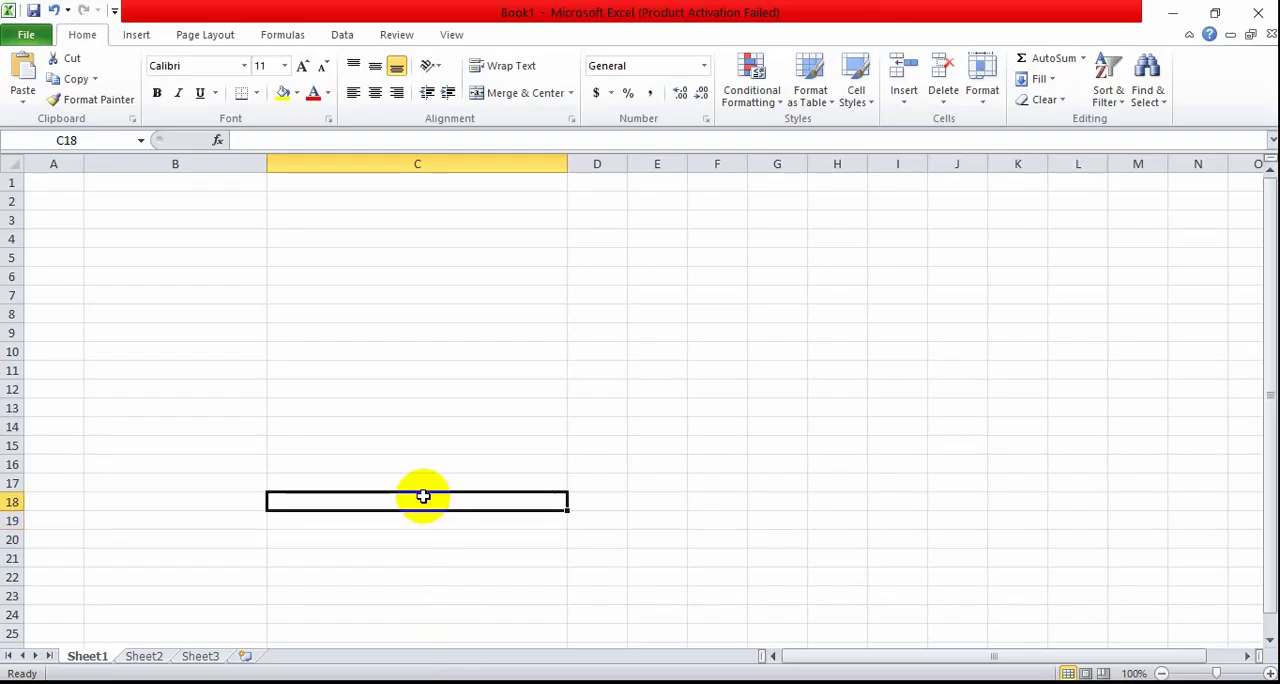
{"action": "key", "text": "ctrl+v"}
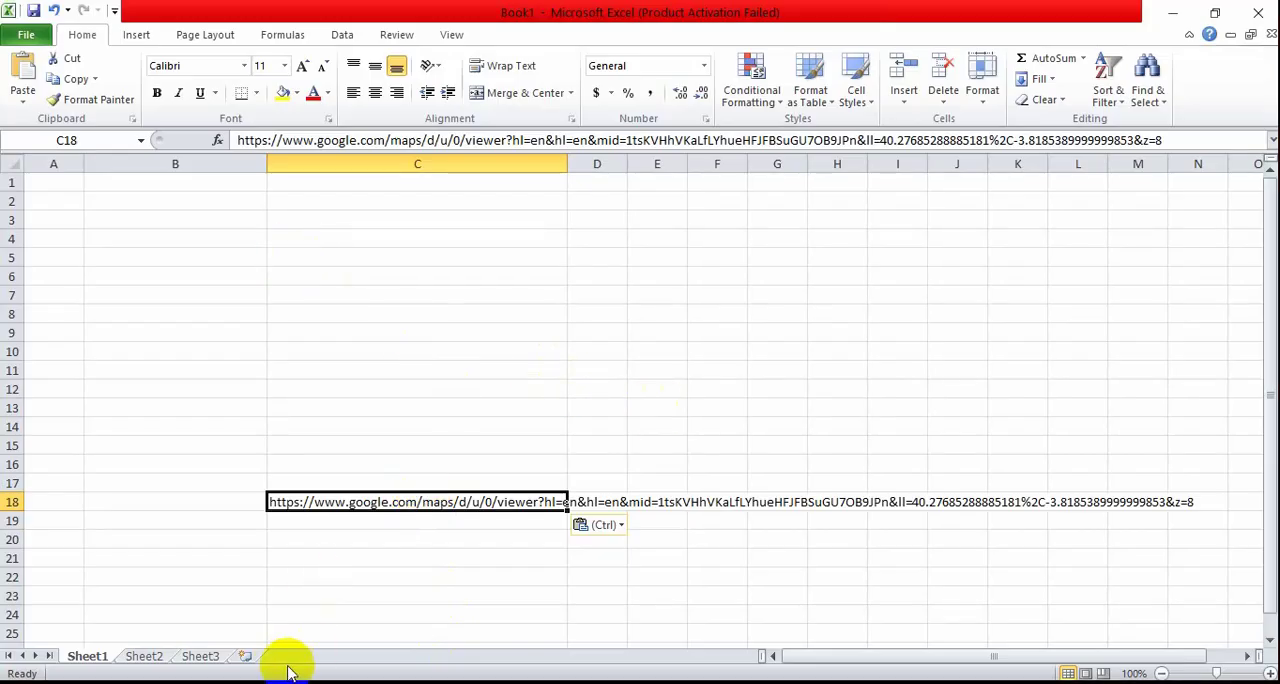
Step: Copy the "Business Name:" label from mapa6-acadi-catering.txt in Notepad into cell B4 of the Excel workbook
{"action": "key", "text": "alt+Tab"}
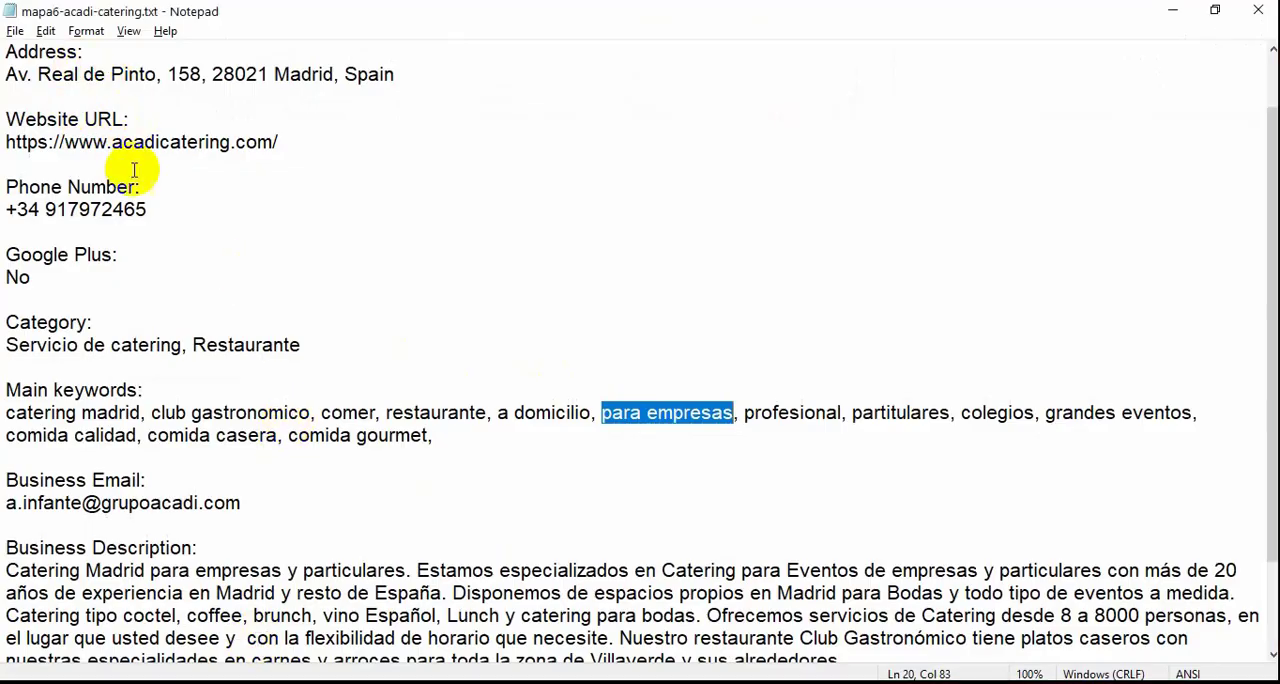
{"action": "scroll", "coordinate": [143, 166], "scroll_direction": "up", "scroll_amount": 1}
{"action": "left_click_drag", "start_coordinate": [149, 51], "coordinate": [7, 46]}
{"action": "key", "text": "ctrl+c"}
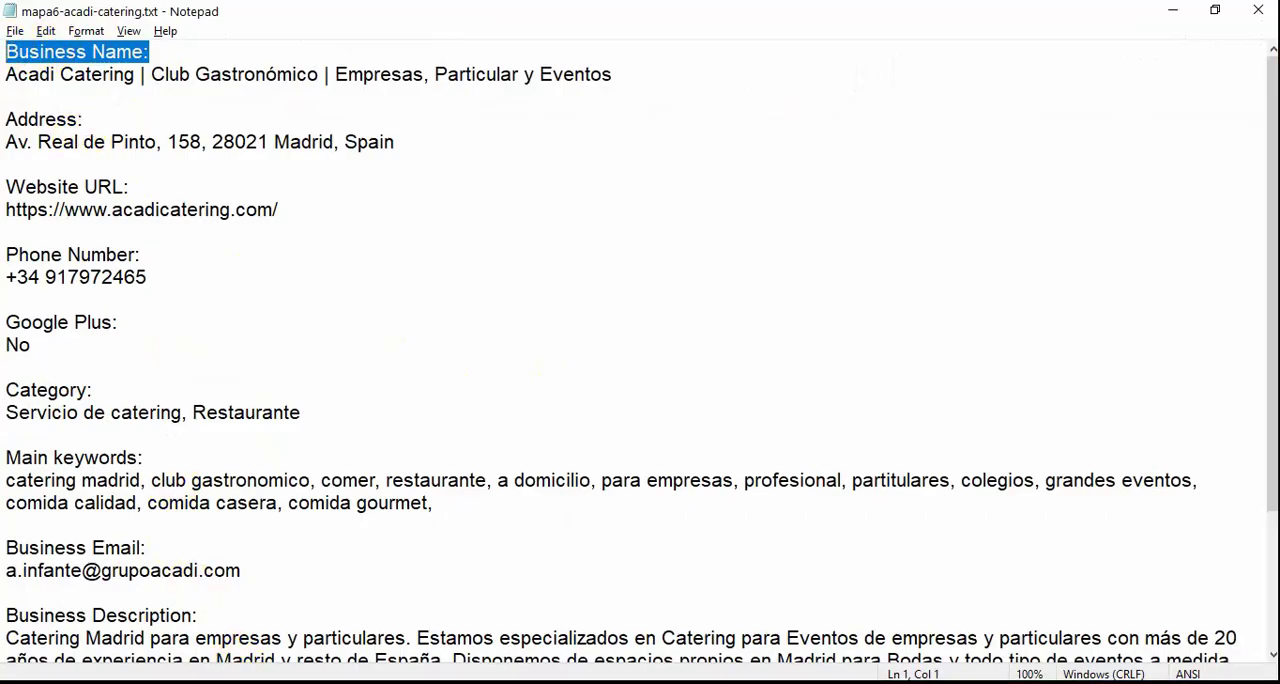
{"action": "key", "text": "alt+Tab"}
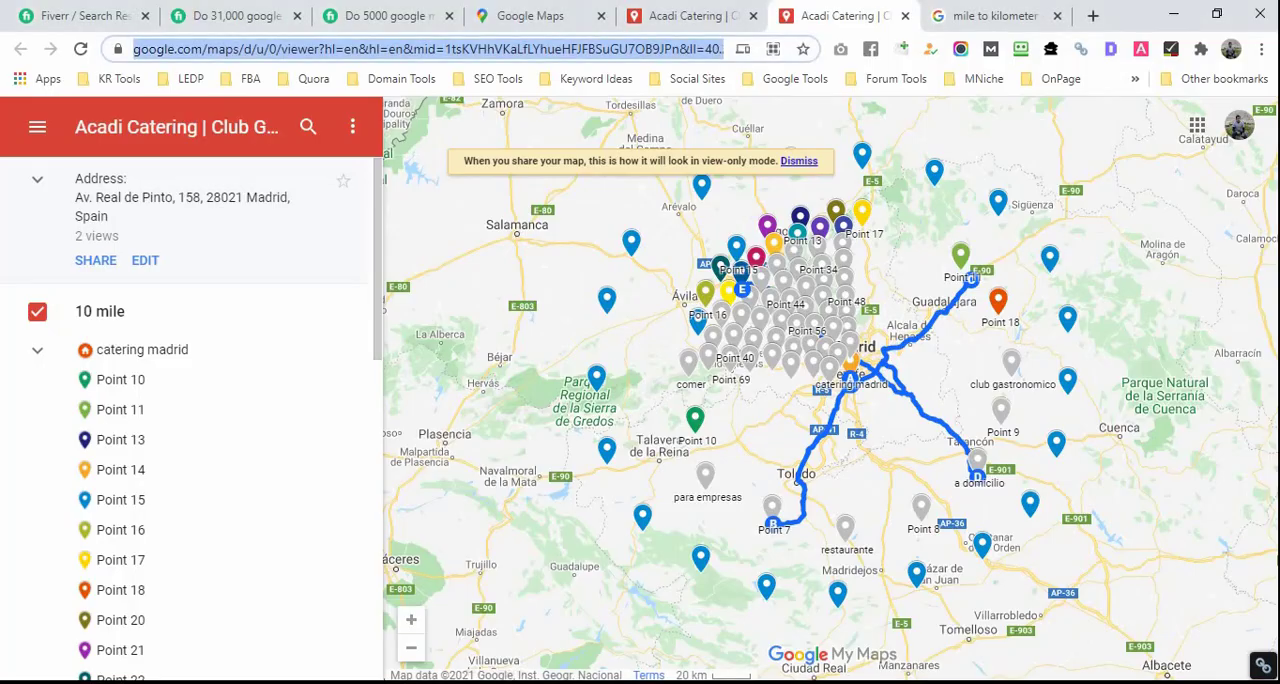
{"action": "key", "text": "alt+Tab"}
{"action": "left_click", "coordinate": [222, 231]}
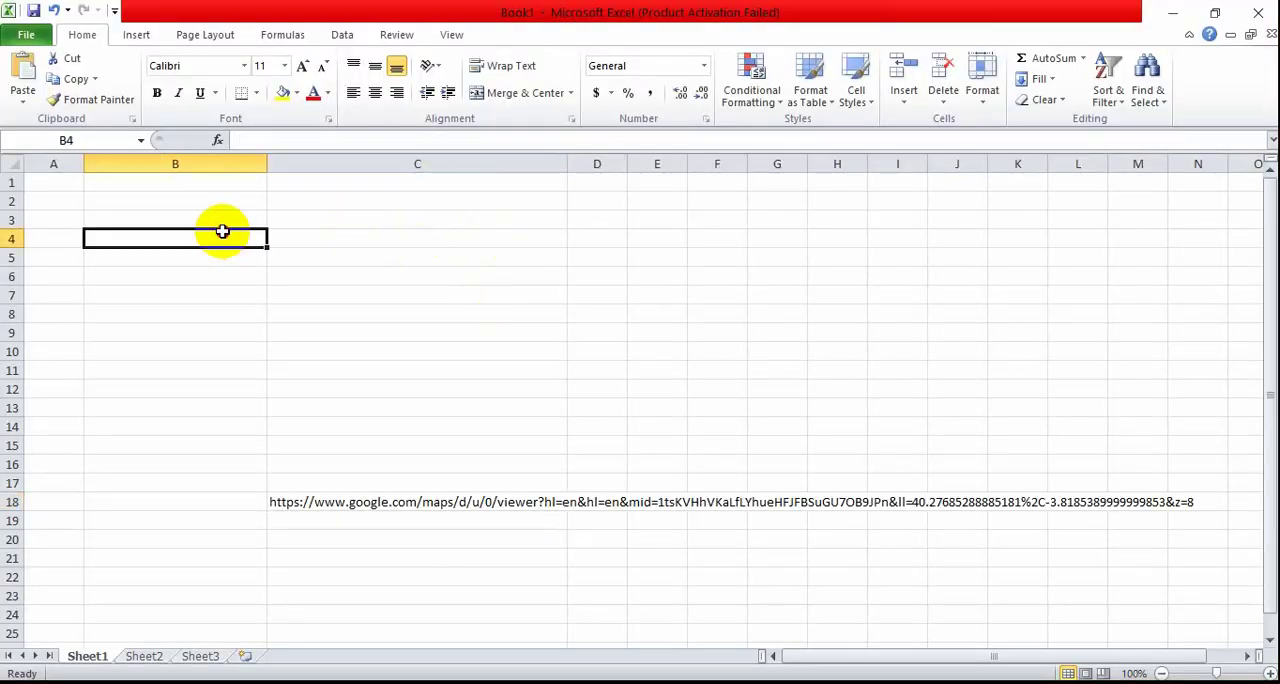
{"action": "key", "text": "ctrl+v"}
{"action": "left_click", "coordinate": [325, 233]}
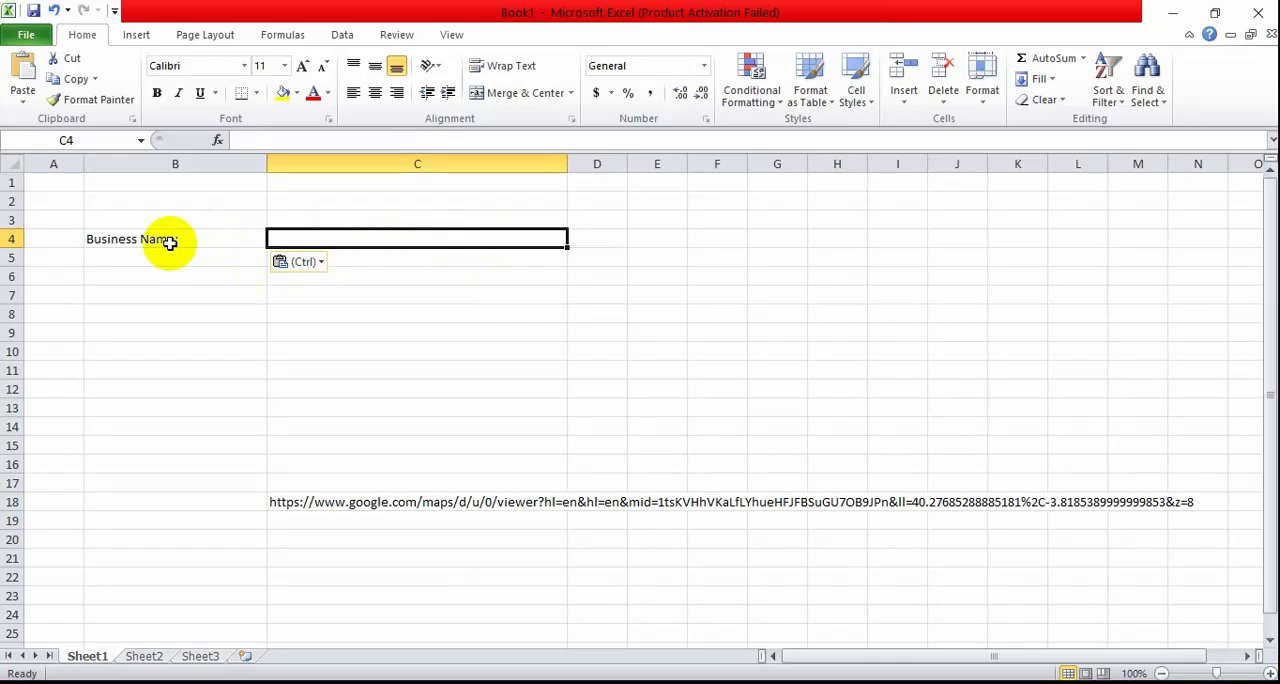
Step: Enter the label "adress" in cell B5, directly under the business name label
{"action": "left_click", "coordinate": [173, 255]}
{"action": "type", "text": "a"}
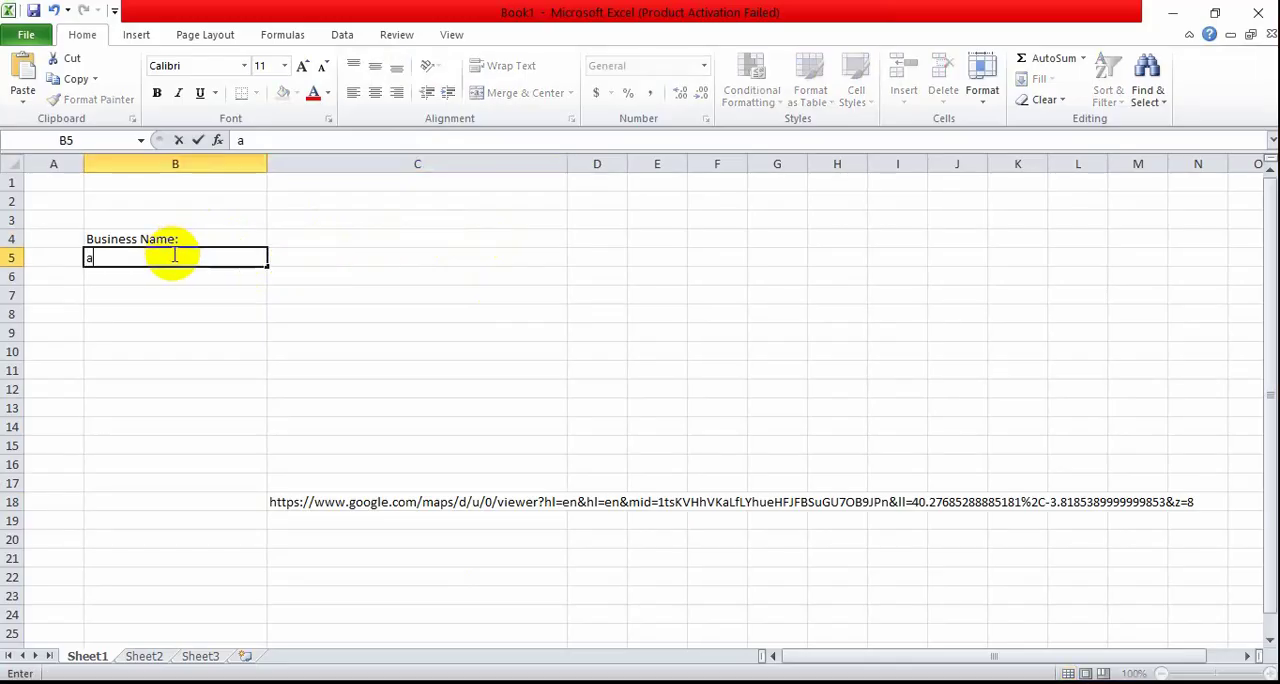
{"action": "type", "text": "dre"}
{"action": "key", "text": "BackSpace"}
{"action": "key", "text": "BackSpace"}
{"action": "type", "text": "dress"}
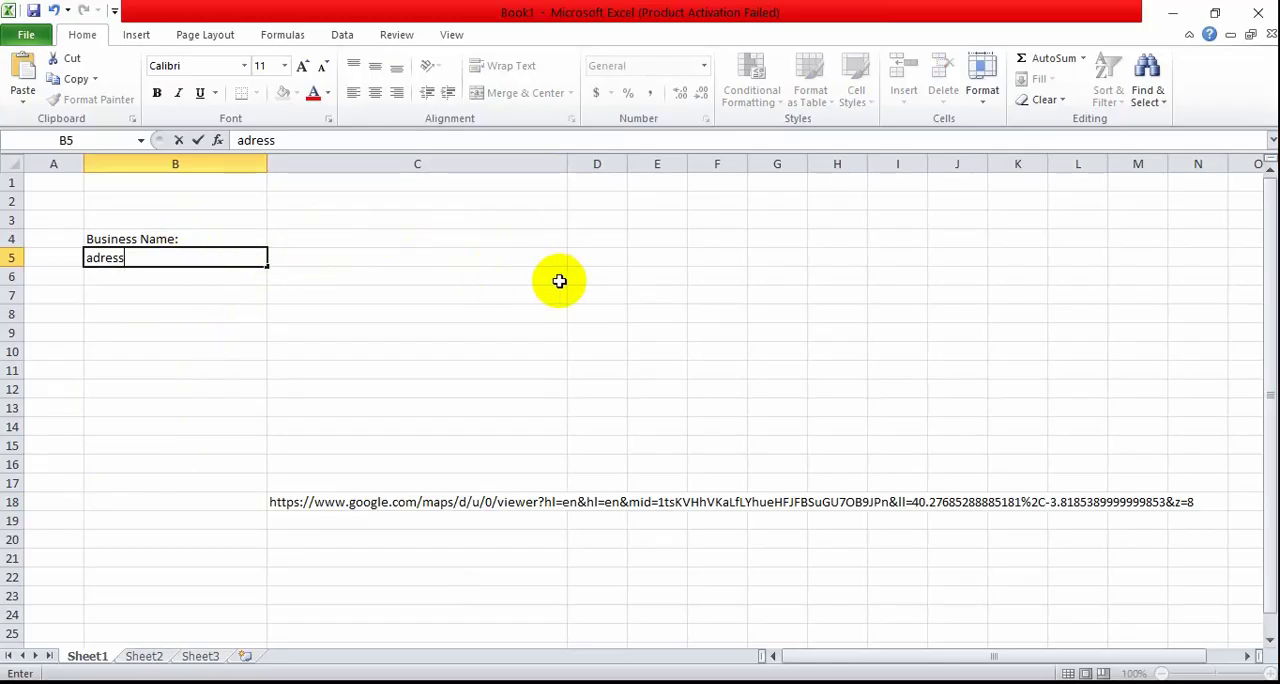
Step: Enter the label "google point link" in cell B18, beside the pasted map link
{"action": "left_click", "coordinate": [177, 505]}
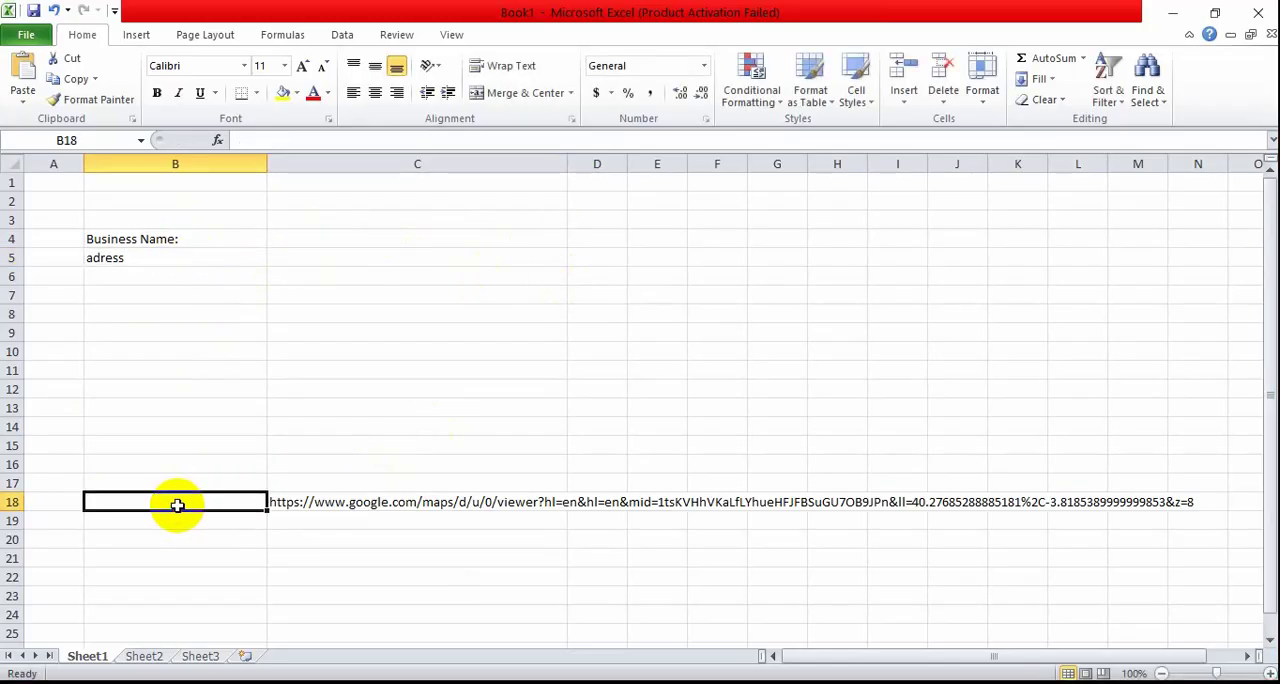
{"action": "type", "text": "goo"}
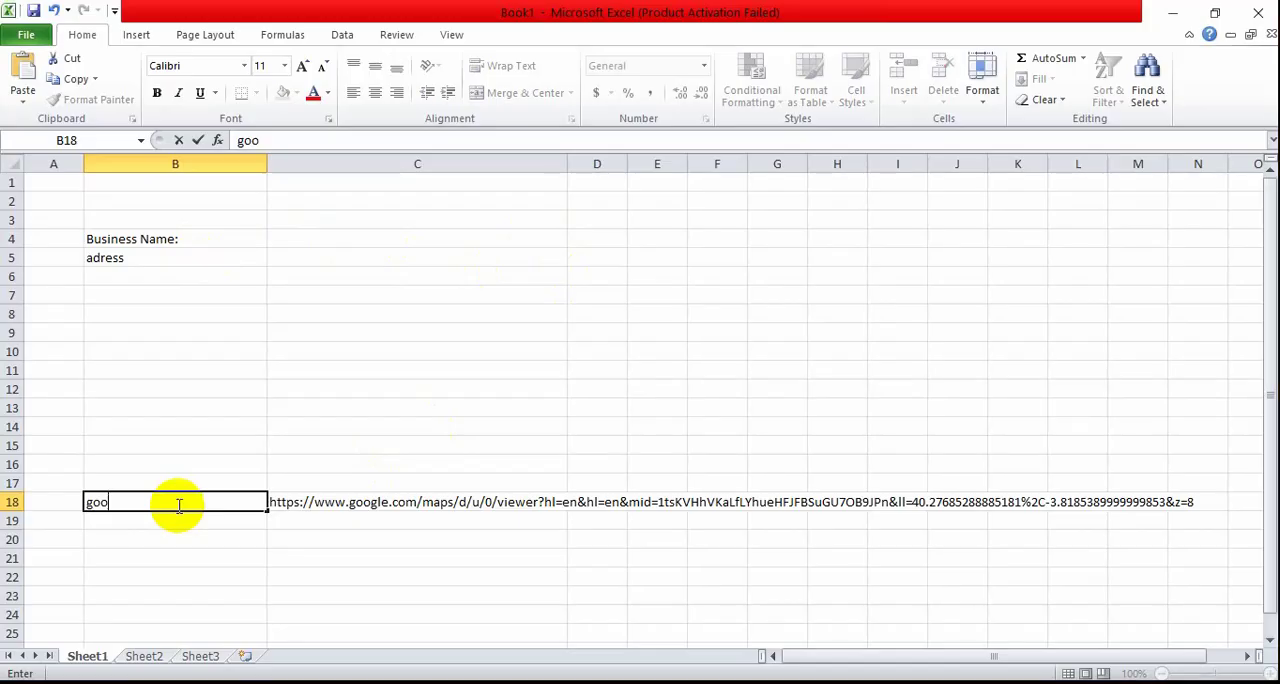
{"action": "type", "text": "le"}
{"action": "type", "text": "glr"}
{"action": "type", "text": "e"}
{"action": "type", "text": " point "}
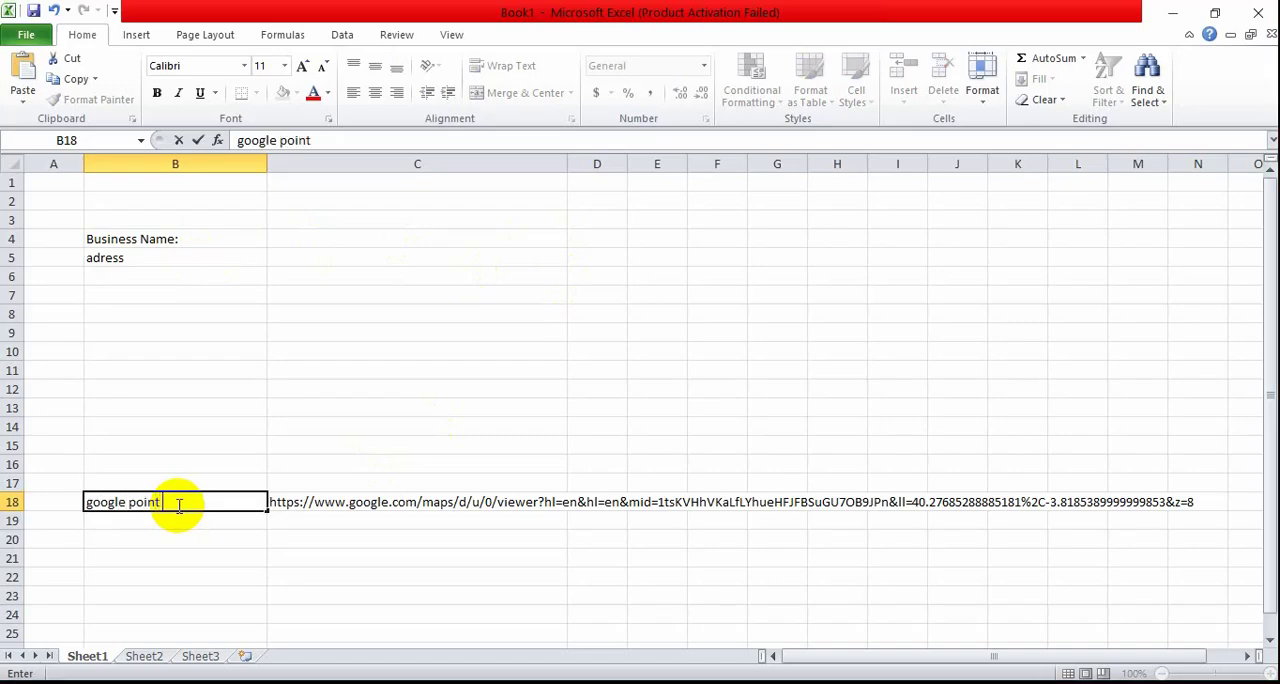
{"action": "type", "text": "link"}
{"action": "left_click", "coordinate": [283, 536]}
Step: Colour the B18 label's text red and add a colon so it reads "google point link:"
{"action": "left_click", "coordinate": [220, 500]}
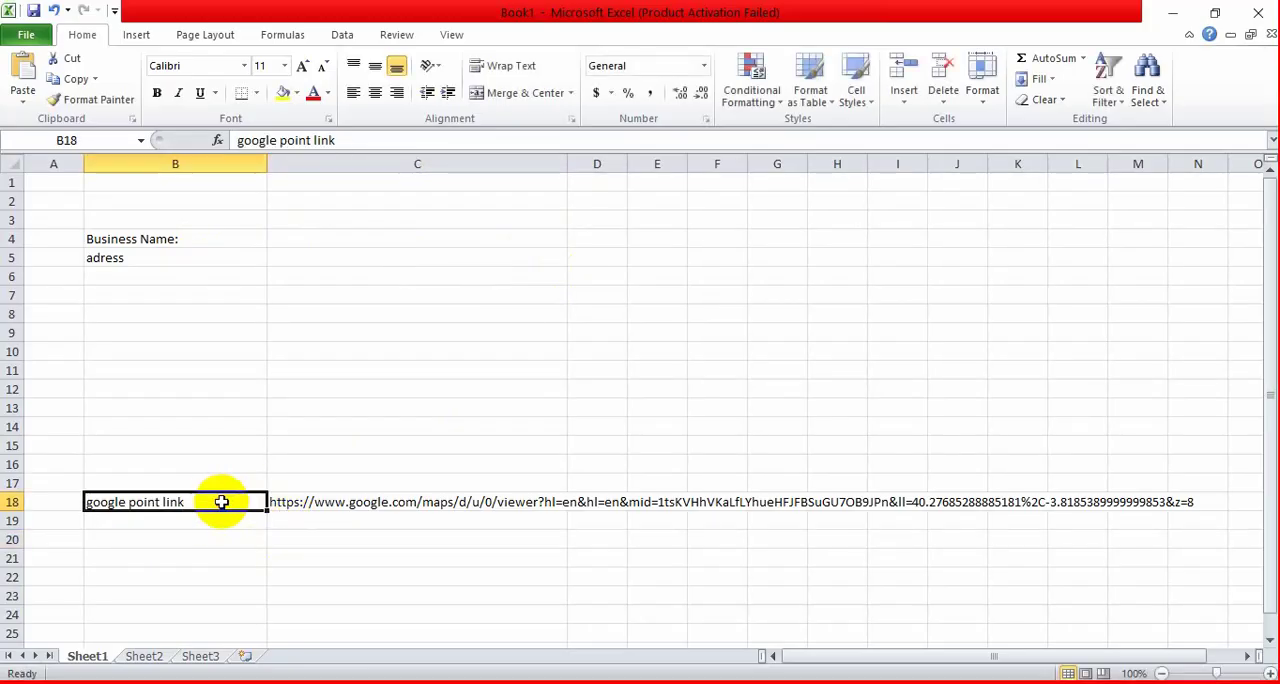
{"action": "left_click", "coordinate": [327, 93]}
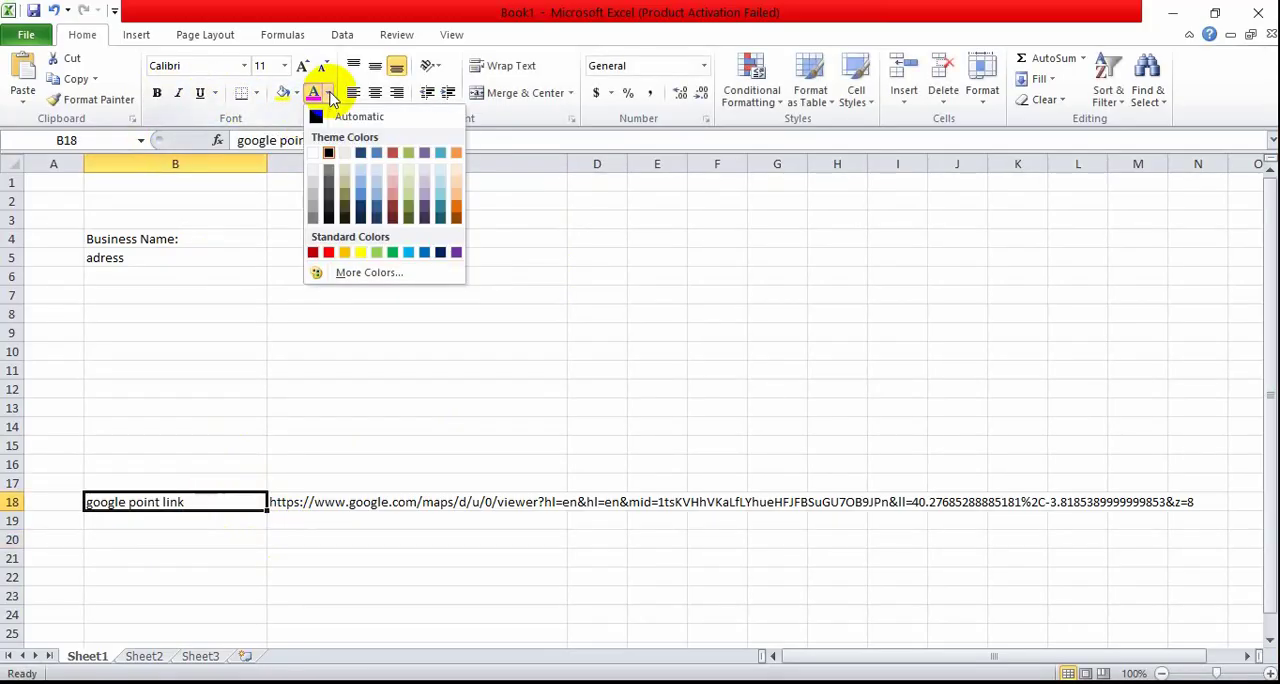
{"action": "left_click", "coordinate": [328, 253]}
{"action": "double_click", "coordinate": [228, 503]}
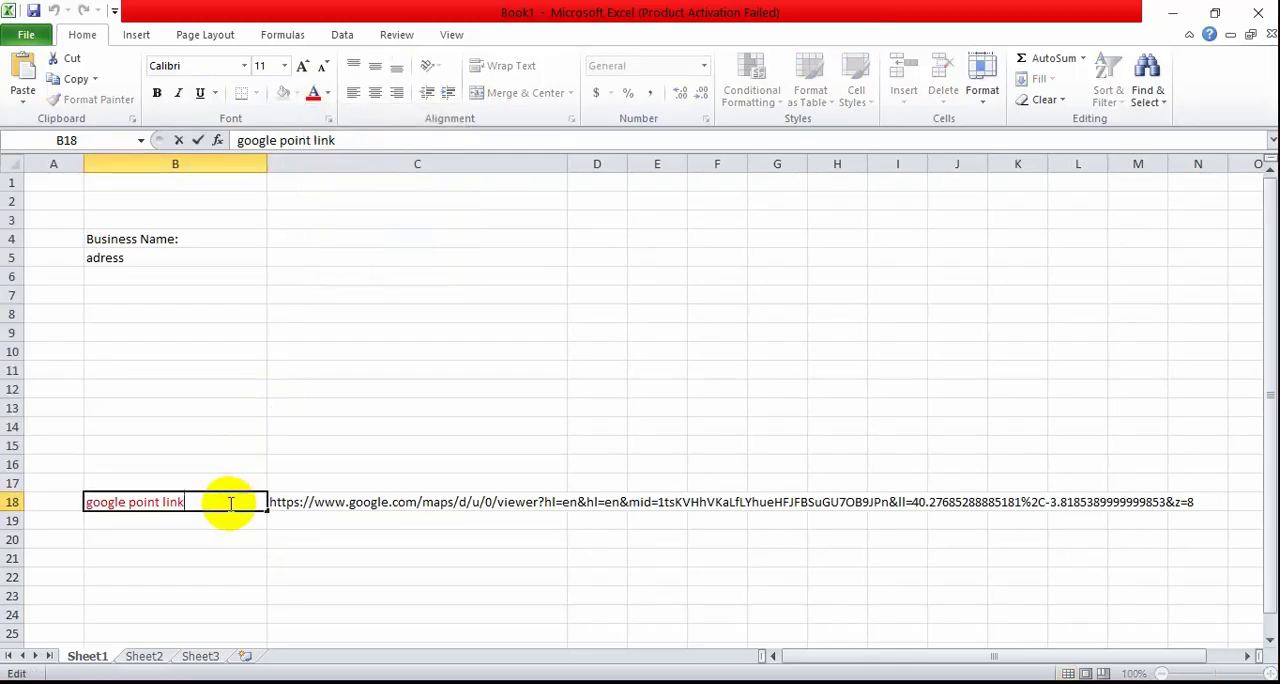
{"action": "type", "text": ":"}
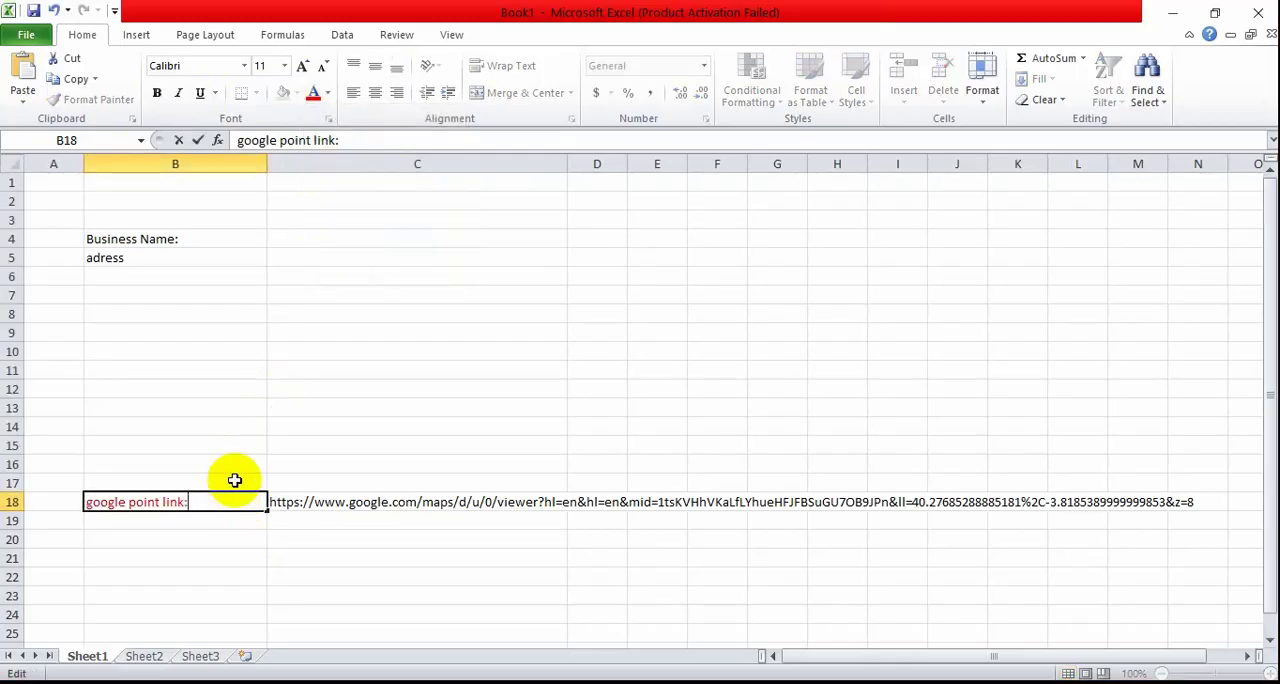
{"action": "left_click", "coordinate": [328, 576]}
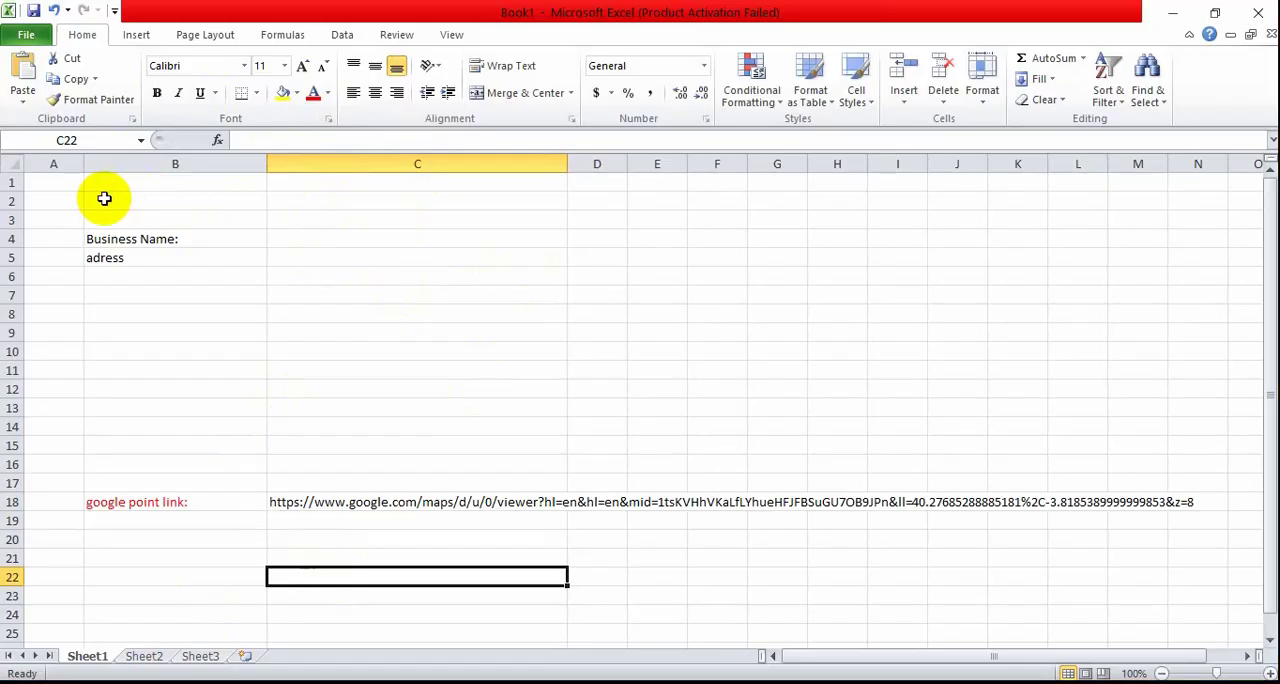
Step: Merge and center cells B2:E3 and enter the title "2000 google point map citation" in them
{"action": "left_click_drag", "start_coordinate": [103, 197], "coordinate": [663, 221]}
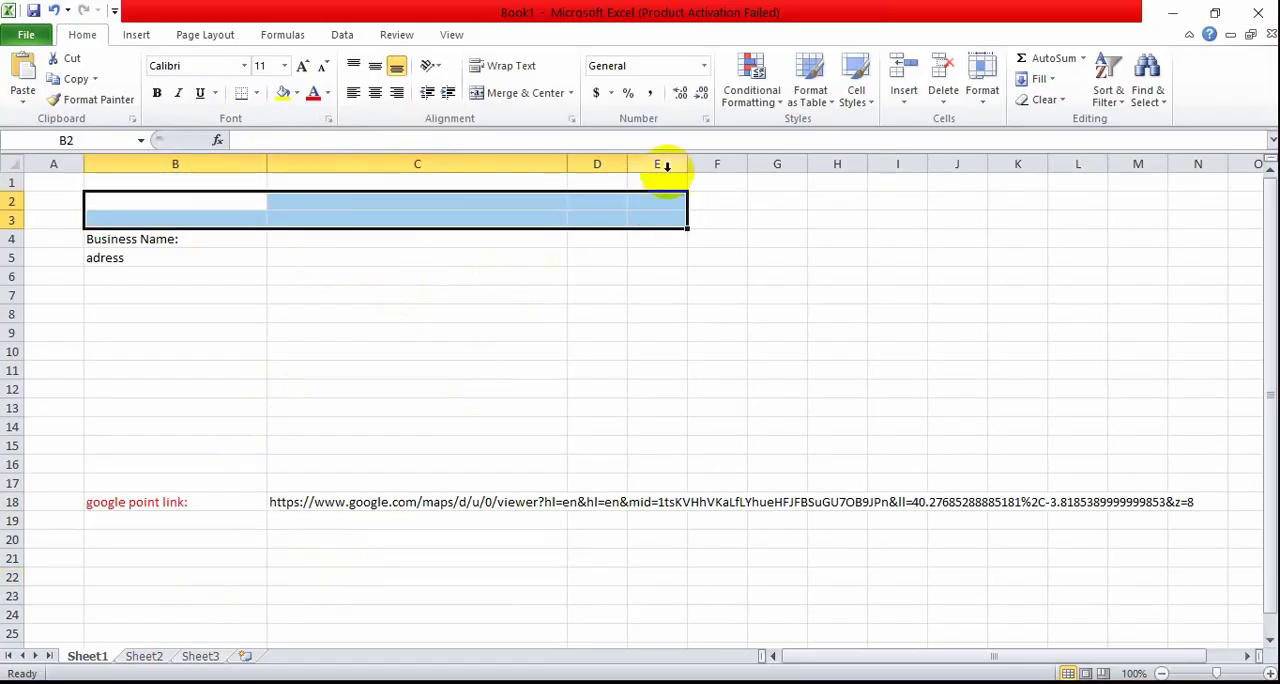
{"action": "left_click", "coordinate": [493, 93]}
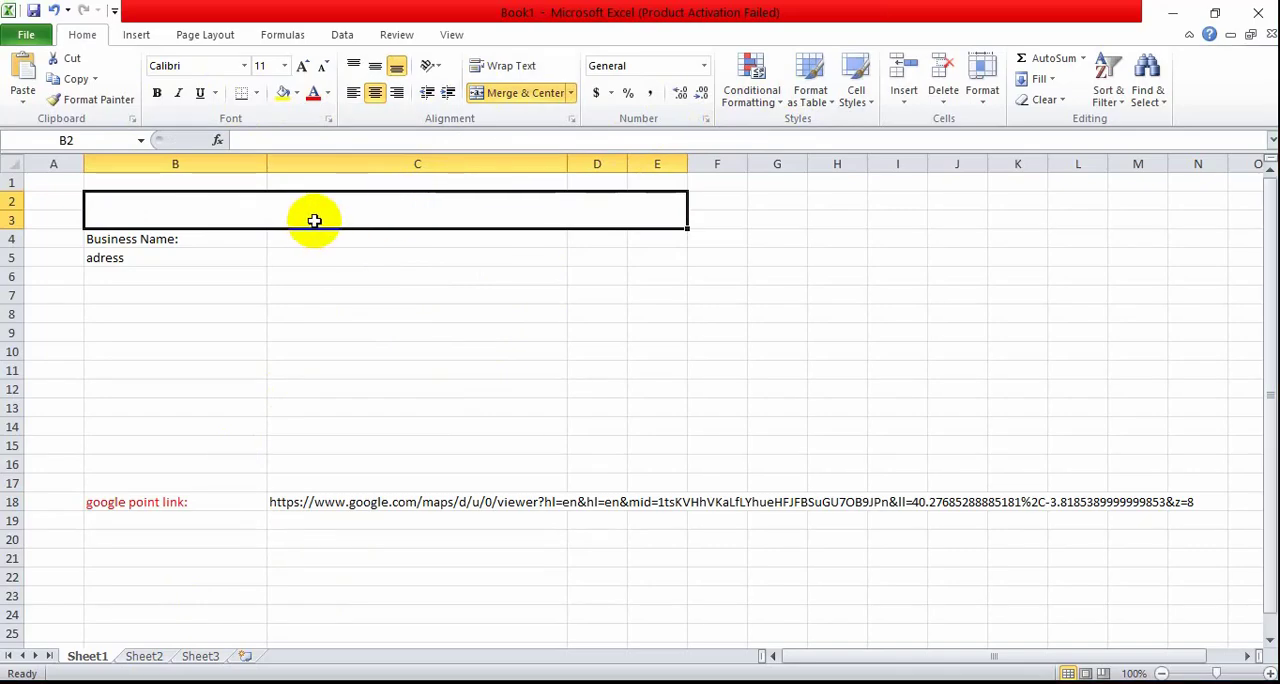
{"action": "type", "text": "200"}
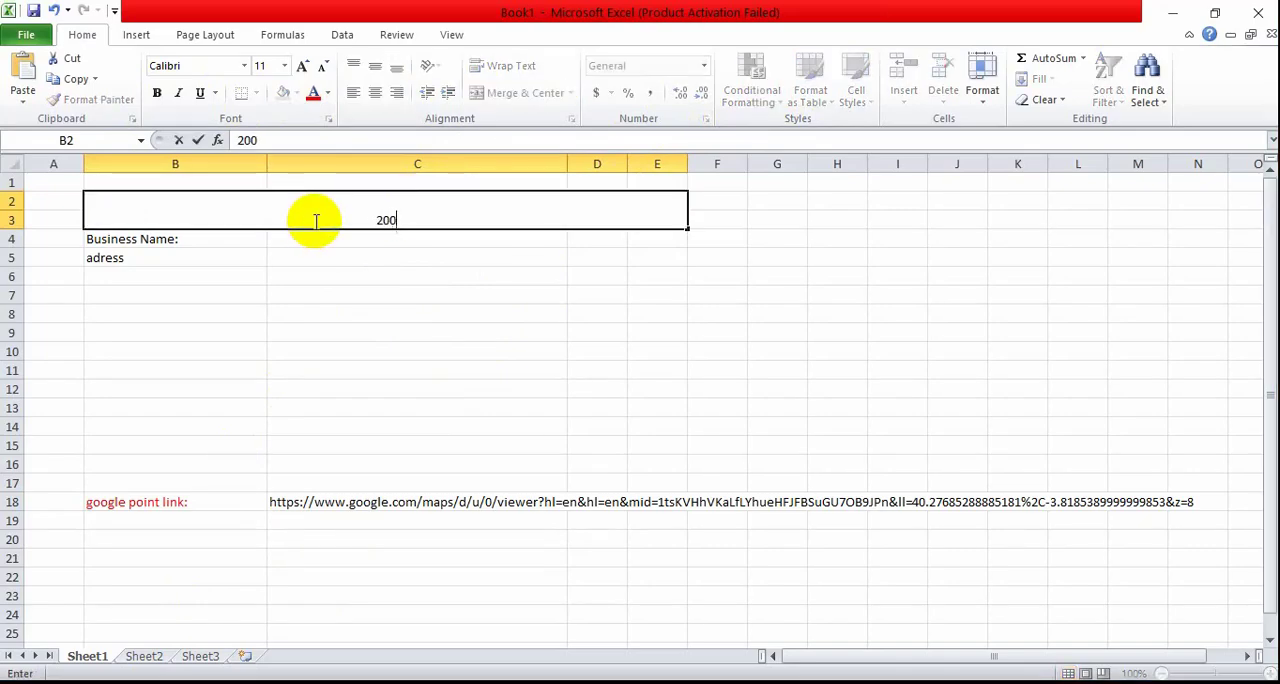
{"action": "type", "text": "0 google "}
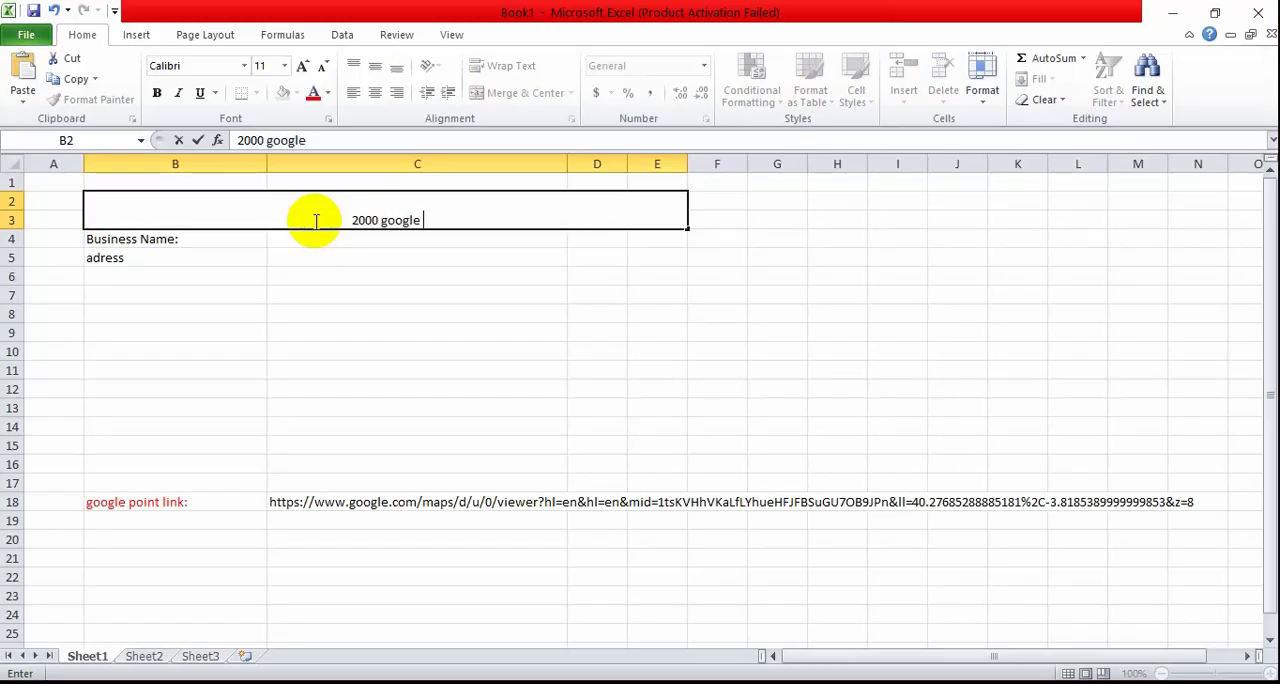
{"action": "type", "text": "point "}
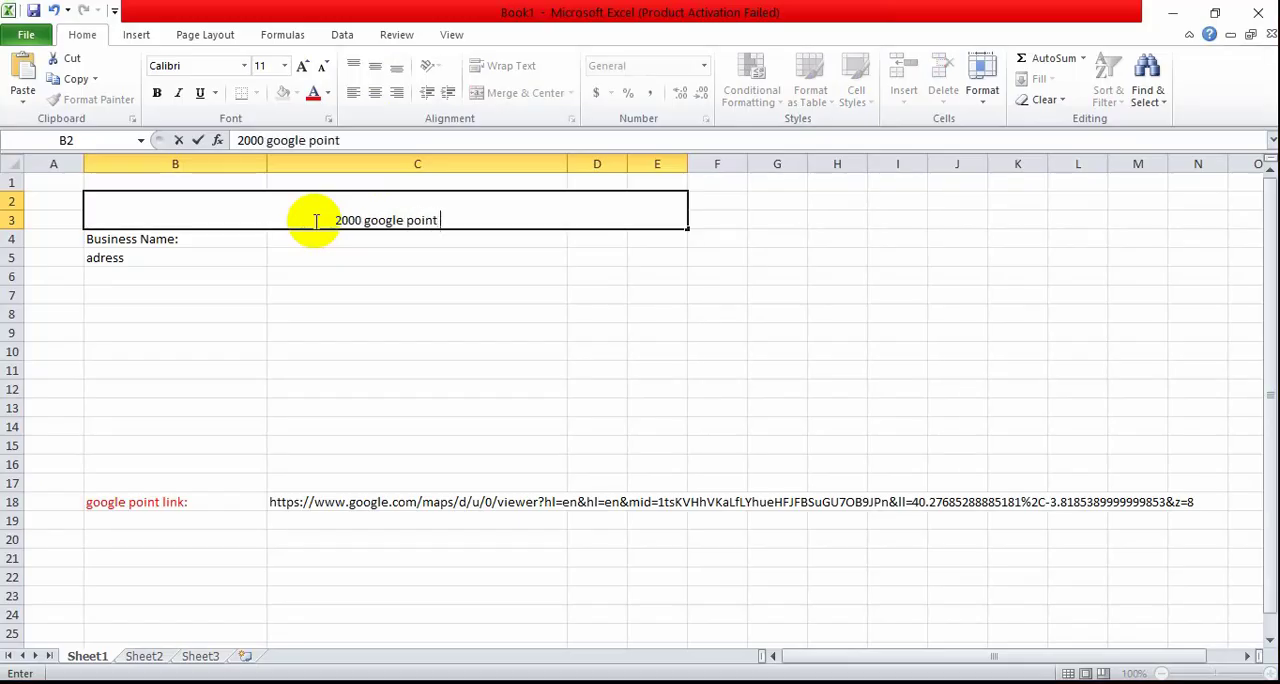
{"action": "type", "text": "map"}
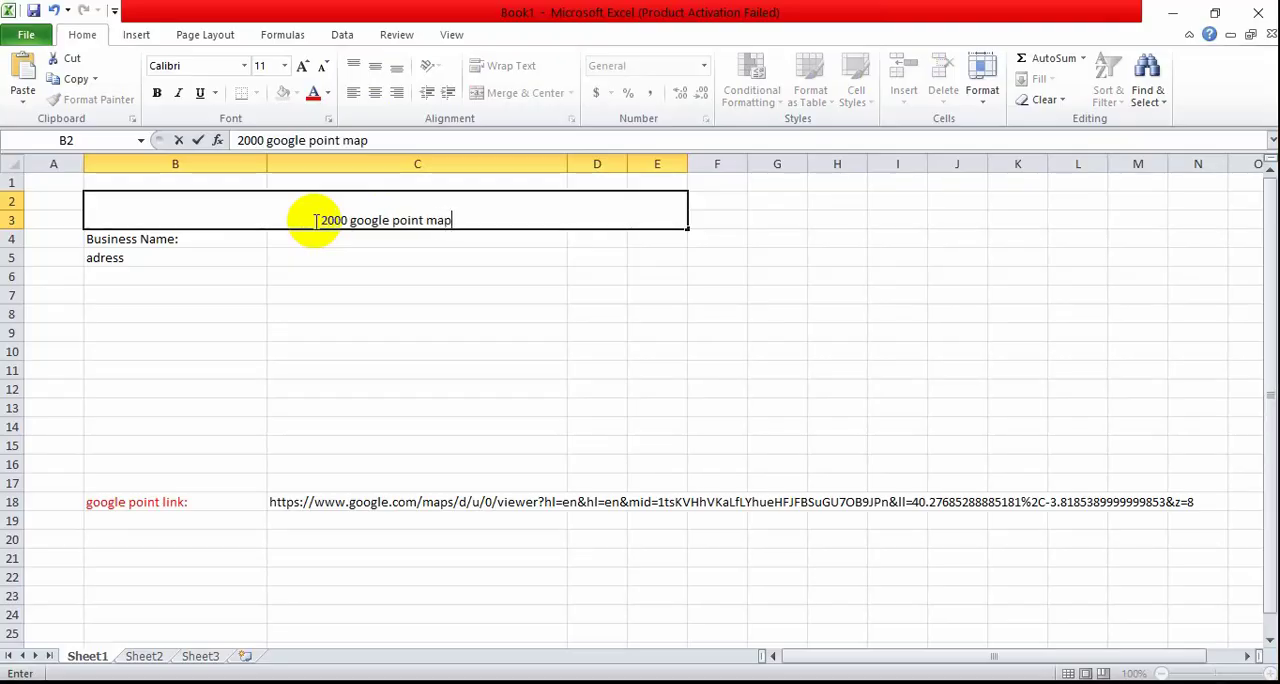
{"action": "type", "text": " c"}
{"action": "key", "text": "BackSpace"}
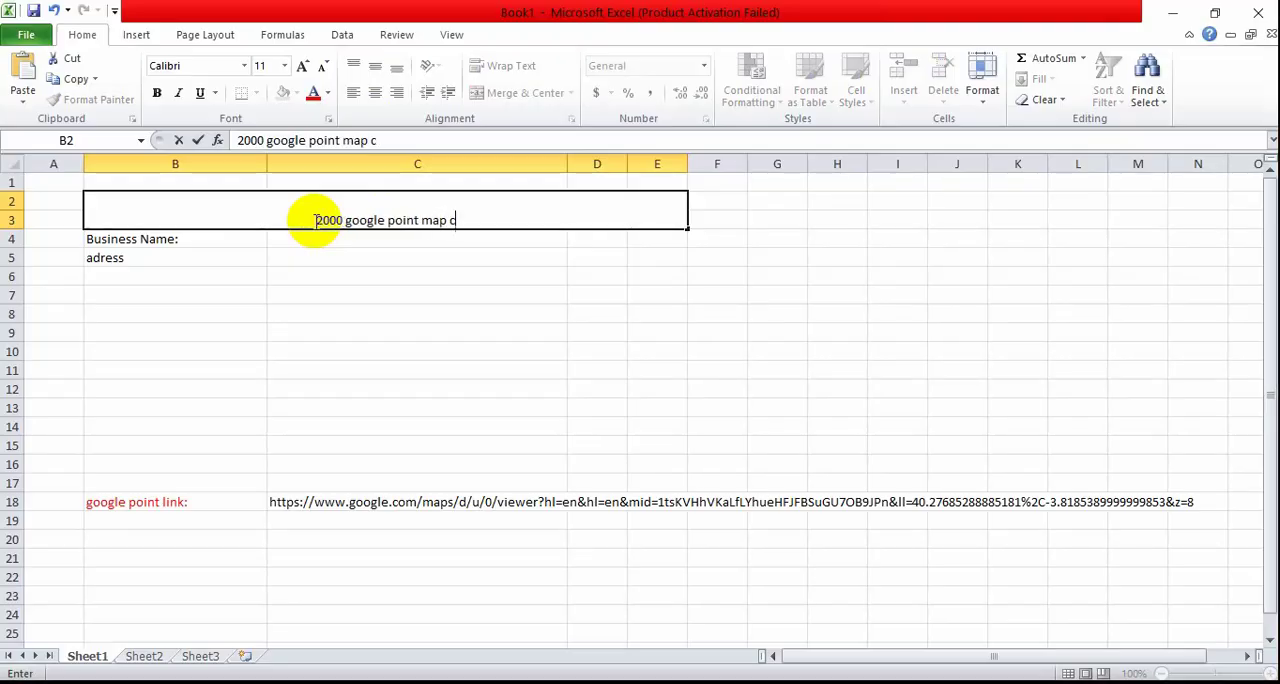
{"action": "type", "text": "itation"}
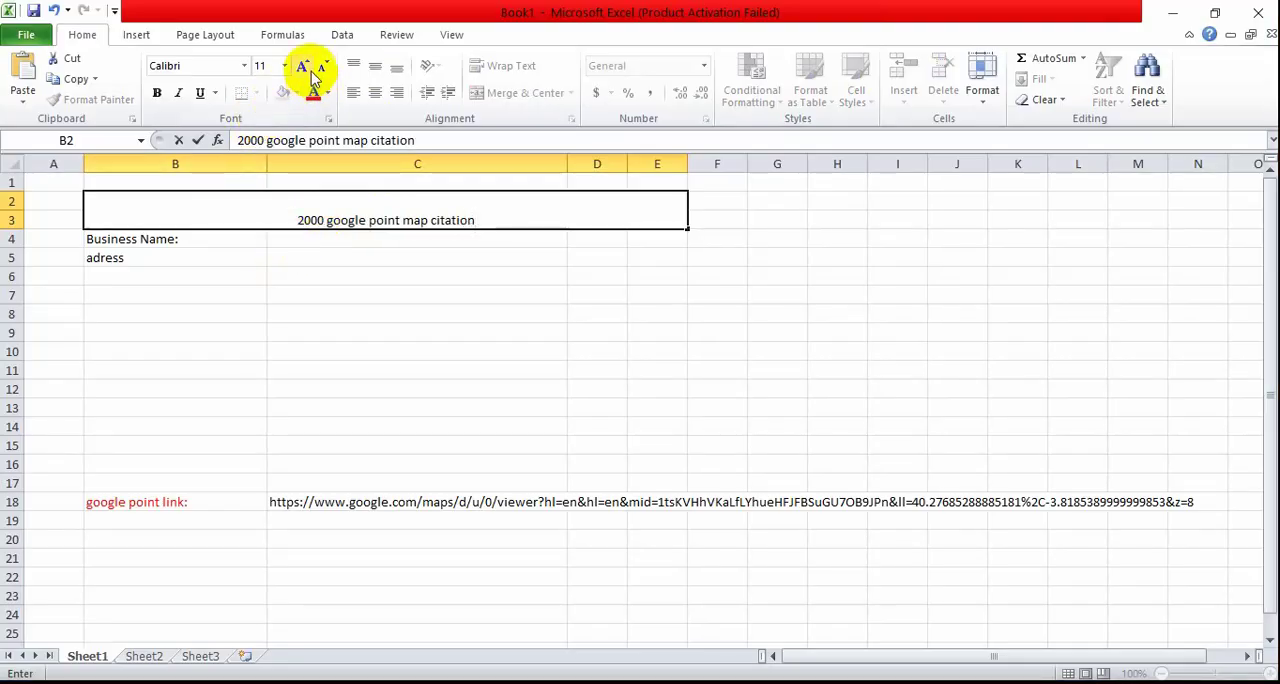
{"action": "left_click", "coordinate": [370, 332]}
Step: Enlarge the merged title's font size to 20
{"action": "left_click", "coordinate": [380, 209]}
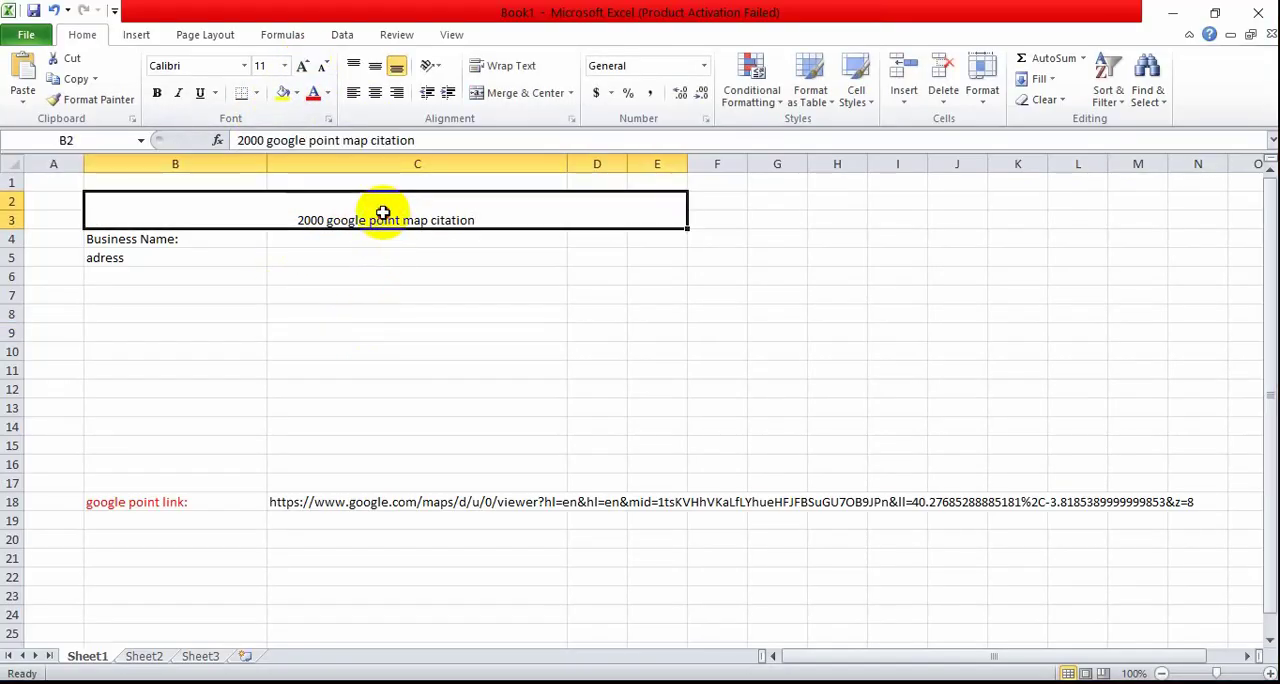
{"action": "left_click", "coordinate": [305, 66]}
{"action": "left_click", "coordinate": [305, 66]}
{"action": "left_click", "coordinate": [305, 66]}
{"action": "left_click", "coordinate": [305, 66]}
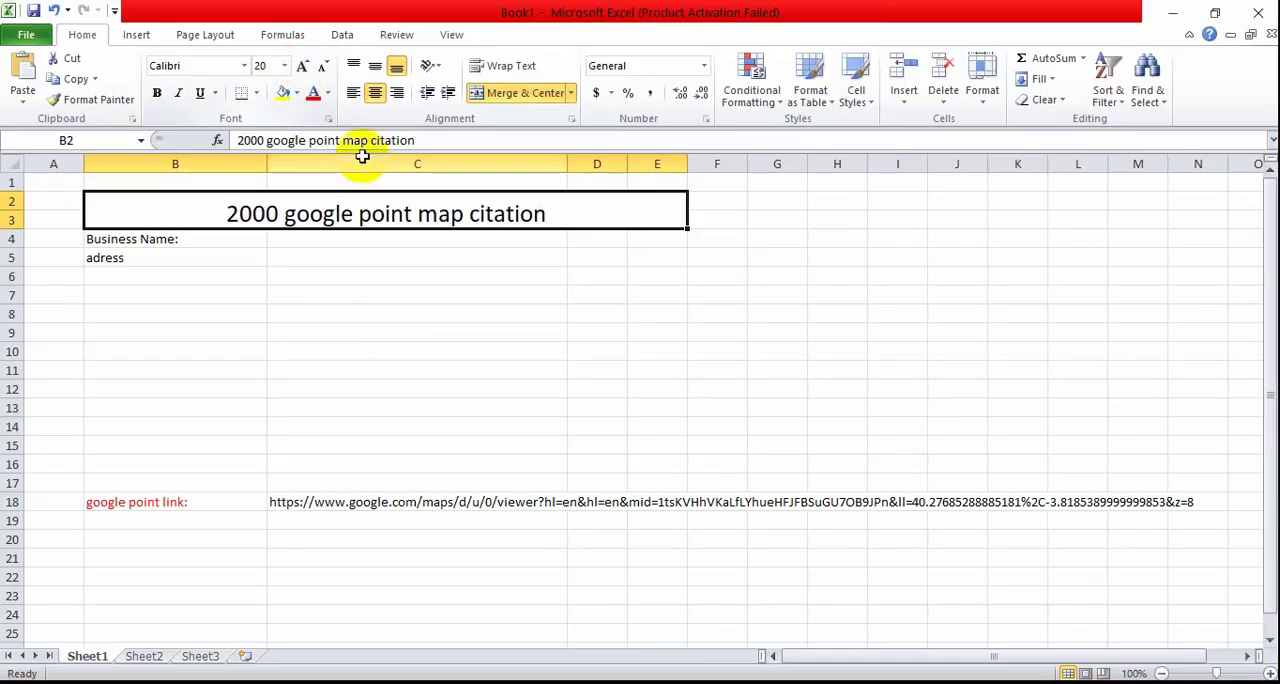
{"action": "left_click", "coordinate": [480, 331]}
Step: Give the merged title cell a black fill and light blue text
{"action": "left_click", "coordinate": [509, 211]}
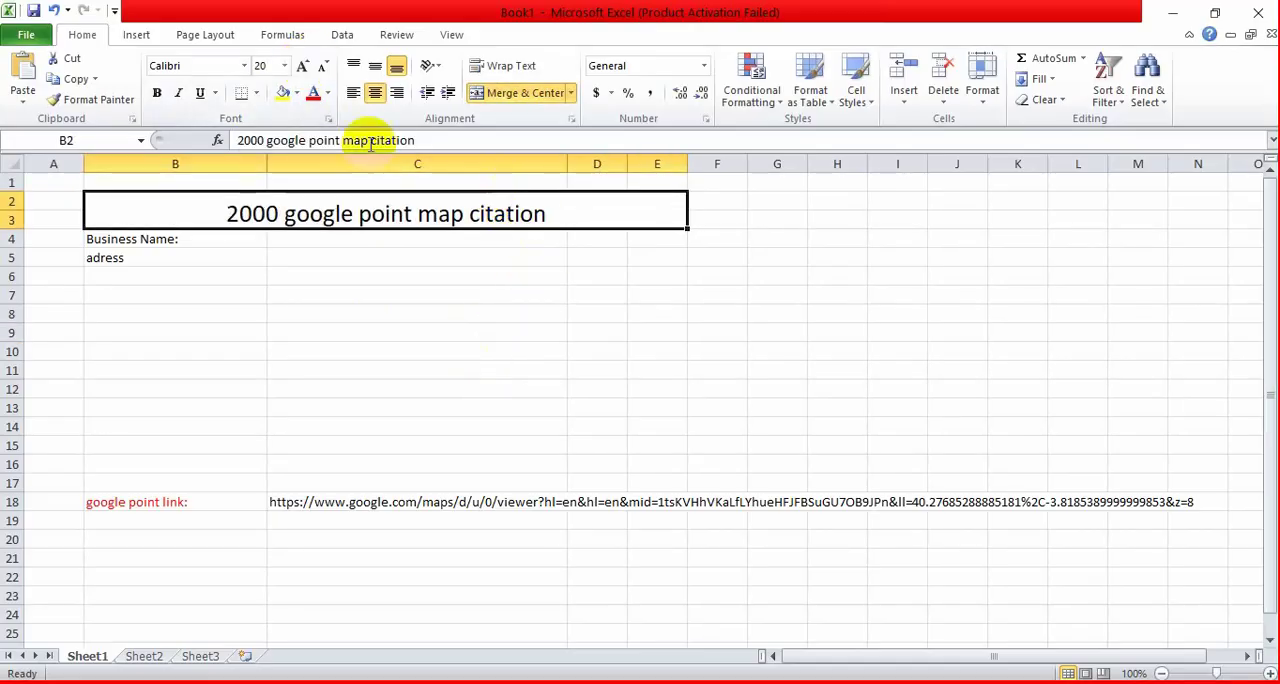
{"action": "left_click", "coordinate": [297, 93]}
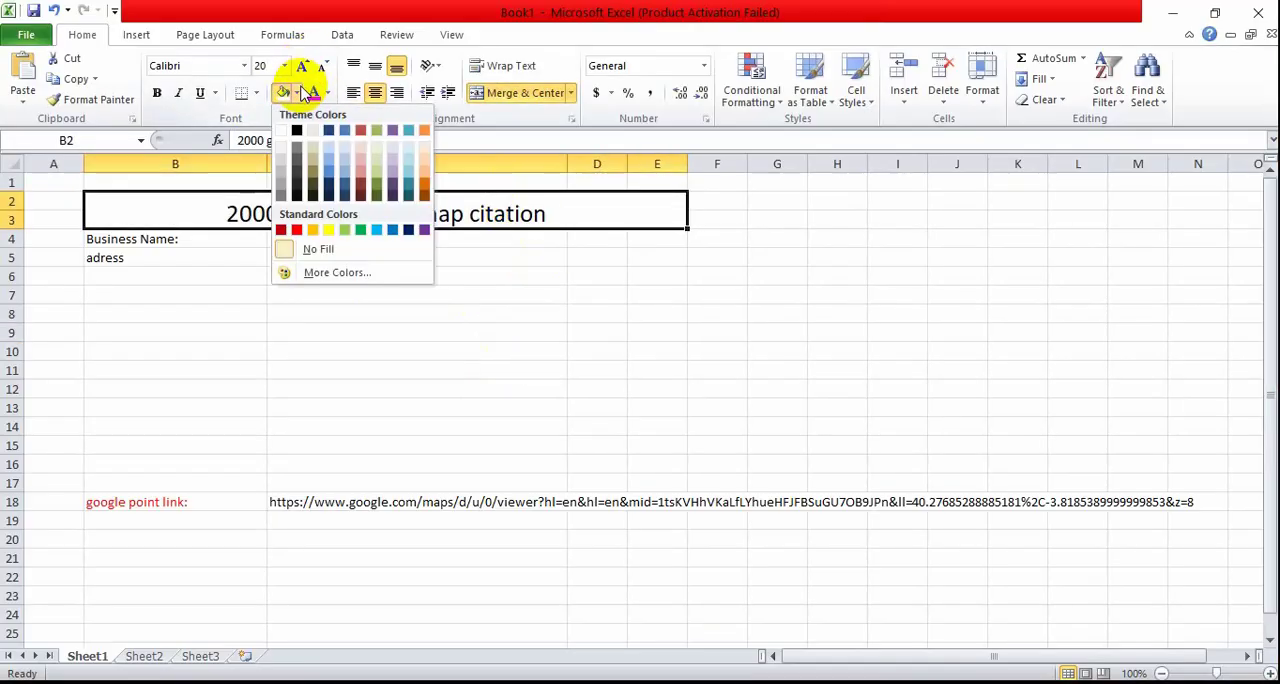
{"action": "left_click", "coordinate": [296, 131]}
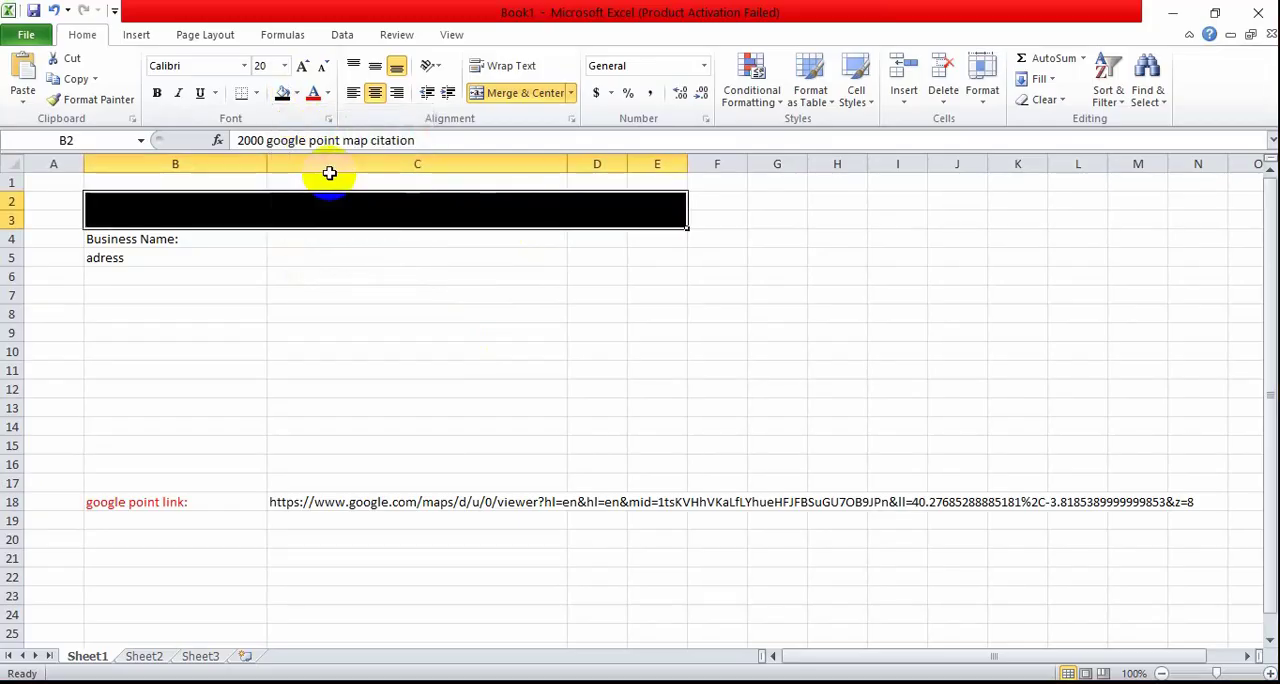
{"action": "left_click", "coordinate": [327, 93]}
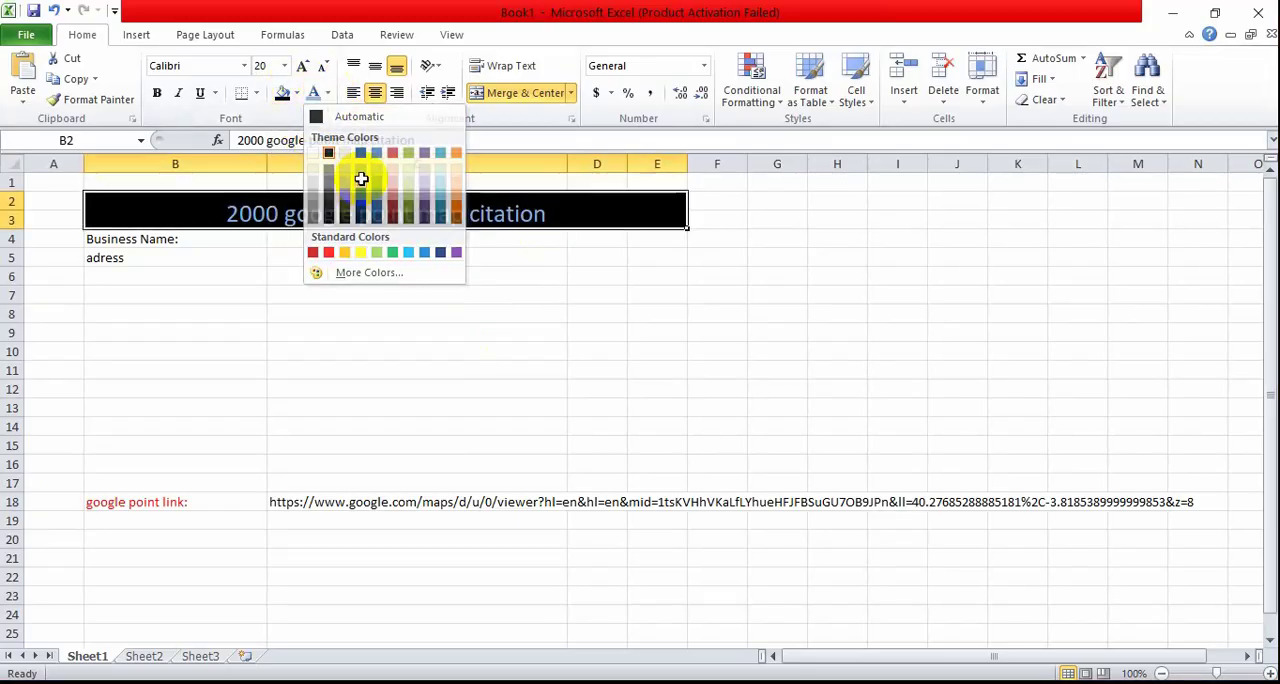
{"action": "left_click", "coordinate": [362, 177]}
{"action": "left_click", "coordinate": [429, 310]}
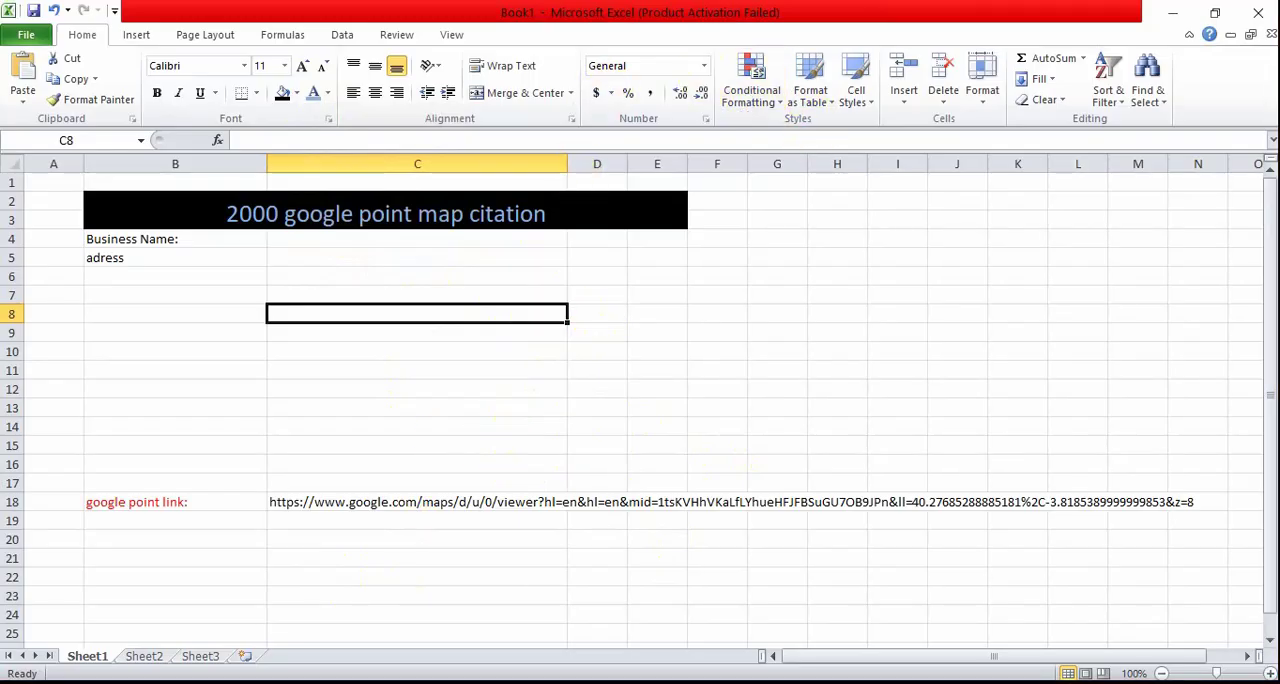
Step: Switch to Chrome, close the enlarged image on the Fiverr 5000 google maps citations gig, and examine the gig's gallery and Basic package
{"action": "key", "text": "alt+Tab"}
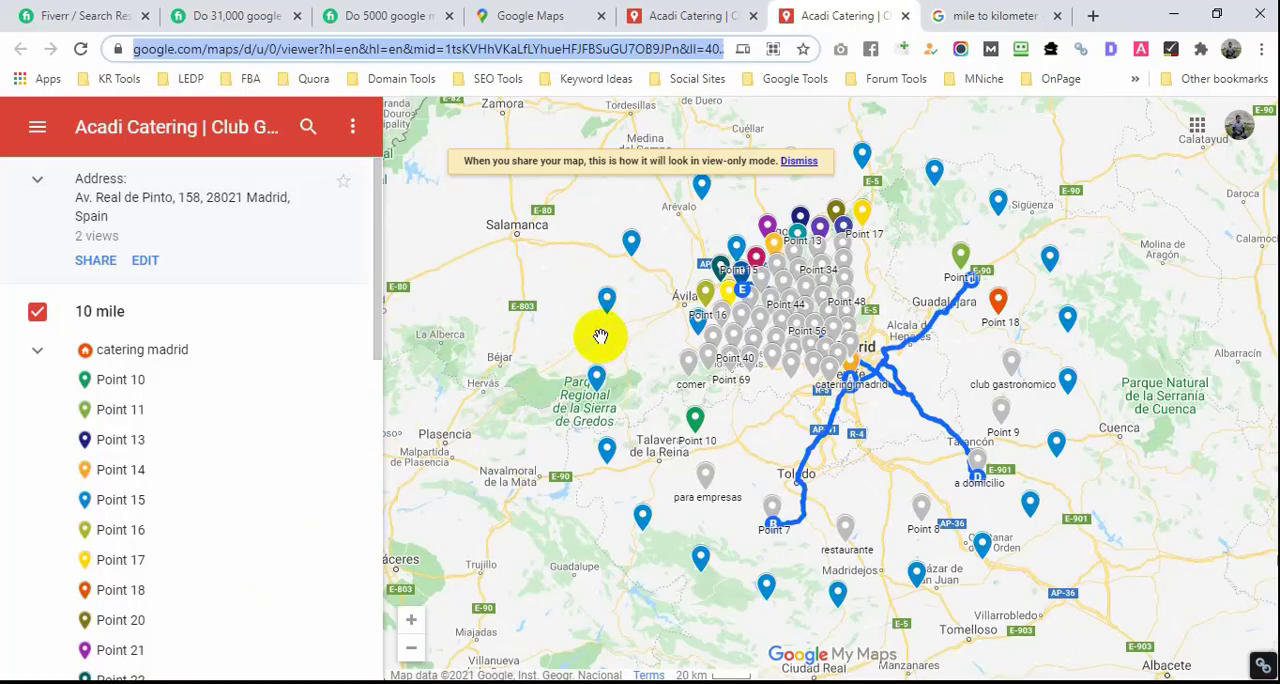
{"action": "left_click", "coordinate": [400, 16]}
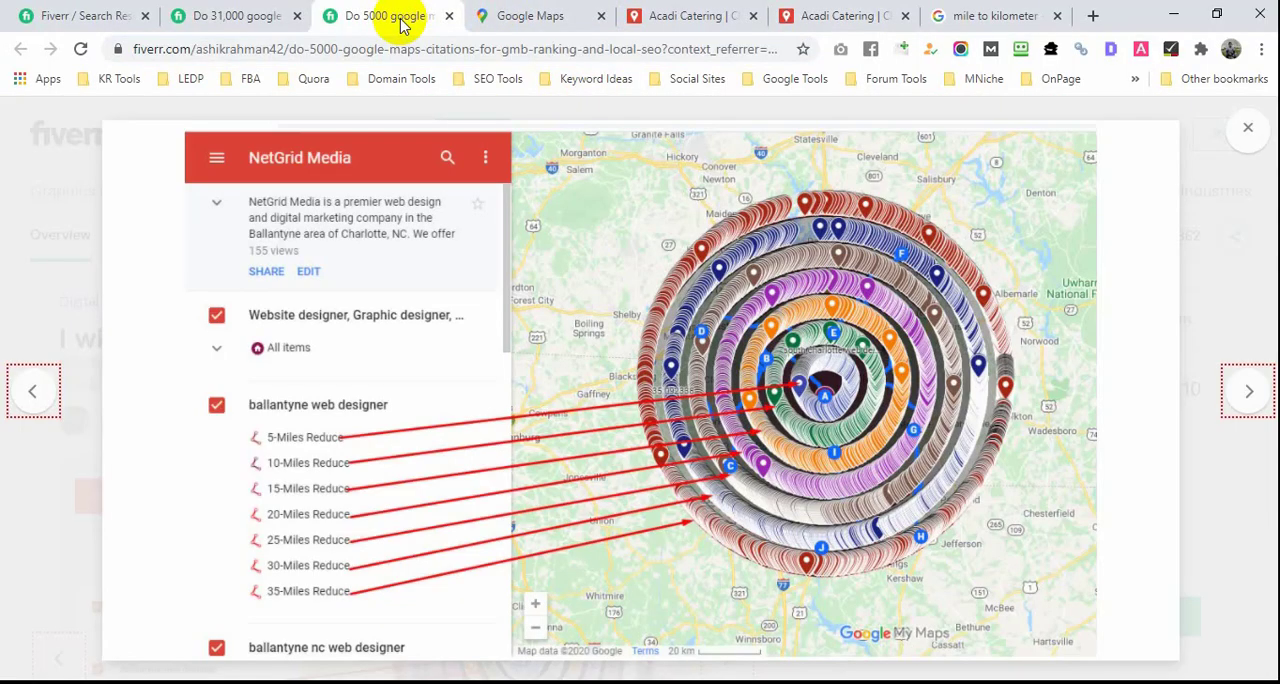
{"action": "left_click", "coordinate": [1248, 127]}
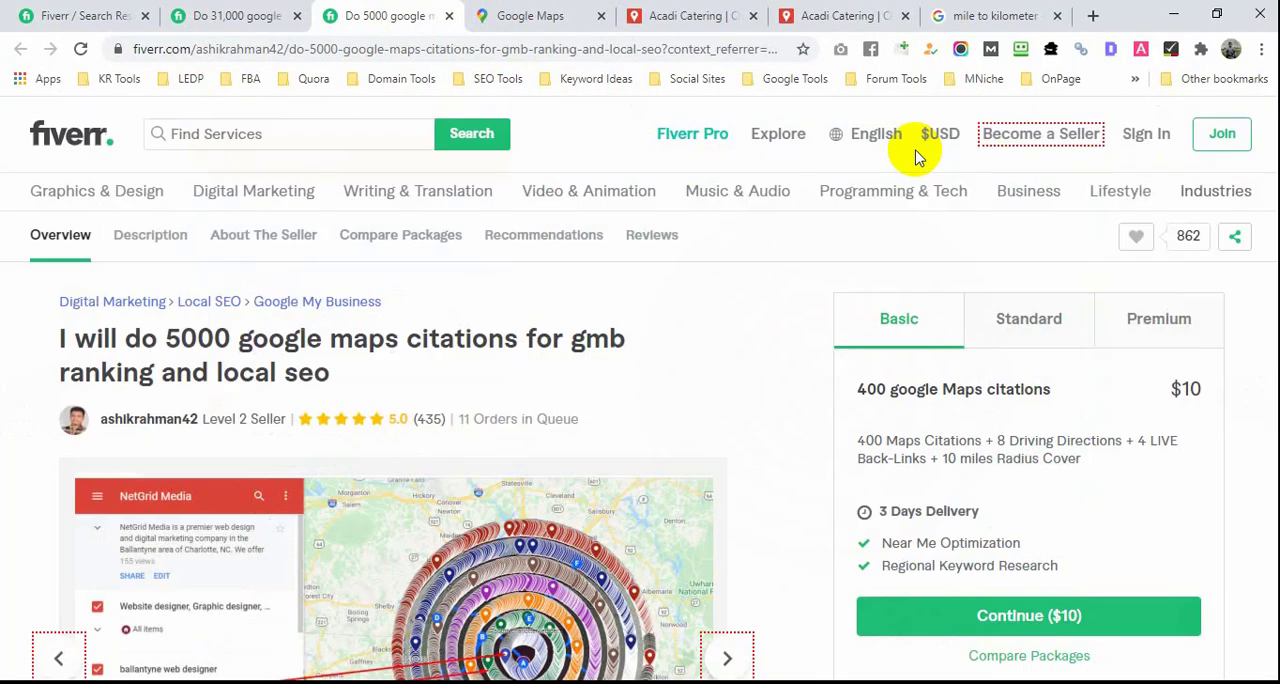
{"action": "scroll", "coordinate": [623, 306], "scroll_direction": "down", "scroll_amount": 4}
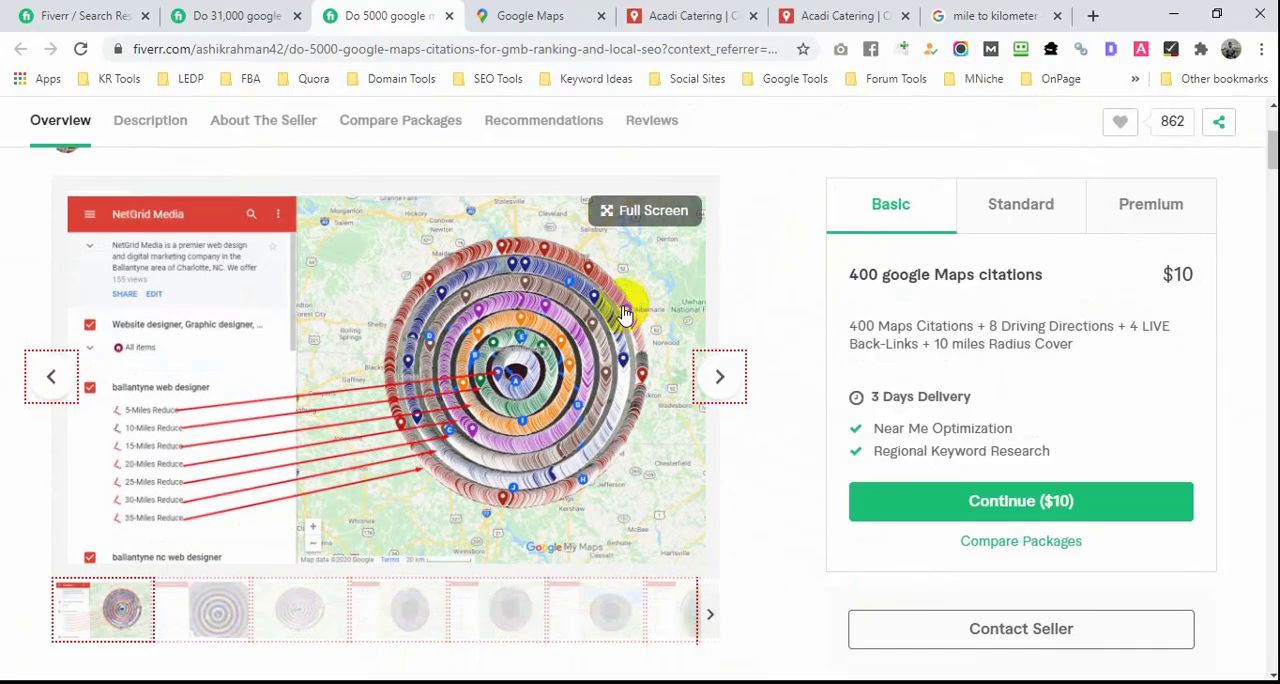
Step: Compare the 5000 google maps citations gig's Basic package with the Acadi Catering map's directions and 20 mile layers, and view the Standard package
{"action": "scroll", "coordinate": [623, 313], "scroll_direction": "up", "scroll_amount": 2}
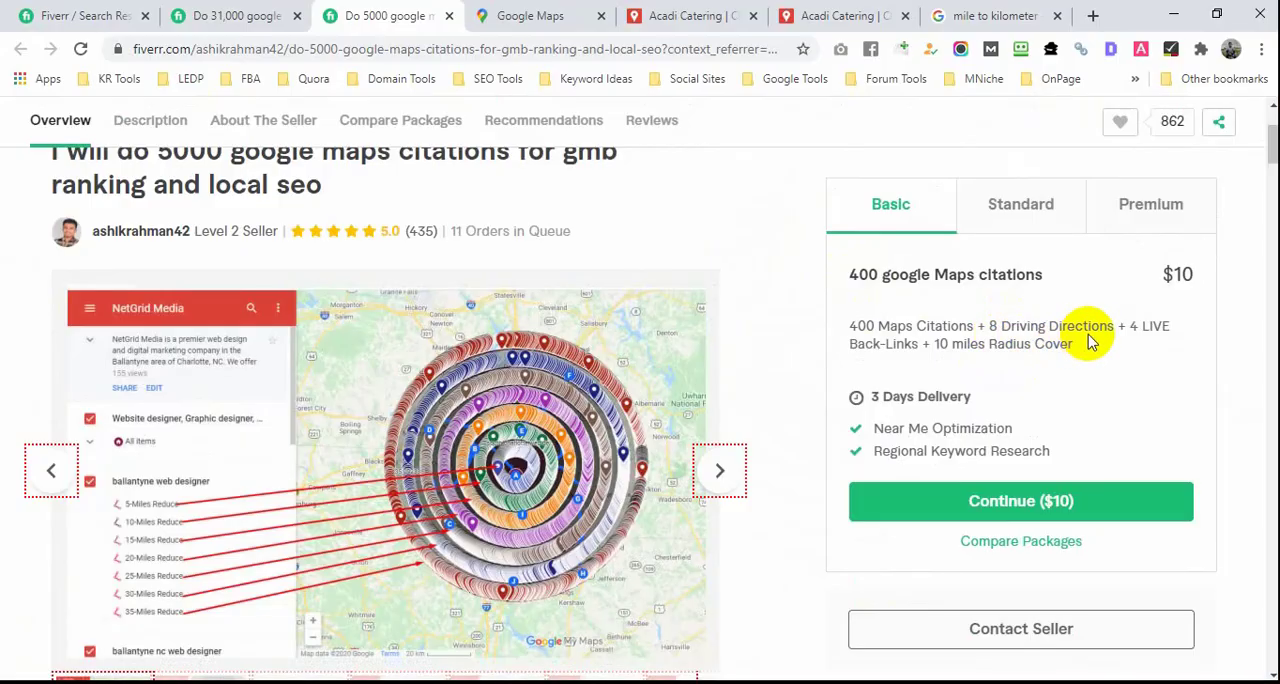
{"action": "left_click", "coordinate": [677, 16]}
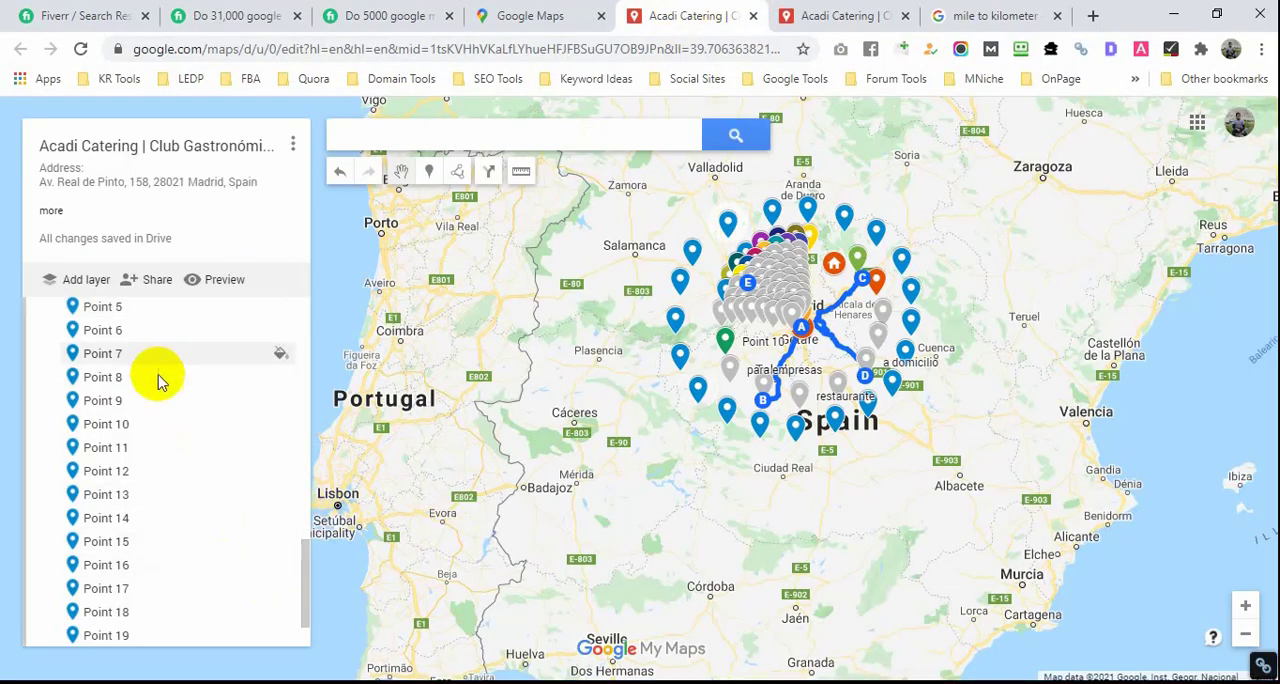
{"action": "scroll", "coordinate": [157, 395], "scroll_direction": "down", "scroll_amount": 1}
{"action": "scroll", "coordinate": [170, 408], "scroll_direction": "up", "scroll_amount": 5}
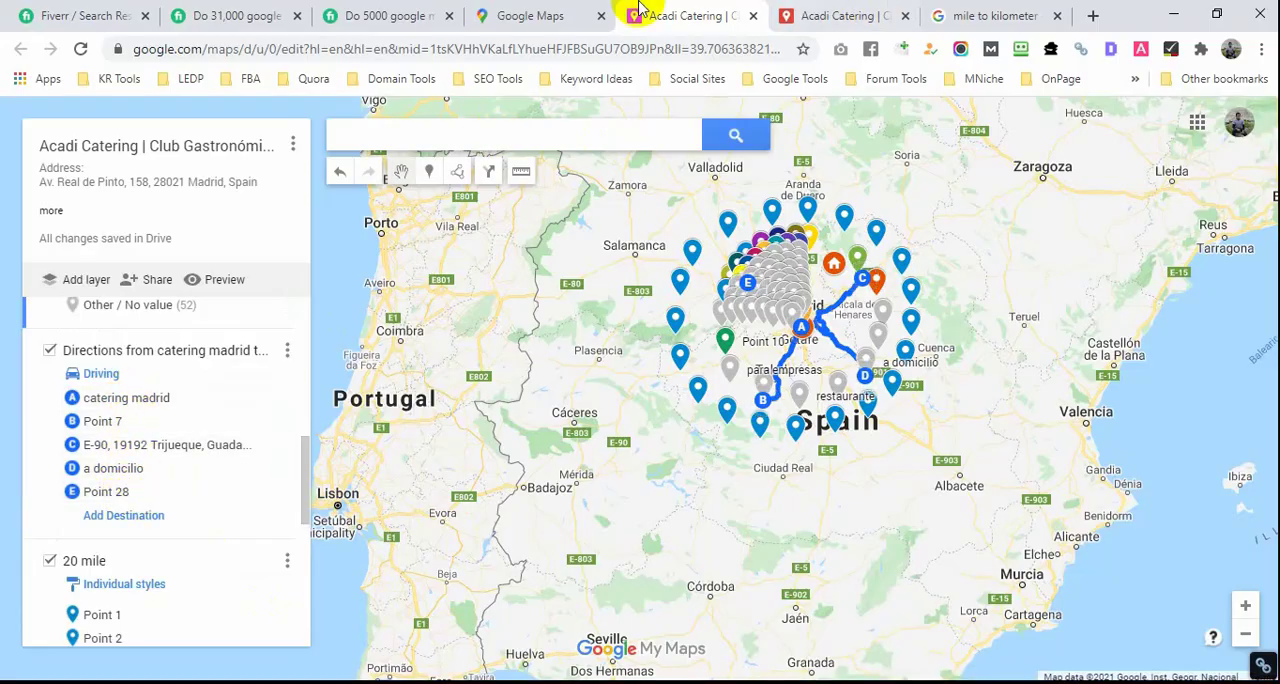
{"action": "left_click", "coordinate": [415, 15]}
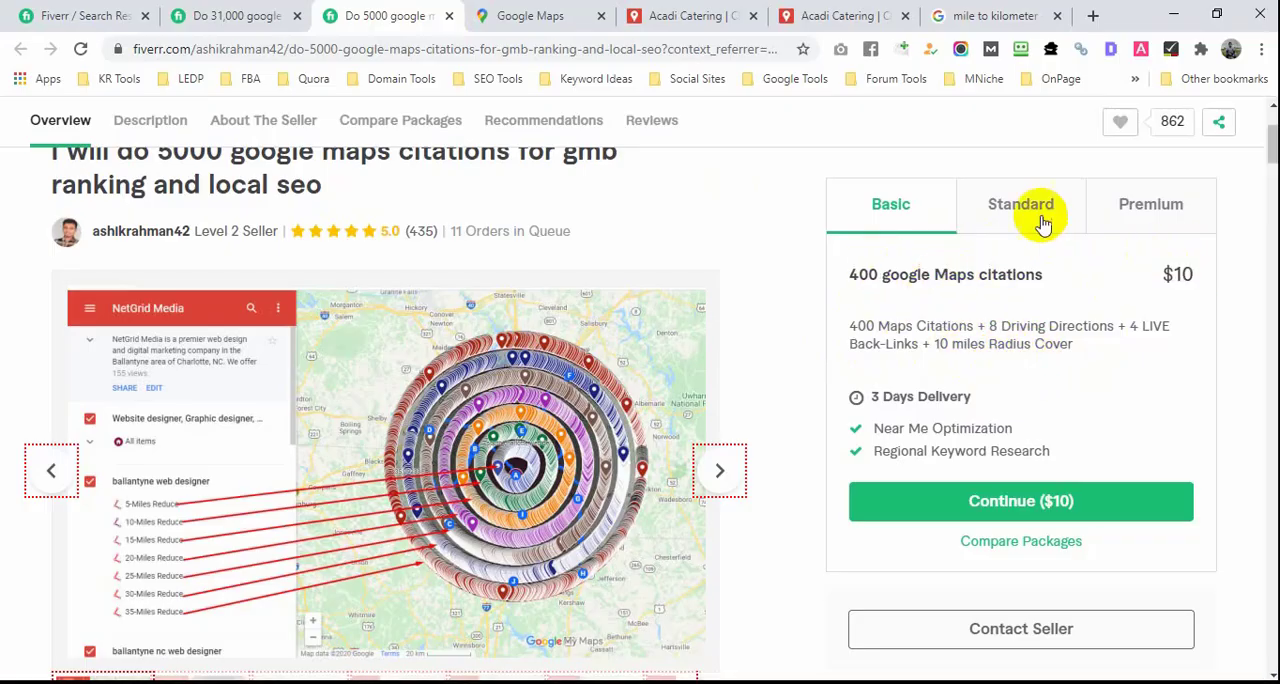
{"action": "left_click", "coordinate": [1030, 207]}
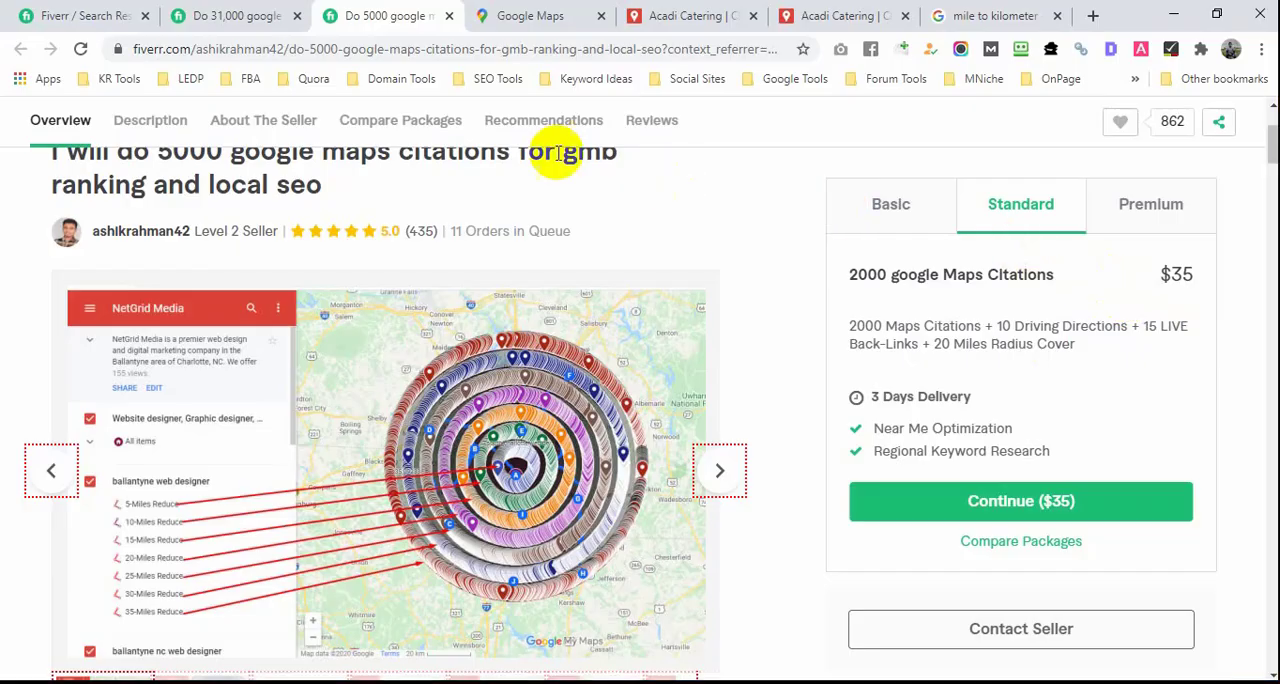
Step: Return to the Fiverr results for "google map" and look through the citation gigs and their starting prices
{"action": "left_click", "coordinate": [229, 14]}
{"action": "left_click", "coordinate": [86, 14]}
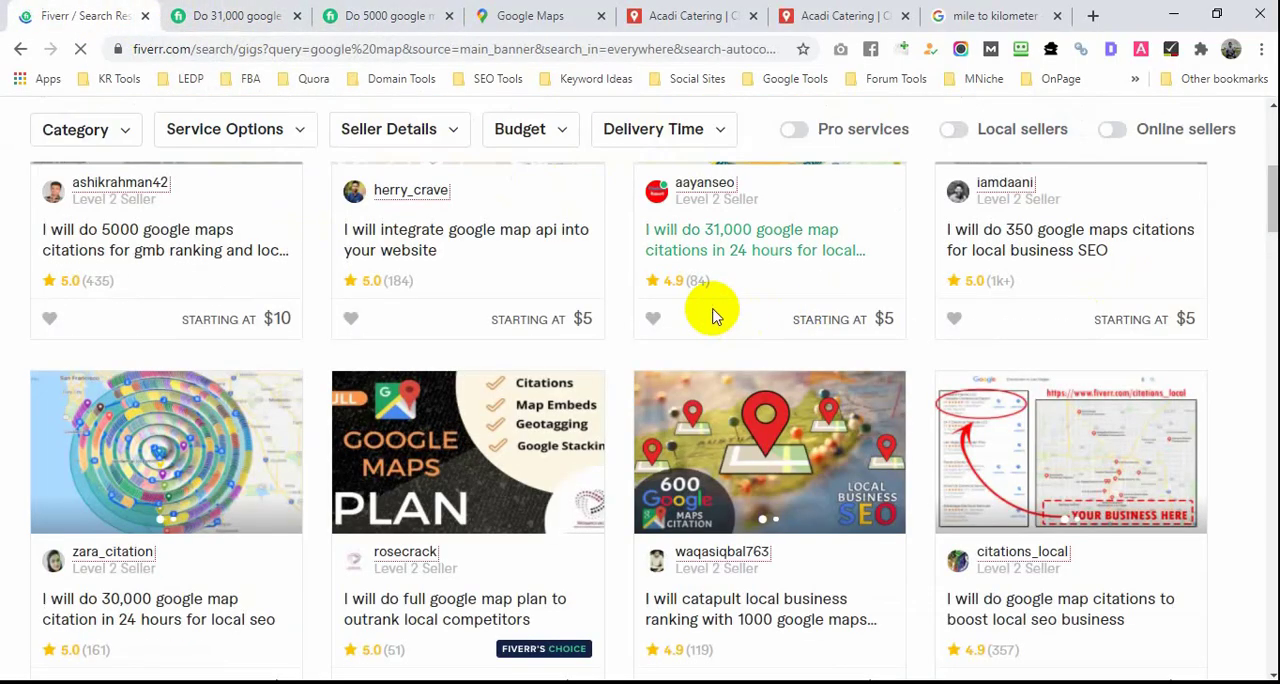
{"action": "scroll", "coordinate": [713, 315], "scroll_direction": "up", "scroll_amount": 2}
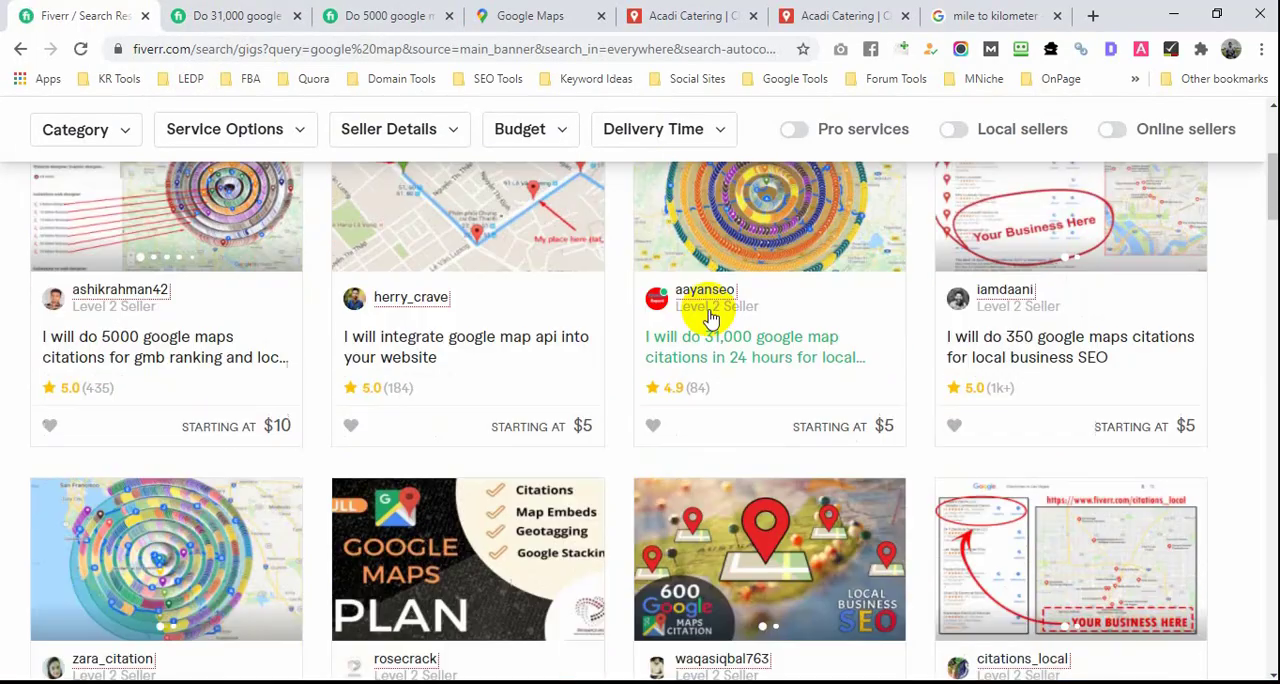
{"action": "scroll", "coordinate": [710, 315], "scroll_direction": "down", "scroll_amount": 6}
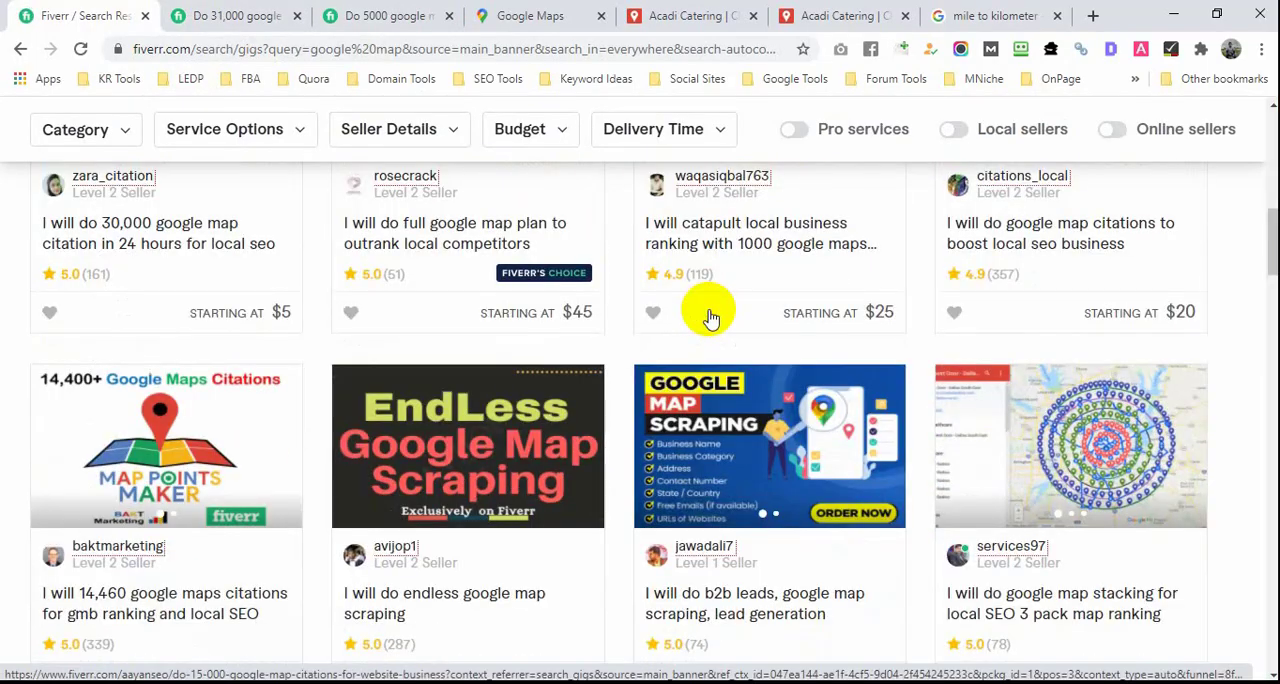
{"action": "scroll", "coordinate": [710, 318], "scroll_direction": "down", "scroll_amount": 2}
{"action": "scroll", "coordinate": [710, 318], "scroll_direction": "down", "scroll_amount": 3}
{"action": "scroll", "coordinate": [710, 318], "scroll_direction": "down", "scroll_amount": 2}
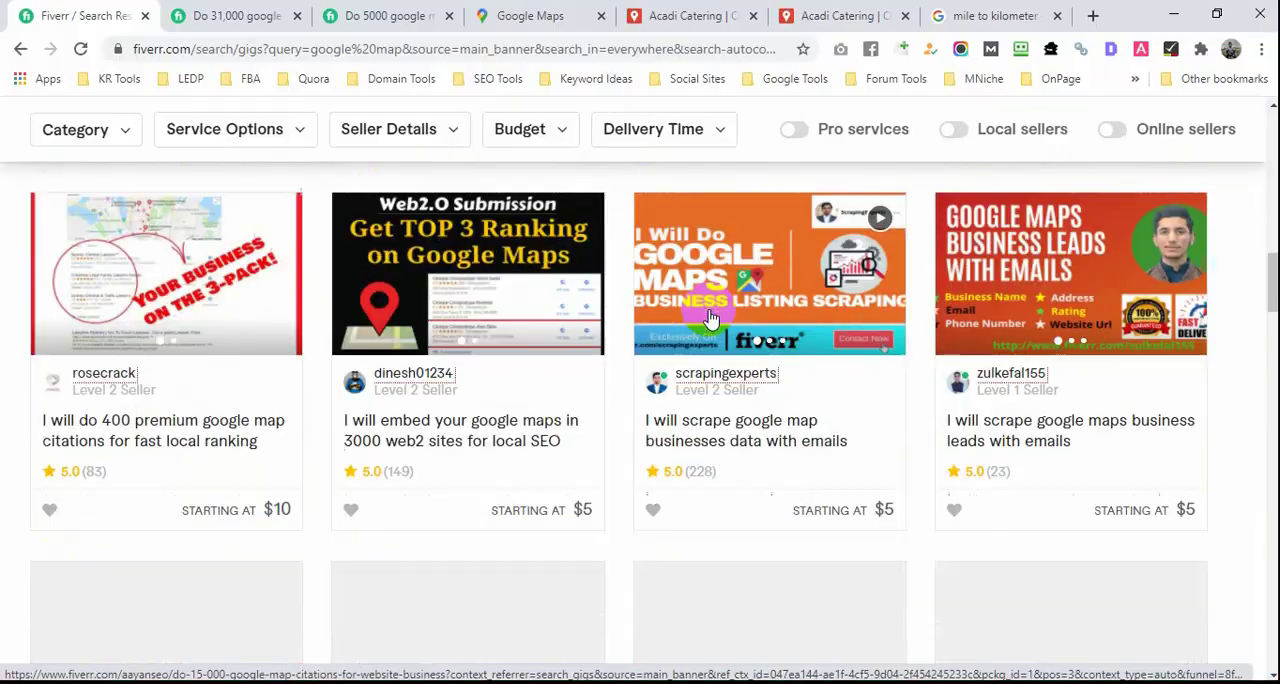
{"action": "scroll", "coordinate": [710, 318], "scroll_direction": "down", "scroll_amount": 1}
{"action": "scroll", "coordinate": [710, 318], "scroll_direction": "down", "scroll_amount": 3}
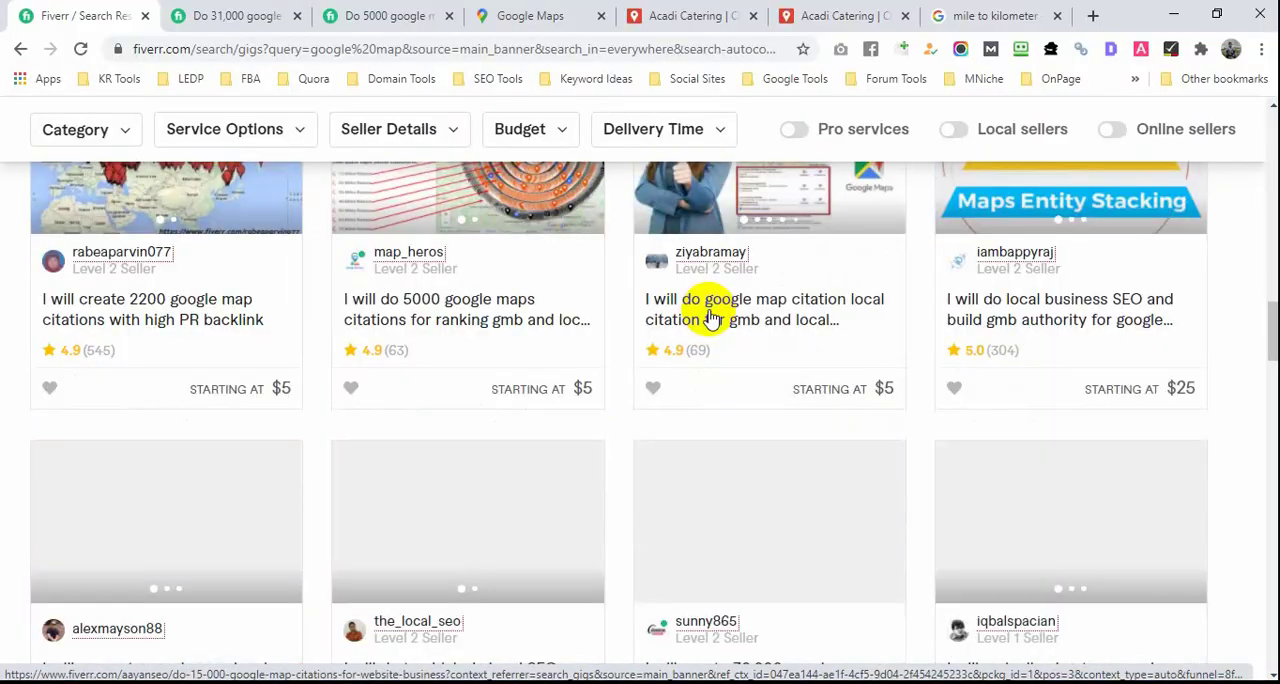
{"action": "scroll", "coordinate": [710, 318], "scroll_direction": "up", "scroll_amount": 18}
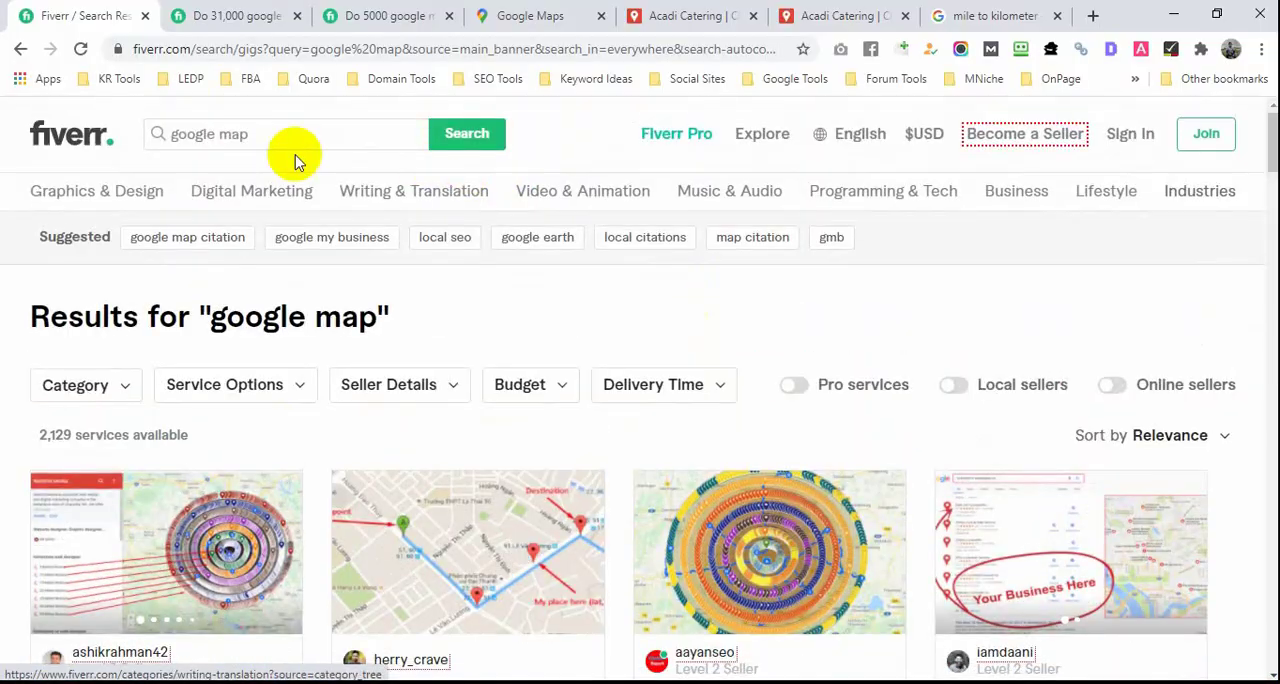
Step: Search Fiverr for "8000 google map citation"
{"action": "left_click_drag", "start_coordinate": [243, 134], "coordinate": [155, 137]}
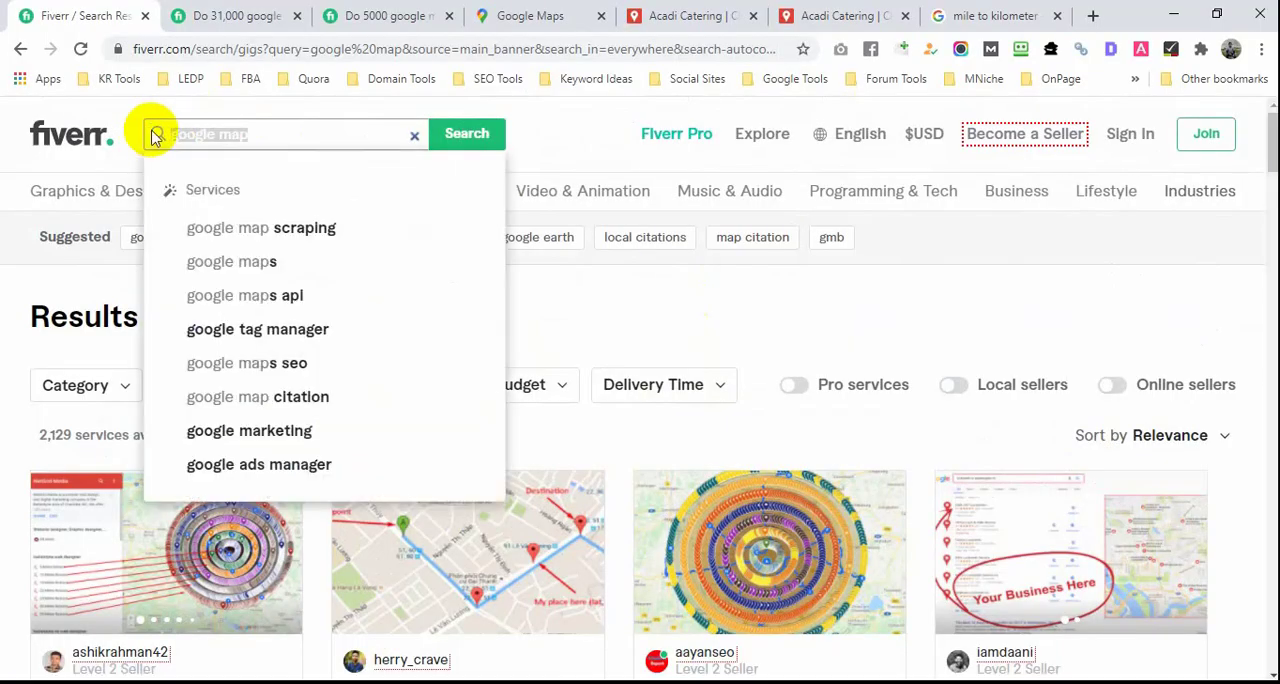
{"action": "type", "text": "8000"}
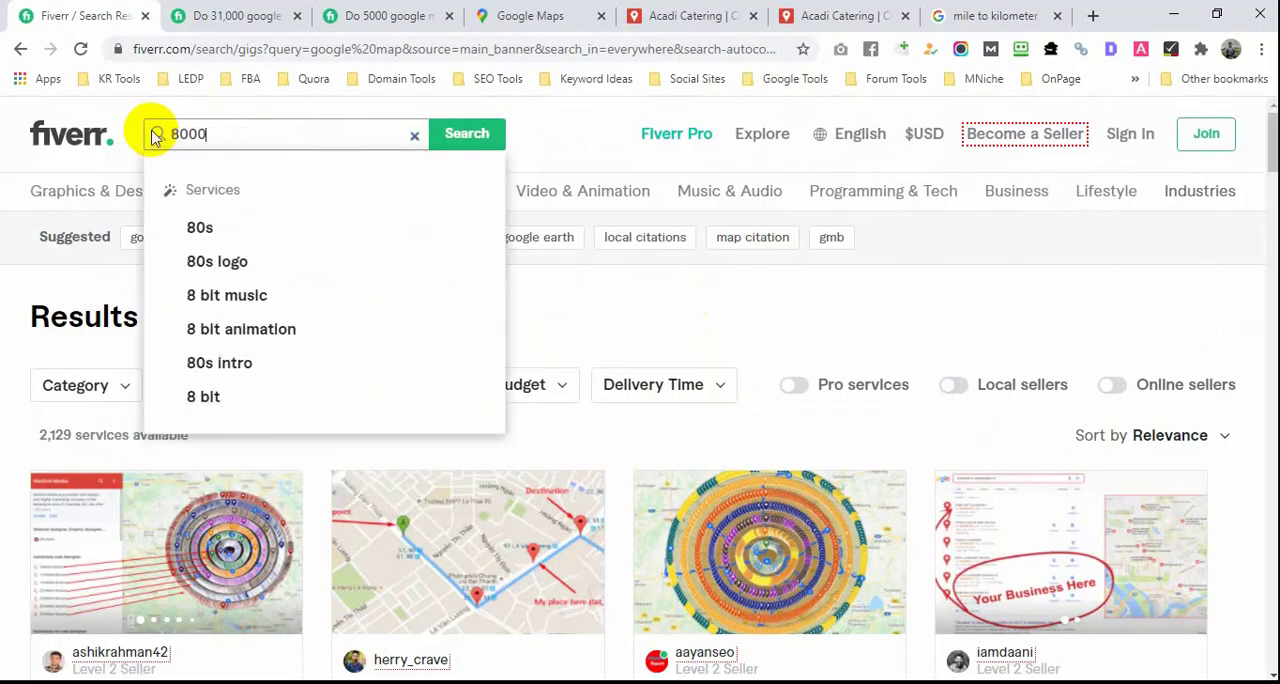
{"action": "type", "text": "0"}
{"action": "key", "text": "BackSpace"}
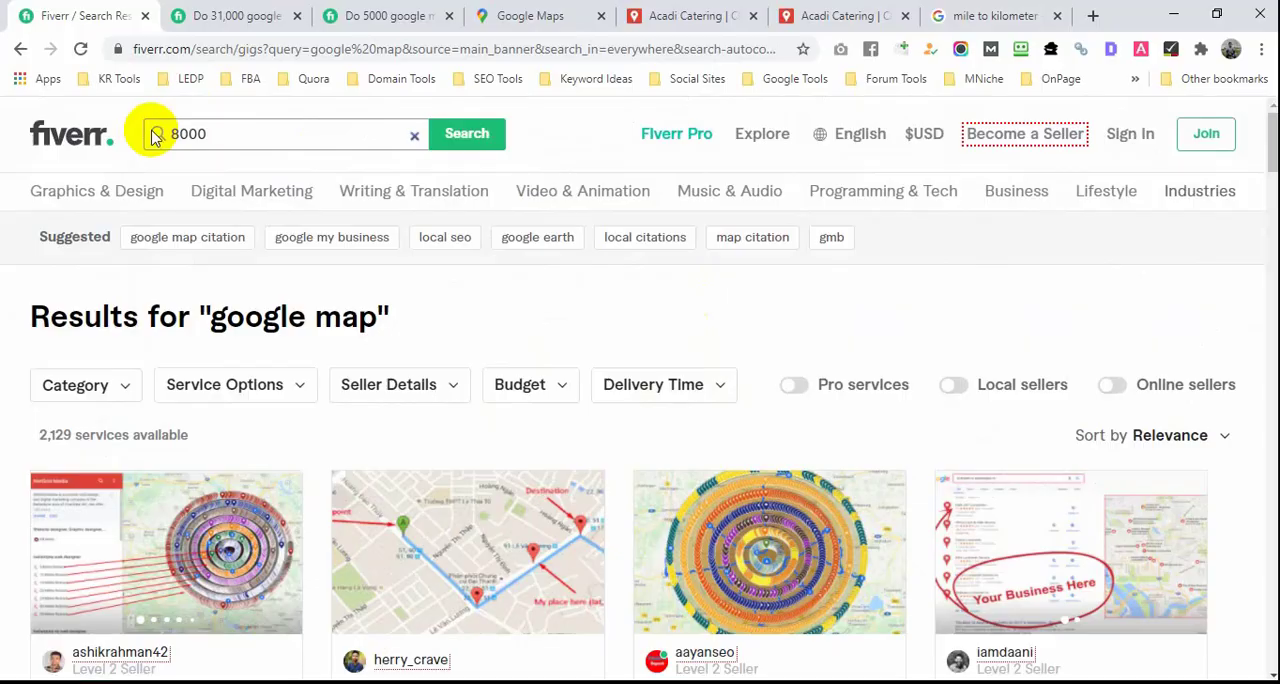
{"action": "type", "text": "oogle map citation"}
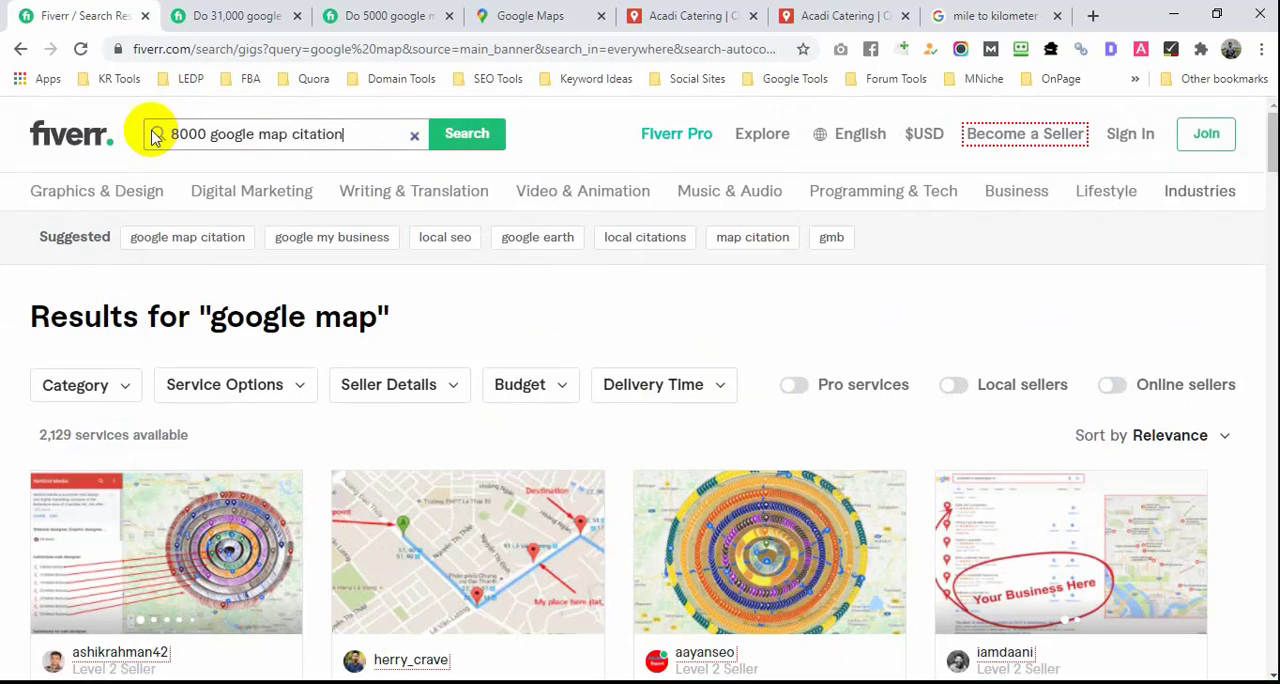
{"action": "left_click", "coordinate": [472, 150]}
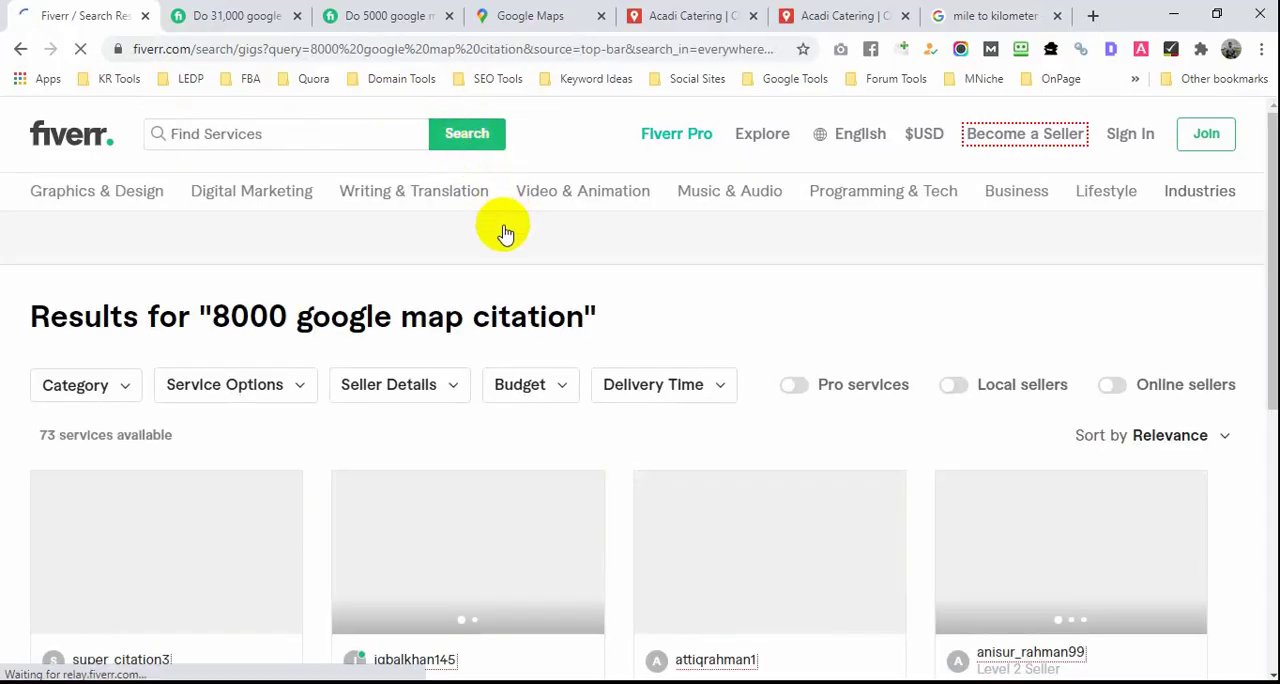
Step: Open the $20 gig for 8000 google map citations for gmb ranking in a new browser tab and show it
{"action": "scroll", "coordinate": [500, 297], "scroll_direction": "down", "scroll_amount": 2}
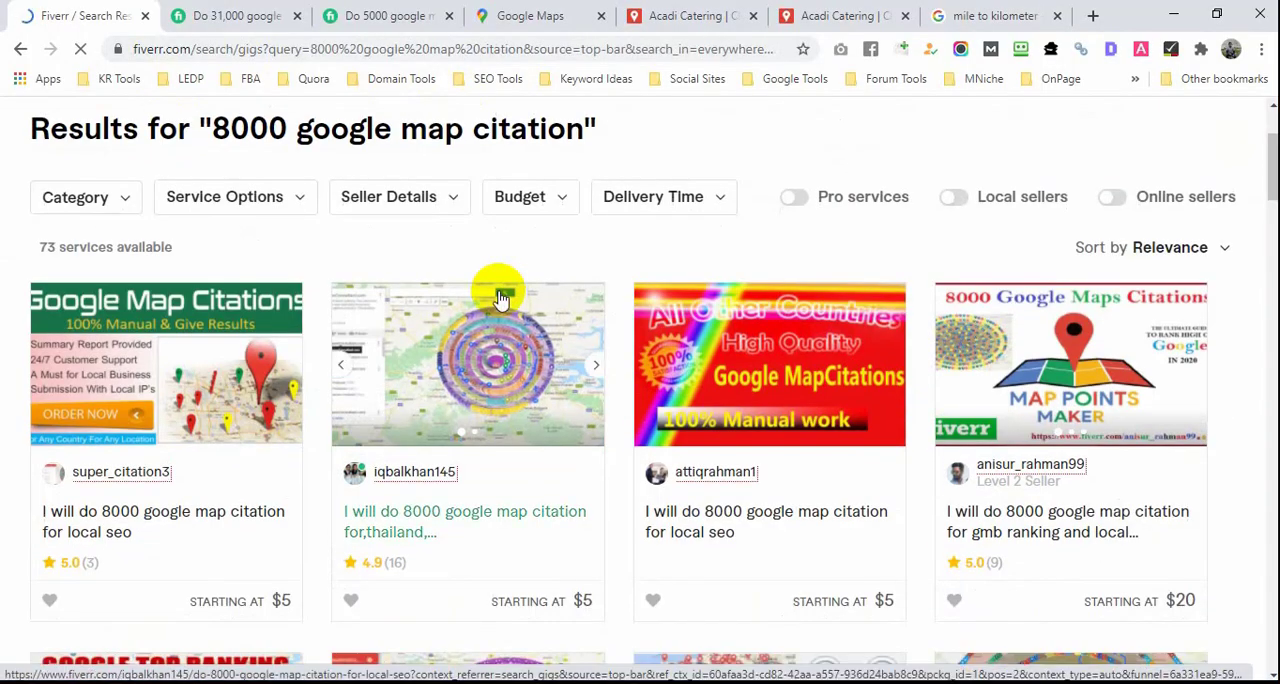
{"action": "scroll", "coordinate": [500, 297], "scroll_direction": "down", "scroll_amount": 2}
{"action": "middle_click", "coordinate": [995, 335]}
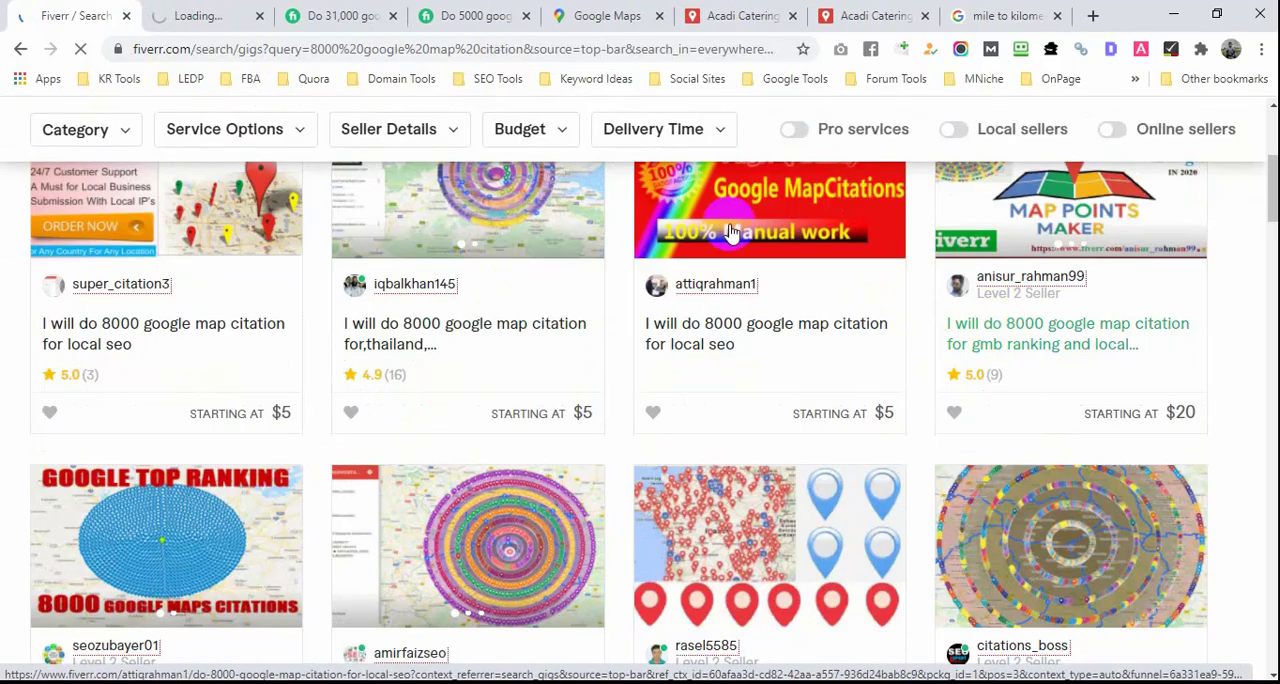
{"action": "left_click", "coordinate": [200, 22]}
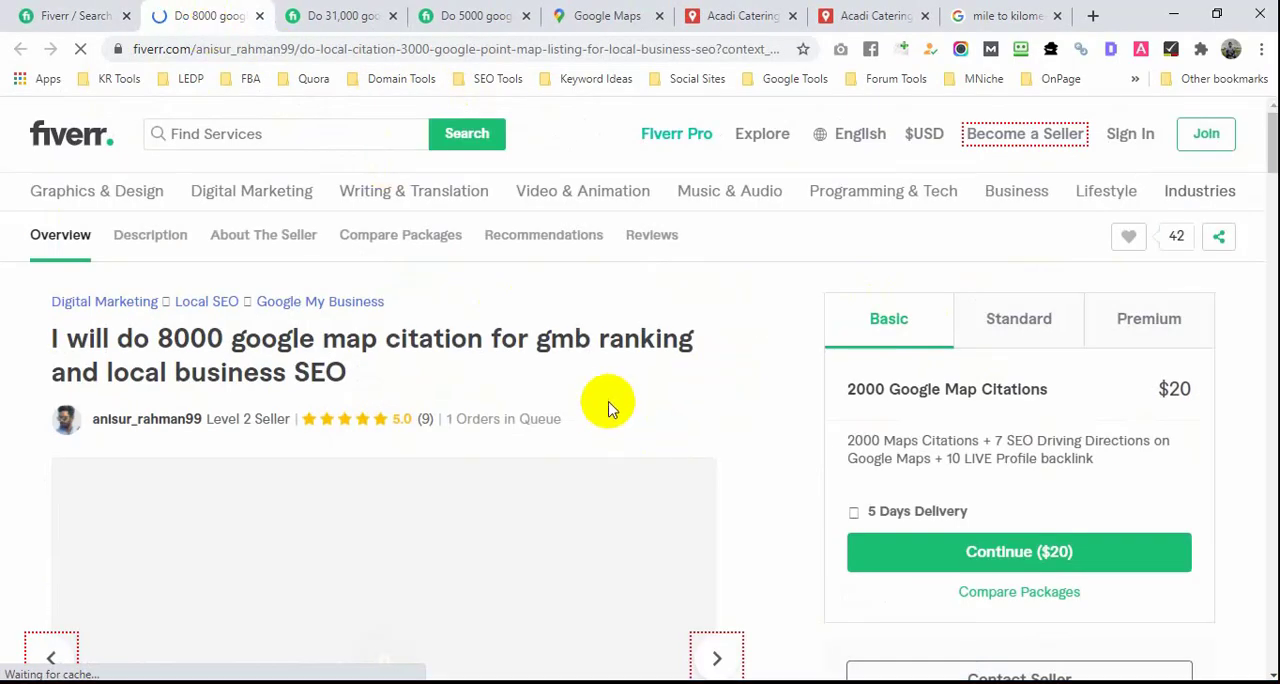
Step: Examine the contents and prices of the 8000 google map citation gig's Basic, Standard and Premium packages
{"action": "scroll", "coordinate": [626, 395], "scroll_direction": "down", "scroll_amount": 1}
{"action": "scroll", "coordinate": [626, 395], "scroll_direction": "down", "scroll_amount": 1}
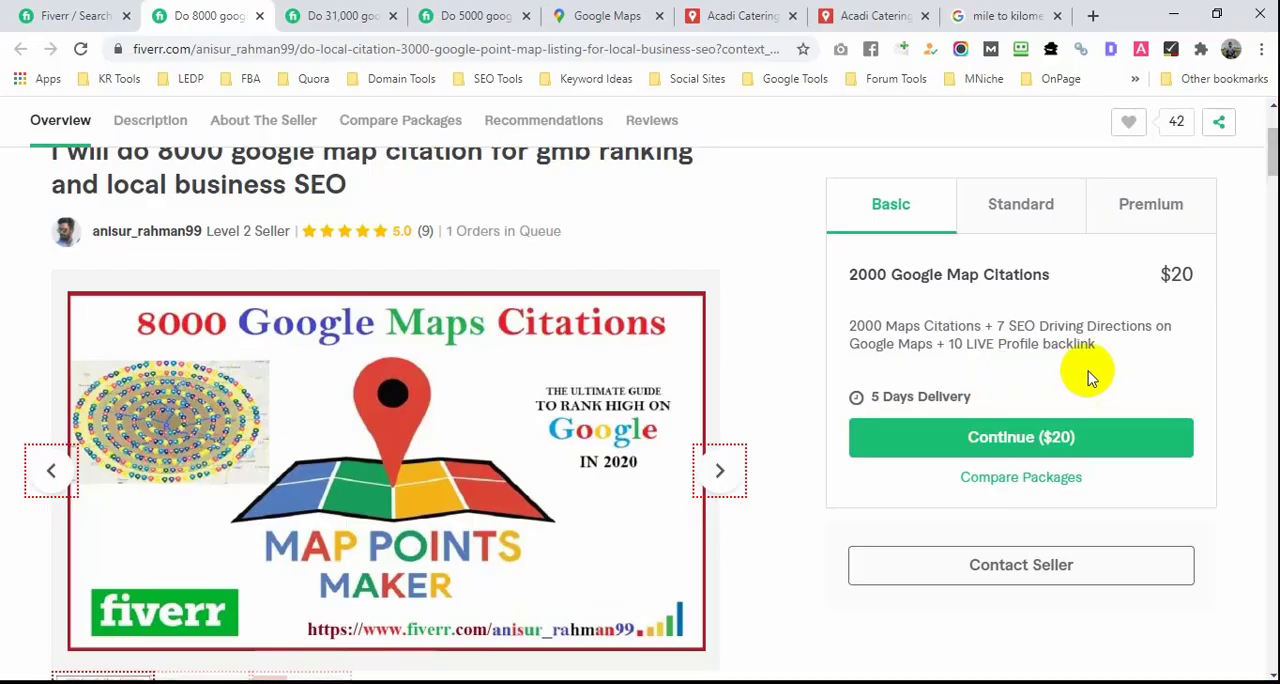
{"action": "scroll", "coordinate": [849, 391], "scroll_direction": "up", "scroll_amount": 2}
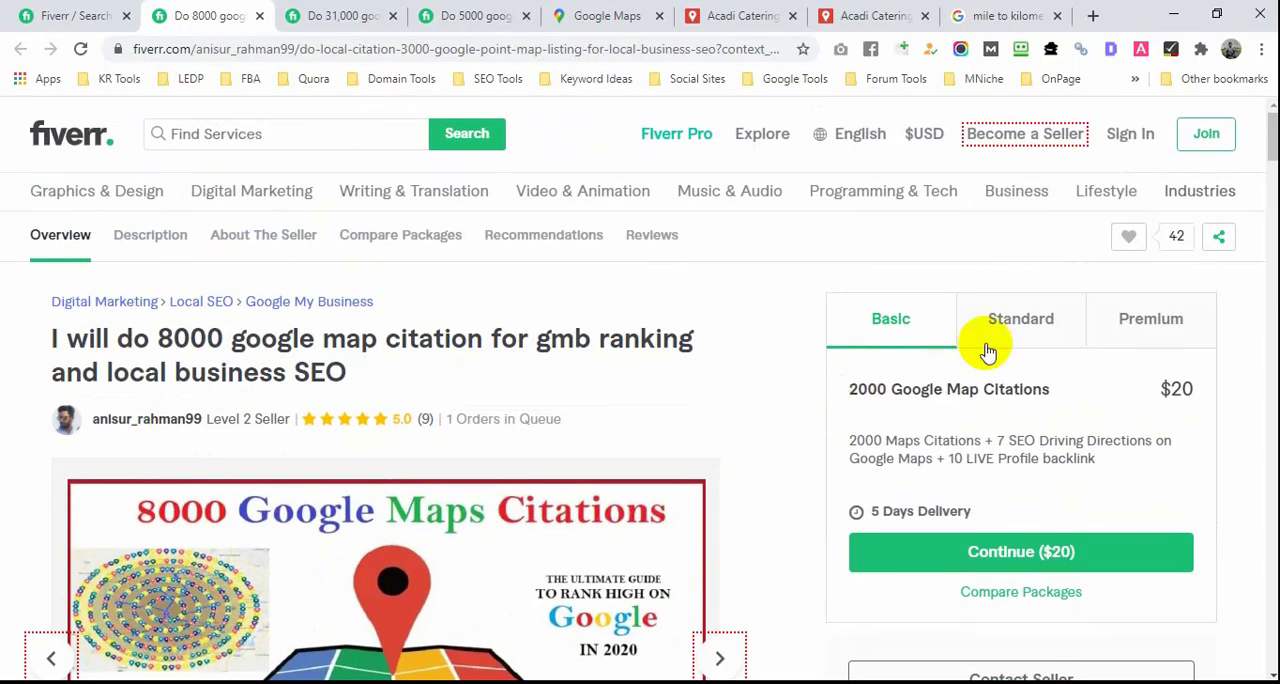
{"action": "left_click", "coordinate": [1040, 326]}
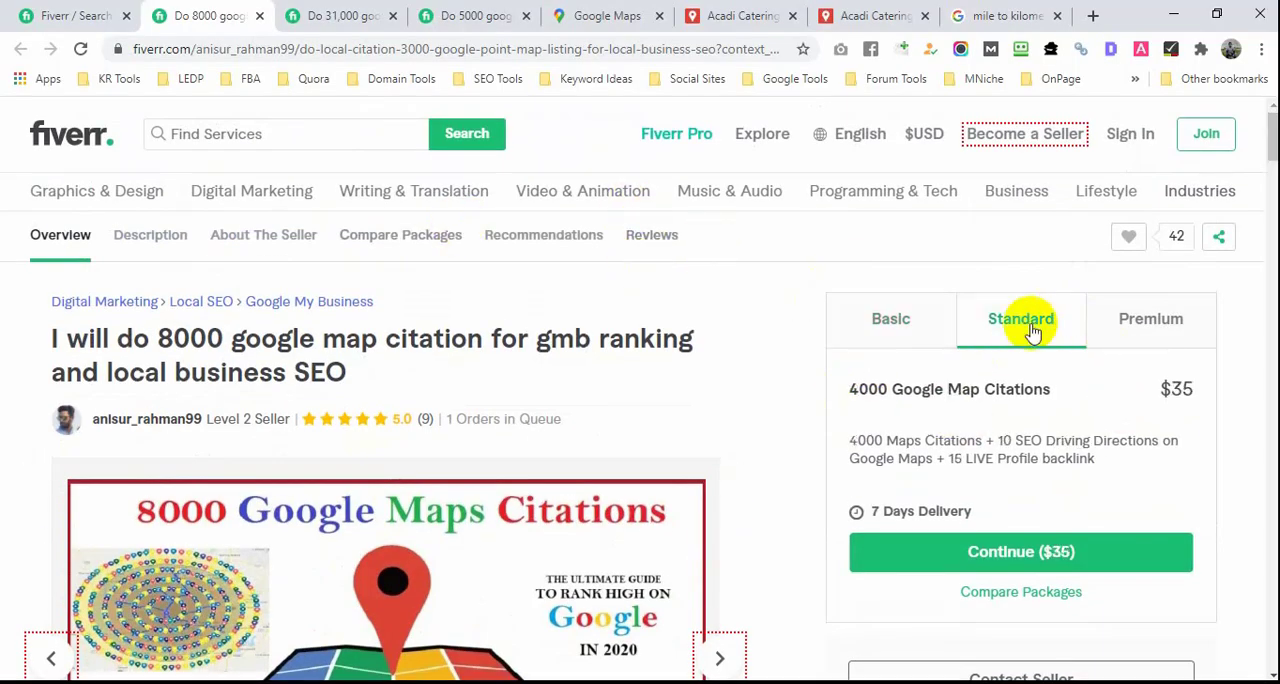
{"action": "left_click", "coordinate": [1155, 332]}
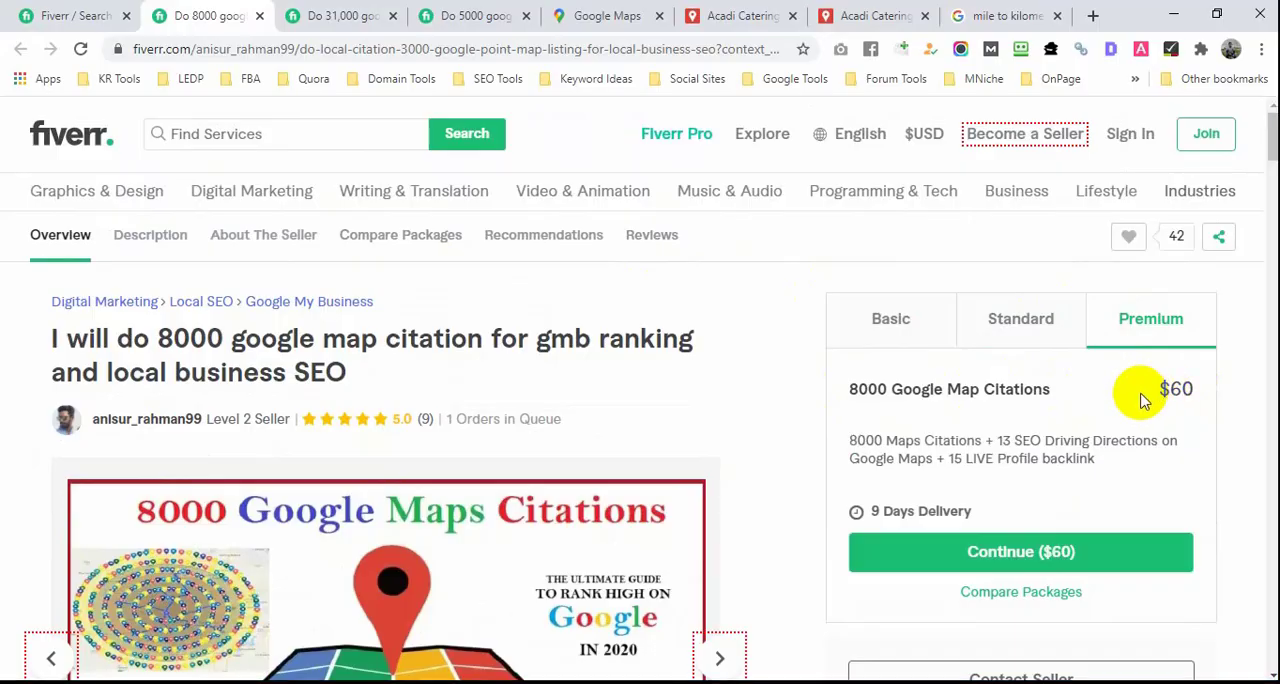
{"action": "scroll", "coordinate": [740, 392], "scroll_direction": "down", "scroll_amount": 1}
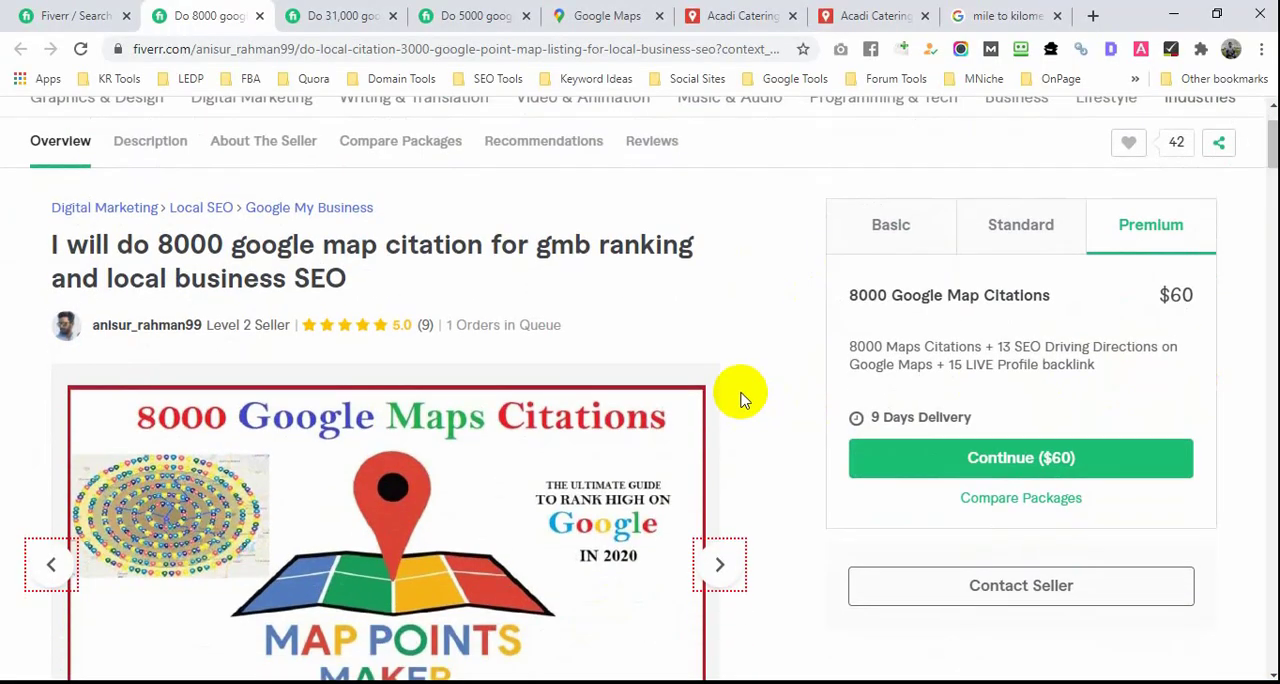
{"action": "scroll", "coordinate": [757, 372], "scroll_direction": "up", "scroll_amount": 1}
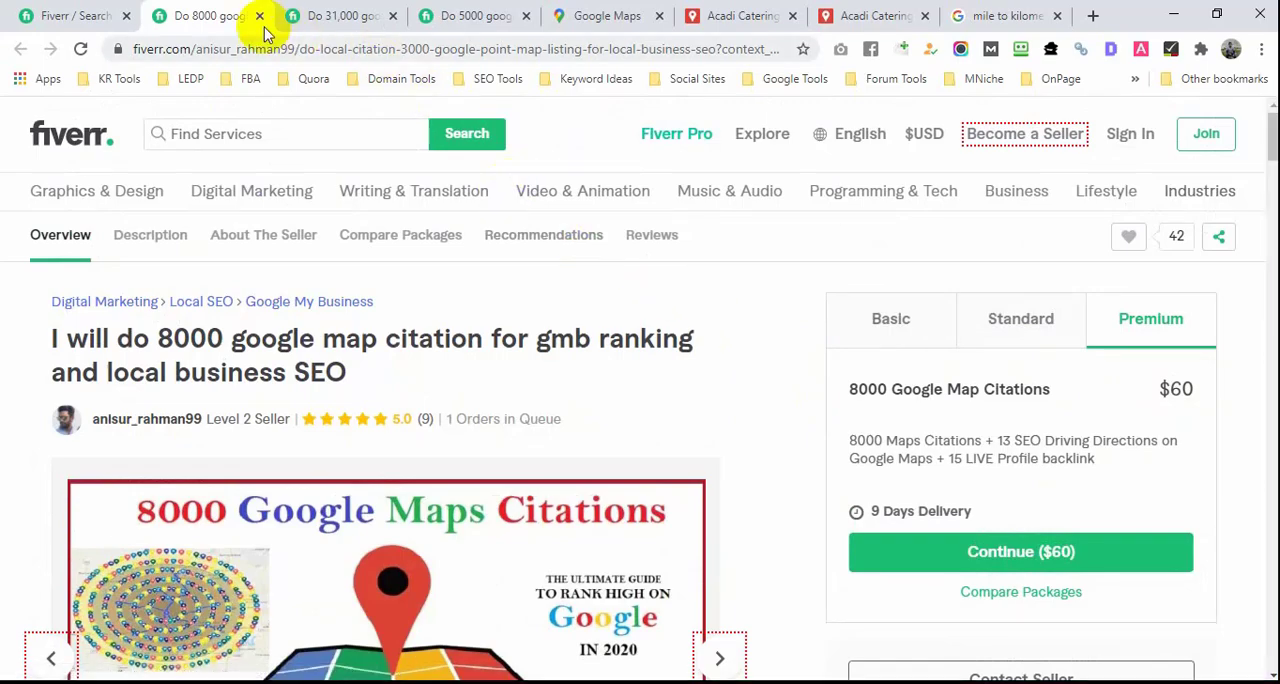
Step: Review the 31,000 google map citations gig's description, map image and Basic package
{"action": "left_click", "coordinate": [296, 22]}
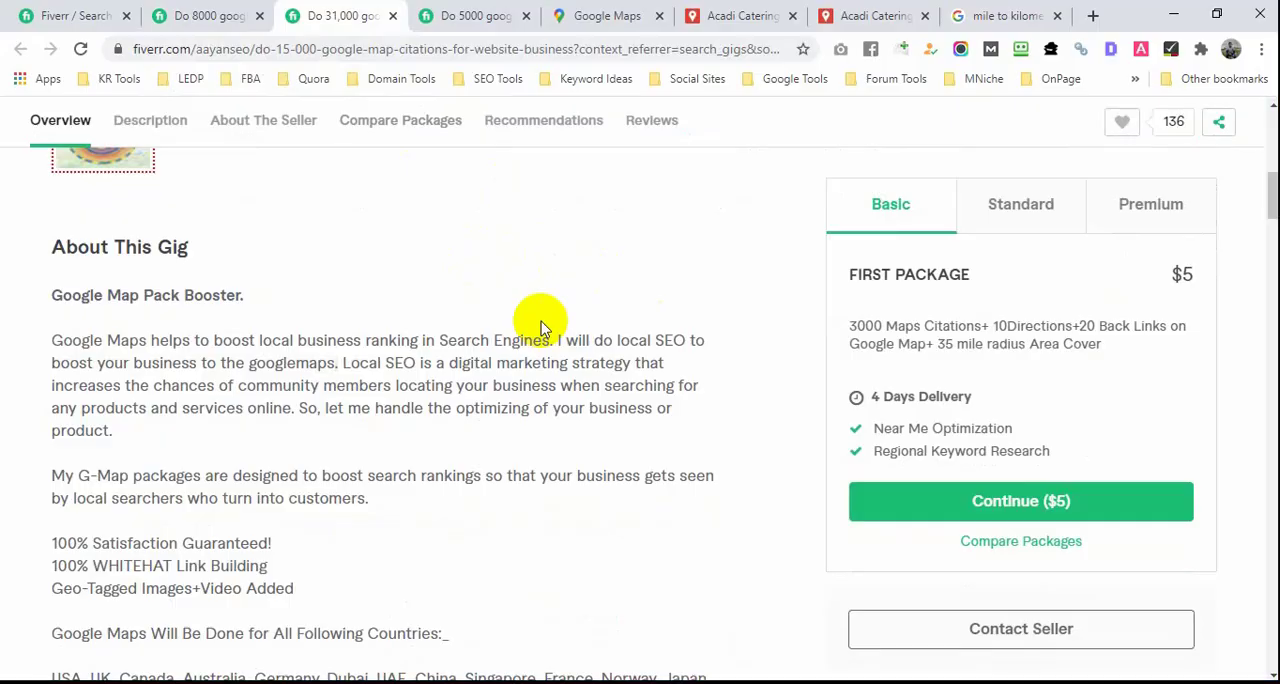
{"action": "scroll", "coordinate": [563, 332], "scroll_direction": "up", "scroll_amount": 1}
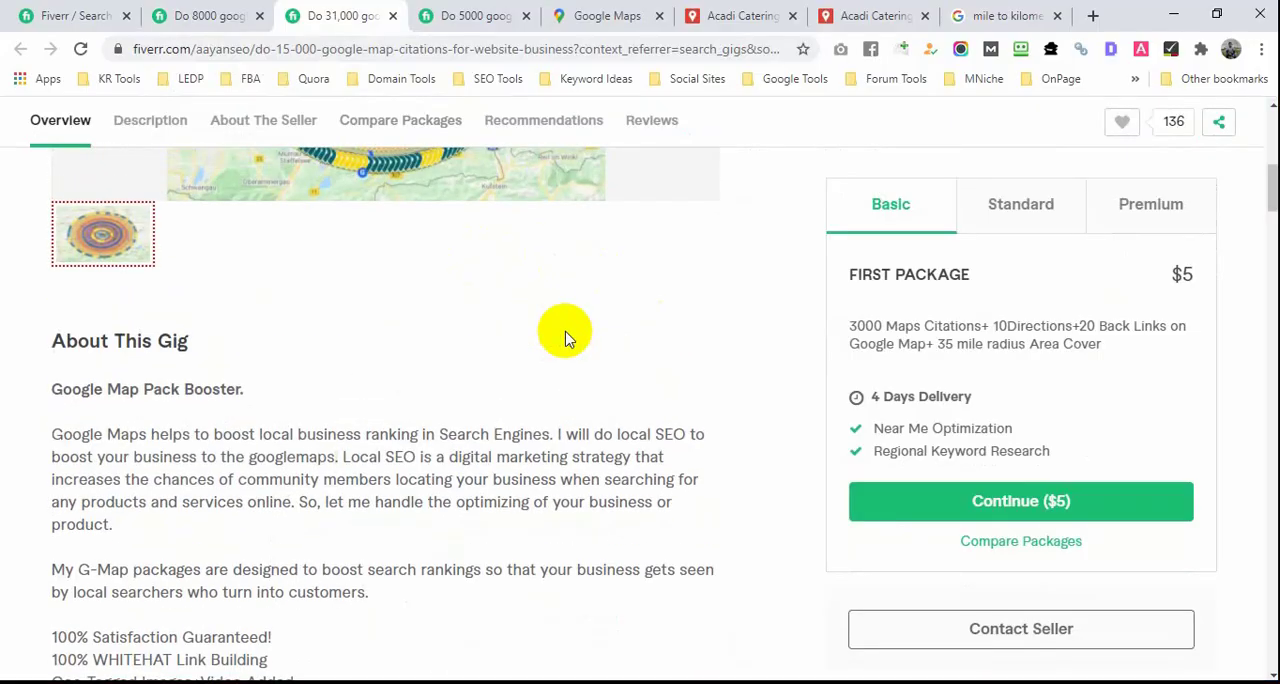
{"action": "scroll", "coordinate": [565, 338], "scroll_direction": "up", "scroll_amount": 2}
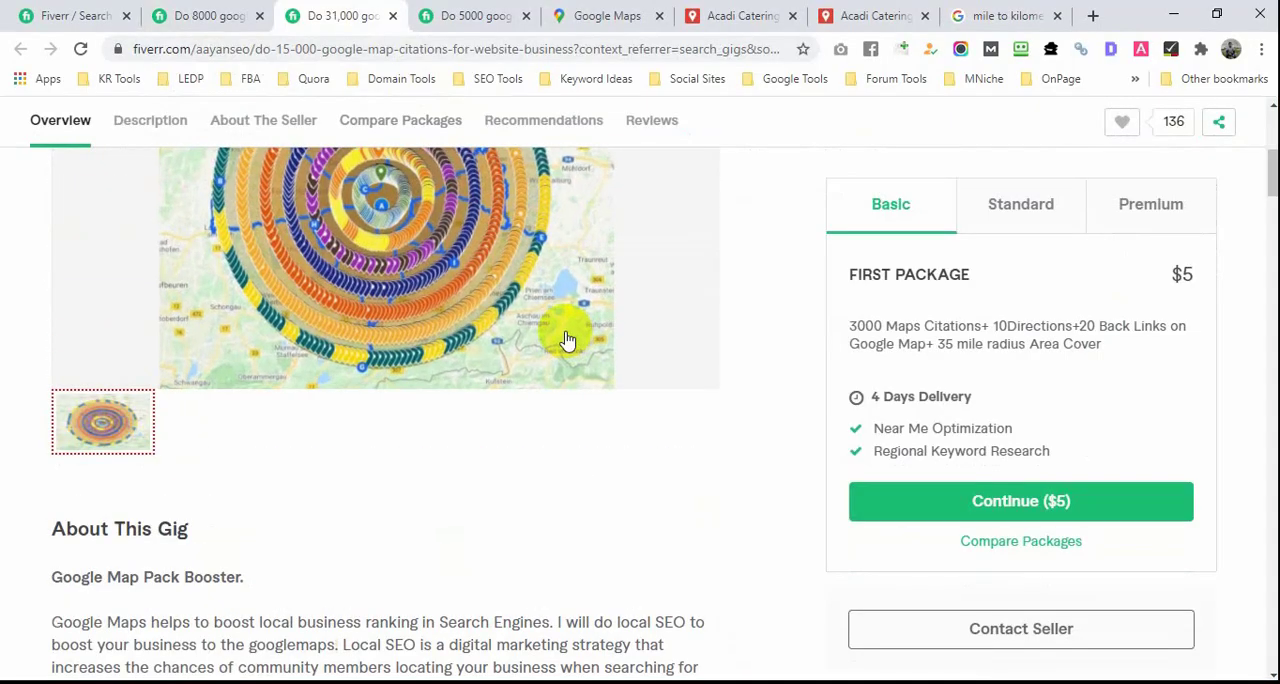
{"action": "scroll", "coordinate": [650, 369], "scroll_direction": "up", "scroll_amount": 2}
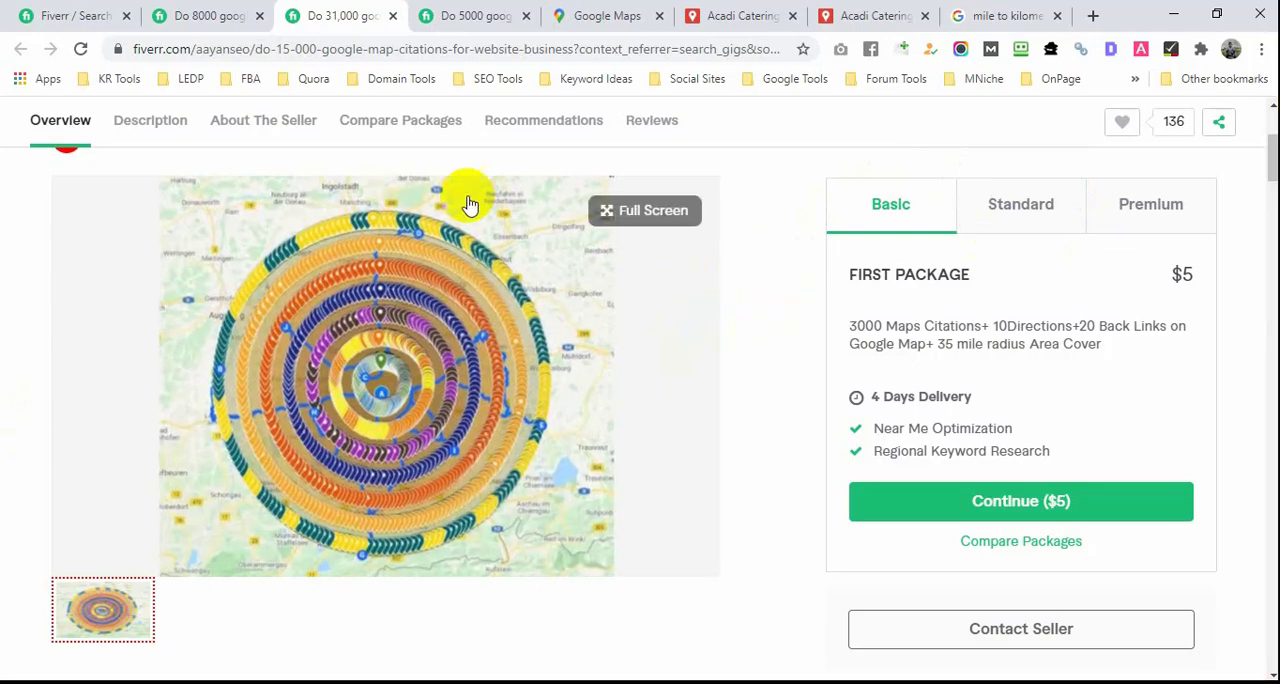
Step: Close the 31,000 and 8000 google map citation gig pages
{"action": "left_click", "coordinate": [392, 17]}
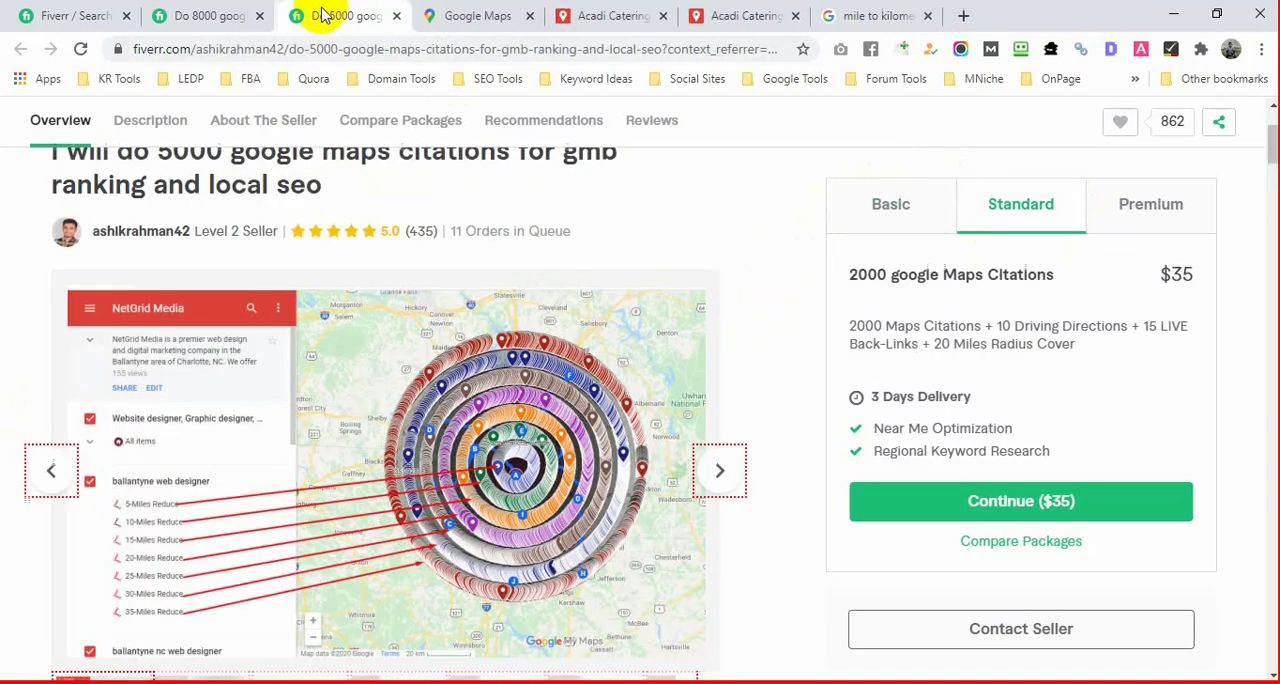
{"action": "left_click", "coordinate": [214, 15]}
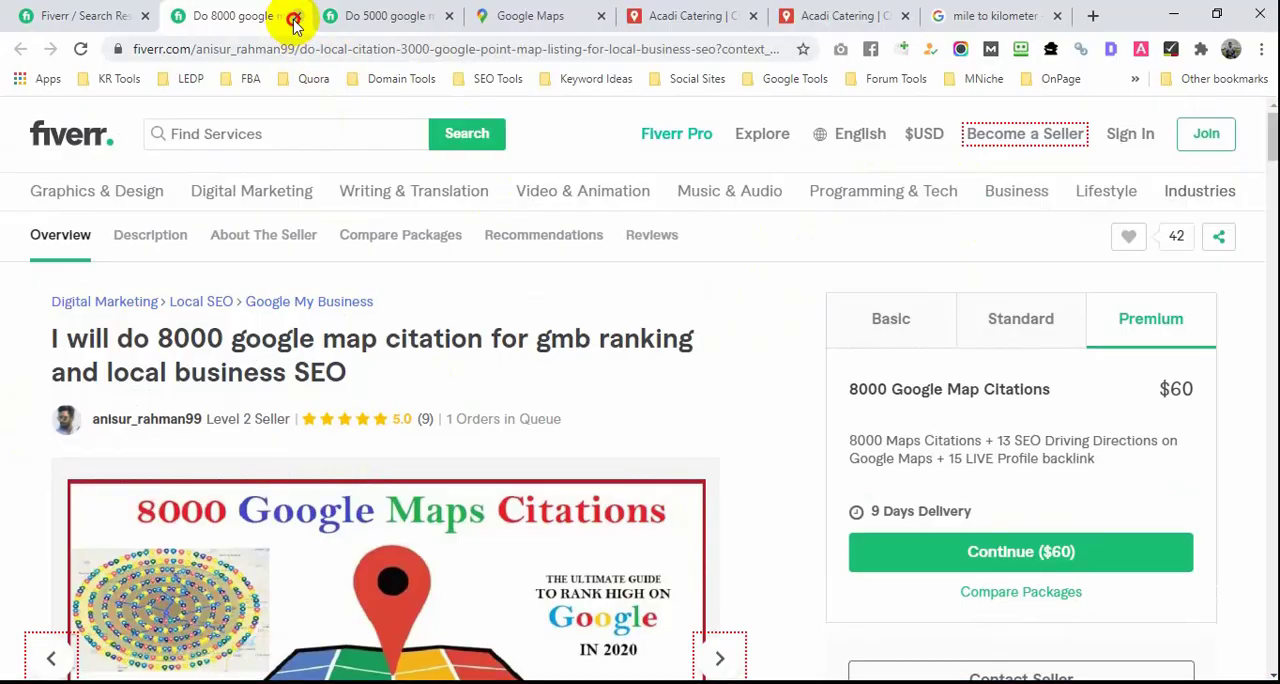
{"action": "left_click", "coordinate": [296, 16]}
Step: Examine the 5000 google maps citations gig's map image and its Standard package of 2000 citations
{"action": "scroll", "coordinate": [690, 345], "scroll_direction": "down", "scroll_amount": 2}
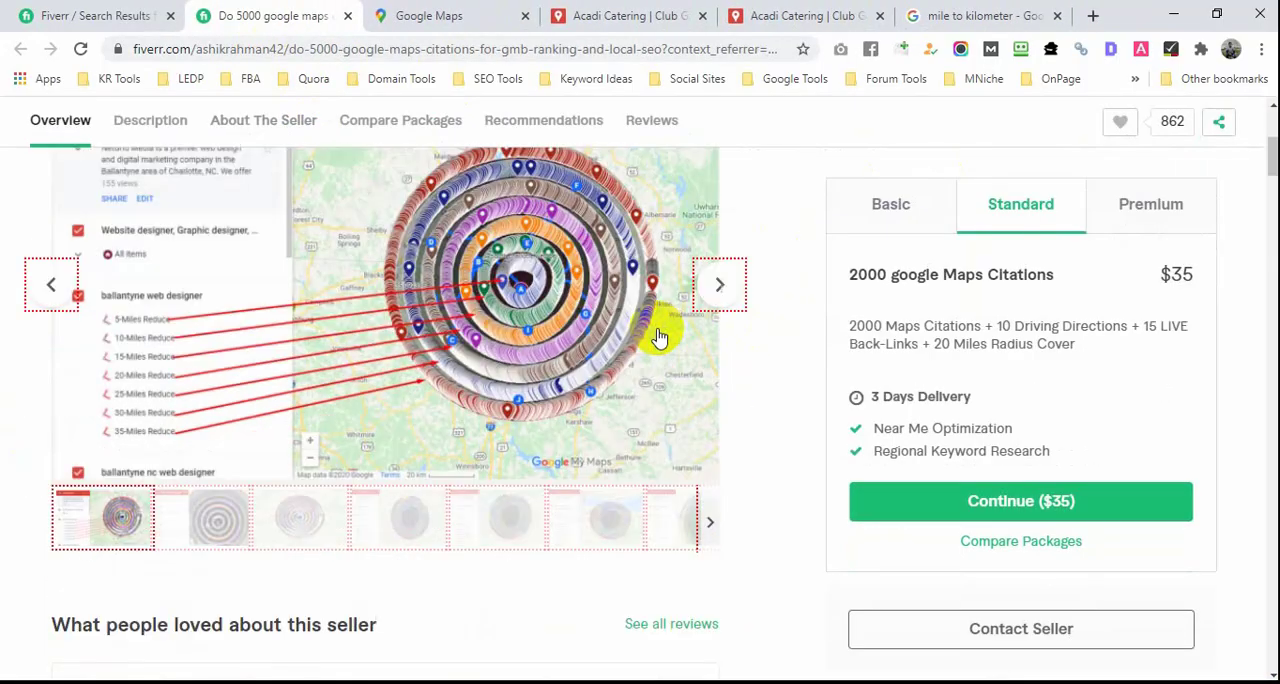
{"action": "scroll", "coordinate": [651, 371], "scroll_direction": "up", "scroll_amount": 4}
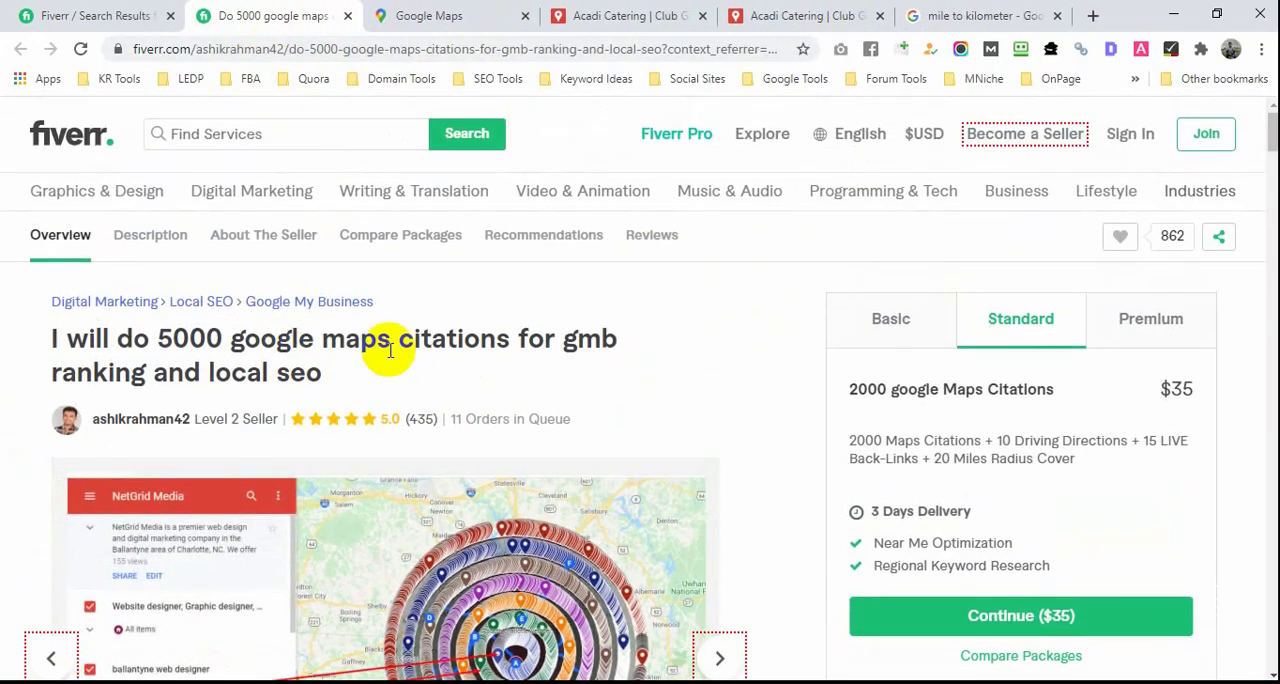
{"action": "scroll", "coordinate": [389, 349], "scroll_direction": "down", "scroll_amount": 1}
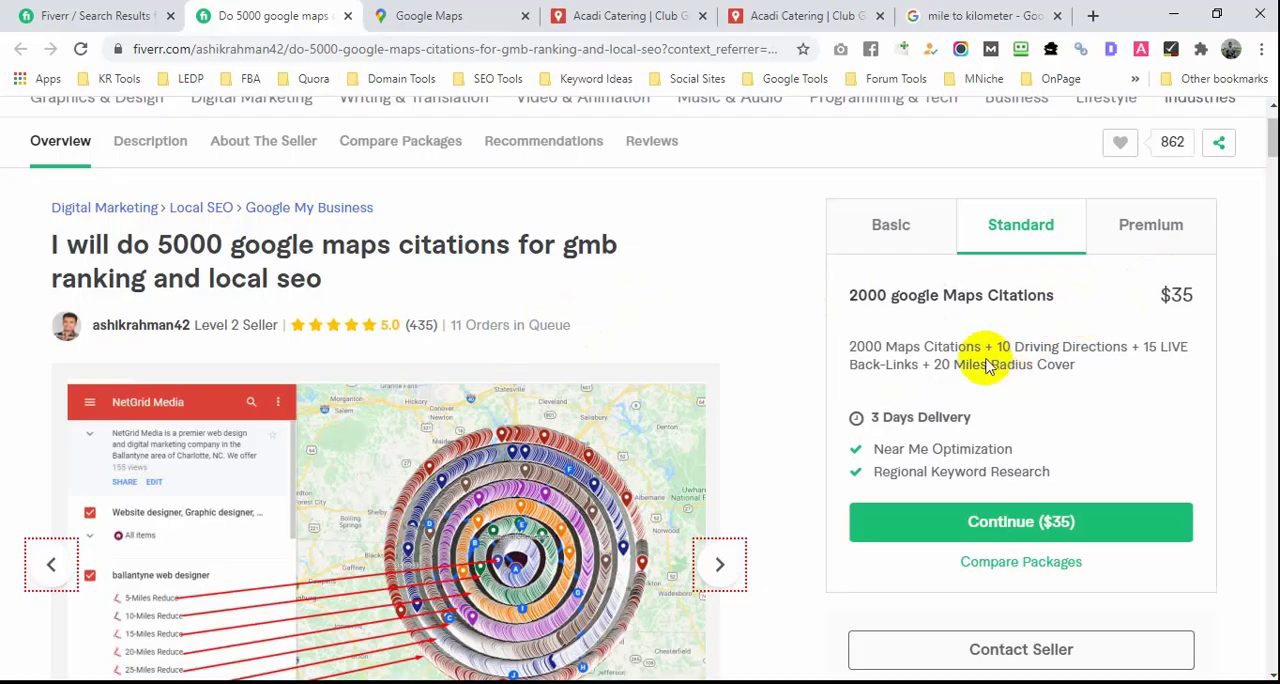
{"action": "scroll", "coordinate": [606, 395], "scroll_direction": "down", "scroll_amount": 1}
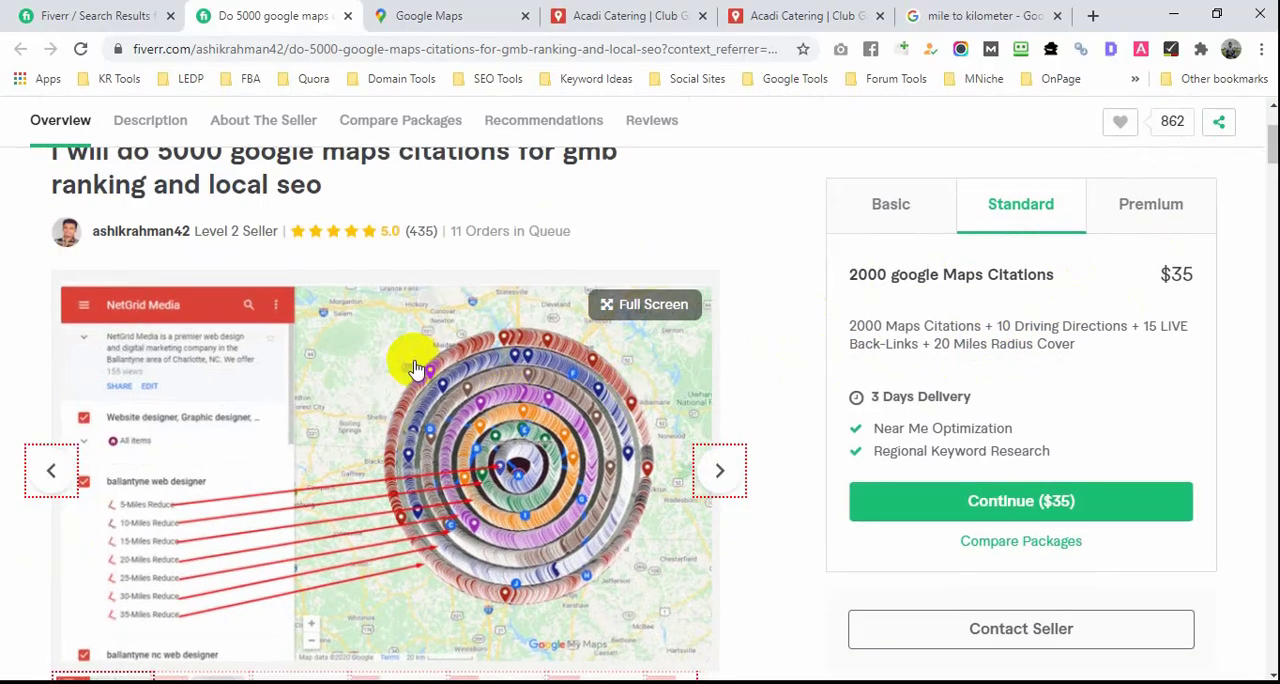
Step: Review the 5000 google maps citations gig's title, seller details and concentric map image showing the mile-radius layers
{"action": "scroll", "coordinate": [298, 300], "scroll_direction": "down", "scroll_amount": 2}
{"action": "scroll", "coordinate": [200, 318], "scroll_direction": "up", "scroll_amount": 3}
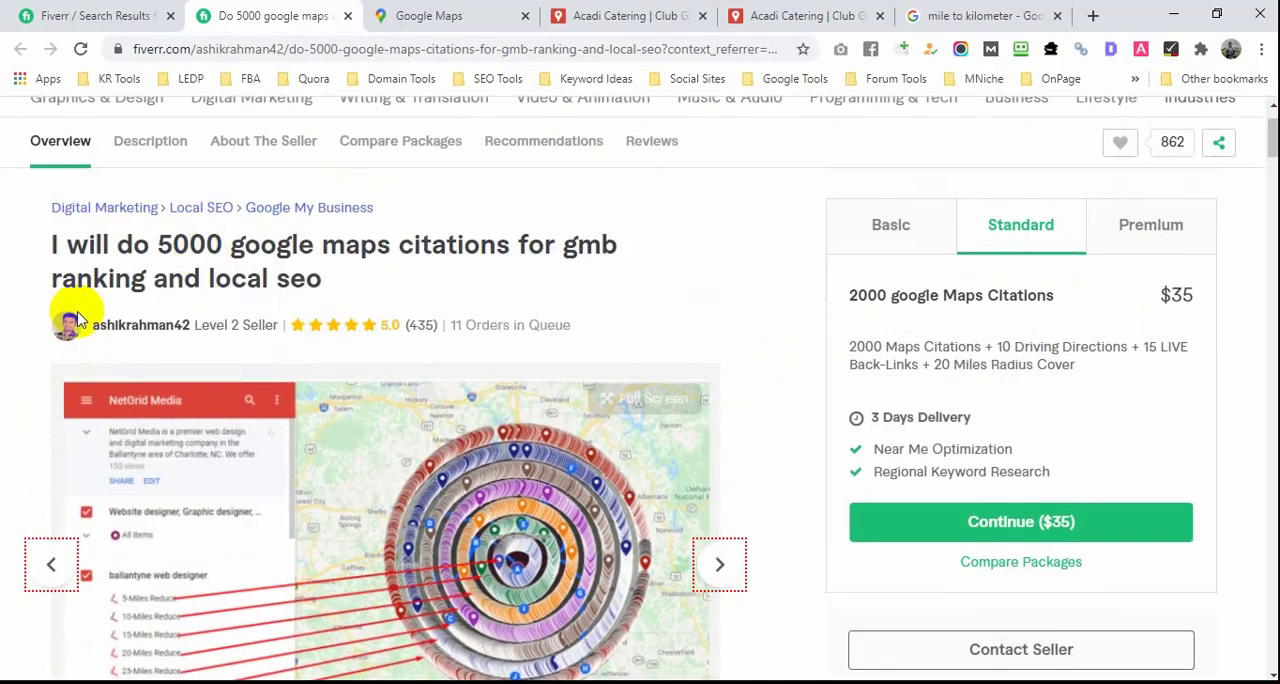
{"action": "scroll", "coordinate": [343, 290], "scroll_direction": "up", "scroll_amount": 1}
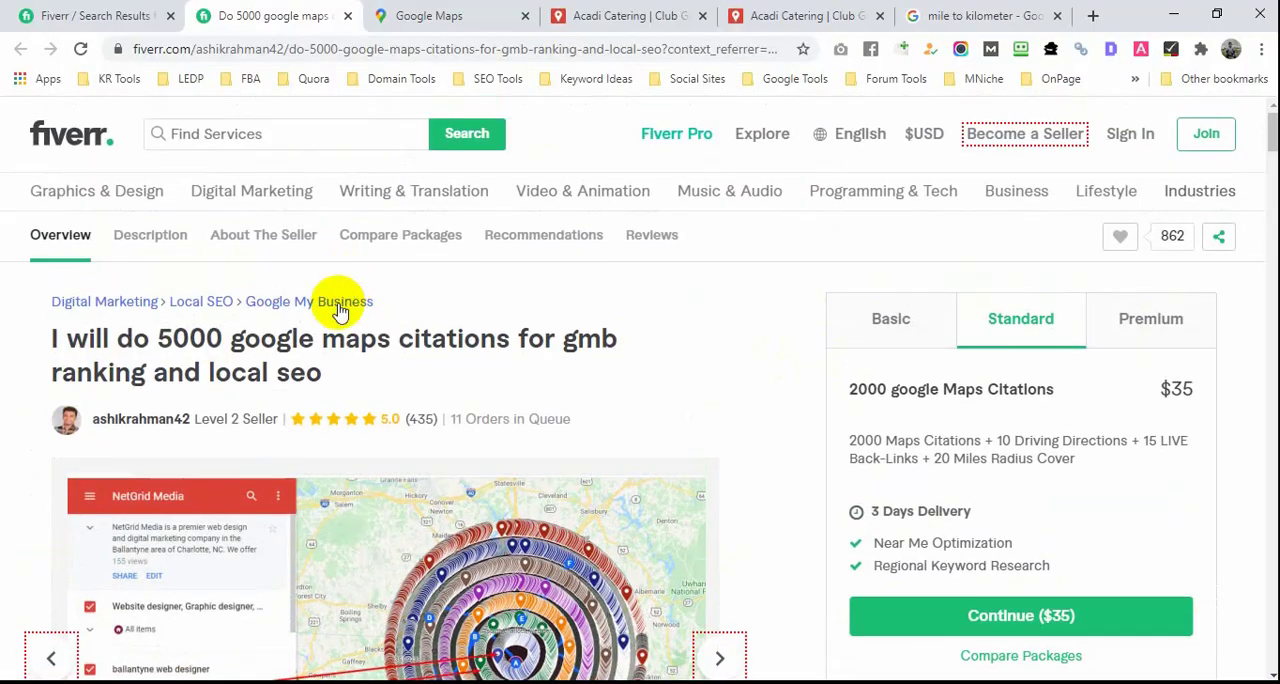
{"action": "scroll", "coordinate": [519, 408], "scroll_direction": "down", "scroll_amount": 5}
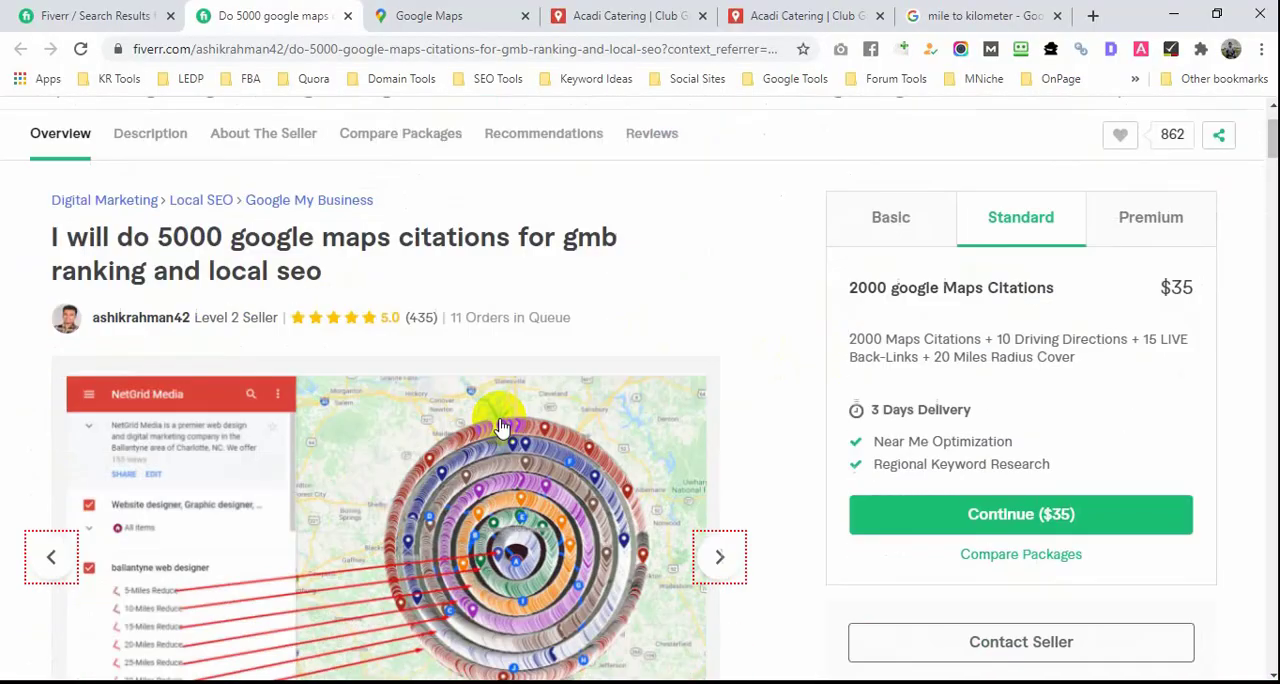
{"action": "scroll", "coordinate": [513, 390], "scroll_direction": "up", "scroll_amount": 5}
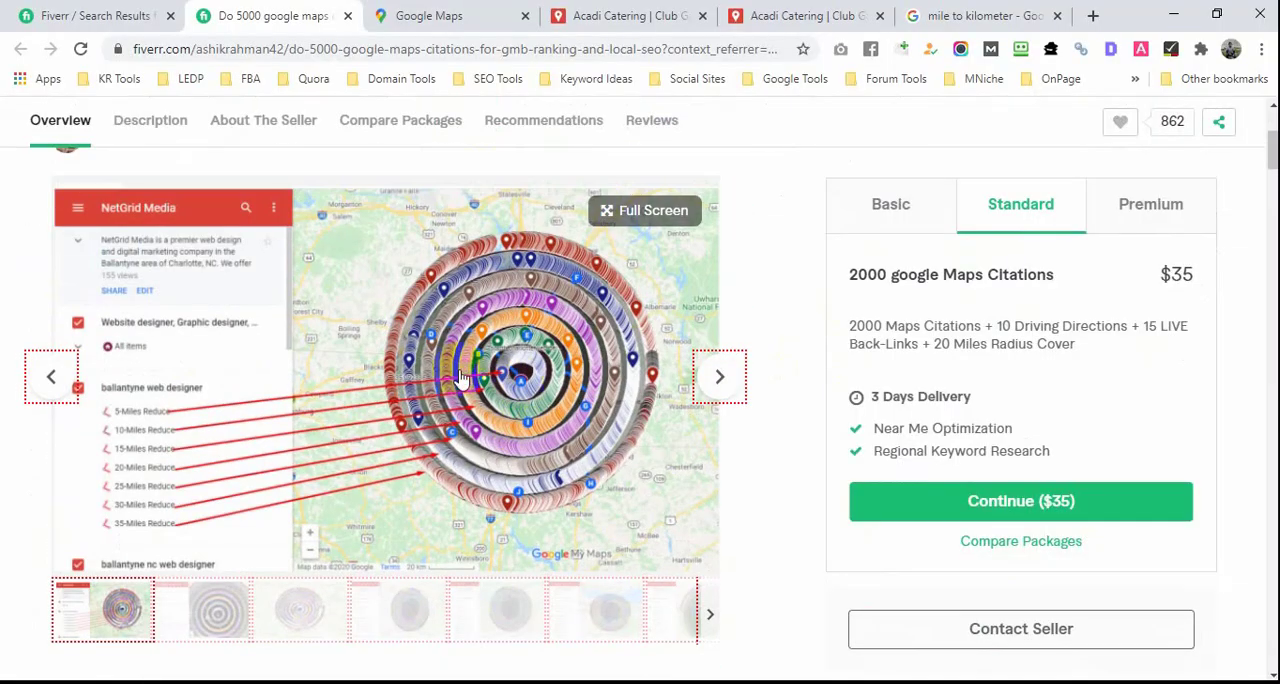
Step: Return to the "8000 google map citation" search results and compare the listed gigs' map images and starting prices
{"action": "left_click", "coordinate": [100, 16]}
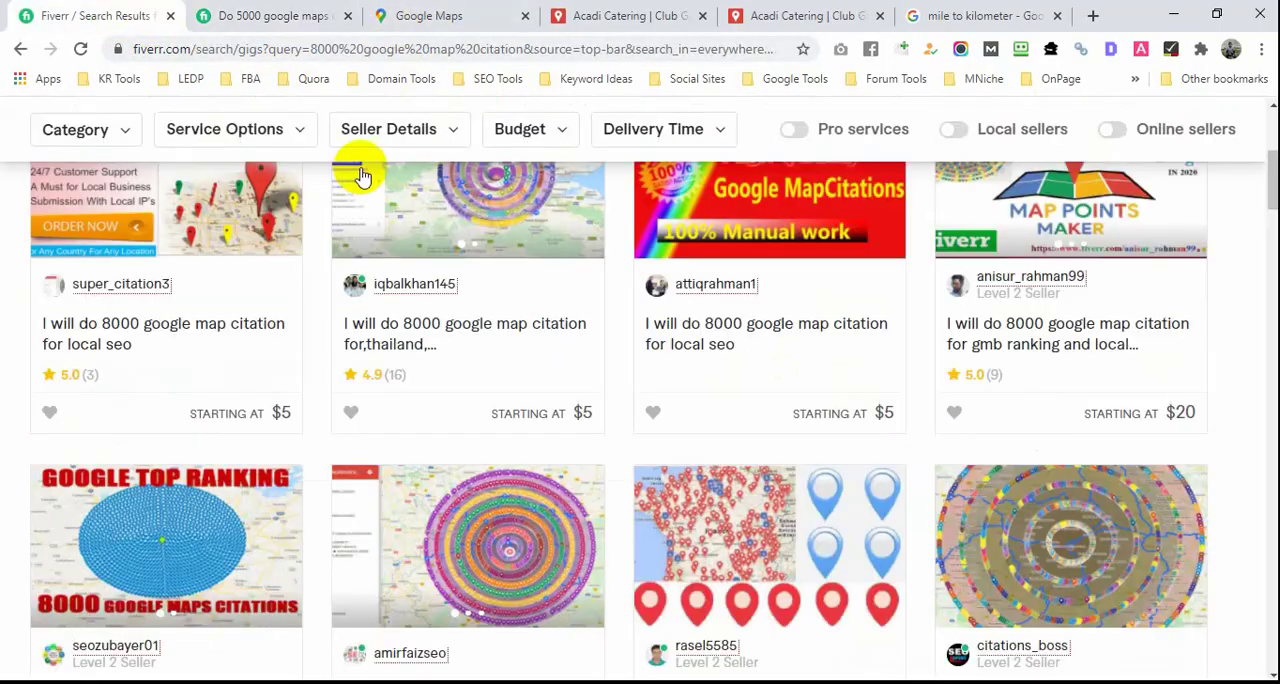
{"action": "scroll", "coordinate": [340, 350], "scroll_direction": "down", "scroll_amount": 4}
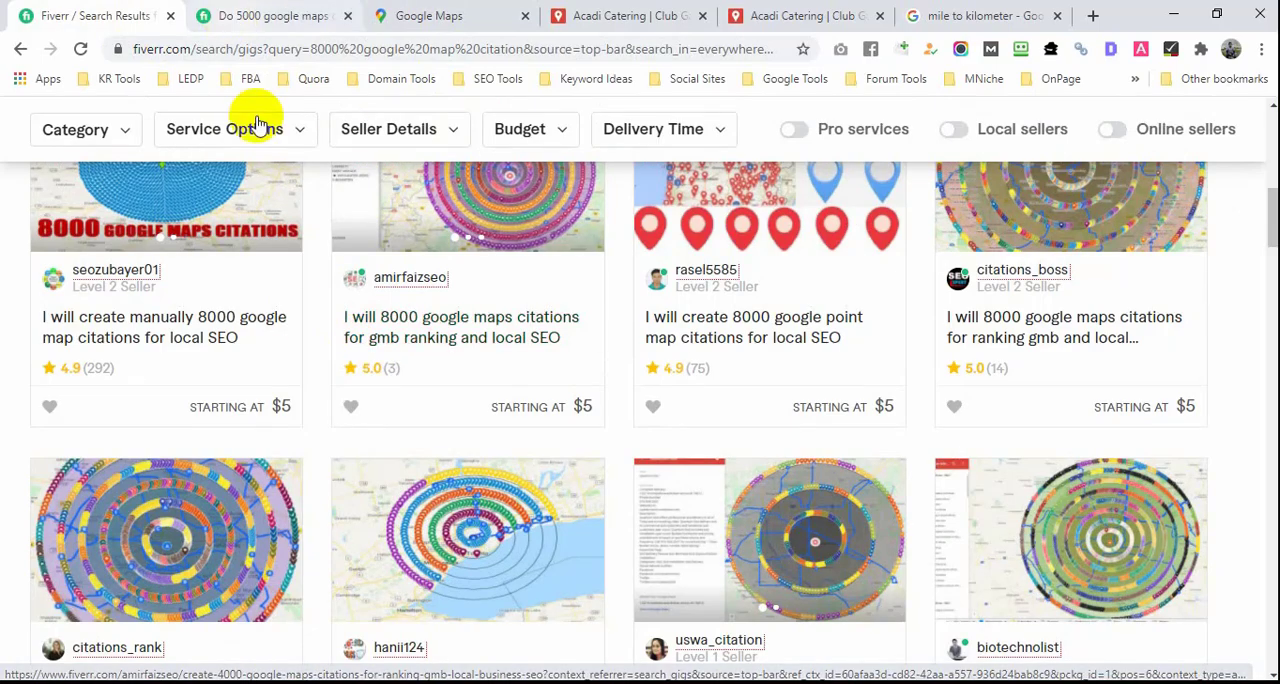
{"action": "scroll", "coordinate": [318, 325], "scroll_direction": "down", "scroll_amount": 6}
{"action": "scroll", "coordinate": [318, 325], "scroll_direction": "up", "scroll_amount": 3}
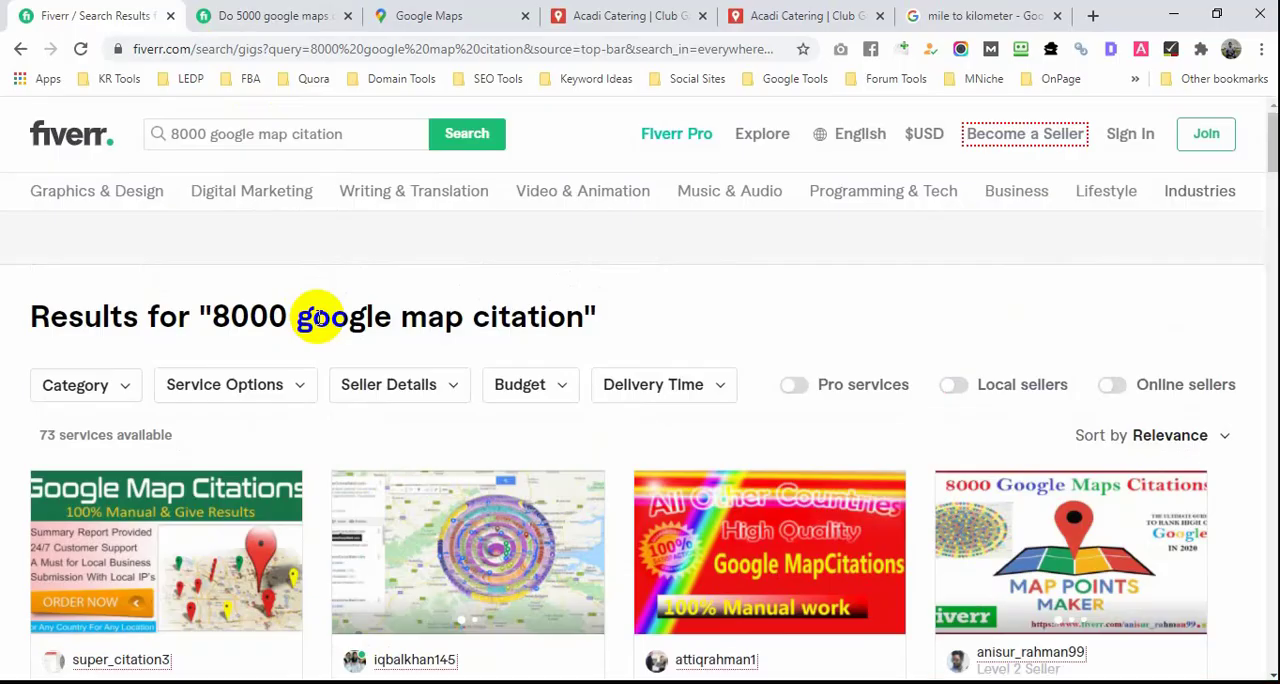
{"action": "scroll", "coordinate": [318, 320], "scroll_direction": "down", "scroll_amount": 2}
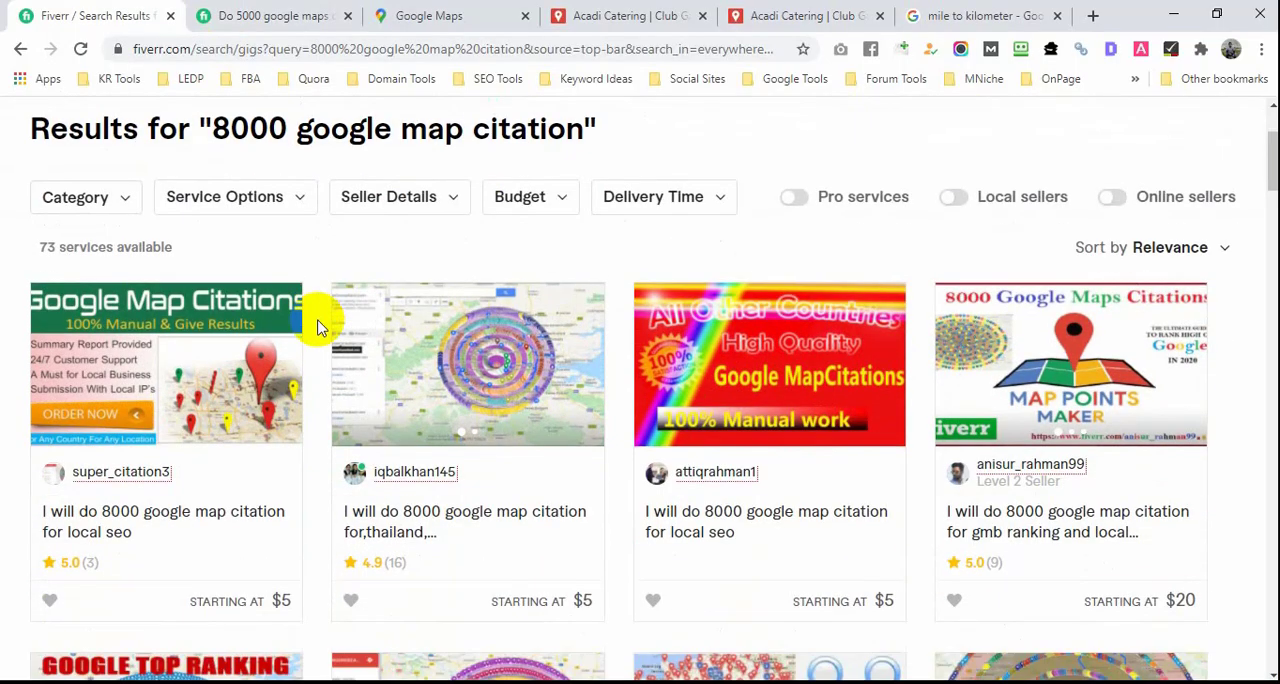
{"action": "scroll", "coordinate": [318, 325], "scroll_direction": "down", "scroll_amount": 2}
{"action": "scroll", "coordinate": [318, 325], "scroll_direction": "down", "scroll_amount": 5}
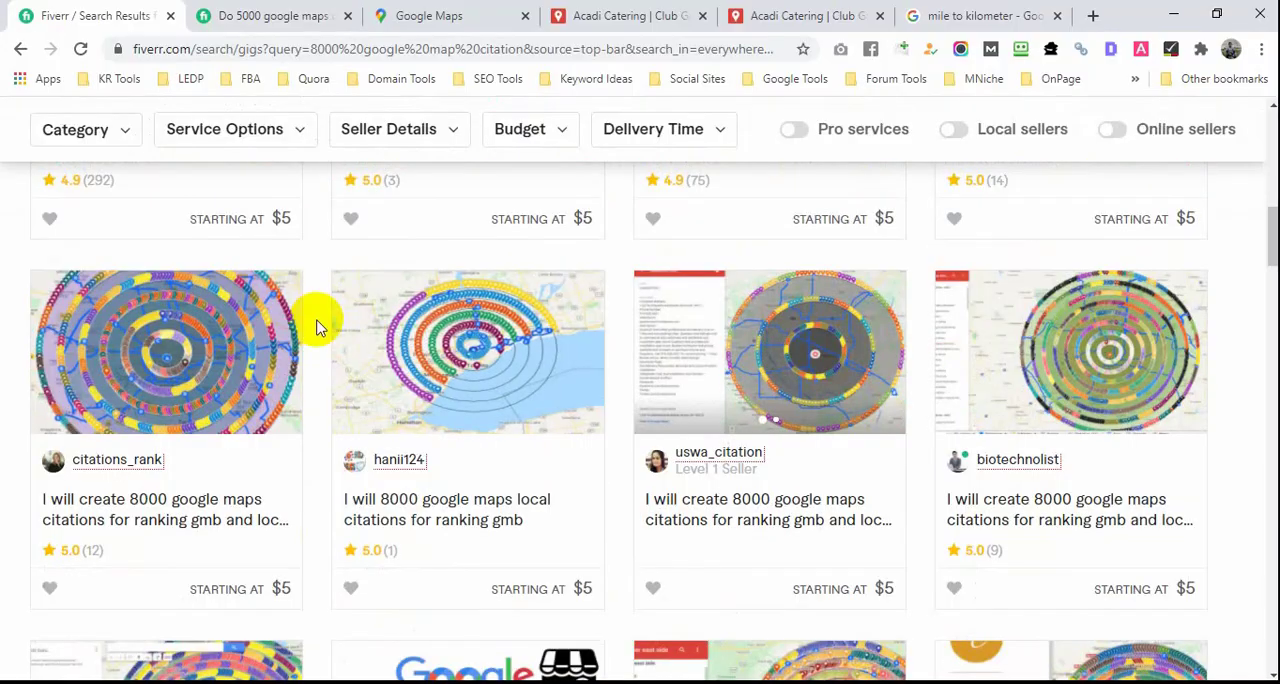
Step: Examine the 8000 google maps local citations gig's half-ring map image and Basic package, and close both open gig pages
{"action": "middle_click", "coordinate": [440, 512]}
{"action": "left_click", "coordinate": [247, 16]}
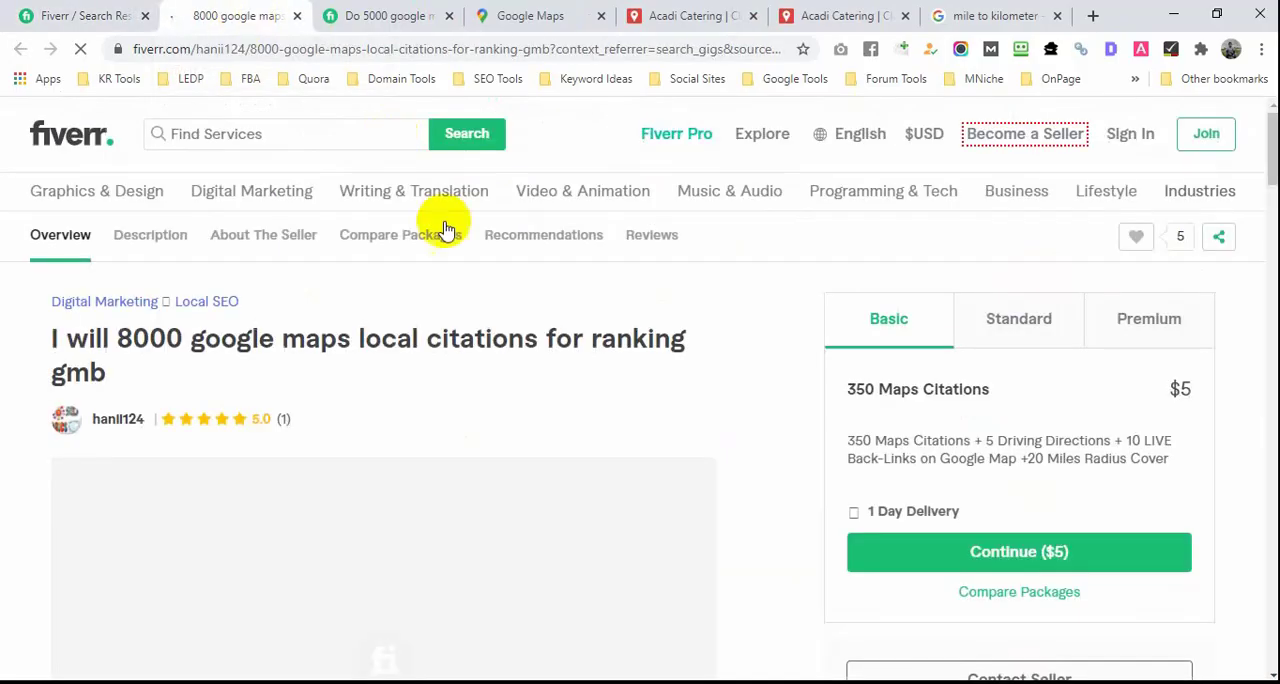
{"action": "scroll", "coordinate": [408, 345], "scroll_direction": "down", "scroll_amount": 3}
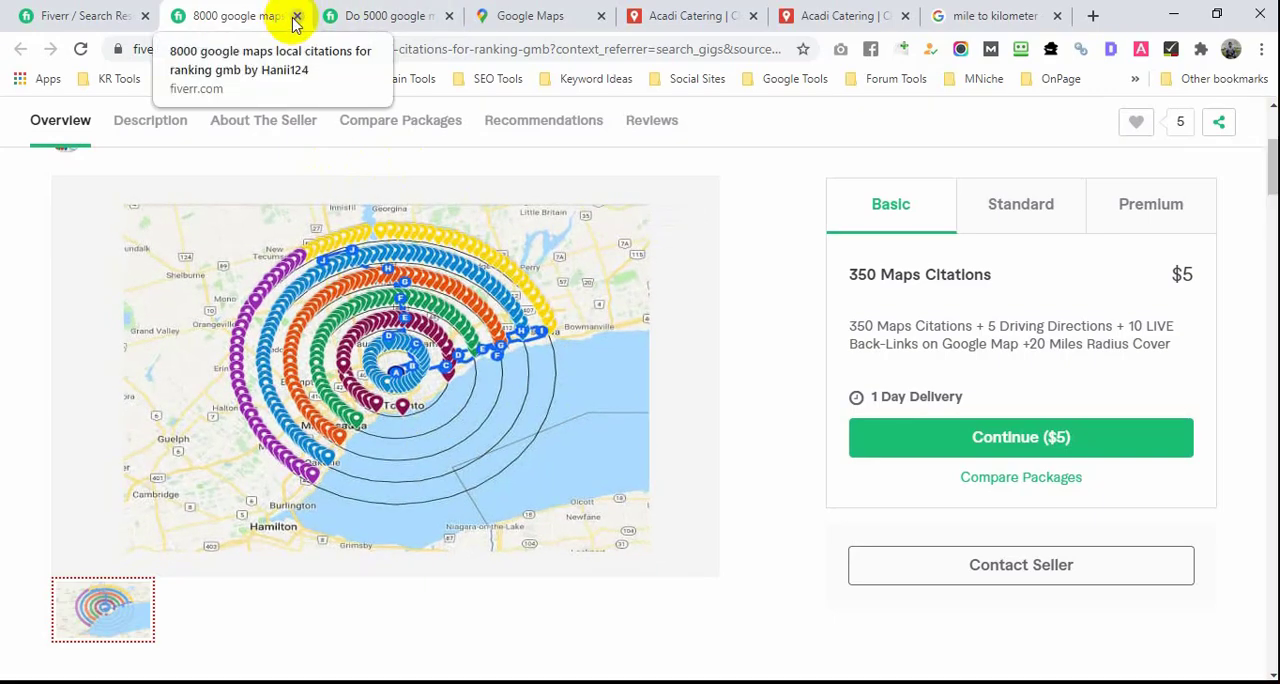
{"action": "left_click", "coordinate": [297, 16]}
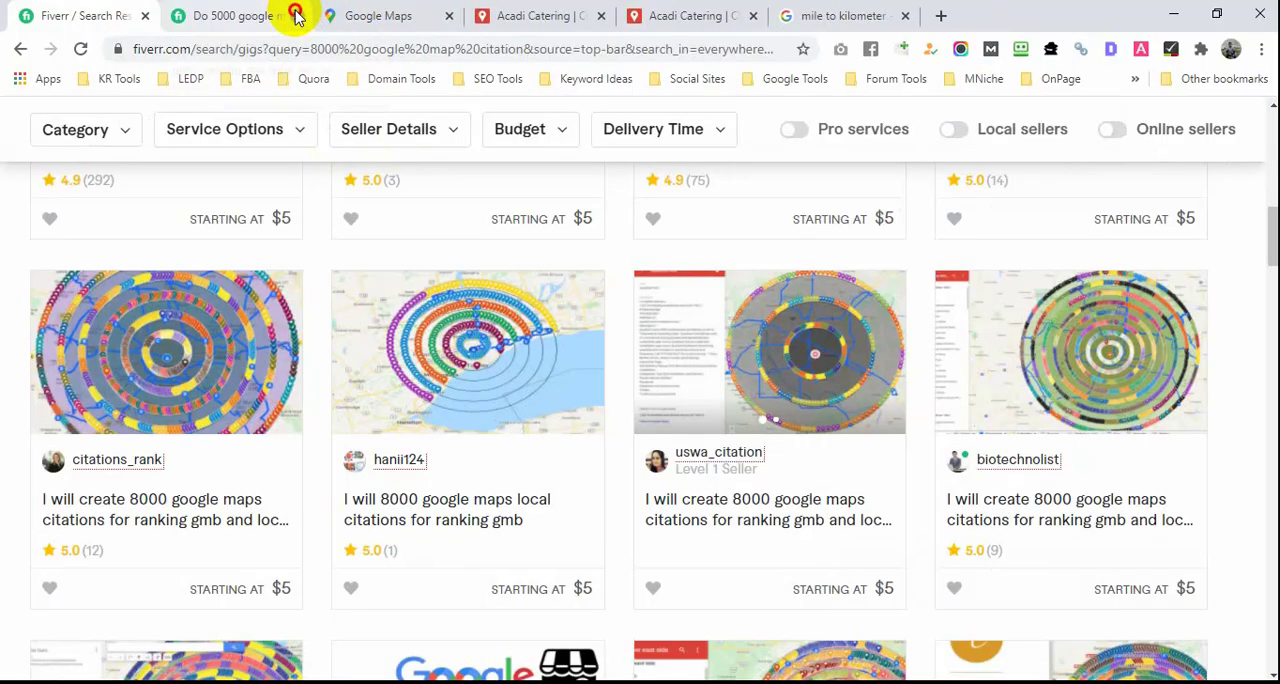
{"action": "left_click", "coordinate": [298, 16]}
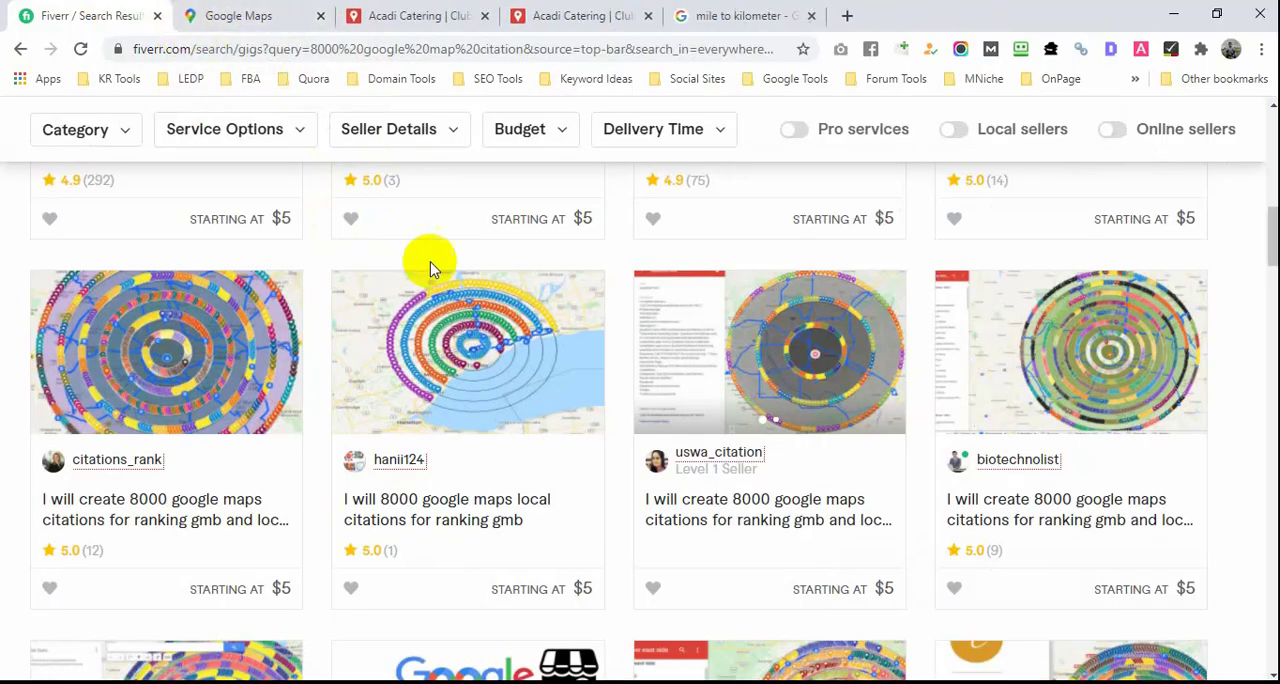